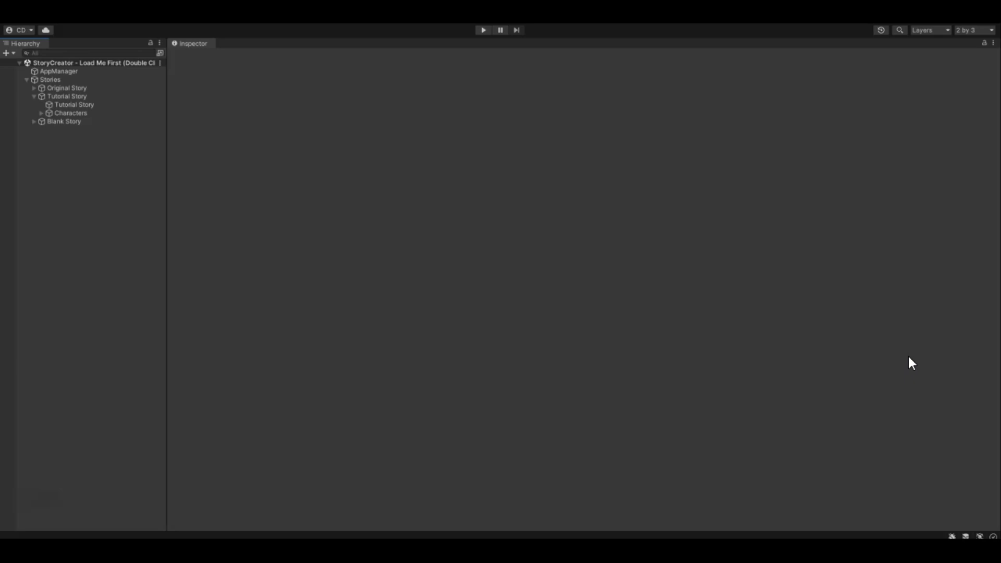
# - Switch Amy's current aspect to Character Quests in the Tutorial Story and examine the Nuggets of Destiny quest's settings
pyautogui.click(33, 441)
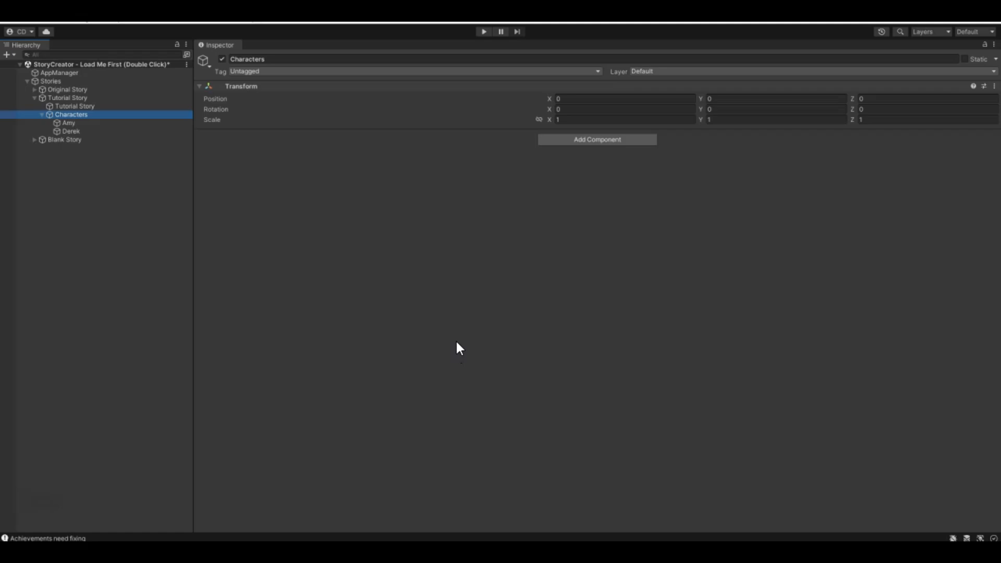
pyautogui.click(66, 131)
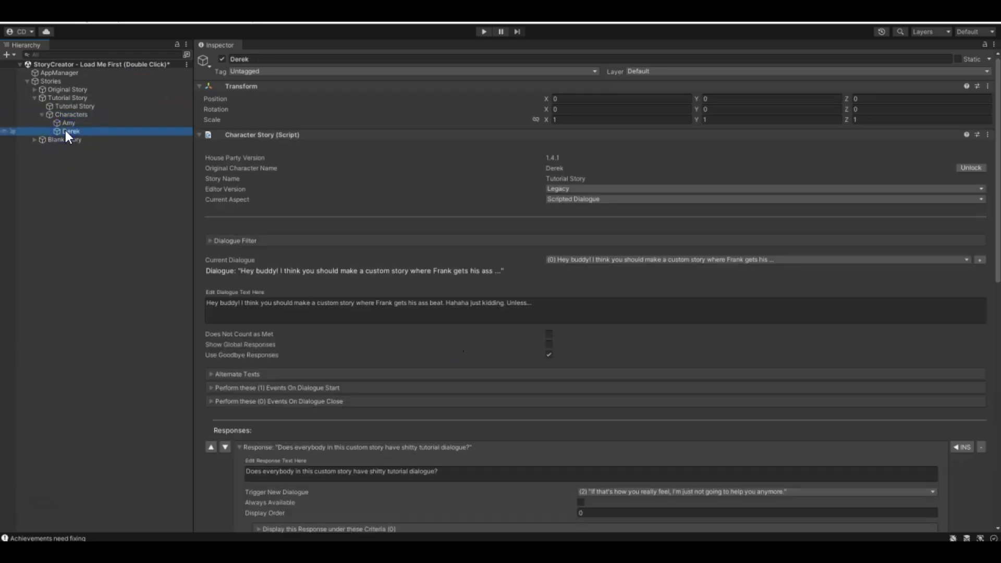
pyautogui.click(71, 123)
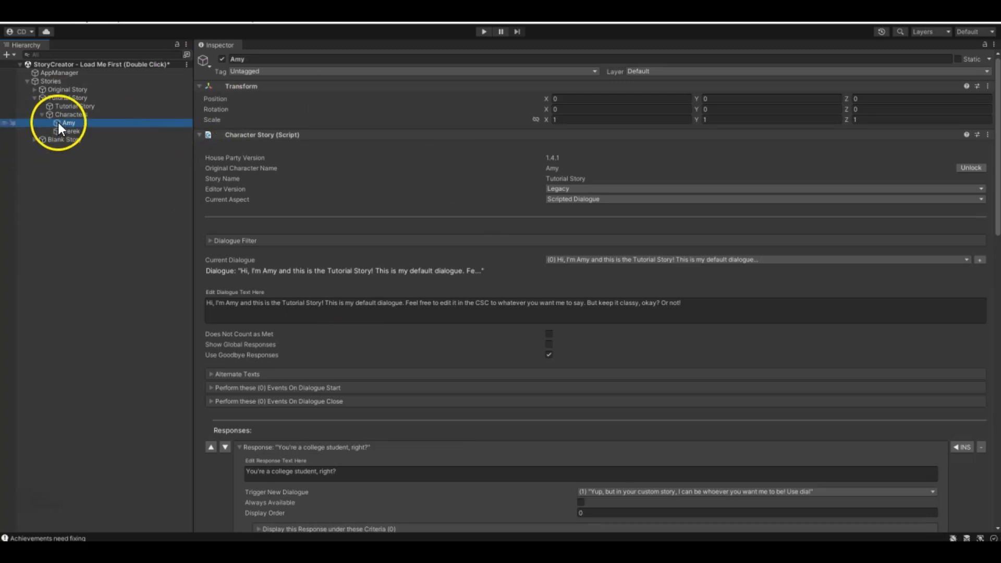
pyautogui.click(567, 199)
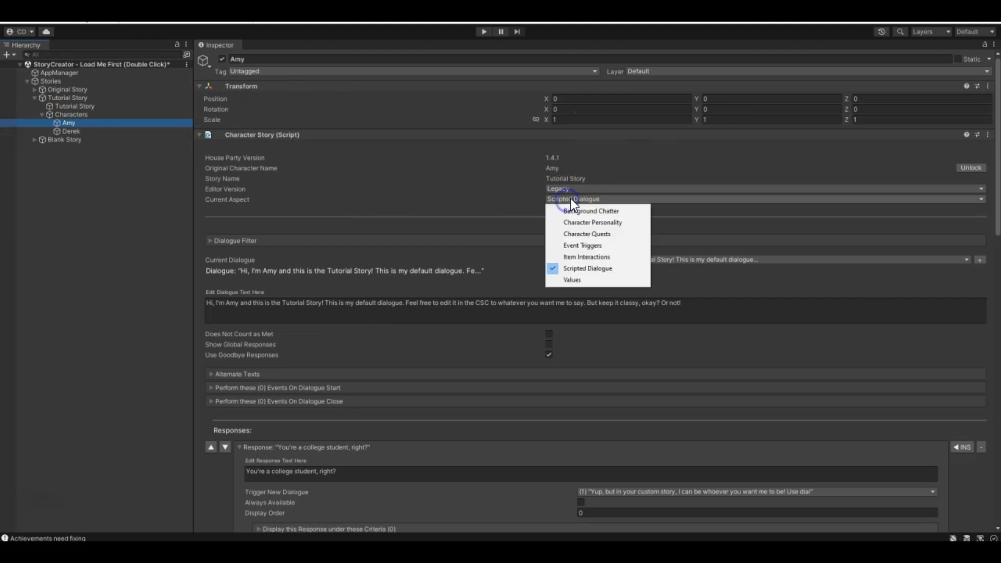
pyautogui.click(600, 235)
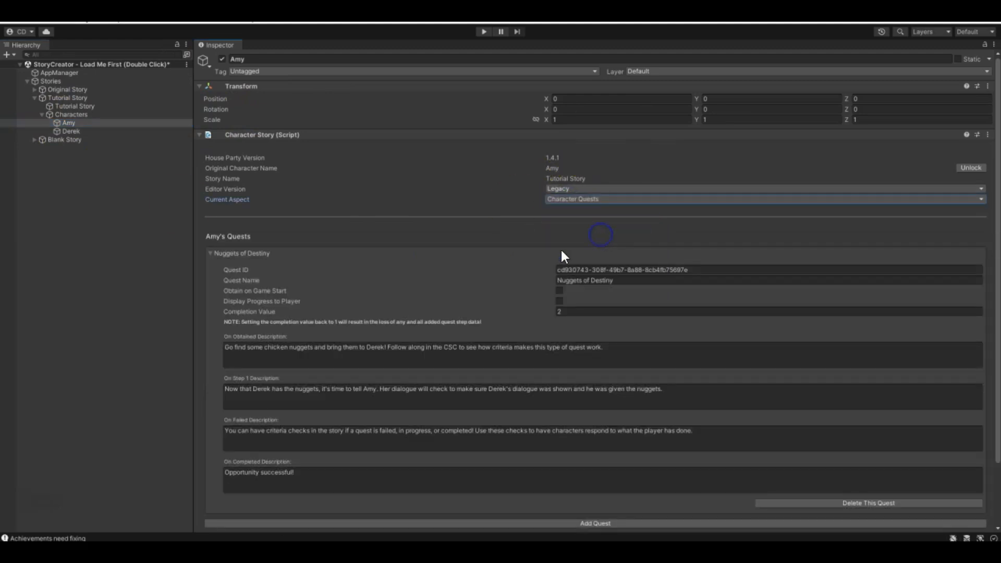
pyautogui.scroll(-3, 387, 339)
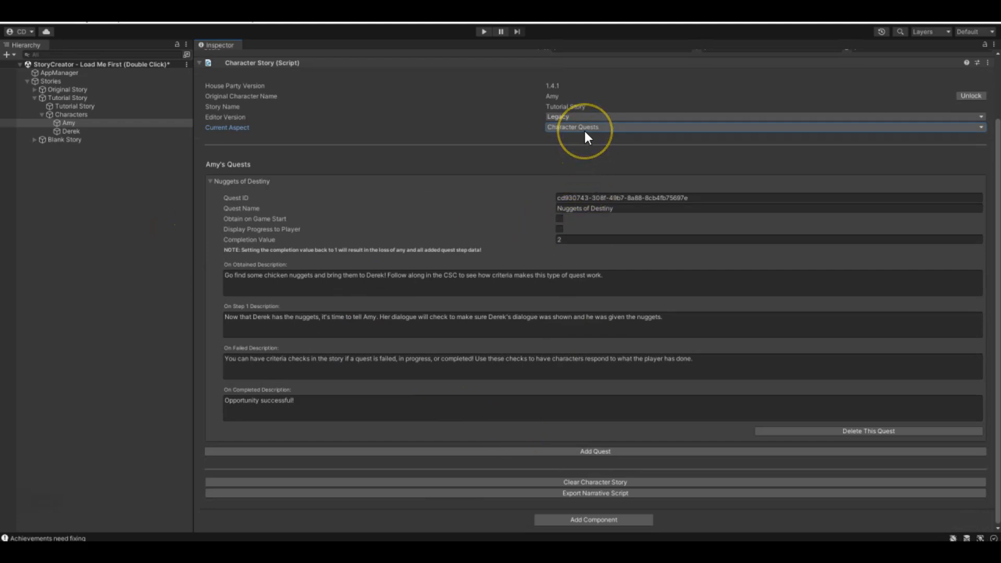
pyautogui.click(713, 302)
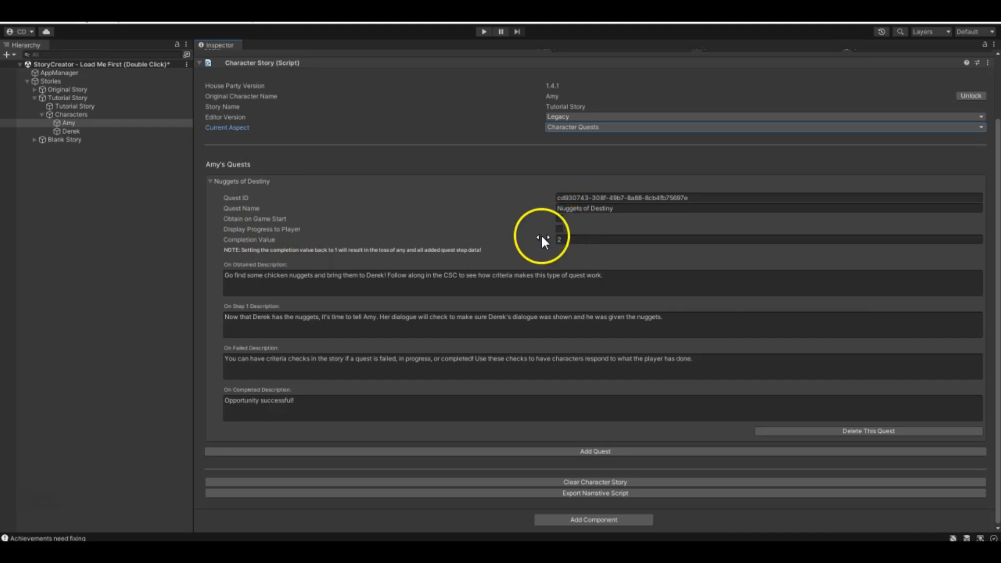
pyautogui.click(600, 238)
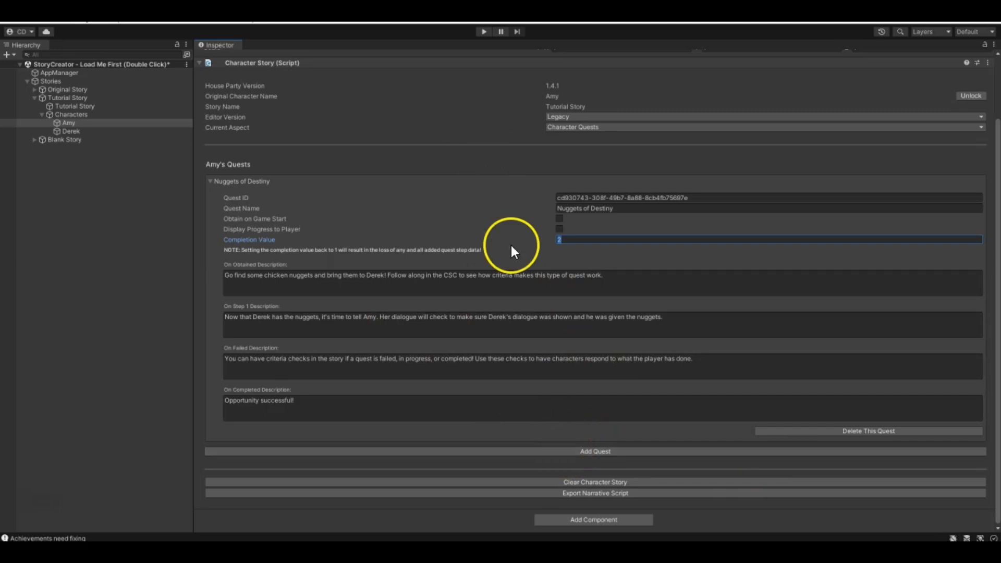
# - Add a new quest to Amy's quests and expand its settings
pyautogui.click(581, 452)
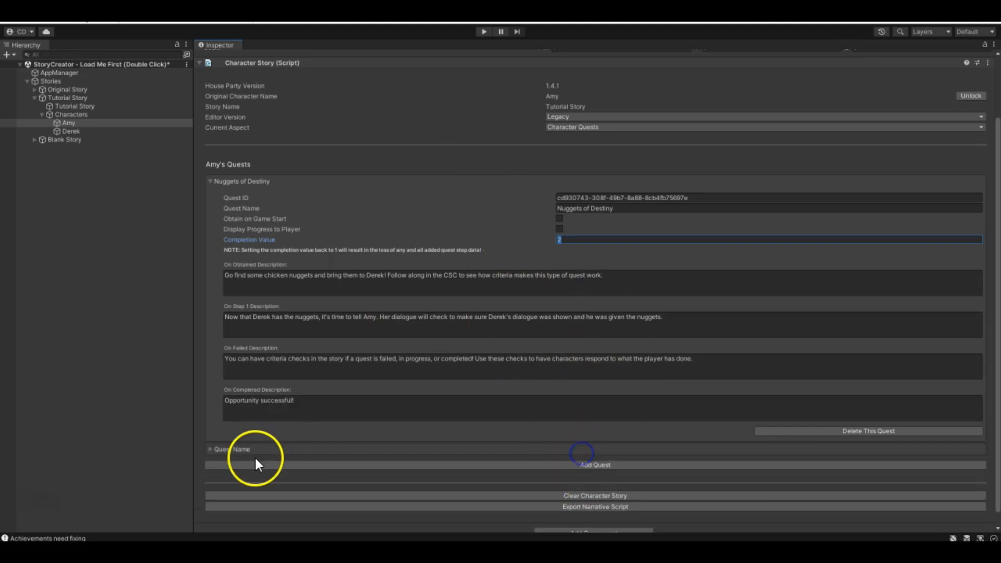
pyautogui.click(211, 449)
pyautogui.click(603, 477)
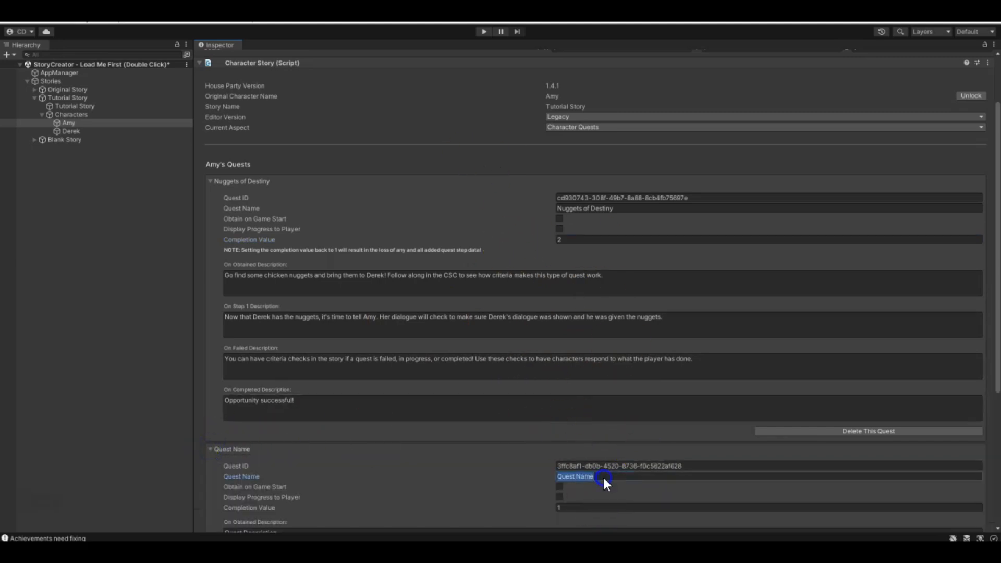
pyautogui.scroll(-5, 598, 467)
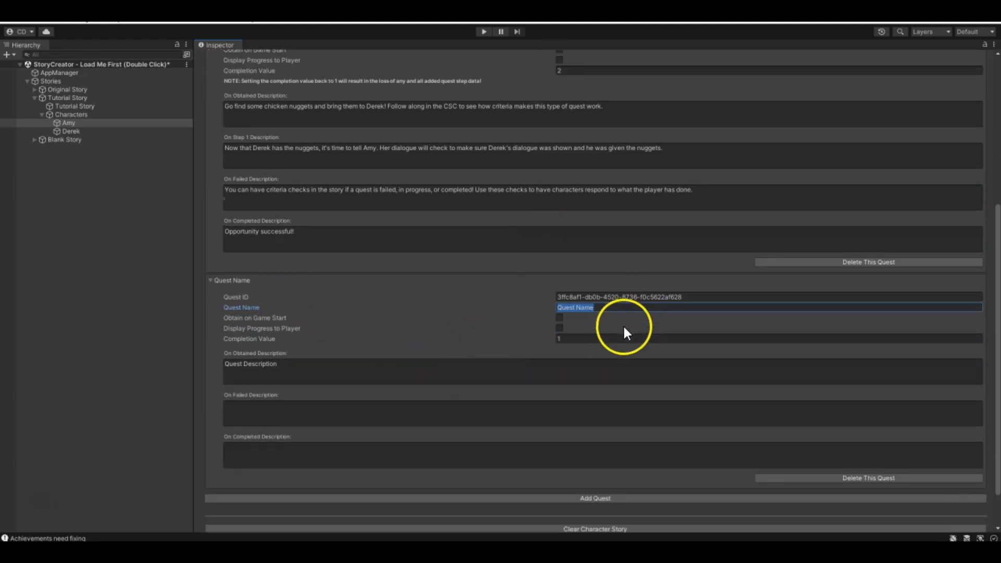
# - Set the new quest's Completion Value to 2, and raise it to 5 for more step descriptions
pyautogui.click(618, 338)
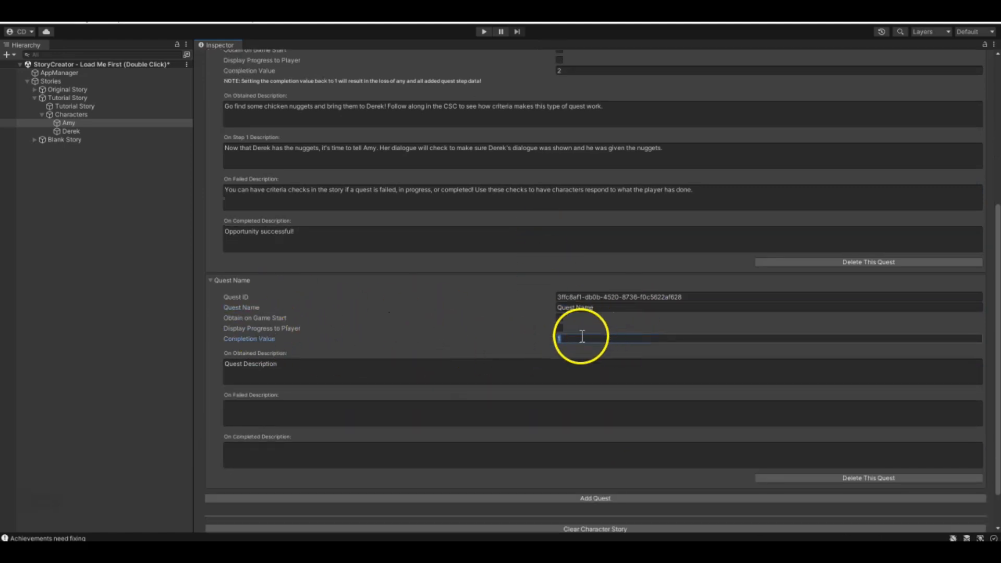
pyautogui.scroll(-1, 582, 336)
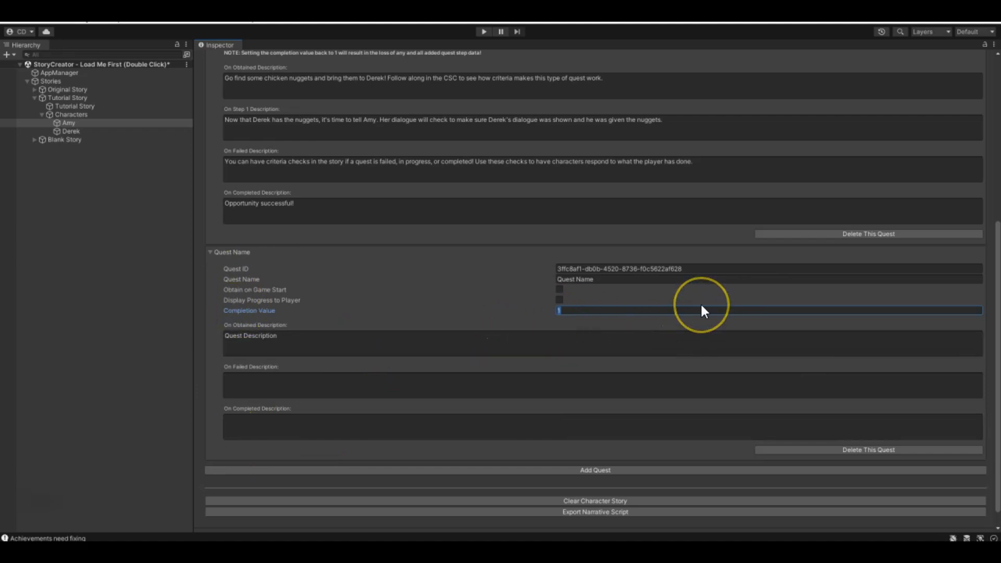
pyautogui.write('2')
pyautogui.scroll(-1, 694, 307)
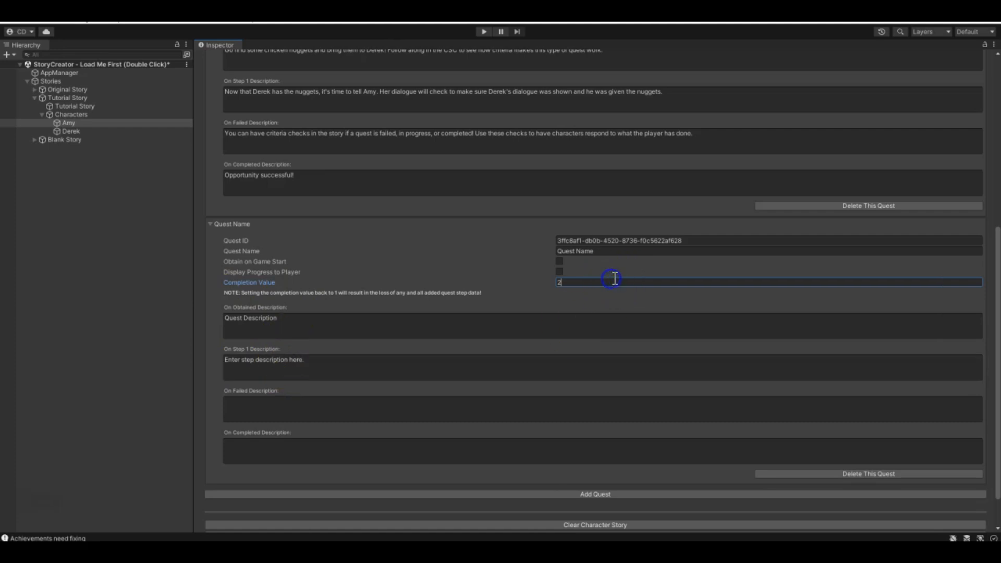
pyautogui.press('BackSpace')
pyautogui.write('5')
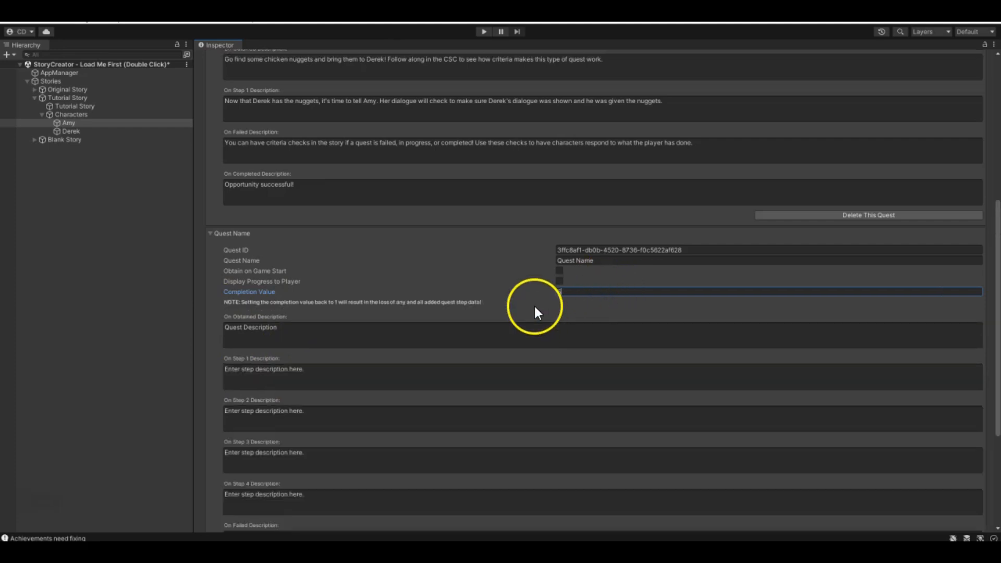
pyautogui.scroll(-2, 577, 297)
pyautogui.scroll(-2, 387, 221)
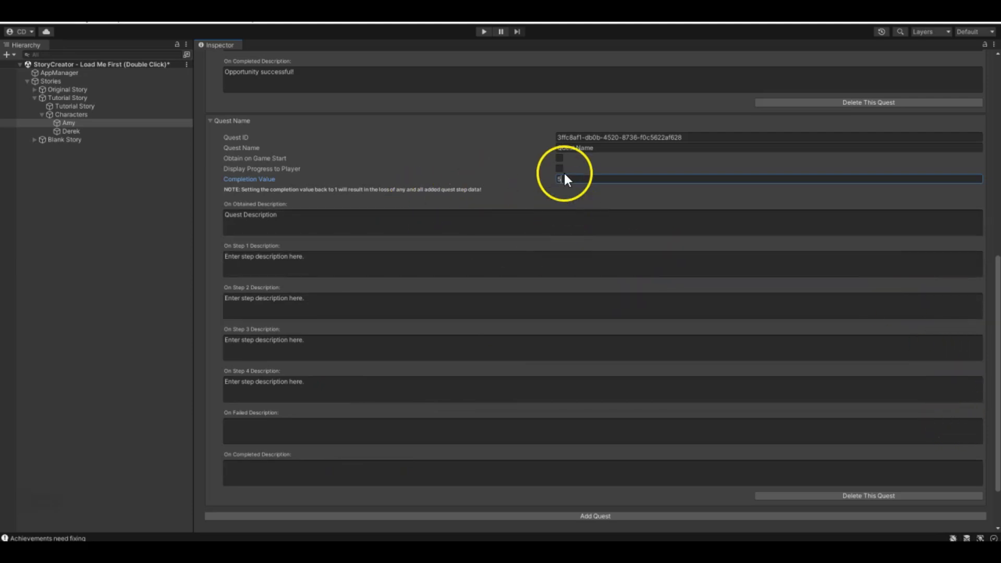
# - Enter "This is step four / five" as the new quest's Step 4 description
pyautogui.scroll(10, 566, 179)
pyautogui.scroll(-3, 549, 164)
pyautogui.scroll(-2, 537, 470)
pyautogui.scroll(3, 438, 201)
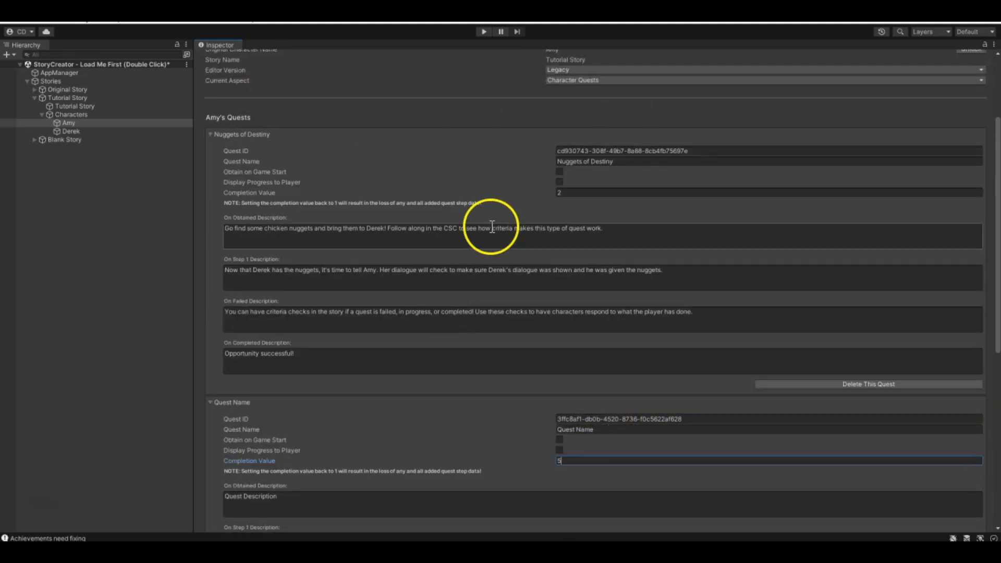
pyautogui.scroll(-6, 465, 344)
pyautogui.scroll(-1, 485, 413)
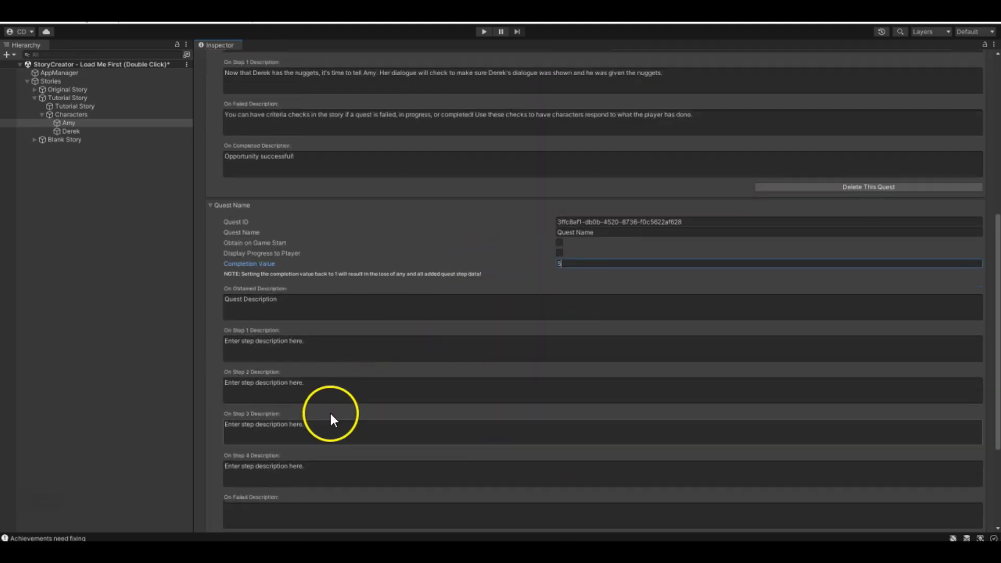
pyautogui.click(303, 472)
pyautogui.write('This is ')
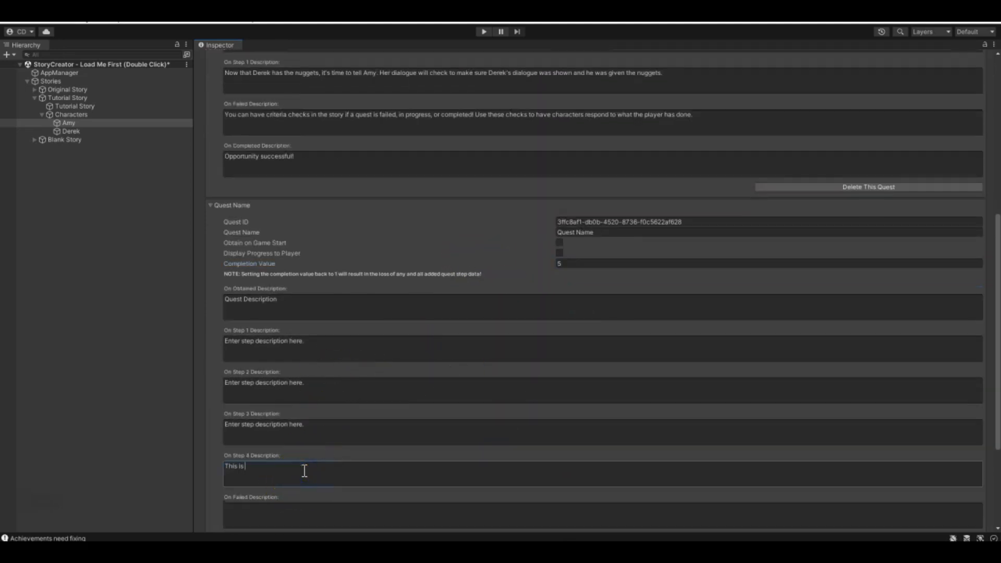
pyautogui.write('step four / five')
pyautogui.click(300, 443)
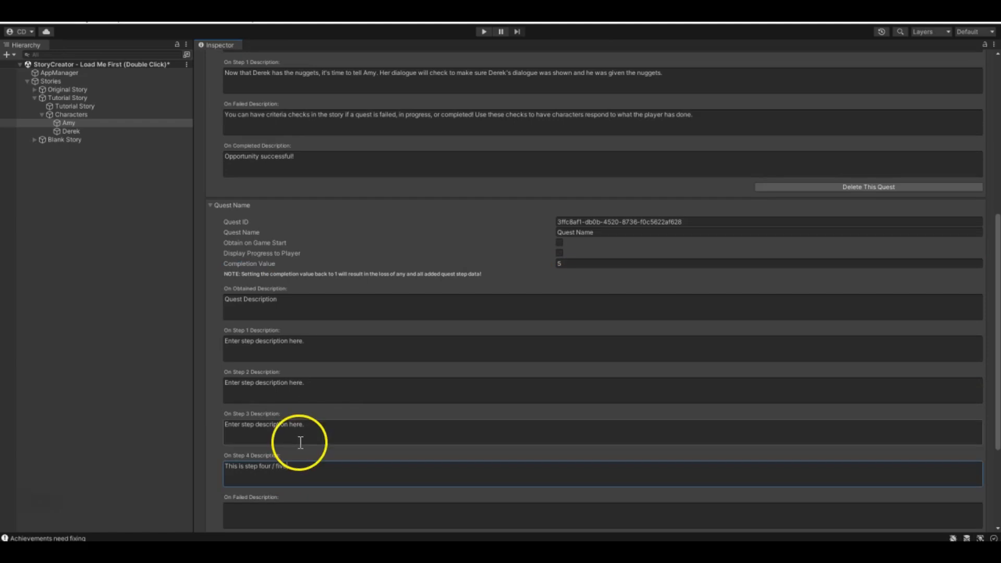
# - Reduce the new quest's Completion Value to 4, and set it back to 5
pyautogui.click(580, 262)
pyautogui.scroll(-1, 251, 422)
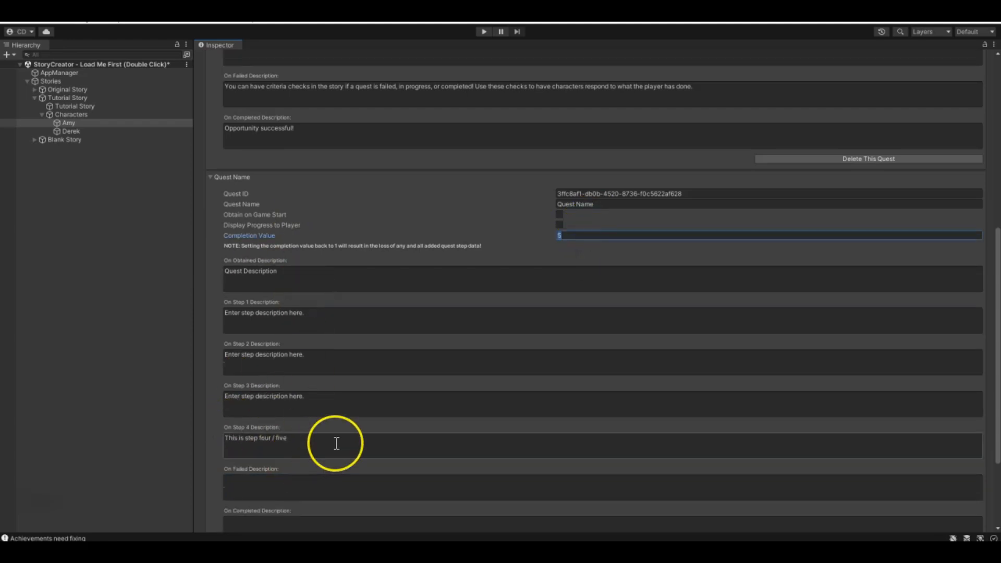
pyautogui.write('4')
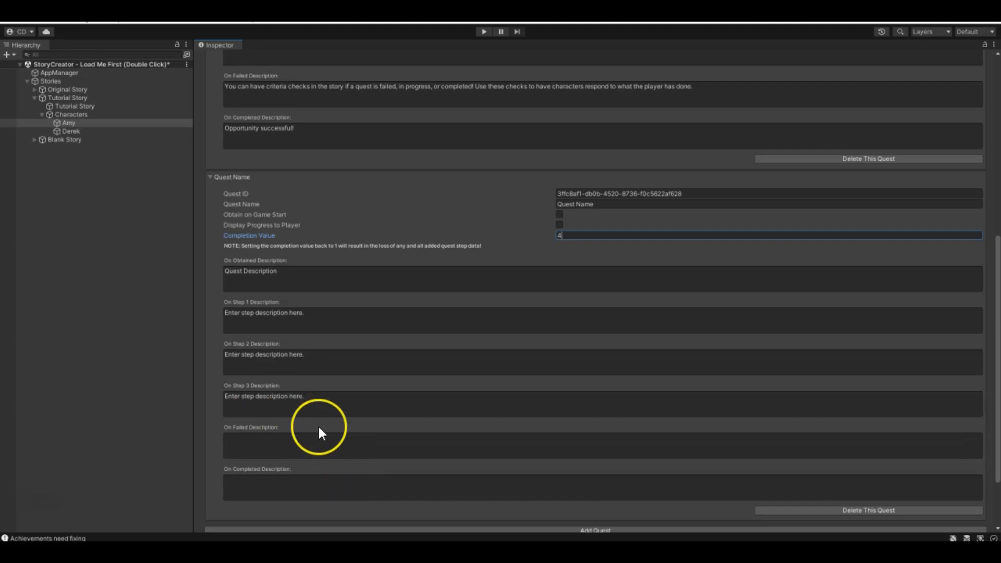
pyautogui.press('BackSpace')
pyautogui.write('5')
pyautogui.scroll(-4, 468, 401)
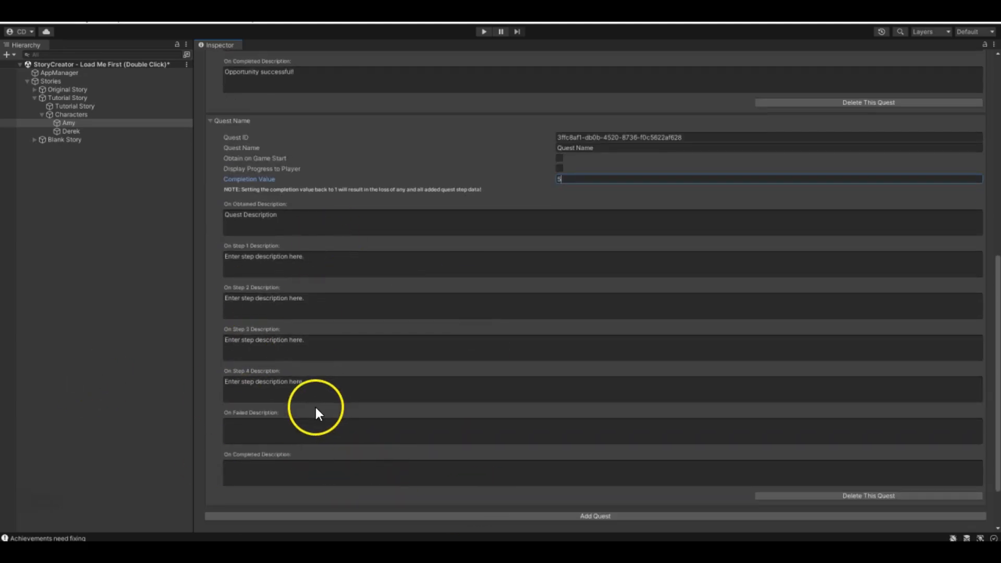
# - Delete the newly added quest, keeping the Nuggets of Destiny quest
pyautogui.scroll(1, 313, 417)
pyautogui.scroll(-2, 865, 277)
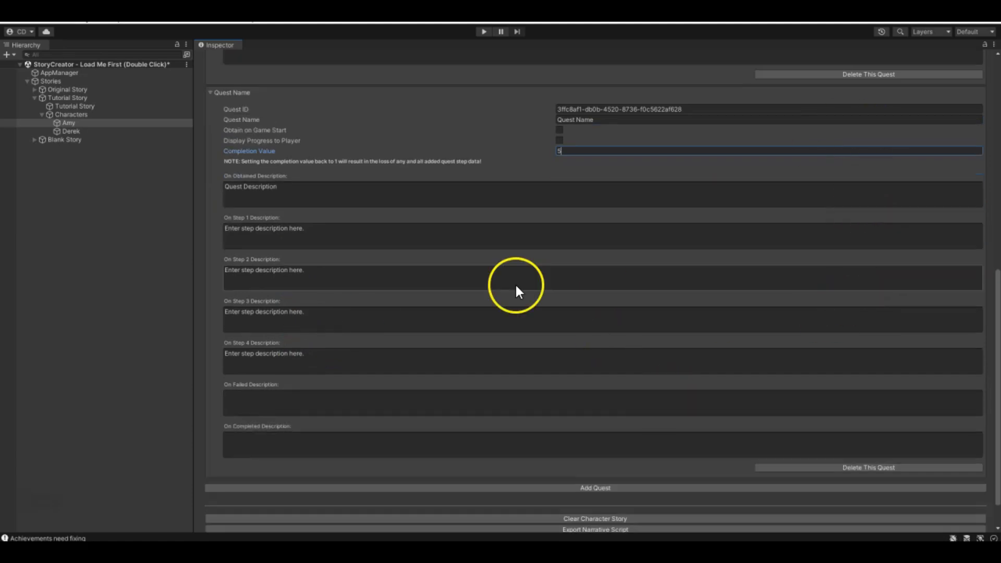
pyautogui.scroll(13, 436, 365)
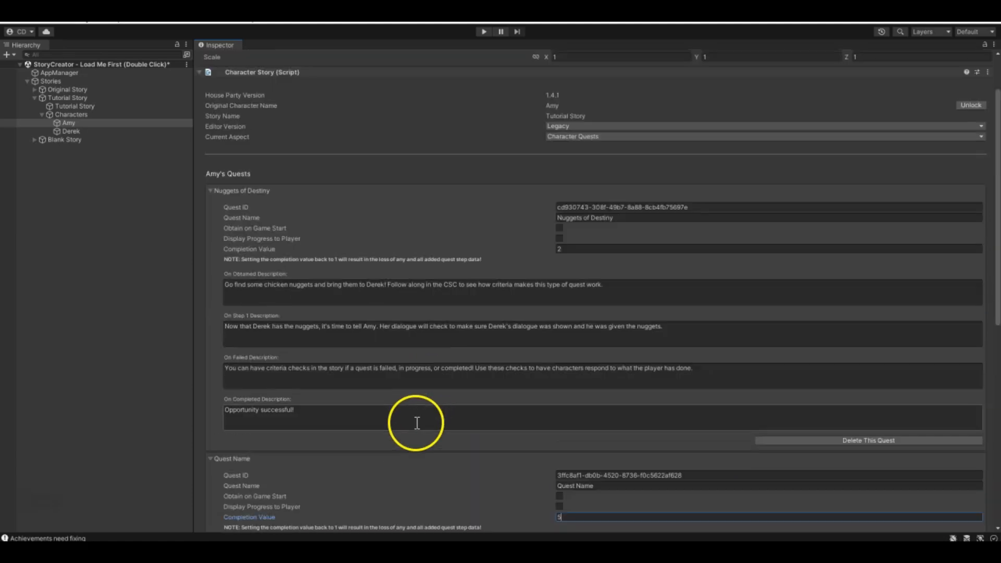
pyautogui.scroll(-13, 496, 205)
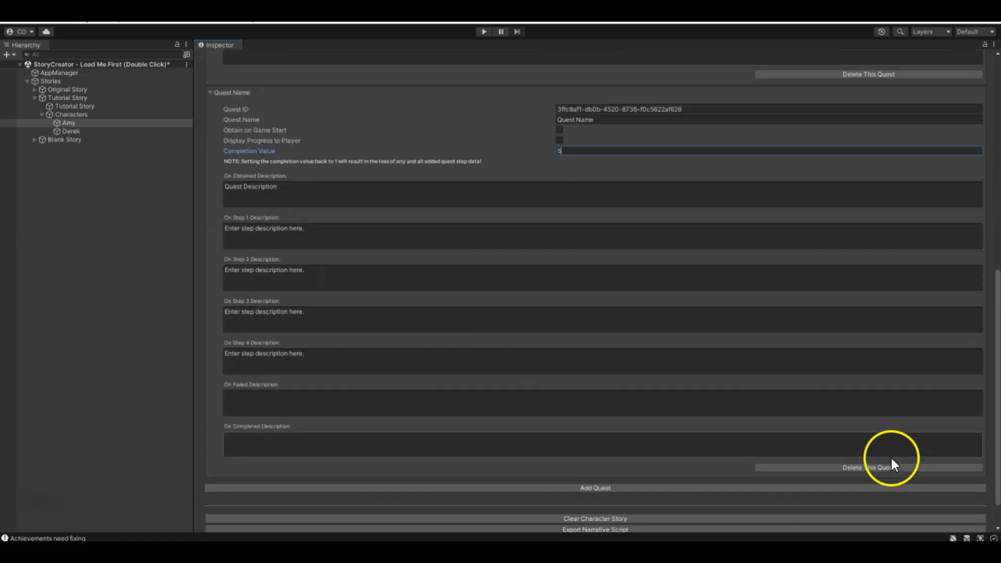
pyautogui.click(930, 467)
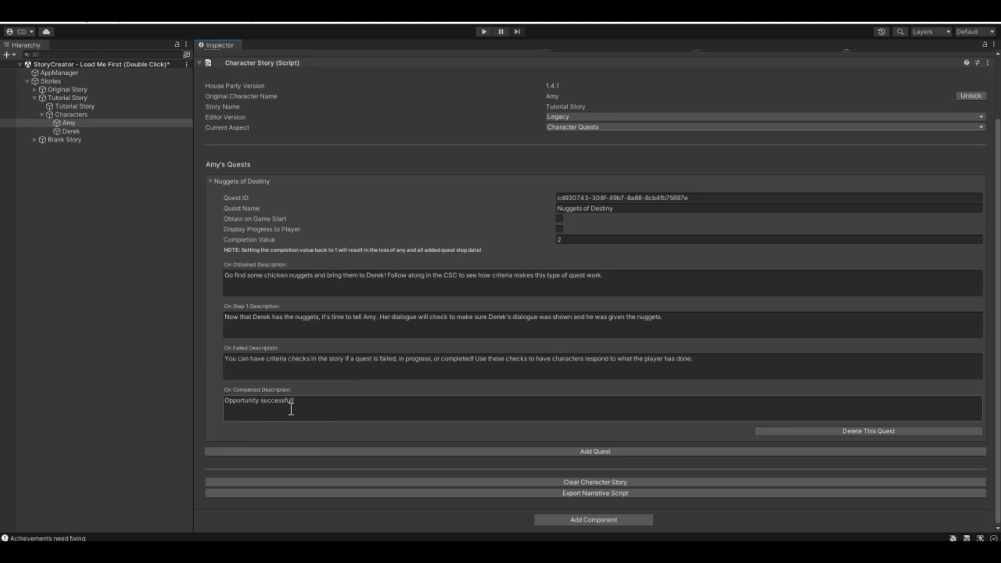
pyautogui.click(353, 228)
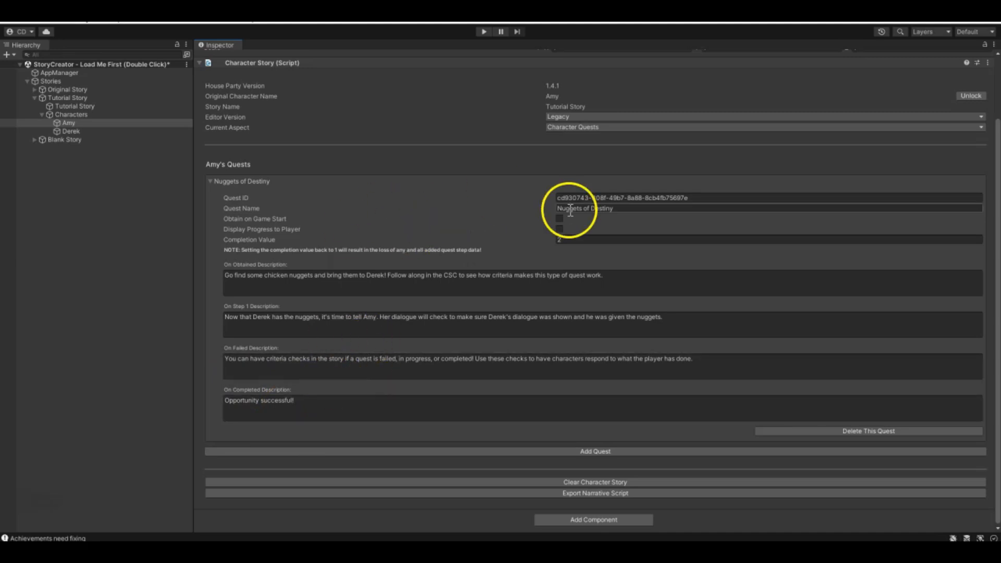
# - Switch Amy's current aspect to Scripted Dialogue and examine the responses of her default dialogue, including their criteria and events
pyautogui.click(599, 126)
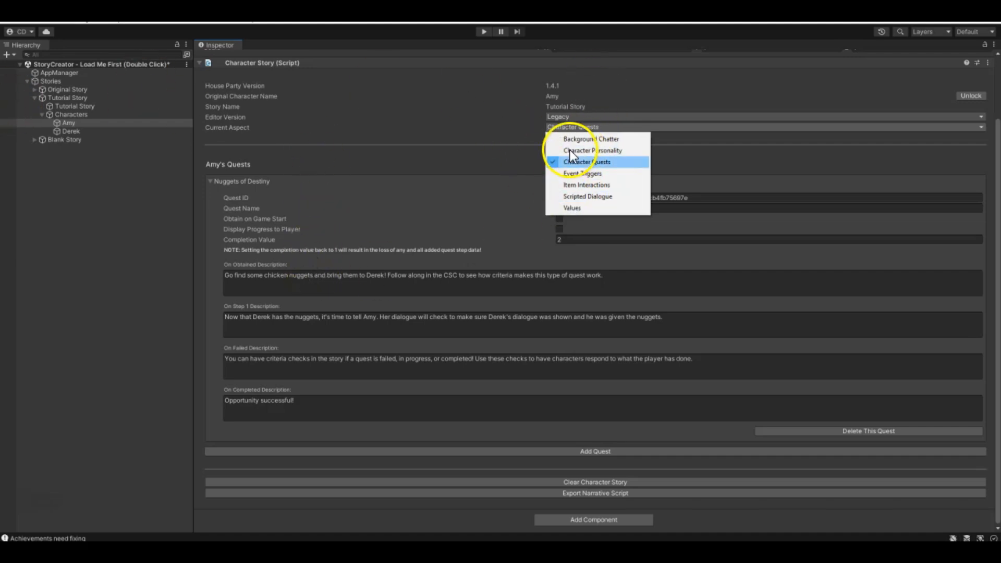
pyautogui.click(580, 196)
pyautogui.scroll(-10, 365, 387)
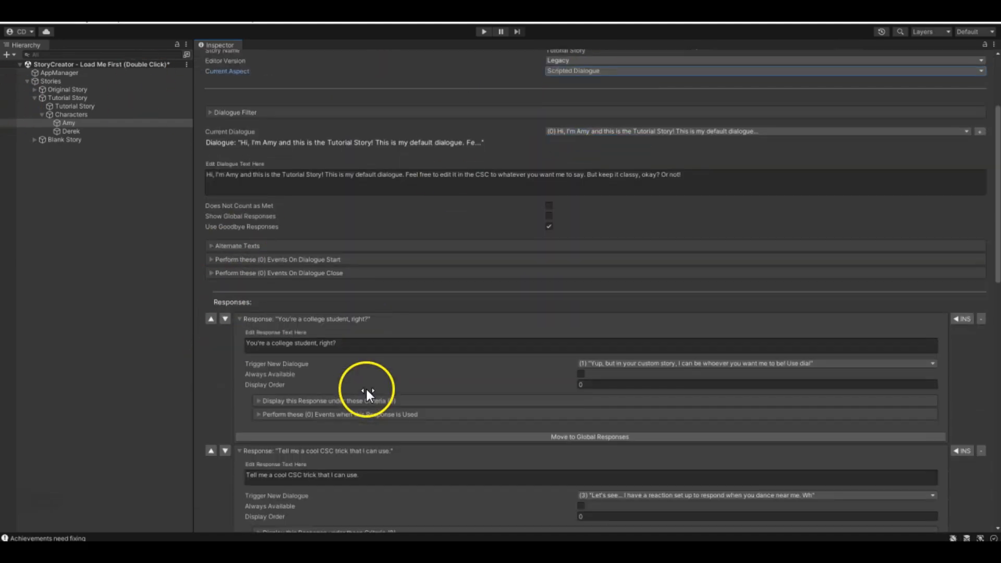
pyautogui.scroll(3, 365, 388)
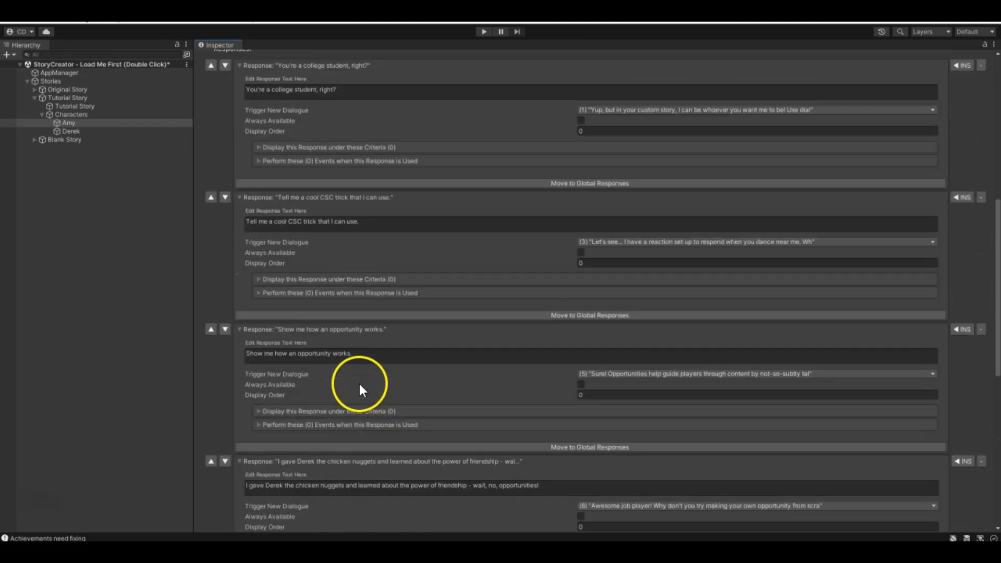
pyautogui.scroll(-2, 363, 383)
pyautogui.scroll(7, 339, 328)
pyautogui.scroll(-8, 337, 333)
pyautogui.scroll(-3, 336, 334)
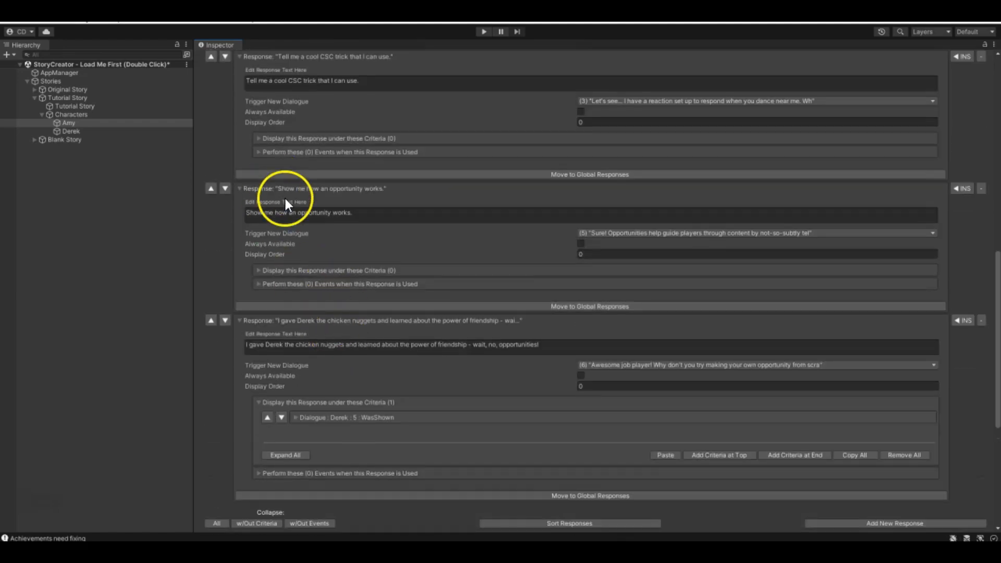
pyautogui.scroll(10, 349, 332)
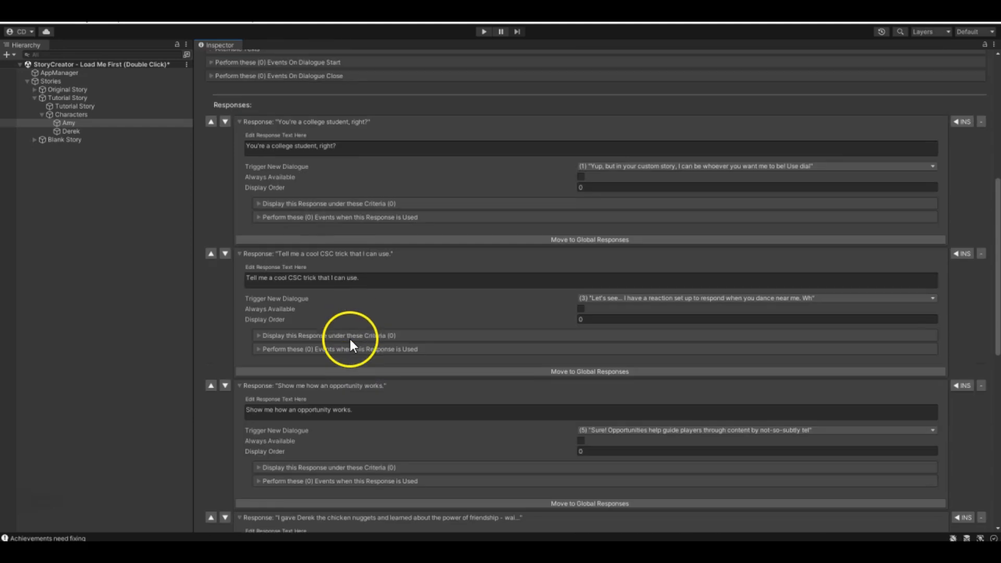
pyautogui.scroll(7, 313, 116)
pyautogui.scroll(-16, 339, 308)
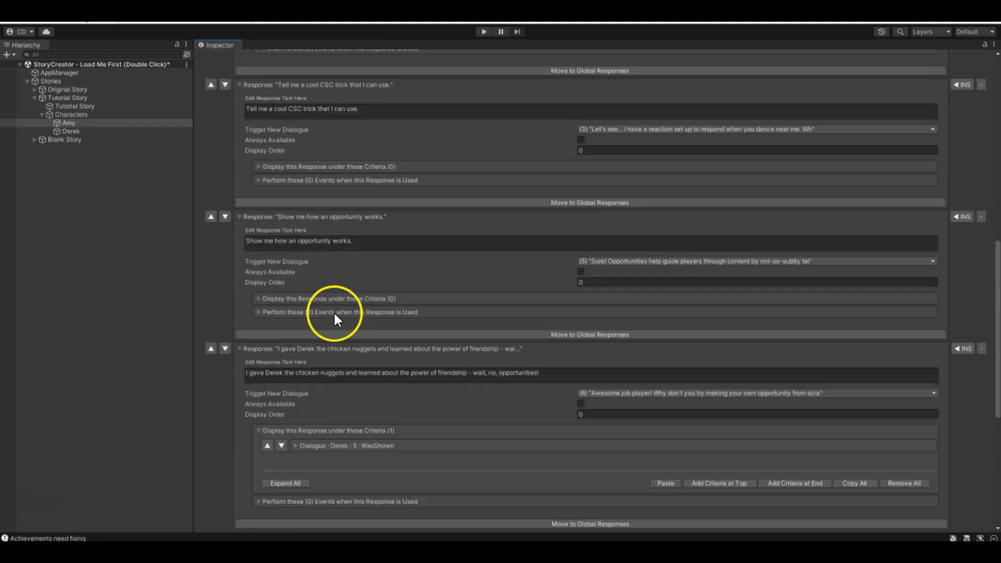
pyautogui.scroll(17, 343, 287)
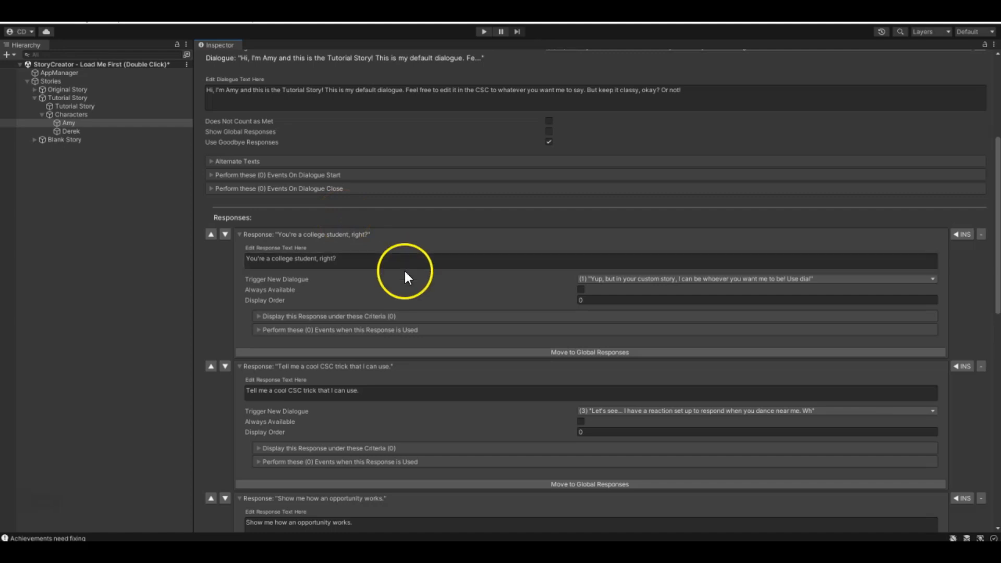
# - Show Amy's dialogue 5, "Sure! Opportunities help guide players...", and expand its dialogue start event for the Nuggets of Destiny quest
pyautogui.scroll(-10, 406, 281)
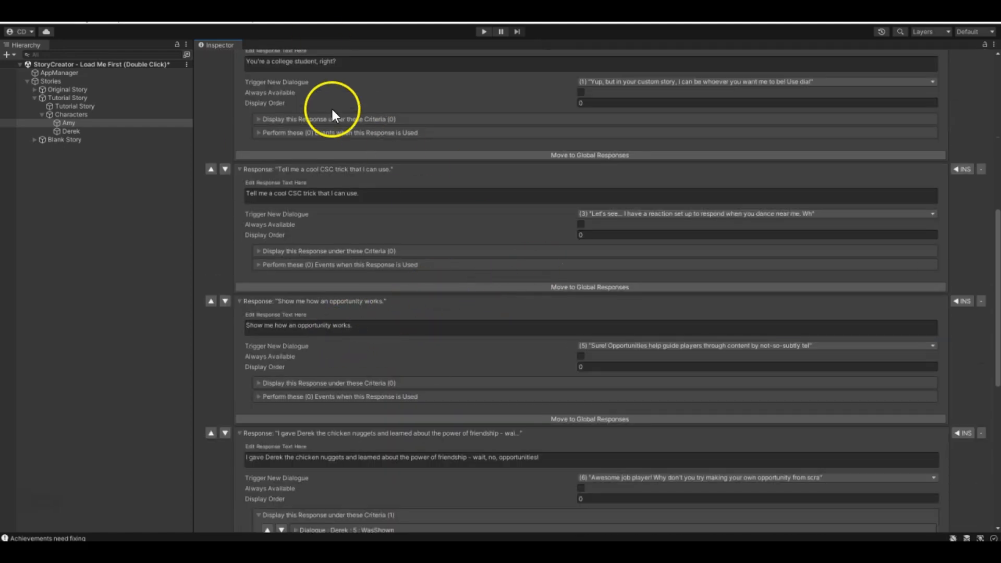
pyautogui.scroll(20, 894, 299)
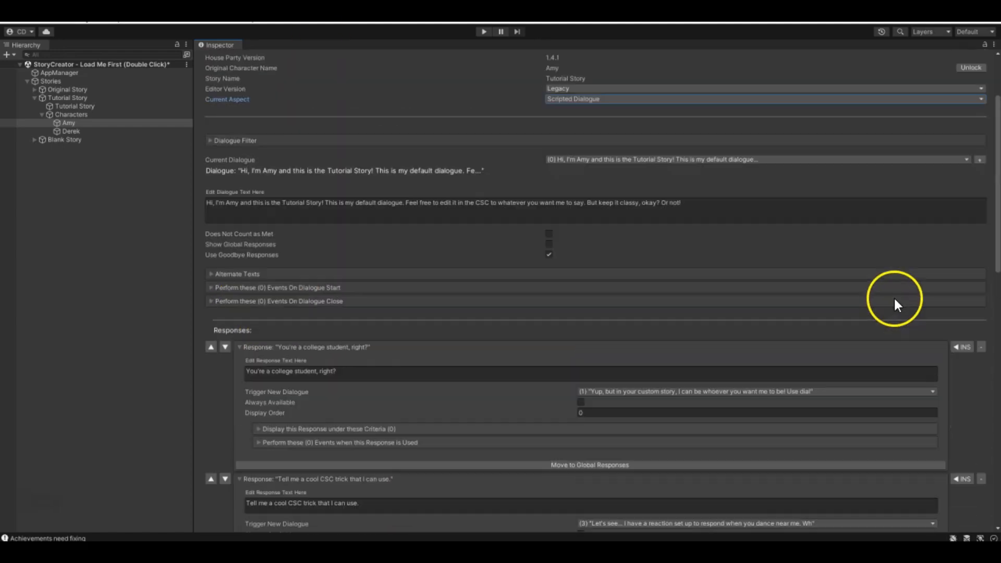
pyautogui.click(725, 259)
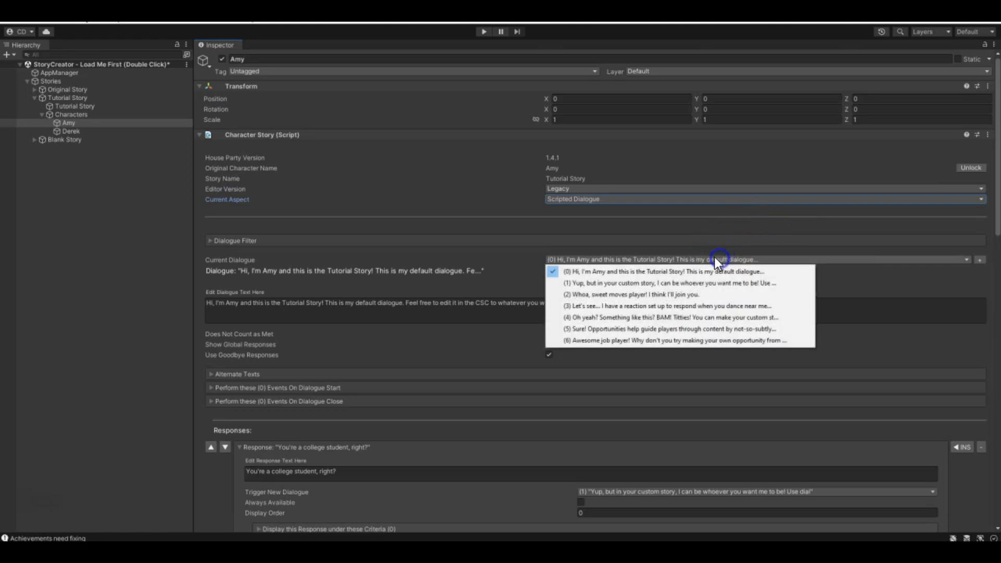
pyautogui.click(565, 327)
pyautogui.scroll(-3, 270, 336)
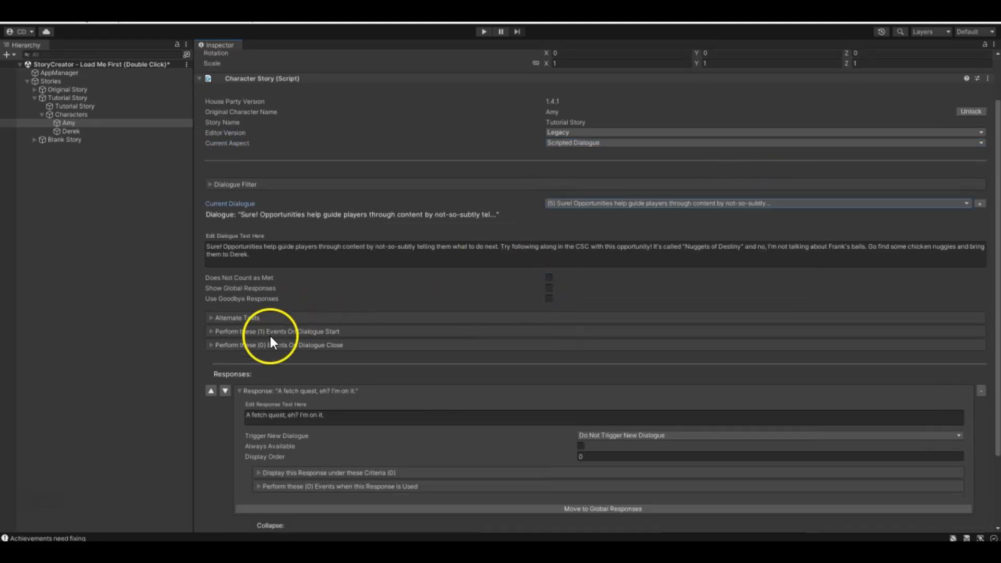
pyautogui.click(212, 331)
pyautogui.scroll(-3, 367, 324)
pyautogui.click(271, 293)
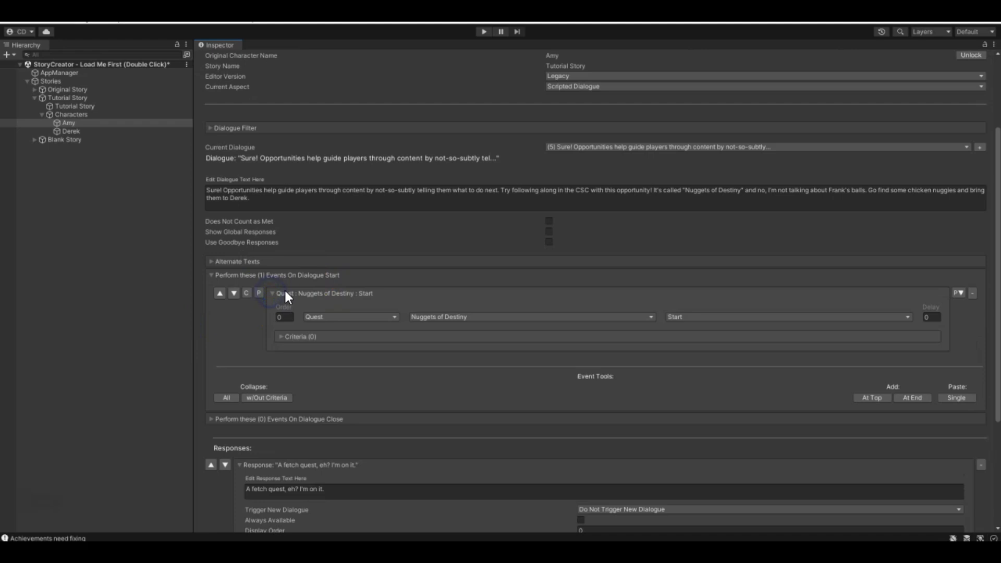
# - Examine the available event types, quests and quest actions of the Nuggets of Destiny start event, leaving its settings as they are
pyautogui.click(616, 316)
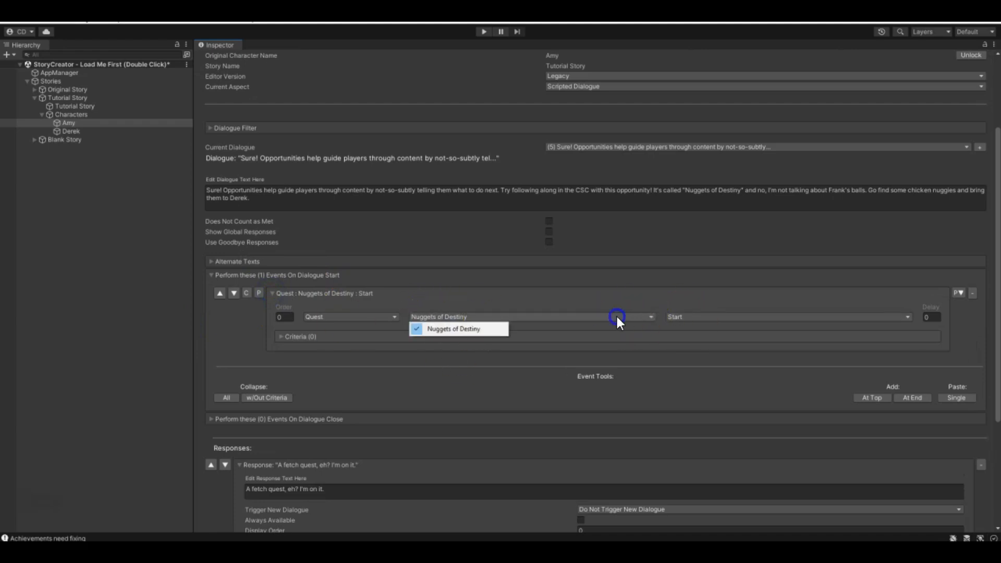
pyautogui.click(384, 299)
pyautogui.click(342, 318)
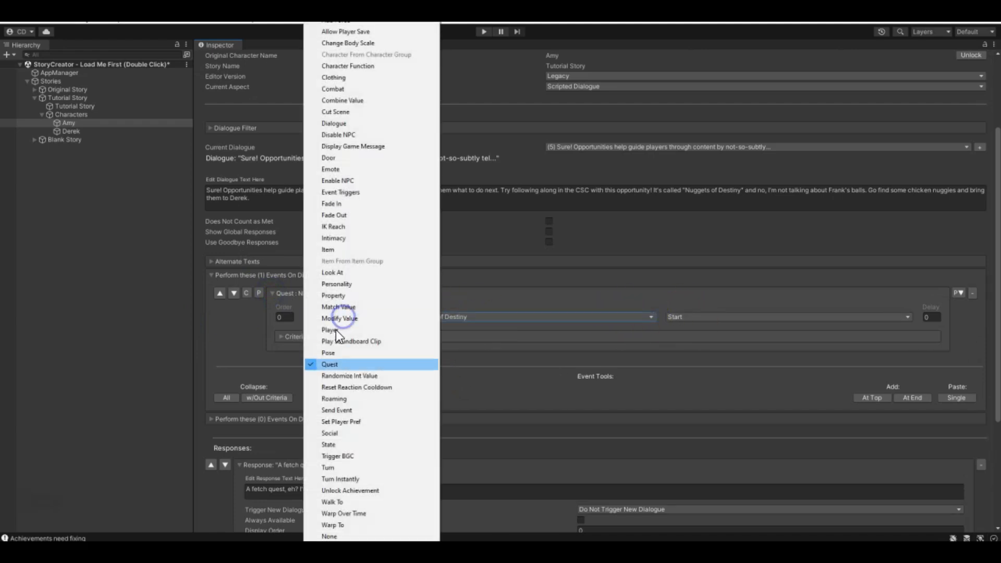
pyautogui.click(600, 348)
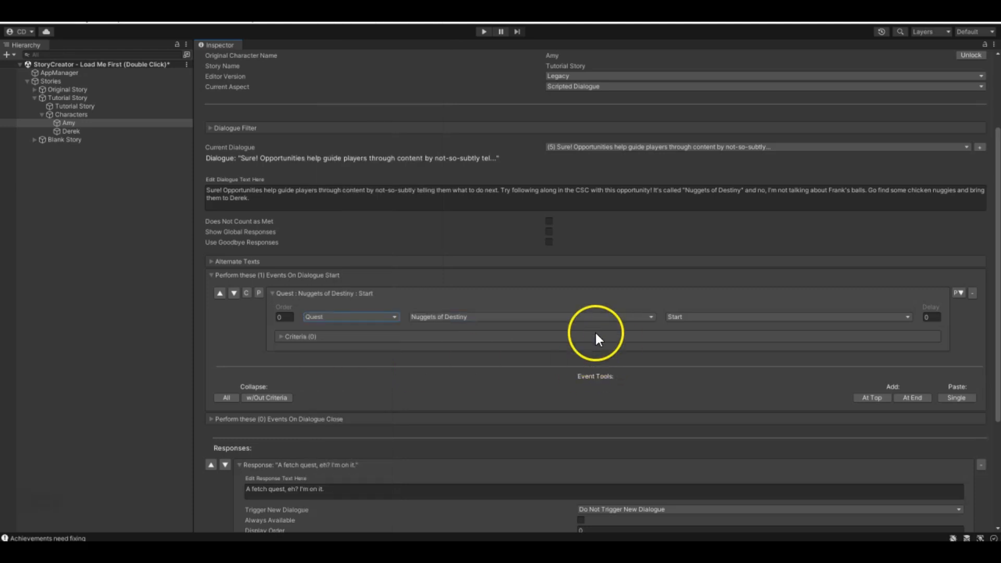
pyautogui.click(554, 321)
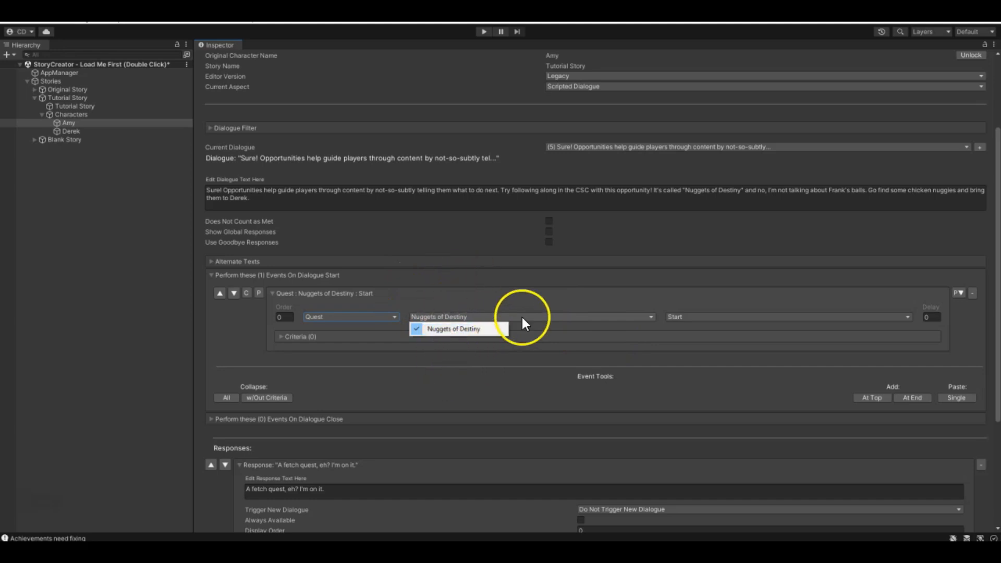
pyautogui.click(570, 342)
pyautogui.click(758, 316)
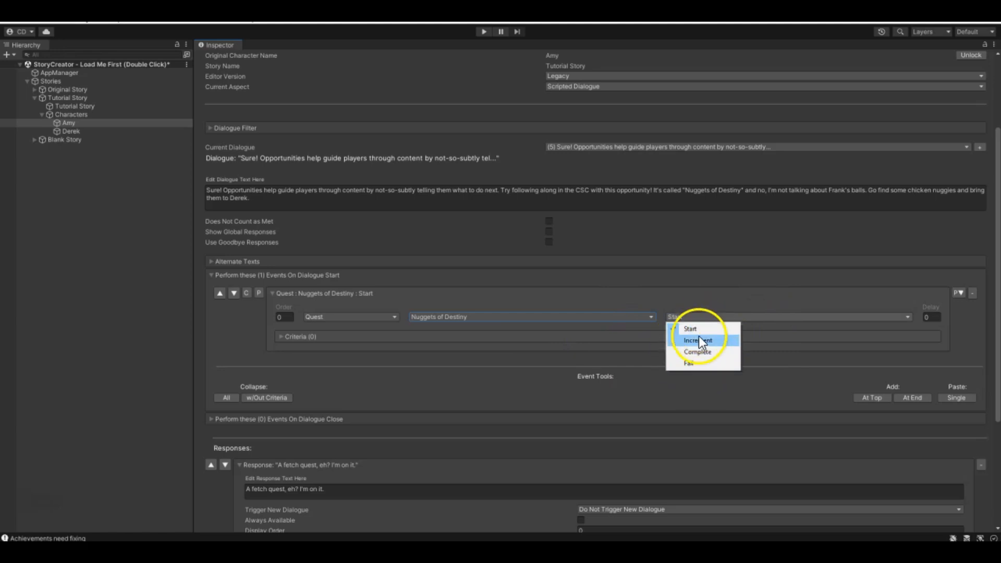
pyautogui.click(258, 299)
pyautogui.click(272, 295)
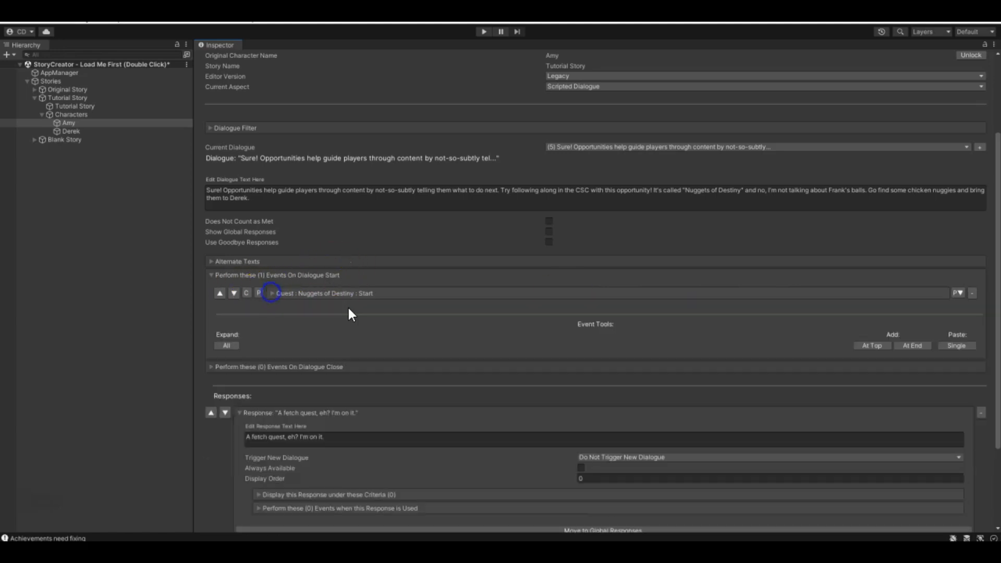
# - Review the text and responses of Amy's dialogue 5, and switch her current aspect to Character Quests
pyautogui.scroll(-2, 405, 291)
pyautogui.scroll(2, 399, 295)
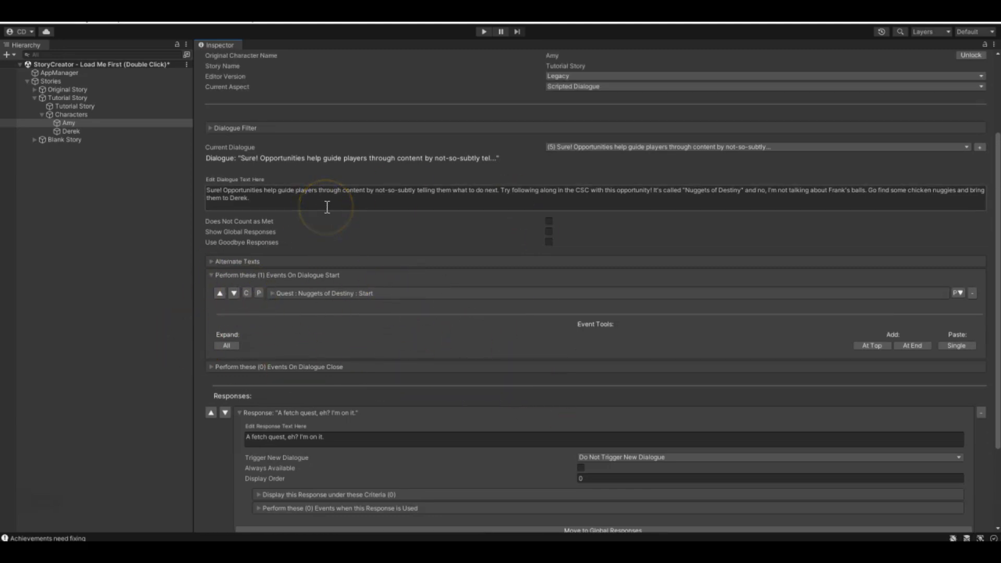
pyautogui.scroll(4, 215, 282)
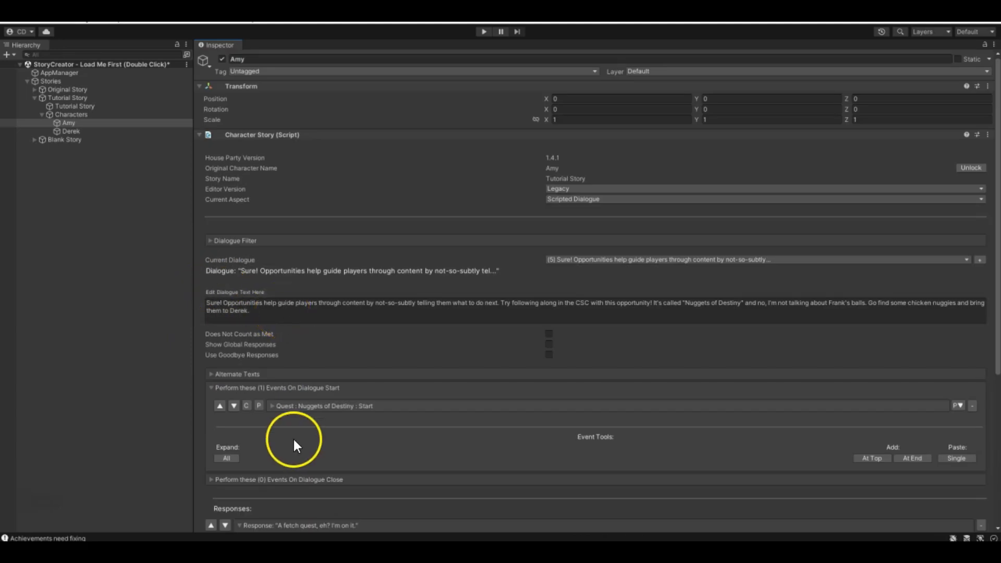
pyautogui.scroll(-5, 293, 437)
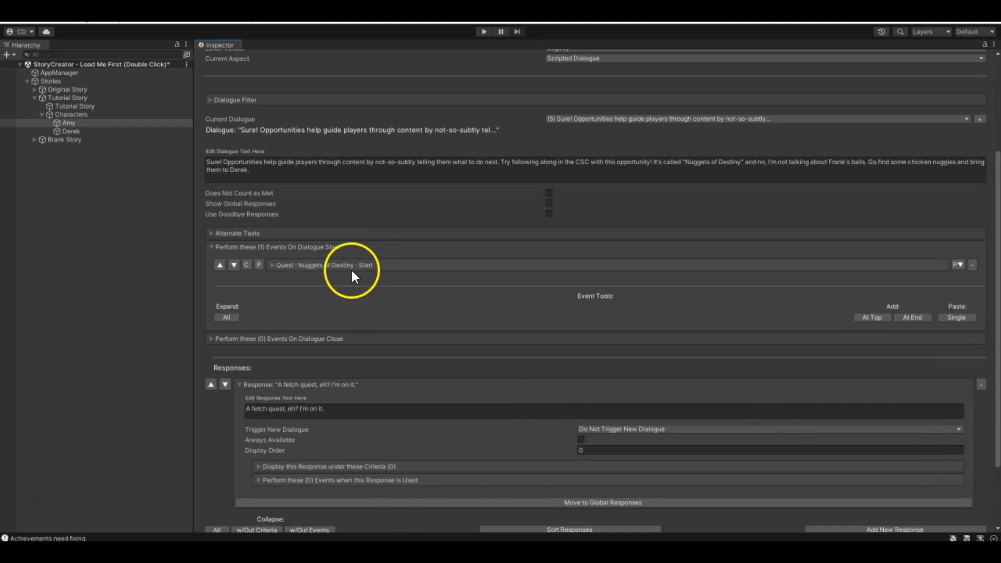
pyautogui.scroll(3, 346, 265)
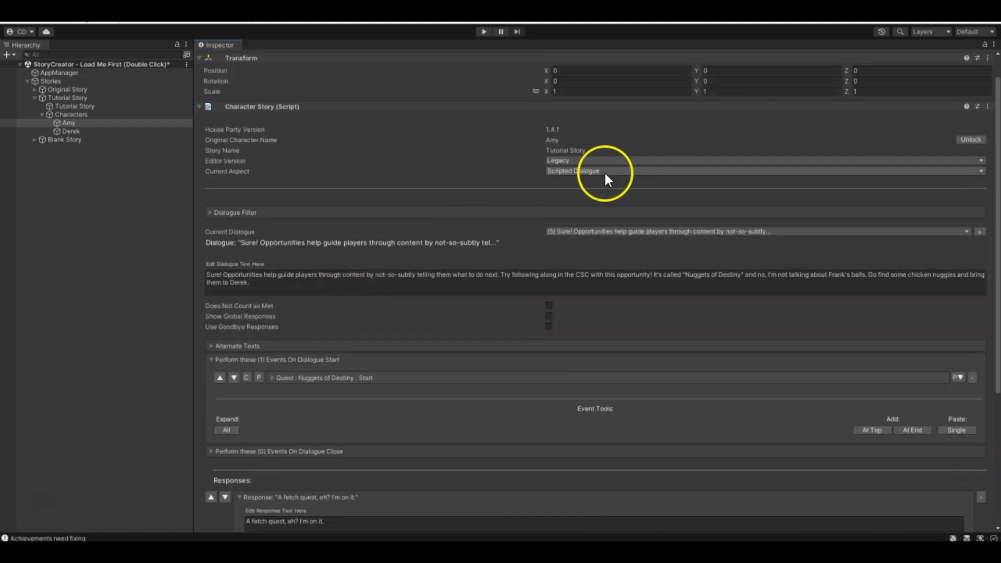
pyautogui.click(605, 172)
pyautogui.click(570, 207)
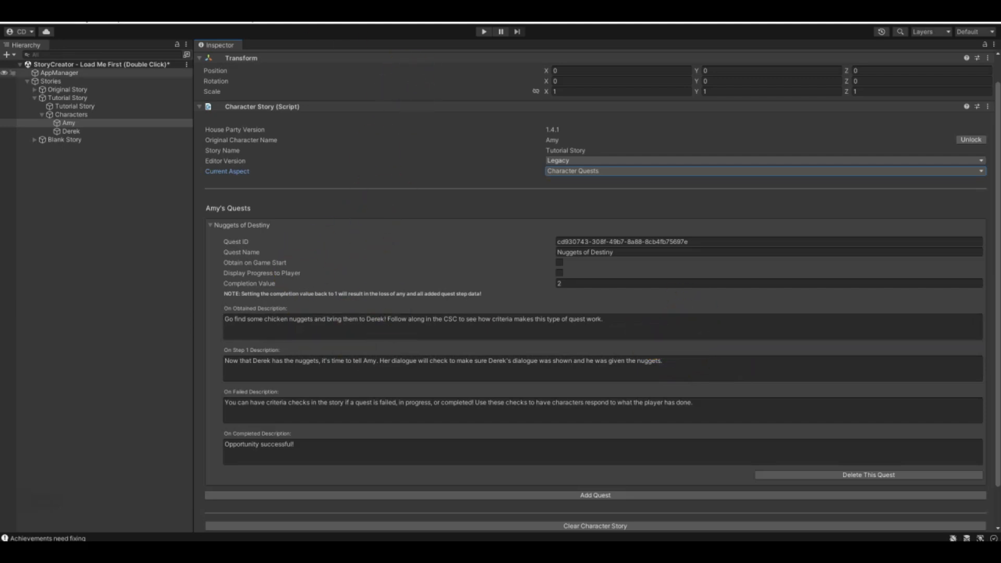
# - Select Derek in the Tutorial Story, switch his current aspect to Item Interactions and show the Chicken Nuggets interaction's details
pyautogui.click(70, 133)
pyautogui.click(602, 200)
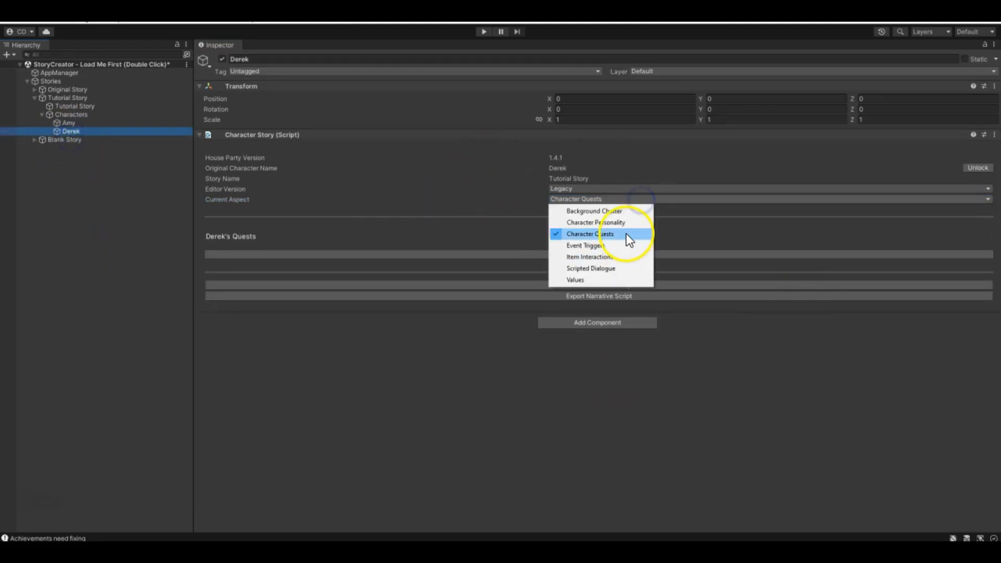
pyautogui.click(595, 256)
pyautogui.click(210, 254)
pyautogui.click(211, 253)
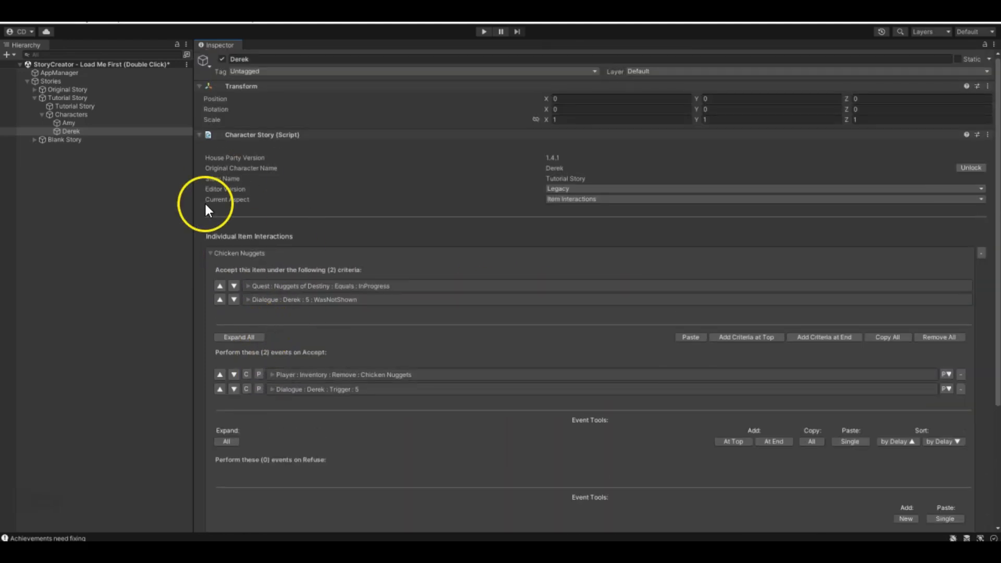
# - Examine the quest and dialogue criteria under which Derek accepts the Chicken Nuggets
pyautogui.click(248, 286)
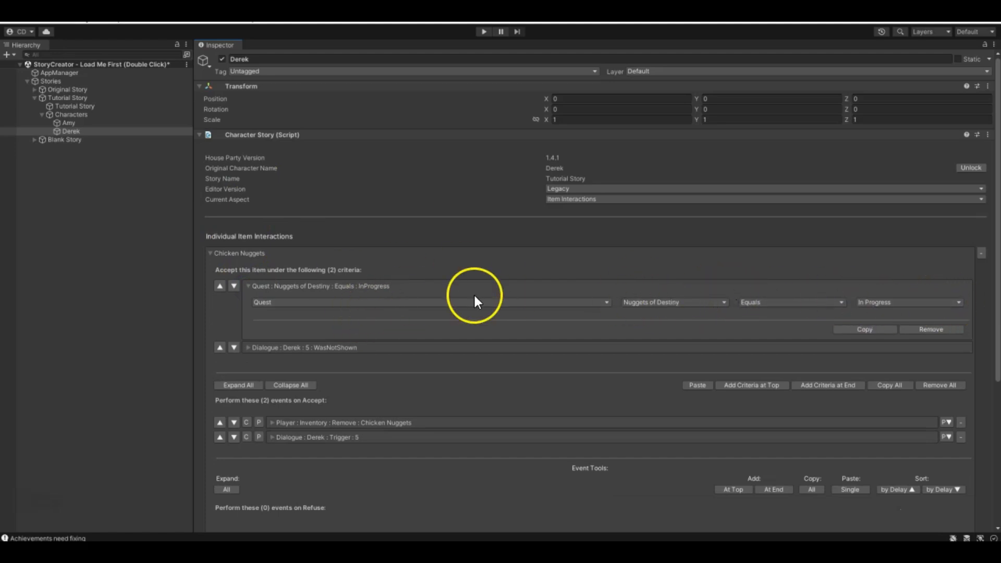
pyautogui.click(249, 286)
pyautogui.click(248, 299)
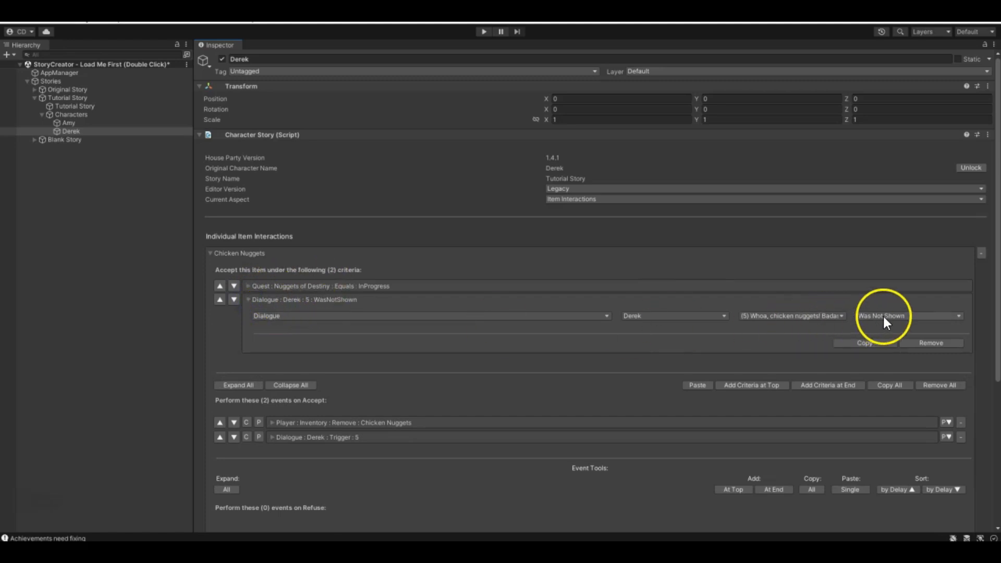
pyautogui.click(249, 300)
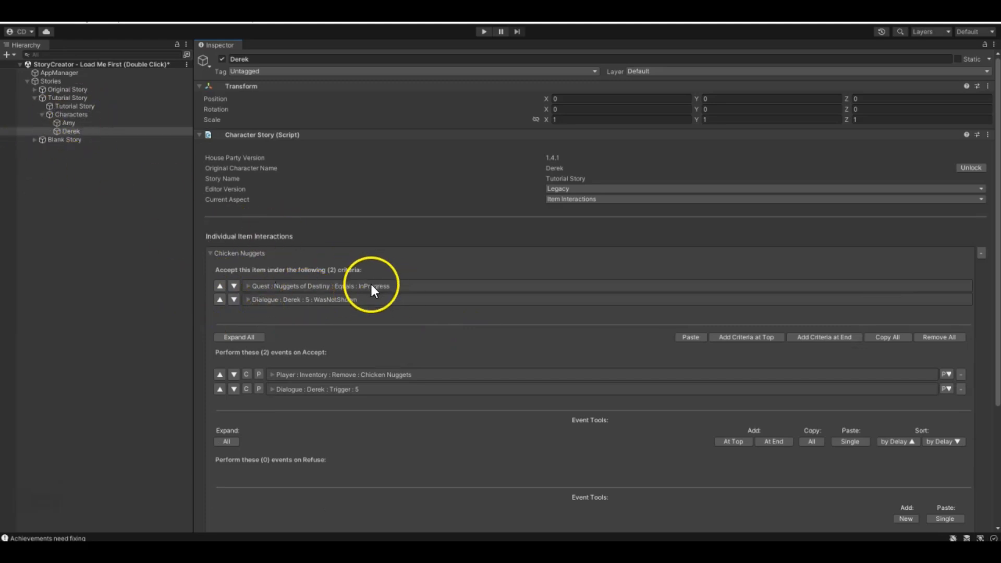
pyautogui.click(252, 300)
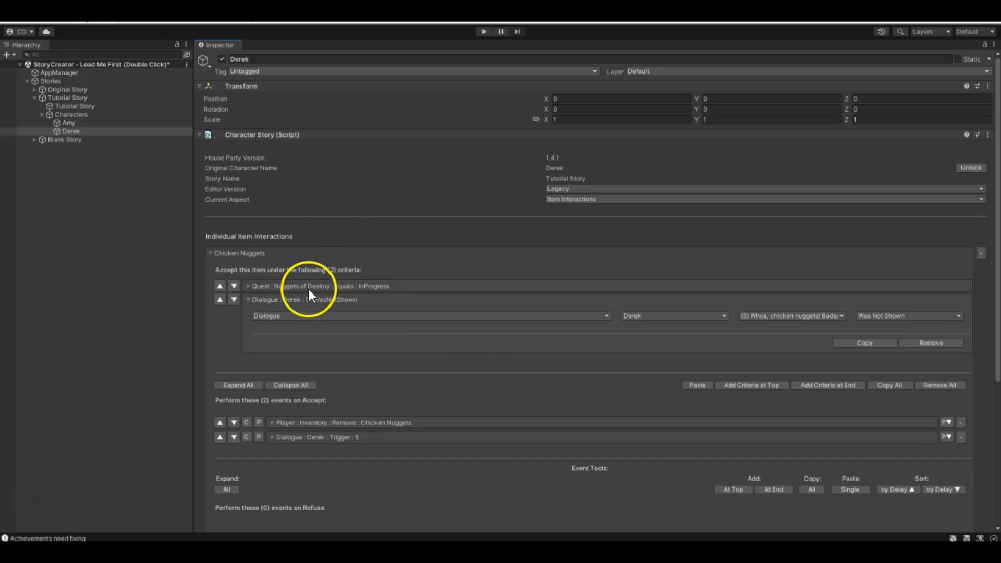
pyautogui.click(248, 299)
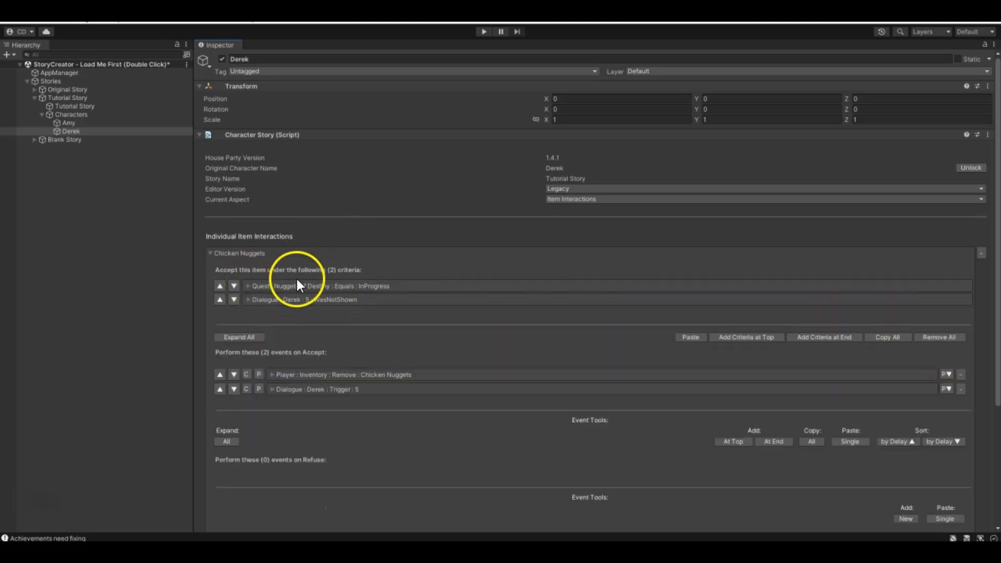
# - Examine the inventory and dialogue events performed when Derek accepts the Chicken Nuggets
pyautogui.click(277, 375)
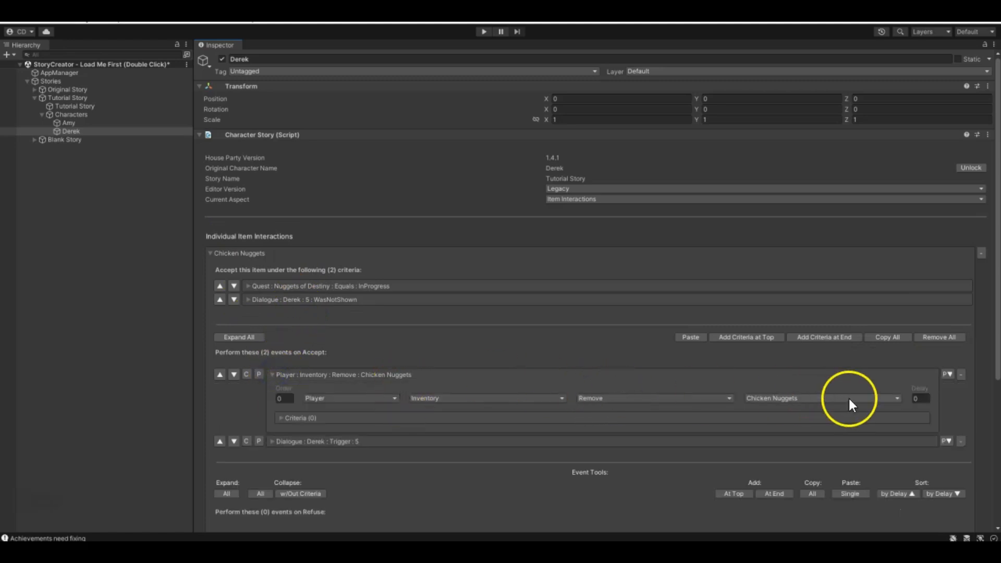
pyautogui.click(272, 374)
pyautogui.click(273, 390)
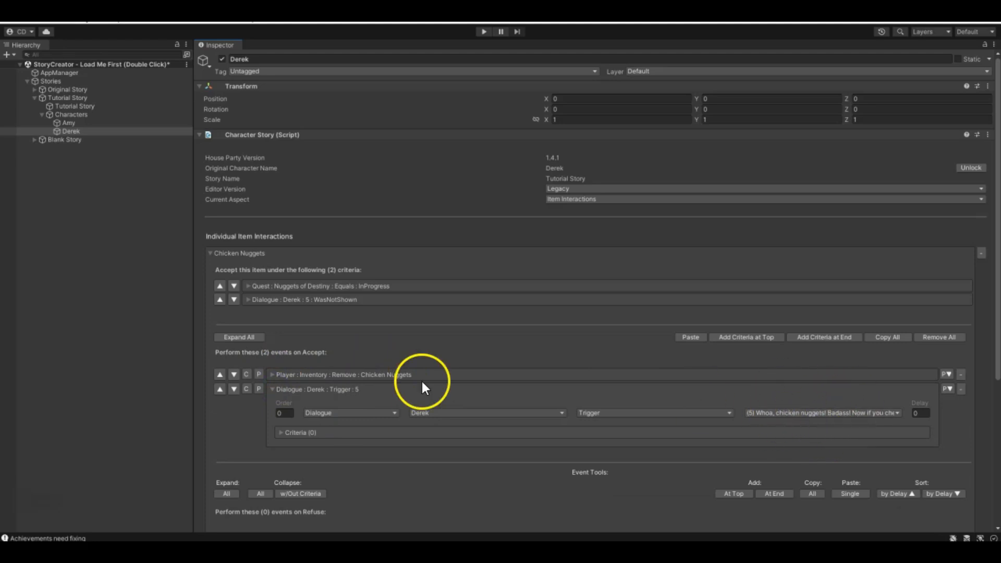
pyautogui.click(275, 390)
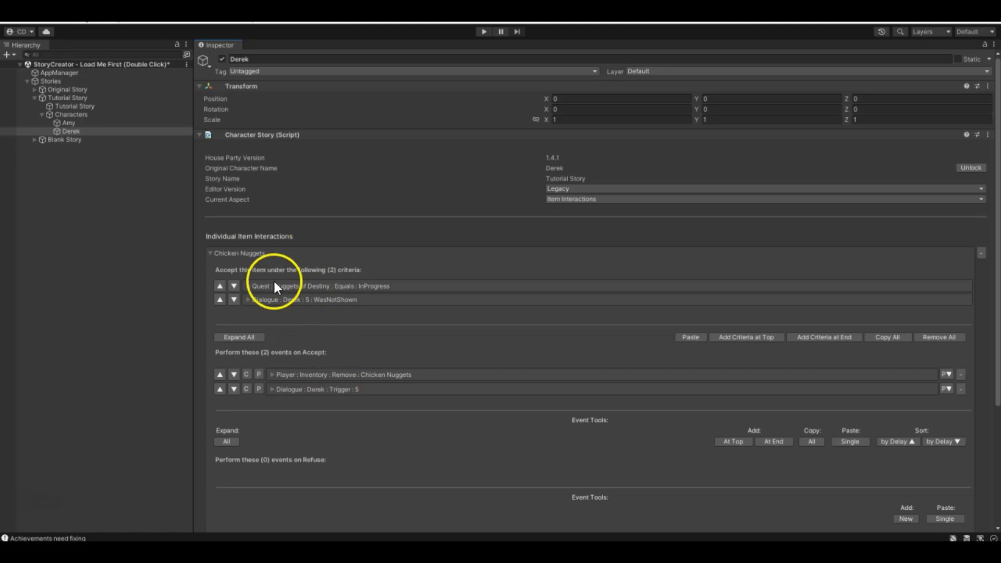
pyautogui.scroll(-1, 281, 324)
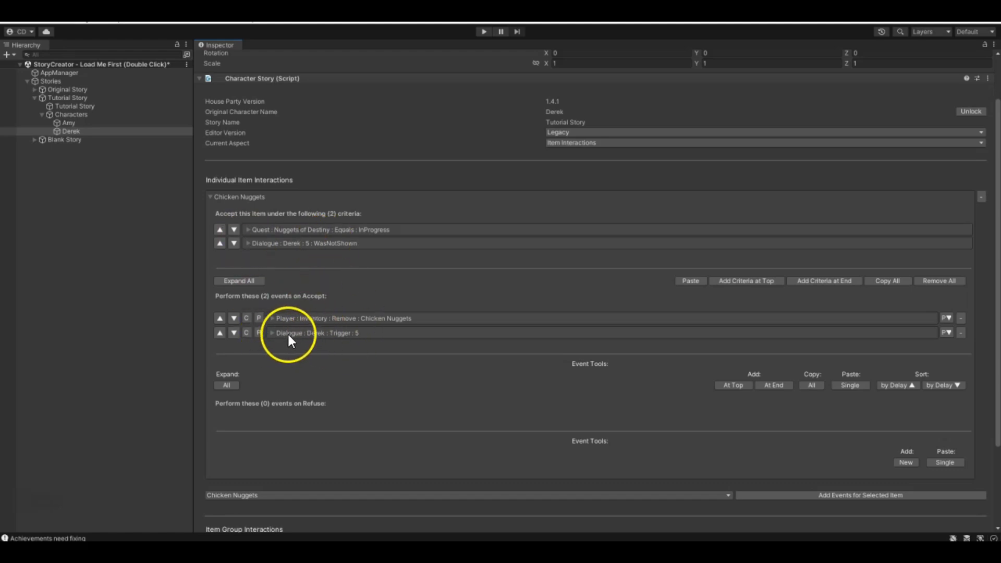
# - Switch Derek's current aspect to Scripted Dialogue, choose dialogue 5, "Whoa, chicken nuggets!...", and expand its dialogue start events
pyautogui.click(559, 144)
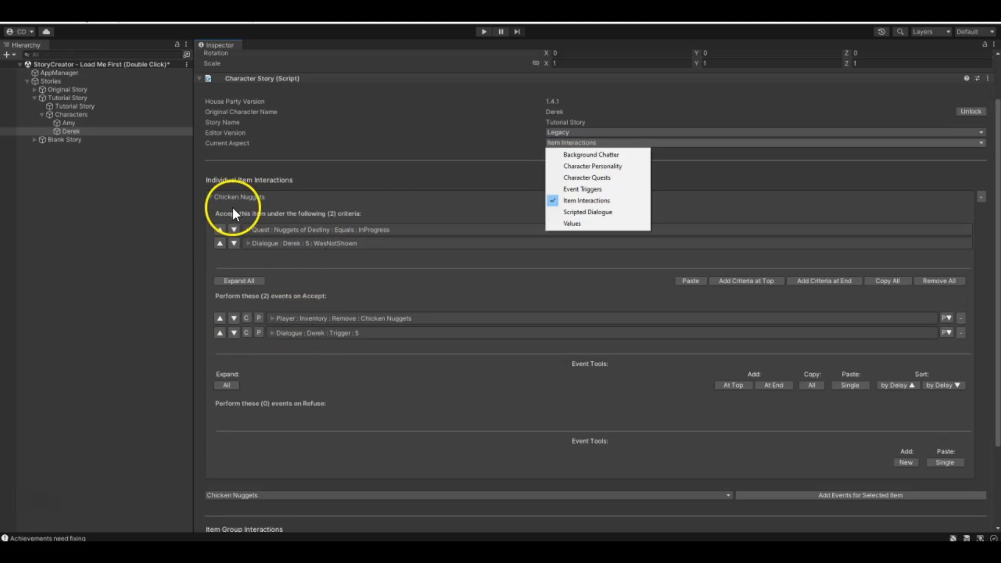
pyautogui.click(608, 212)
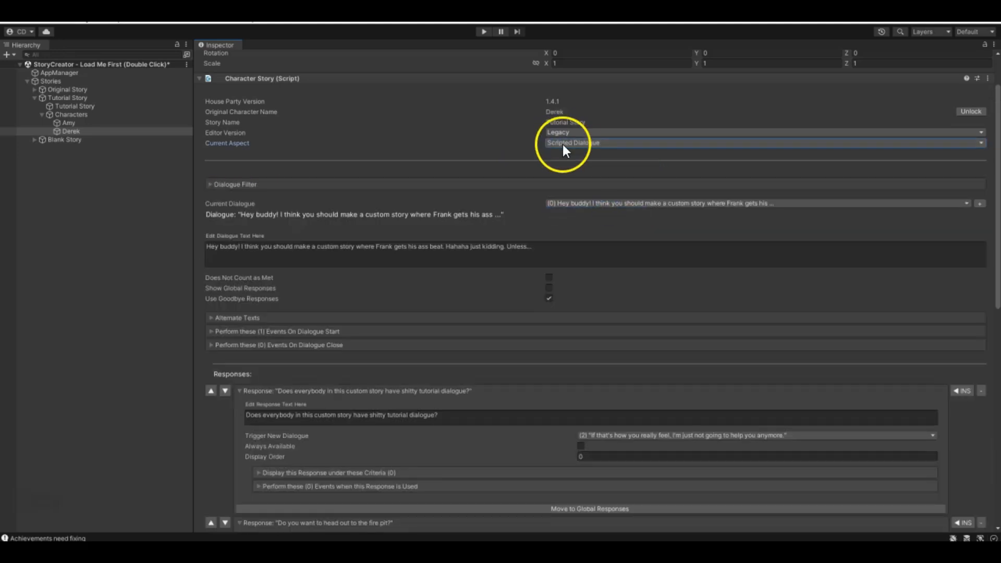
pyautogui.click(563, 203)
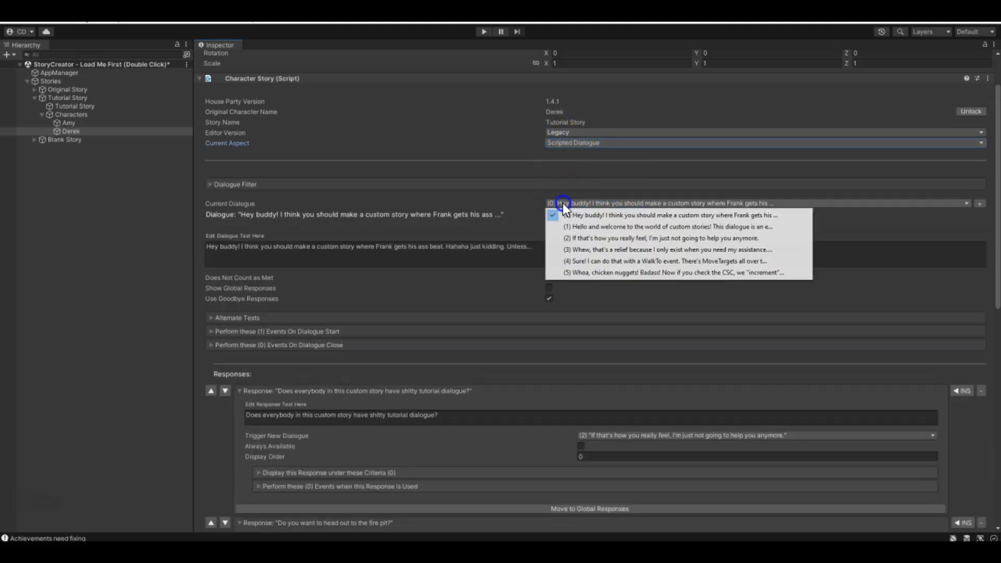
pyautogui.click(573, 273)
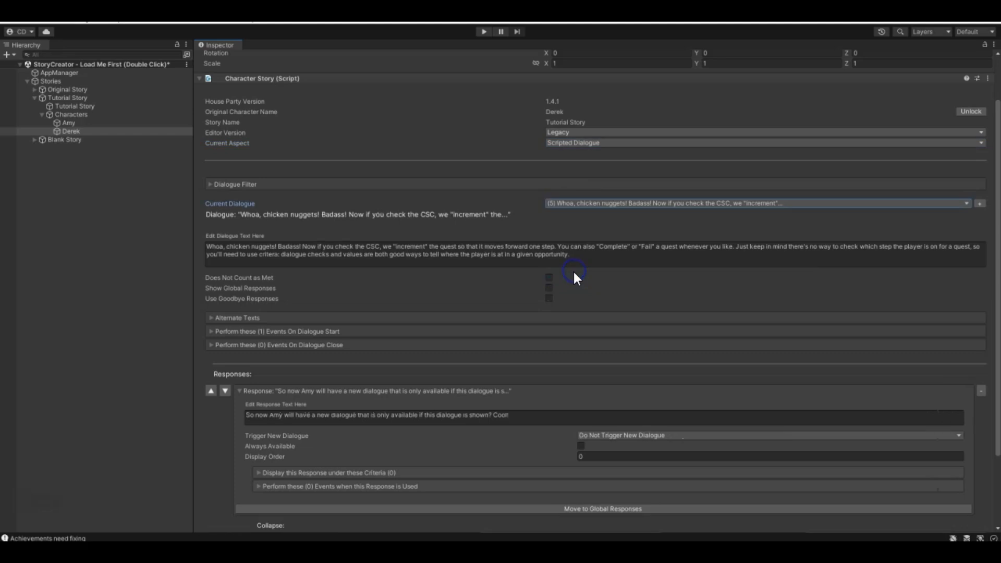
pyautogui.click(210, 331)
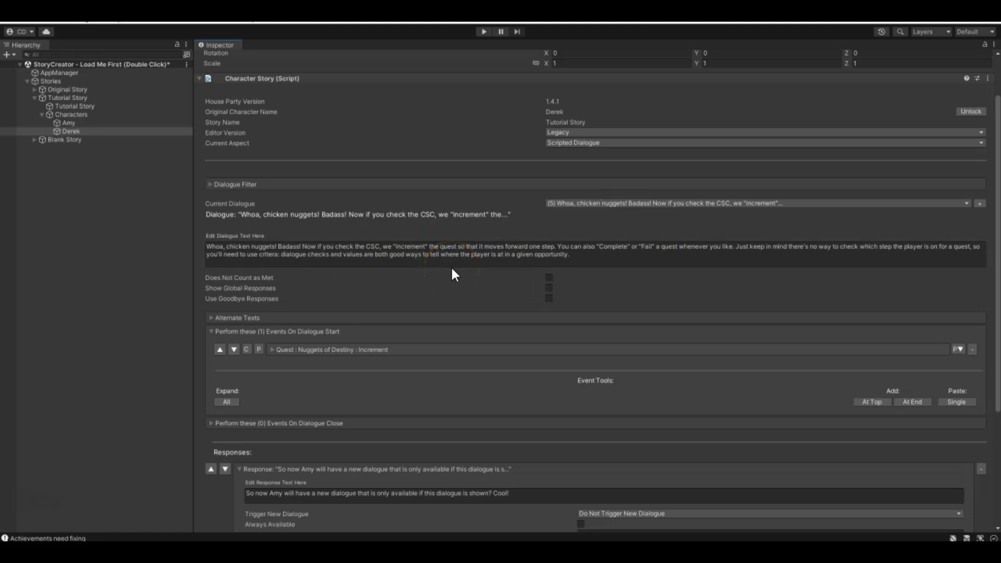
# - Examine the Nuggets of Destiny quest event in Derek's dialogue 5 and the quest actions it offers
pyautogui.scroll(-3, 442, 271)
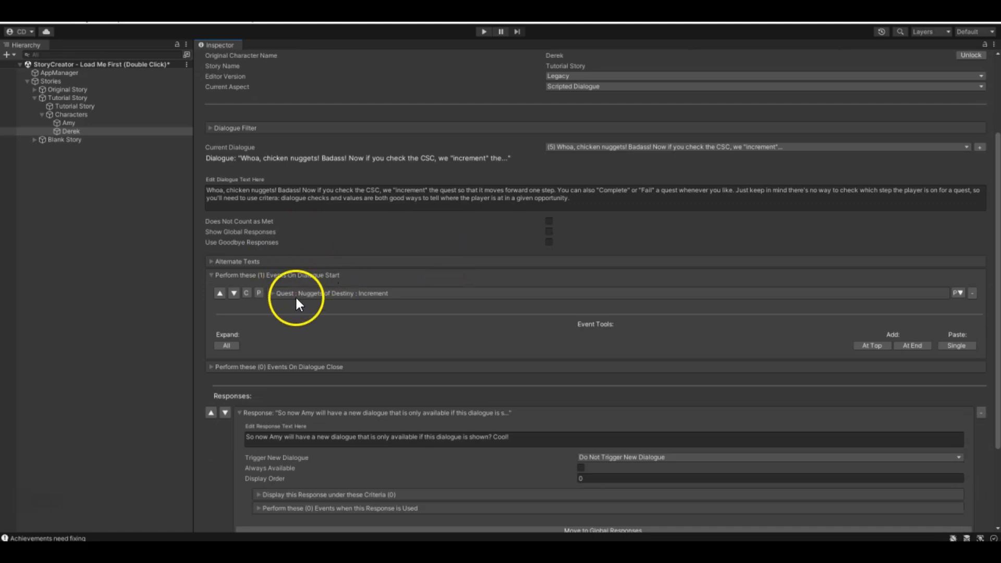
pyautogui.click(273, 293)
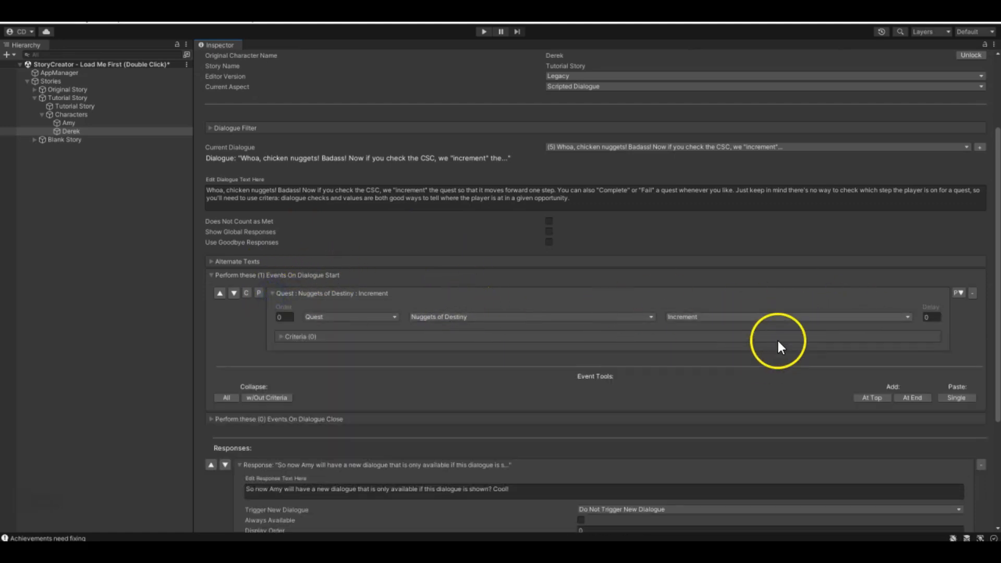
pyautogui.click(709, 326)
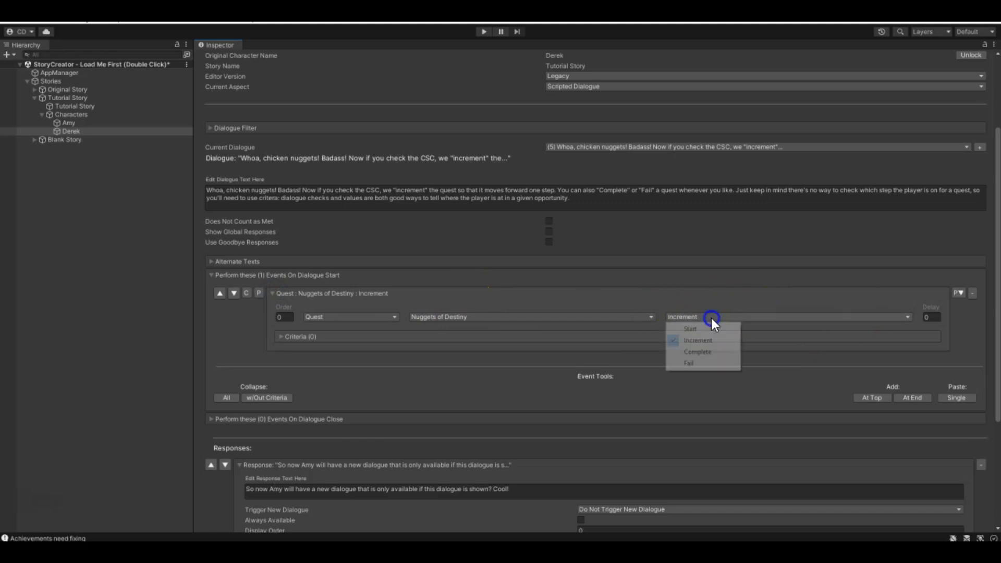
pyautogui.click(373, 330)
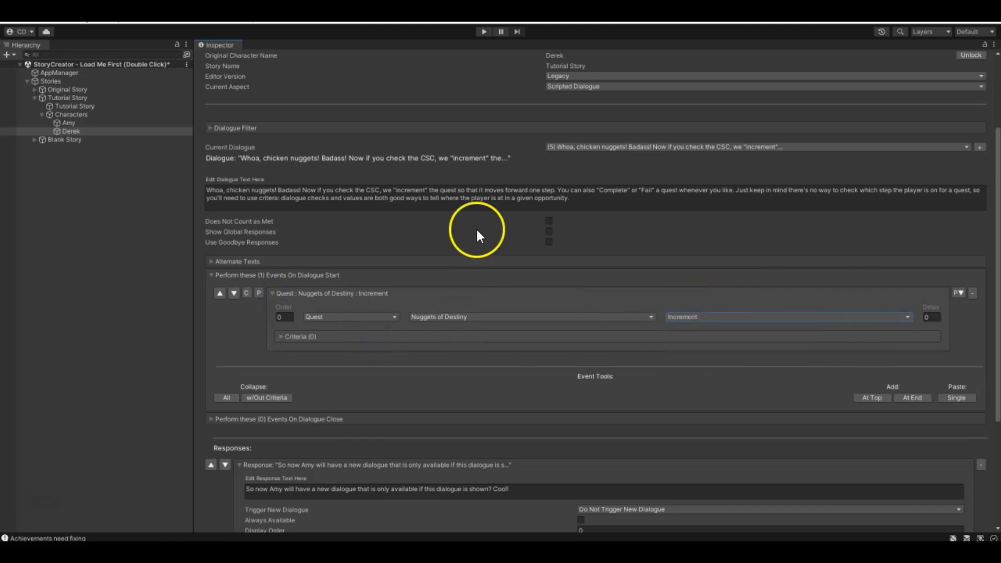
pyautogui.click(272, 294)
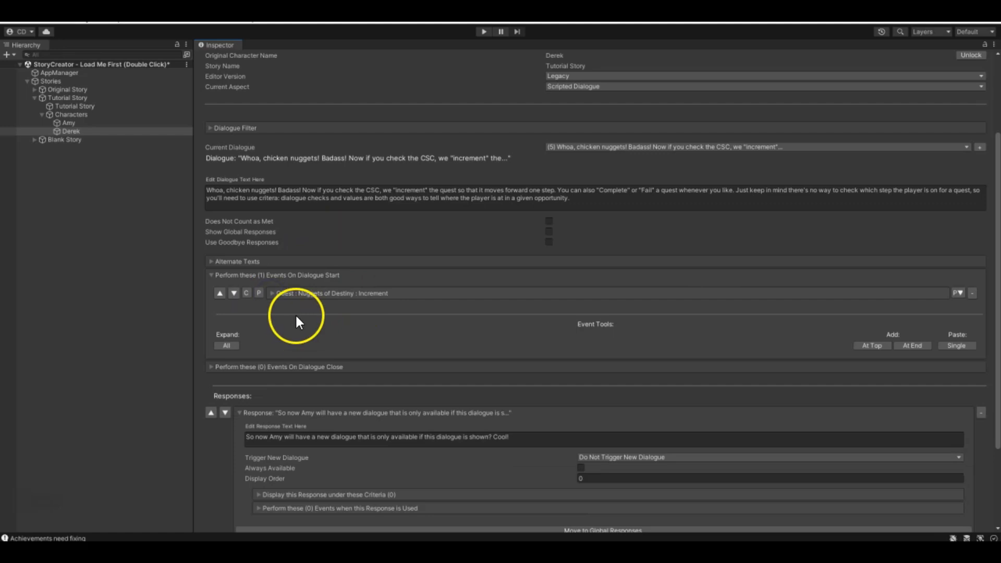
# - Select Amy and switch her current aspect to Character Quests to review the Nuggets of Destiny step descriptions
pyautogui.click(90, 124)
pyautogui.click(580, 87)
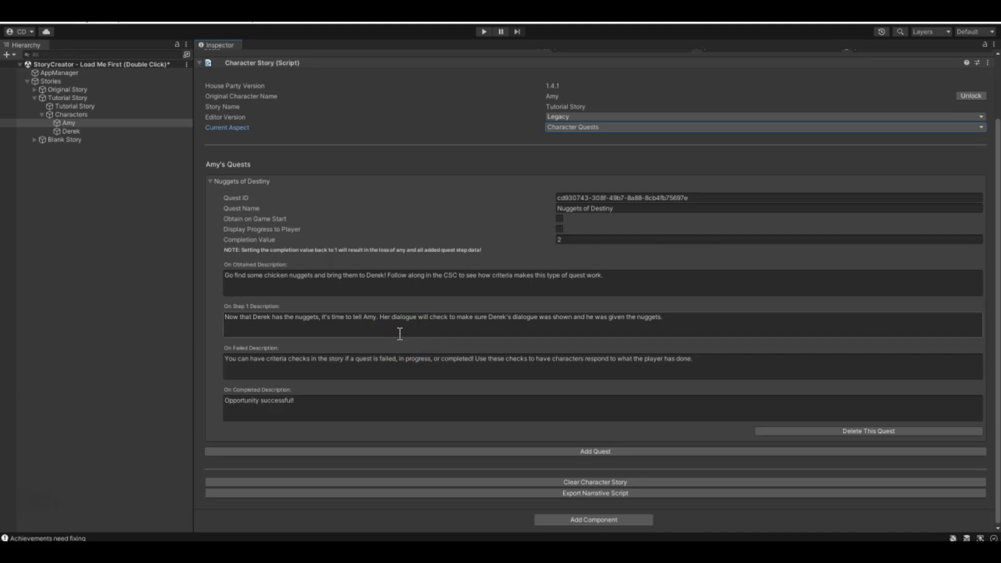
# - Select Derek, switch his current aspect to Scripted Dialogue and choose dialogue 5, "Whoa, chicken nuggets!..."
pyautogui.click(72, 132)
pyautogui.click(584, 201)
pyautogui.click(583, 238)
pyautogui.click(637, 258)
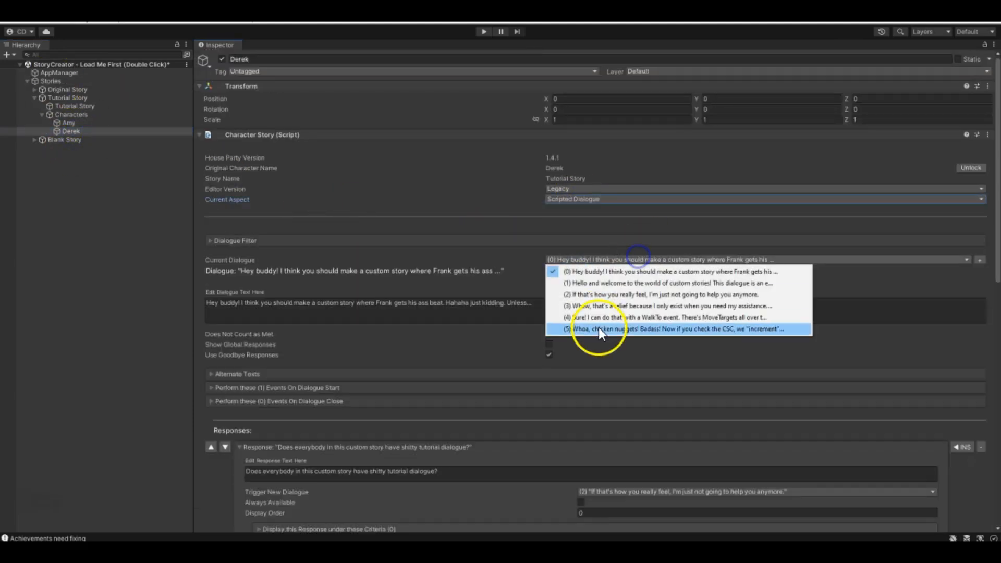
pyautogui.click(599, 329)
# - Review the quest event details and the player response of Derek's chicken nuggets dialogue
pyautogui.scroll(-3, 246, 402)
pyautogui.click(271, 321)
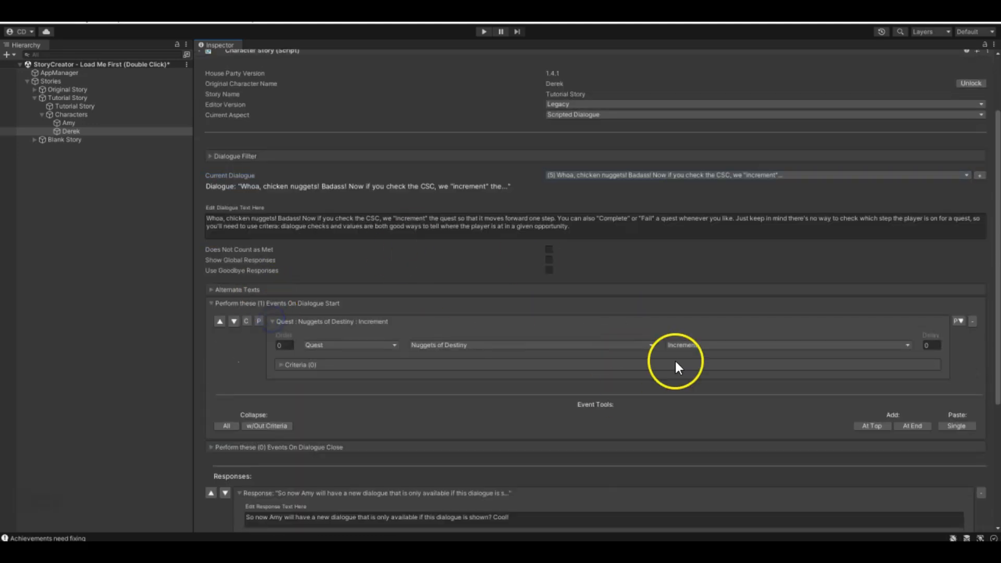
pyautogui.click(273, 318)
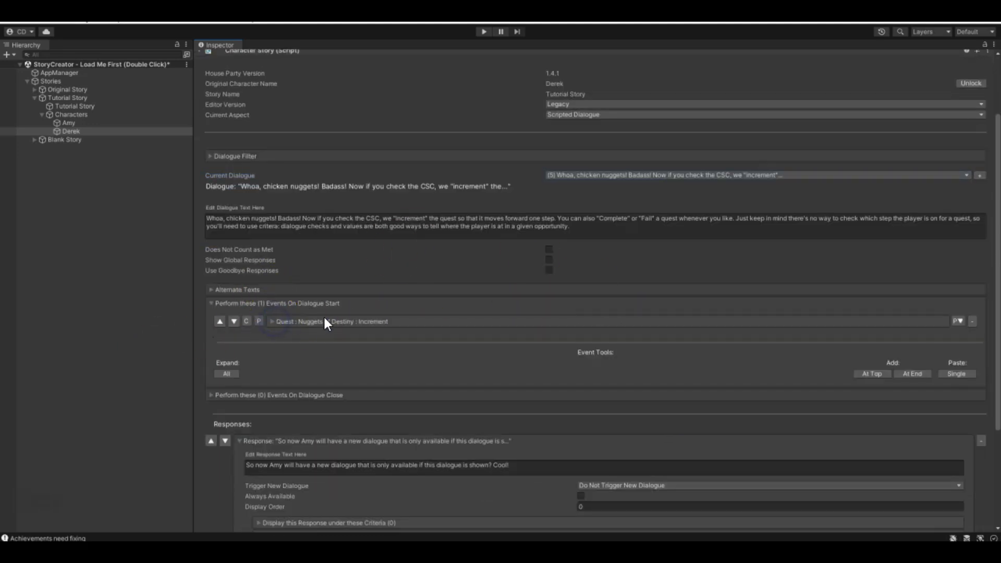
pyautogui.scroll(-3, 410, 323)
pyautogui.scroll(4, 417, 321)
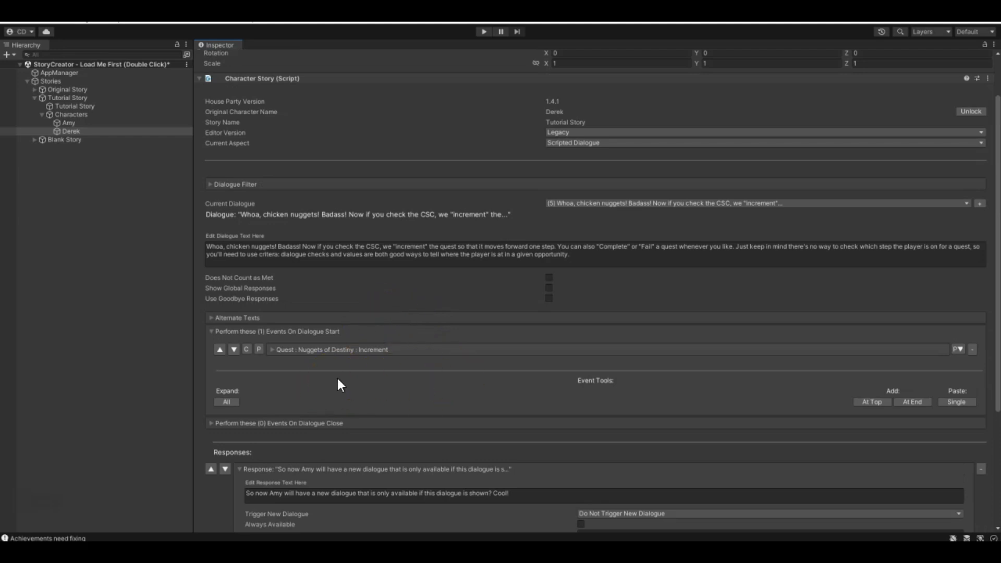
pyautogui.scroll(-5, 334, 386)
pyautogui.scroll(3, 268, 409)
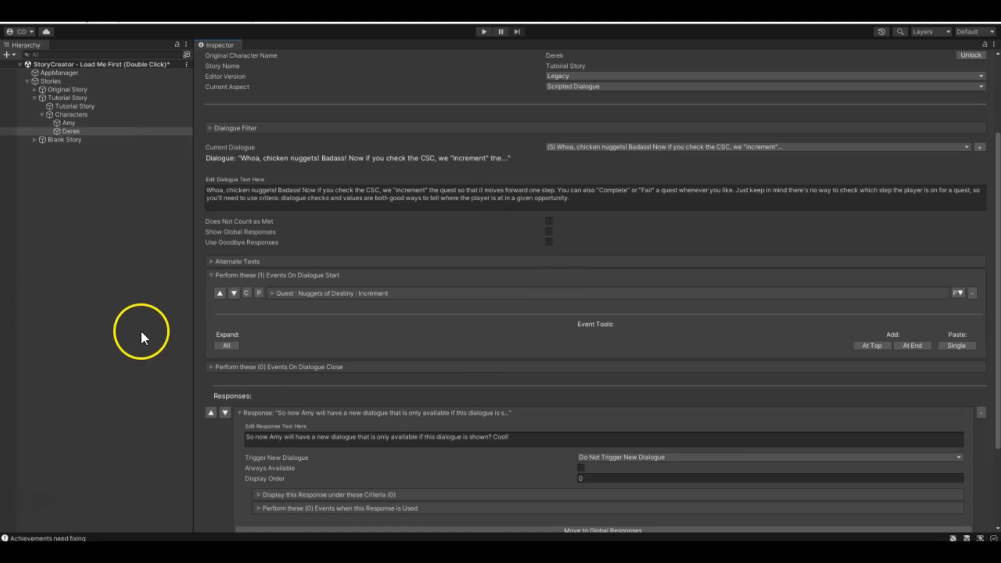
# - Select Amy and examine the dialogue criterion for her "I gave Derek the chicken nuggets..." response
pyautogui.click(66, 123)
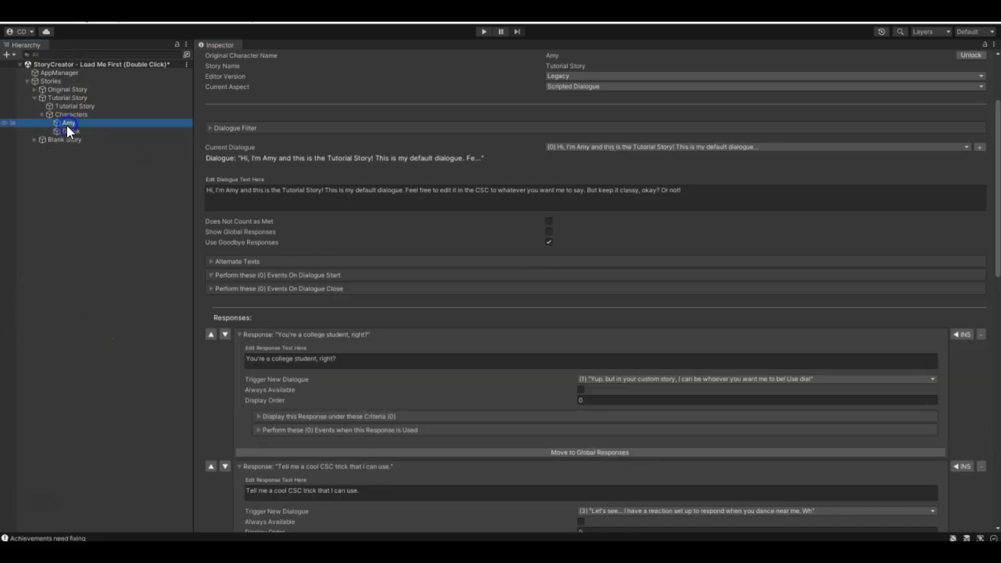
pyautogui.scroll(-10, 505, 316)
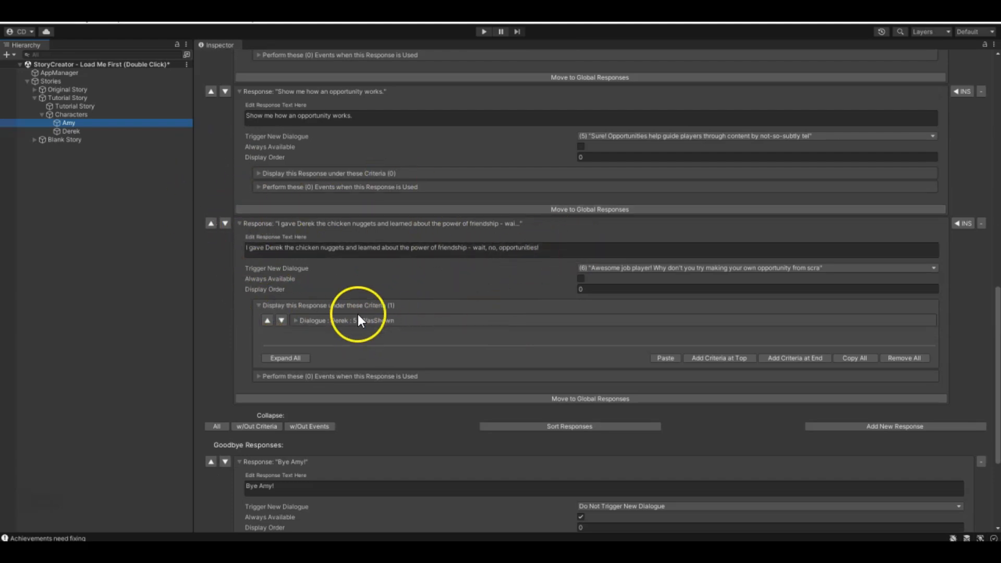
pyautogui.click(297, 321)
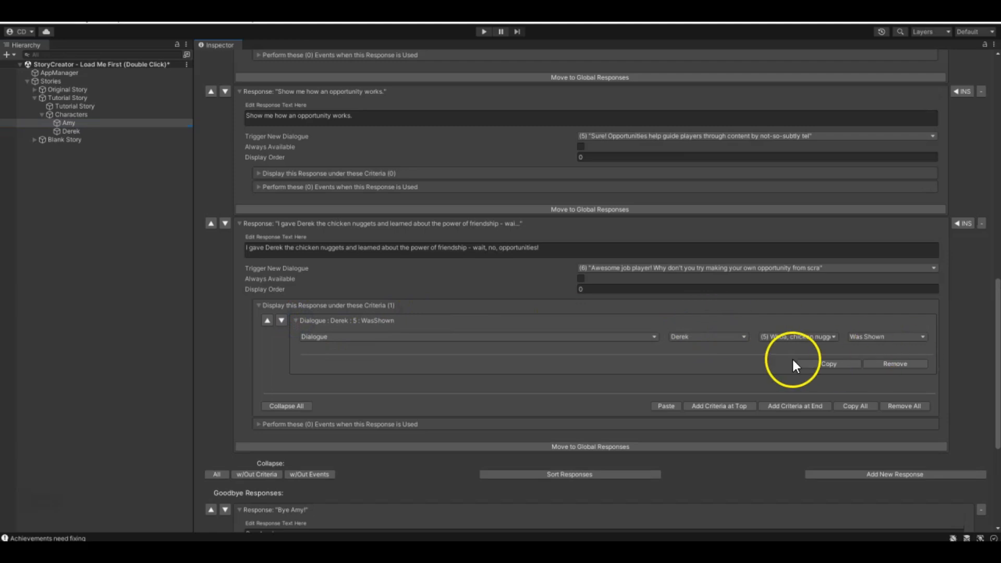
pyautogui.click(301, 322)
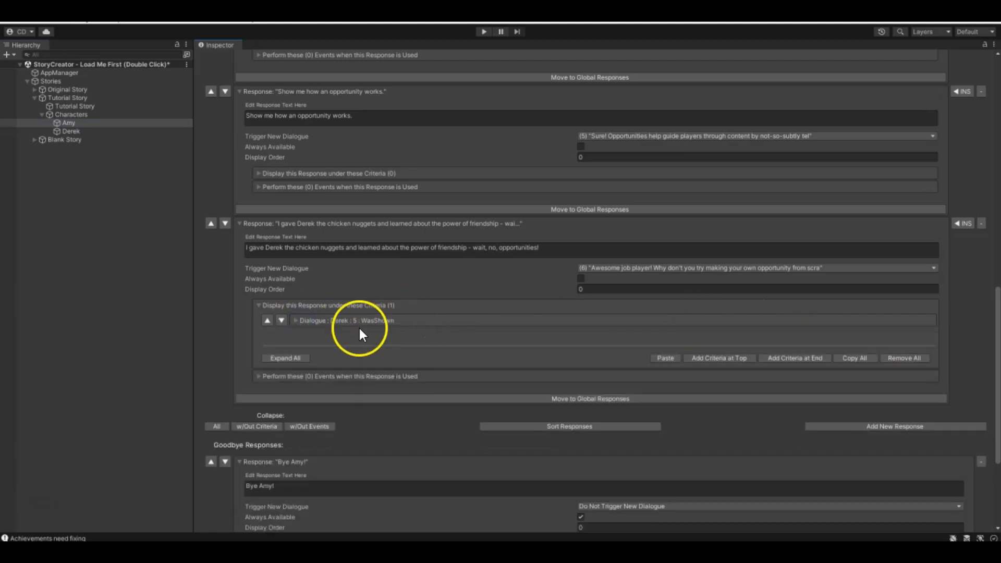
# - Switch to Derek and back to Amy to revisit the display criteria of her chicken nuggets response
pyautogui.click(74, 129)
pyautogui.scroll(10, 433, 156)
pyautogui.click(69, 124)
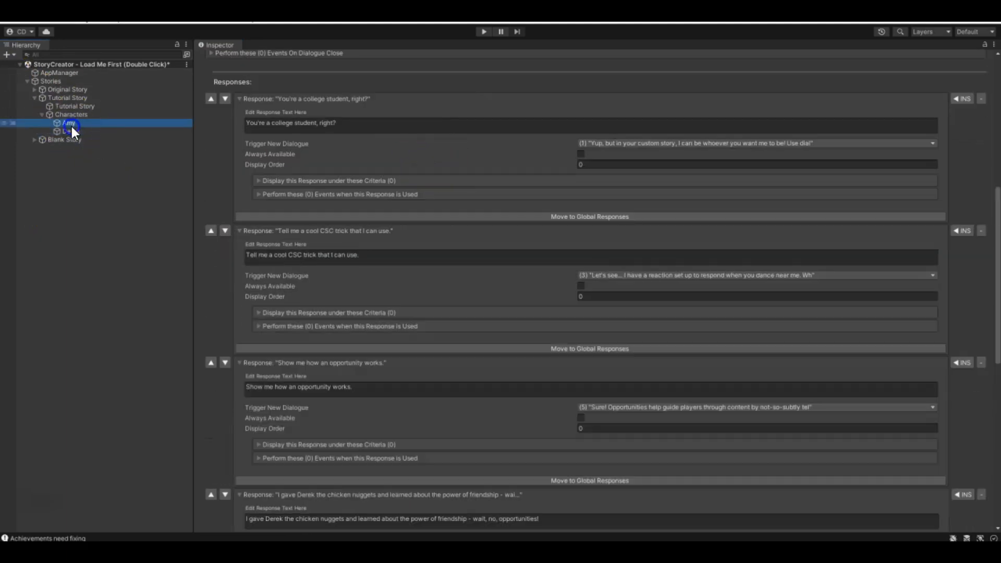
pyautogui.scroll(-5, 355, 411)
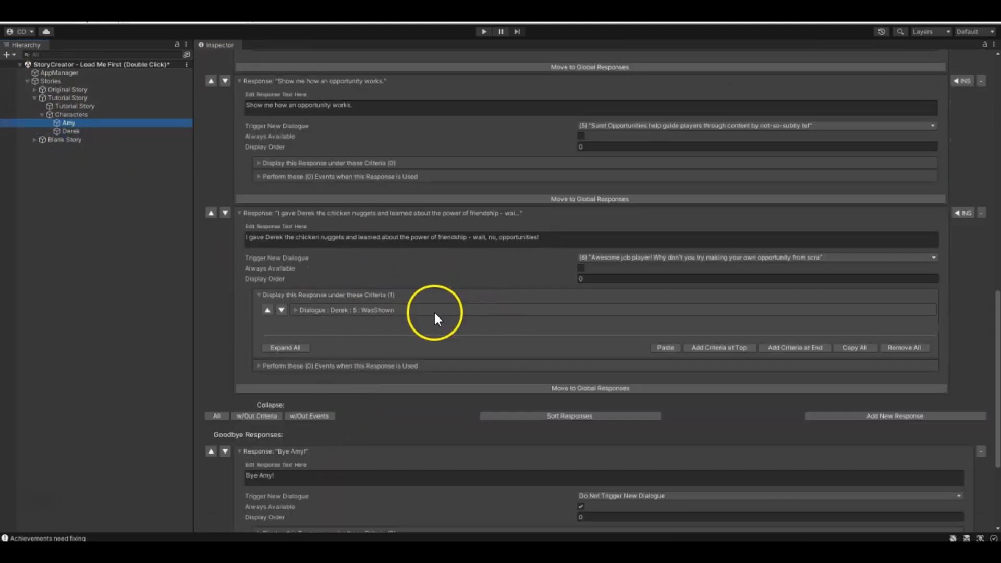
# - Choose Amy's dialogue 6, "Awesome job player!...", and expand its dialogue start events
pyautogui.scroll(15, 622, 255)
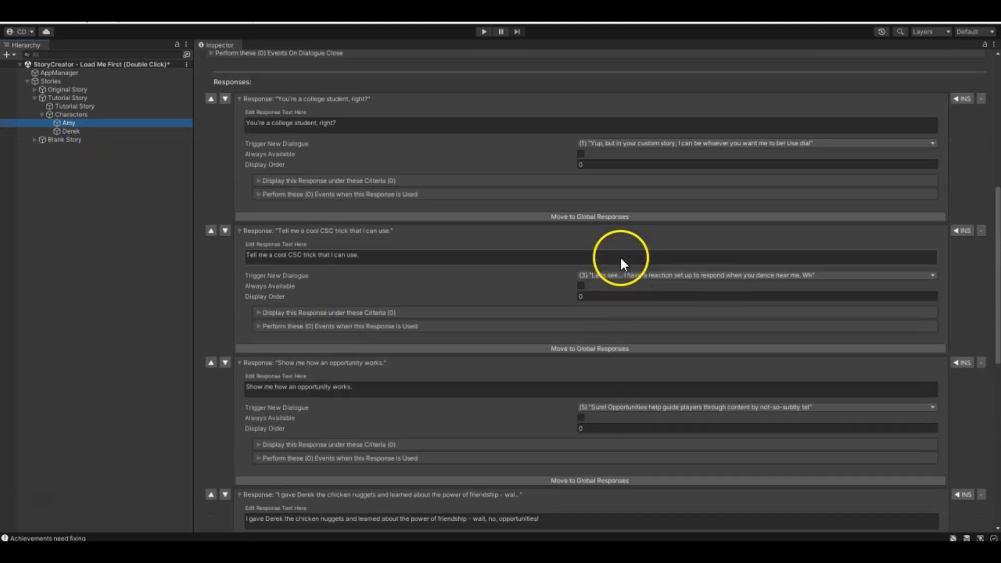
pyautogui.click(631, 259)
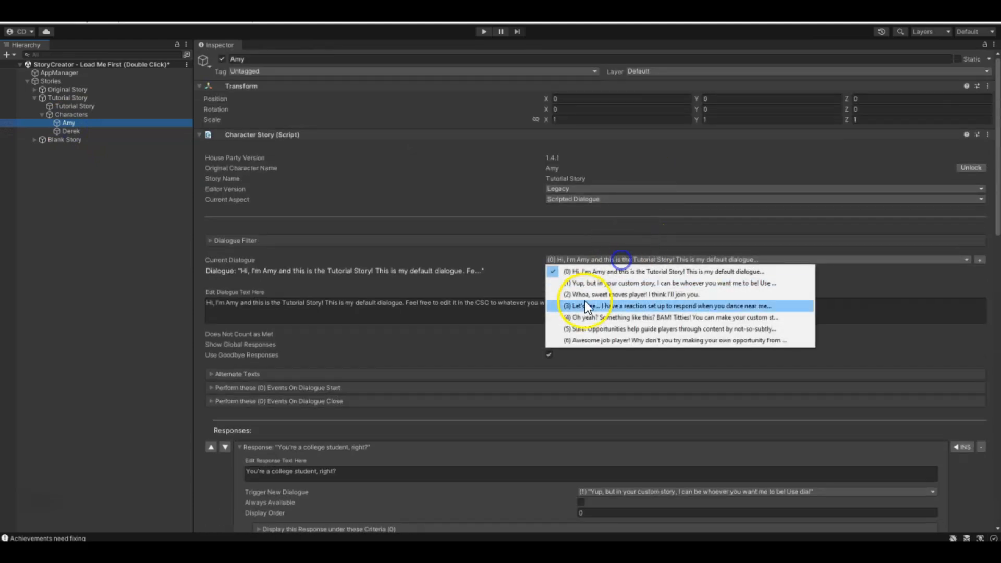
pyautogui.click(580, 340)
pyautogui.scroll(-2, 278, 301)
pyautogui.click(211, 302)
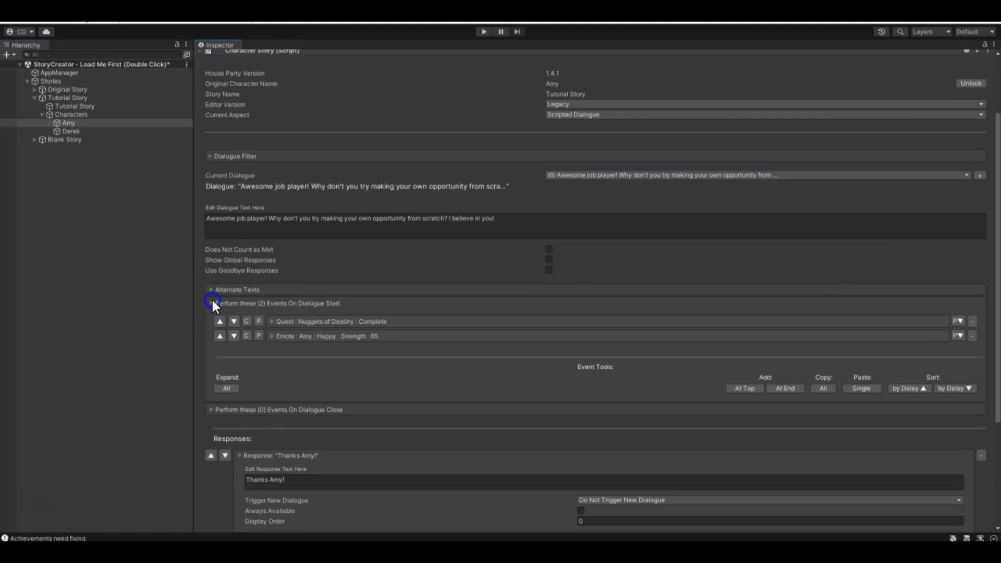
# - Examine the details of the Nuggets of Destiny quest event in Amy's dialogue 6
pyautogui.scroll(-2, 212, 299)
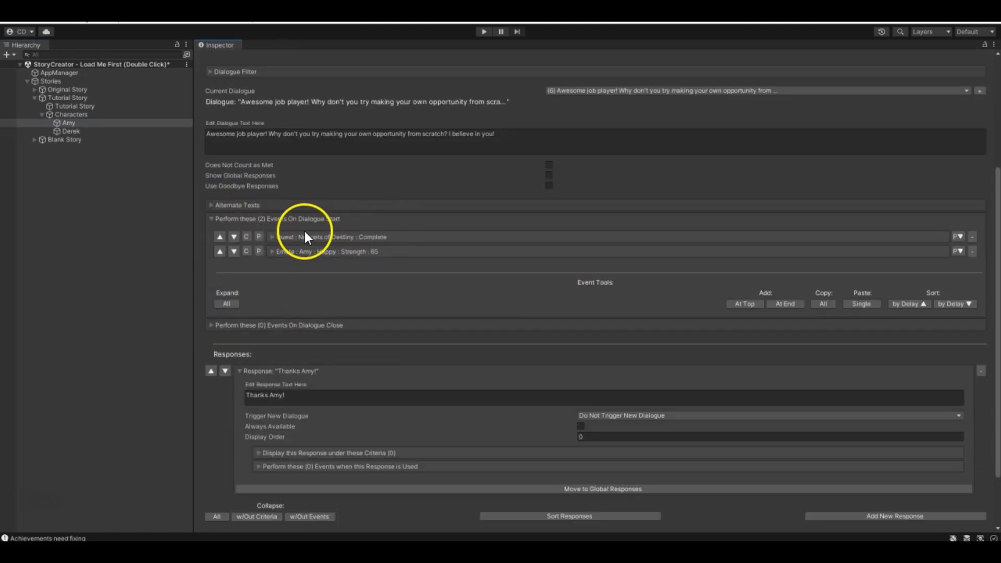
pyautogui.click(273, 237)
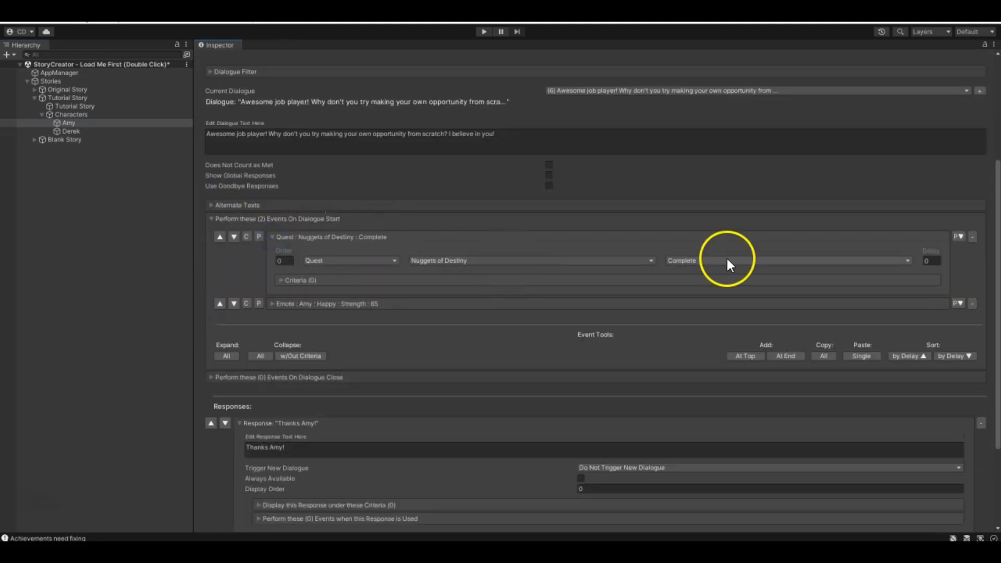
pyautogui.click(276, 237)
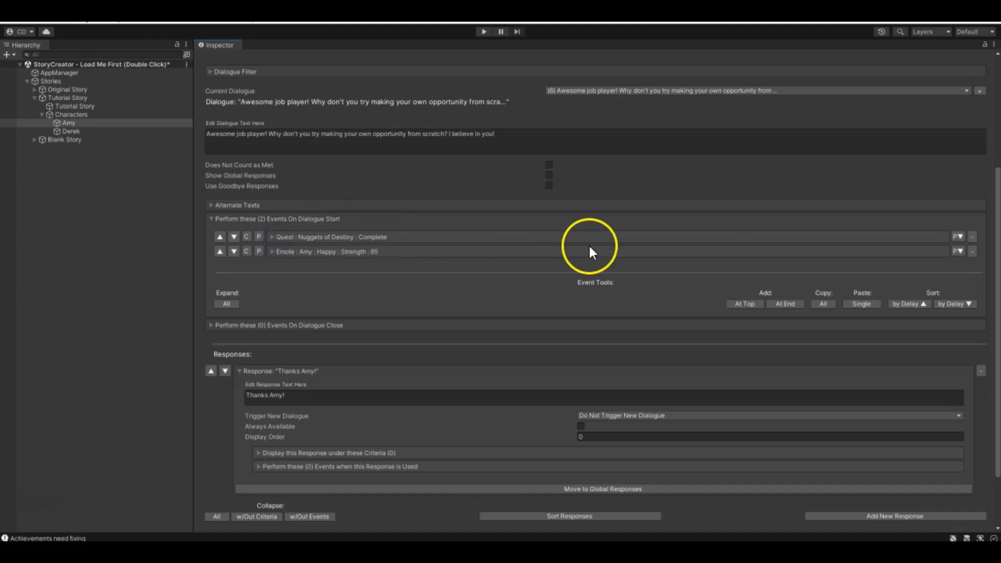
# - Switch Amy's current aspect to Character Quests and review the Nuggets of Destiny completed description
pyautogui.scroll(2, 590, 244)
pyautogui.click(580, 88)
pyautogui.click(585, 120)
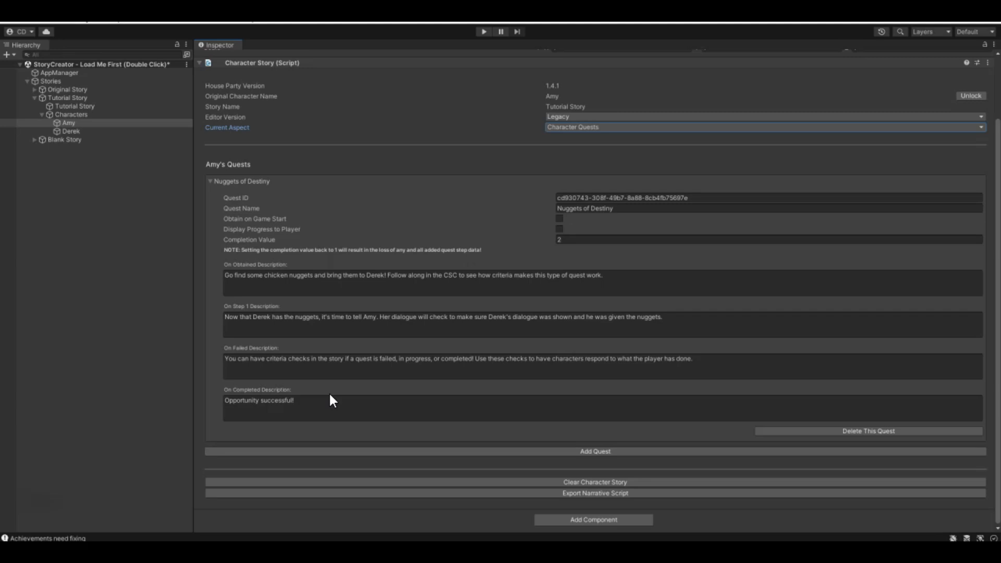
# - Switch Amy's current aspect to Scripted Dialogue and set dialogue 6's Nuggets of Destiny quest event to Fail
pyautogui.click(599, 126)
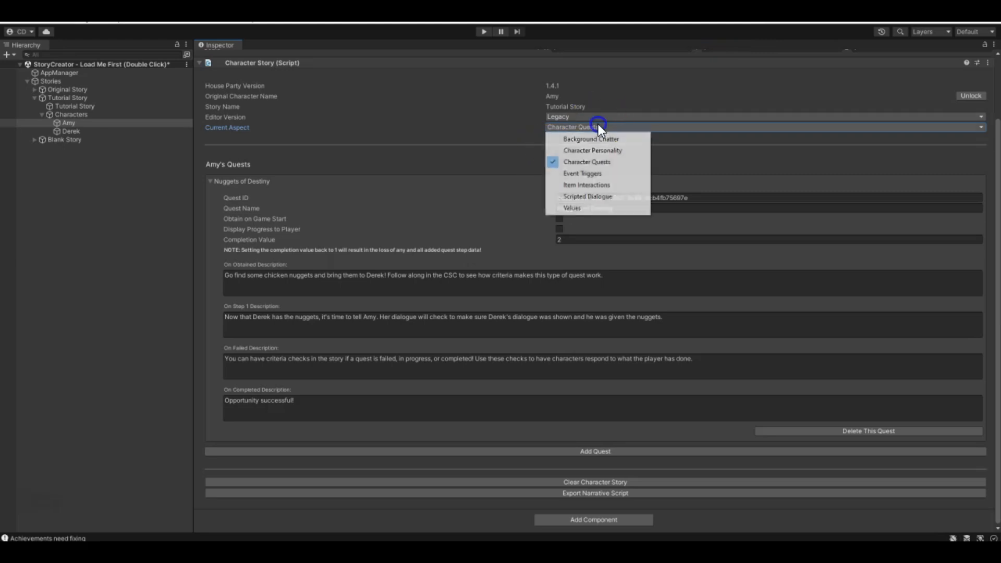
pyautogui.click(566, 196)
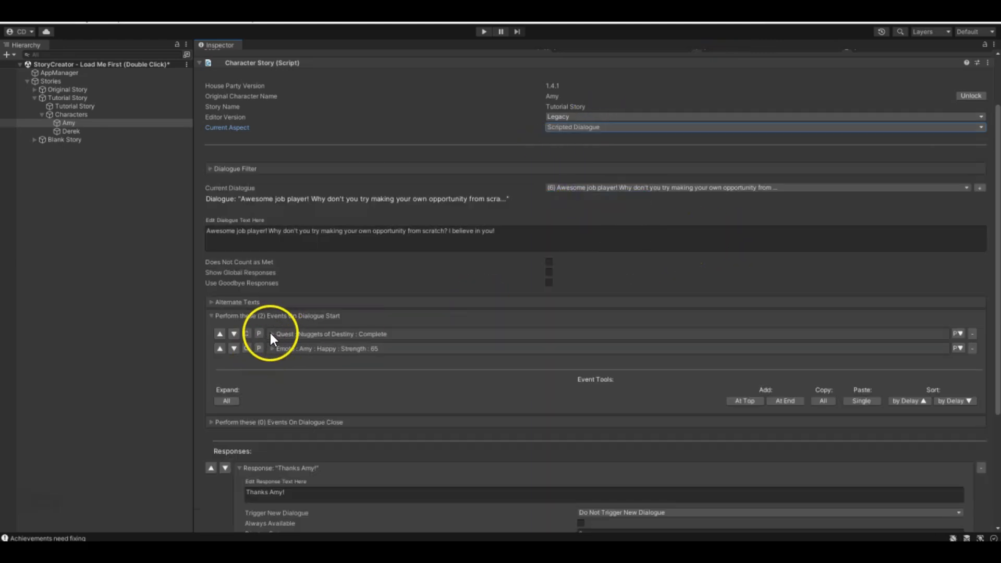
pyautogui.click(271, 334)
pyautogui.click(676, 365)
pyautogui.click(678, 402)
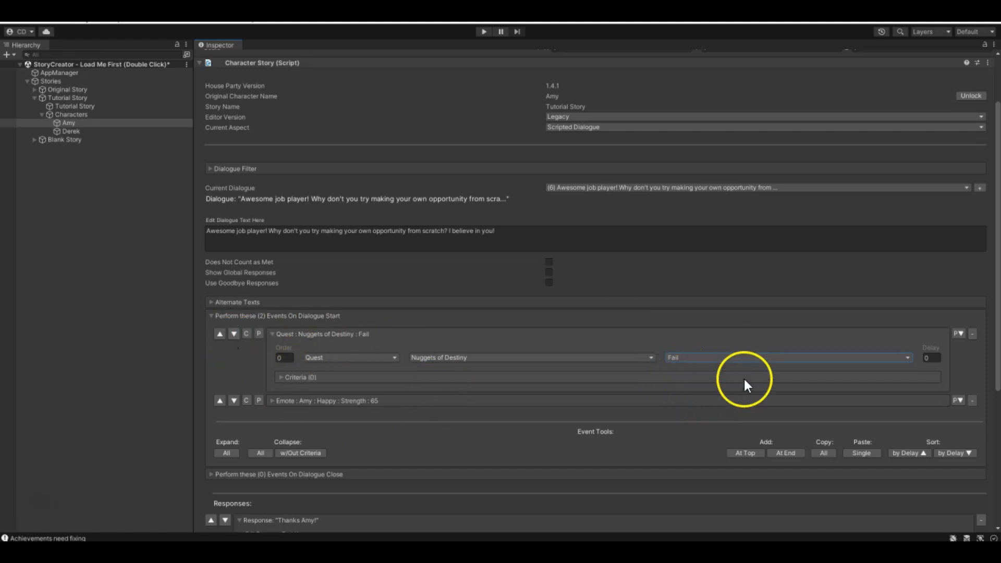
# - Set the Nuggets of Destiny quest event in Amy's dialogue 6 back to Complete and collapse it
pyautogui.click(740, 359)
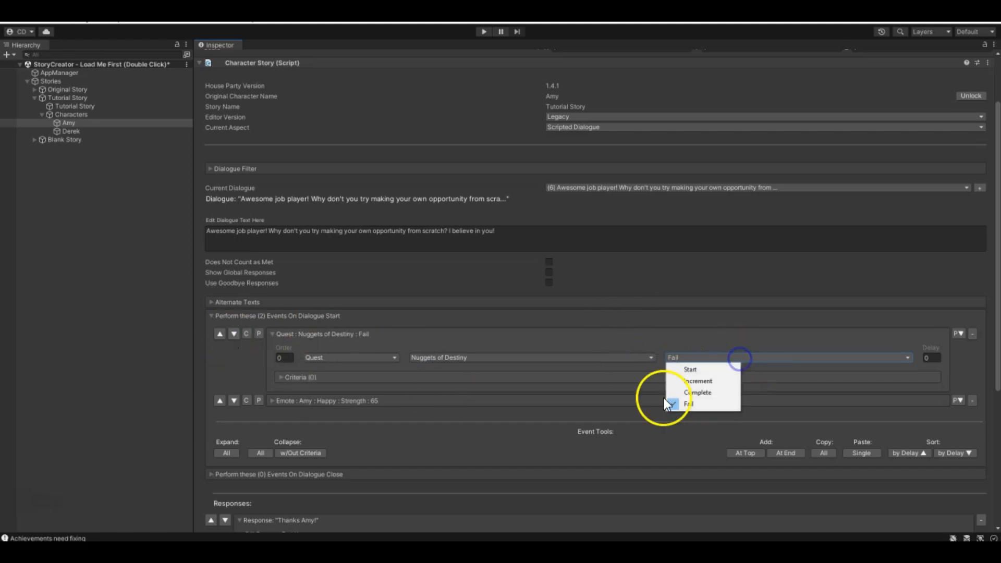
pyautogui.click(724, 393)
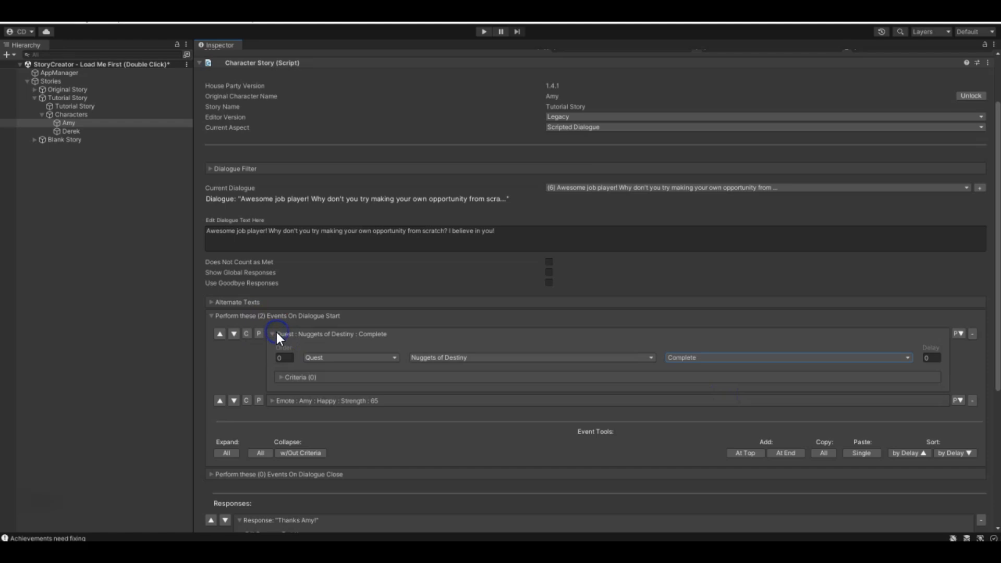
pyautogui.click(271, 334)
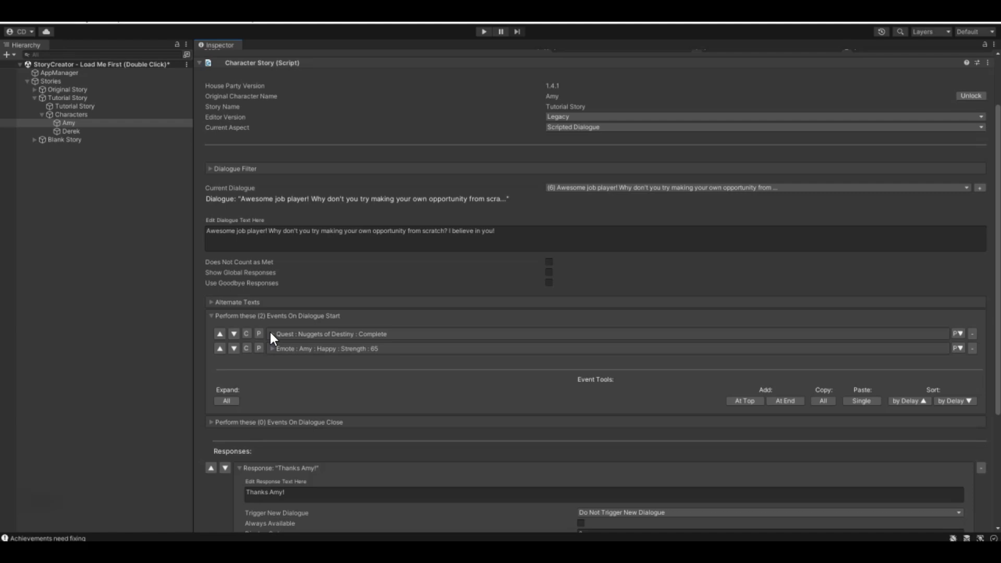
# - Return Amy's current aspect to Character Quests to view the Nuggets of Destiny quest's settings and descriptions
pyautogui.click(599, 128)
pyautogui.click(590, 161)
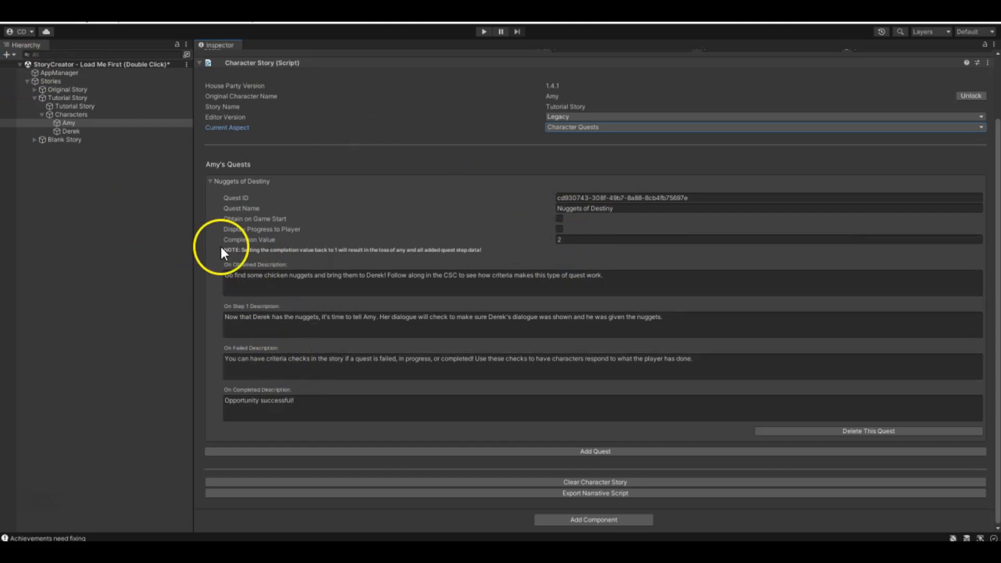
# - Select Derek, switch his current aspect to Item Interactions and examine the status options of the Chicken Nuggets quest criterion
pyautogui.click(59, 132)
pyautogui.click(566, 200)
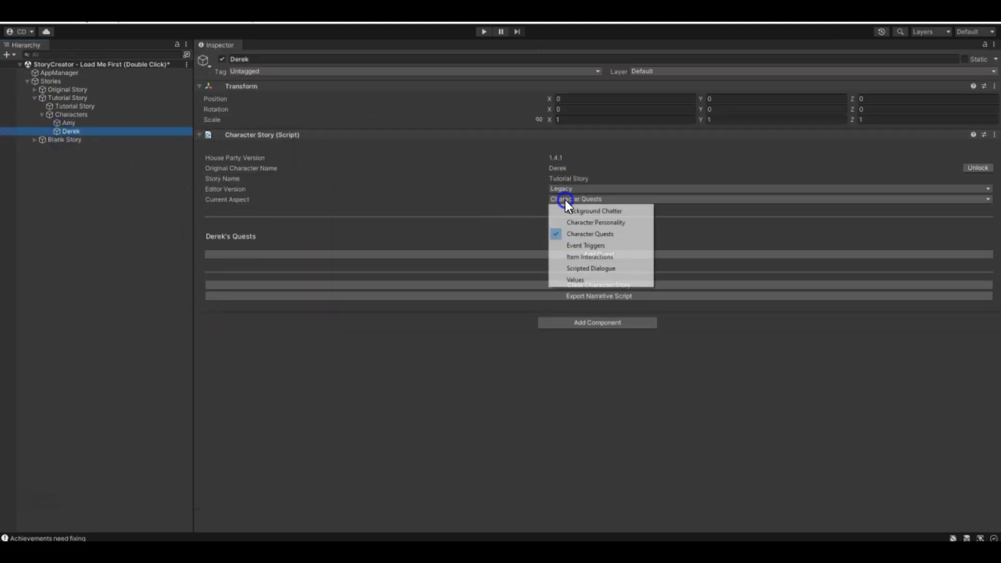
pyautogui.click(585, 257)
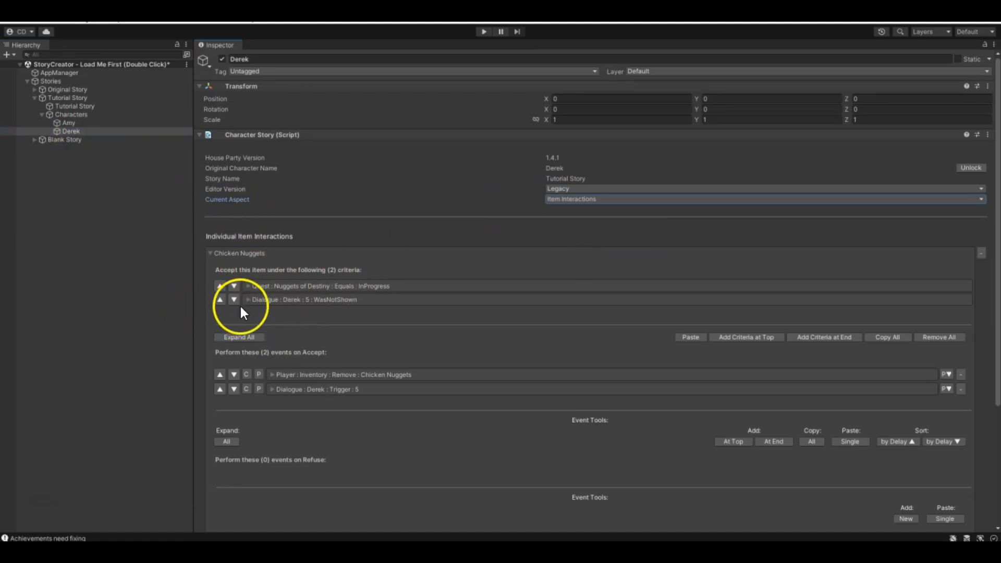
pyautogui.click(255, 286)
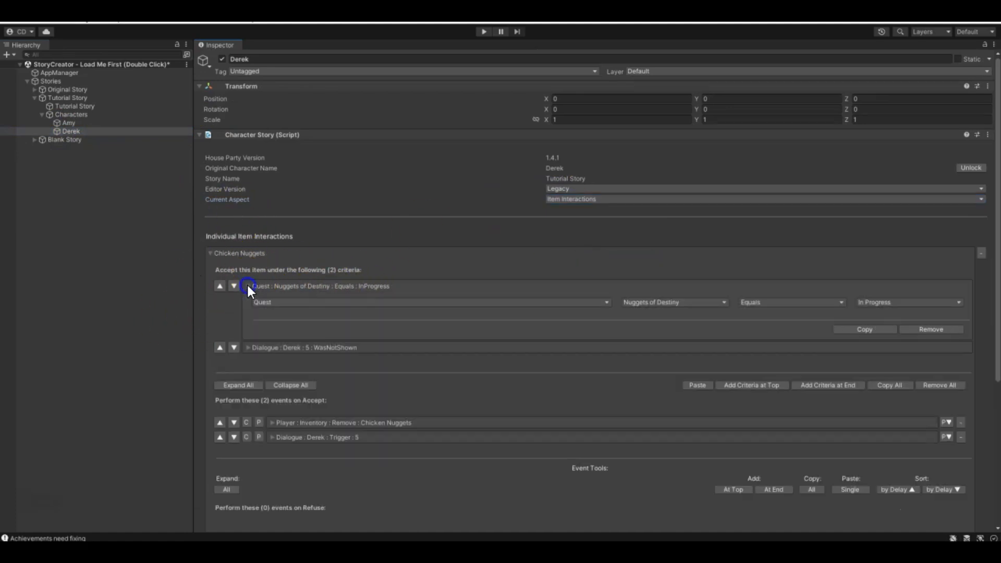
pyautogui.click(921, 302)
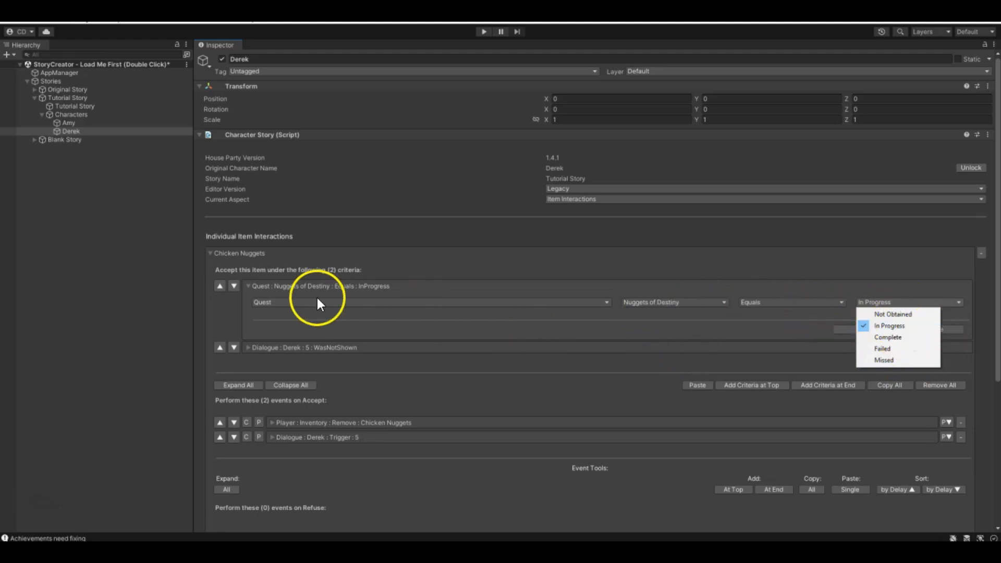
# - Collapse the Chicken Nuggets quest criterion and examine the Derek dialogue 5 Was Not Shown criterion
pyautogui.click(252, 287)
pyautogui.click(249, 286)
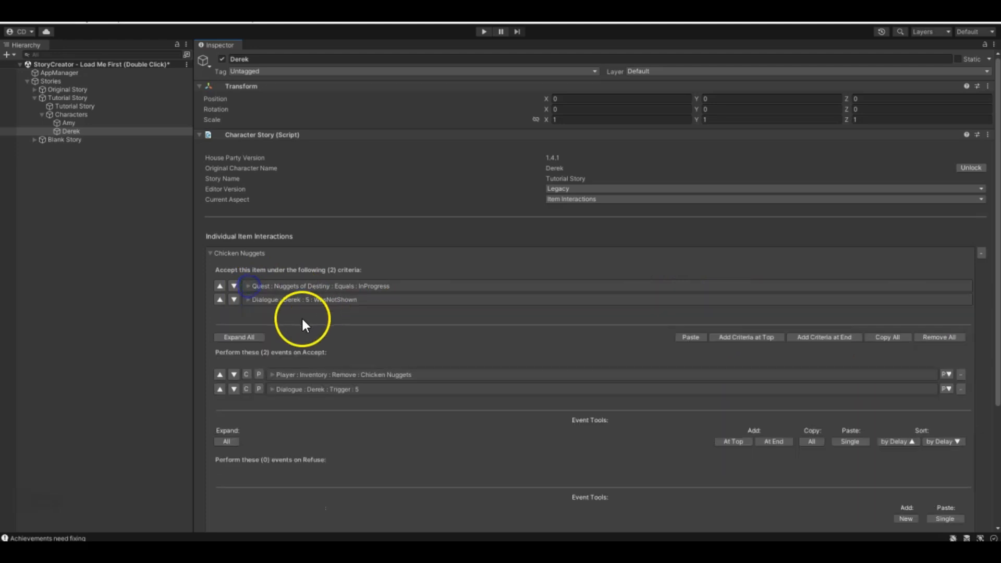
pyautogui.click(247, 300)
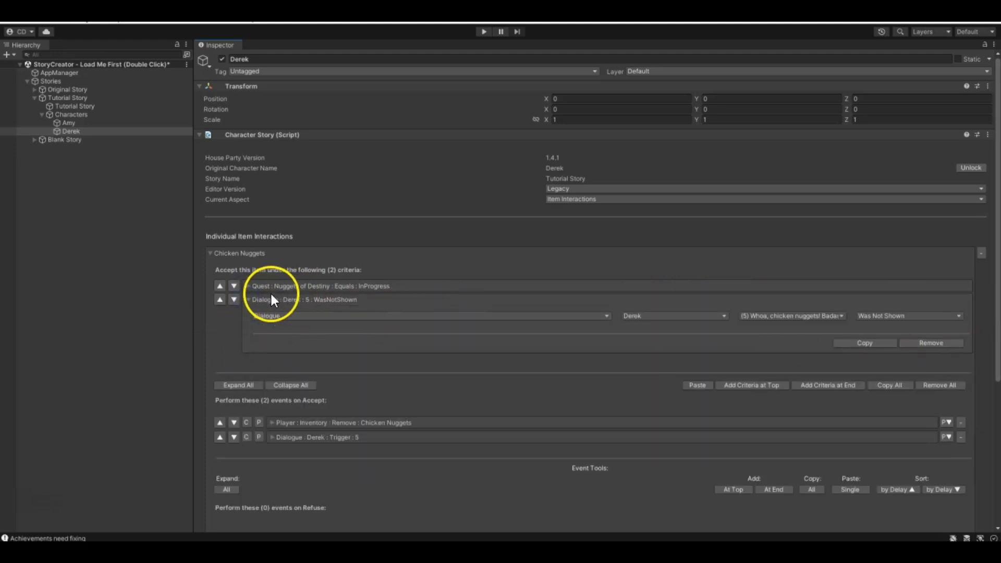
pyautogui.click(249, 300)
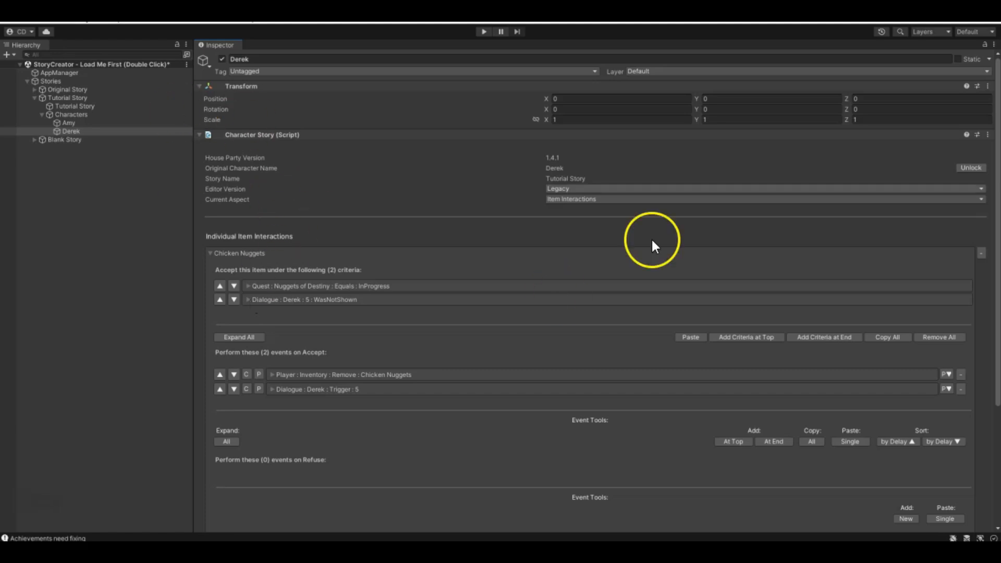
# - Select Amy and switch her current aspect to Character Quests to view the Nuggets of Destiny quest
pyautogui.click(85, 123)
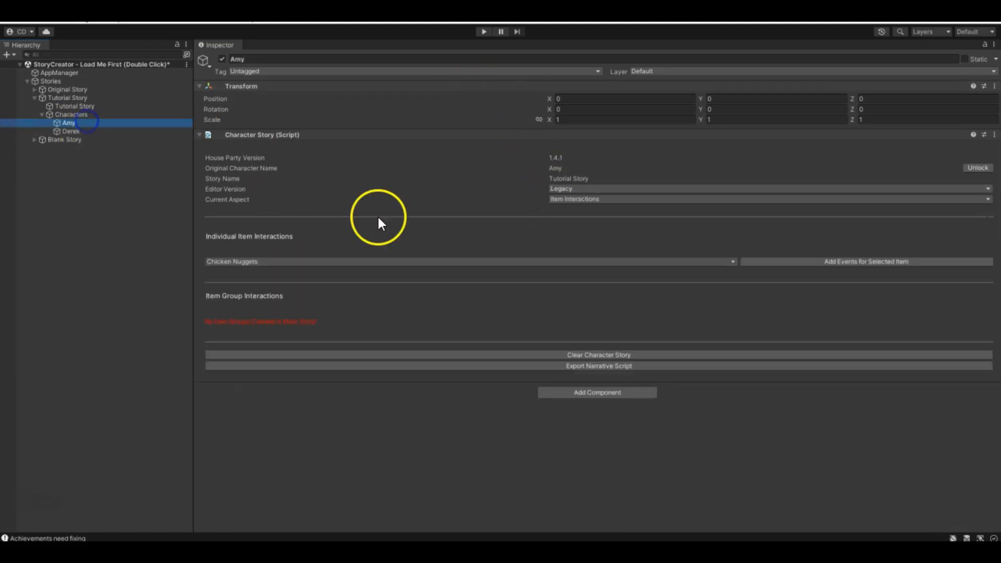
pyautogui.click(571, 199)
pyautogui.click(573, 231)
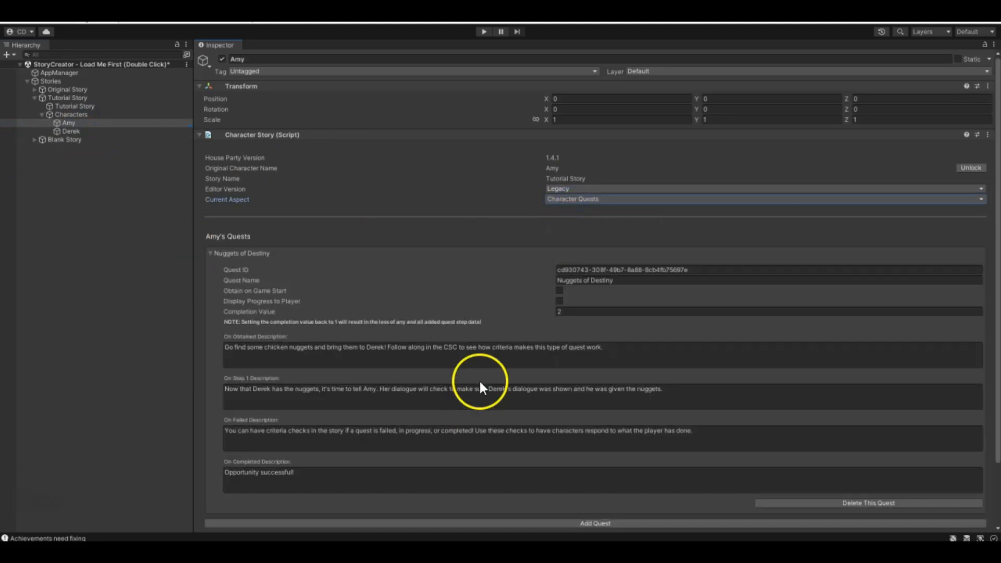
# - Switch Amy's current aspect to Values and add a new value named NuggetsOfDestiny
pyautogui.click(606, 198)
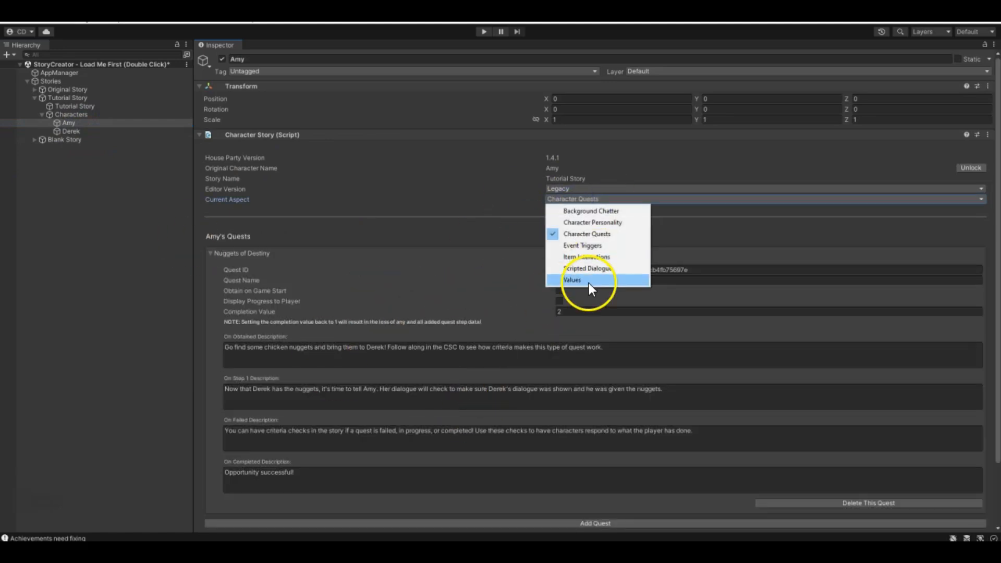
pyautogui.click(588, 282)
pyautogui.click(235, 277)
pyautogui.write('Nu')
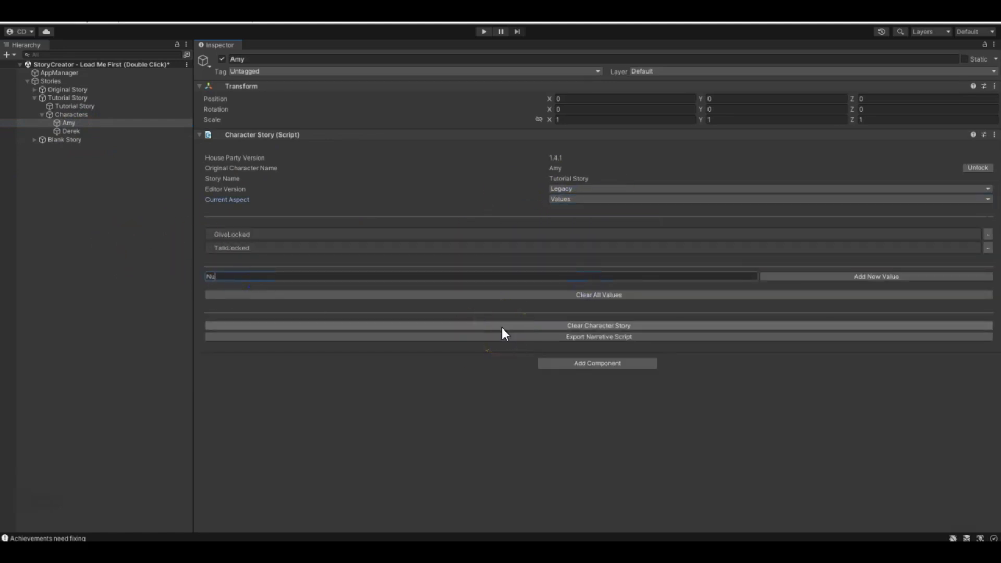
pyautogui.write('ggetsOfDestiny')
pyautogui.click(933, 276)
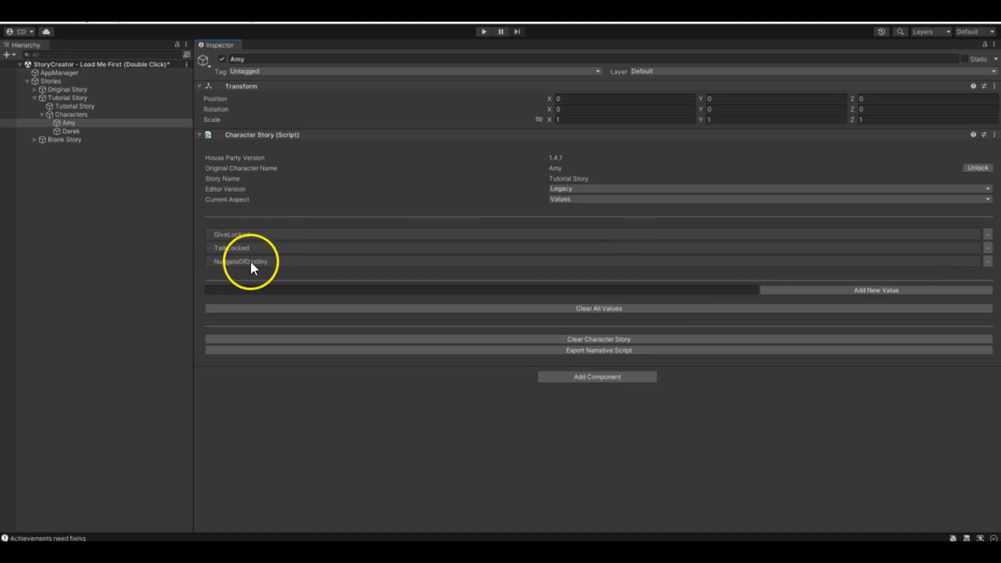
# - Switch Amy's current aspect to Scripted Dialogue and open dialogue 5 to view its start events
pyautogui.click(659, 197)
pyautogui.click(650, 198)
pyautogui.click(586, 259)
pyautogui.click(702, 259)
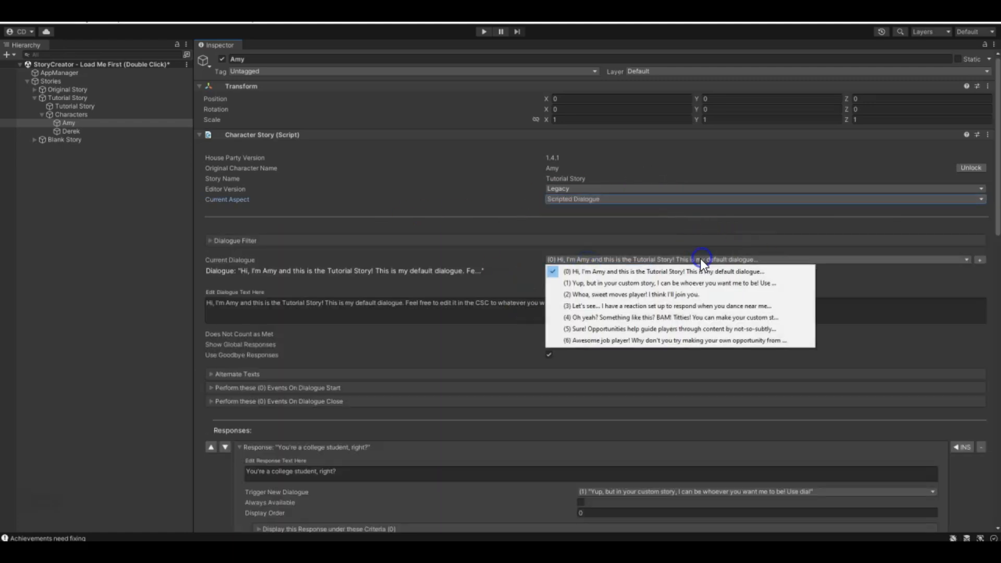
pyautogui.click(593, 329)
pyautogui.scroll(-3, 587, 328)
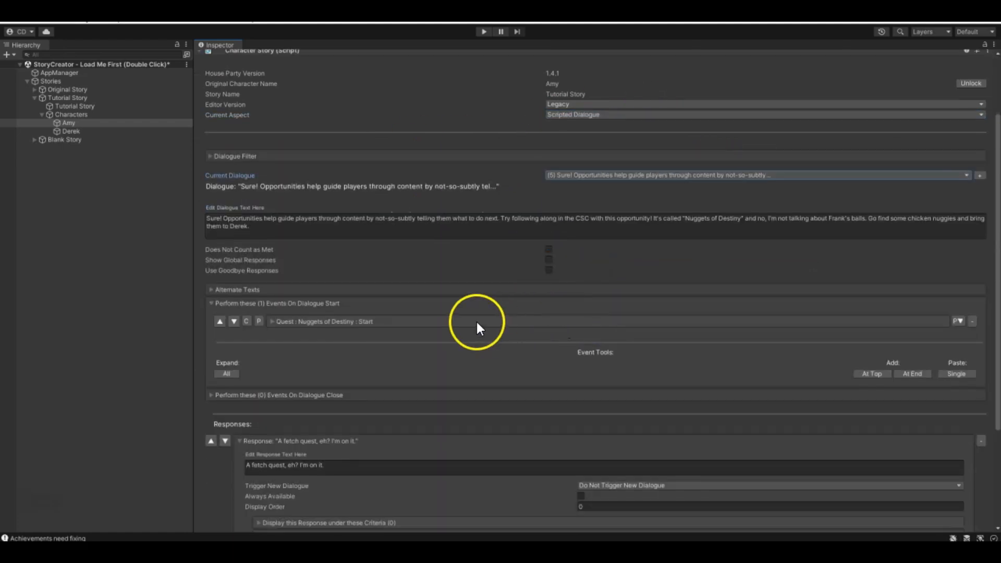
pyautogui.scroll(-2, 479, 327)
# - Add a Modify Value event at the end of dialogue 5's start events that adds 1 to Amy's NuggetsOfDestiny value
pyautogui.click(912, 318)
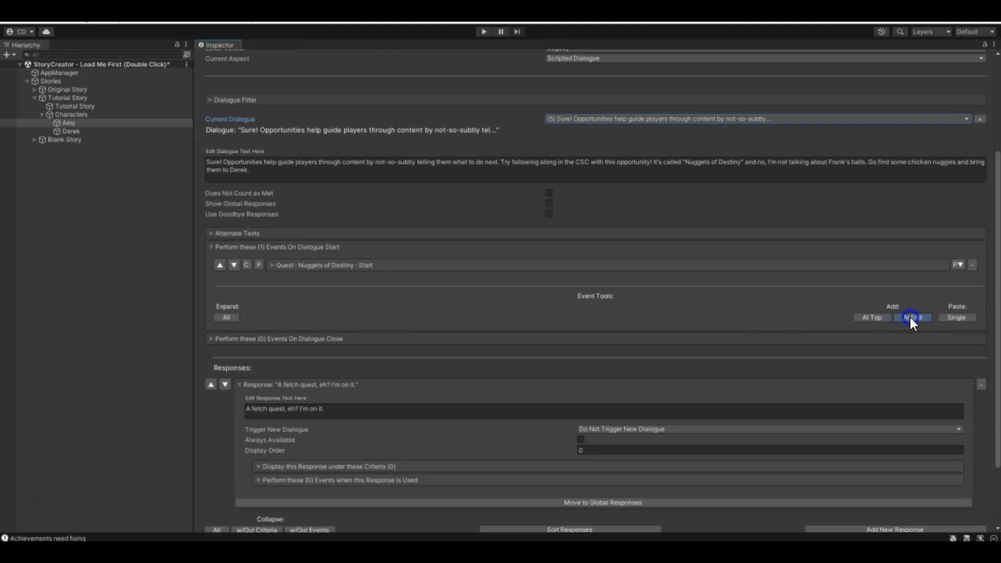
pyautogui.click(905, 303)
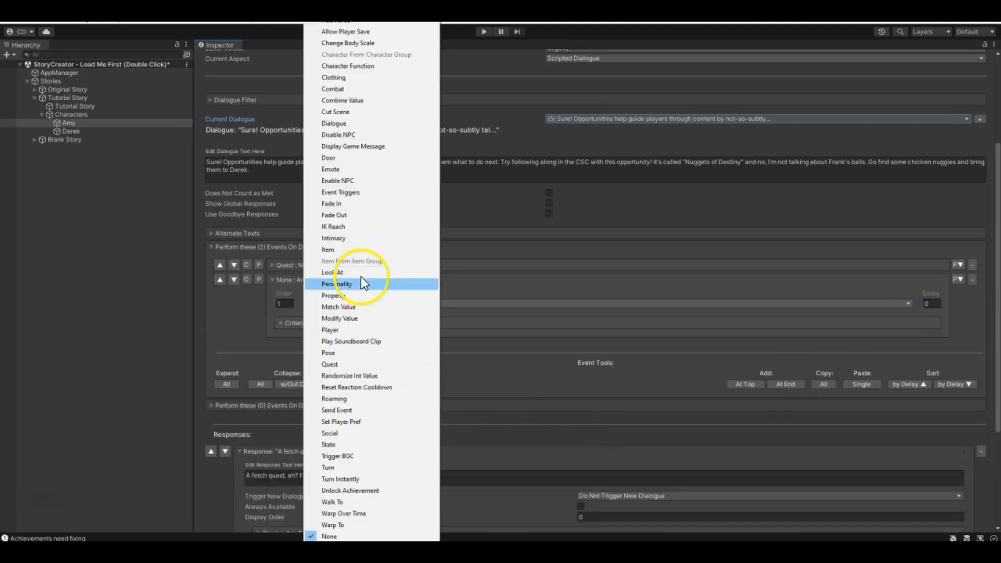
pyautogui.click(357, 318)
pyautogui.click(499, 309)
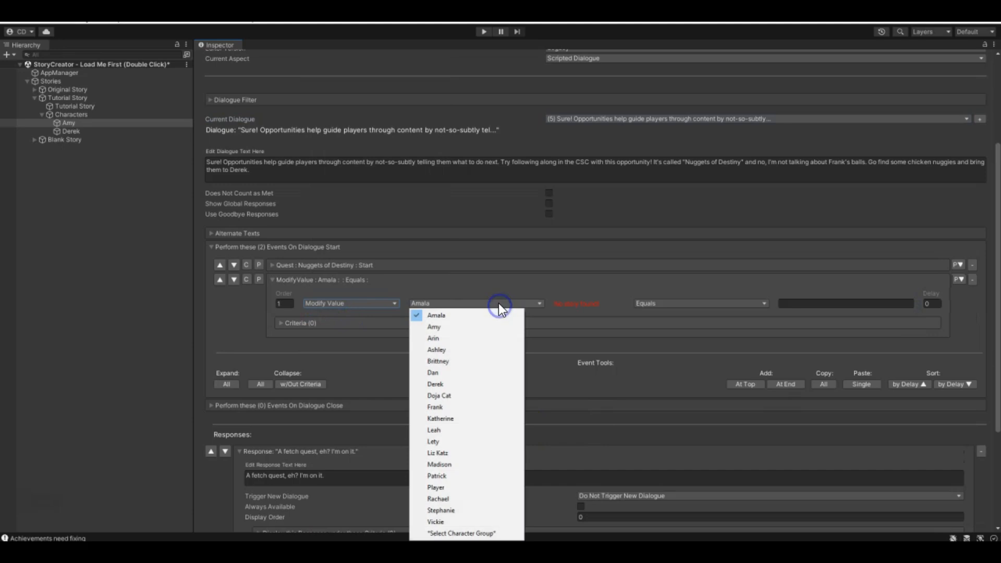
pyautogui.click(434, 327)
pyautogui.click(578, 307)
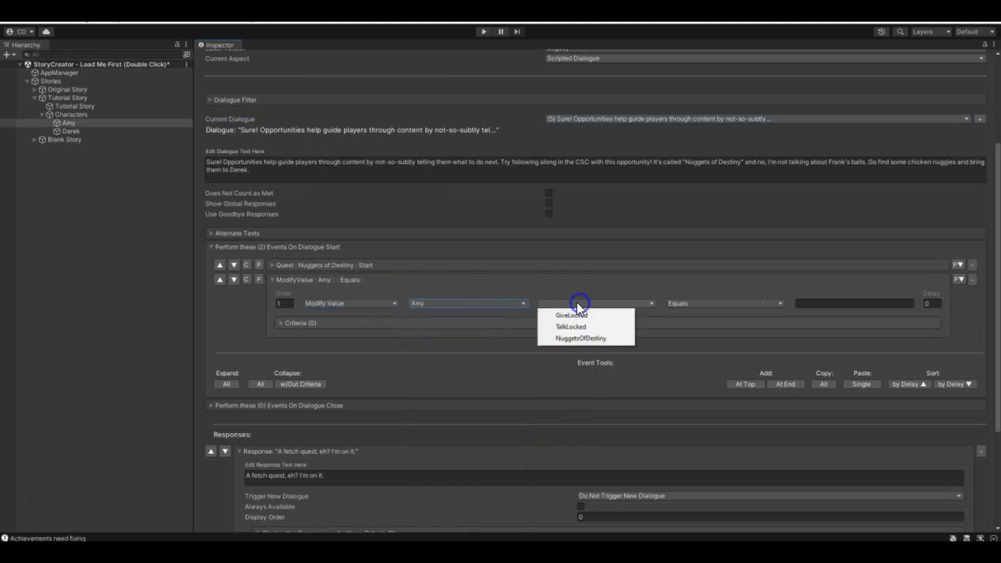
pyautogui.click(568, 340)
pyautogui.click(706, 306)
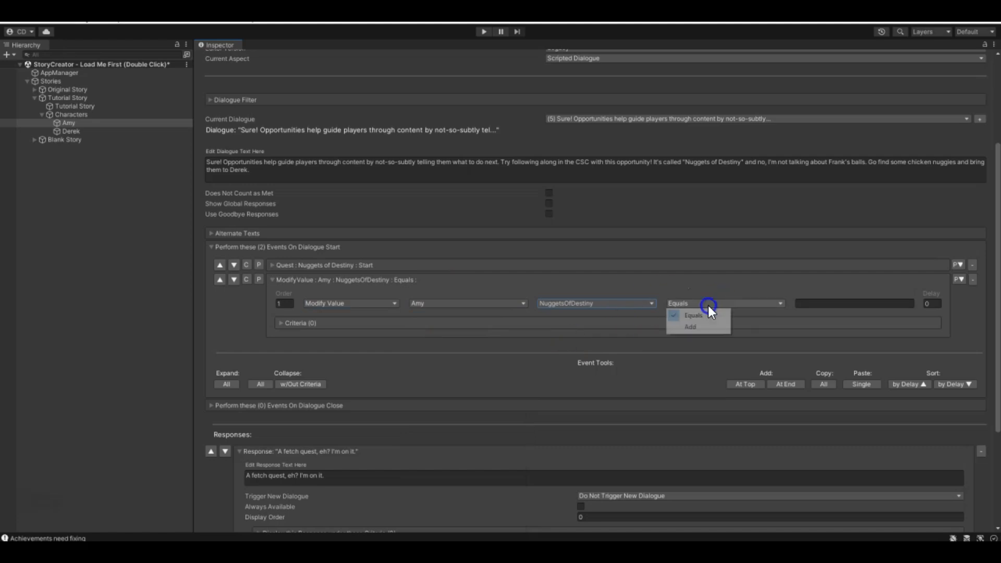
pyautogui.click(690, 327)
pyautogui.click(838, 303)
pyautogui.write('1')
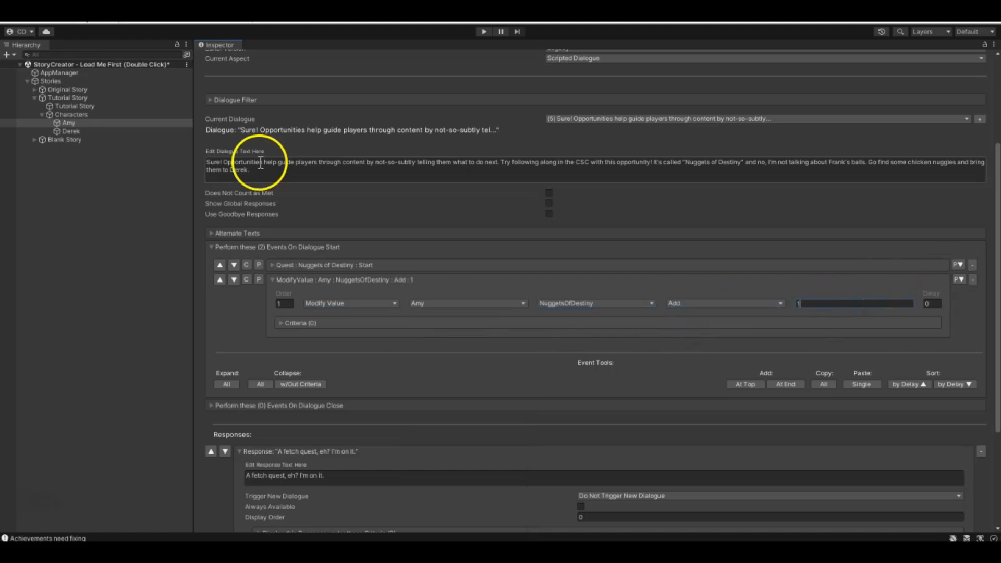
pyautogui.click(272, 280)
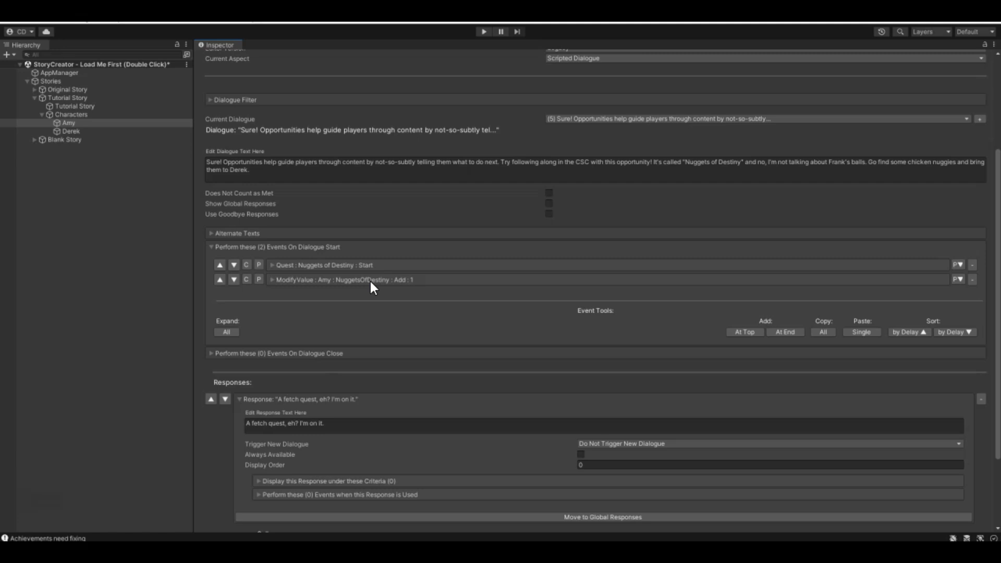
# - Review the Modify Value event's settings and remove the event from dialogue 5's start events
pyautogui.click(271, 283)
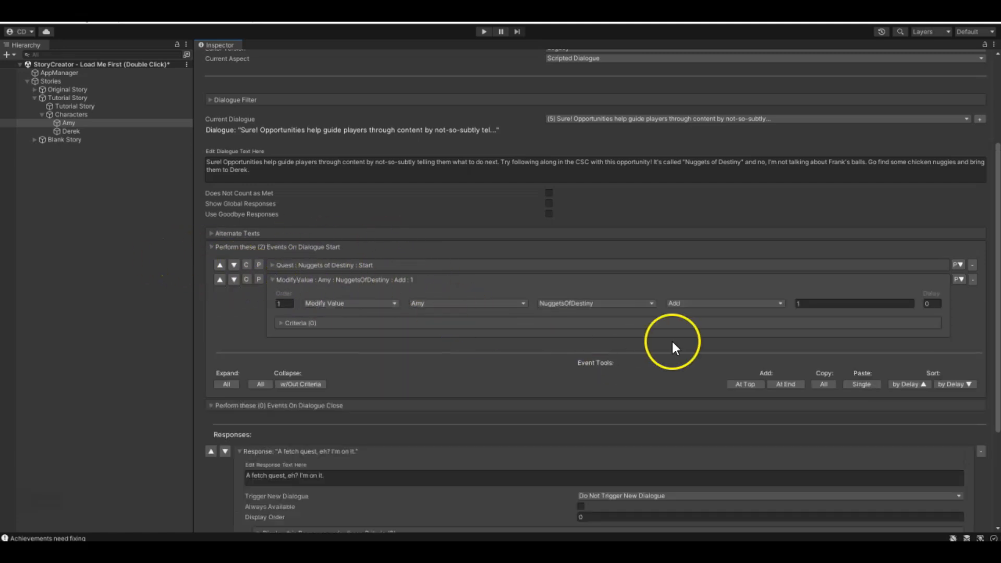
pyautogui.click(273, 280)
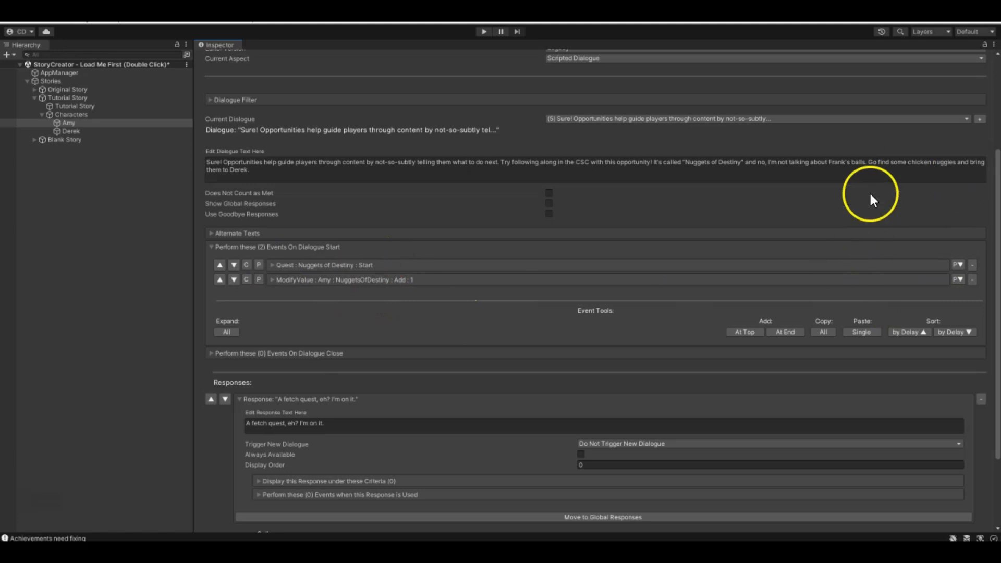
pyautogui.click(973, 280)
pyautogui.scroll(3, 415, 309)
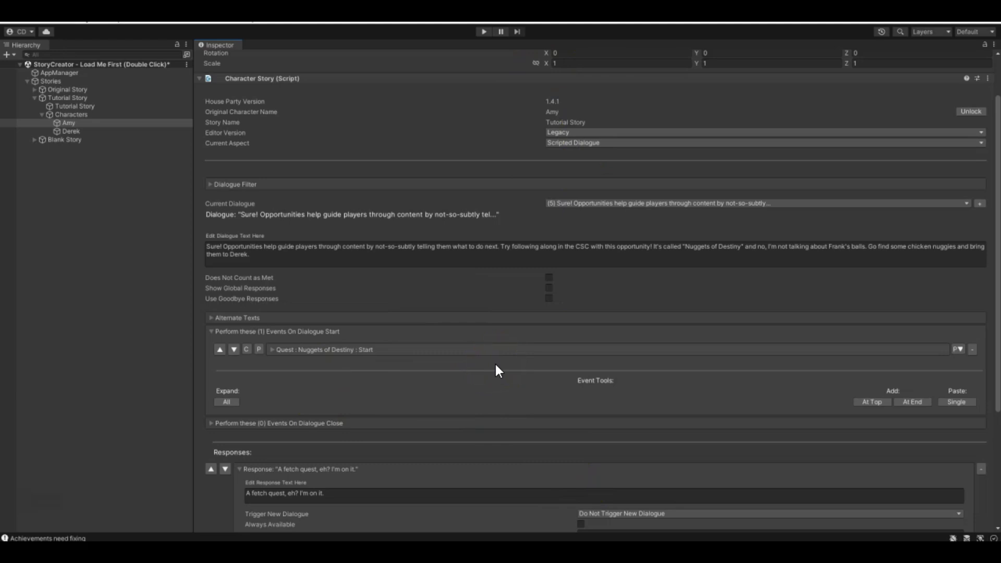
# - Select the Tutorial Story object, switch its current aspect to Search and search for Quest game events for Anybody
pyautogui.click(58, 107)
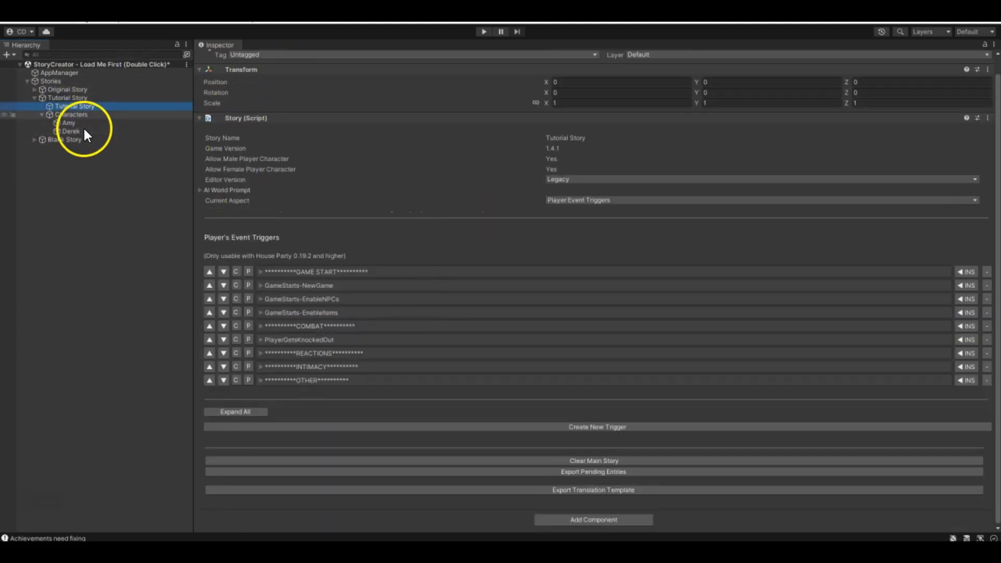
pyautogui.click(596, 200)
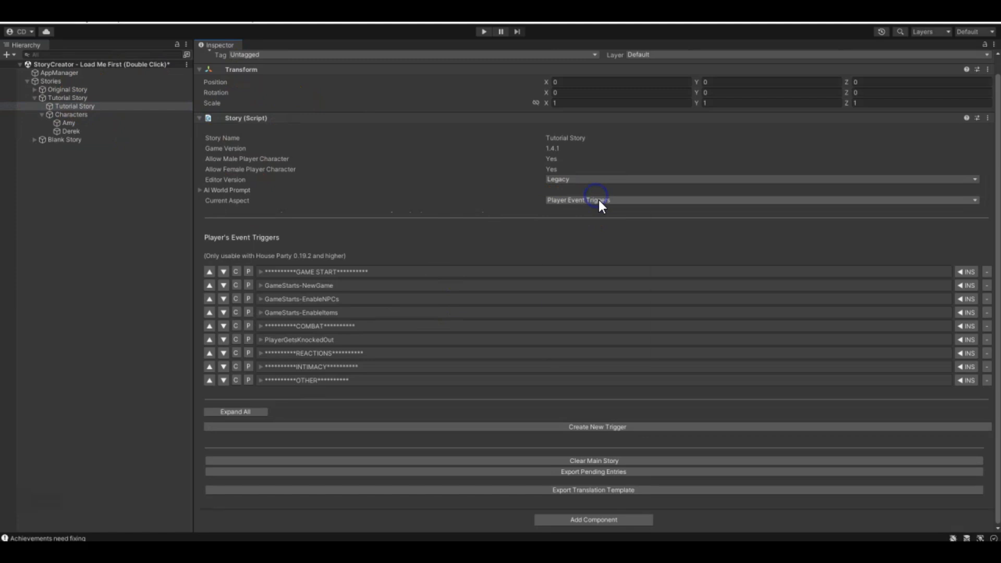
pyautogui.click(579, 350)
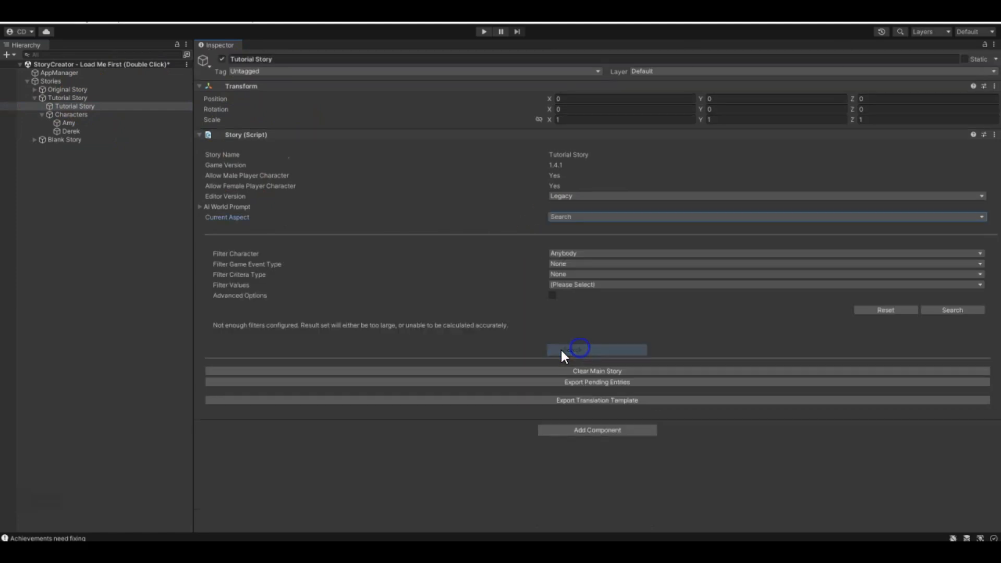
pyautogui.click(595, 253)
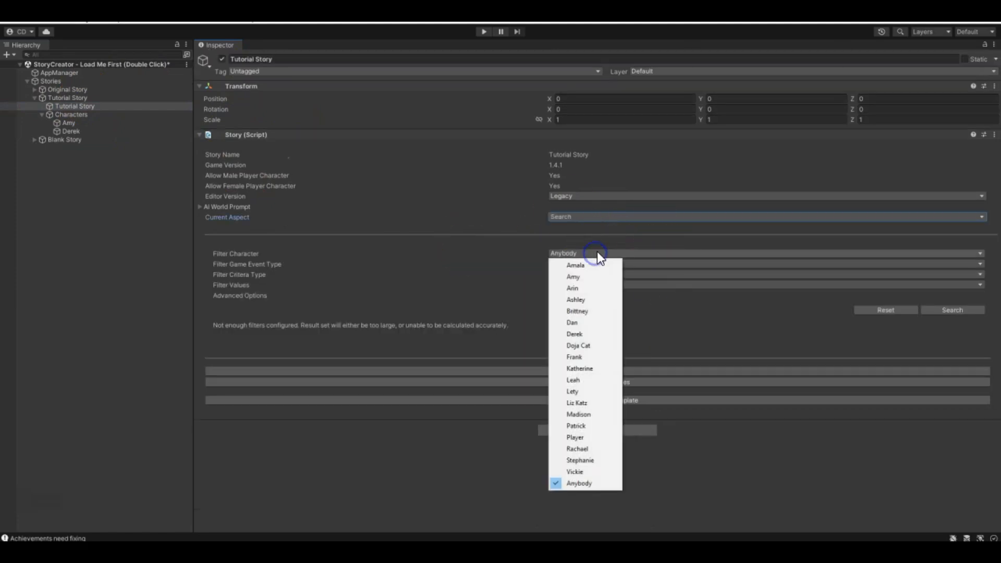
pyautogui.click(693, 262)
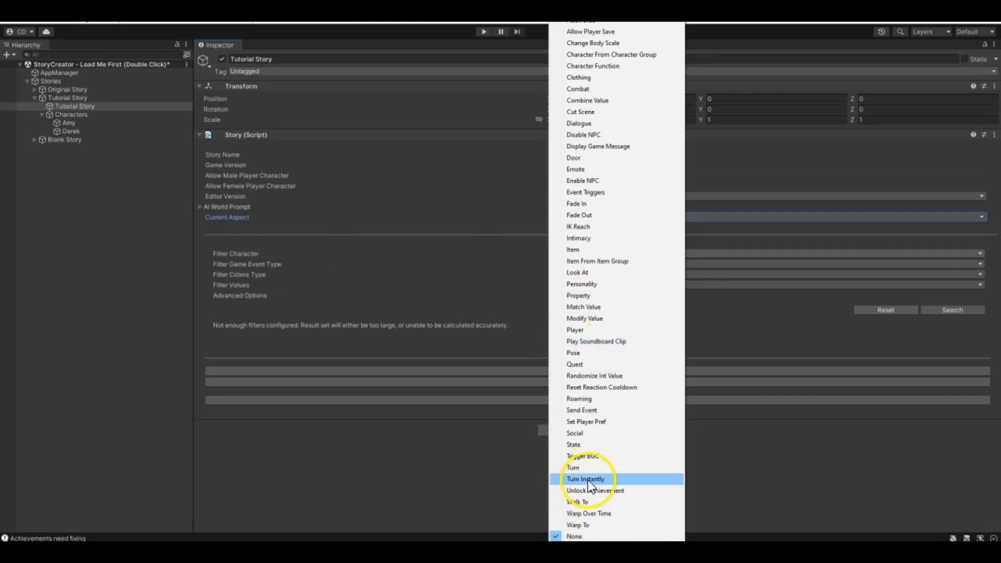
pyautogui.click(575, 364)
pyautogui.click(965, 313)
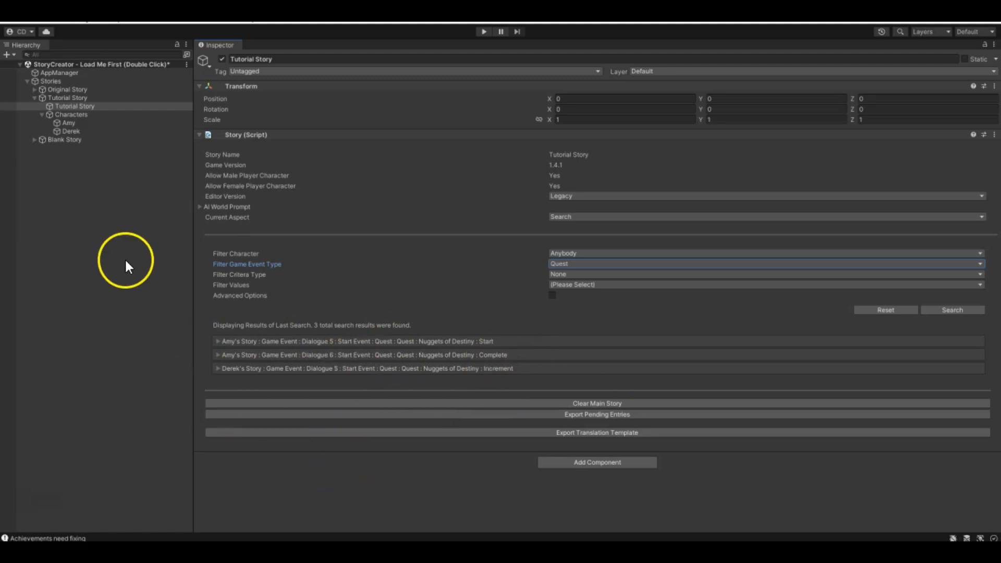
# - Set the search's character filter to Amy and search for Quest game events again
pyautogui.click(572, 254)
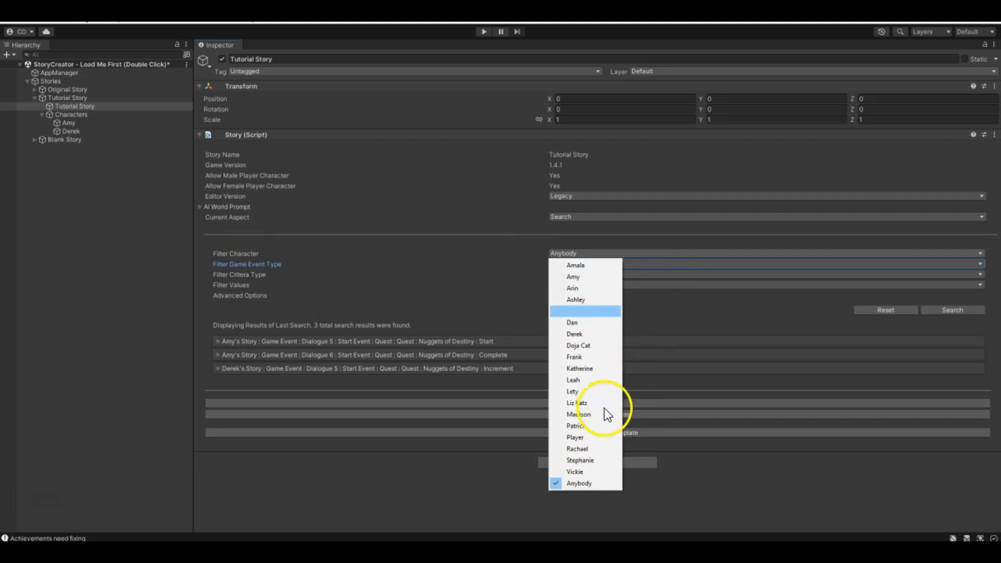
pyautogui.click(594, 277)
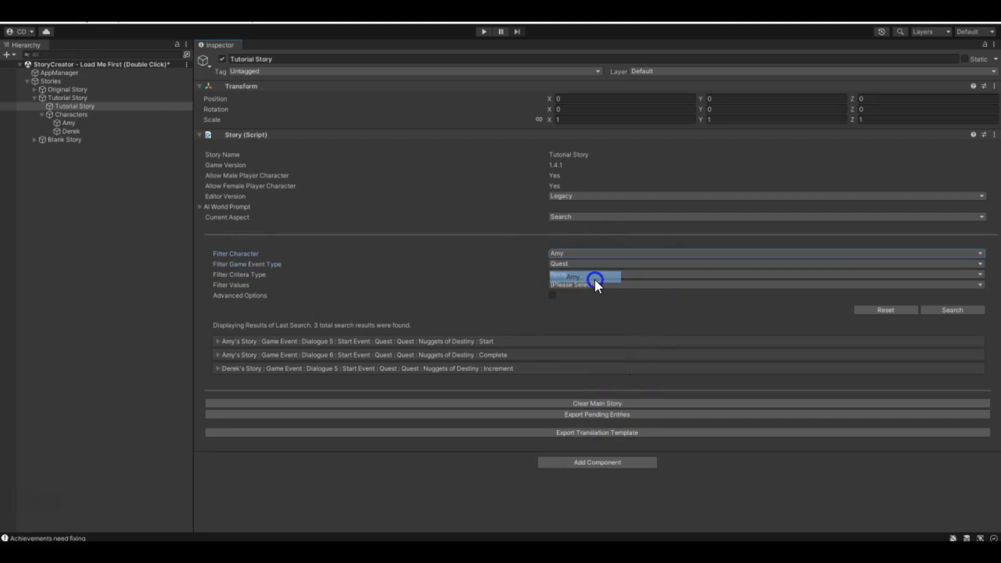
pyautogui.click(957, 310)
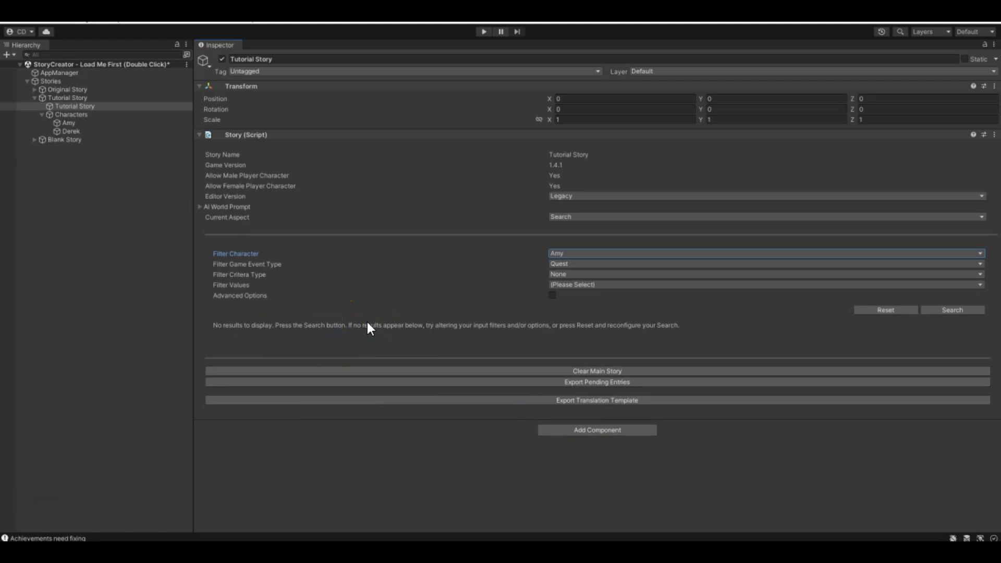
# - Compare the Character Quests aspect of Amy and Derek to see which character holds the quest
pyautogui.click(68, 123)
pyautogui.click(618, 201)
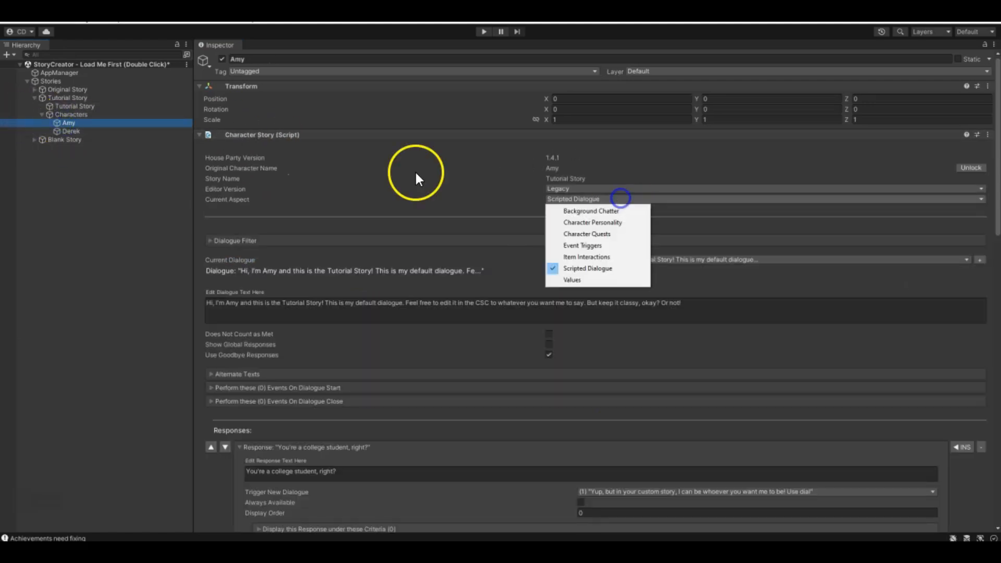
pyautogui.click(587, 234)
pyautogui.scroll(-3, 315, 433)
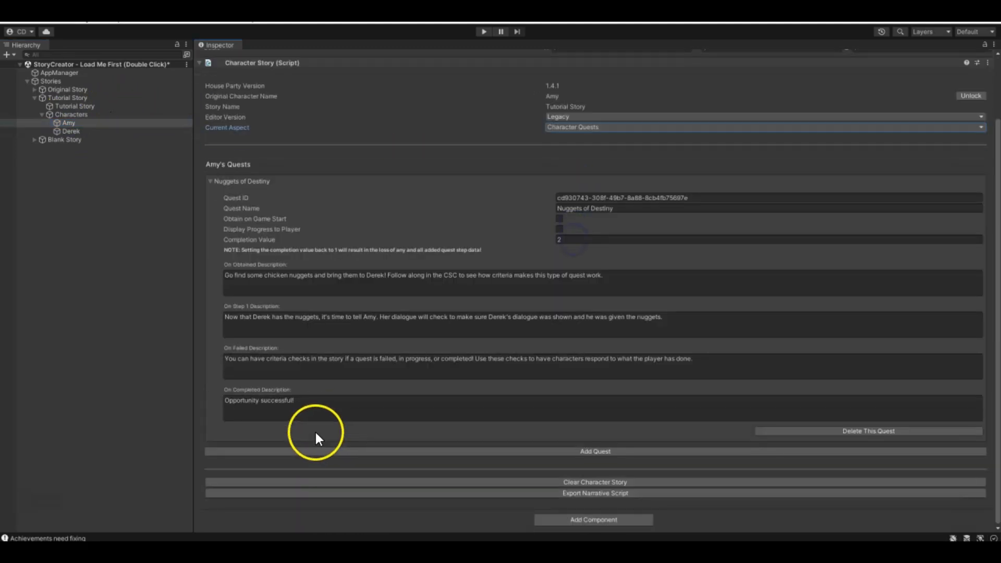
pyautogui.click(73, 131)
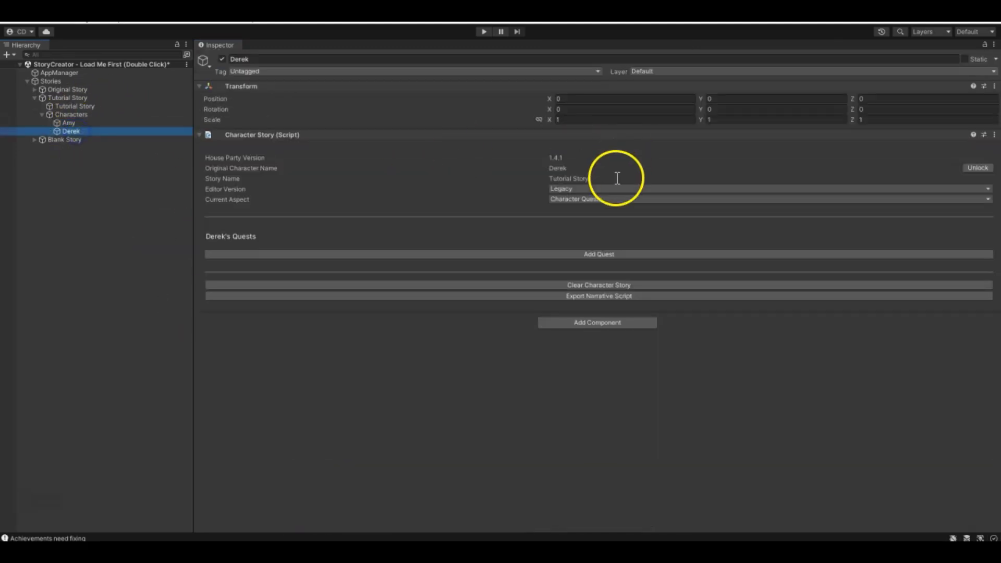
# - Return to the Tutorial Story's search, rerun the Quest event search filtered to Amy and reopen the character filter's choices
pyautogui.click(73, 106)
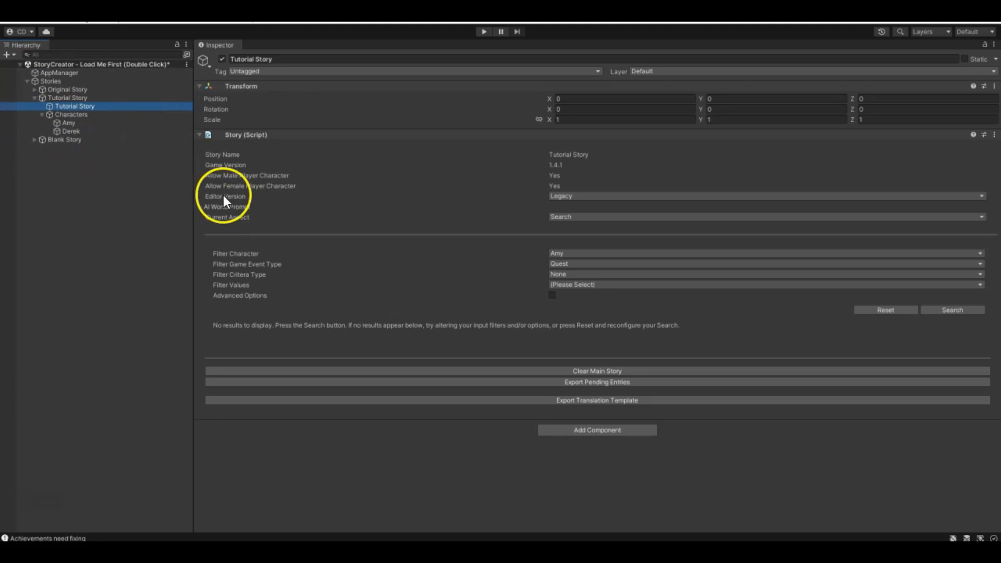
pyautogui.click(584, 252)
pyautogui.click(575, 280)
pyautogui.click(935, 309)
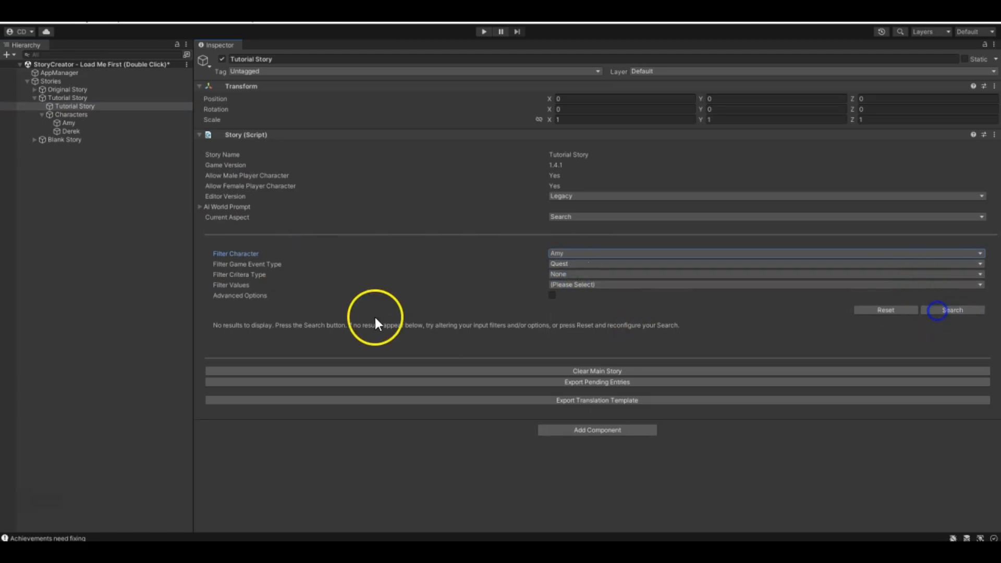
pyautogui.click(561, 256)
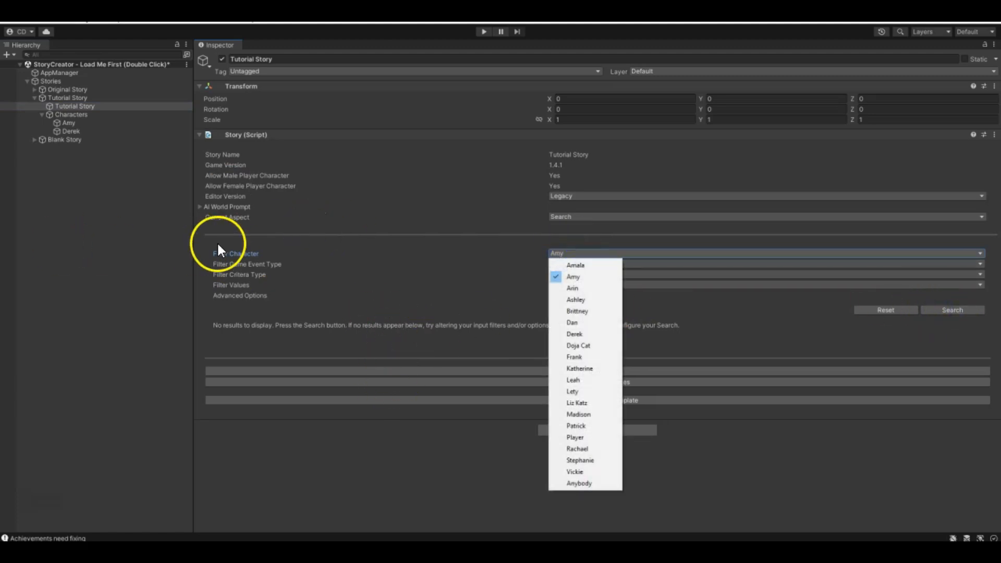
# - Search for Quest game events for Anybody and examine the advanced options, including the filter values and filter method choices
pyautogui.click(561, 484)
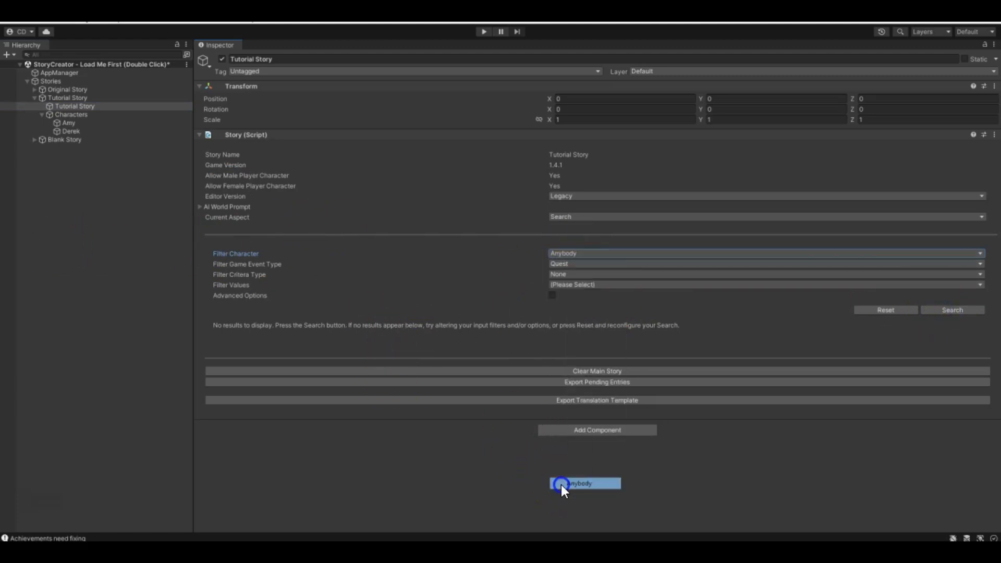
pyautogui.click(956, 311)
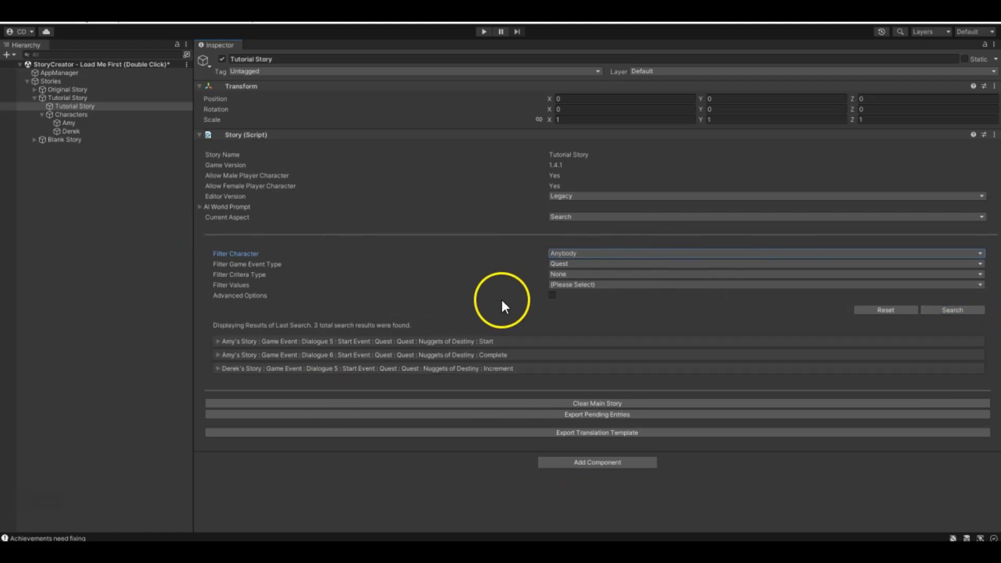
pyautogui.click(552, 295)
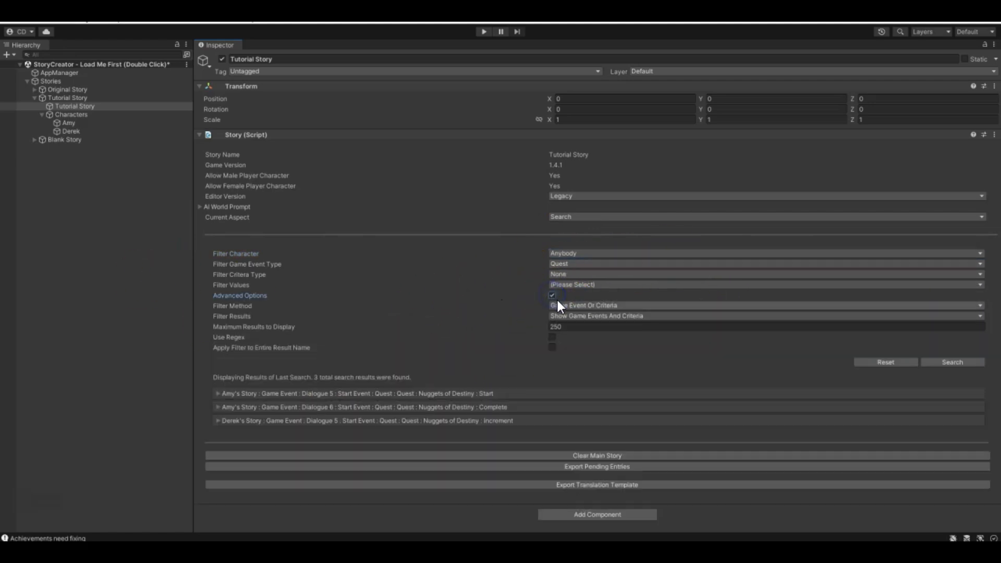
pyautogui.click(553, 337)
pyautogui.click(552, 348)
pyautogui.click(593, 305)
pyautogui.click(593, 286)
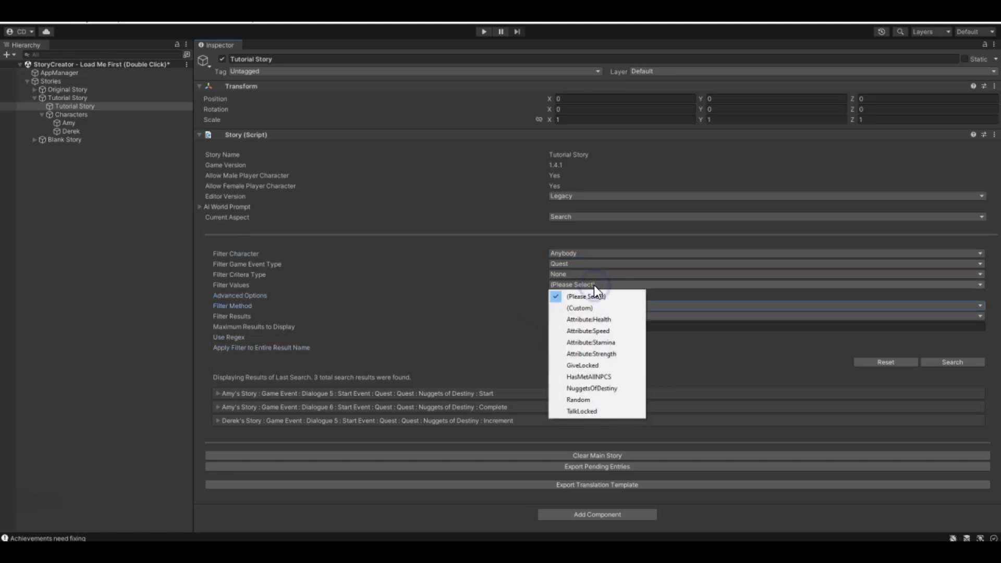
pyautogui.click(683, 305)
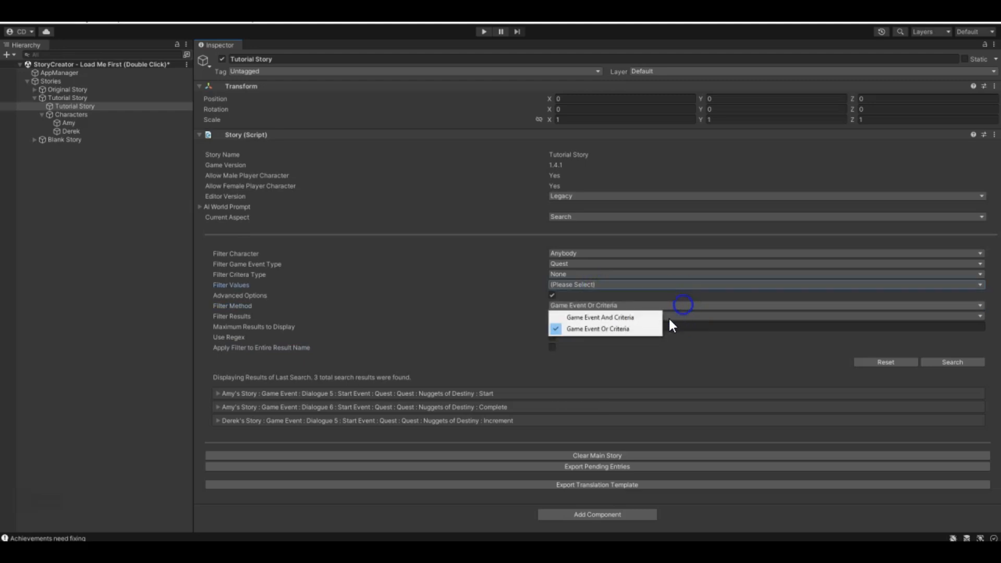
pyautogui.click(728, 333)
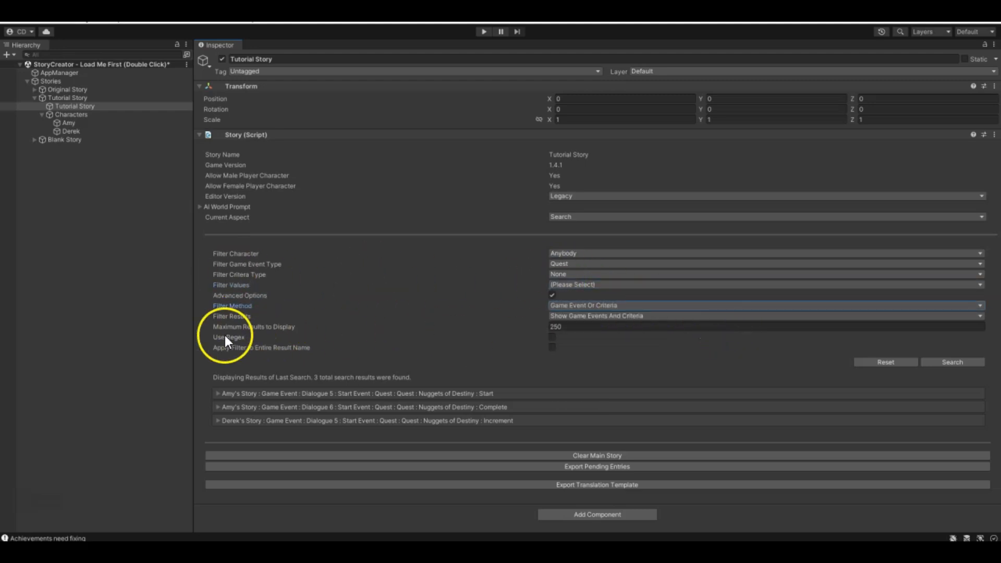
pyautogui.click(552, 295)
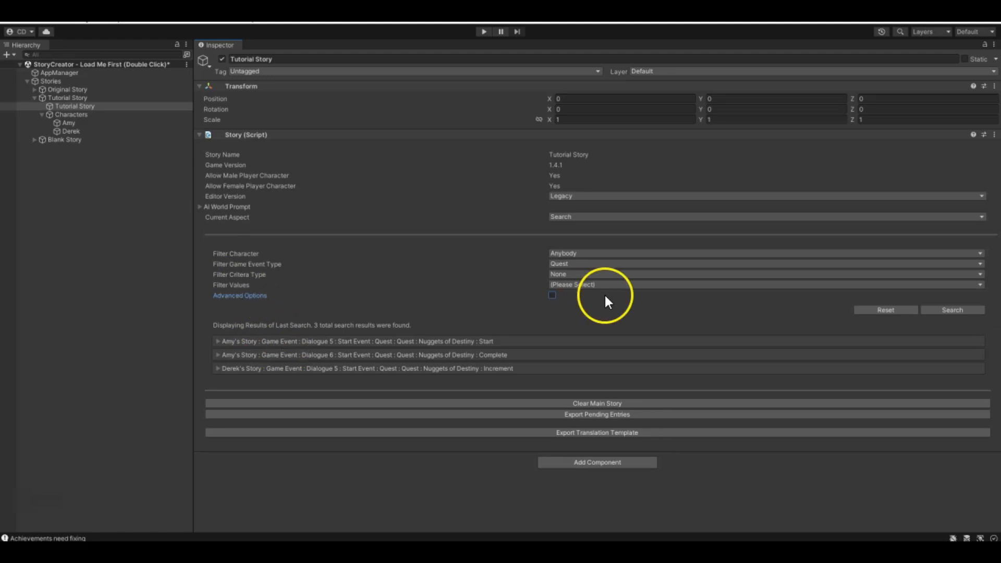
# - Reset the search, filter it by Amy and the value NuggetsOfDestiny, and reset the filters again
pyautogui.click(874, 312)
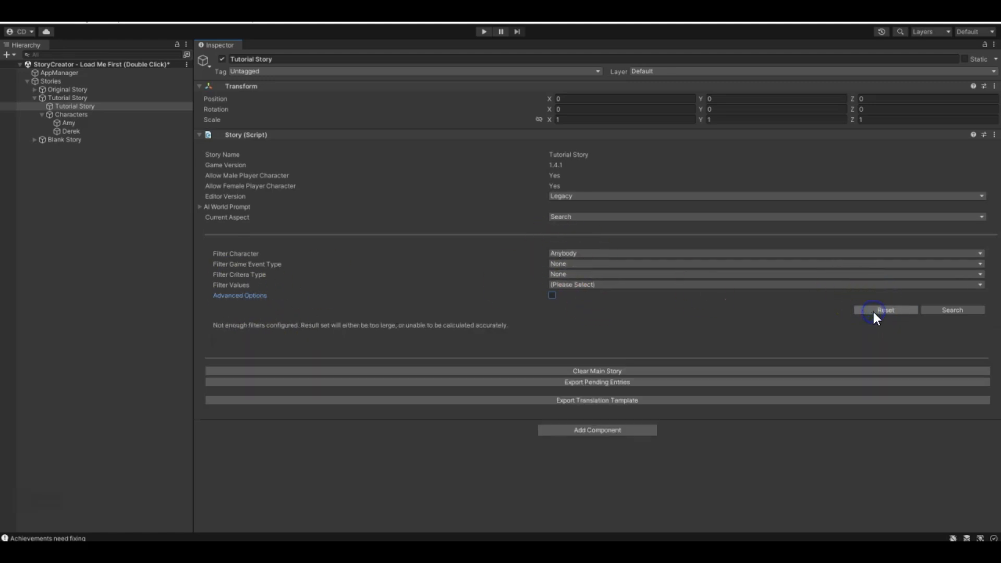
pyautogui.click(633, 252)
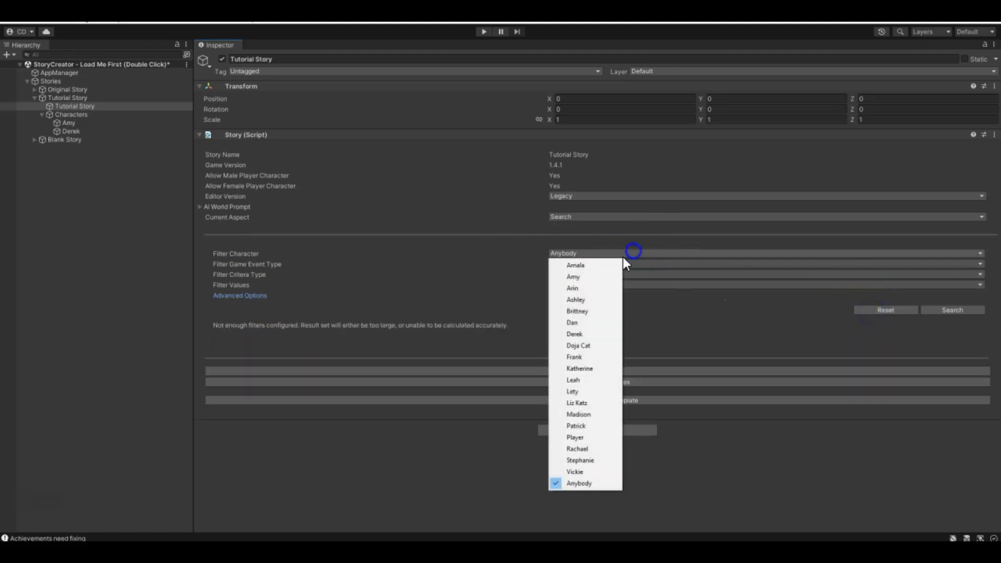
pyautogui.click(581, 275)
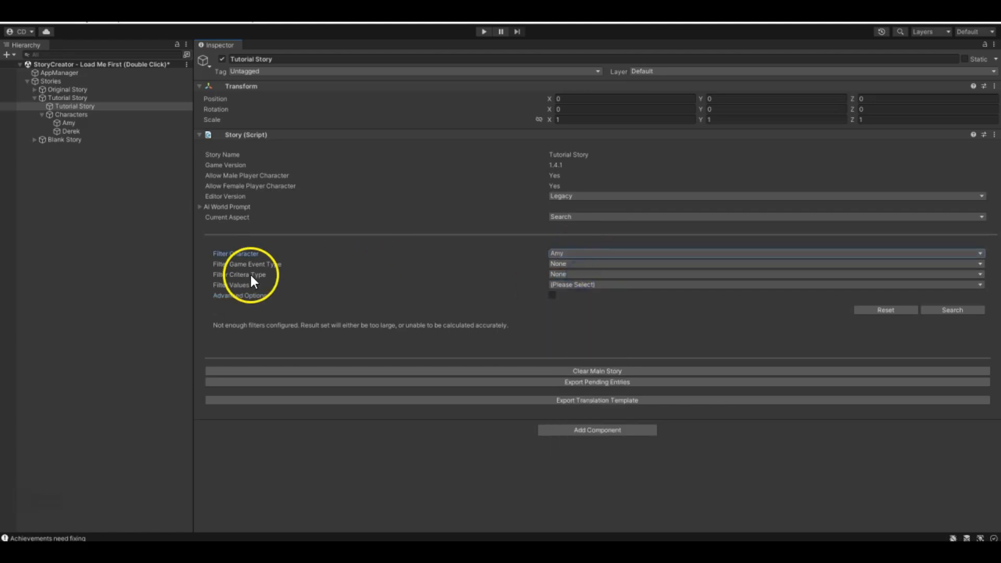
pyautogui.click(616, 286)
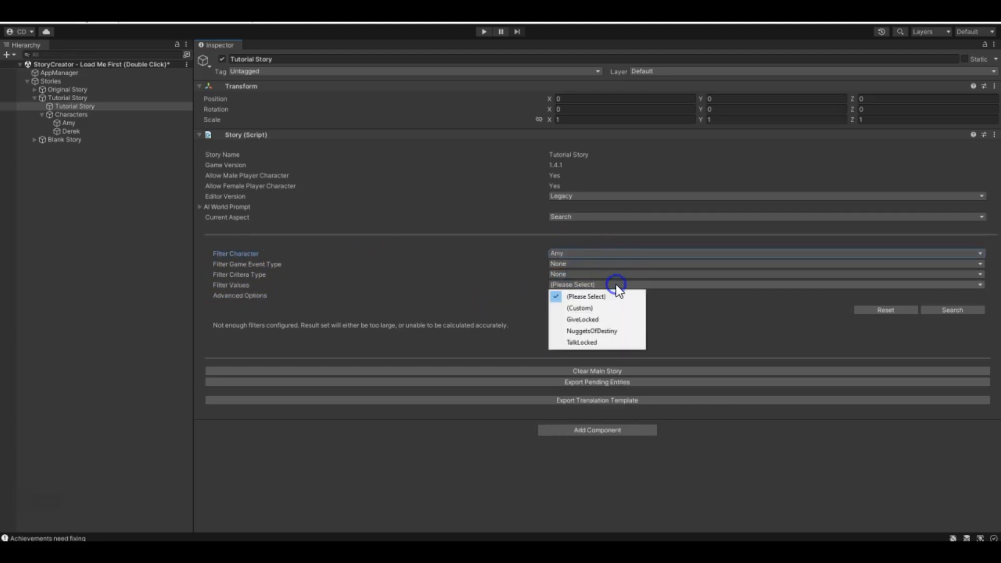
pyautogui.click(609, 331)
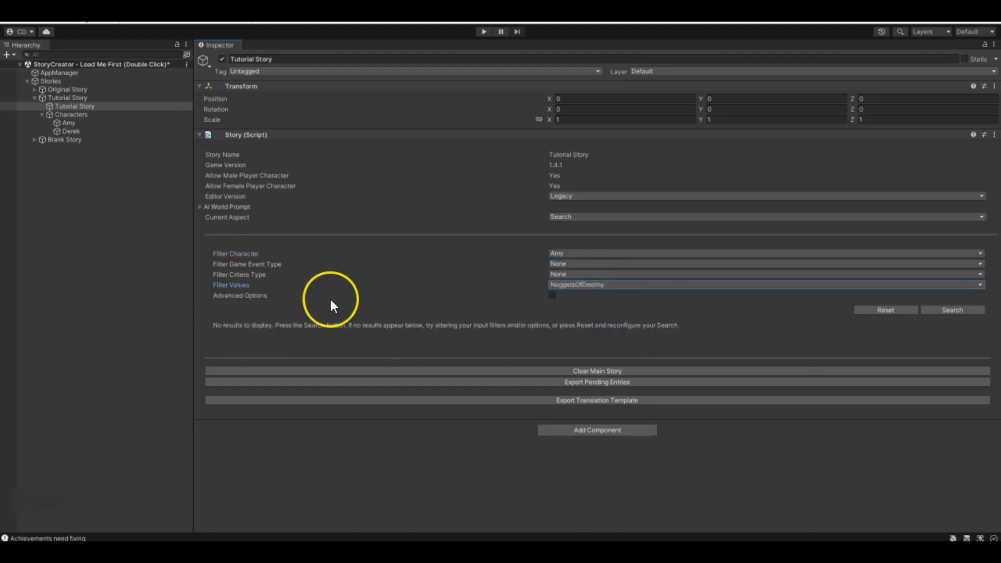
pyautogui.click(971, 312)
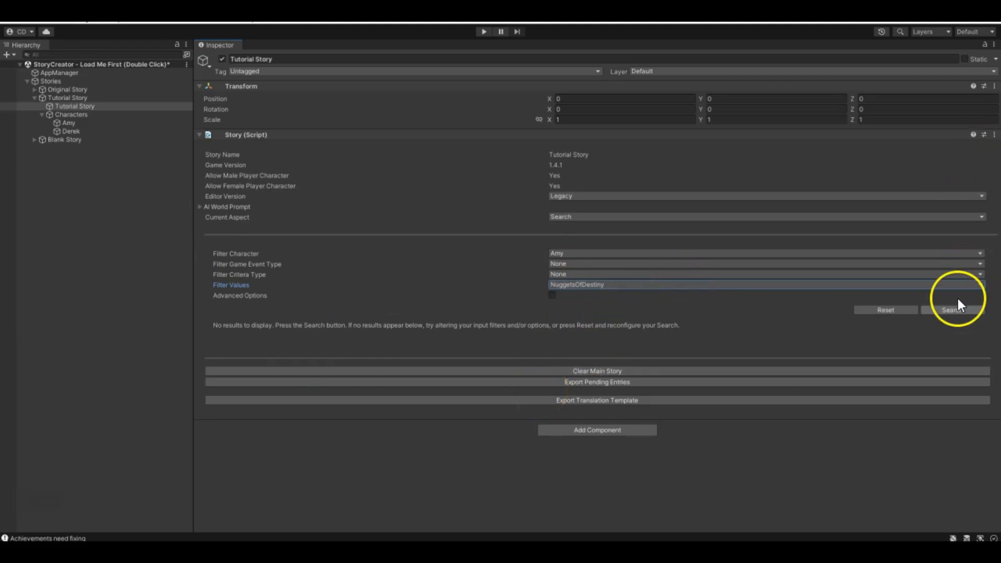
pyautogui.click(890, 310)
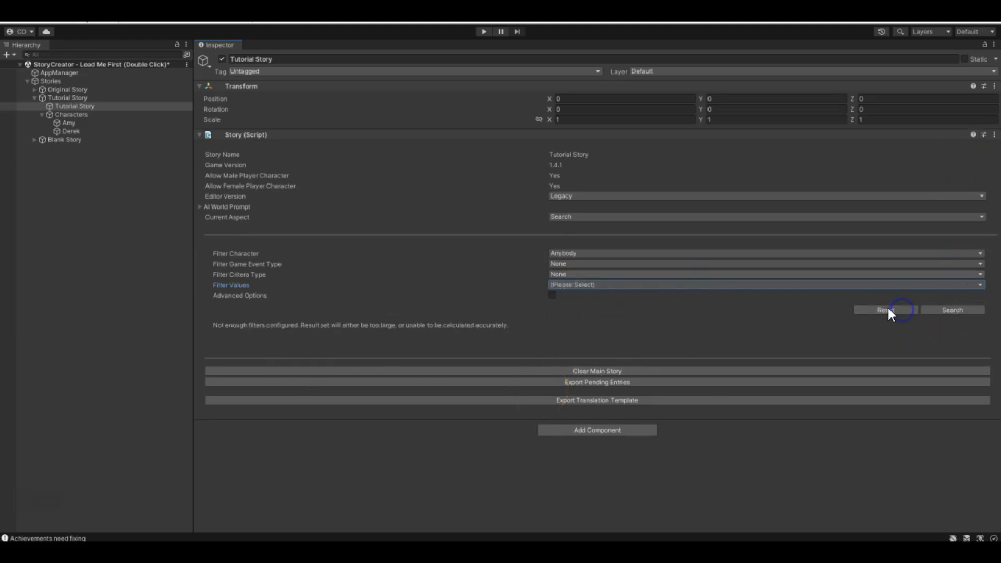
# - Review the Nuggets of Destiny quest of the Tutorial Story's Amy
pyautogui.click(61, 123)
pyautogui.scroll(-3, 542, 360)
pyautogui.scroll(3, 644, 365)
pyautogui.scroll(-3, 644, 364)
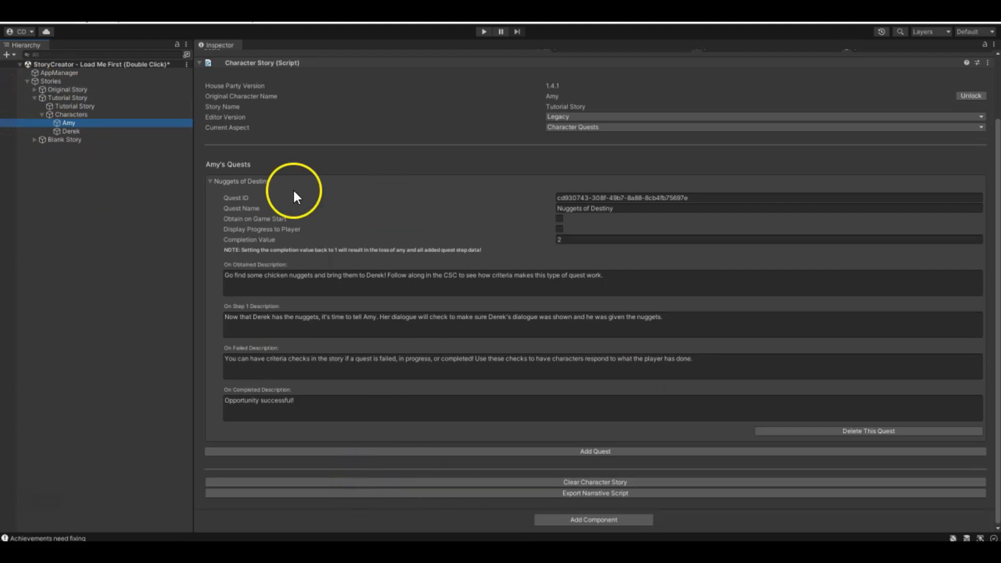
# - Expand the Original Story, select its Amy and compare the Chasing Amy and Scavenger Hunt quests
pyautogui.click(35, 89)
pyautogui.click(65, 98)
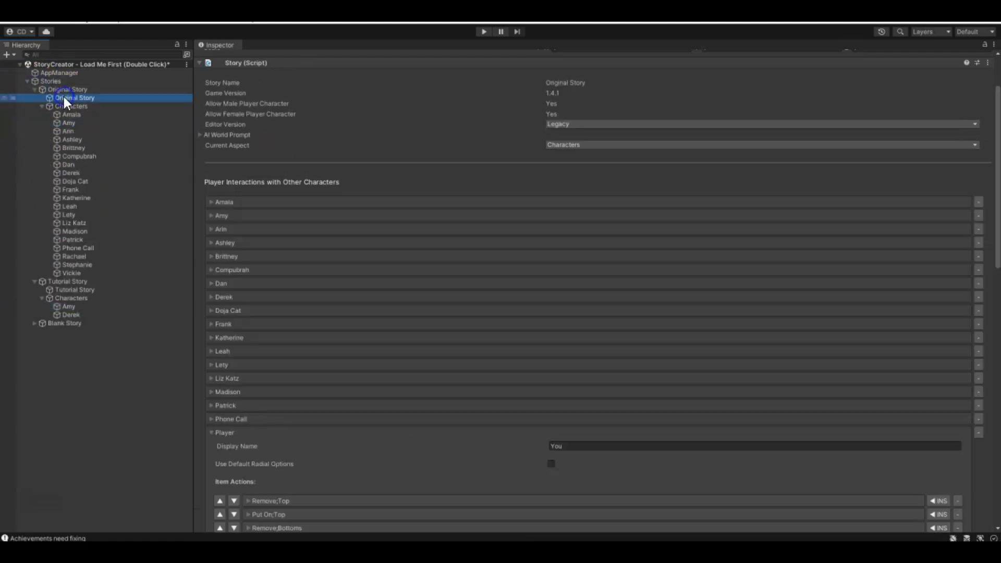
pyautogui.click(70, 124)
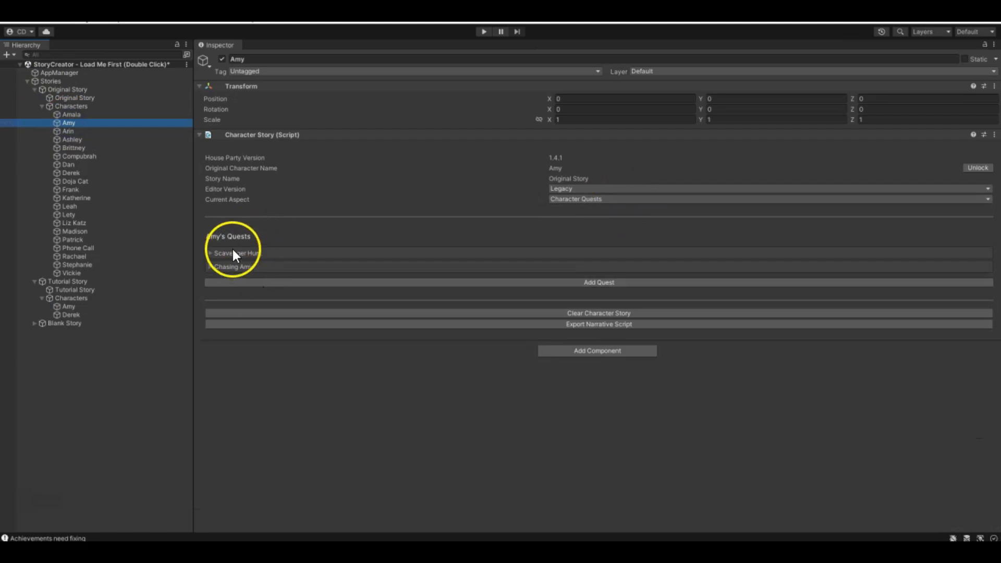
pyautogui.click(207, 267)
pyautogui.scroll(-1, 207, 268)
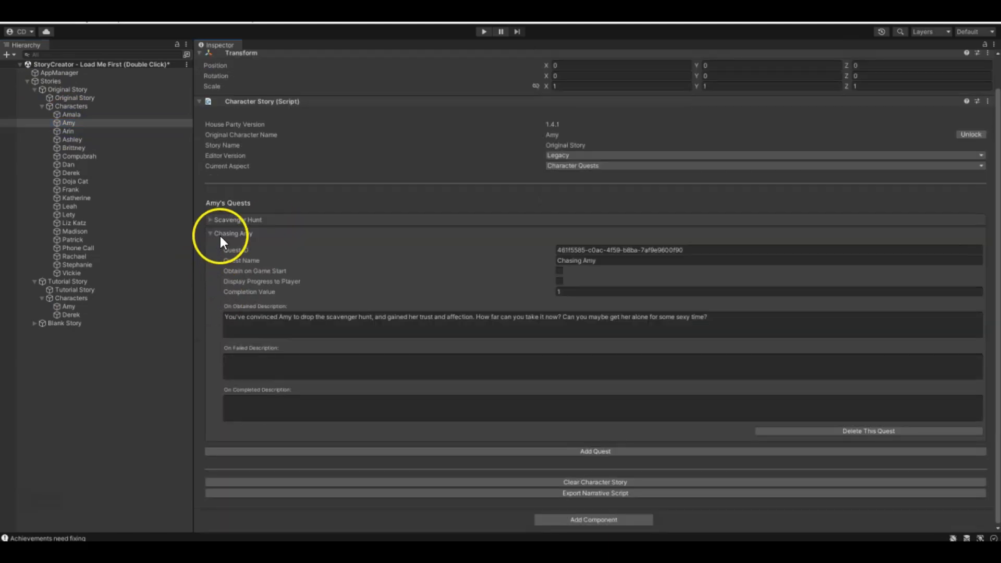
pyautogui.click(212, 232)
pyautogui.click(208, 253)
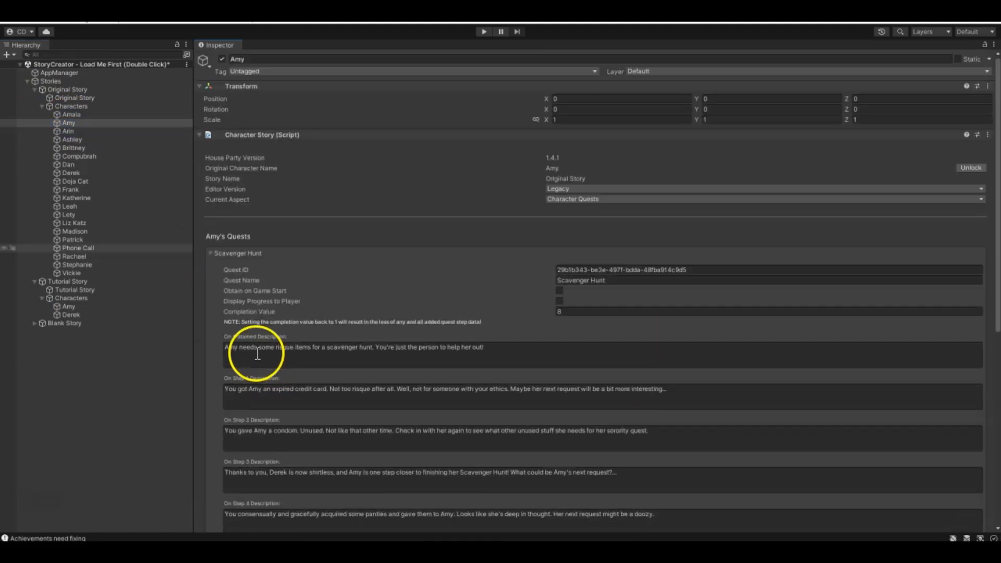
pyautogui.click(206, 253)
pyautogui.click(209, 267)
pyautogui.scroll(-1, 522, 378)
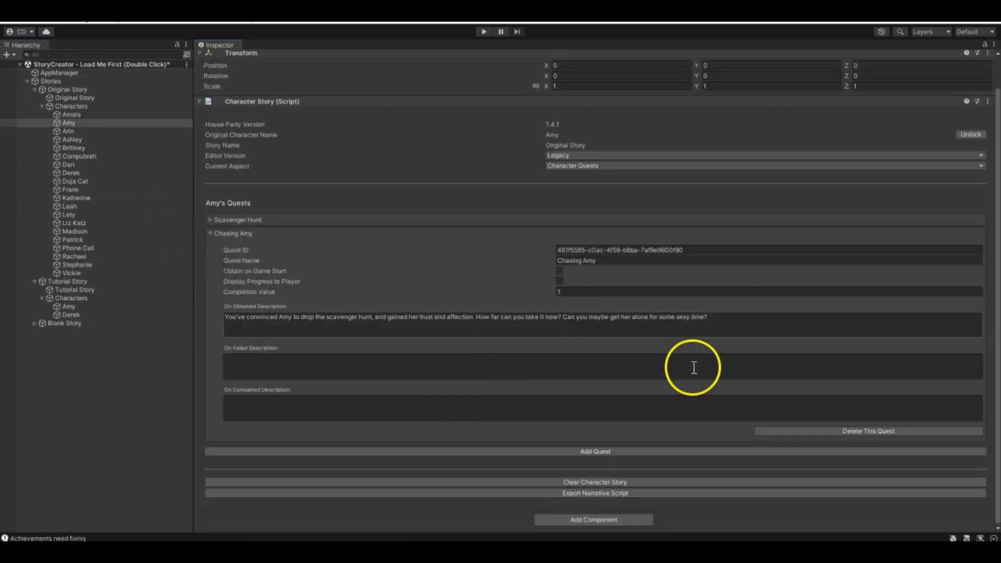
pyautogui.click(213, 233)
# - Read through the Scavenger Hunt quest's obtained, step, failed and completed descriptions, and collapse the quest and the Original Story
pyautogui.click(210, 253)
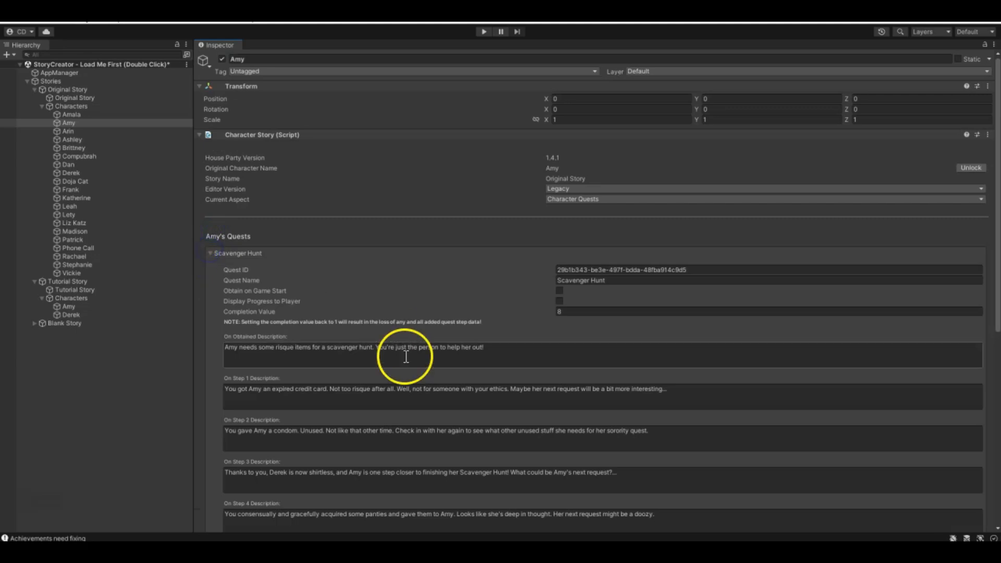
pyautogui.scroll(-2, 315, 213)
pyautogui.scroll(1, 234, 130)
pyautogui.scroll(-10, 242, 179)
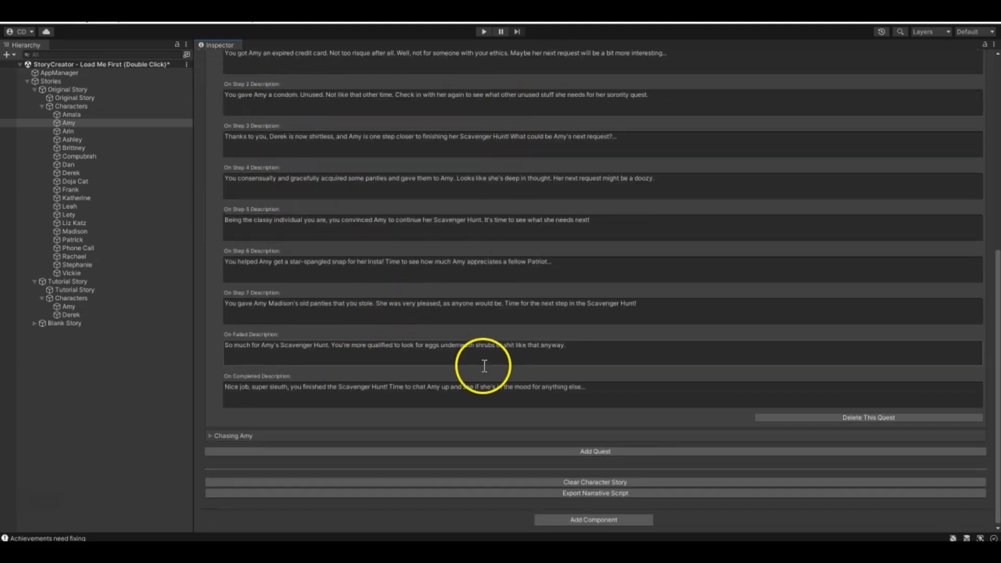
pyautogui.scroll(8, 409, 348)
pyautogui.scroll(1, 409, 345)
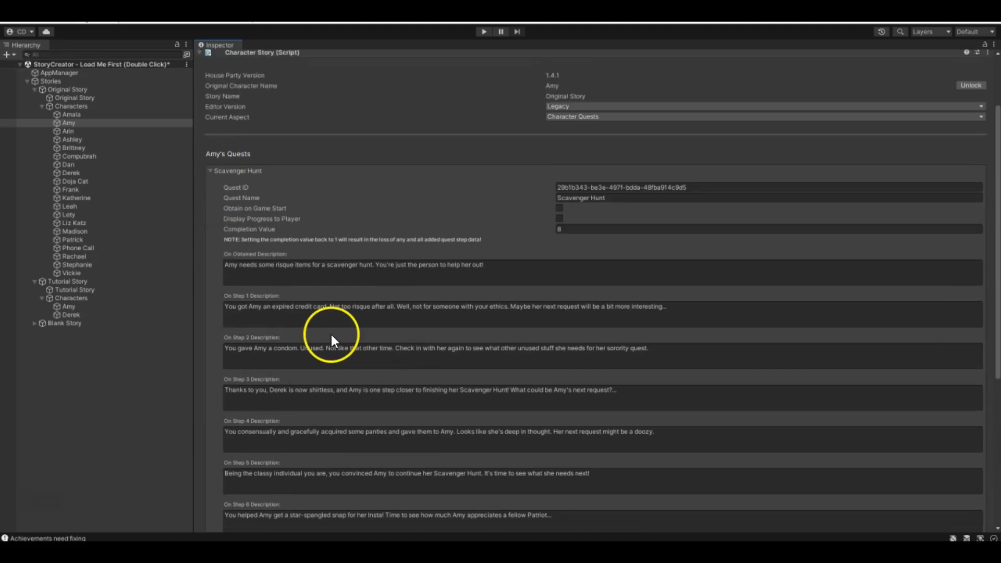
pyautogui.scroll(-6, 405, 286)
pyautogui.scroll(6, 309, 279)
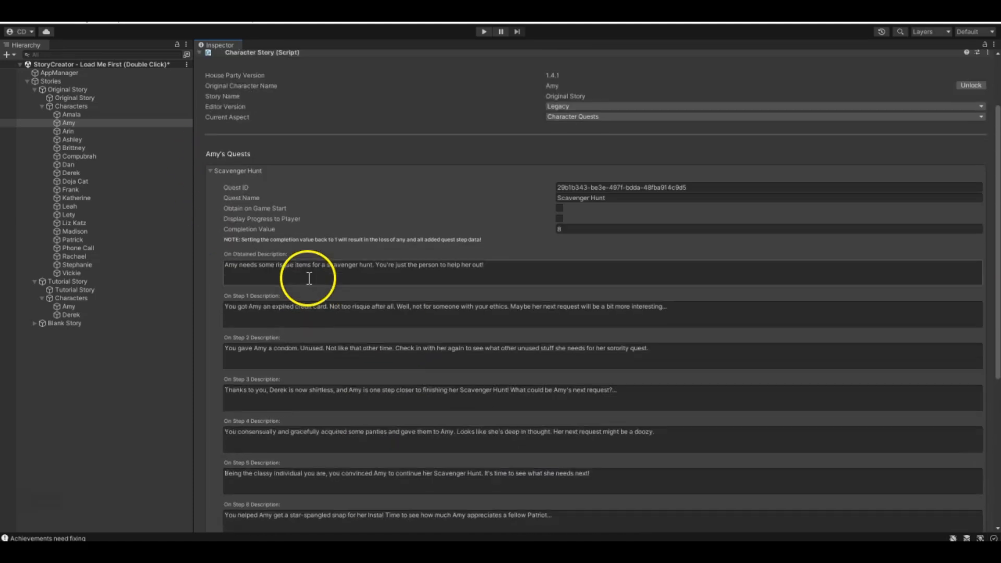
pyautogui.scroll(3, 309, 279)
pyautogui.click(211, 253)
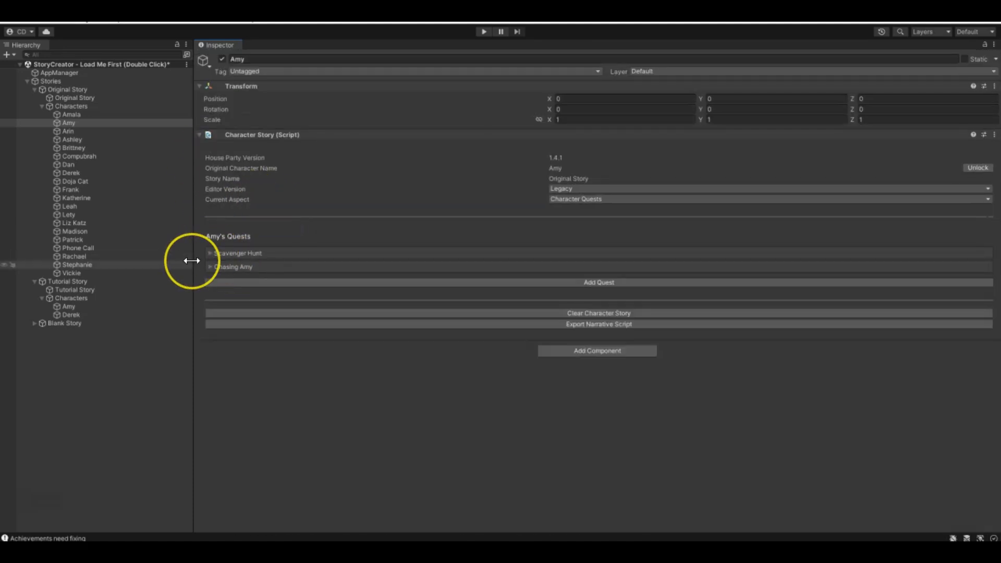
pyautogui.click(42, 106)
pyautogui.click(34, 89)
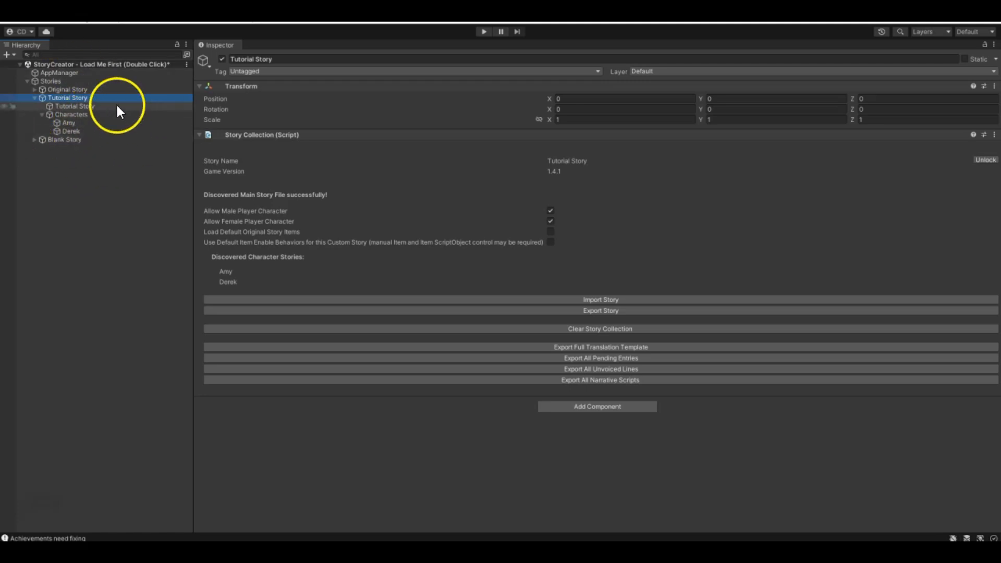
# - Switch the Tutorial Story's Amy to the Scripted Dialogue aspect and look over her dialogue list and default dialogue
pyautogui.click(69, 123)
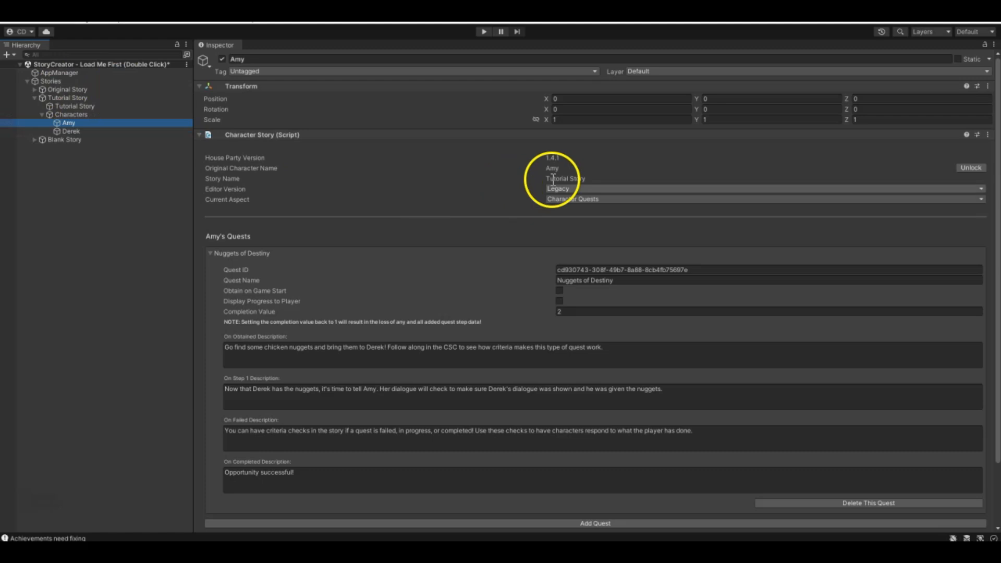
pyautogui.click(611, 199)
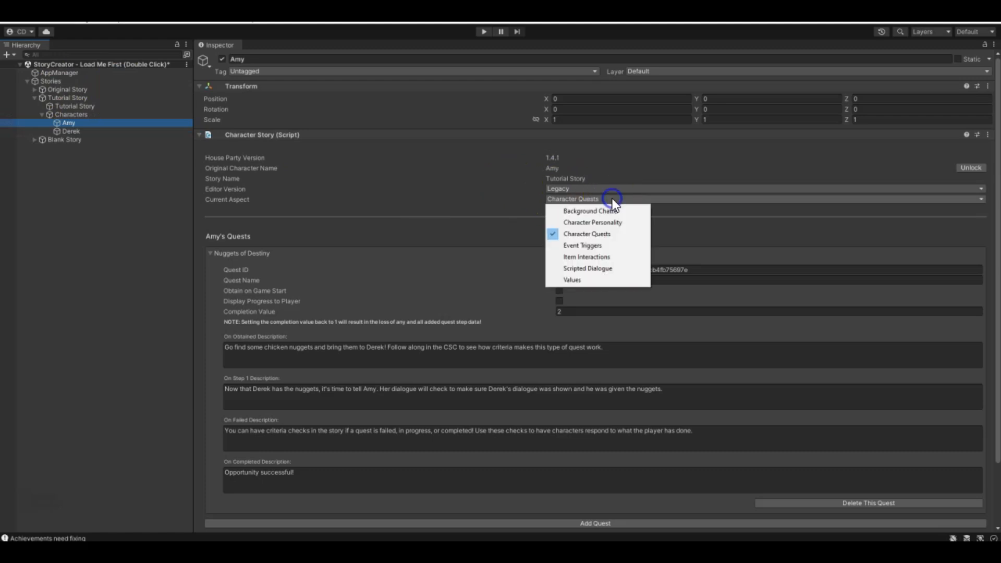
pyautogui.click(592, 268)
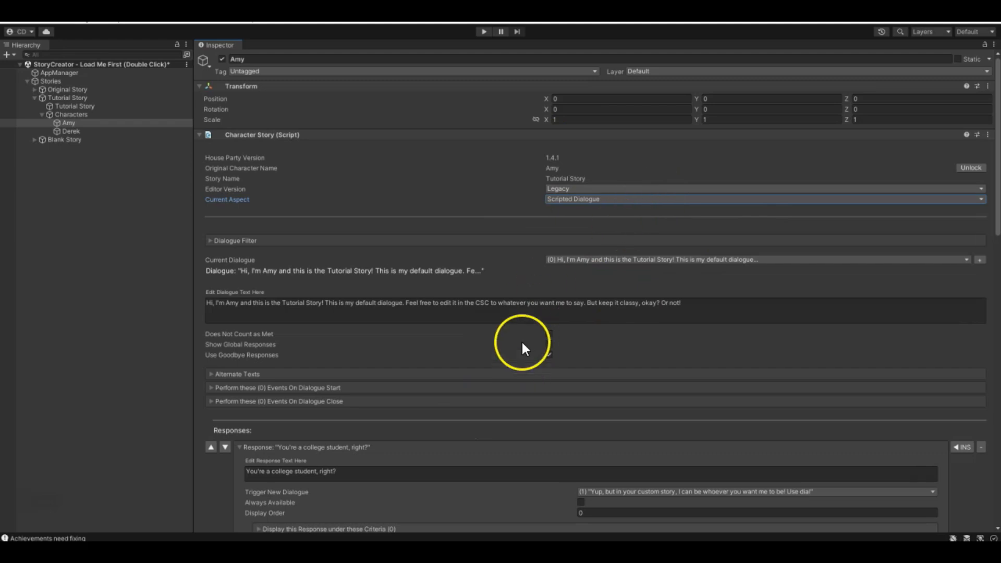
pyautogui.click(554, 261)
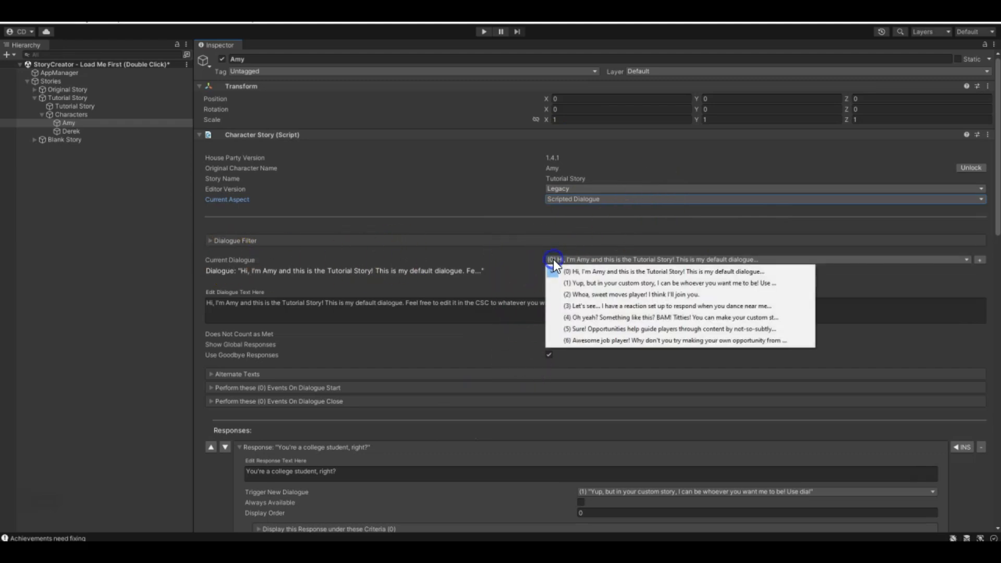
pyautogui.click(422, 262)
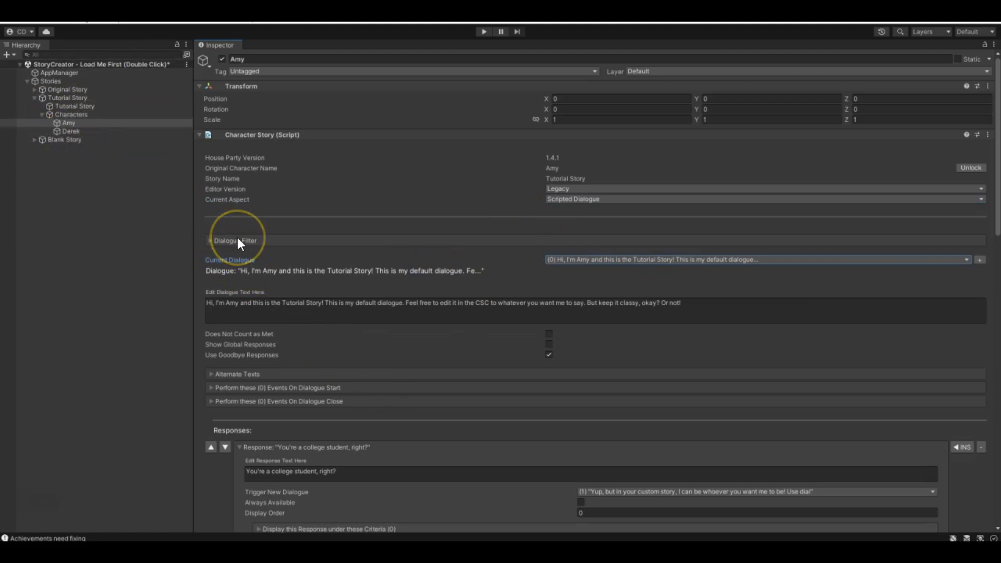
pyautogui.scroll(-5, 362, 318)
pyautogui.scroll(-2, 631, 228)
pyautogui.scroll(2, 492, 201)
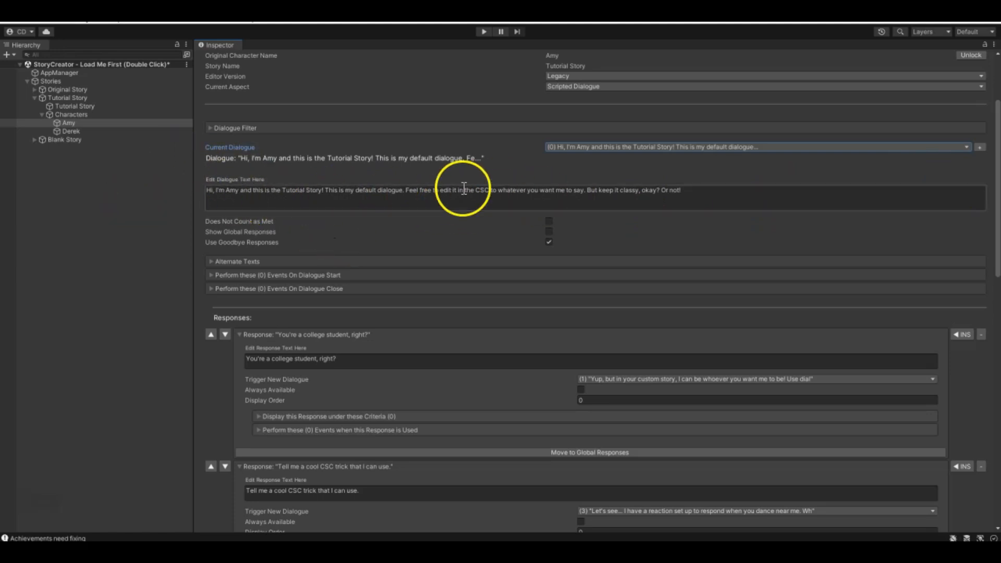
# - Add an alternate text reading "Good job completing that quest!" to the default dialogue of the Tutorial Story's Amy
pyautogui.click(211, 262)
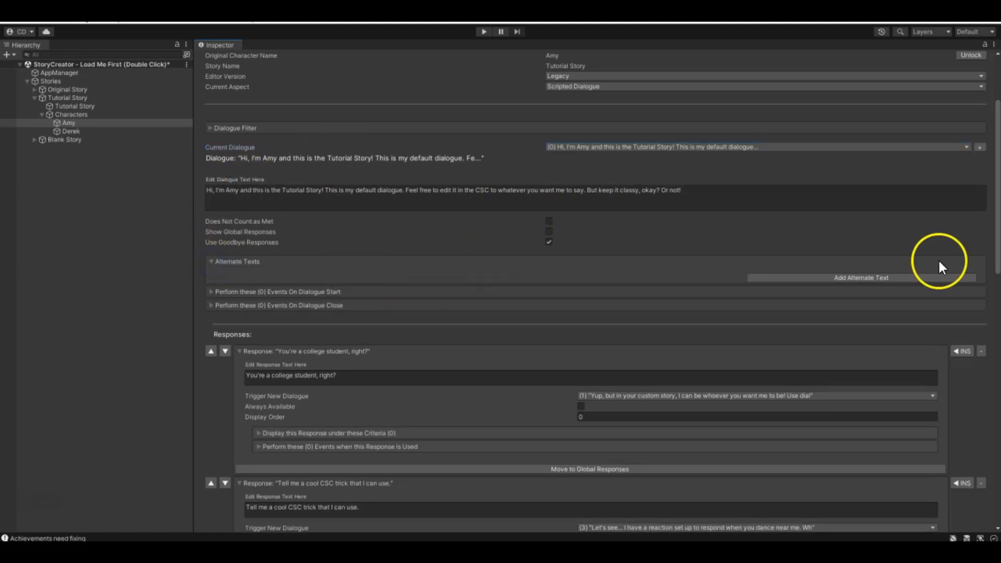
pyautogui.click(912, 279)
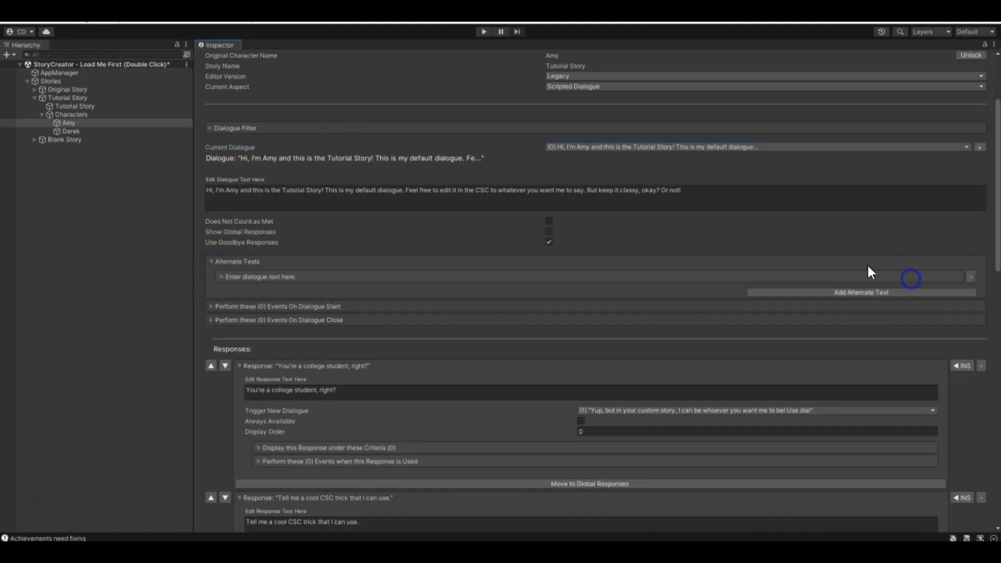
pyautogui.click(227, 275)
pyautogui.click(408, 316)
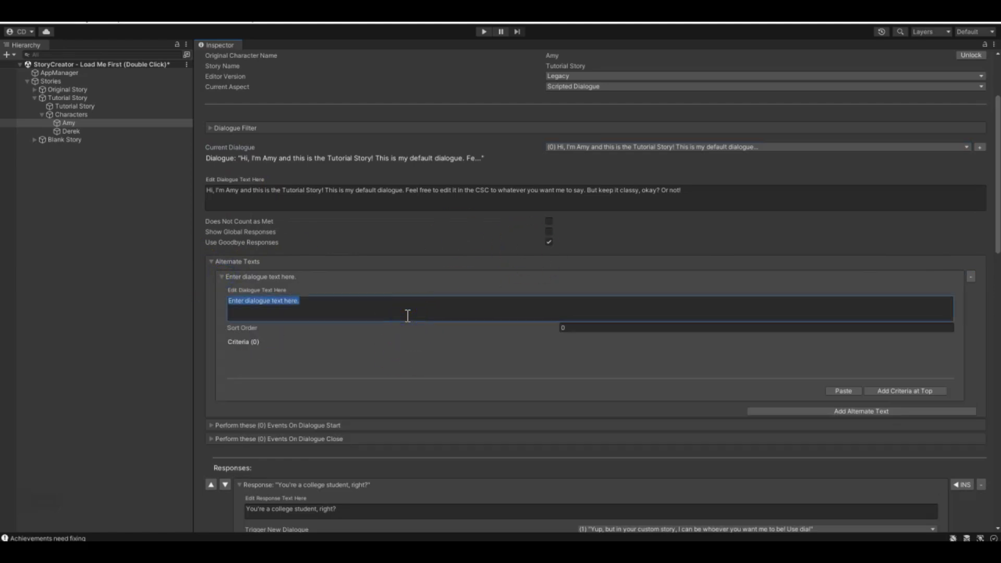
pyautogui.write('Go')
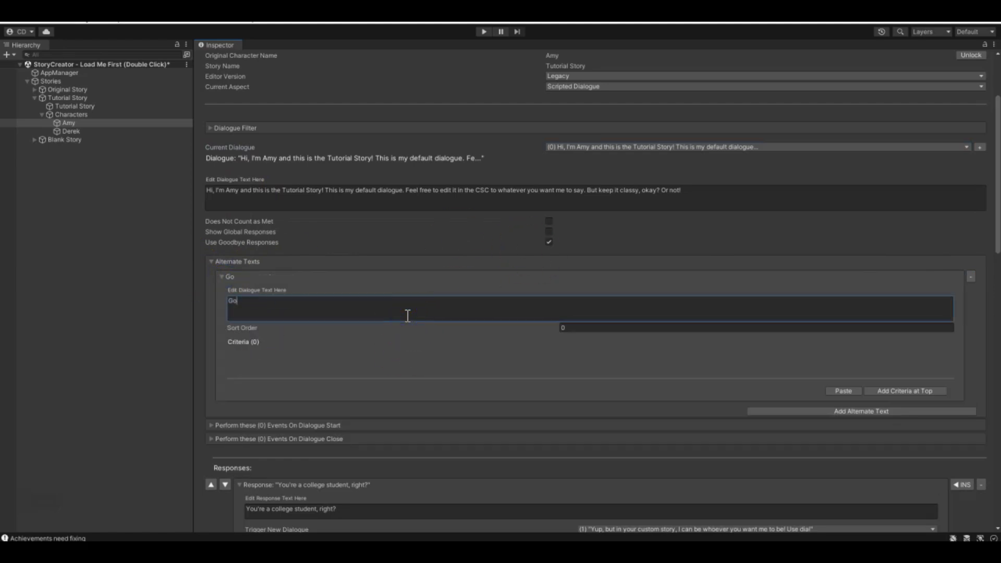
pyautogui.write('od job completing that quest!')
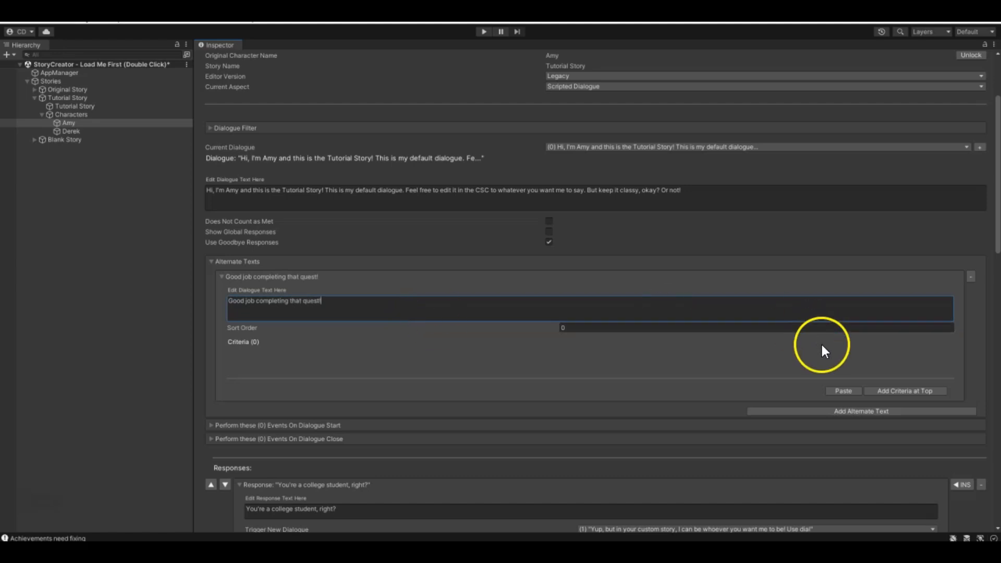
# - Give the alternate text a Quest criterion requiring that Nuggets of Destiny equals Complete, and collapse the criterion
pyautogui.click(898, 392)
pyautogui.click(487, 375)
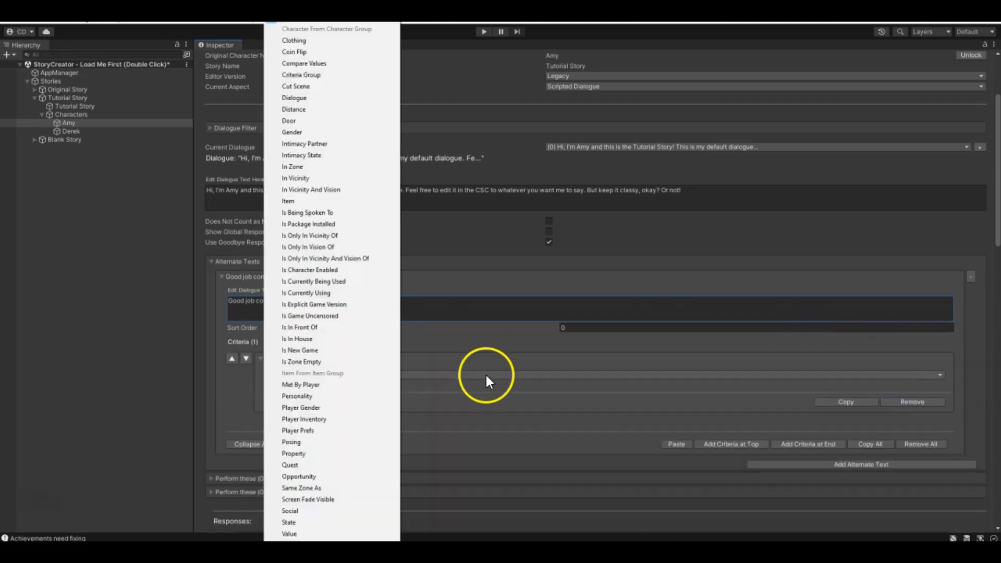
pyautogui.click(308, 466)
pyautogui.click(684, 375)
pyautogui.click(687, 384)
pyautogui.click(769, 375)
pyautogui.click(768, 384)
pyautogui.click(891, 376)
pyautogui.click(887, 405)
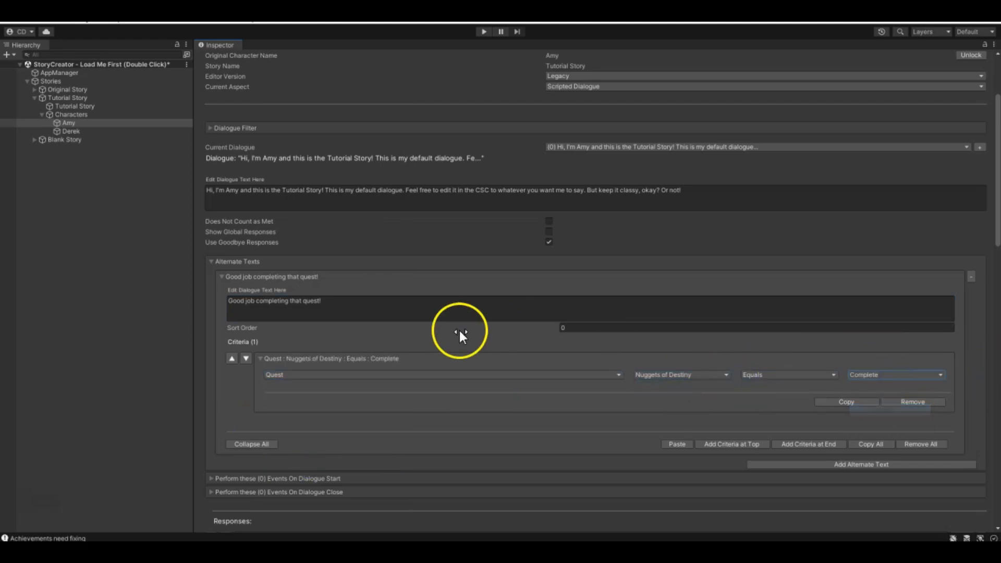
pyautogui.click(260, 359)
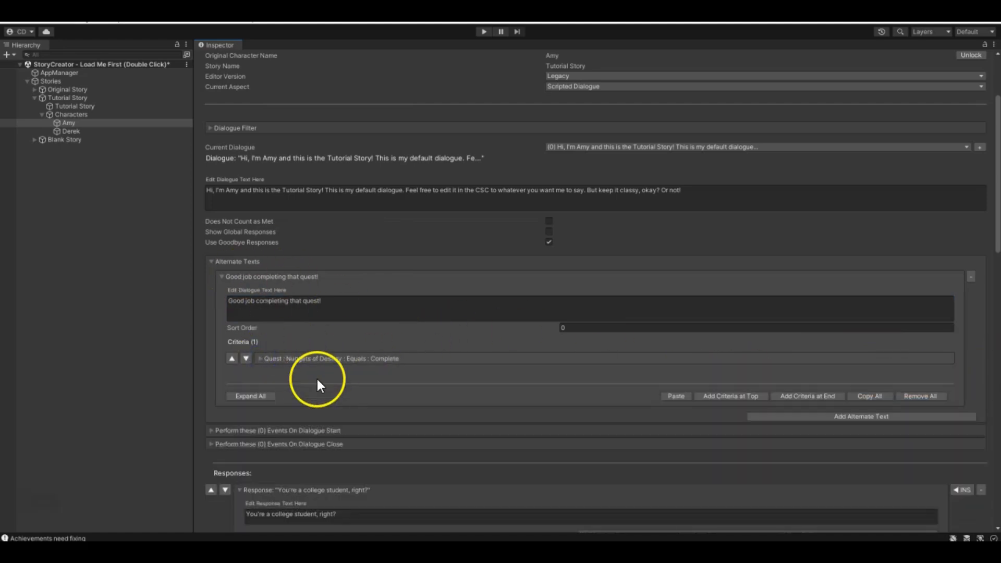
pyautogui.scroll(-1, 345, 364)
pyautogui.scroll(2, 339, 363)
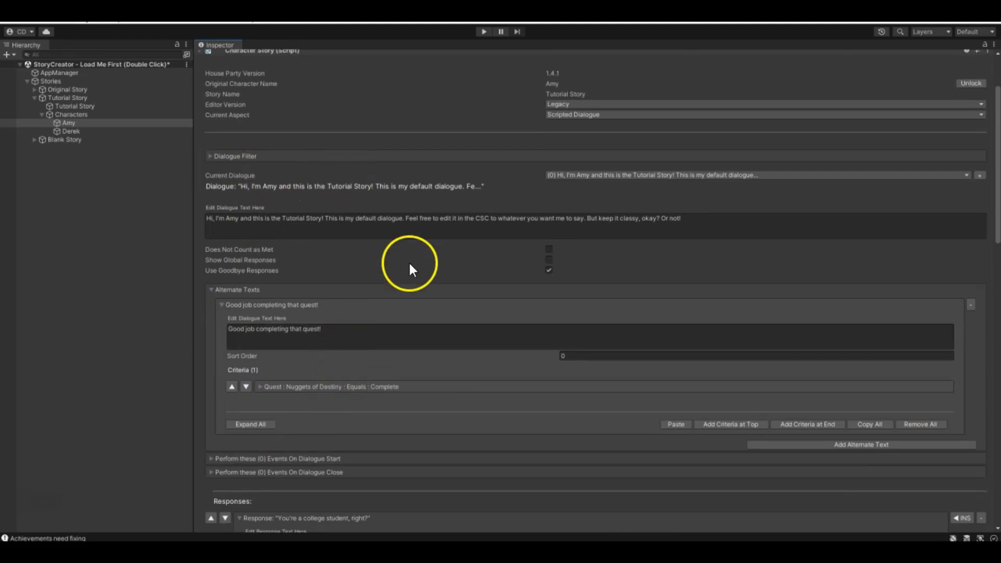
pyautogui.scroll(-1, 224, 306)
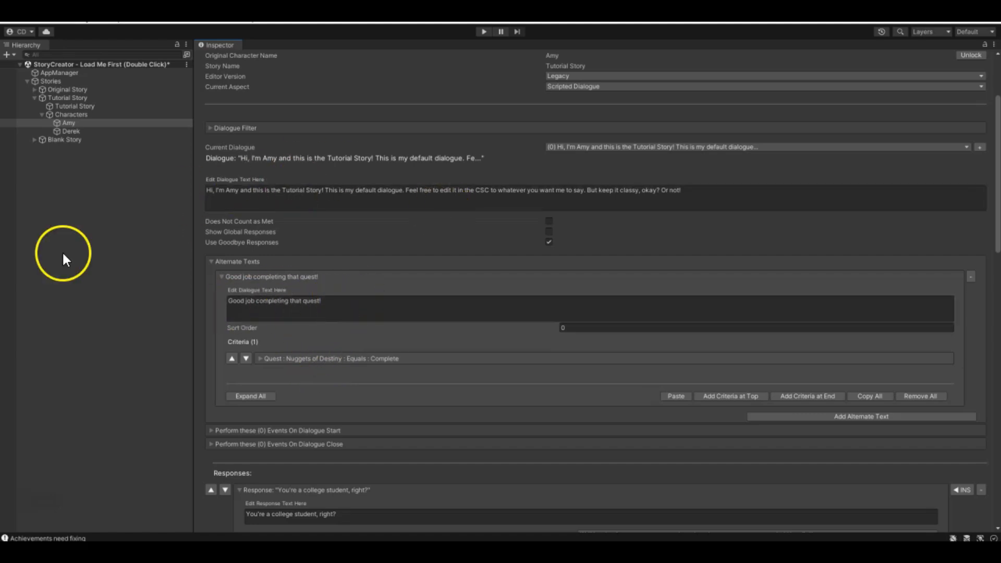
# - Add a Coin Flip criterion at the end of the alternate text's criteria and remove the Nuggets of Destiny quest criterion
pyautogui.click(808, 396)
pyautogui.click(808, 391)
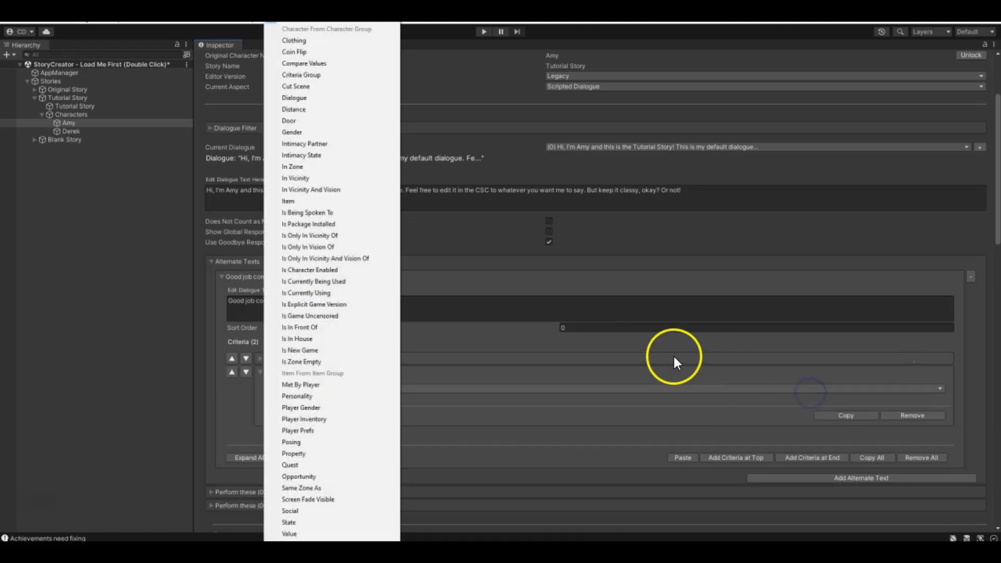
pyautogui.click(315, 53)
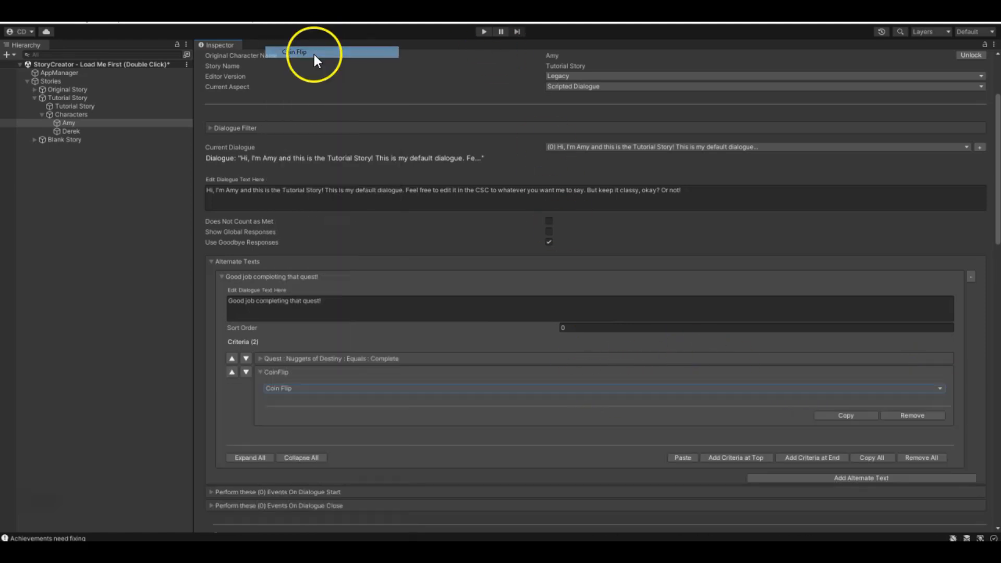
pyautogui.click(260, 372)
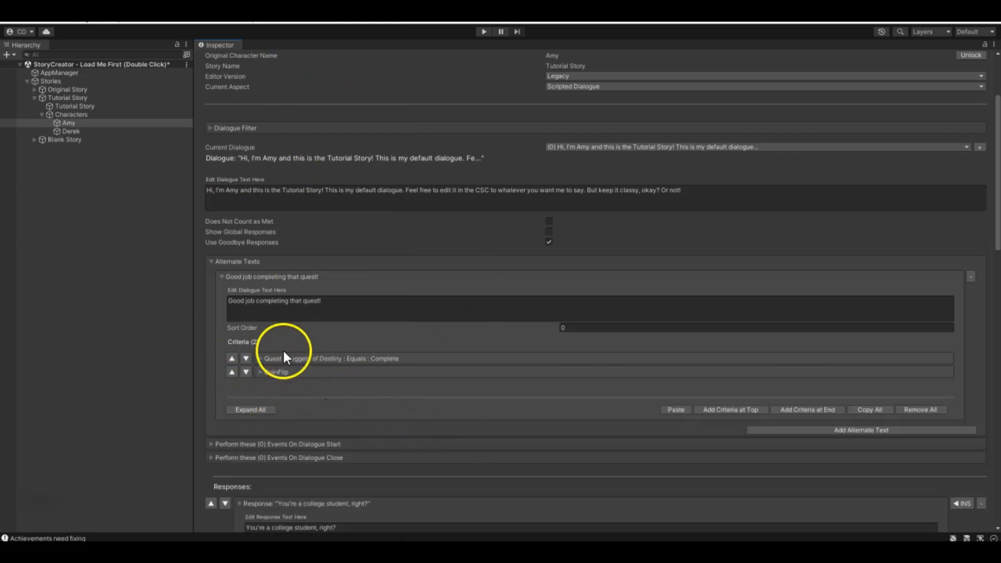
pyautogui.click(261, 359)
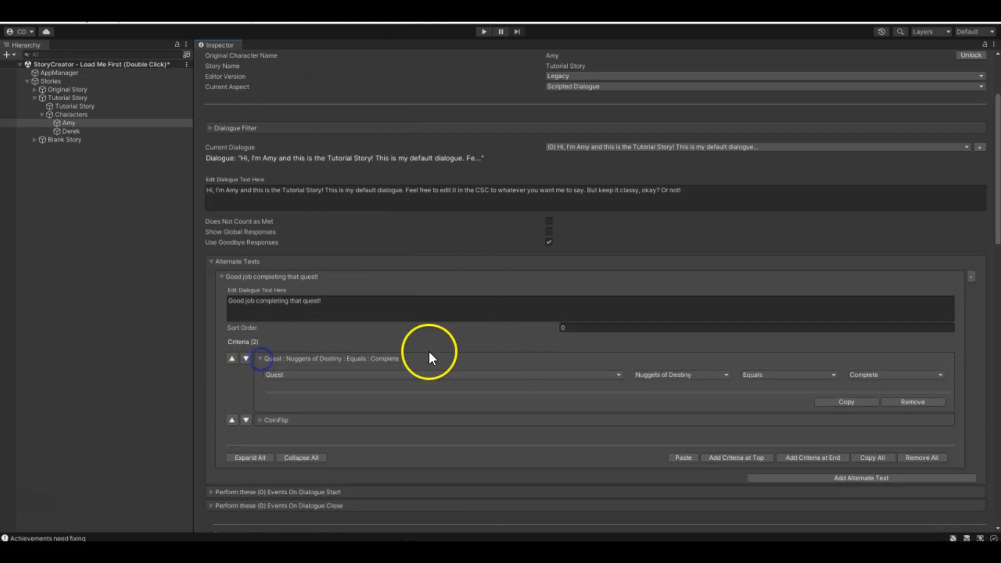
pyautogui.click(912, 402)
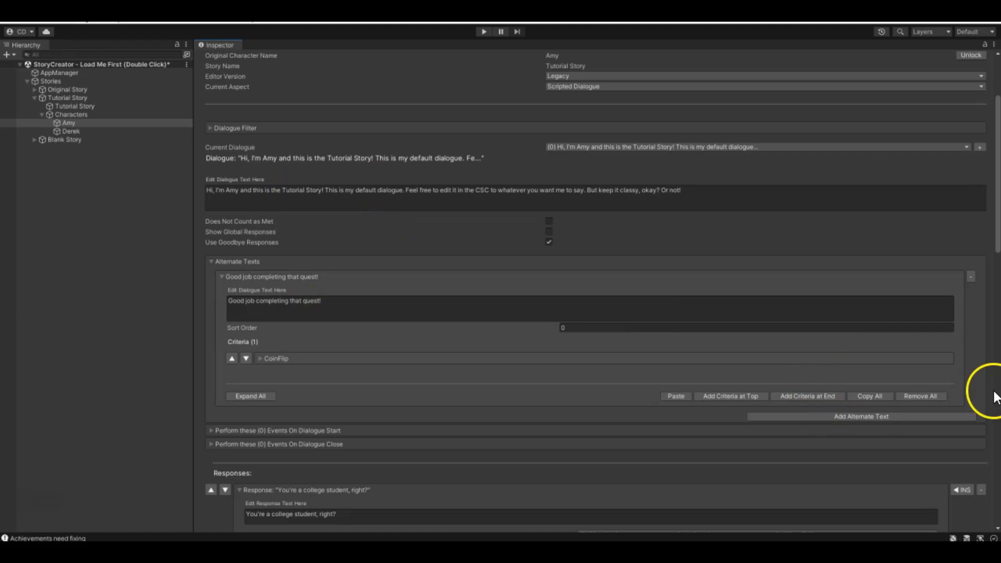
# - Replace the alternate text's wording with "Hey I'm Amy! This is an alternate dialogue!"
pyautogui.click(314, 302)
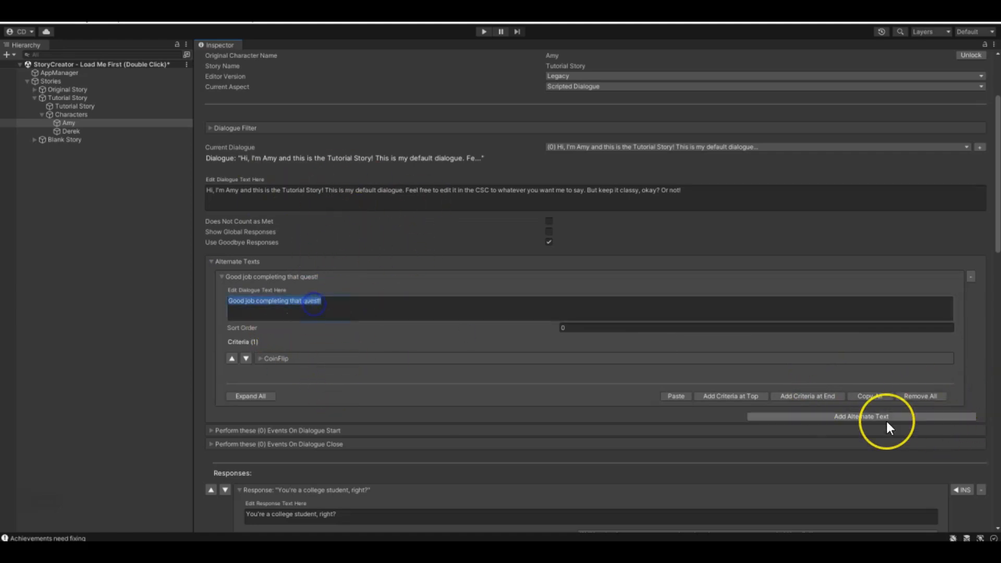
pyautogui.write('H')
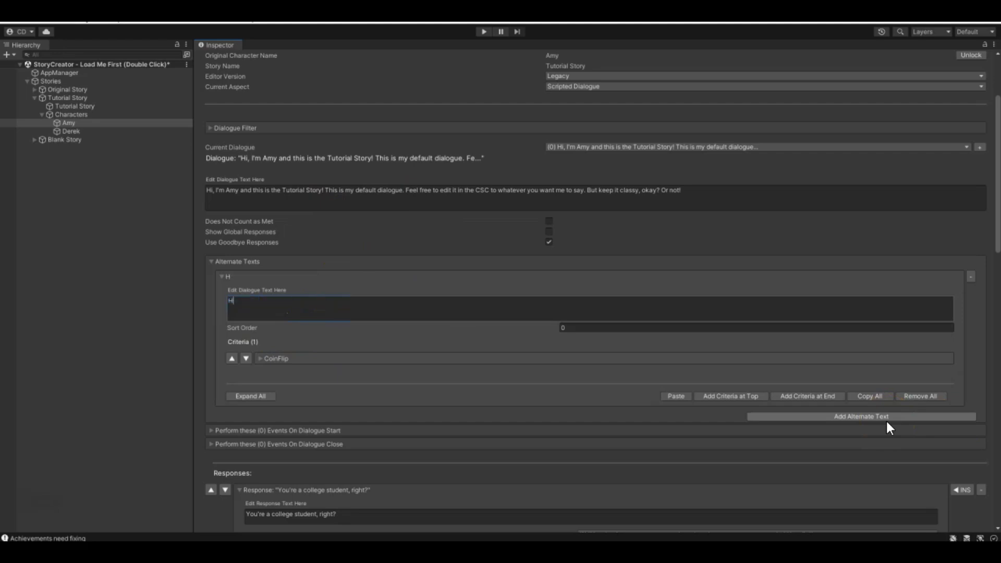
pyautogui.write("ey I'm Amy! This is an alternate dialogue!")
pyautogui.click(779, 227)
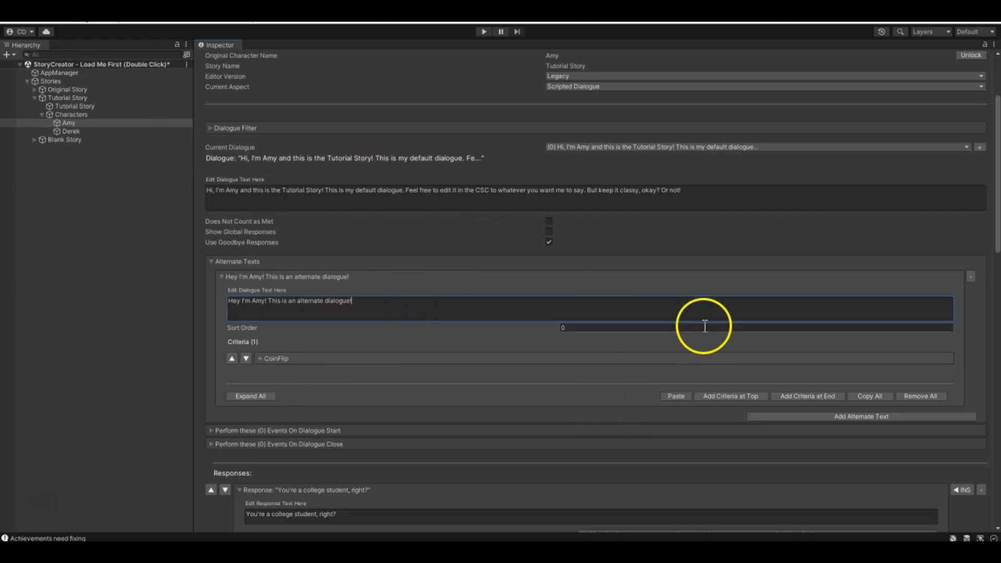
# - Remove all criteria from the alternate text, delete the alternate text itself and collapse the Alternate Texts section
pyautogui.click(921, 396)
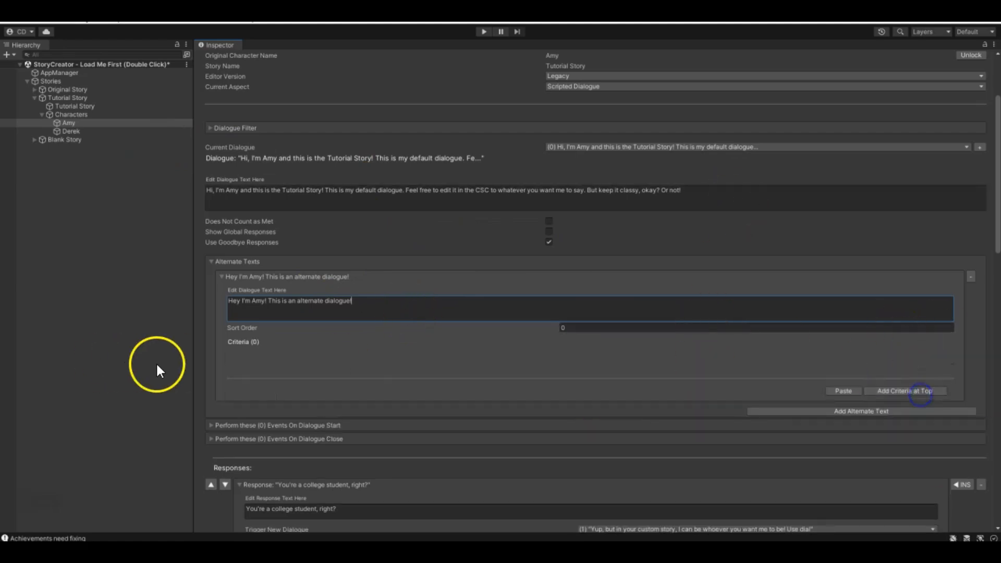
pyautogui.click(972, 277)
pyautogui.click(212, 261)
# - Look over the default dialogue's settings, its start and close event sections, and the list of responses
pyautogui.scroll(4, 727, 300)
pyautogui.scroll(-6, 474, 139)
pyautogui.scroll(3, 403, 237)
pyautogui.scroll(-6, 403, 237)
pyautogui.scroll(-3, 443, 261)
pyautogui.scroll(8, 484, 282)
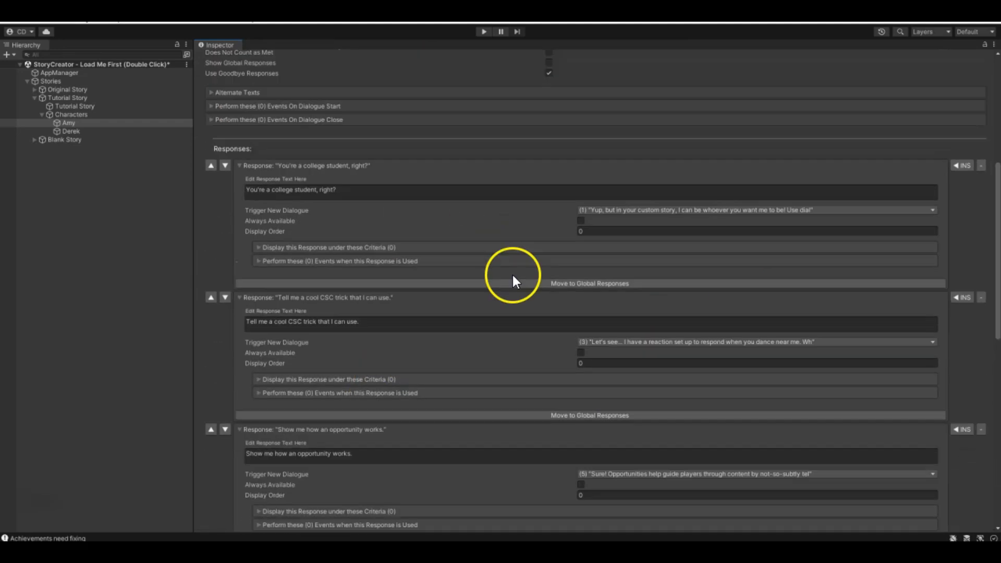
pyautogui.scroll(5, 517, 279)
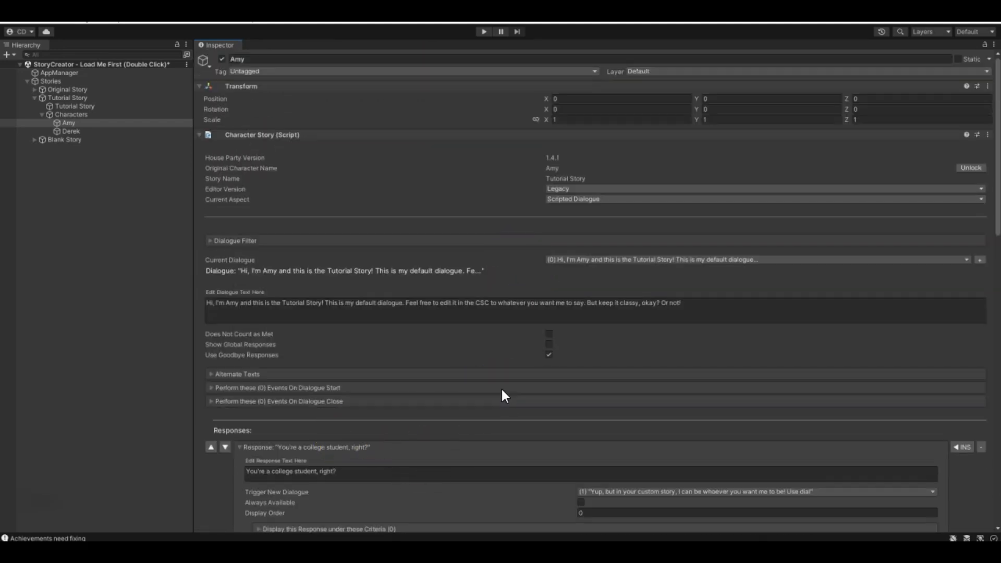
pyautogui.scroll(-3, 502, 387)
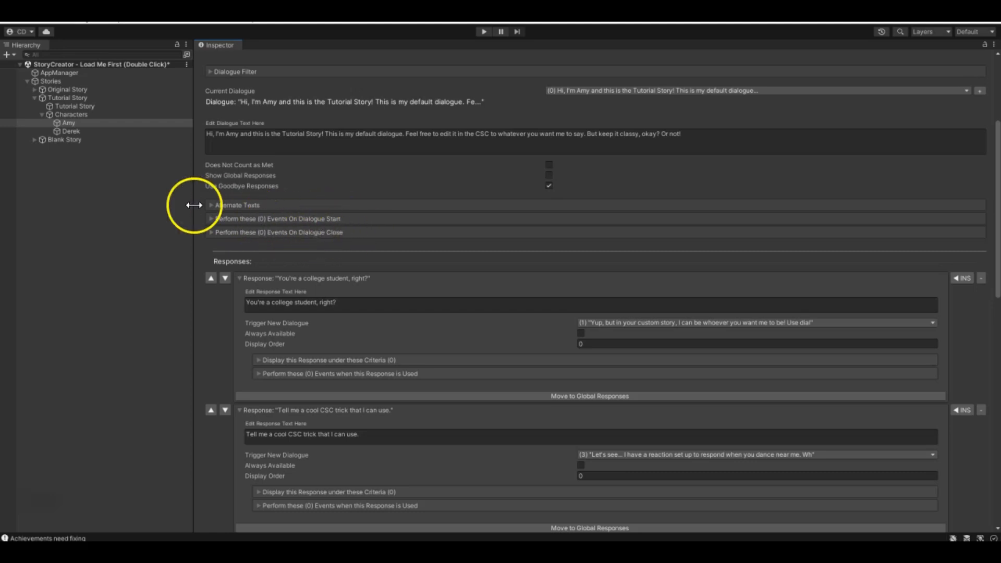
# - Expand the events performed on dialogue start for the default dialogue and examine the event tools
pyautogui.click(212, 219)
pyautogui.scroll(-2, 393, 277)
pyautogui.scroll(2, 304, 245)
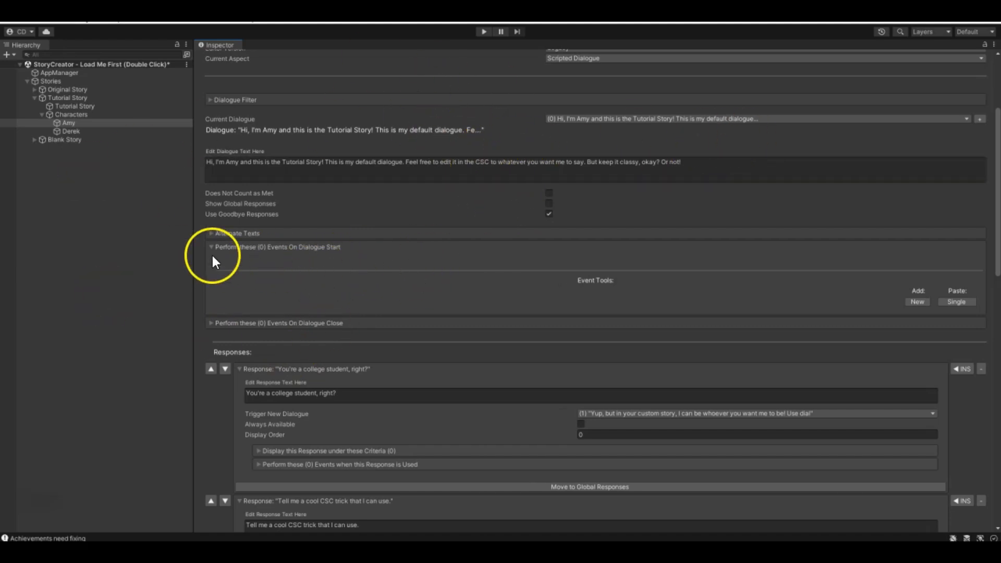
# - Expand the Original Story and its characters, and select its Amy
pyautogui.click(35, 89)
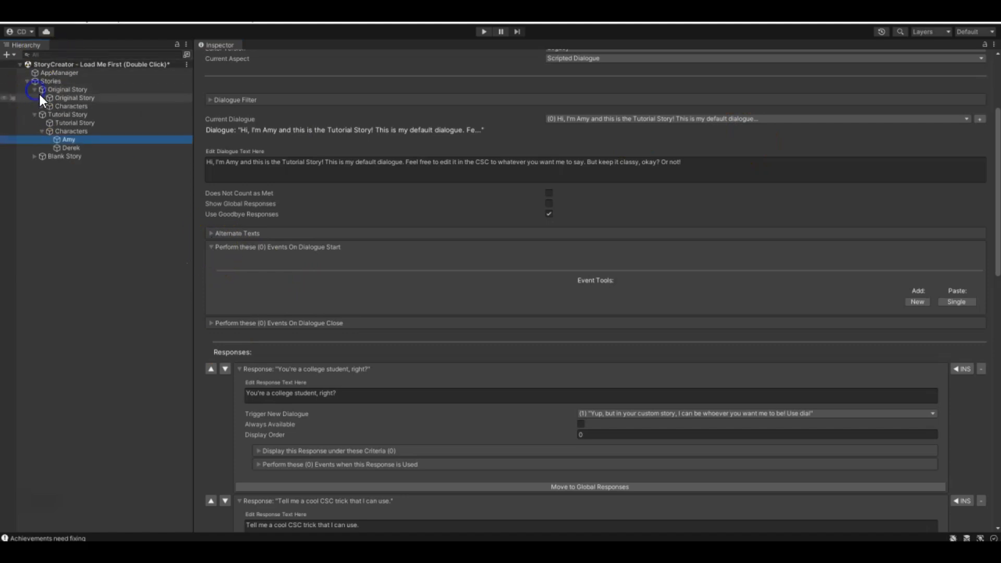
pyautogui.click(45, 105)
pyautogui.click(43, 105)
pyautogui.click(58, 123)
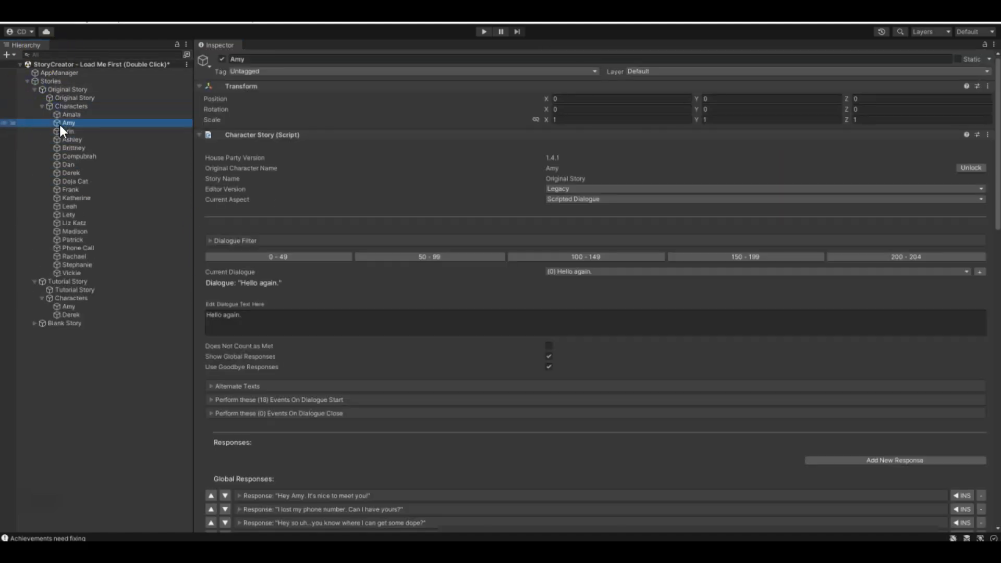
# - Review the alternate texts of the "Hello again." dialogue, including the criteria of "Oh hey. I'm Amy.", and collapse the section
pyautogui.scroll(-2, 596, 304)
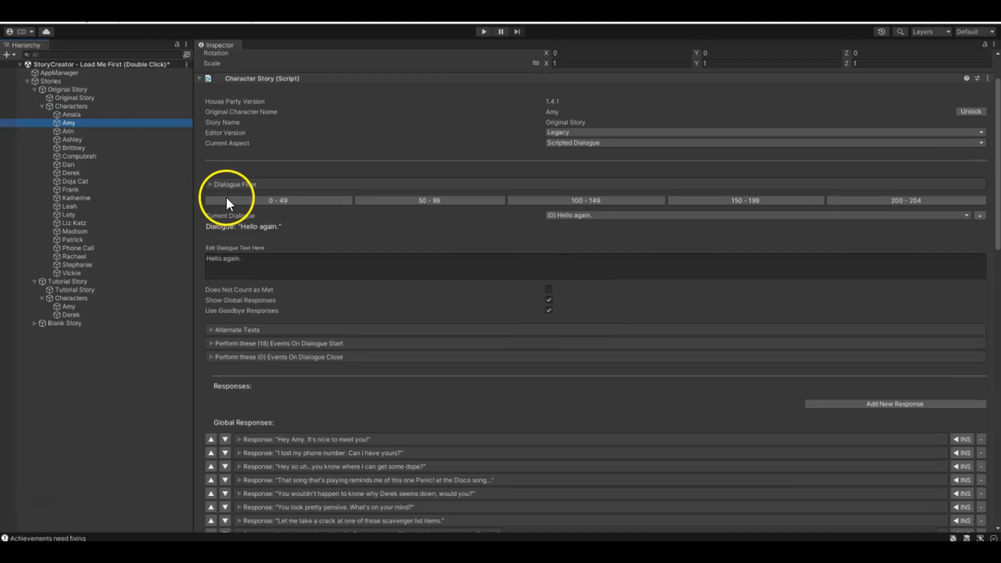
pyautogui.click(213, 330)
pyautogui.scroll(-2, 213, 334)
pyautogui.click(223, 289)
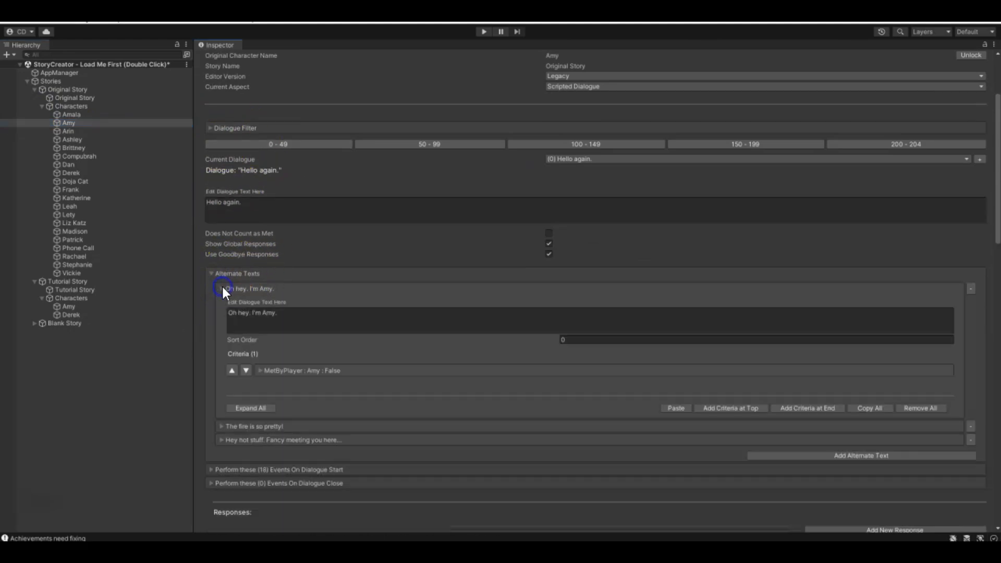
pyautogui.click(222, 289)
pyautogui.click(212, 272)
pyautogui.click(211, 272)
pyautogui.click(212, 273)
# - Expand the "Hello again." dialogue's start events and inspect the events triggering dialogues 204, 171 and 178, collapsing each one
pyautogui.click(212, 286)
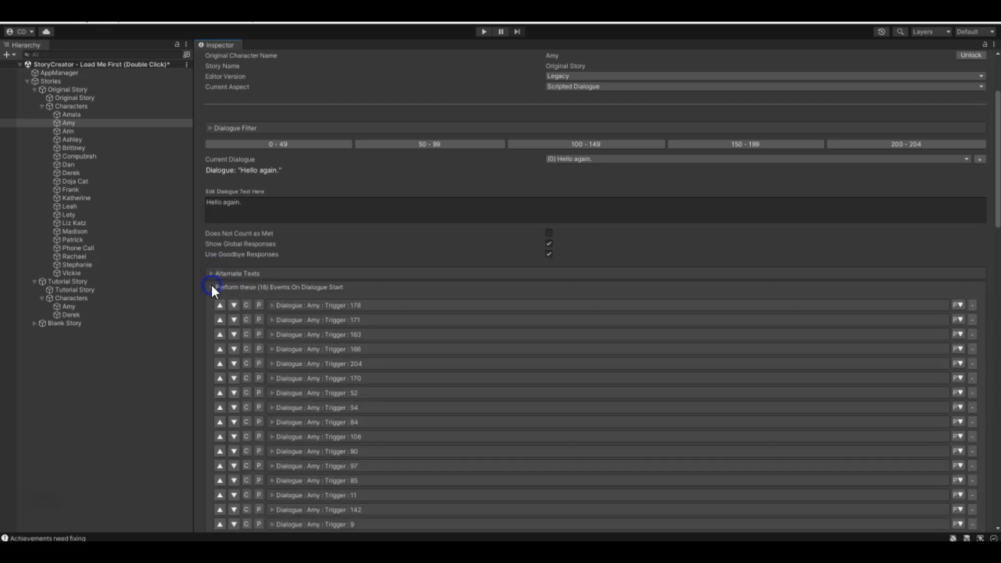
pyautogui.scroll(-5, 307, 292)
pyautogui.scroll(3, 346, 336)
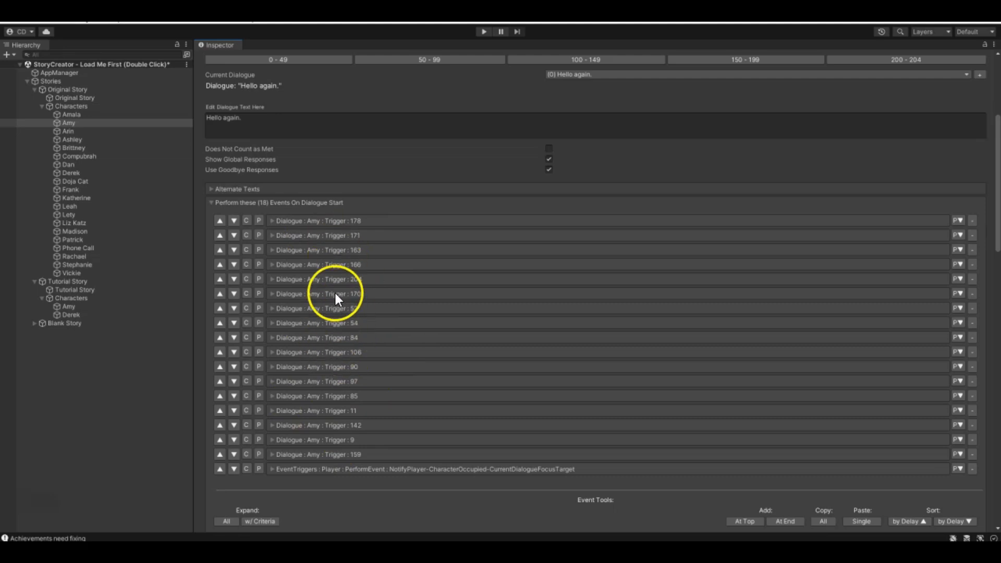
pyautogui.click(272, 279)
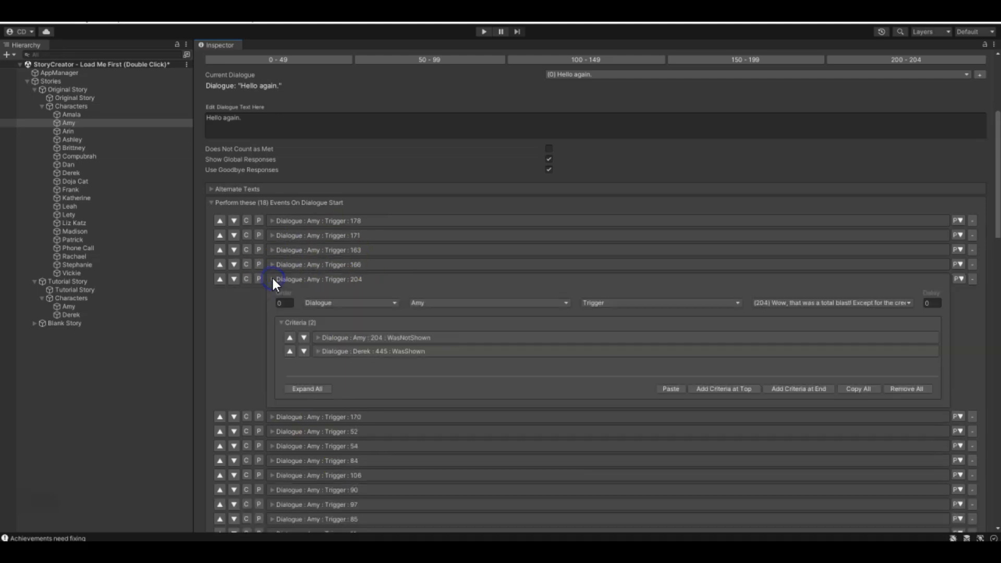
pyautogui.click(271, 280)
pyautogui.click(271, 233)
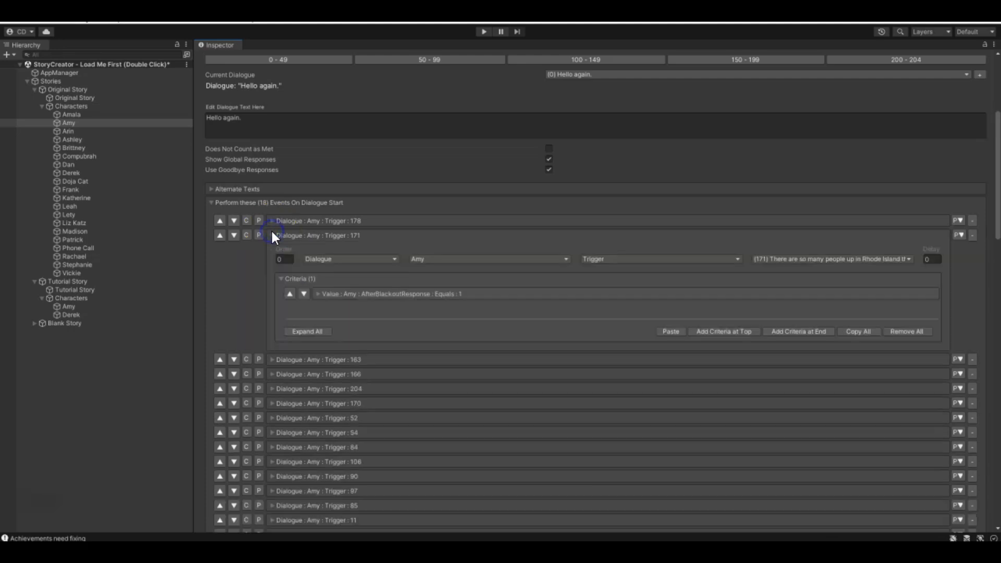
pyautogui.click(272, 235)
pyautogui.click(271, 221)
pyautogui.click(272, 221)
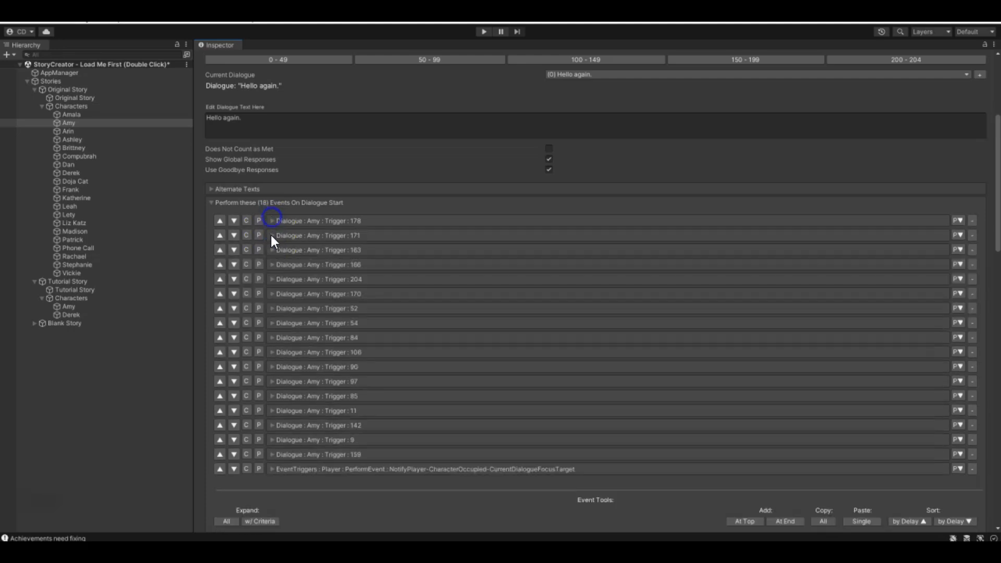
# - Expand the start event triggering dialogue 163 and examine its triggered dialogue and criterion
pyautogui.click(272, 250)
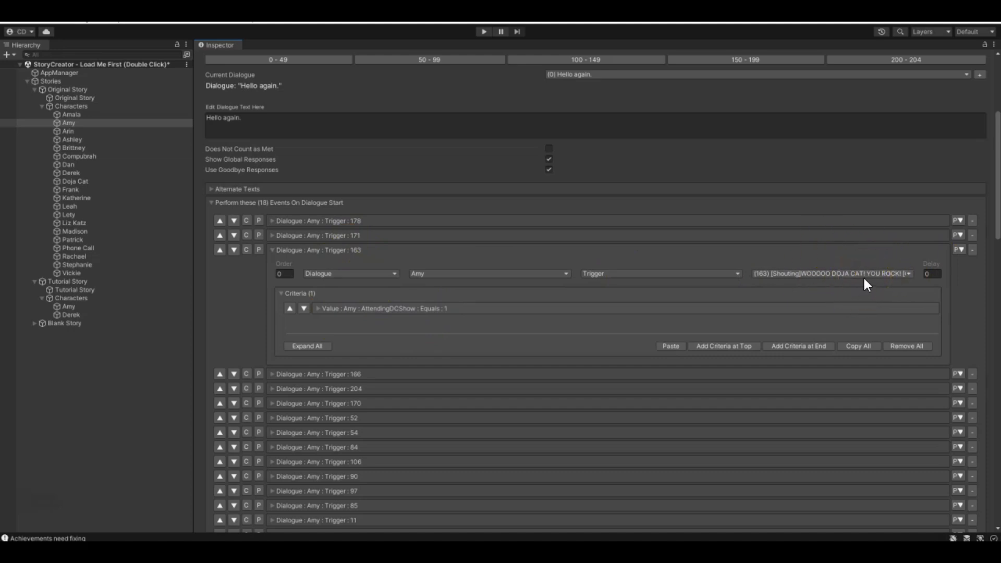
pyautogui.scroll(3, 490, 348)
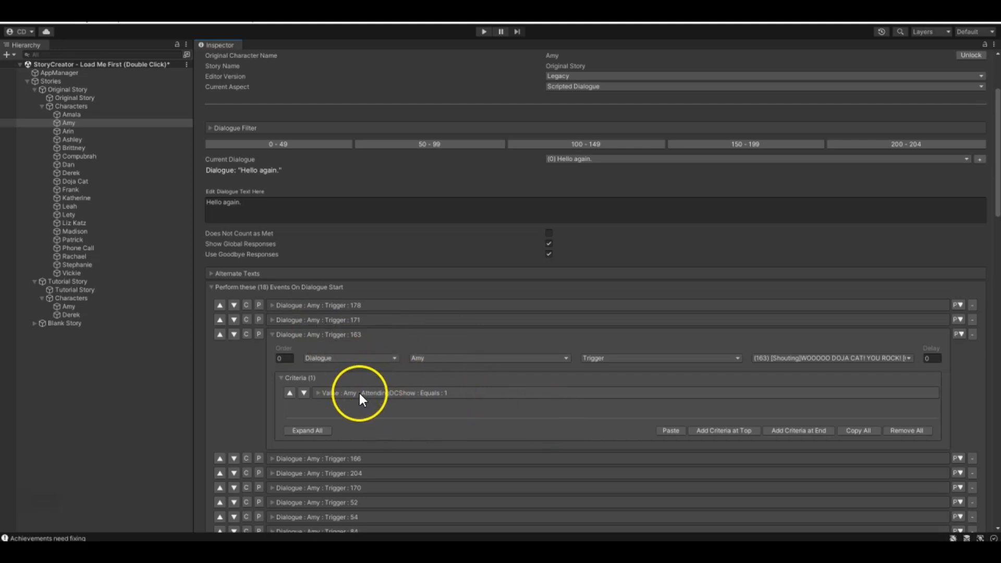
pyautogui.scroll(-2, 360, 389)
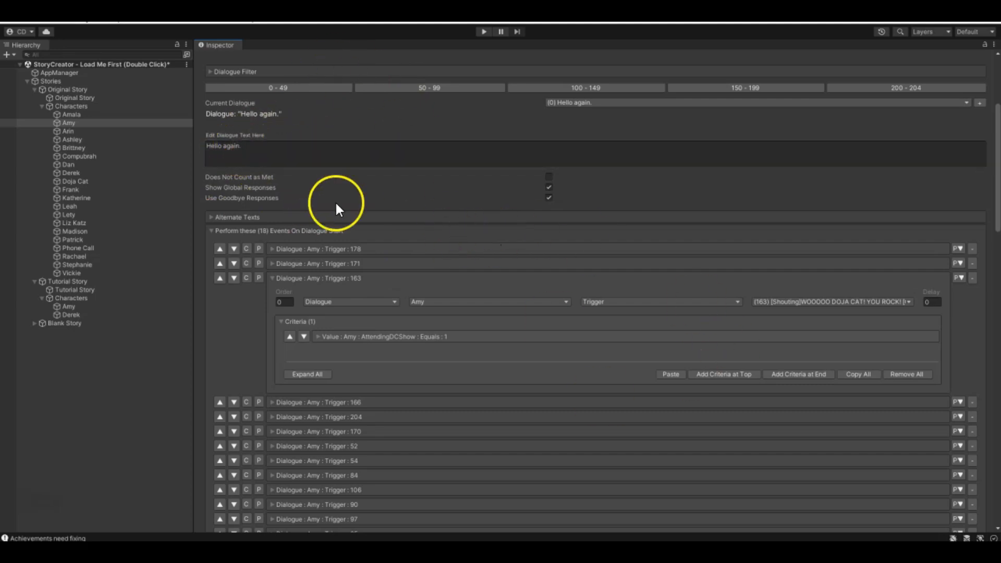
# - Inspect the start event triggering dialogue 52 and its criteria, then collapse it along with the dialogue 163 event
pyautogui.scroll(5, 292, 340)
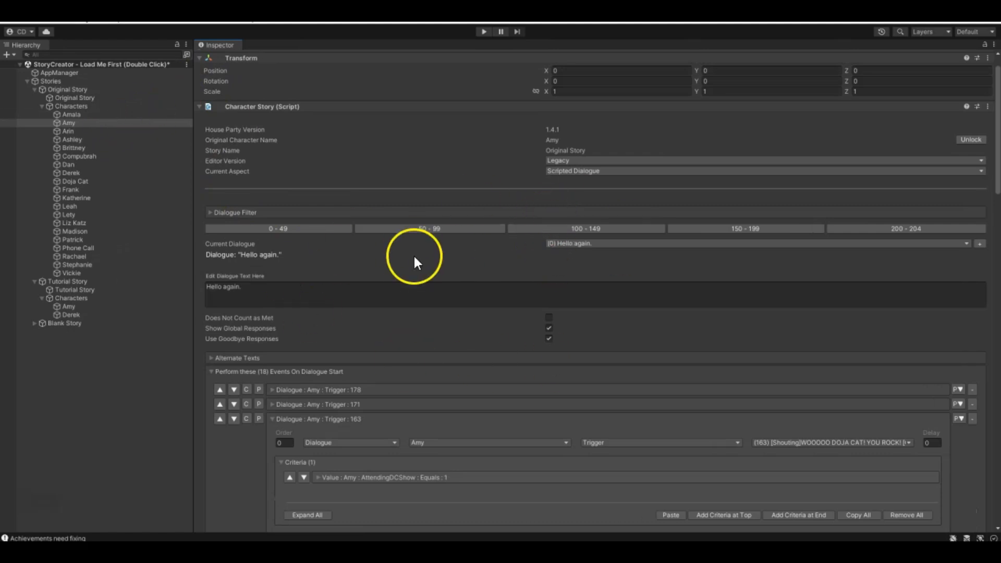
pyautogui.scroll(-10, 420, 246)
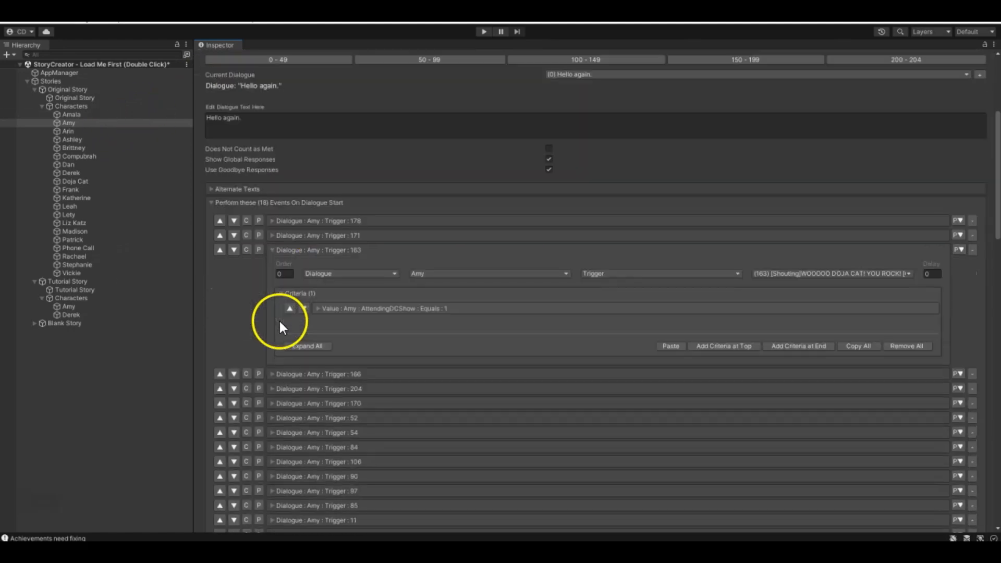
pyautogui.scroll(-3, 328, 344)
pyautogui.scroll(5, 316, 376)
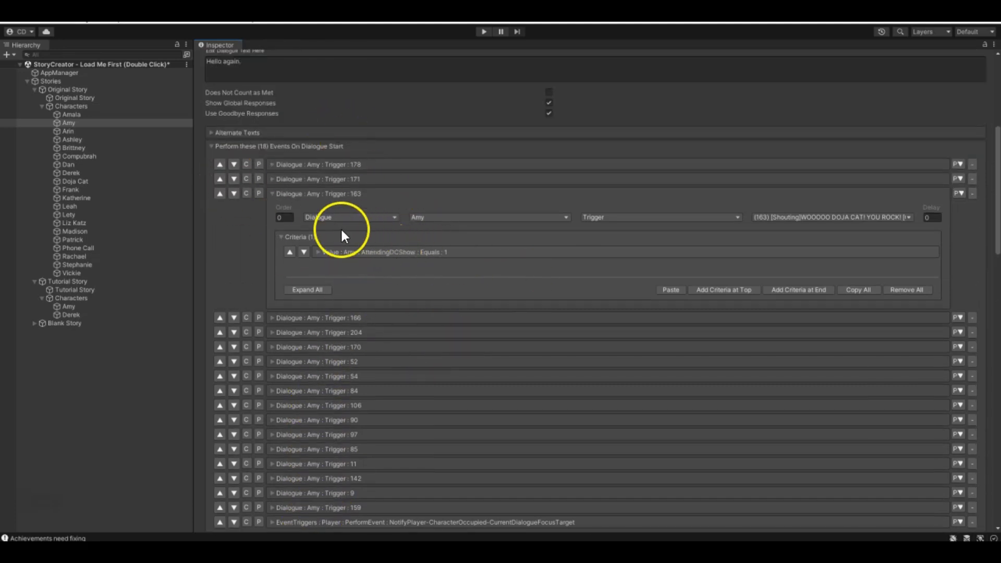
pyautogui.click(273, 362)
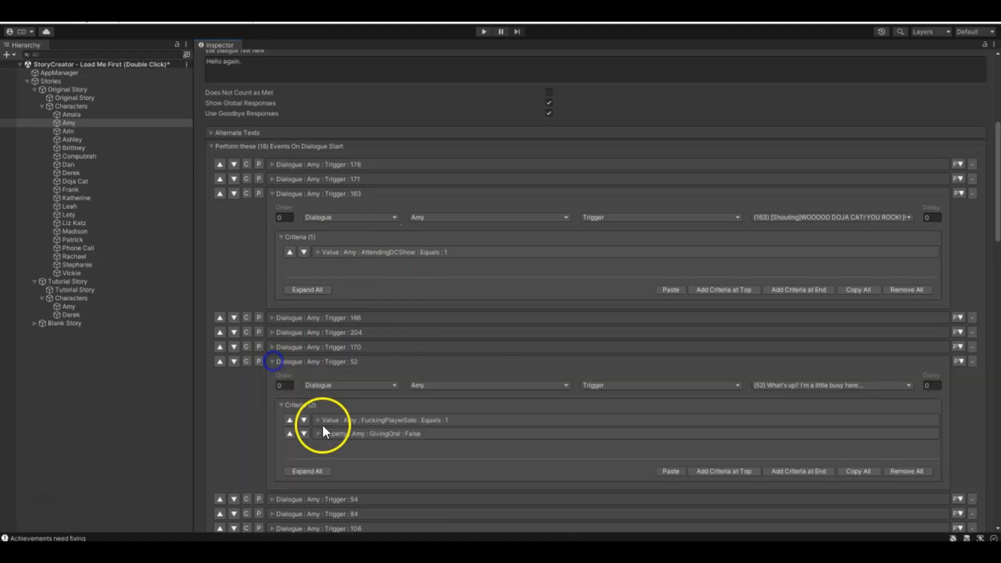
pyautogui.click(273, 362)
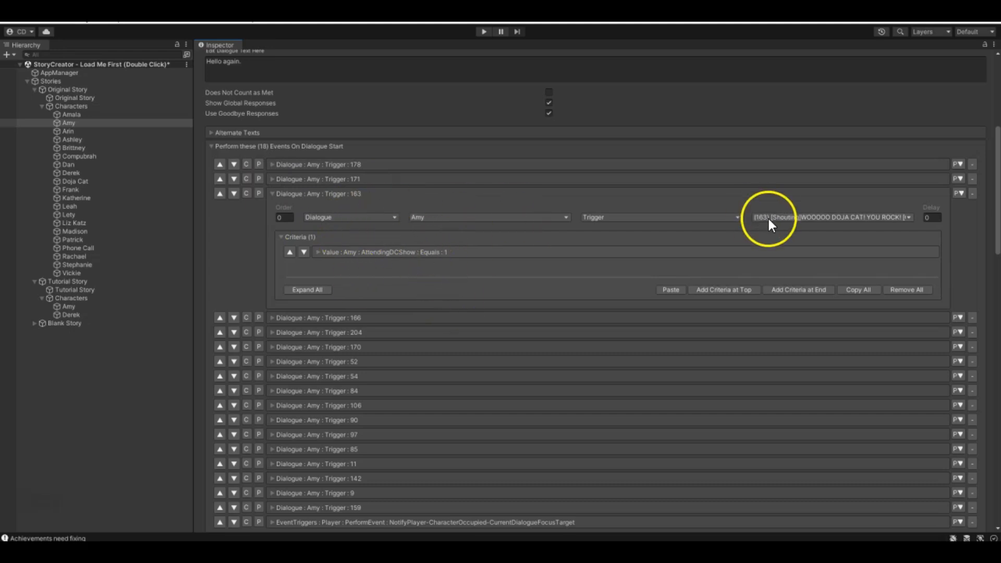
pyautogui.click(273, 194)
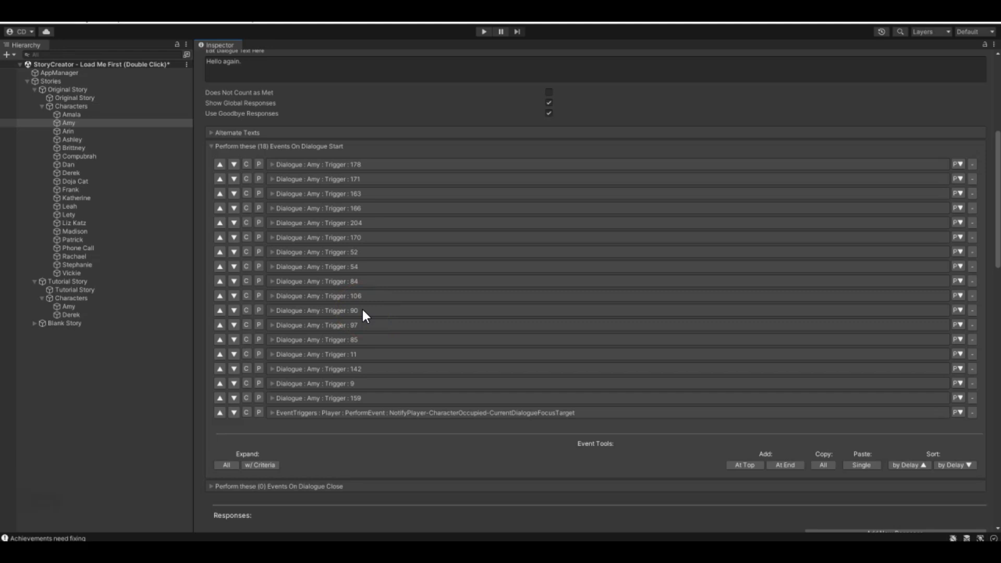
# - Look over the "Hello again." dialogue's start events and global responses, and collapse the start events section
pyautogui.scroll(-3, 301, 251)
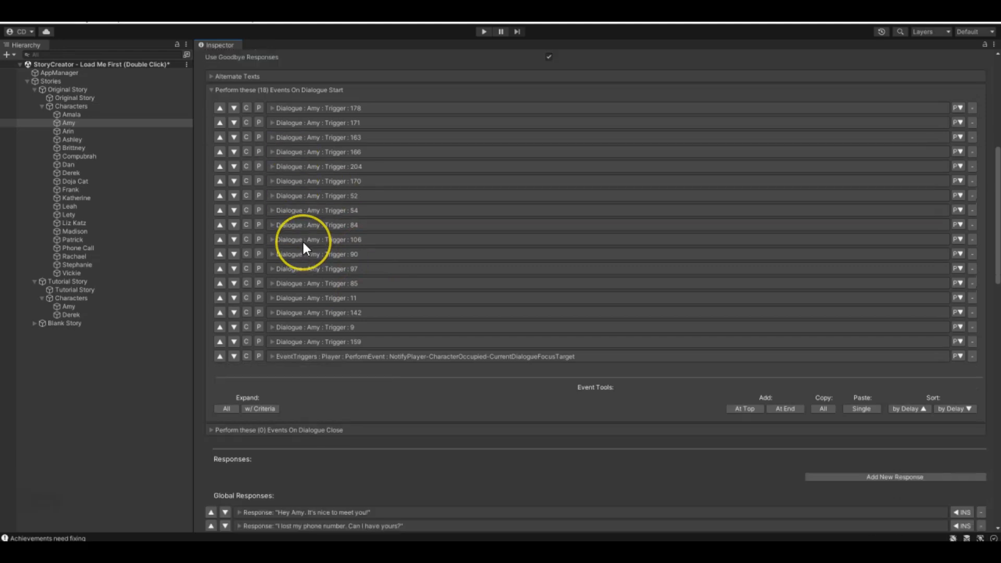
pyautogui.scroll(6, 264, 298)
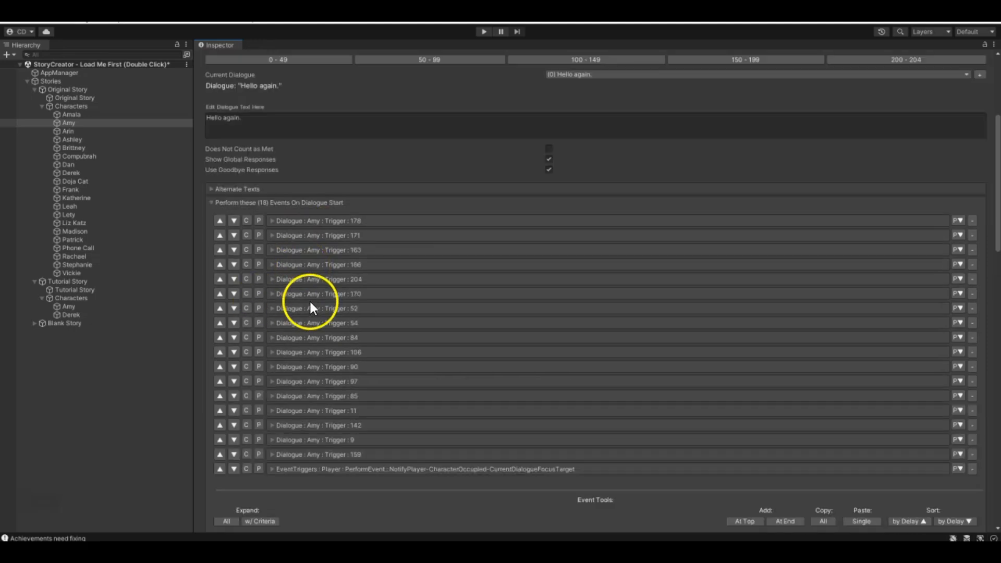
pyautogui.scroll(-20, 399, 443)
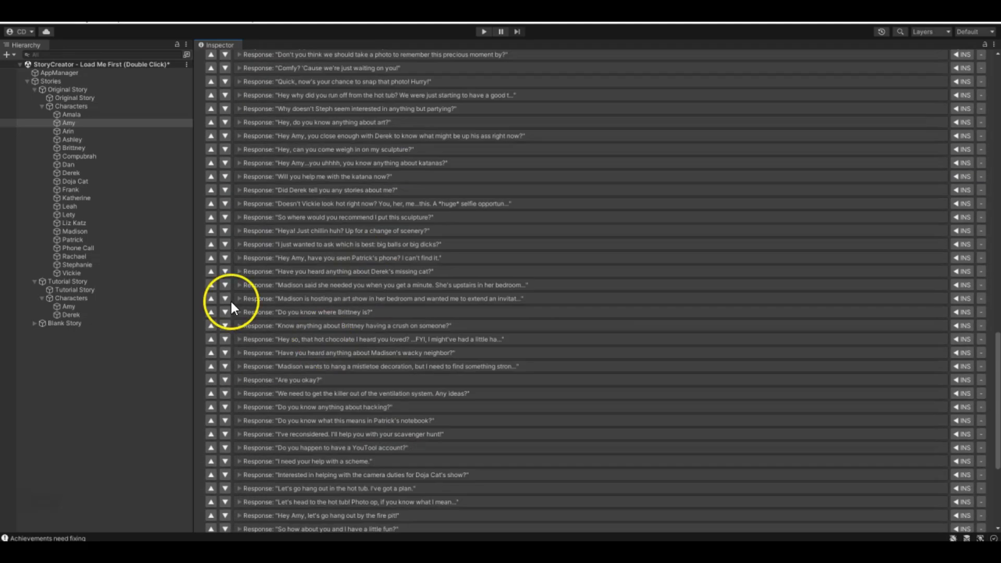
pyautogui.scroll(20, 379, 240)
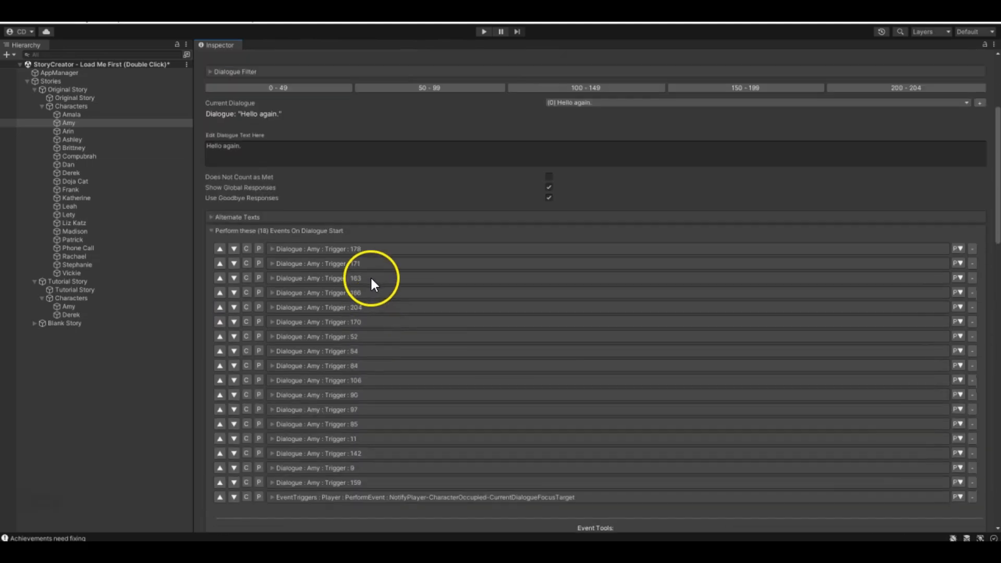
pyautogui.scroll(-4, 323, 303)
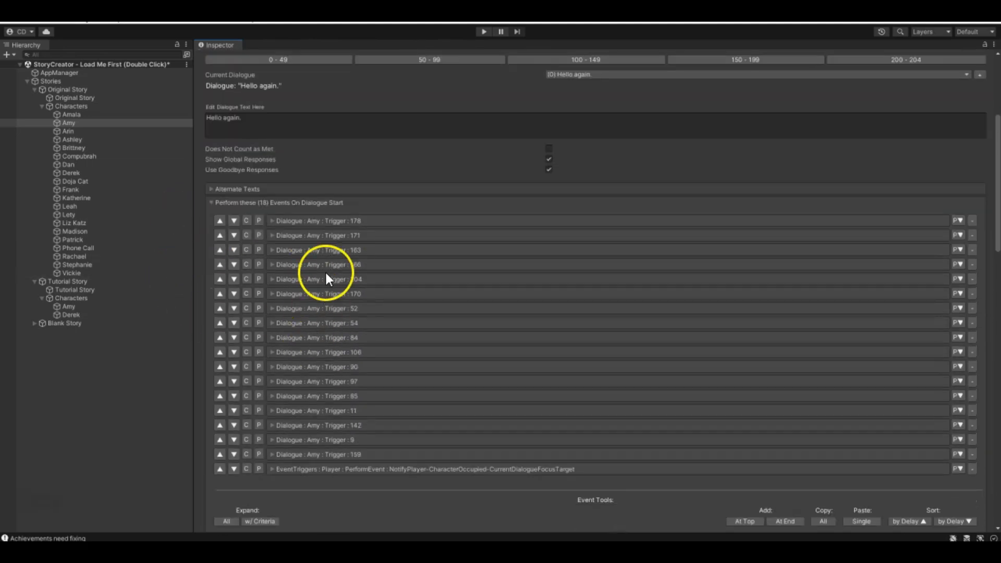
pyautogui.click(212, 205)
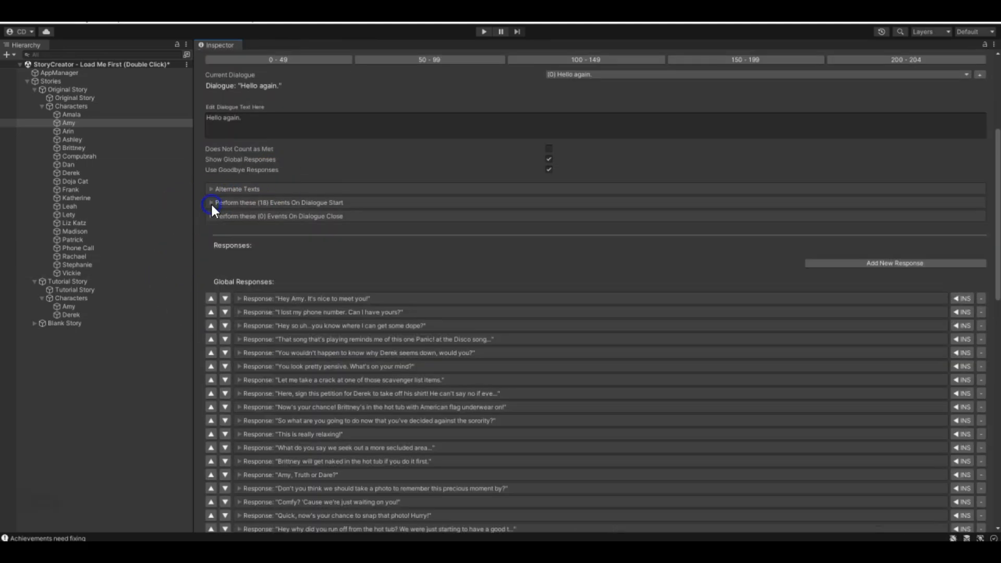
# - Select the Original Story's Derek, expand his default dialogue's start events and inspect the event starting The New Dude quest, collapsing it again
pyautogui.click(71, 172)
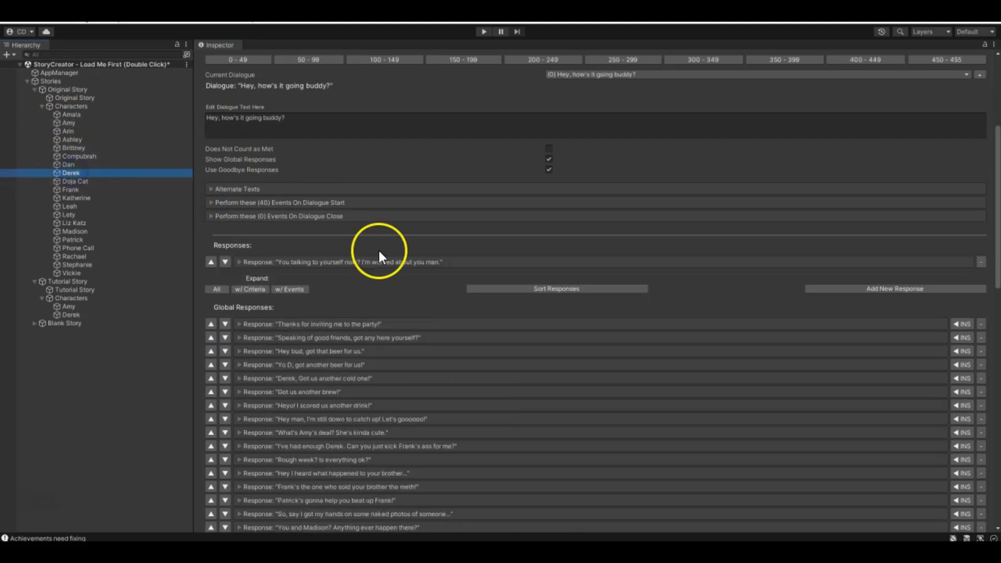
pyautogui.click(212, 202)
pyautogui.scroll(-13, 388, 281)
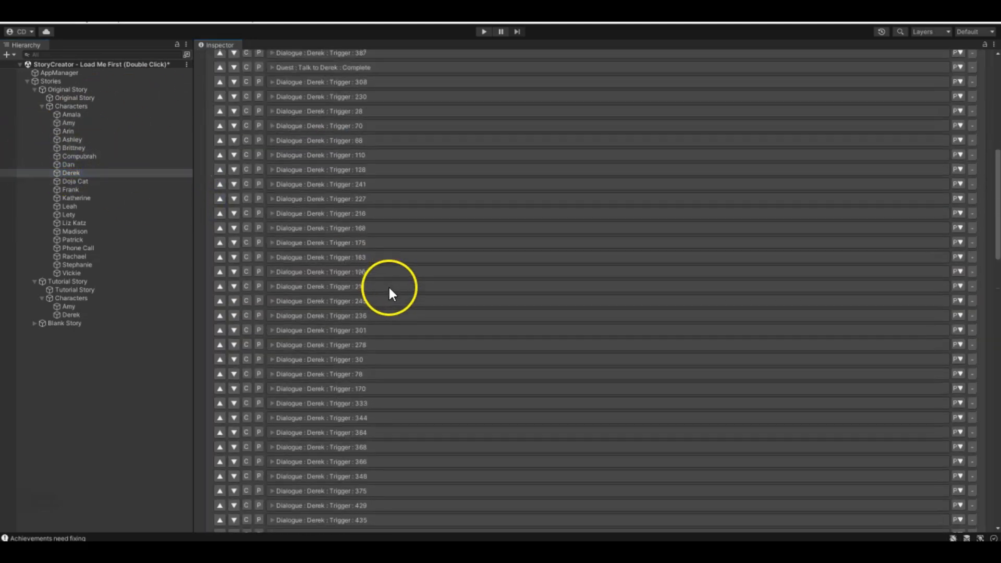
pyautogui.click(276, 395)
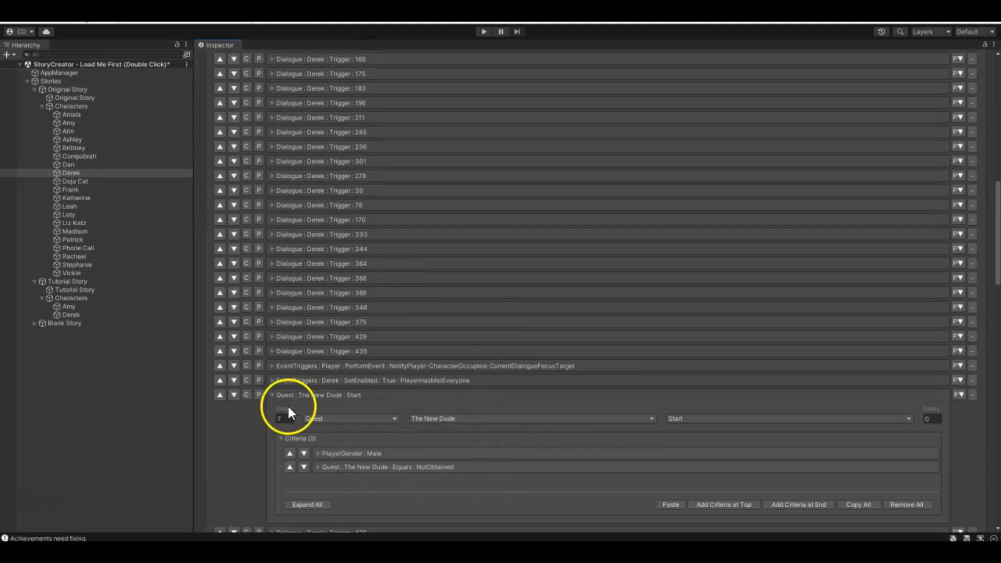
pyautogui.scroll(-2, 304, 415)
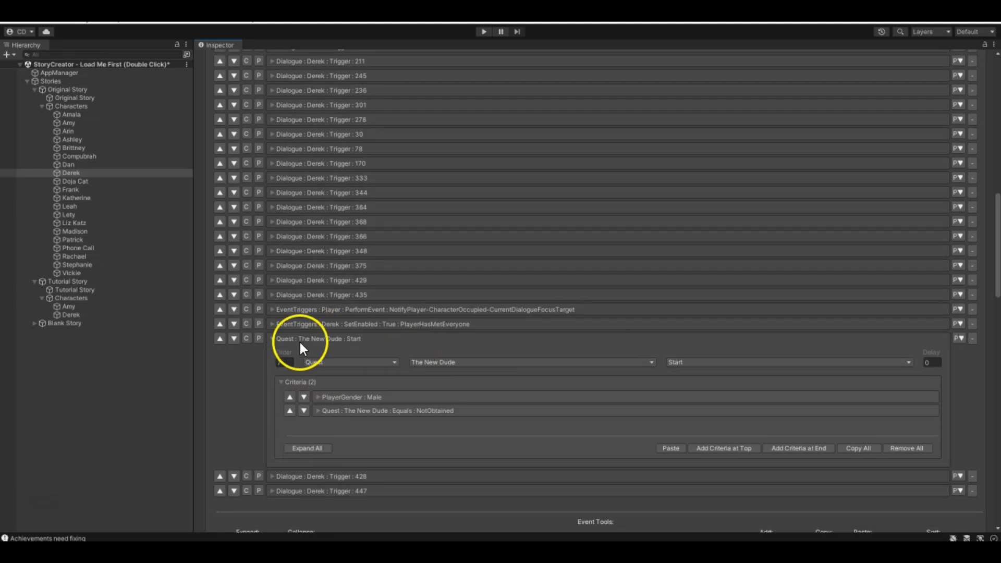
pyautogui.click(273, 339)
pyautogui.click(245, 342)
pyautogui.click(272, 339)
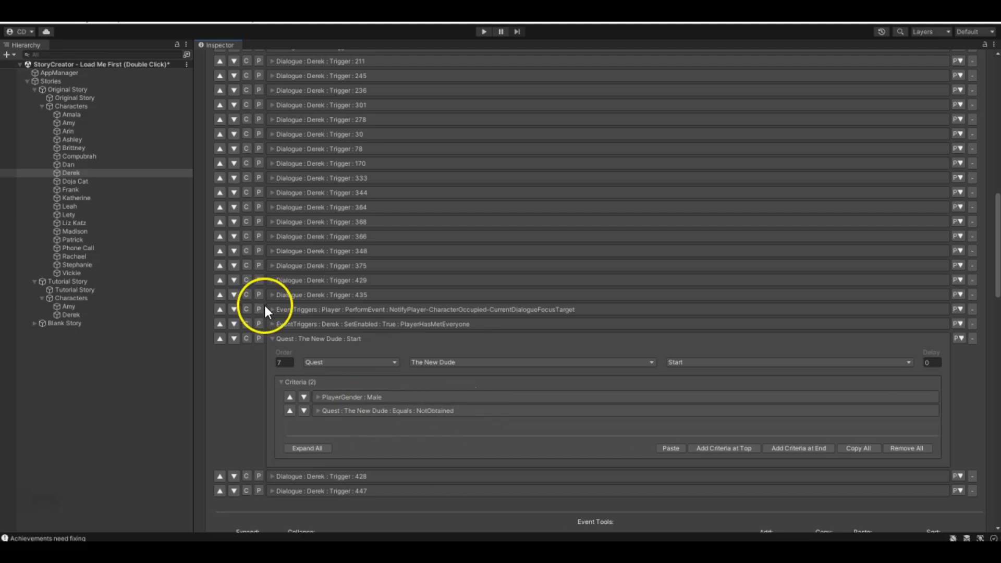
pyautogui.click(292, 341)
# - Look through the start events of Derek's "Hey, how's it going buddy?" dialogue and collapse the section
pyautogui.scroll(15, 503, 381)
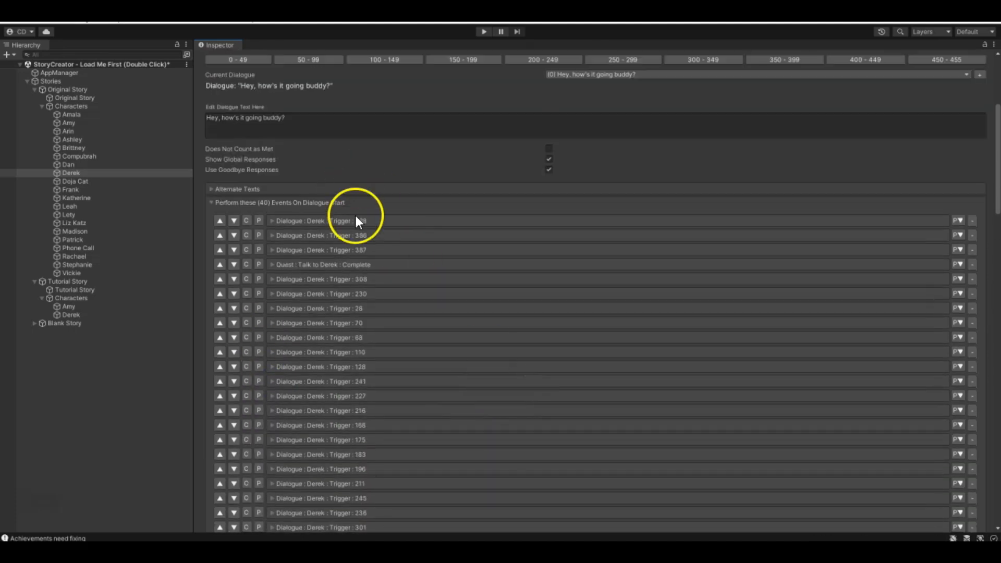
pyautogui.scroll(-3, 340, 364)
pyautogui.scroll(3, 333, 335)
pyautogui.scroll(-10, 322, 293)
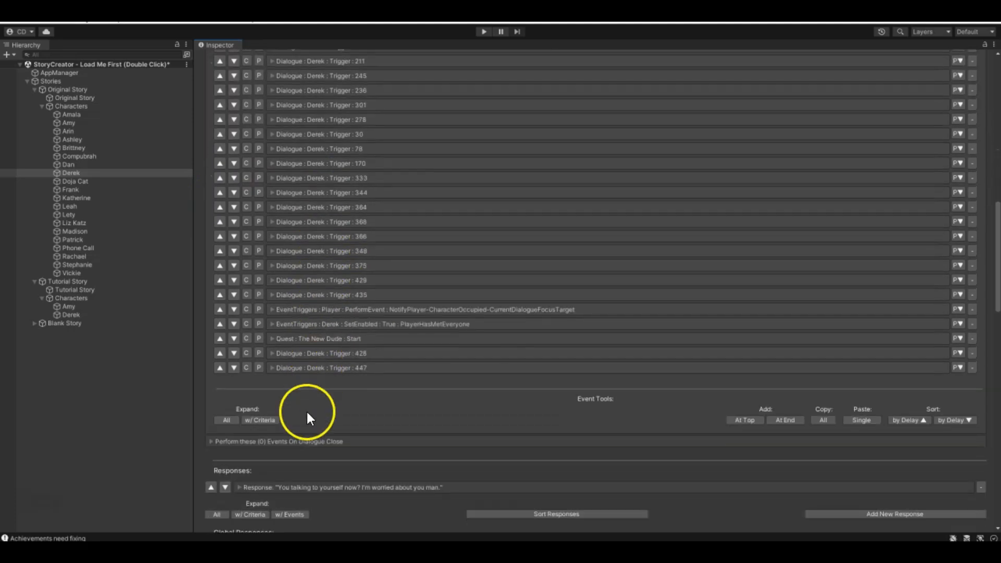
pyautogui.scroll(10, 281, 345)
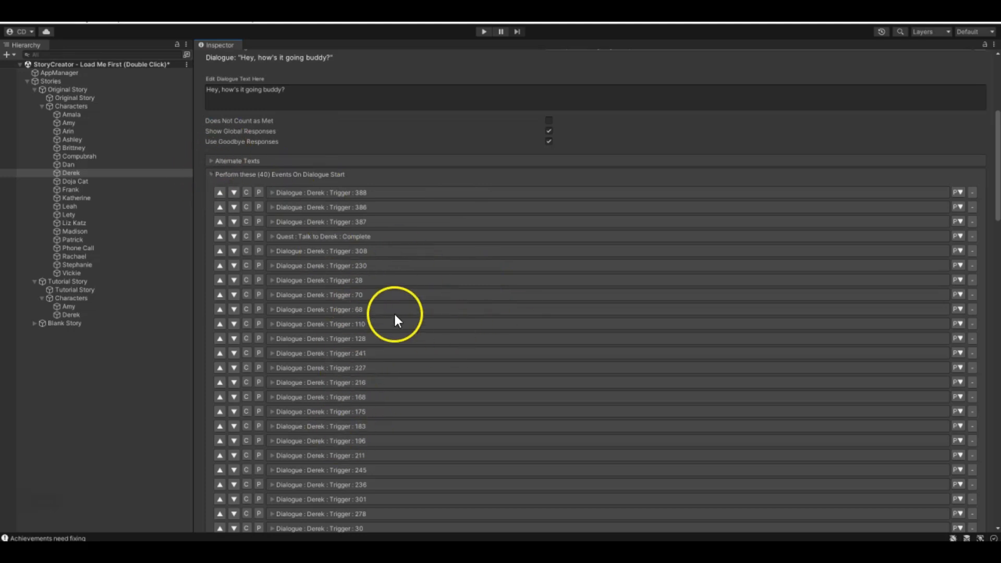
pyautogui.scroll(2, 399, 292)
pyautogui.click(211, 287)
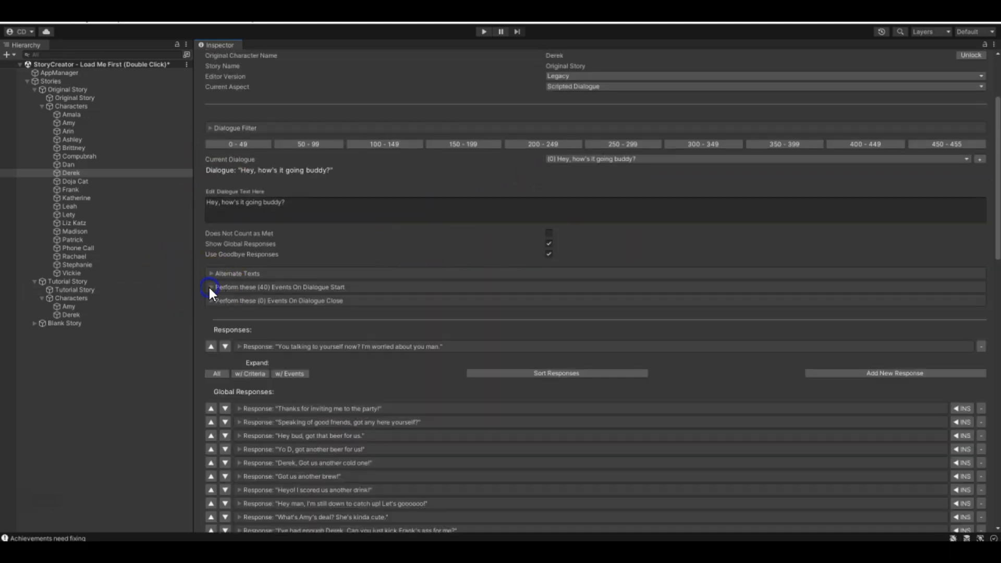
# - Collapse the Original Story, select the Tutorial Story's Amy and review the responses of her default dialogue
pyautogui.click(34, 90)
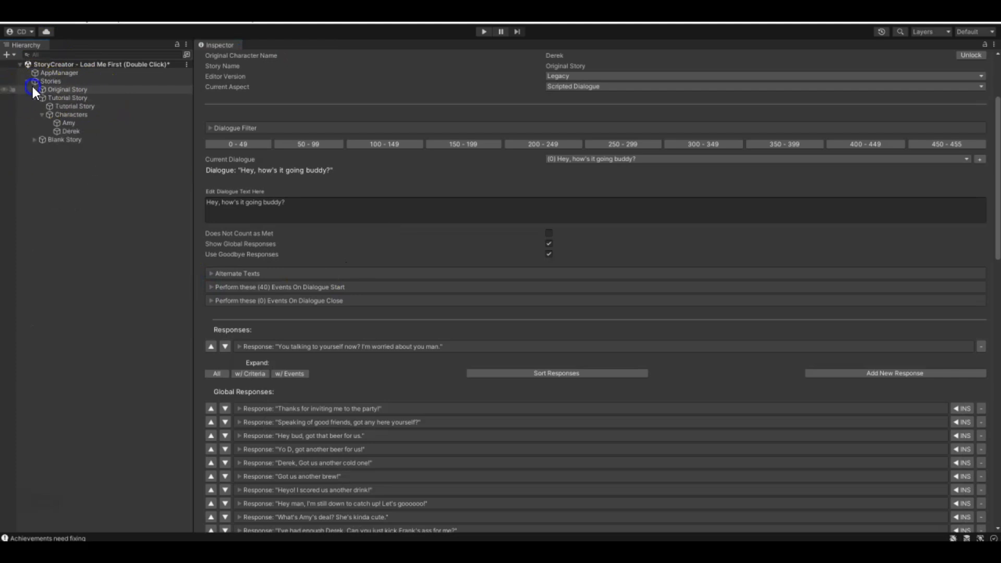
pyautogui.click(64, 124)
pyautogui.click(211, 274)
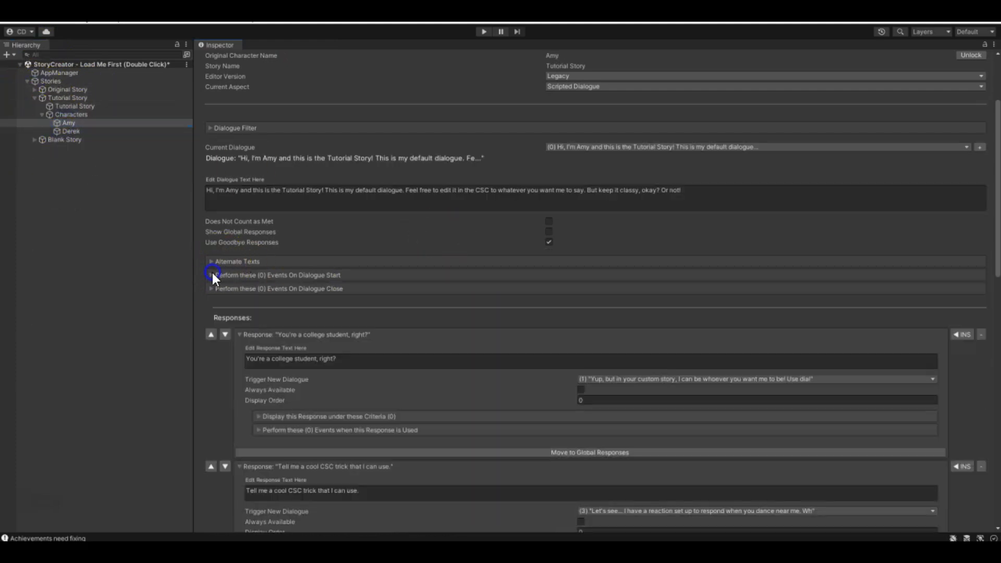
pyautogui.scroll(-3, 224, 271)
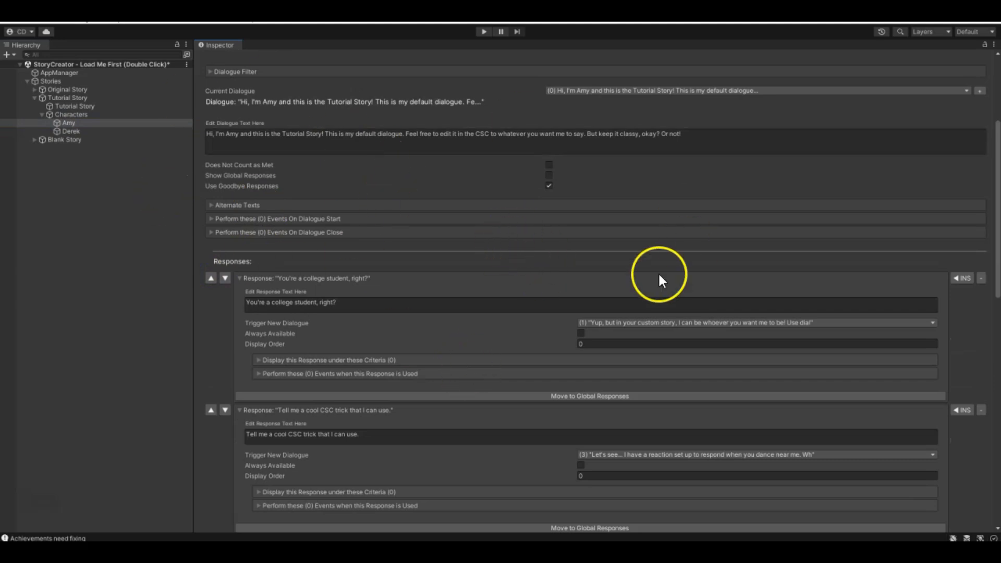
pyautogui.scroll(-3, 323, 286)
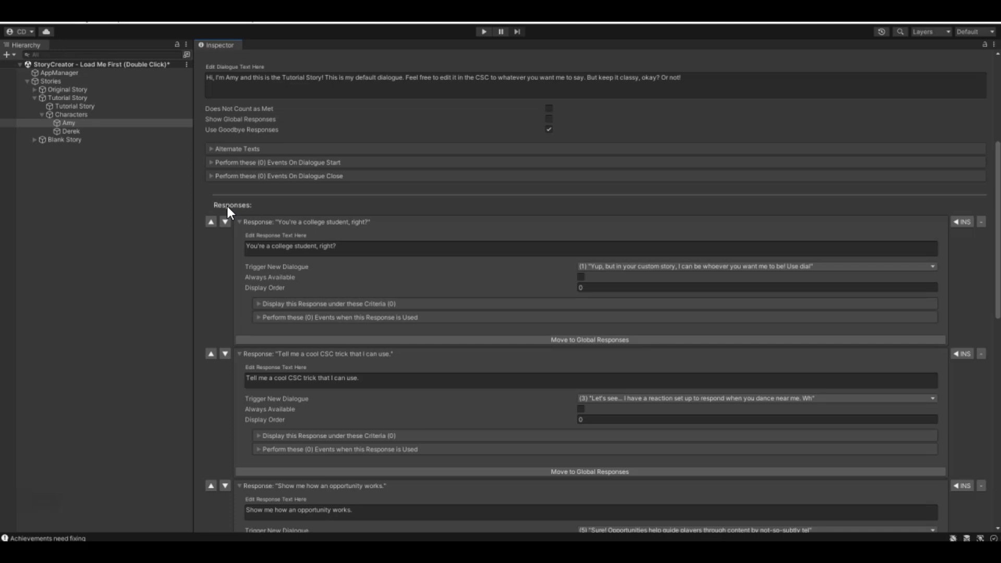
pyautogui.scroll(-7, 228, 292)
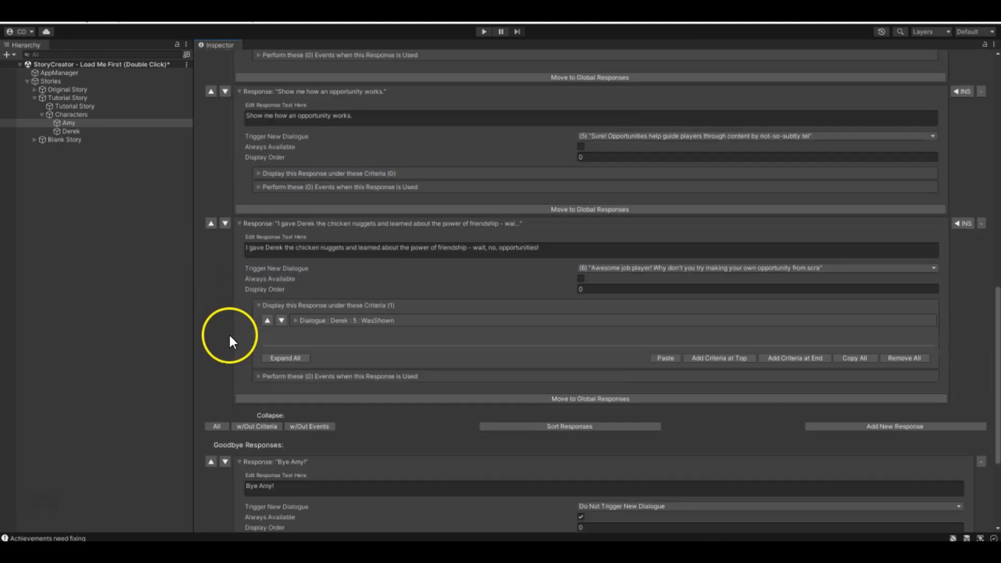
pyautogui.scroll(8, 417, 245)
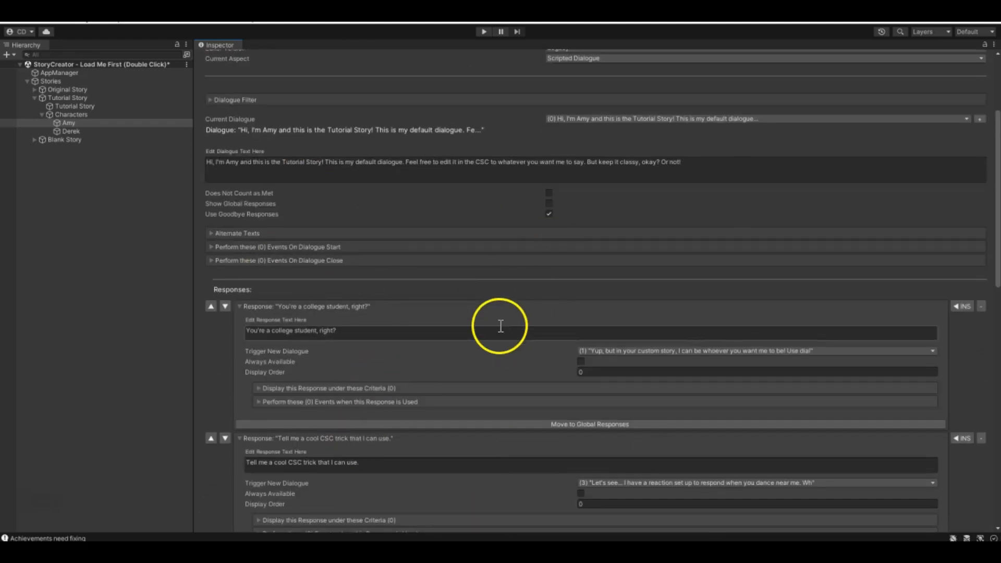
# - Collapse all responses of Amy's default dialogue and the "Bye Amy!" goodbye response
pyautogui.scroll(-8, 477, 334)
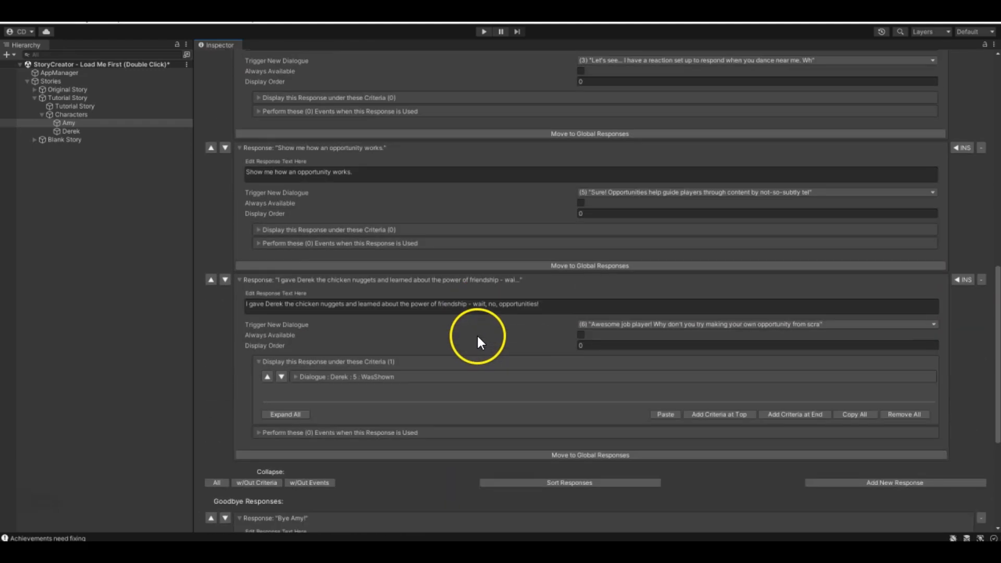
pyautogui.click(216, 483)
pyautogui.scroll(2, 279, 409)
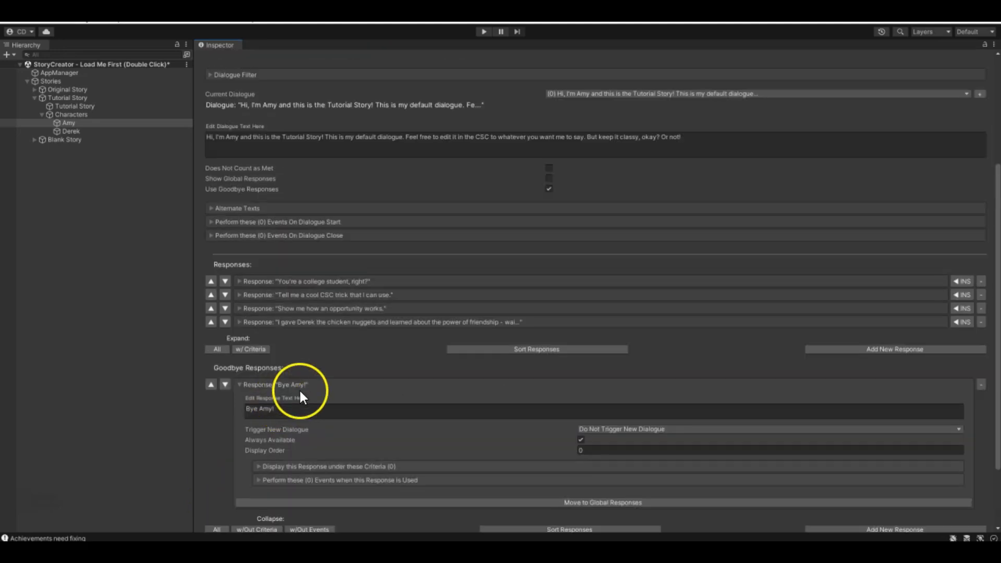
pyautogui.click(238, 385)
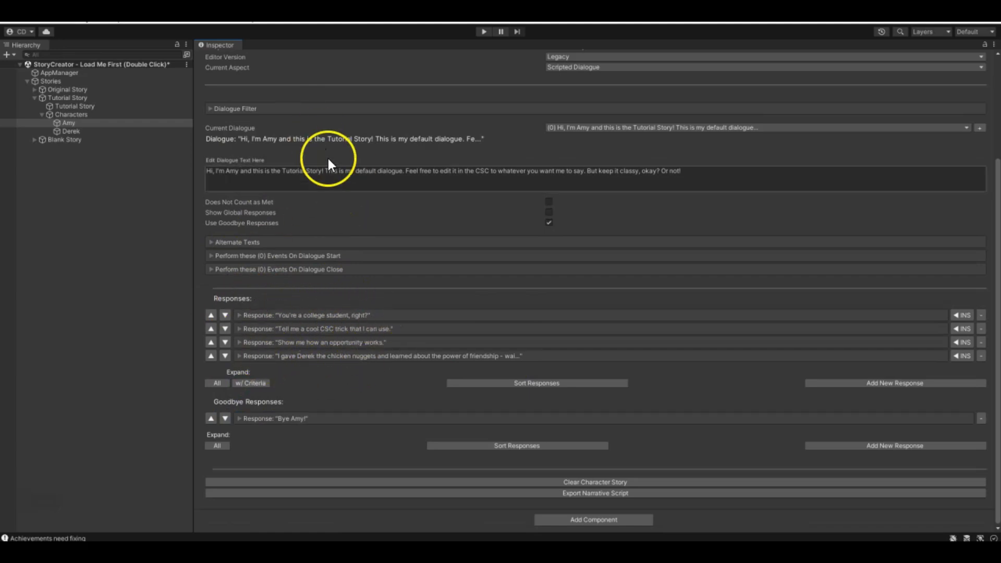
# - View the list of Amy's dialogues in the Tutorial Story and keep her default dialogue selected
pyautogui.click(552, 128)
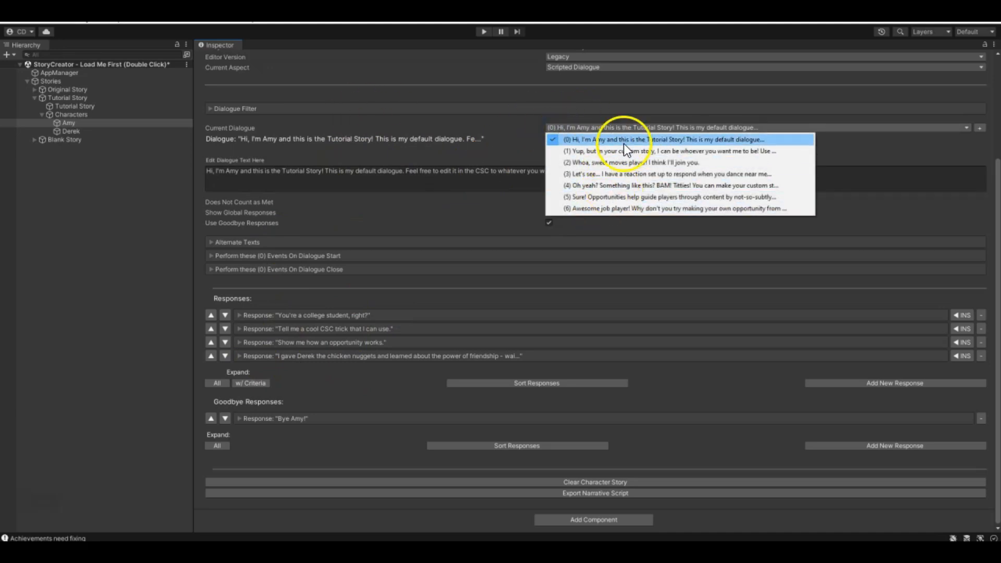
pyautogui.click(504, 128)
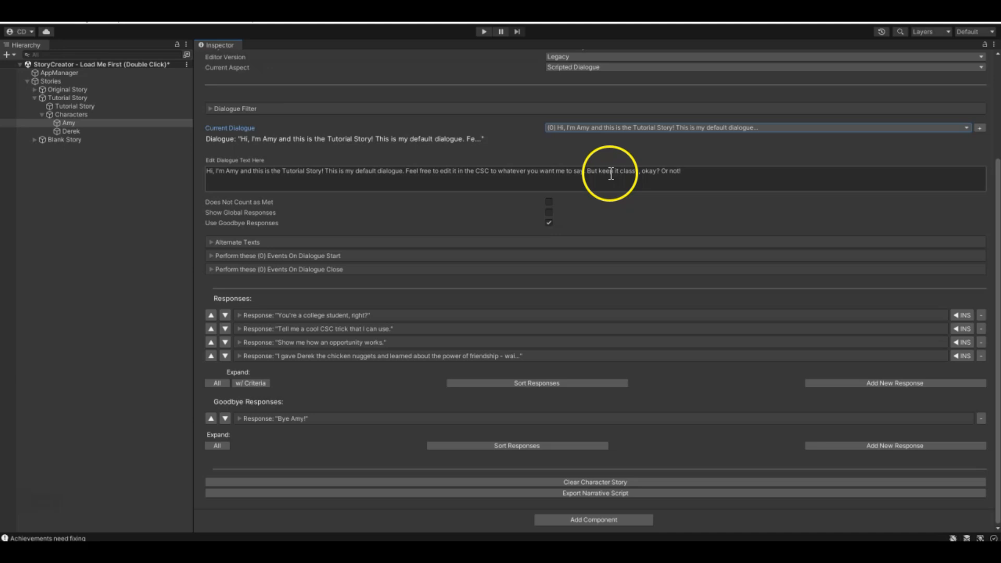
# - Inspect the "Tell me a cool CSC trick that I can use." response, collapse it and expand "You're a college student, right?"
pyautogui.click(240, 329)
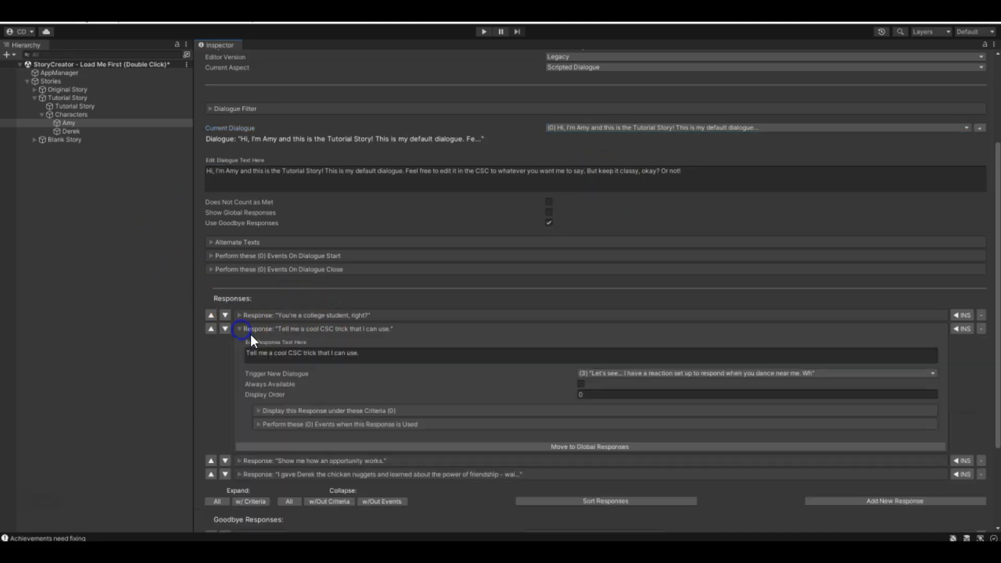
pyautogui.click(237, 327)
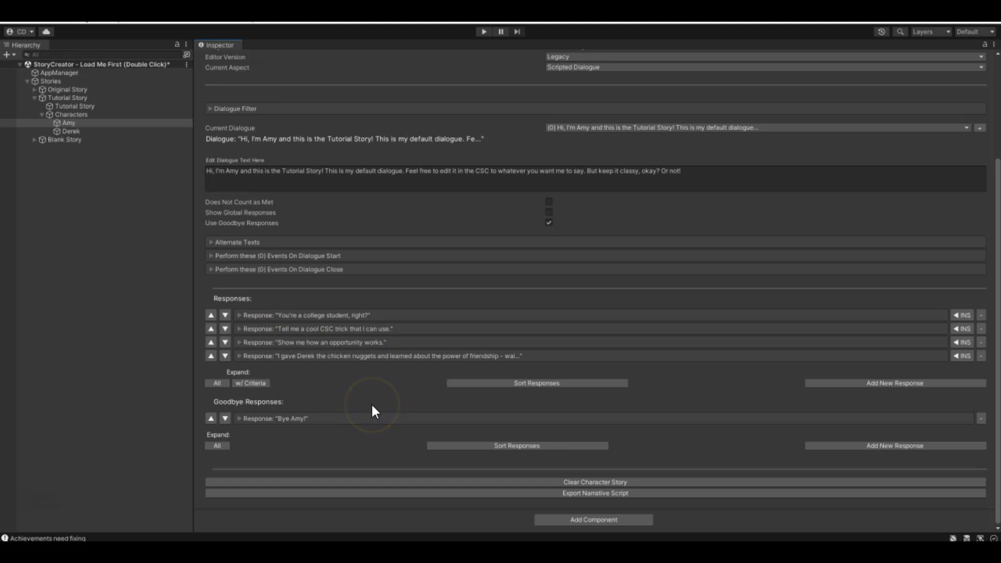
pyautogui.click(239, 315)
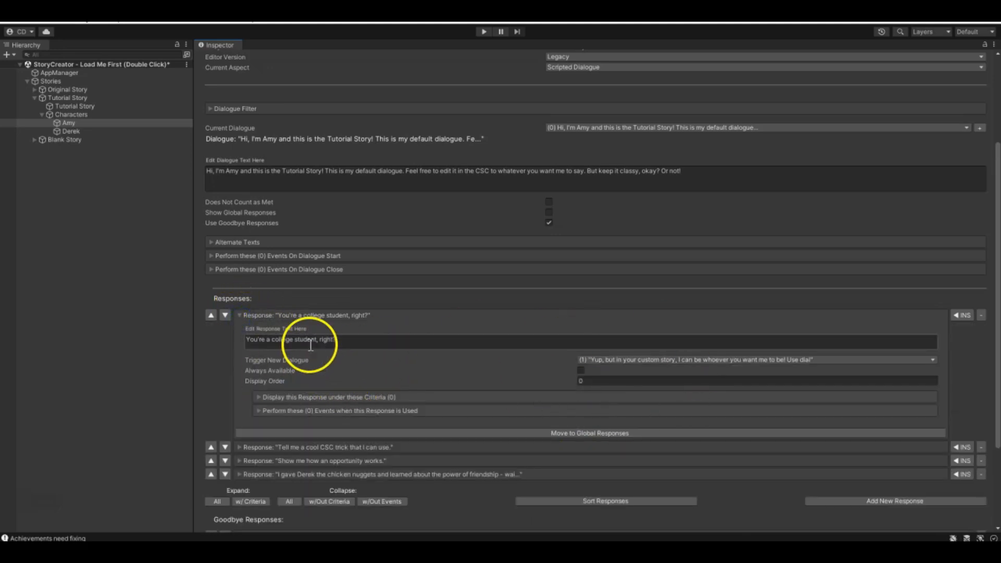
# - Move the "You're a college student, right?" response to Amy's global responses, enable Show Global Responses on her default dialogue, and collapse that response
pyautogui.click(610, 433)
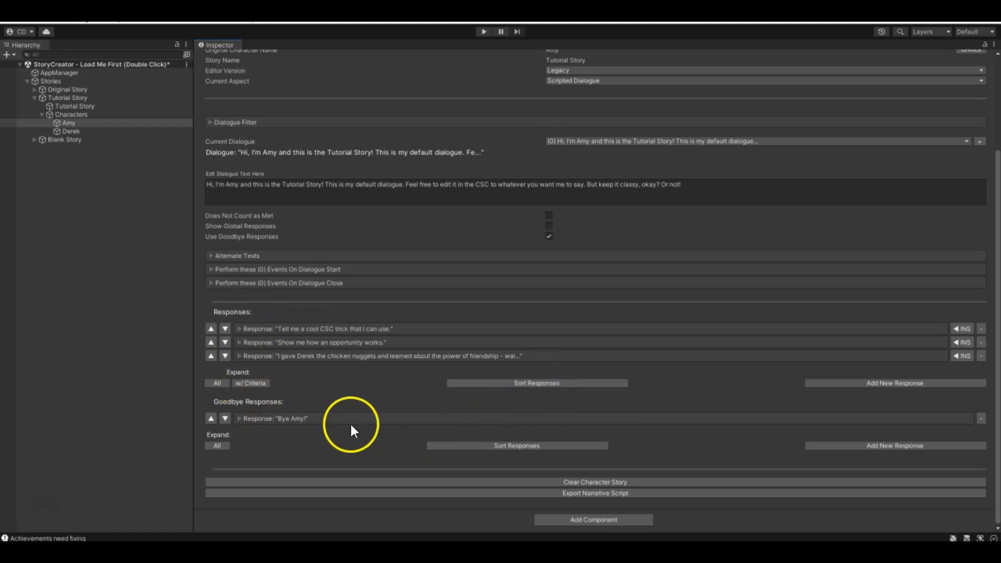
pyautogui.click(239, 329)
pyautogui.click(239, 328)
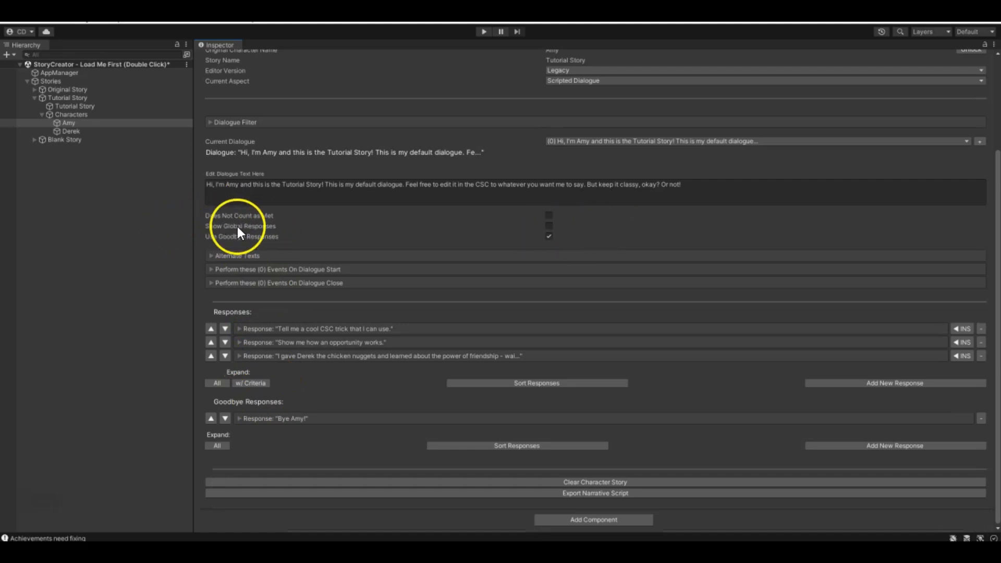
pyautogui.click(549, 227)
pyautogui.scroll(-5, 264, 381)
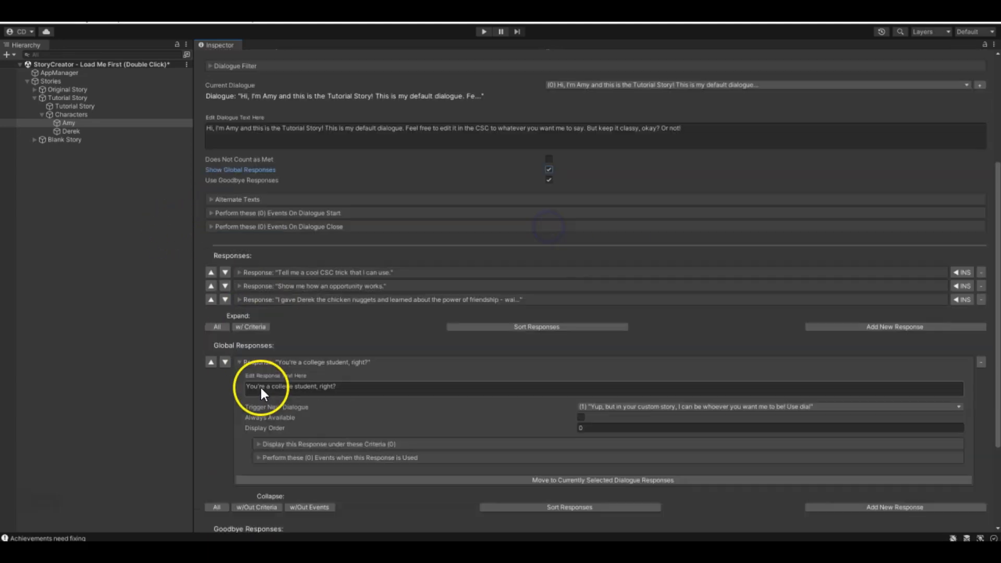
pyautogui.click(239, 249)
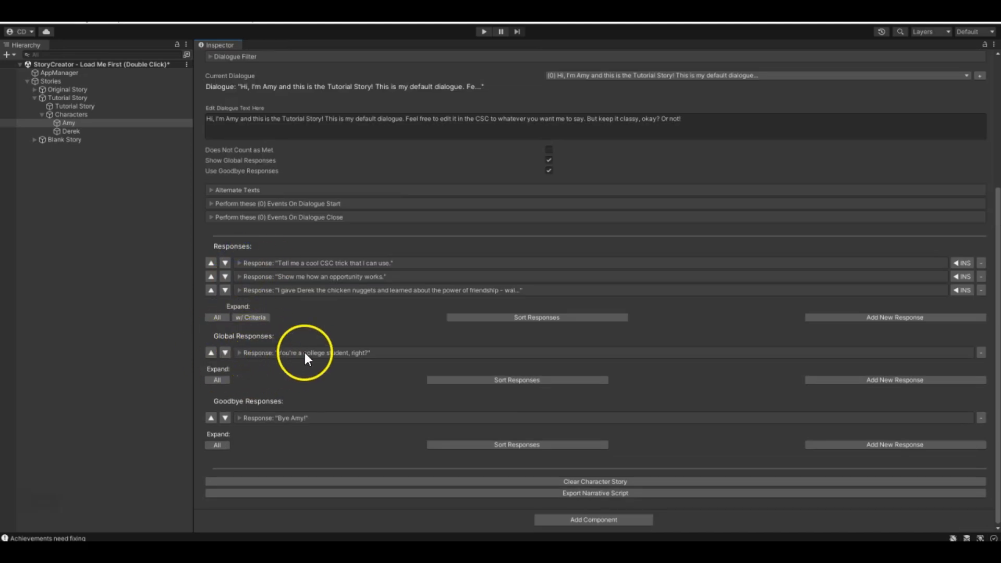
pyautogui.scroll(3, 304, 353)
pyautogui.scroll(-2, 273, 417)
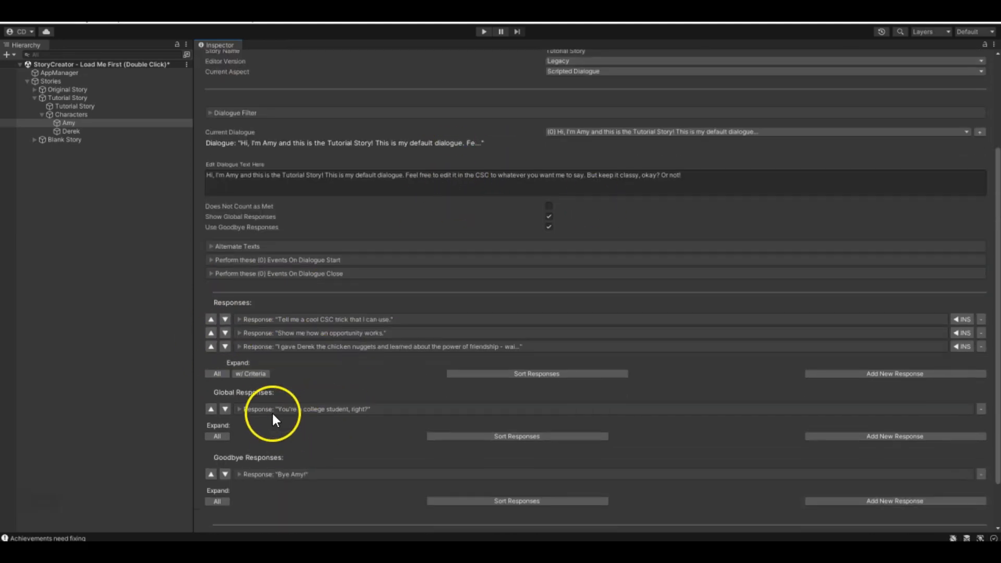
# - Switch to Amy's dialogue (1) "Yup, but in your custom story..." and enable Show Global Responses for it
pyautogui.click(552, 132)
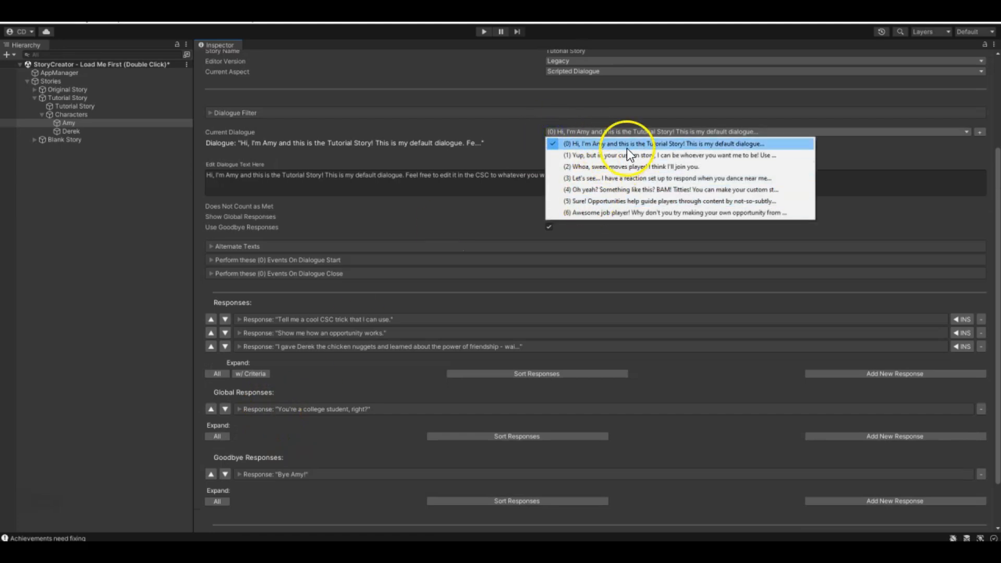
pyautogui.click(598, 159)
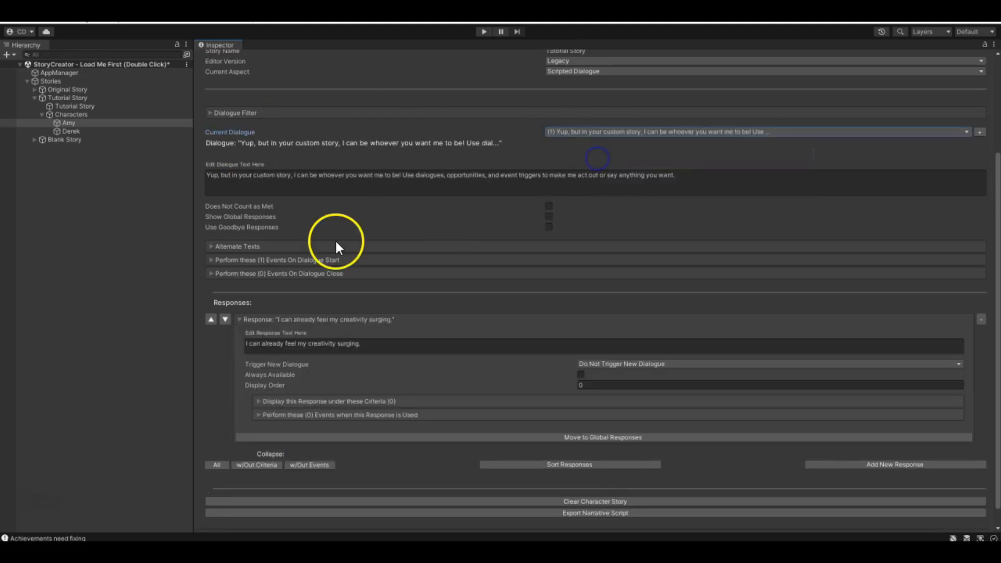
pyautogui.click(550, 217)
pyautogui.scroll(-2, 301, 325)
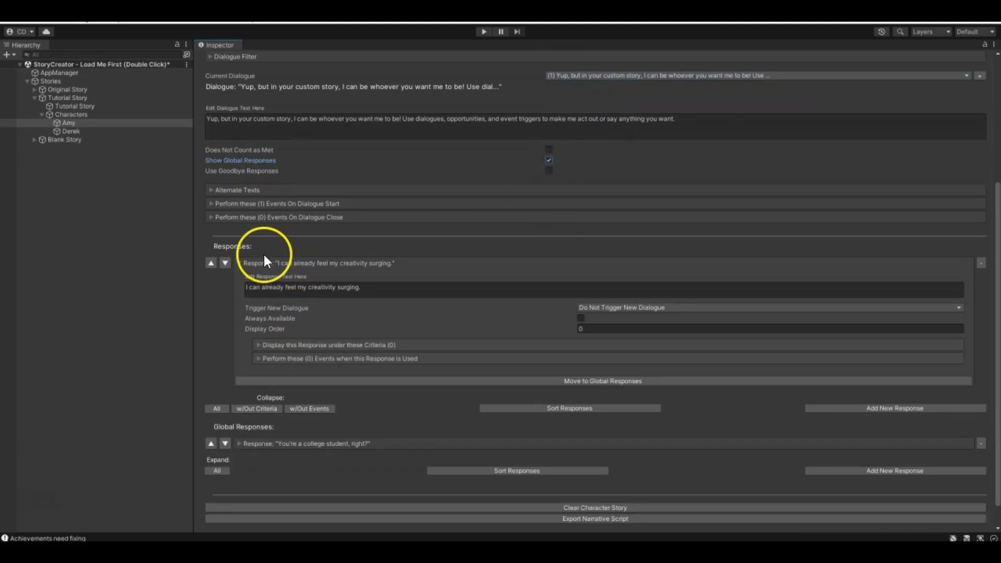
pyautogui.scroll(1, 329, 290)
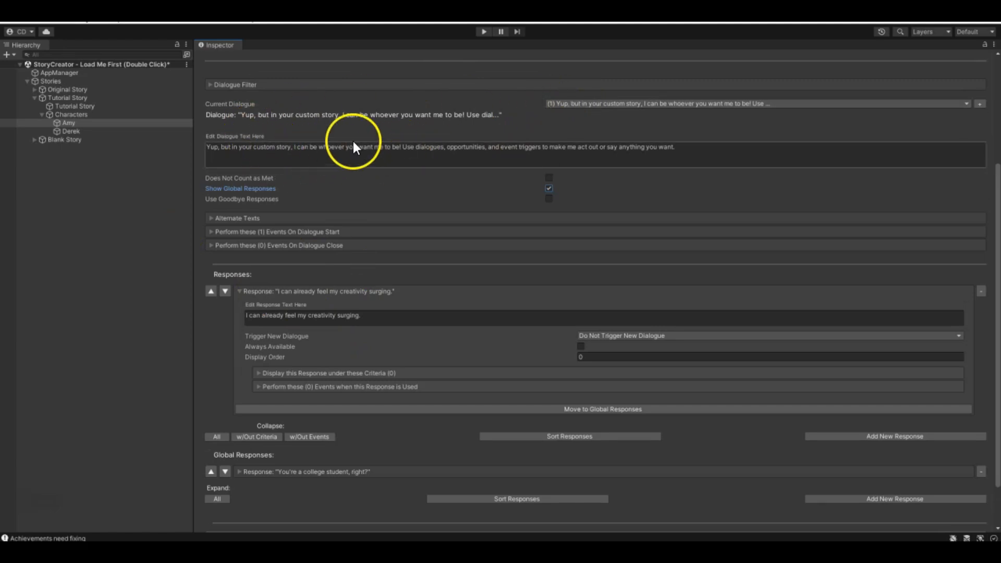
pyautogui.scroll(-1, 398, 318)
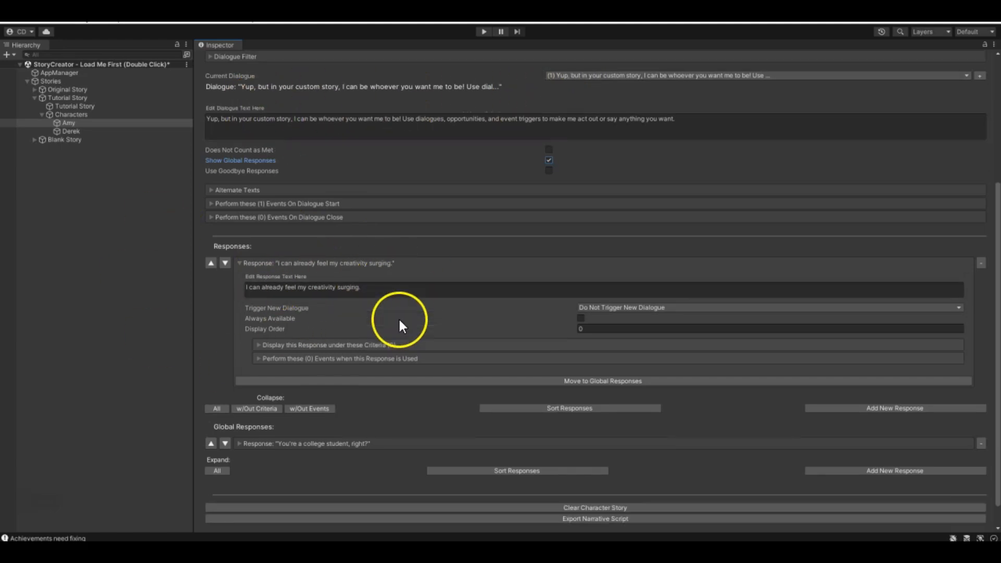
# - Inspect the global response "You're a college student, right?" from dialogue (1), then collapse it and review the dialogue's response lists
pyautogui.click(238, 443)
pyautogui.scroll(-3, 248, 425)
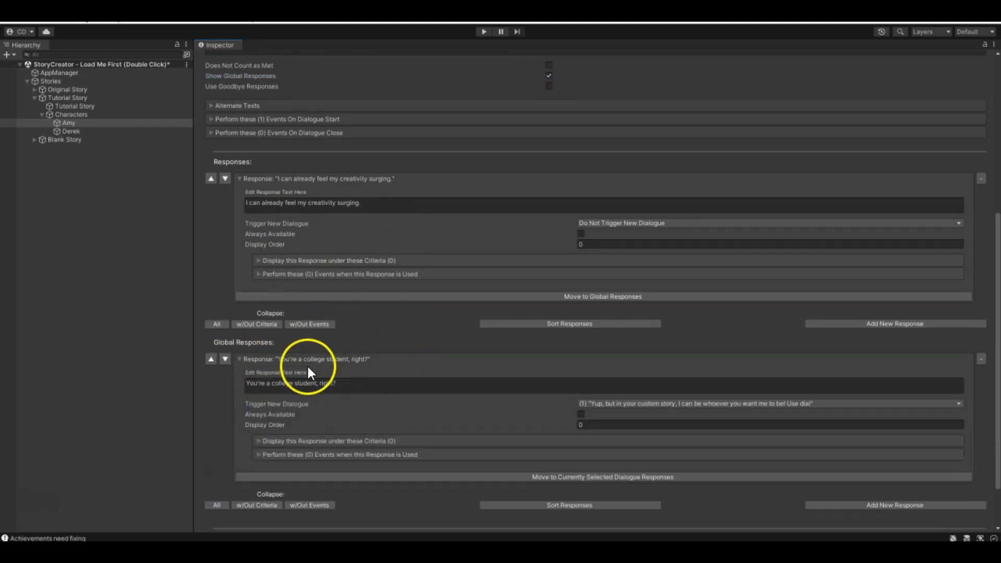
pyautogui.scroll(5, 333, 386)
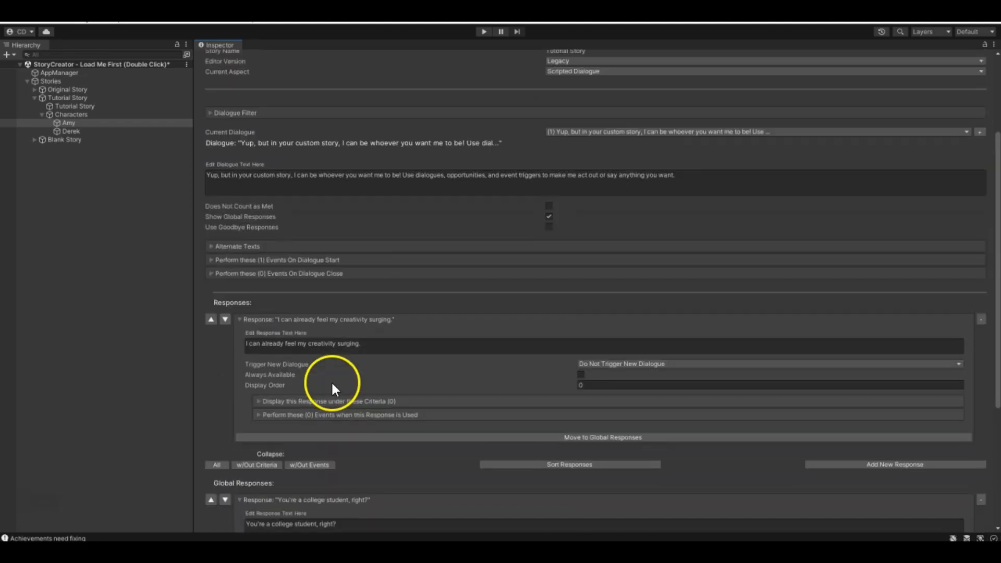
pyautogui.click(245, 500)
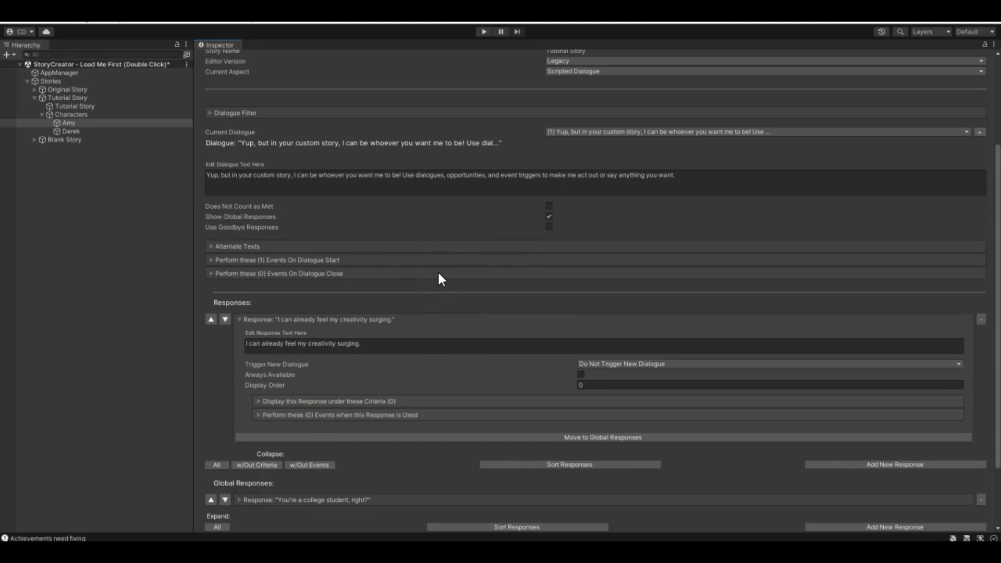
pyautogui.scroll(-2, 469, 273)
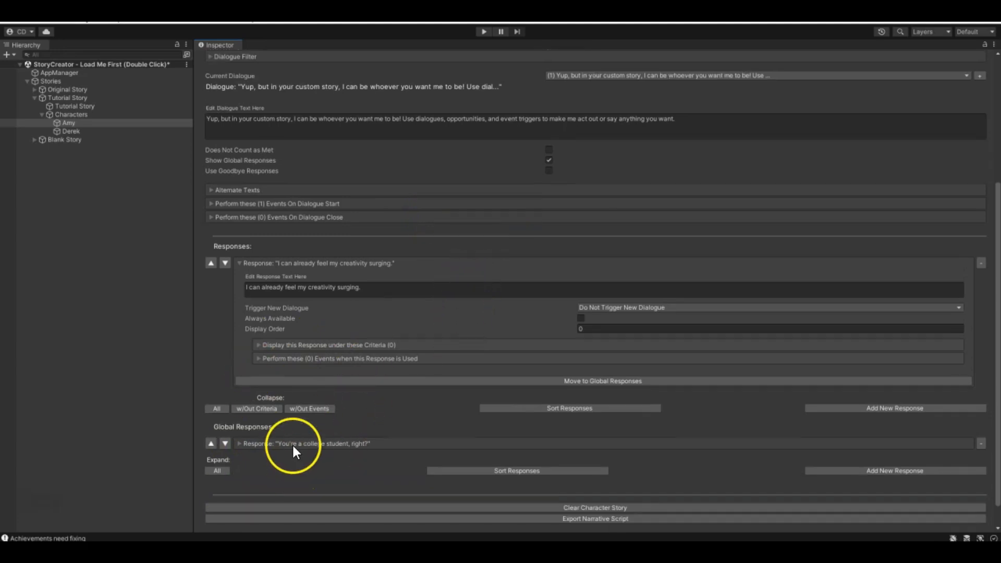
pyautogui.scroll(2, 296, 444)
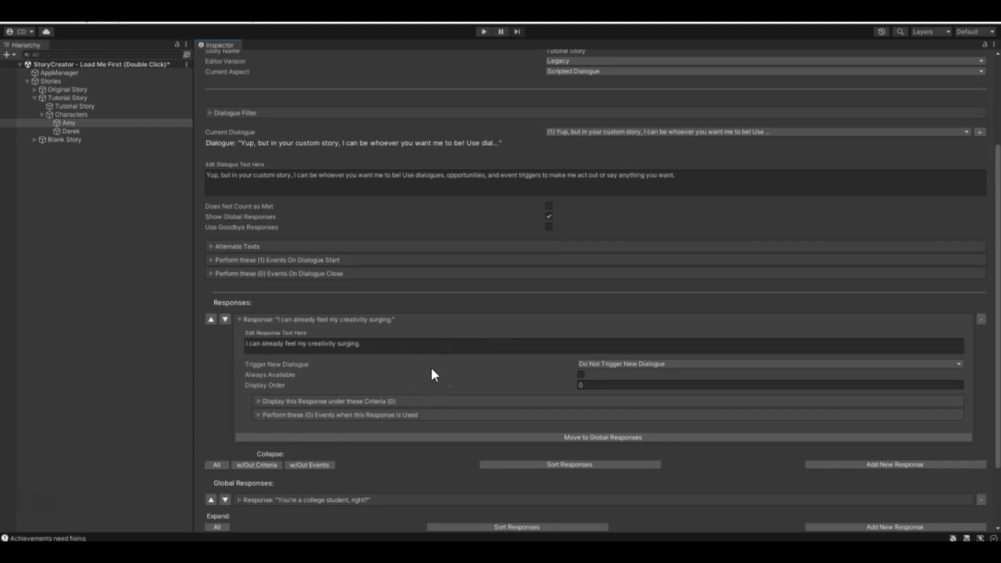
pyautogui.scroll(-3, 434, 370)
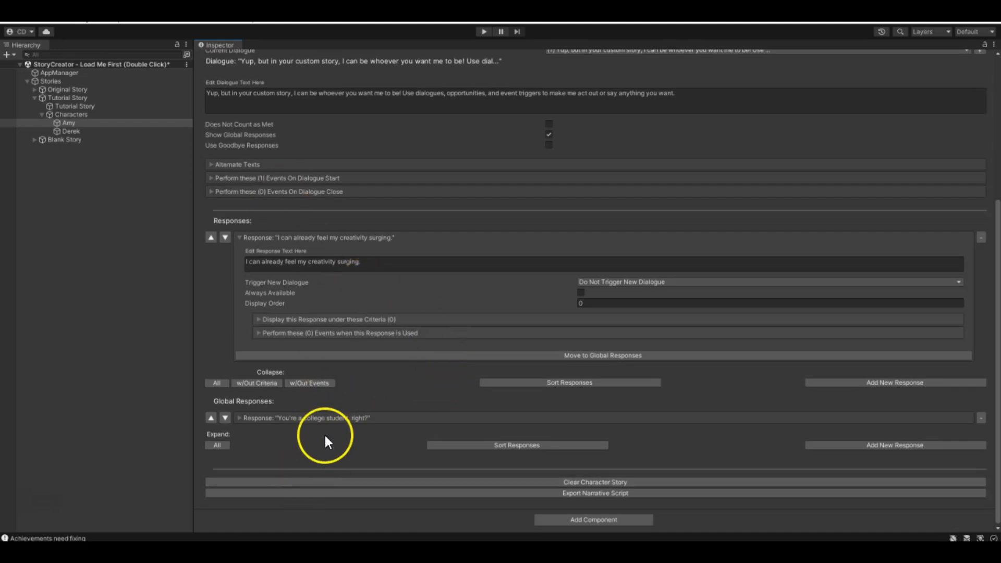
pyautogui.scroll(4, 324, 433)
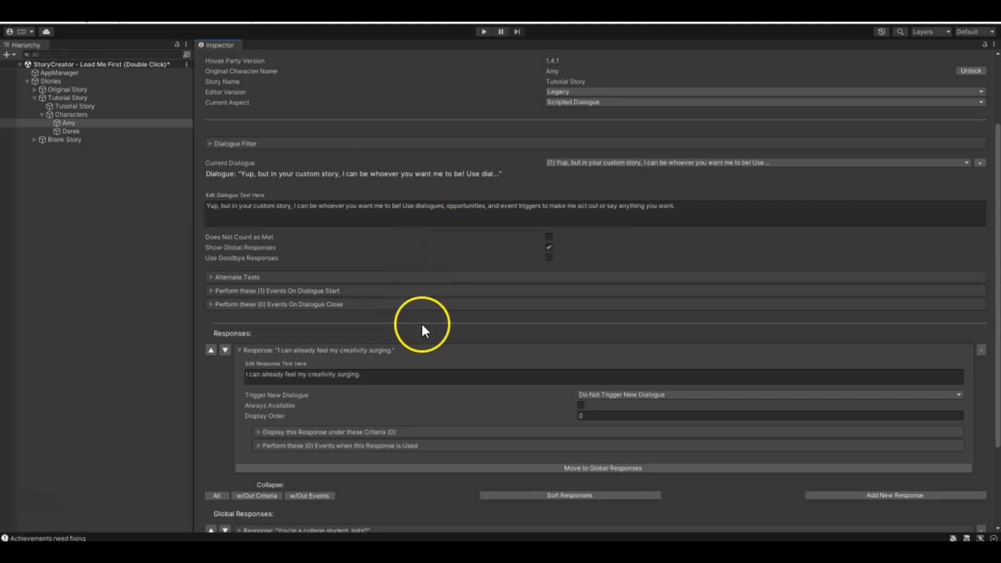
# - Disable Show Global Responses for Amy's dialogue (1) and review its remaining settings
pyautogui.click(548, 247)
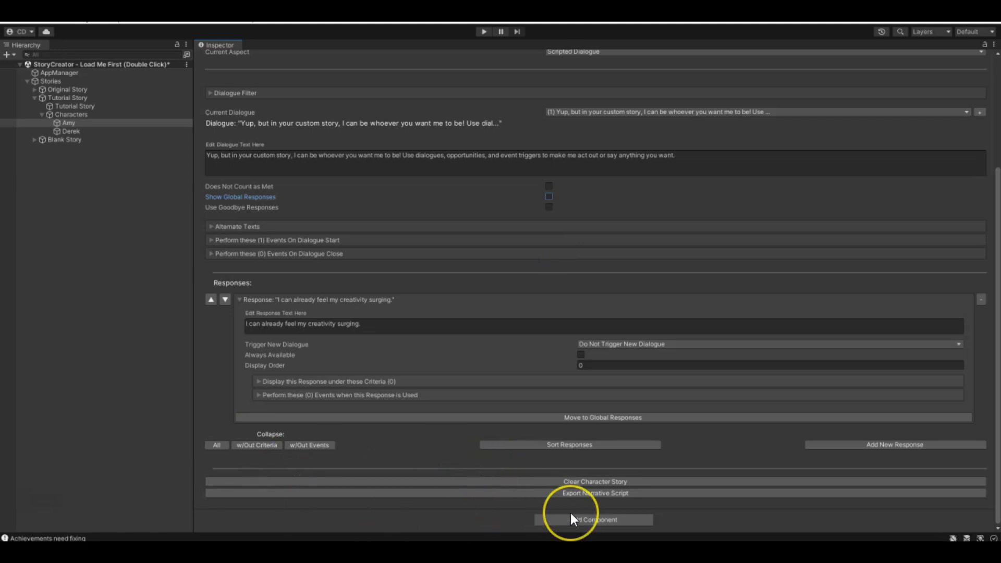
pyautogui.scroll(4, 641, 339)
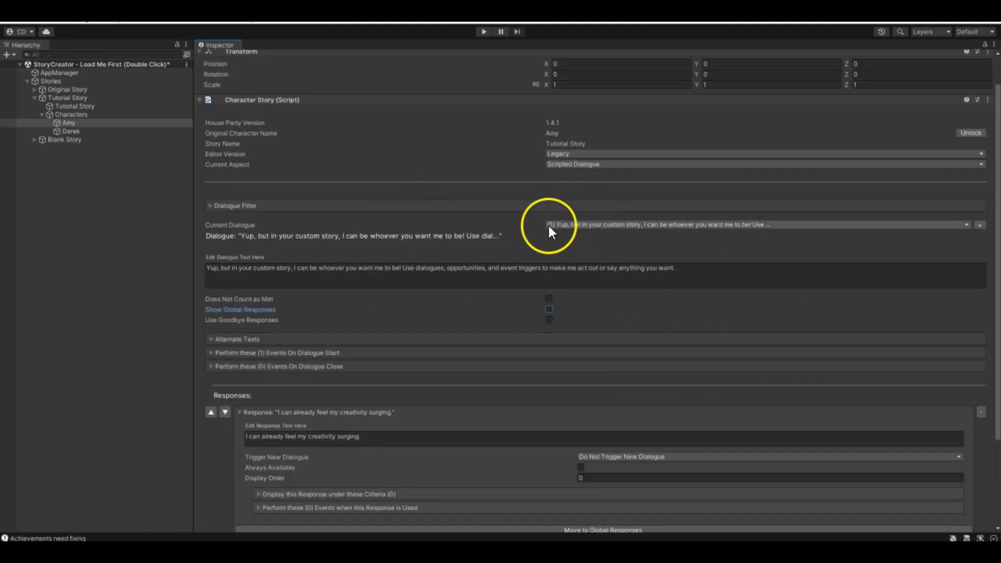
pyautogui.scroll(-3, 548, 226)
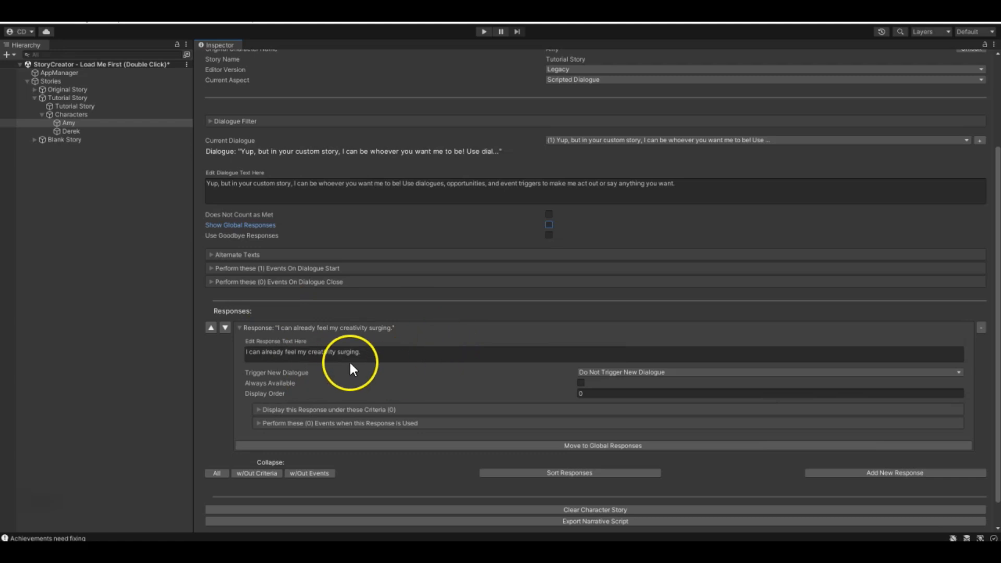
# - Switch back to Amy's default dialogue (0) and try toggling its Use Goodbye Responses option
pyautogui.click(554, 141)
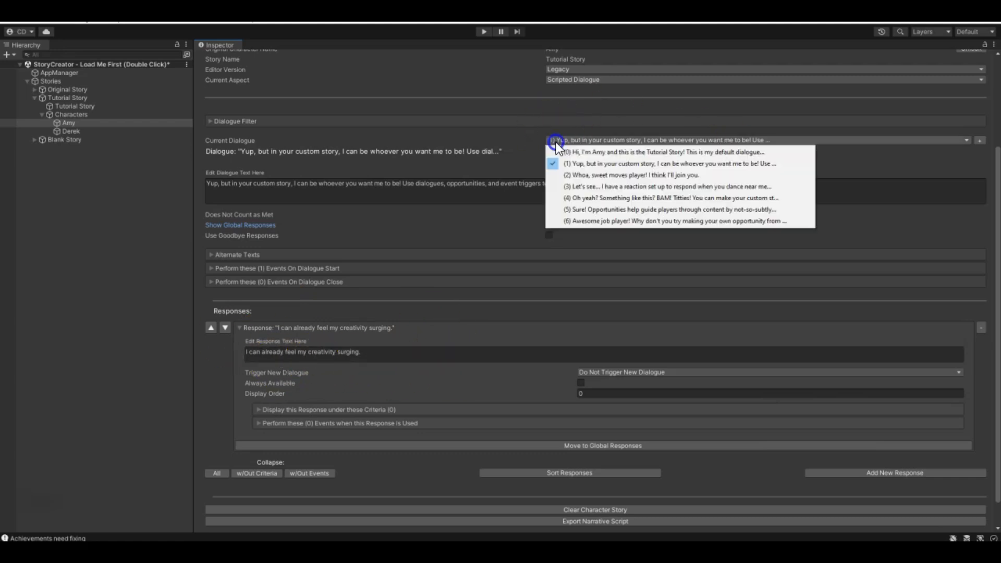
pyautogui.click(561, 150)
pyautogui.scroll(-3, 307, 369)
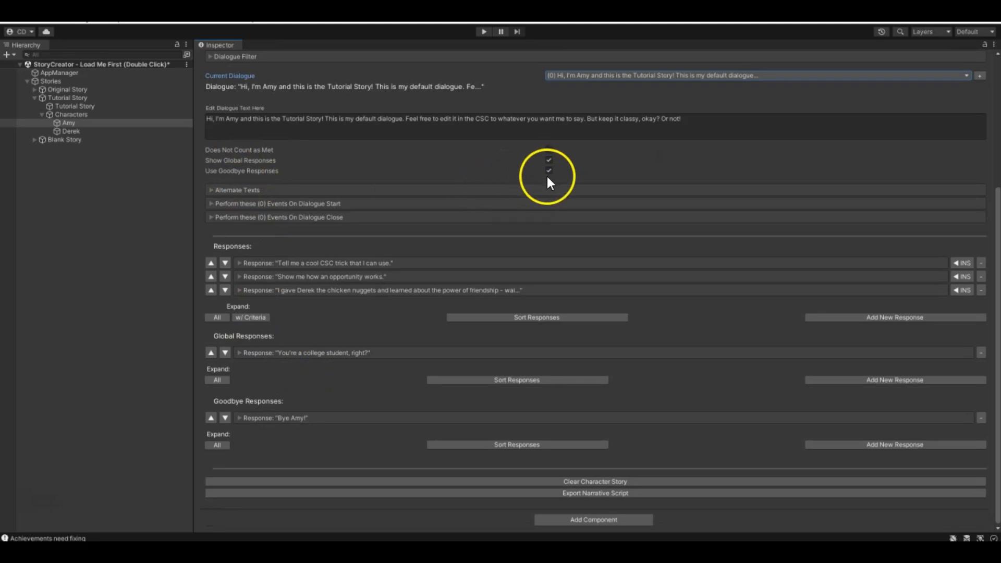
pyautogui.scroll(3, 548, 182)
pyautogui.click(549, 236)
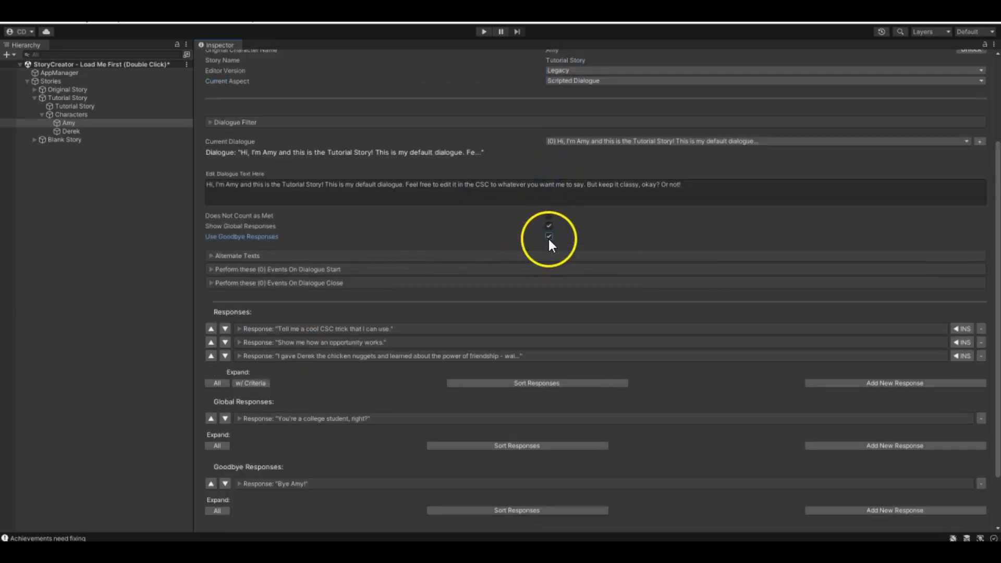
# - Expand the "Bye Amy!" goodbye response to examine its settings
pyautogui.scroll(-3, 548, 238)
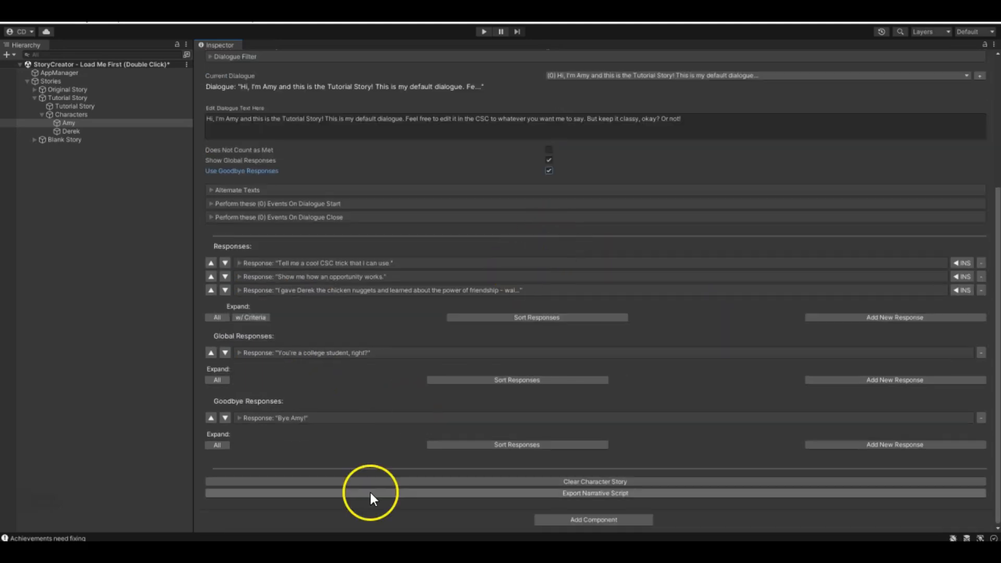
pyautogui.click(246, 417)
pyautogui.scroll(-5, 656, 306)
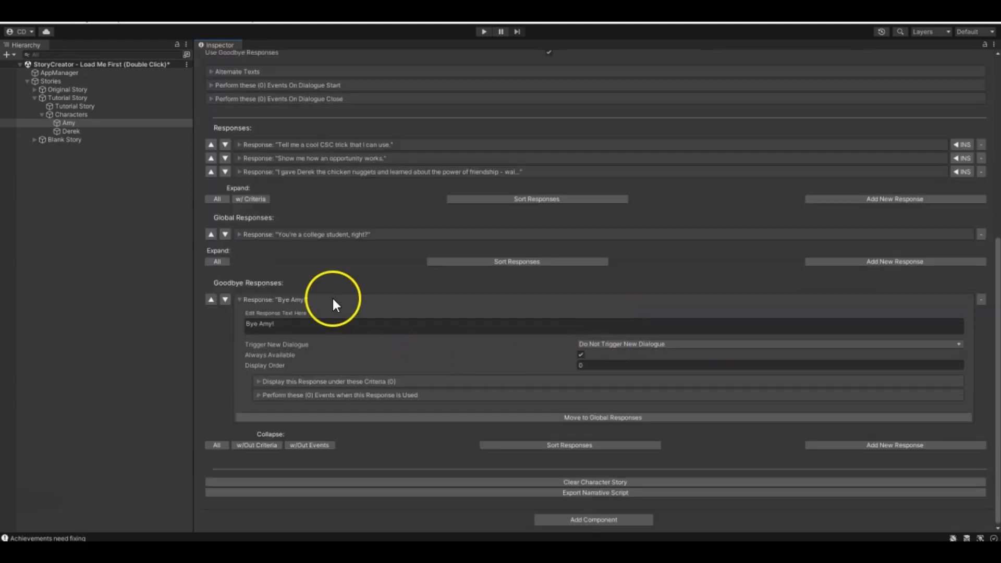
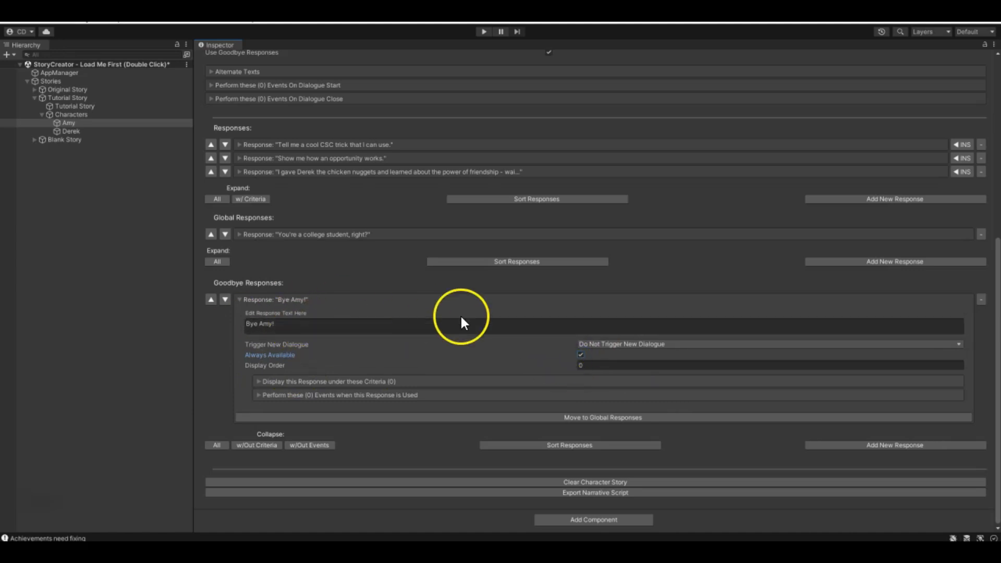
# - Collapse the "Bye Amy!" goodbye response and review the settings of Amy's default dialogue (0)
pyautogui.click(248, 302)
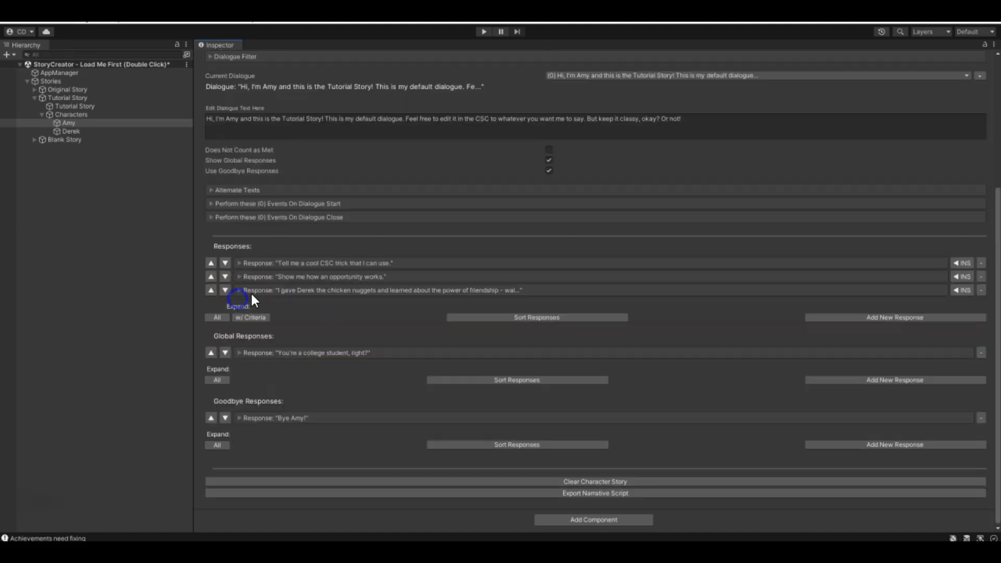
pyautogui.scroll(5, 333, 396)
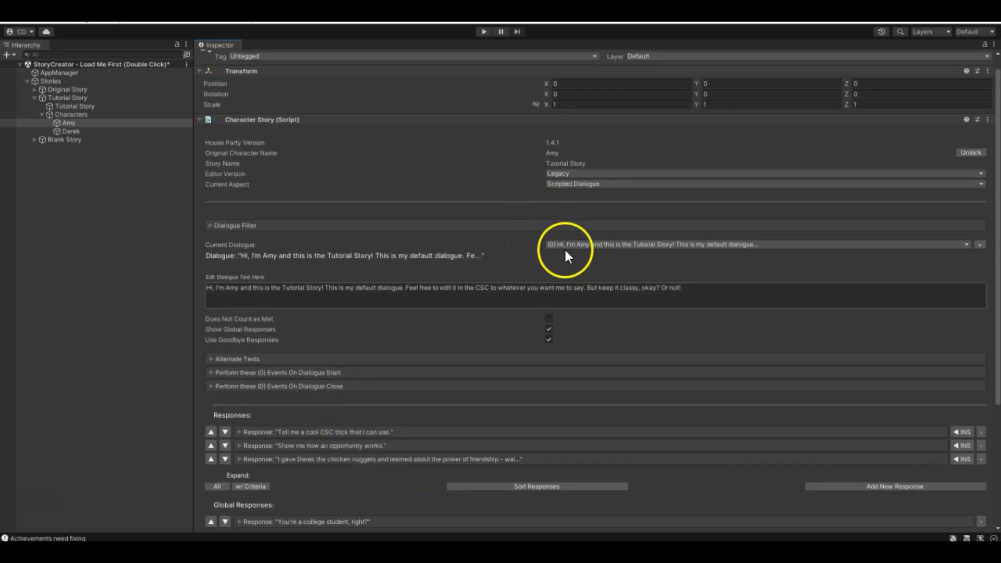
pyautogui.scroll(-5, 470, 324)
pyautogui.scroll(4, 313, 389)
# - Switch to Amy's dialogue (1), enable Use Goodbye Responses for it, and review its goodbye response list
pyautogui.click(612, 218)
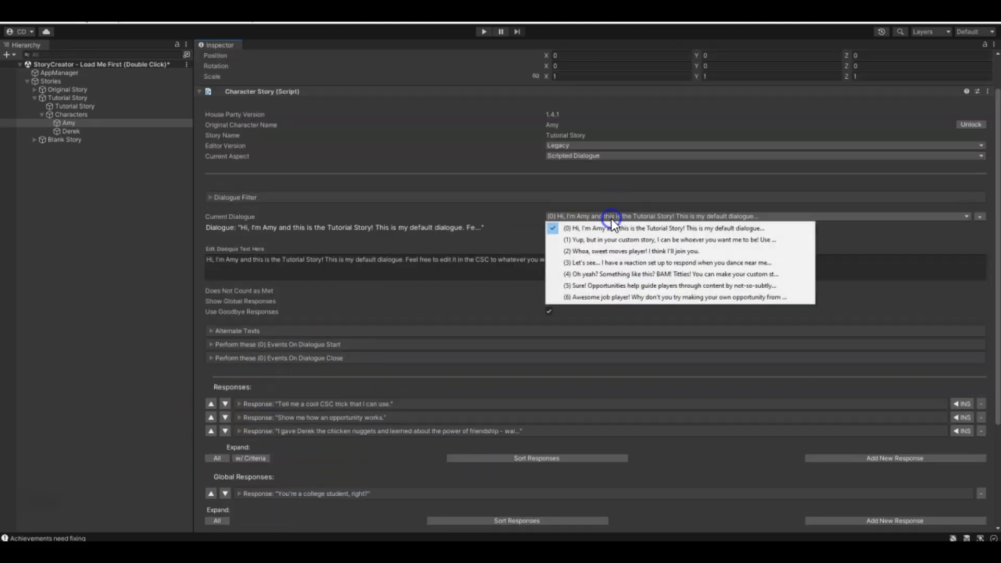
pyautogui.click(587, 239)
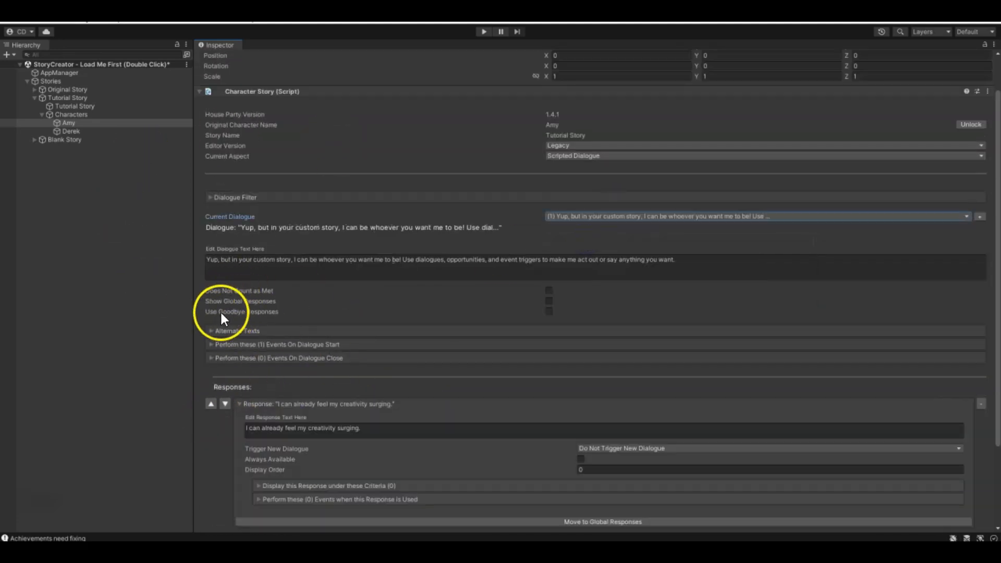
pyautogui.click(548, 312)
pyautogui.scroll(-5, 495, 381)
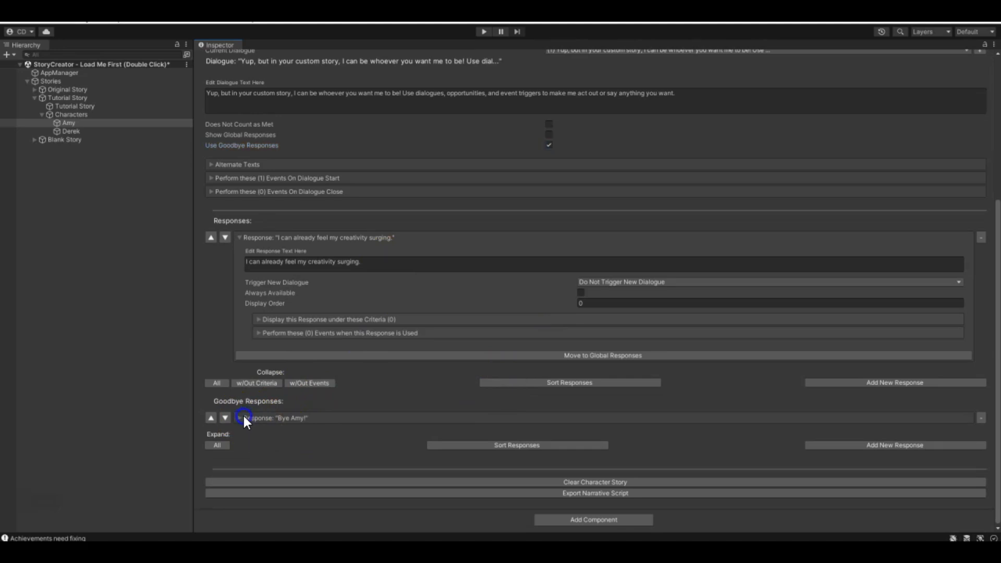
pyautogui.scroll(6, 465, 460)
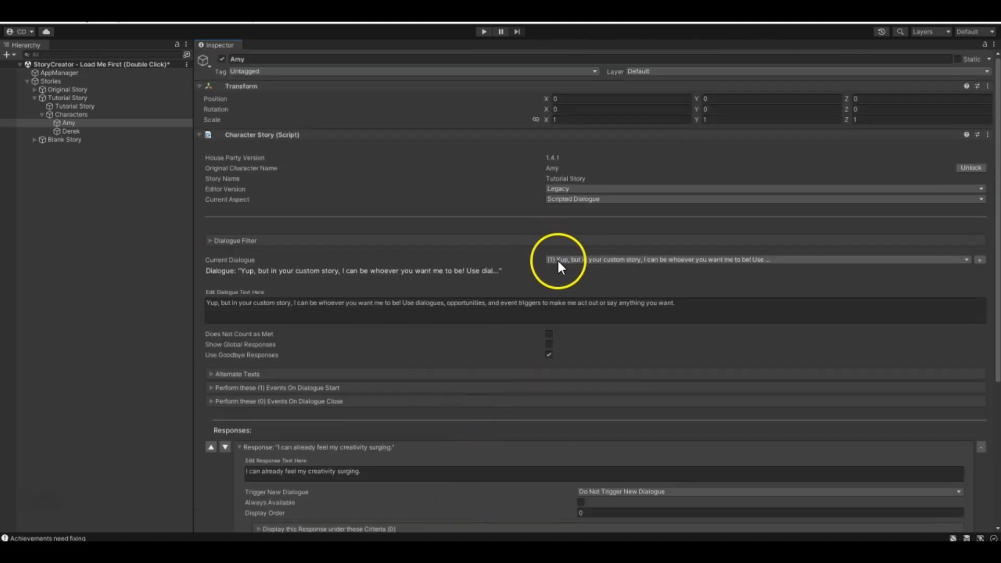
# - Try Show Global Responses alongside Use Goodbye Responses in dialogue (1), compare the response lists, and turn both options off
pyautogui.click(549, 345)
pyautogui.scroll(-8, 288, 293)
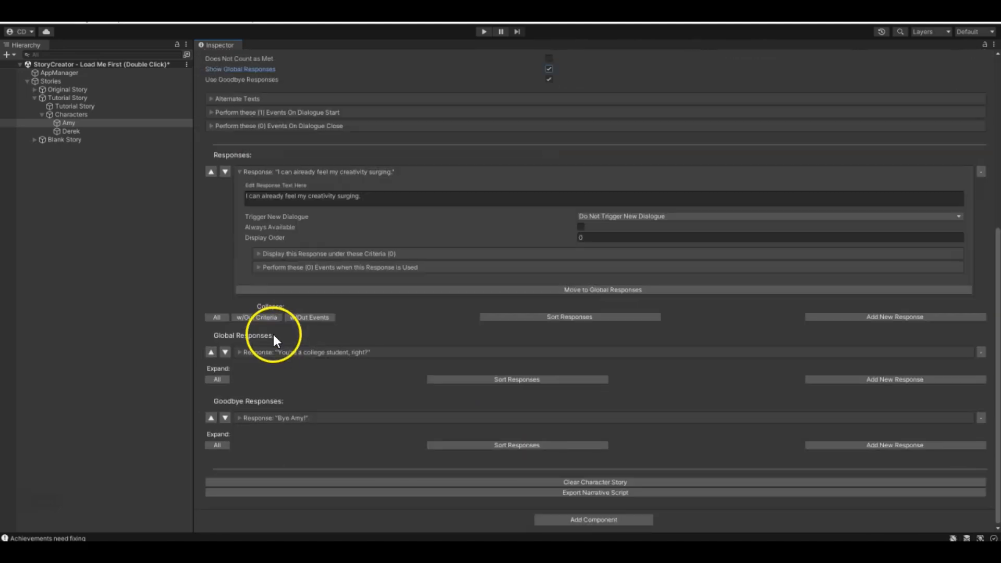
pyautogui.scroll(3, 305, 349)
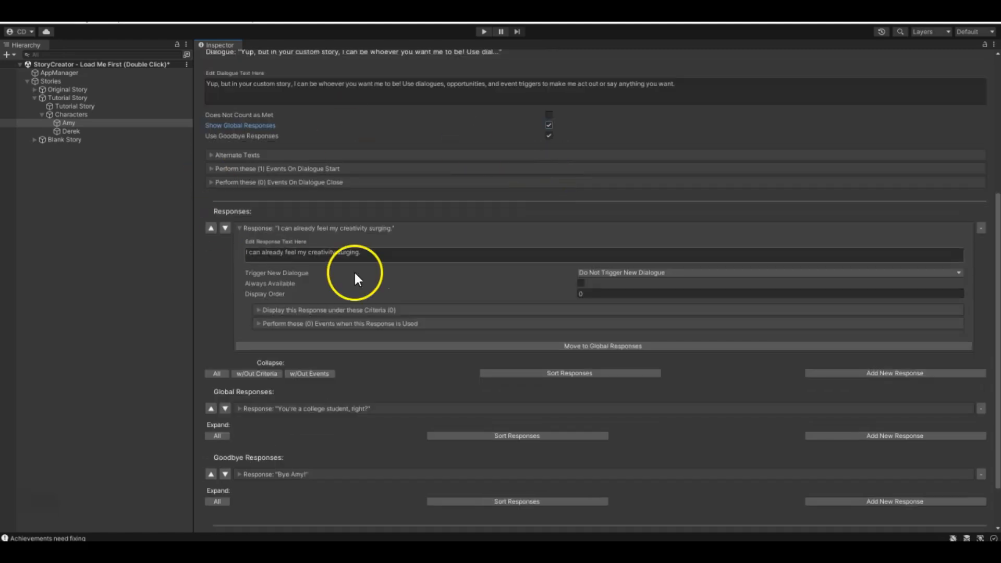
pyautogui.scroll(-3, 508, 239)
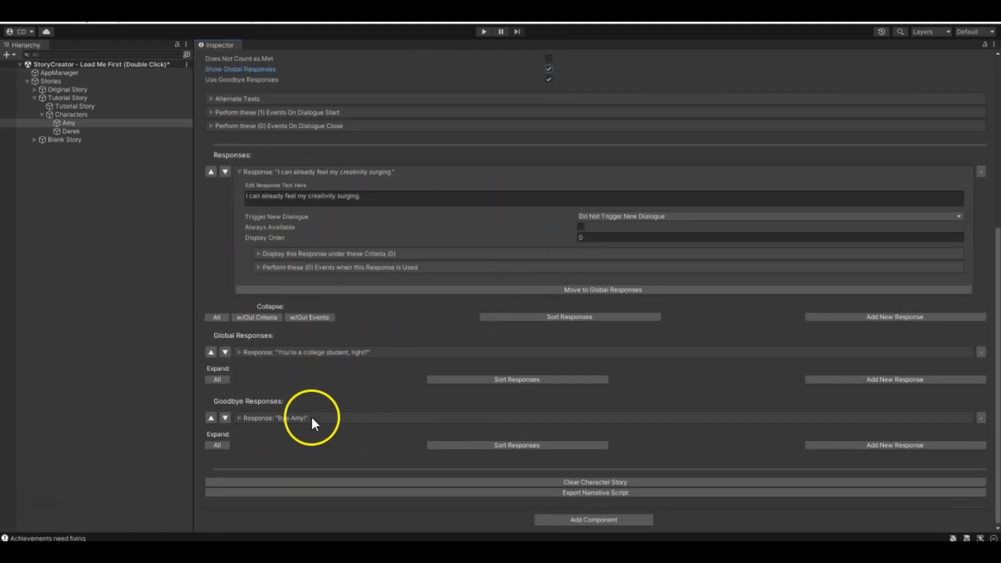
pyautogui.scroll(4, 307, 417)
pyautogui.click(548, 164)
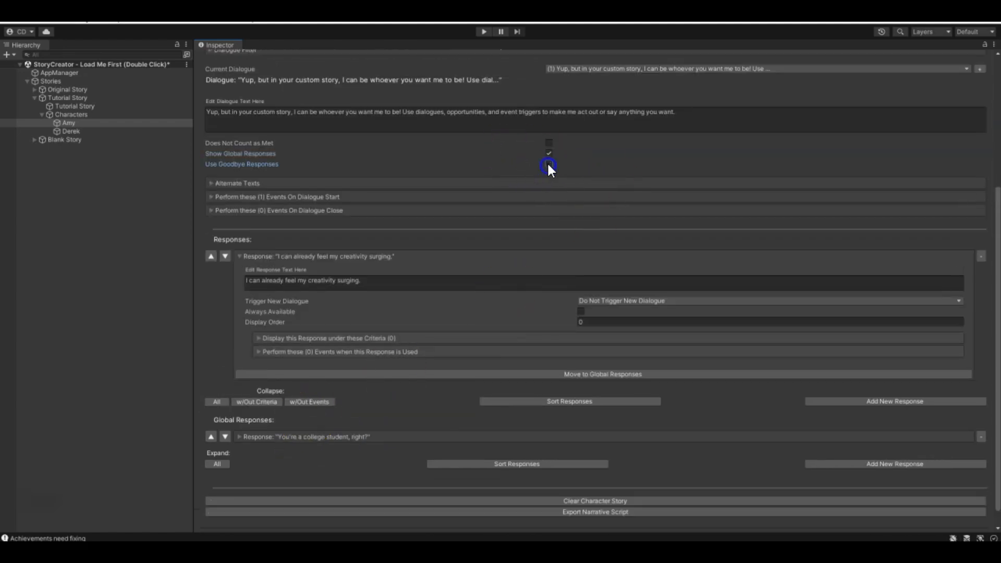
pyautogui.click(550, 154)
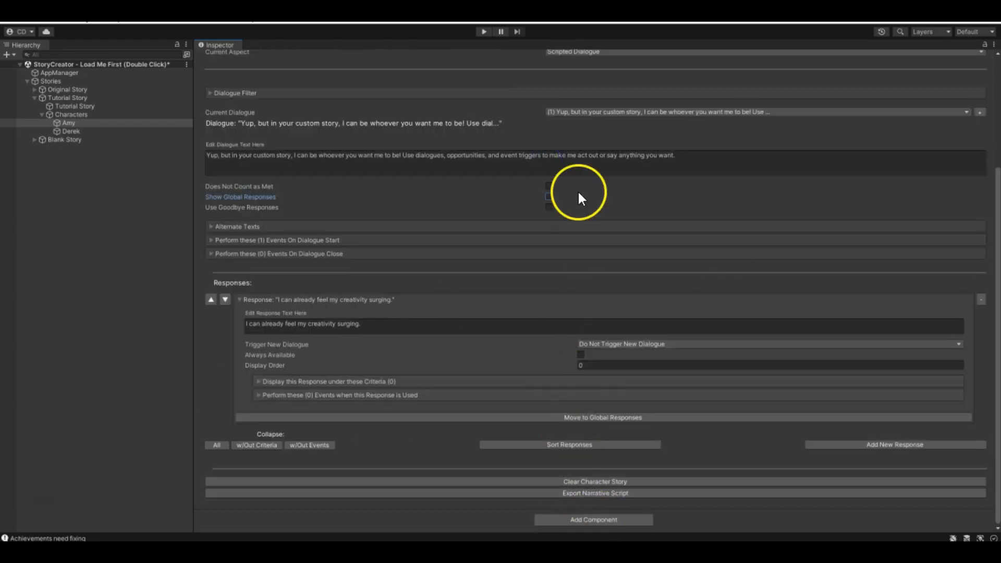
# - Re-enable Use Goodbye Responses for dialogue (1) and examine the "Bye Amy!" response beside the regular response
pyautogui.click(555, 206)
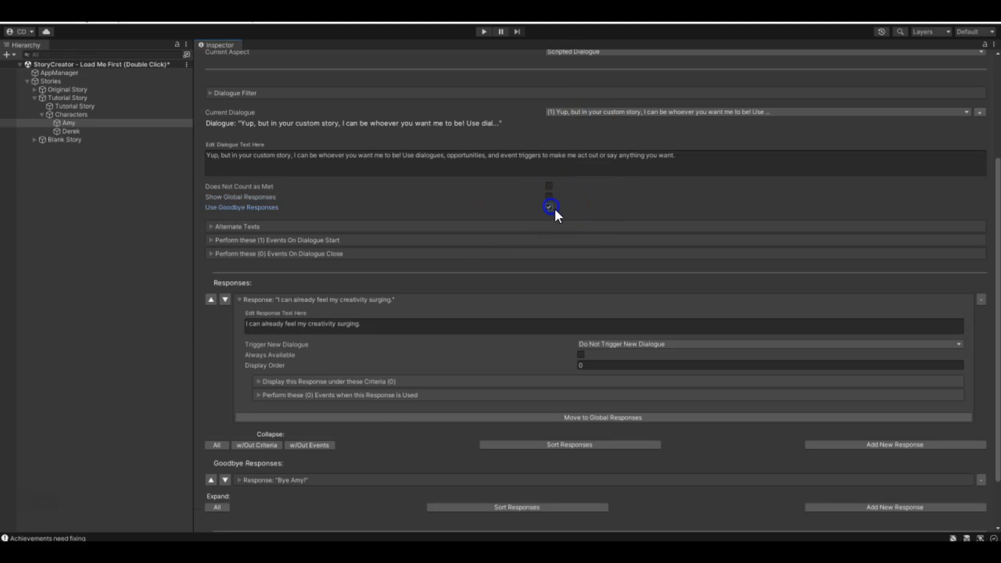
pyautogui.scroll(-3, 456, 479)
pyautogui.click(247, 417)
pyautogui.scroll(-5, 330, 459)
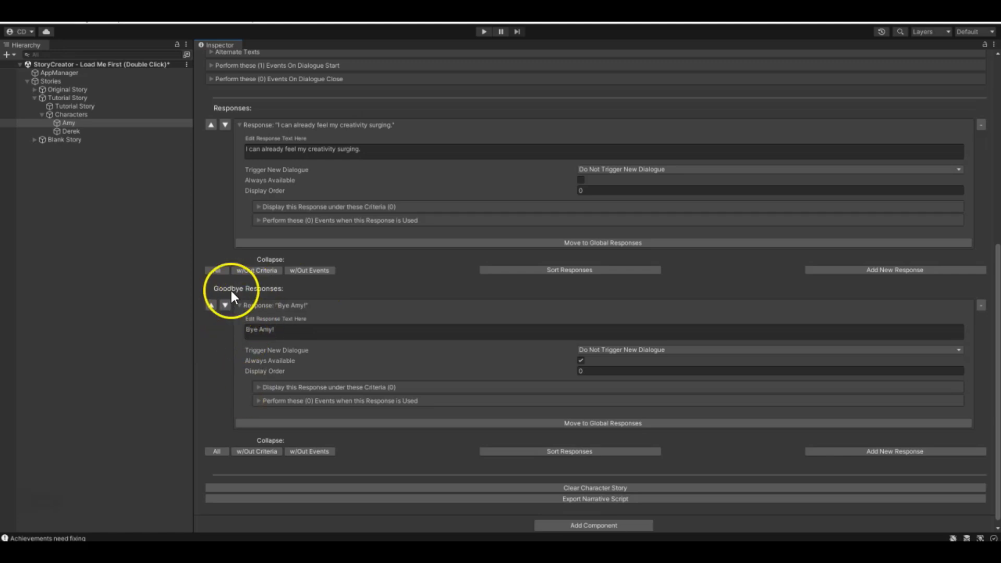
pyautogui.scroll(12, 242, 310)
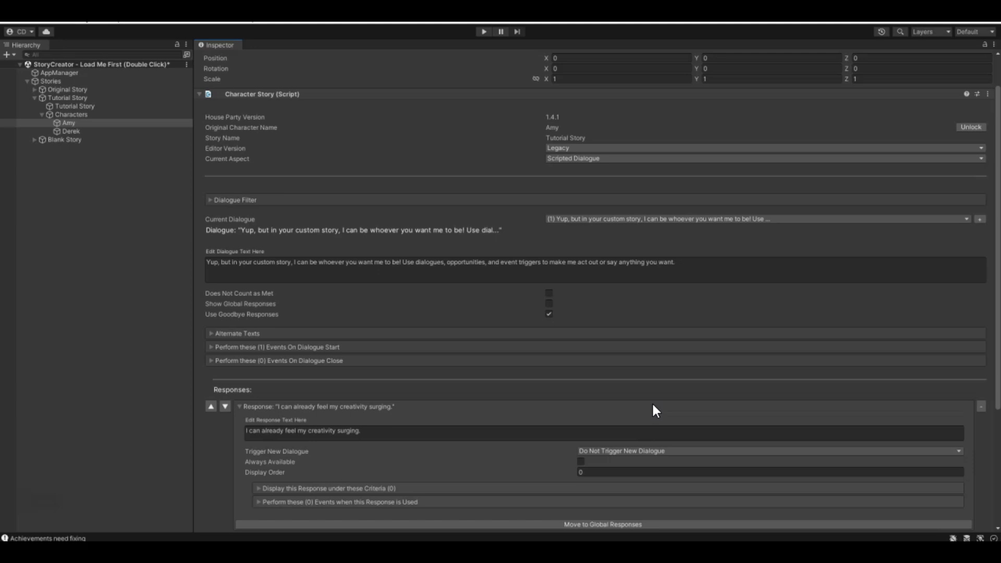
pyautogui.scroll(-6, 652, 405)
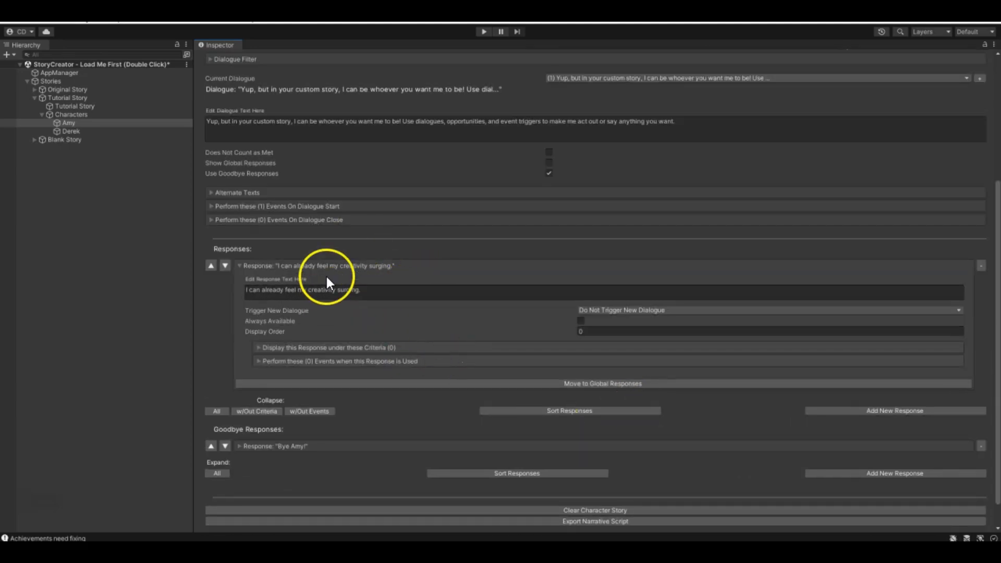
pyautogui.click(242, 447)
pyautogui.scroll(-4, 255, 366)
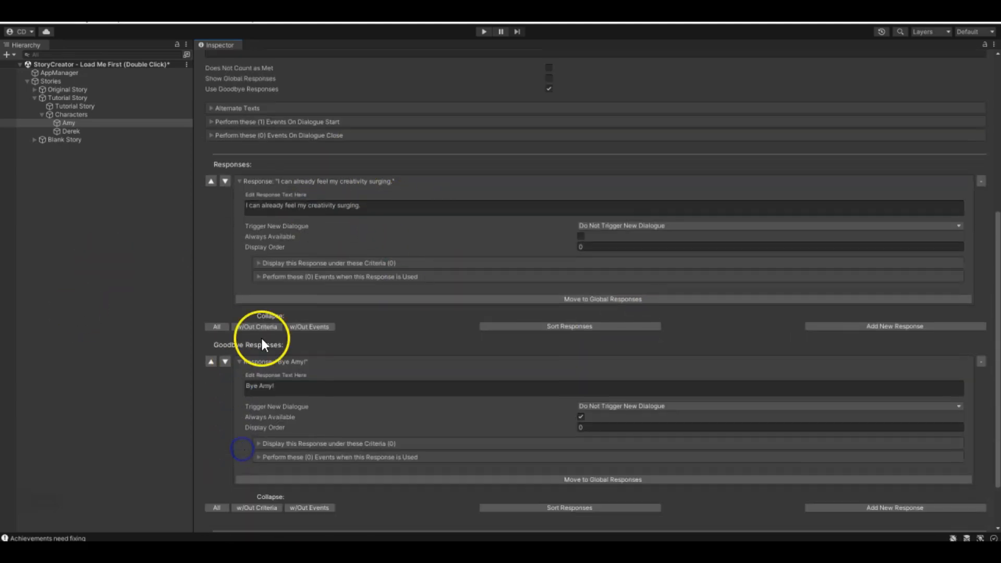
pyautogui.click(240, 359)
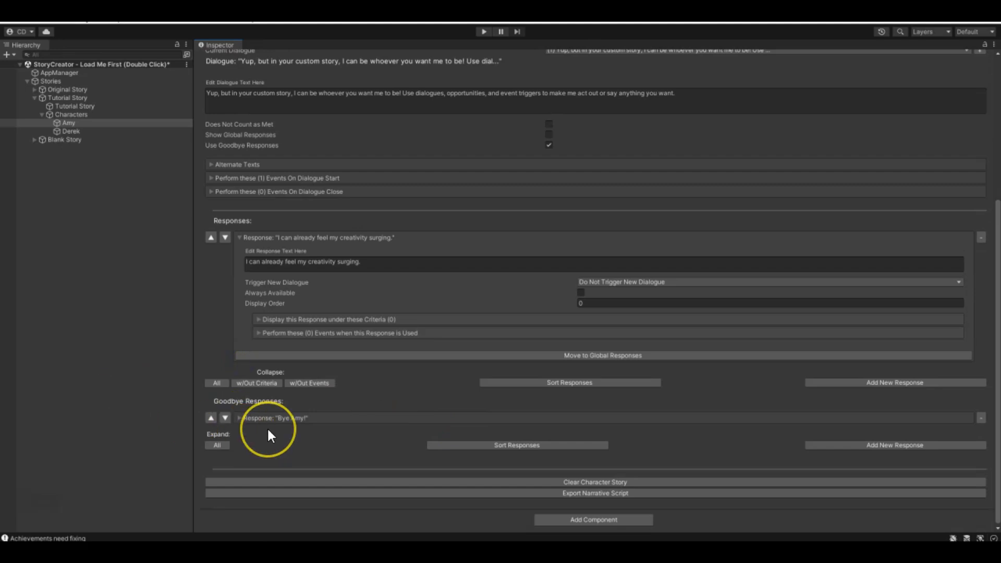
pyautogui.scroll(4, 282, 417)
pyautogui.click(304, 402)
# - Disable Use Goodbye Responses for dialogue (1) and switch back to Amy's default dialogue (0)
pyautogui.click(550, 257)
pyautogui.click(648, 162)
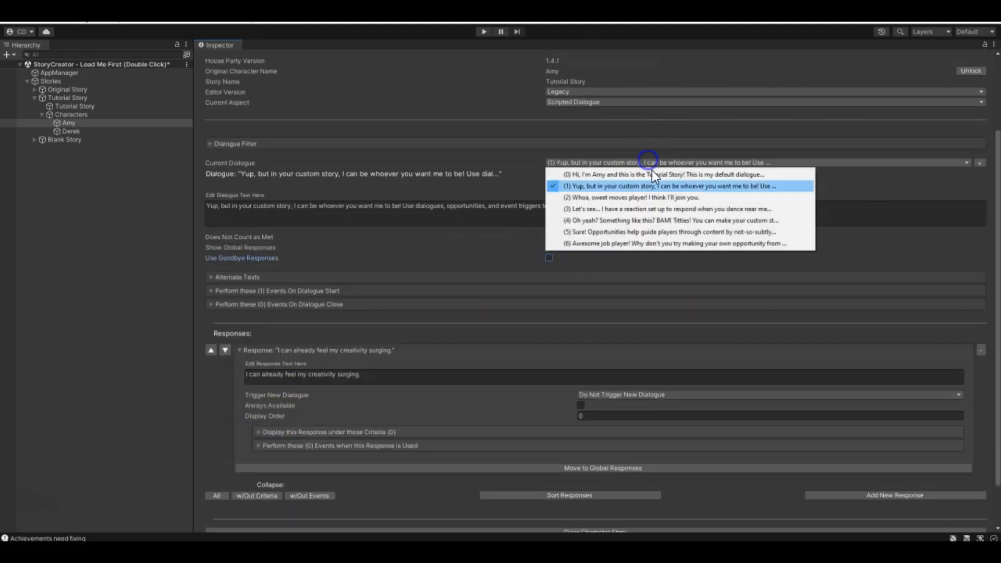
pyautogui.click(603, 174)
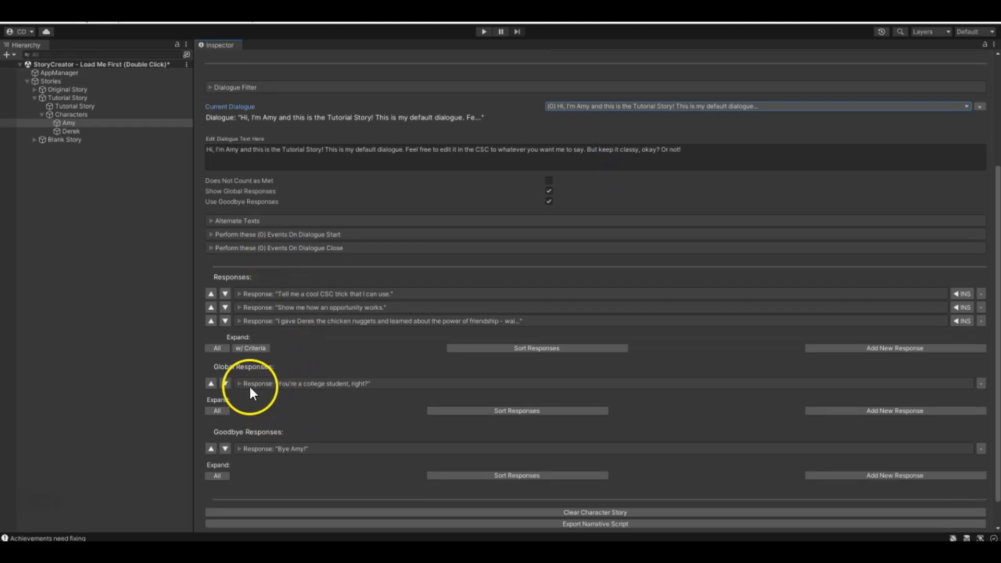
# - Move the global response "You're a college student, right?" into the regular responses of dialogue (0)
pyautogui.click(245, 382)
pyautogui.scroll(-3, 456, 408)
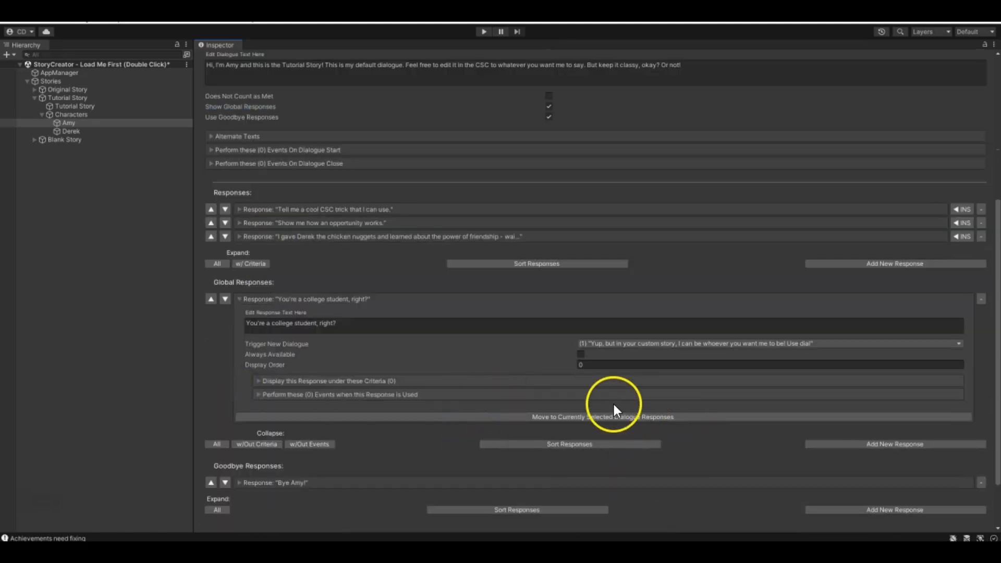
pyautogui.click(652, 417)
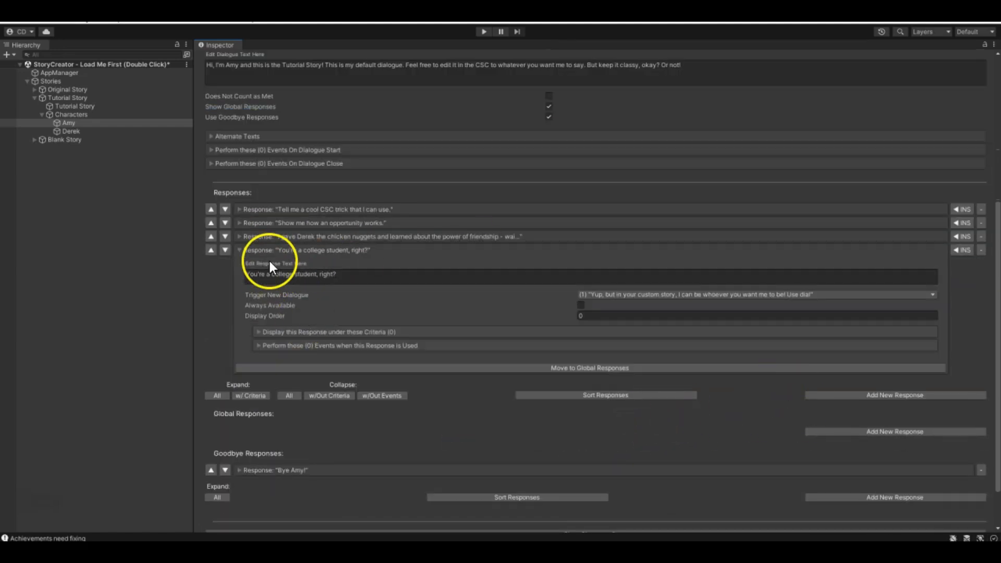
# - Reorder "You're a college student, right?" to the top of the dialogue's regular responses and expand it
pyautogui.click(241, 251)
pyautogui.click(211, 316)
pyautogui.click(211, 303)
pyautogui.click(210, 289)
pyautogui.click(238, 276)
# - Review the "You're a college student, right?" response within dialogue (0), then collapse its settings
pyautogui.scroll(-3, 360, 360)
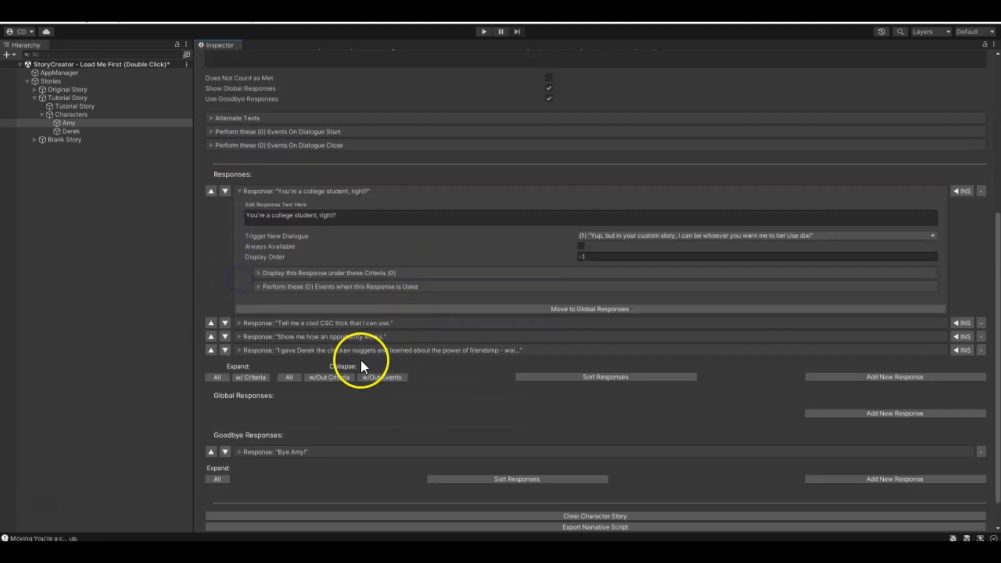
pyautogui.scroll(4, 265, 272)
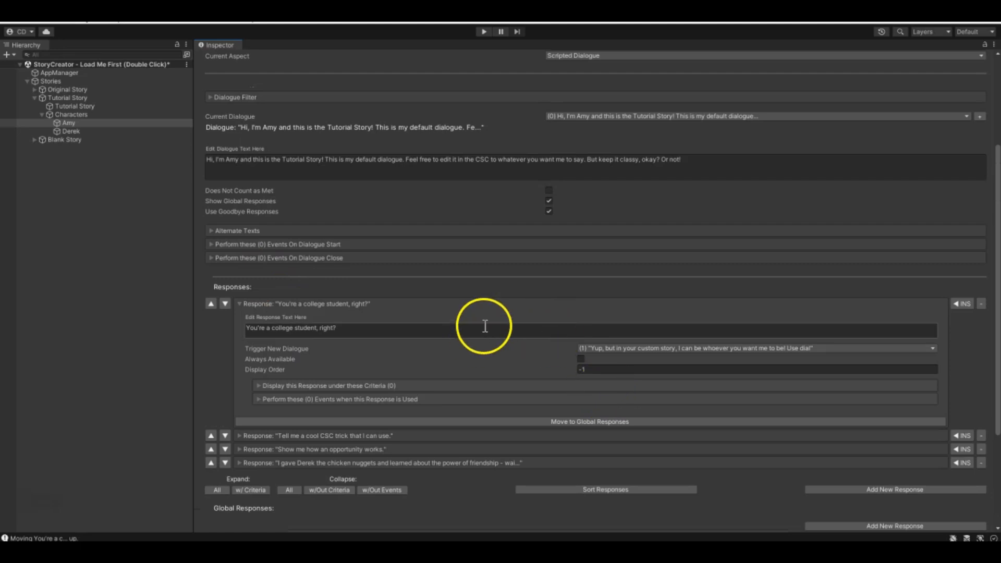
pyautogui.scroll(-3, 299, 421)
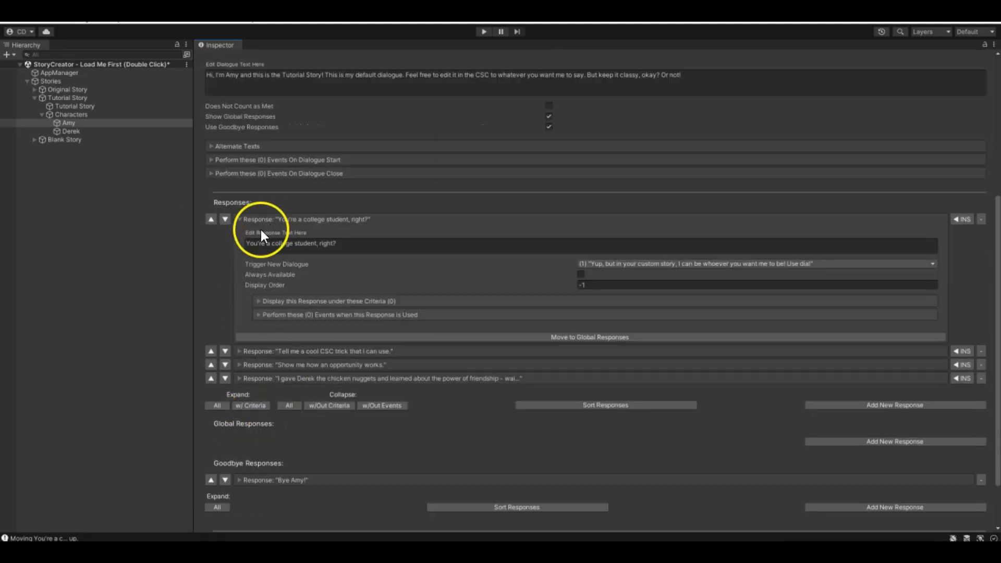
pyautogui.scroll(5, 413, 358)
pyautogui.scroll(-4, 305, 253)
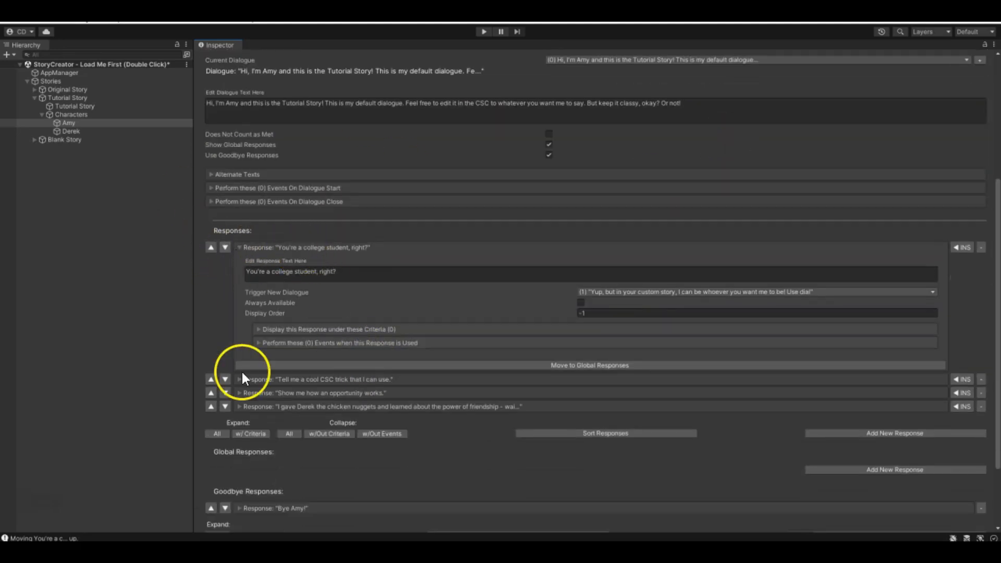
pyautogui.click(241, 248)
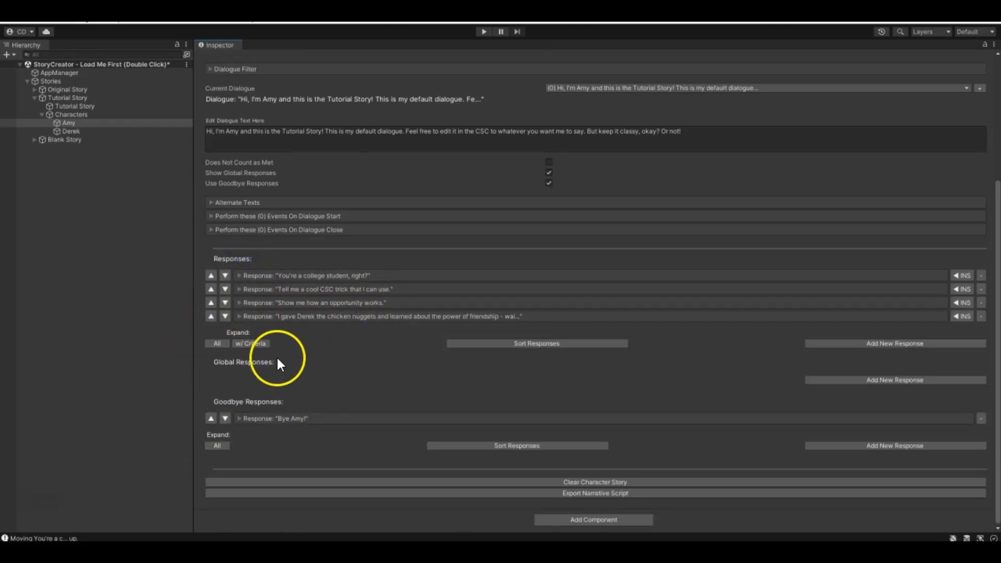
# - Expand the first two regular responses of dialogue (0) and compare their triggered dialogues and display order
pyautogui.click(240, 276)
pyautogui.click(237, 409)
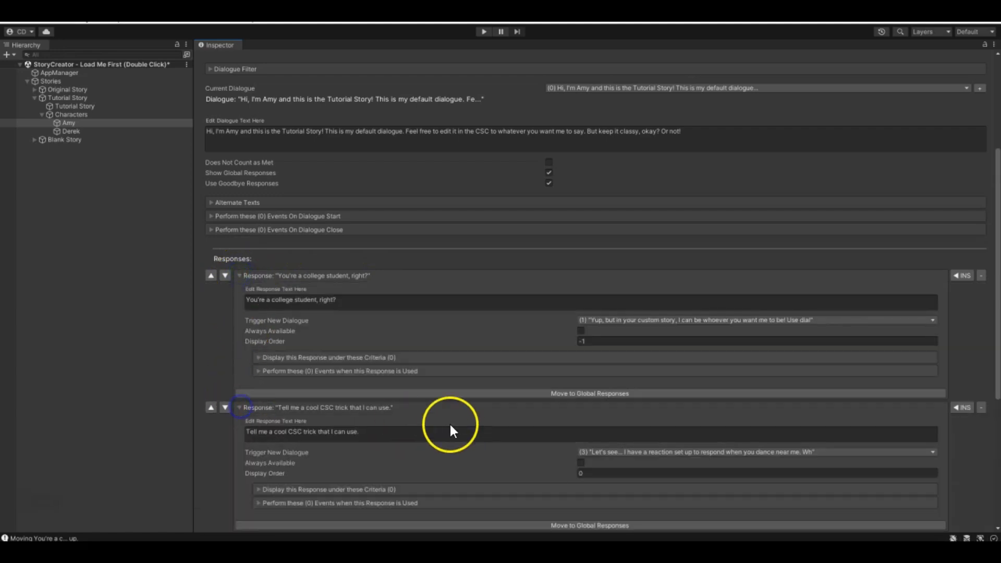
pyautogui.scroll(-2, 446, 425)
pyautogui.scroll(4, 444, 426)
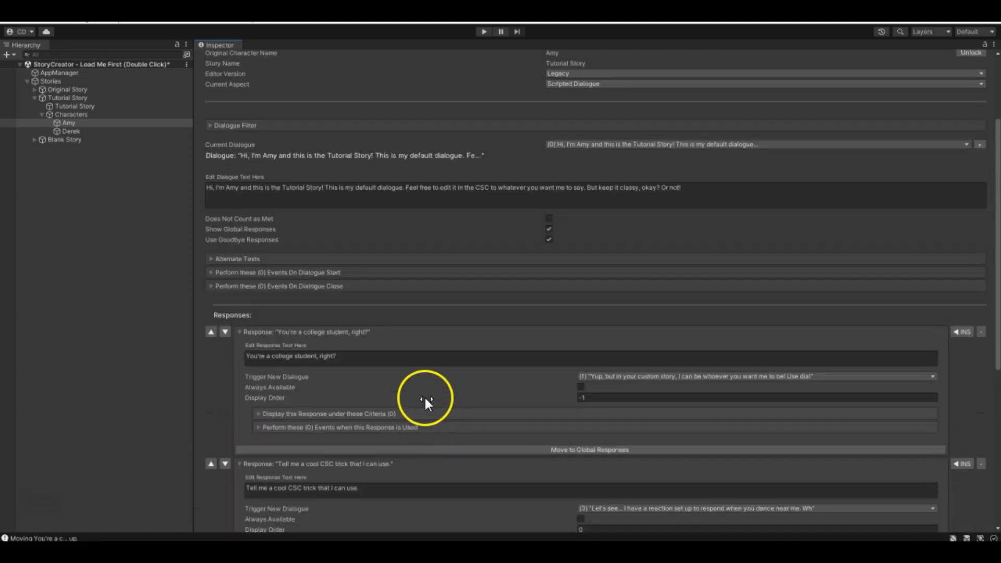
pyautogui.scroll(4, 425, 399)
pyautogui.scroll(-6, 417, 345)
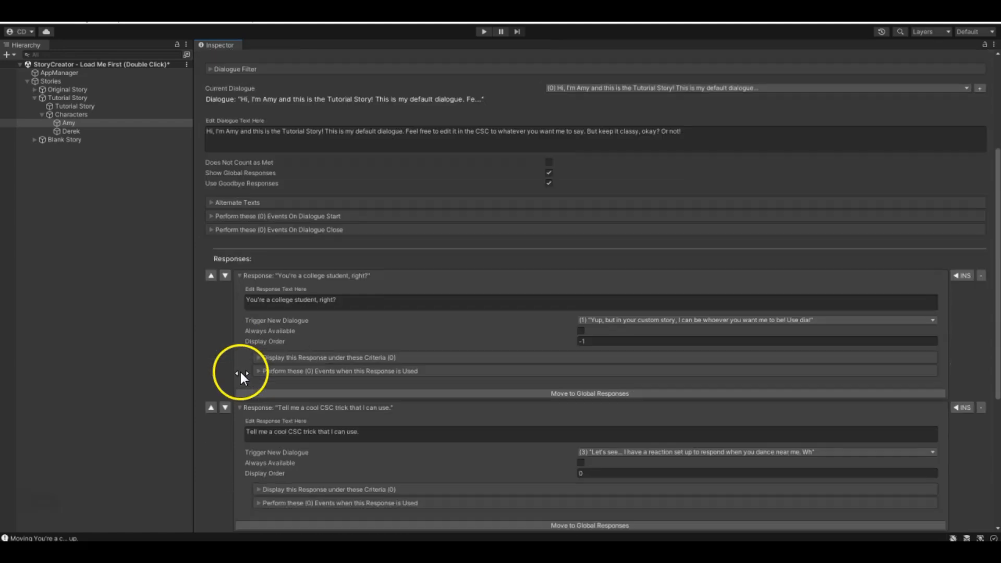
pyautogui.scroll(-5, 358, 345)
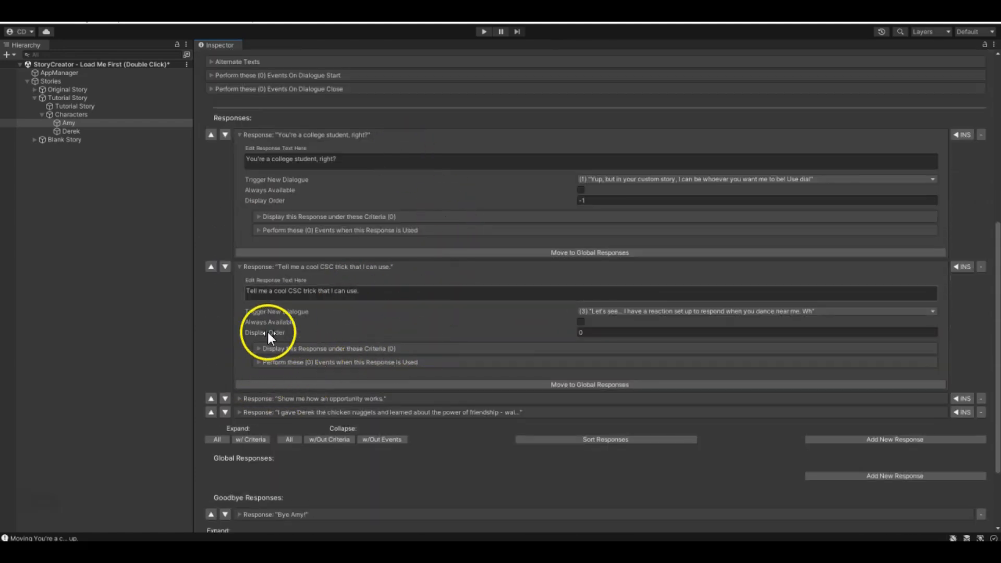
pyautogui.scroll(10, 674, 244)
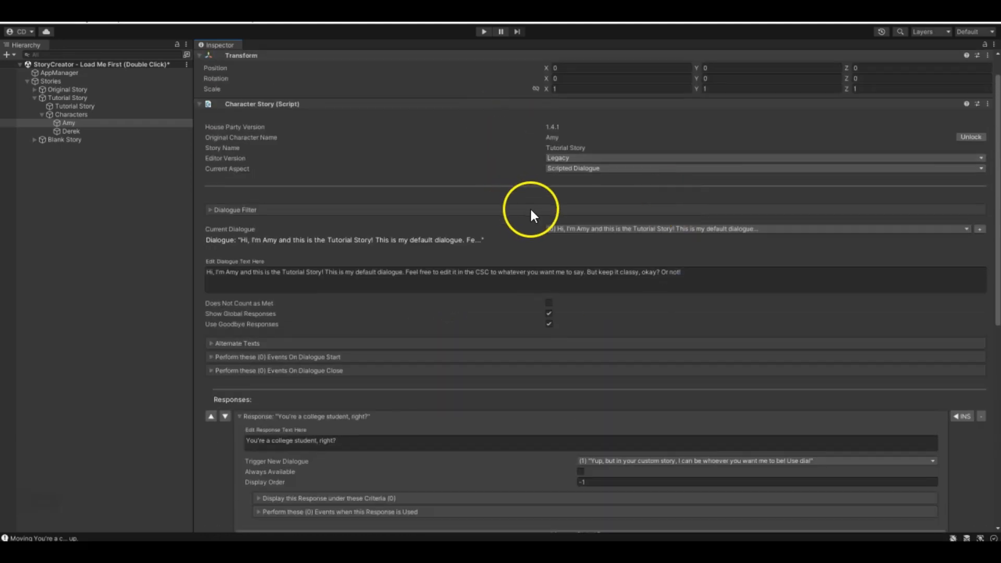
pyautogui.scroll(-3, 550, 230)
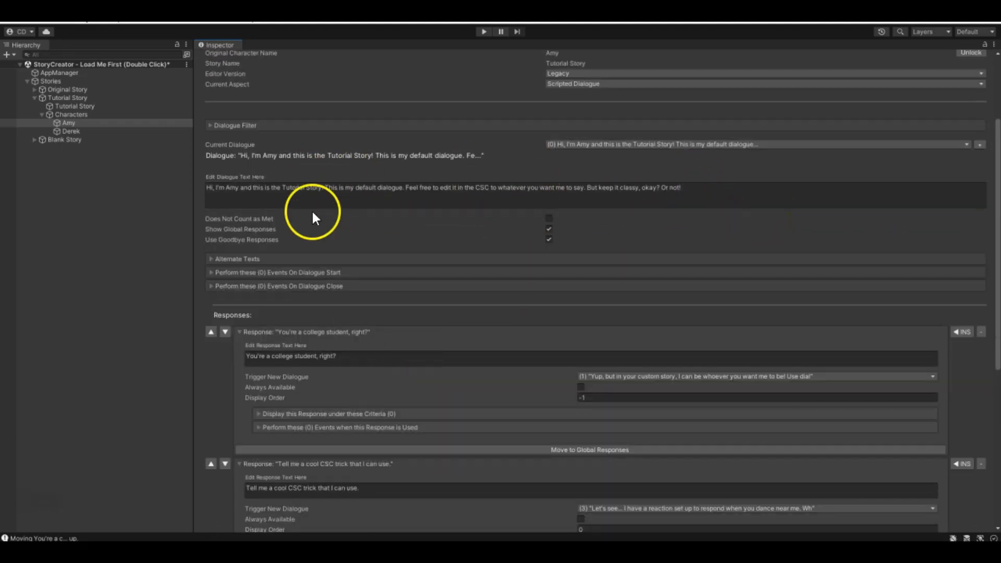
# - Check the events performed on dialogue start for dialogue (0), collapse them, and return to the responses
pyautogui.click(212, 273)
pyautogui.scroll(-2, 396, 307)
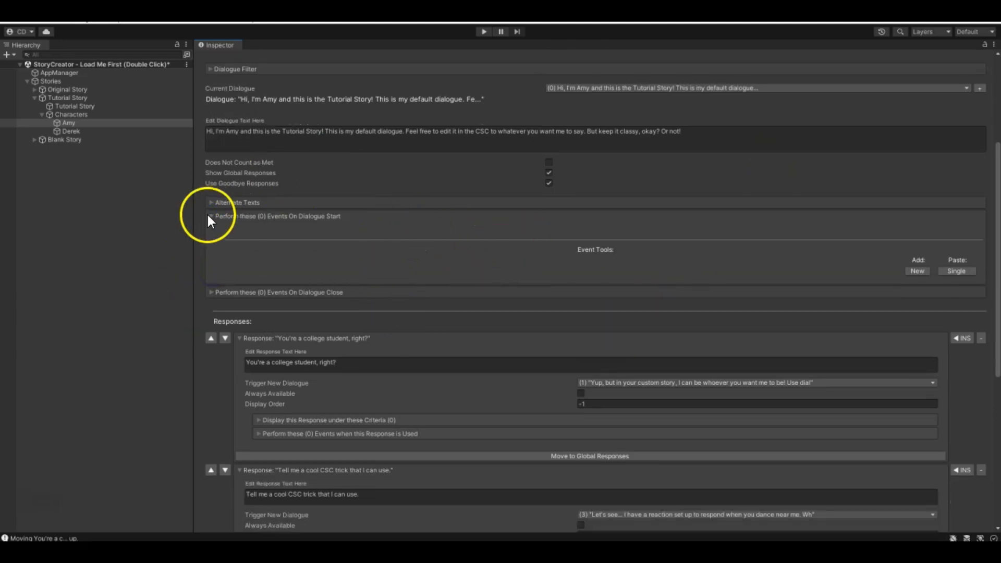
pyautogui.click(211, 216)
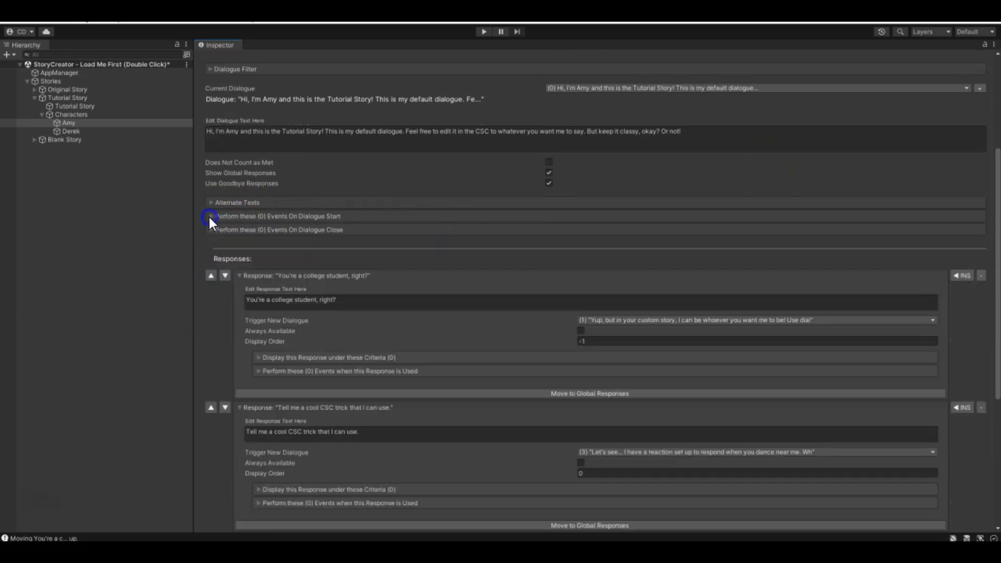
pyautogui.scroll(-3, 239, 252)
pyautogui.scroll(-3, 410, 224)
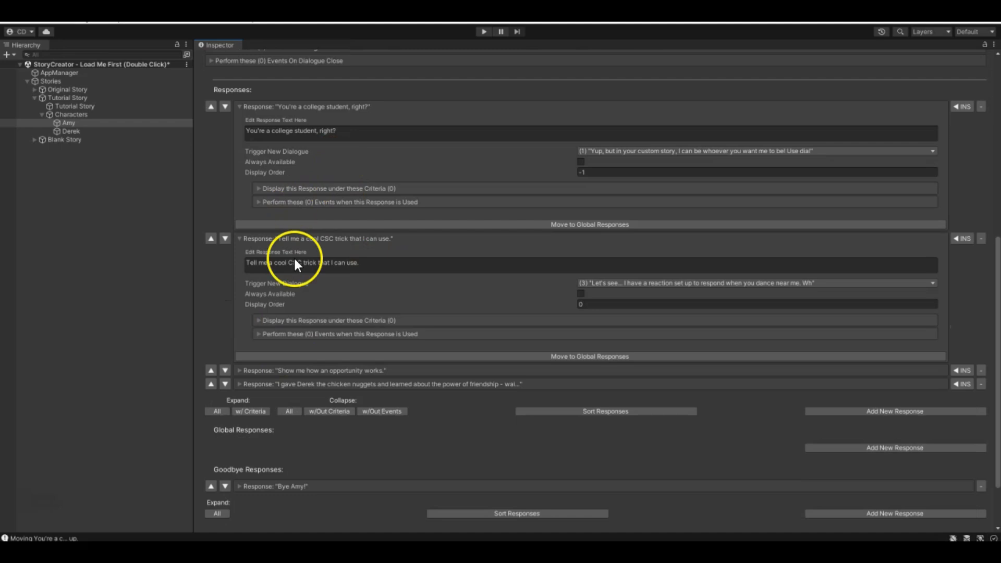
# - Expand the "Bye Amy!" goodbye response of dialogue (0), review its settings, and collapse it
pyautogui.scroll(-3, 365, 326)
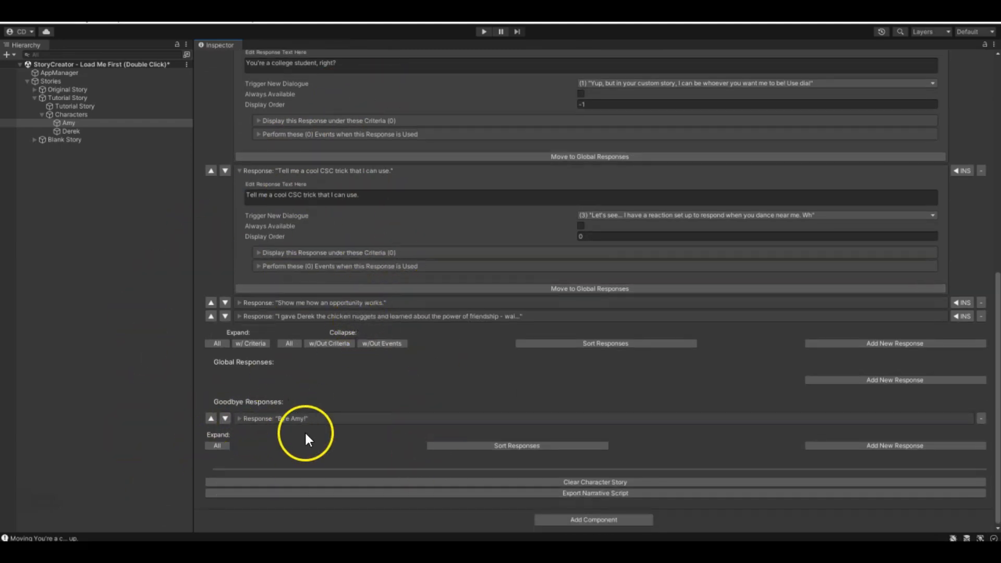
pyautogui.click(242, 418)
pyautogui.scroll(-3, 279, 444)
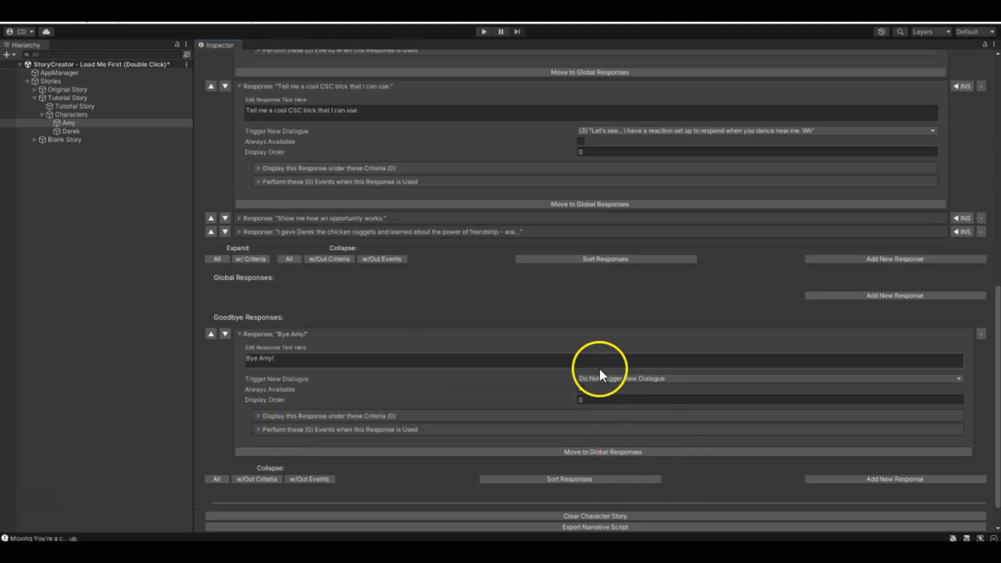
pyautogui.click(244, 336)
pyautogui.scroll(8, 447, 372)
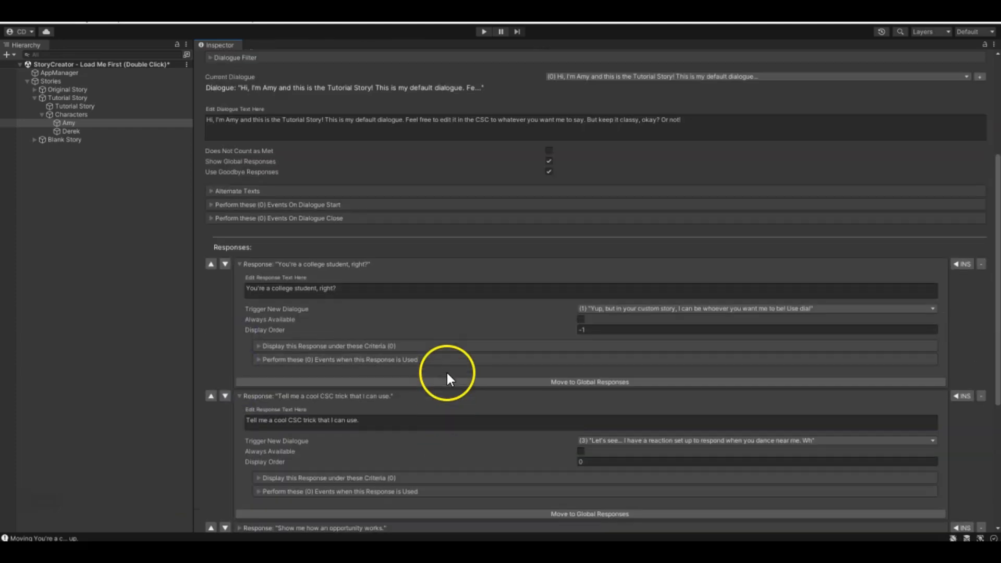
# - Examine the criteria, Always Available option, text and trigger dialogue choices of the "You're a college student, right?" response
pyautogui.click(240, 396)
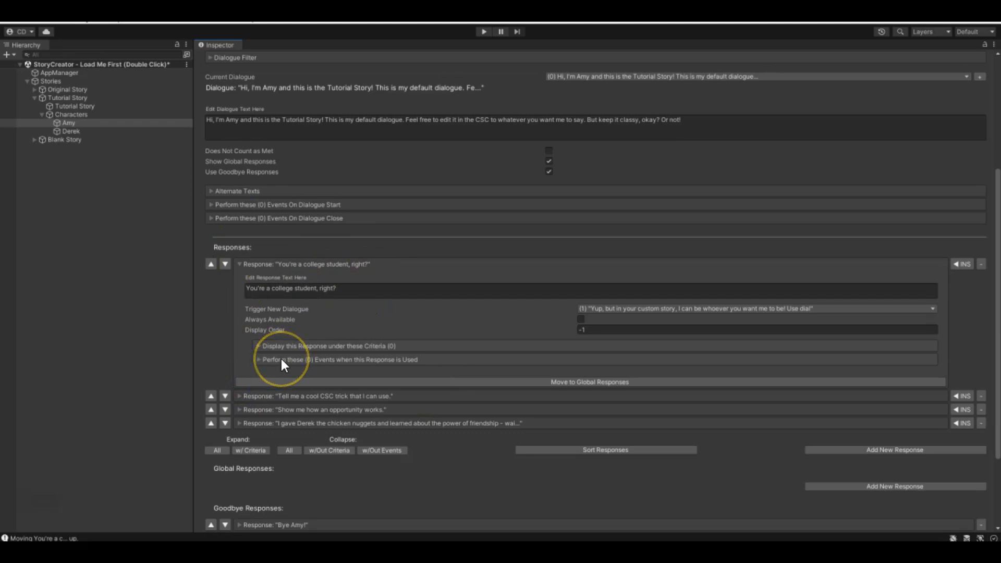
pyautogui.click(262, 346)
pyautogui.click(262, 346)
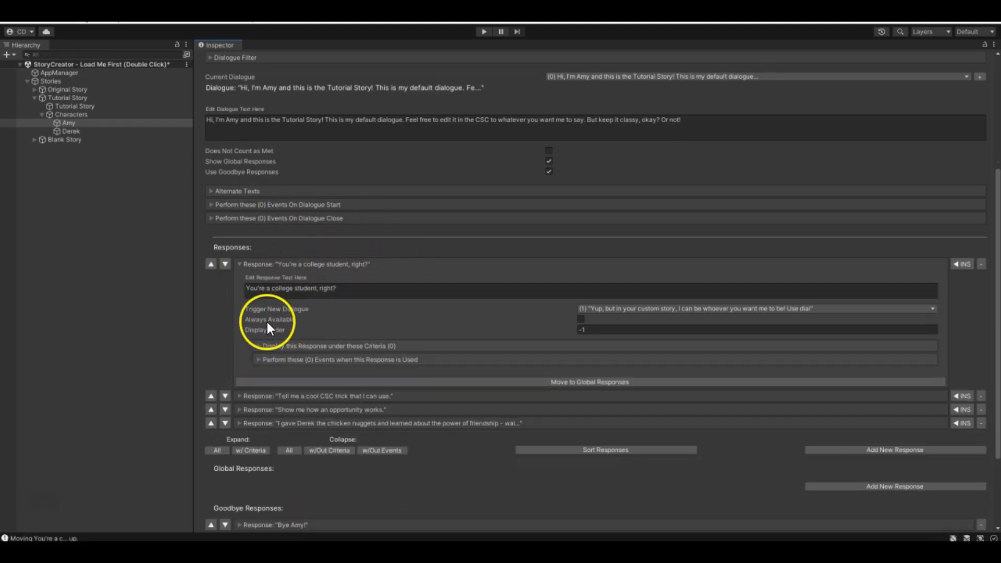
pyautogui.click(581, 320)
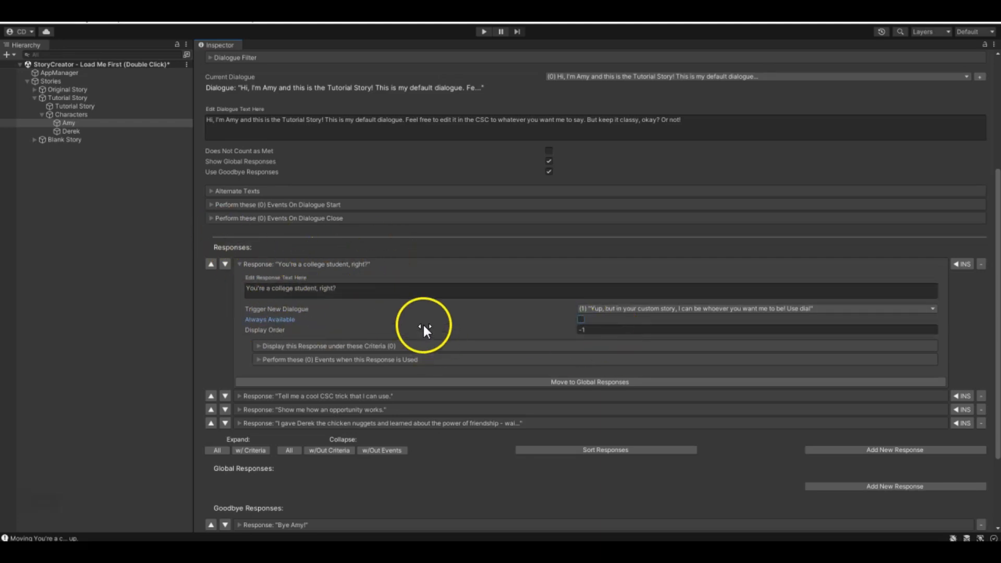
pyautogui.click(265, 294)
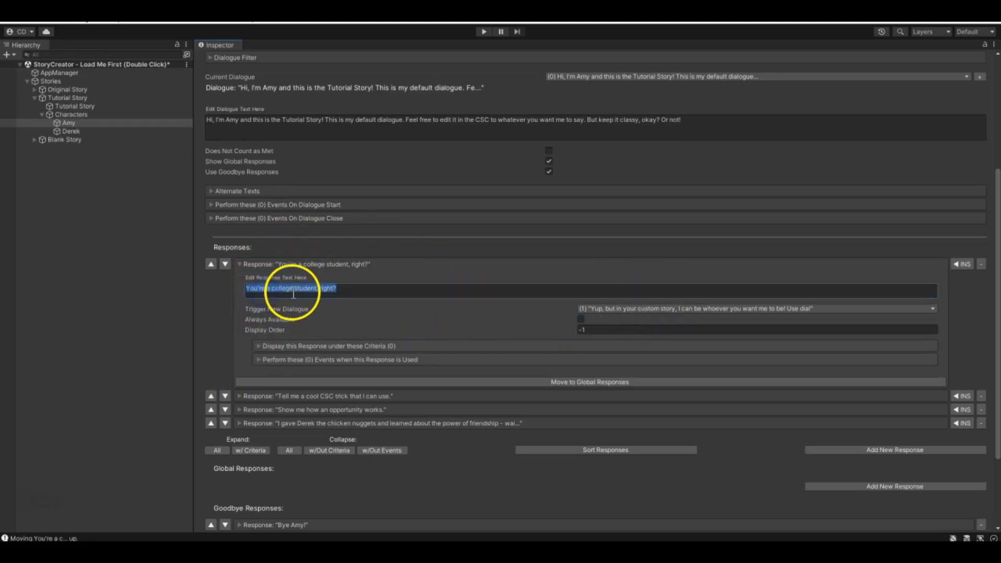
pyautogui.click(633, 310)
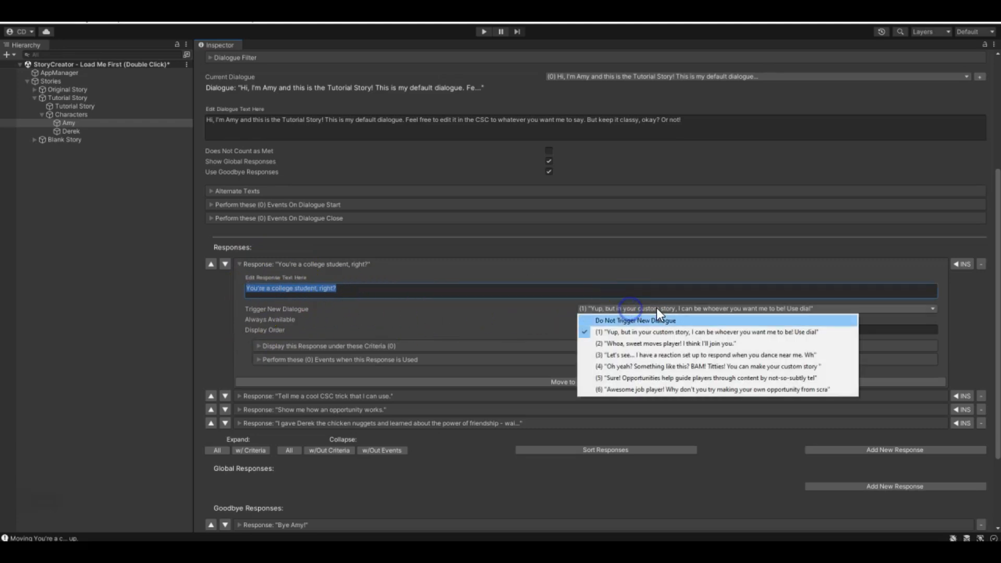
pyautogui.click(690, 175)
# - Switch the current dialogue to (1) "Yup, but in your custom story..." and check its alternate texts
pyautogui.click(653, 77)
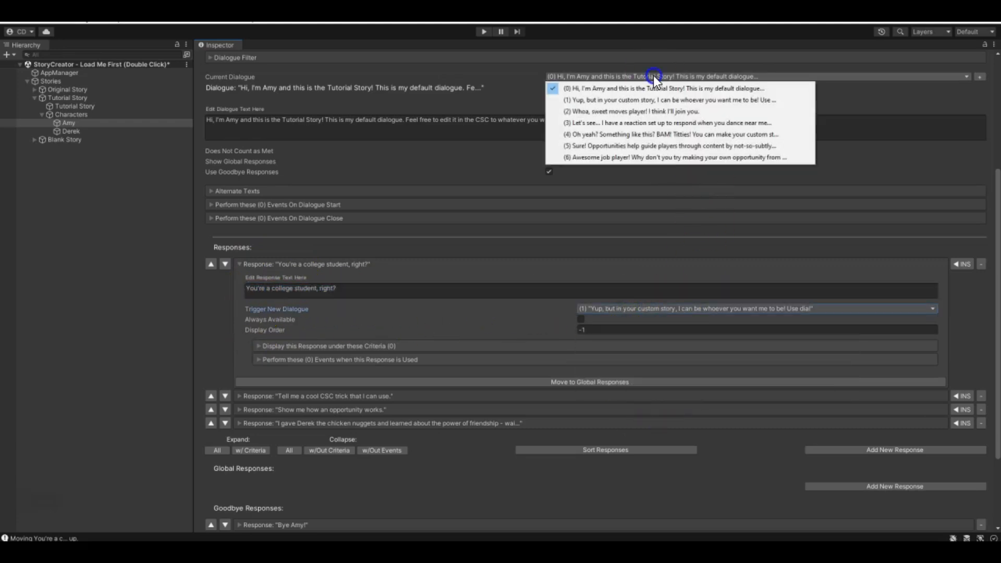
pyautogui.click(594, 100)
pyautogui.scroll(5, 305, 272)
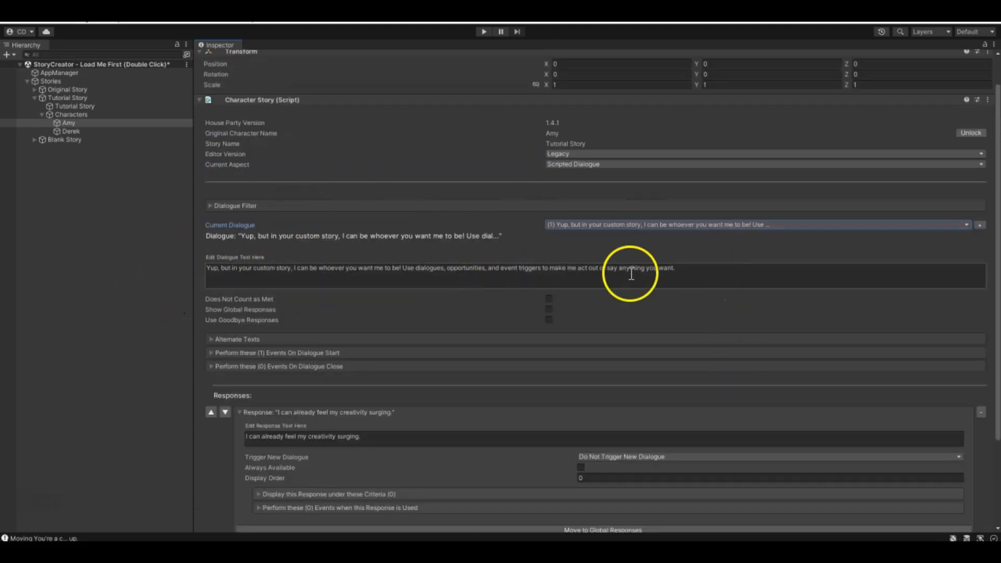
pyautogui.scroll(-3, 631, 274)
pyautogui.click(208, 255)
pyautogui.click(211, 254)
# - Inspect the events performed on start and on close of dialogue (1), collapse them, and look over its response
pyautogui.click(211, 268)
pyautogui.click(212, 269)
pyautogui.click(211, 268)
pyautogui.click(272, 287)
pyautogui.click(272, 287)
pyautogui.click(211, 268)
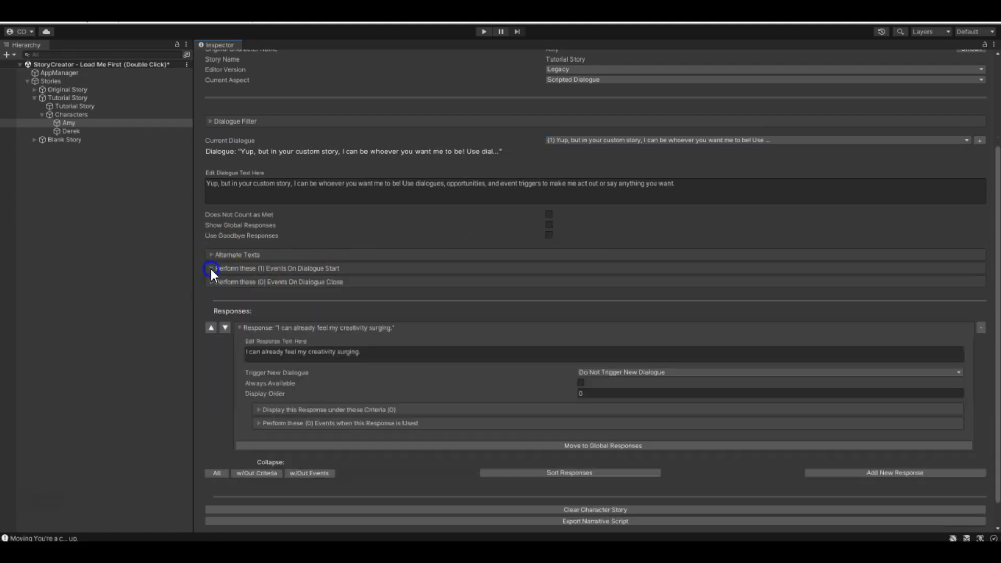
pyautogui.click(211, 282)
pyautogui.click(212, 281)
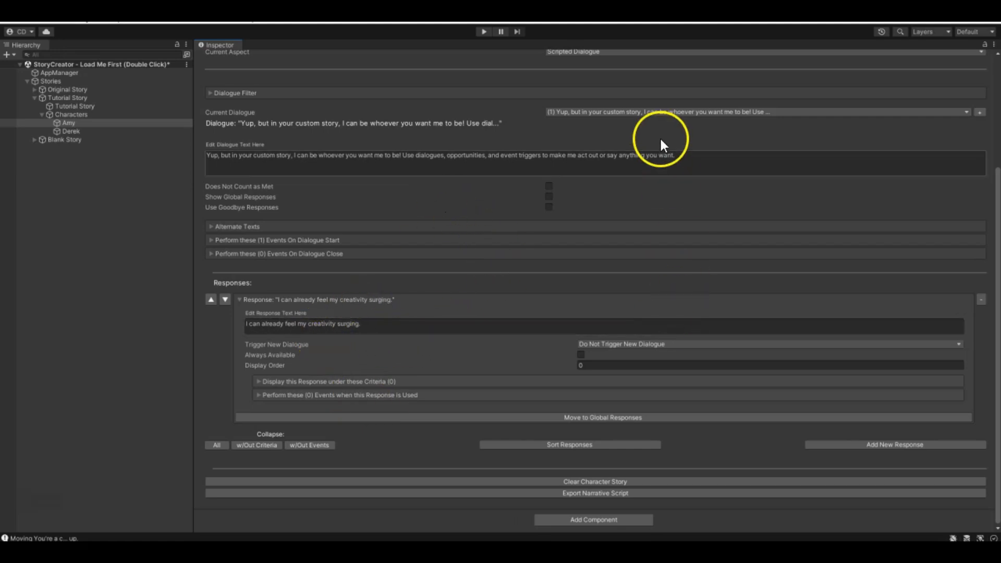
pyautogui.scroll(5, 358, 313)
pyautogui.scroll(-2, 594, 458)
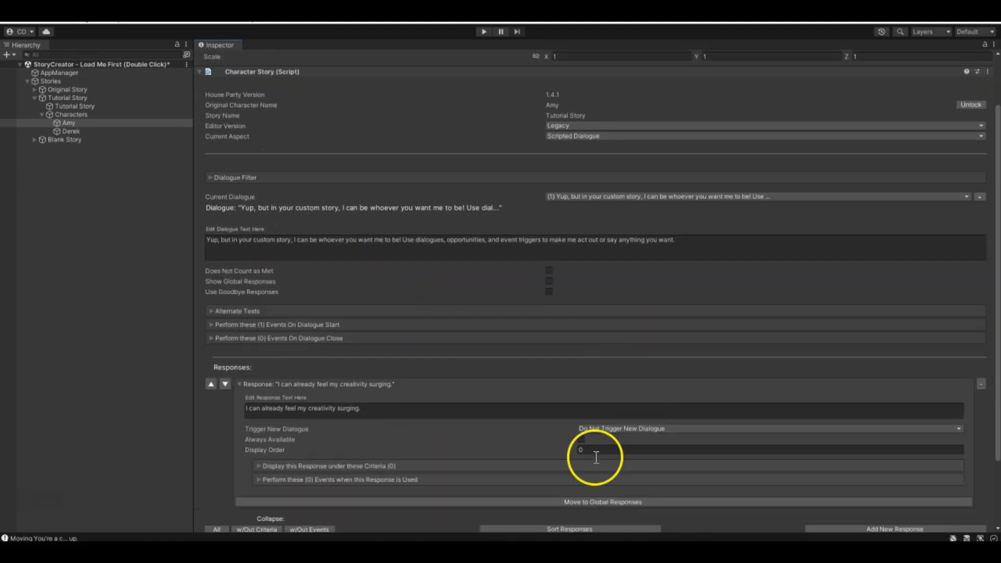
# - Return to dialogue (0) and expand the "Tell me a cool CSC trick that I can use." and "Show me how an opportunity works." responses
pyautogui.click(615, 194)
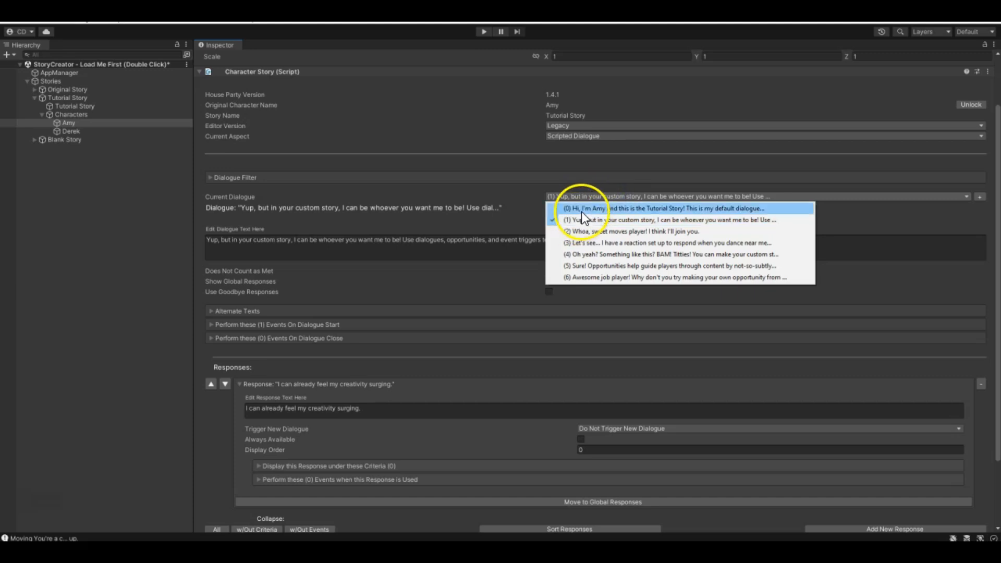
pyautogui.click(581, 209)
pyautogui.scroll(-5, 456, 342)
pyautogui.click(243, 375)
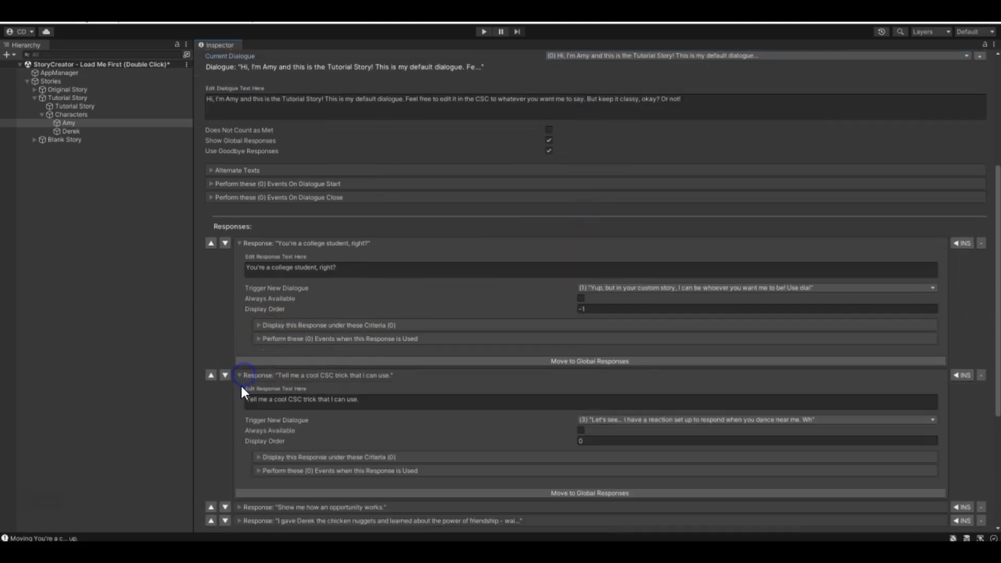
pyautogui.scroll(-5, 240, 339)
pyautogui.click(240, 367)
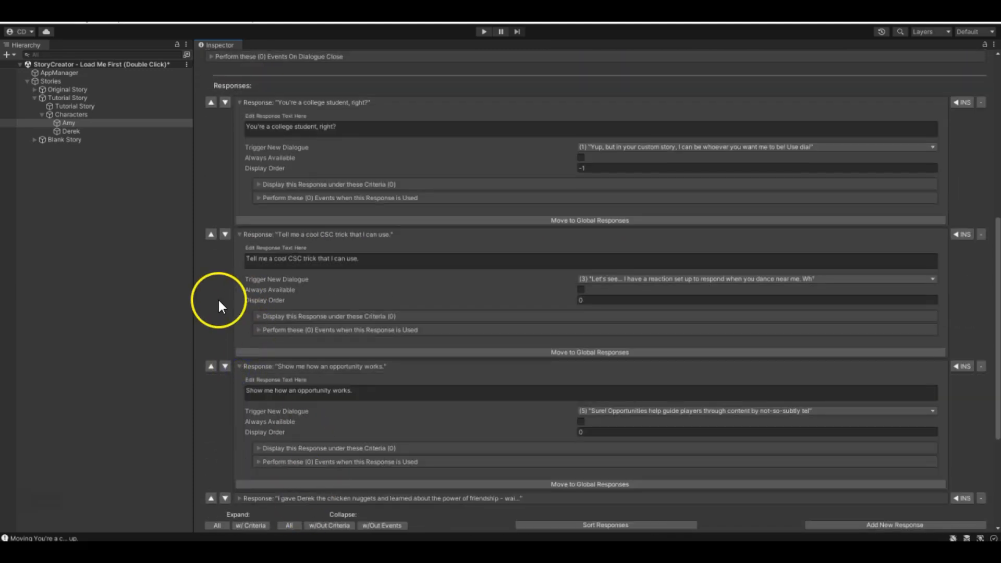
pyautogui.scroll(5, 478, 230)
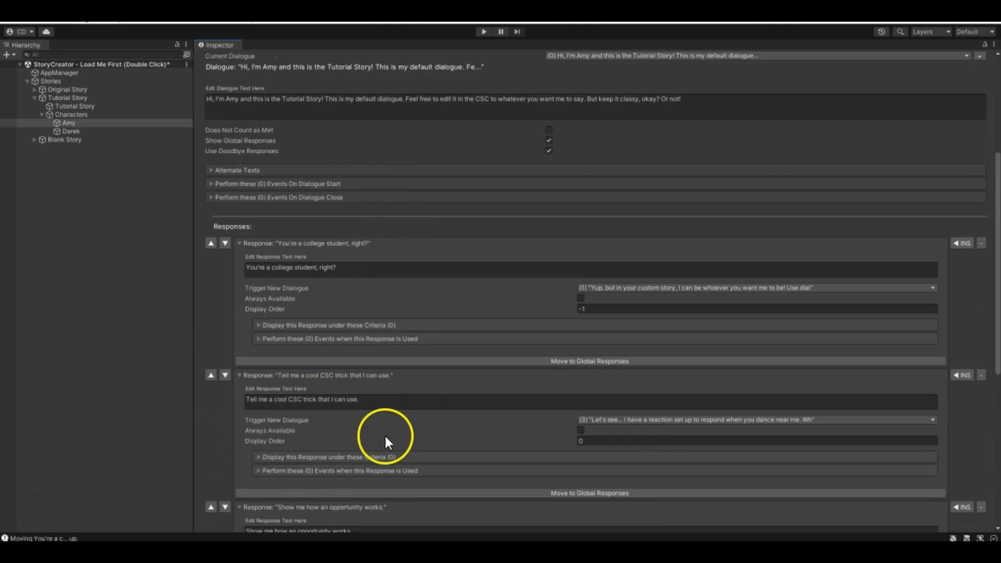
pyautogui.scroll(-1, 355, 412)
pyautogui.scroll(6, 566, 389)
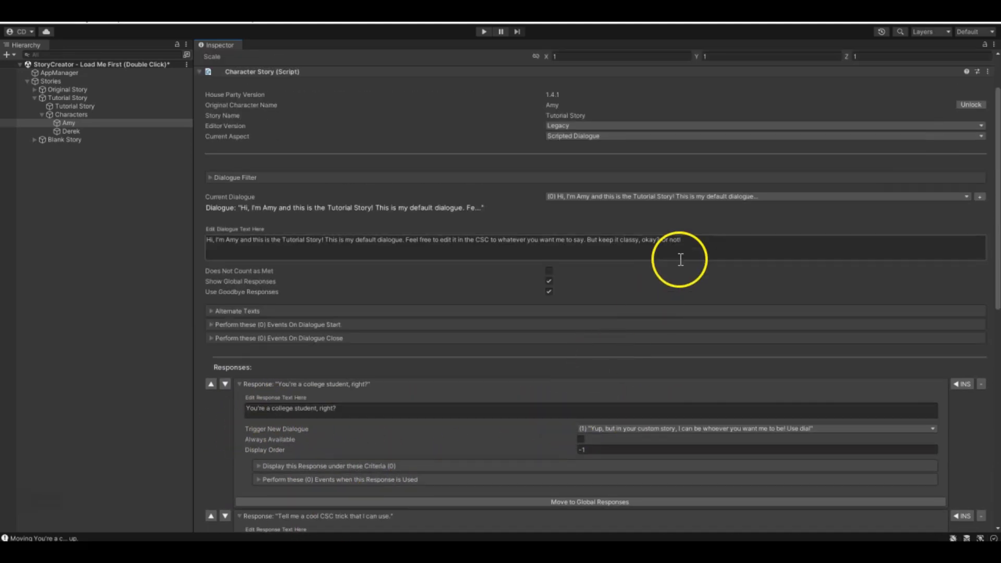
# - Switch to dialogue (3) "Let's see..." and review its two responses and the dialogues they trigger
pyautogui.click(655, 197)
pyautogui.click(571, 241)
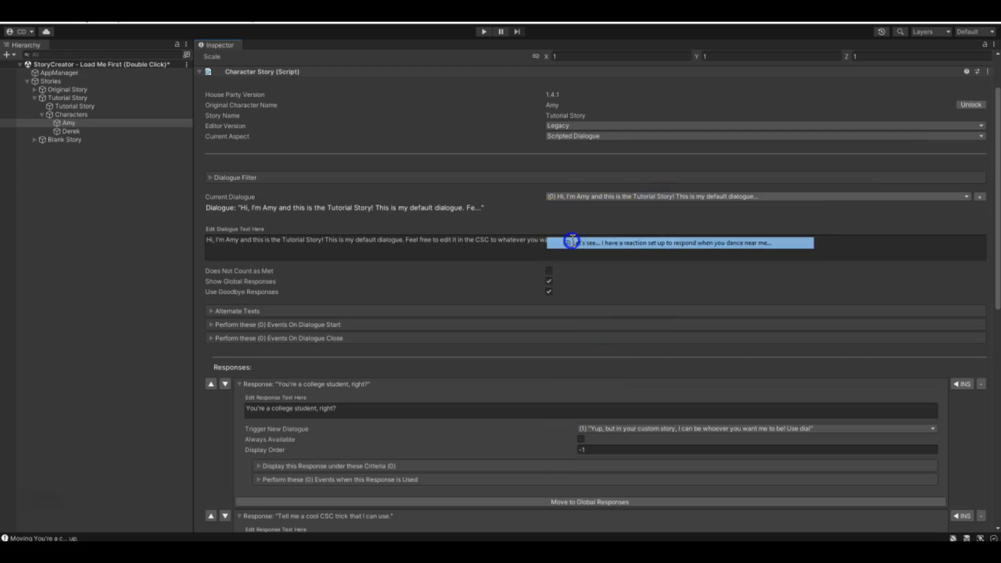
pyautogui.scroll(-2, 503, 286)
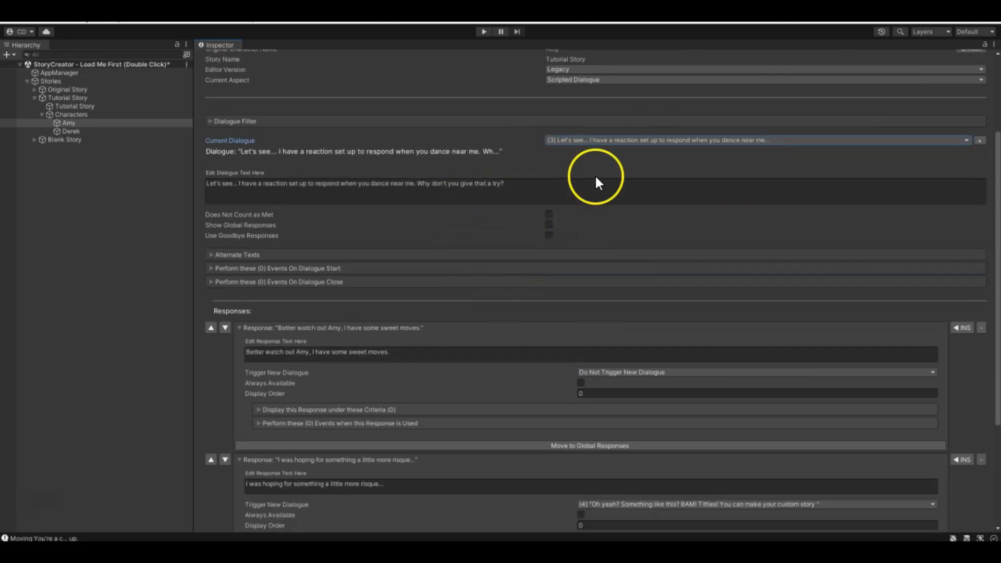
pyautogui.scroll(-5, 264, 323)
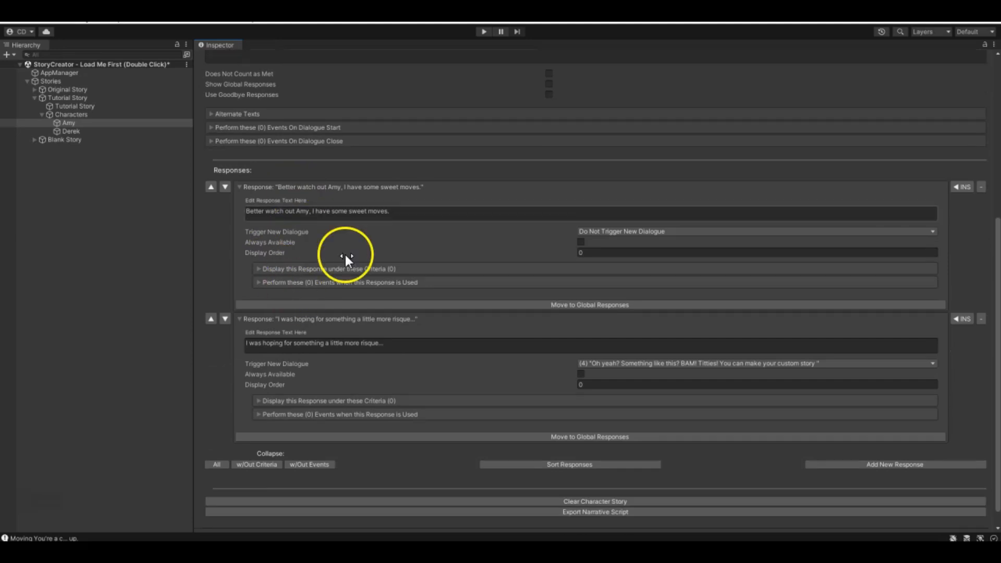
pyautogui.scroll(8, 438, 377)
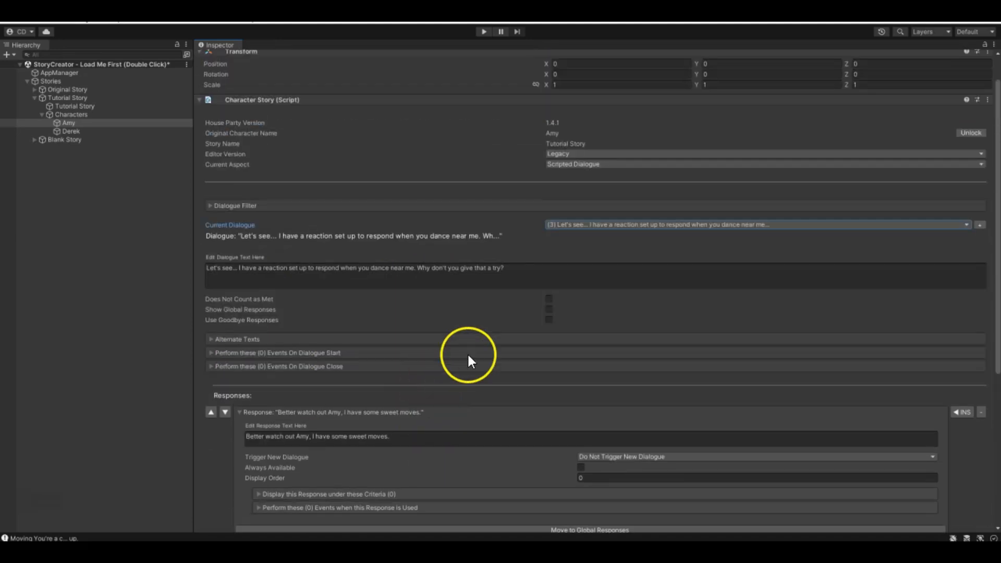
# - Switch to dialogue (1) "Yup, but in your custom story..." and add three new responses
pyautogui.click(593, 225)
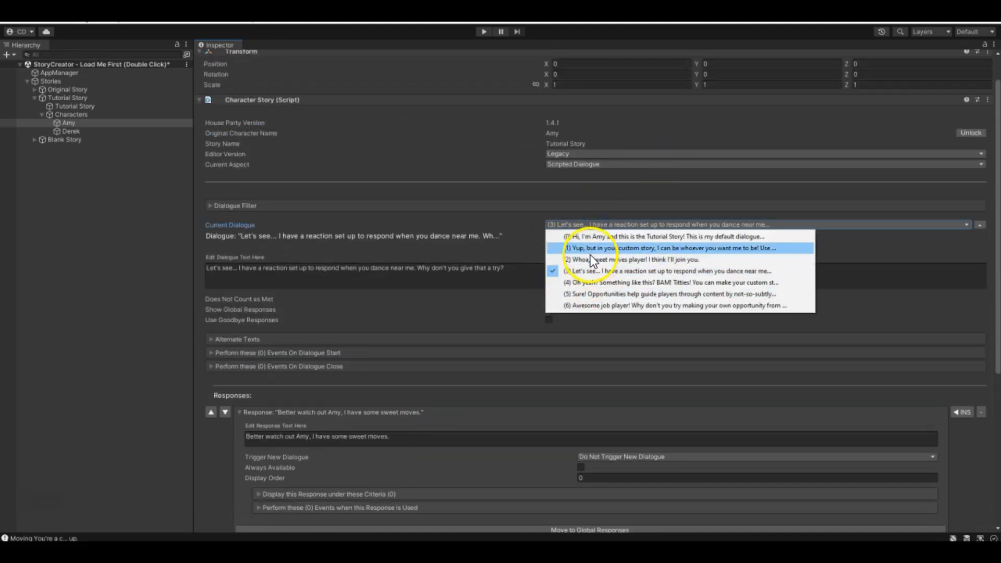
pyautogui.click(590, 249)
pyautogui.scroll(-3, 224, 362)
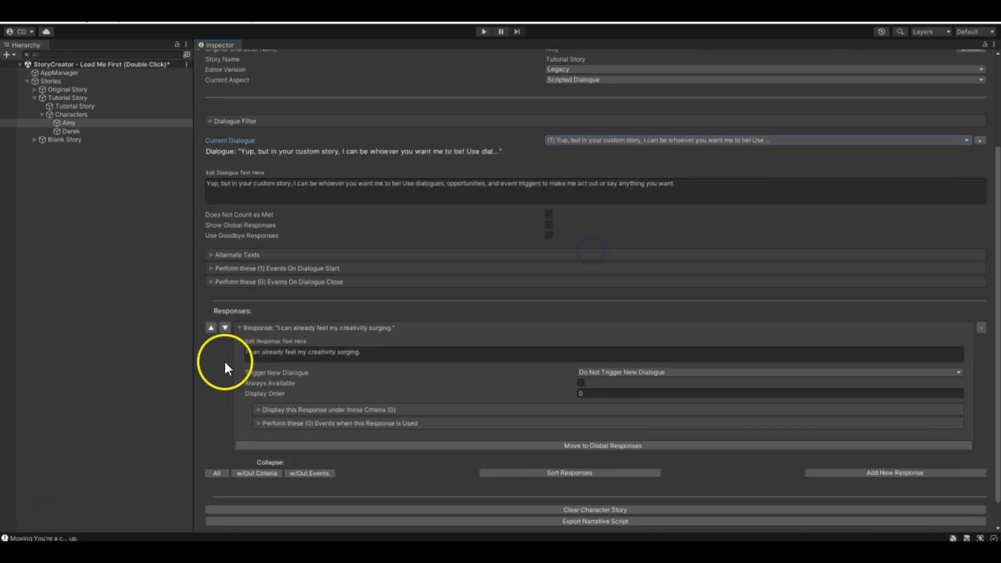
pyautogui.scroll(-1, 404, 394)
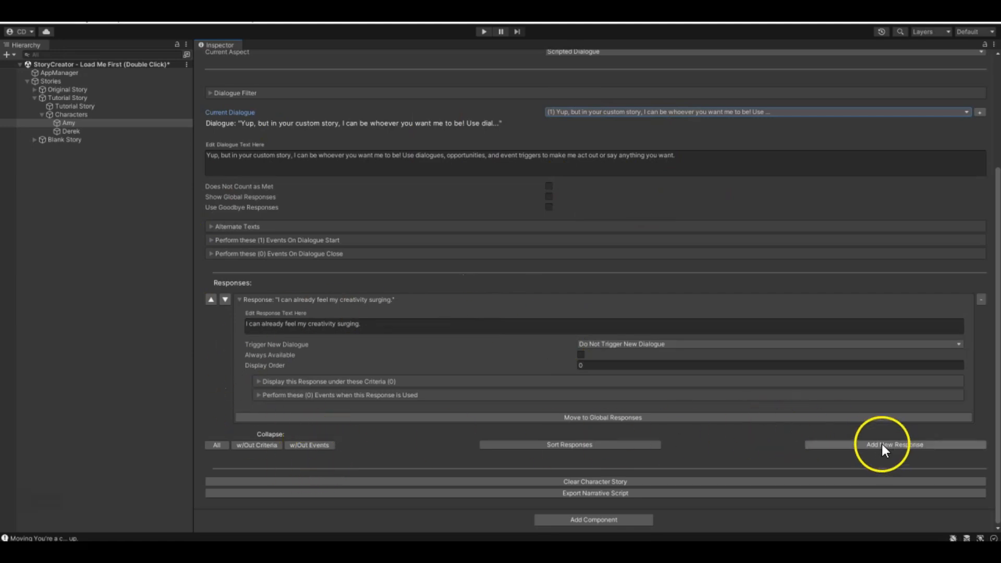
pyautogui.click(925, 446)
pyautogui.scroll(-5, 711, 443)
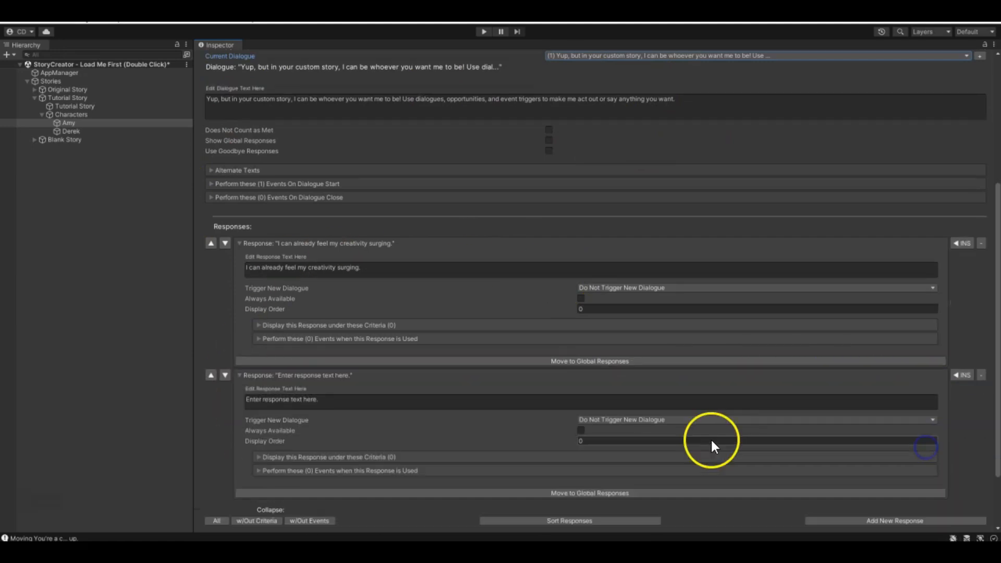
pyautogui.click(895, 465)
pyautogui.scroll(-2, 893, 465)
pyautogui.click(890, 509)
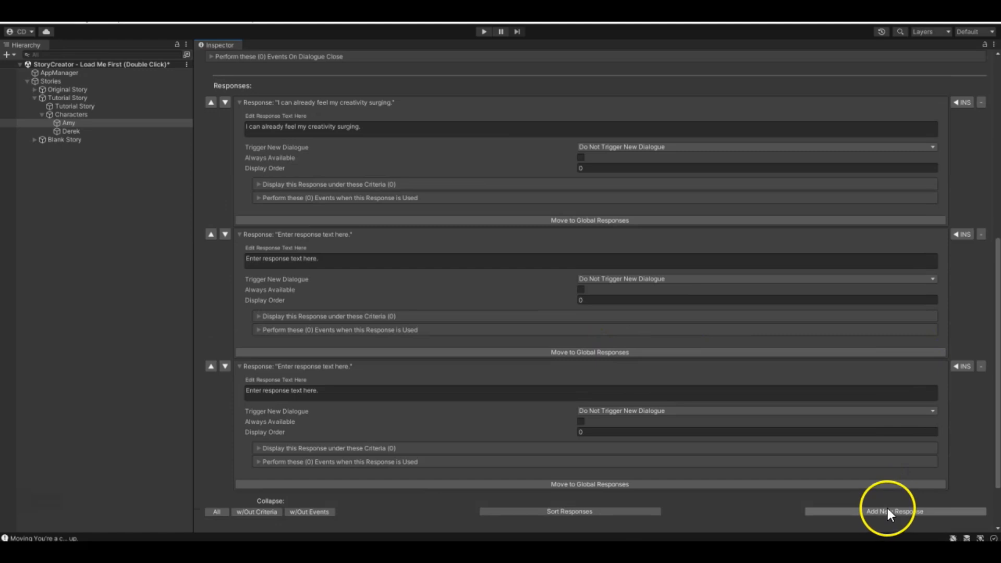
pyautogui.scroll(-3, 730, 469)
# - Examine the criteria, events, trigger dialogue choices and text field of the new placeholder responses in dialogue (1)
pyautogui.click(261, 307)
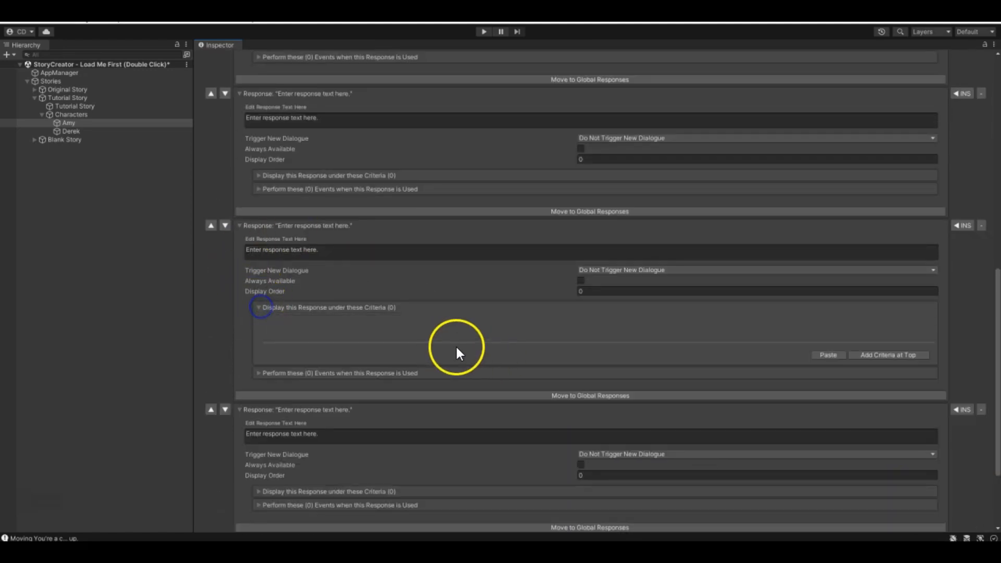
pyautogui.click(260, 308)
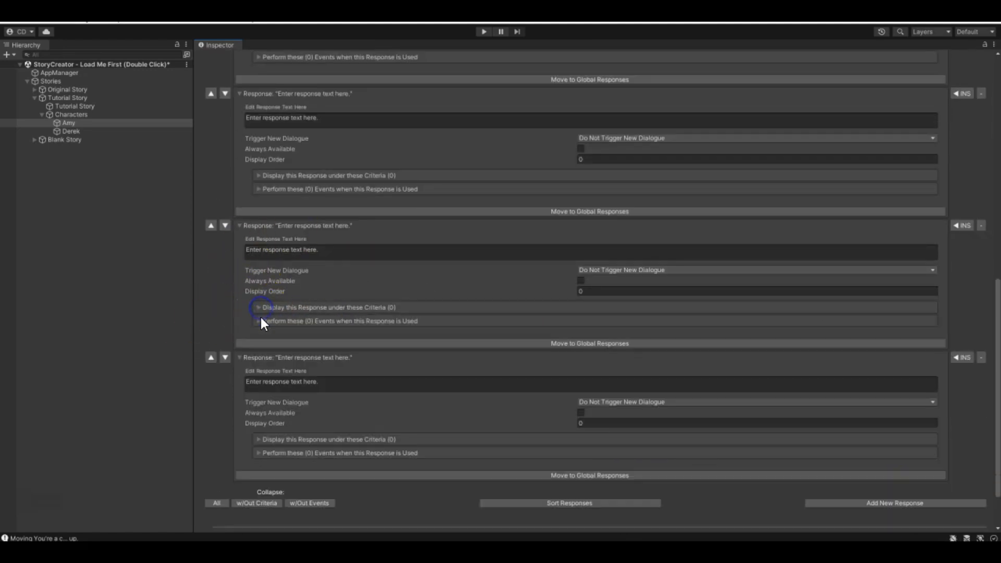
pyautogui.click(260, 319)
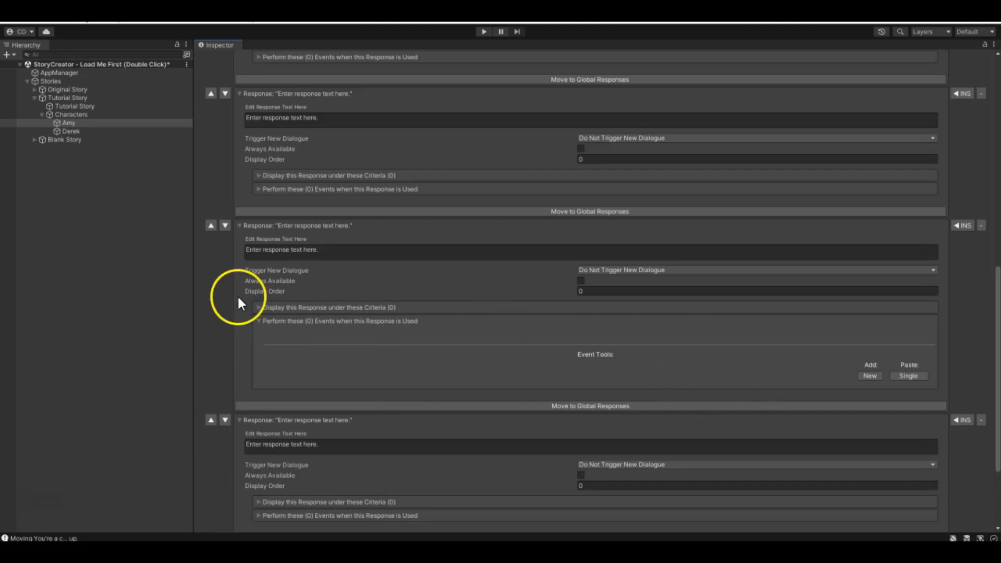
pyautogui.click(260, 321)
pyautogui.scroll(3, 459, 363)
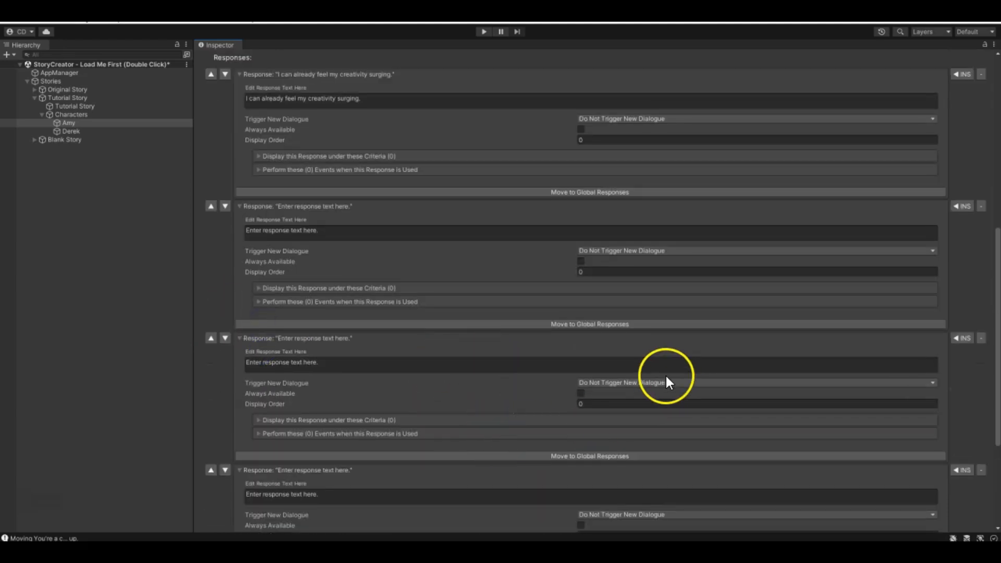
pyautogui.click(614, 383)
pyautogui.click(494, 365)
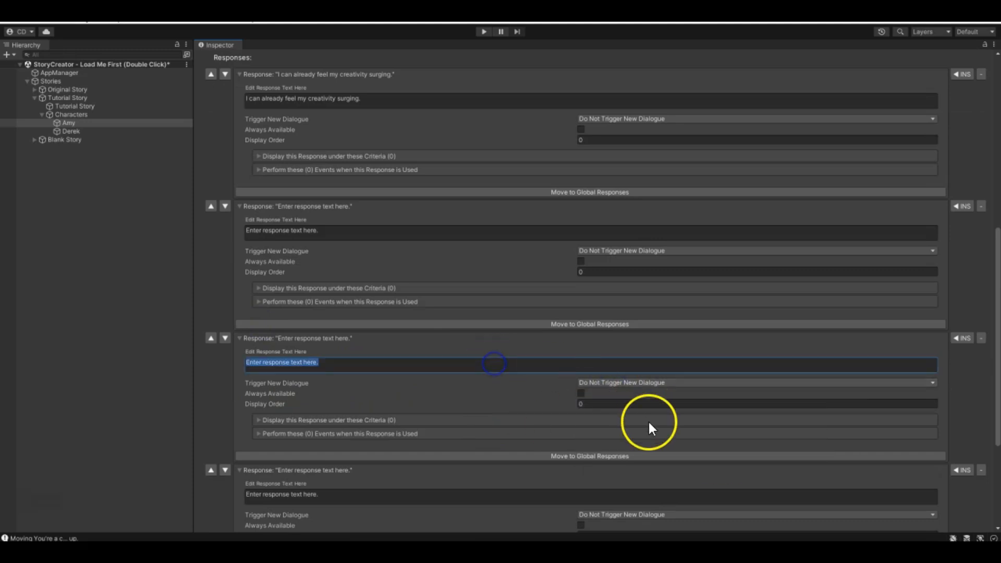
# - Delete the placeholder responses from dialogue (1), keeping only "I can already feel my creativity surging."
pyautogui.scroll(3, 562, 412)
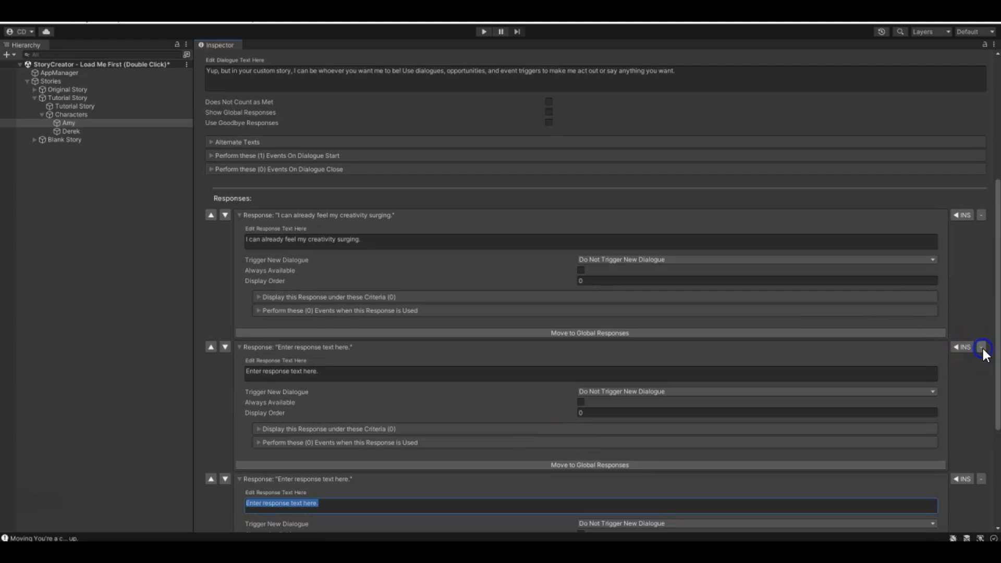
pyautogui.click(981, 347)
pyautogui.click(982, 347)
# - Open dialogue (3) "Let's see..." again and look over its responses
pyautogui.click(606, 252)
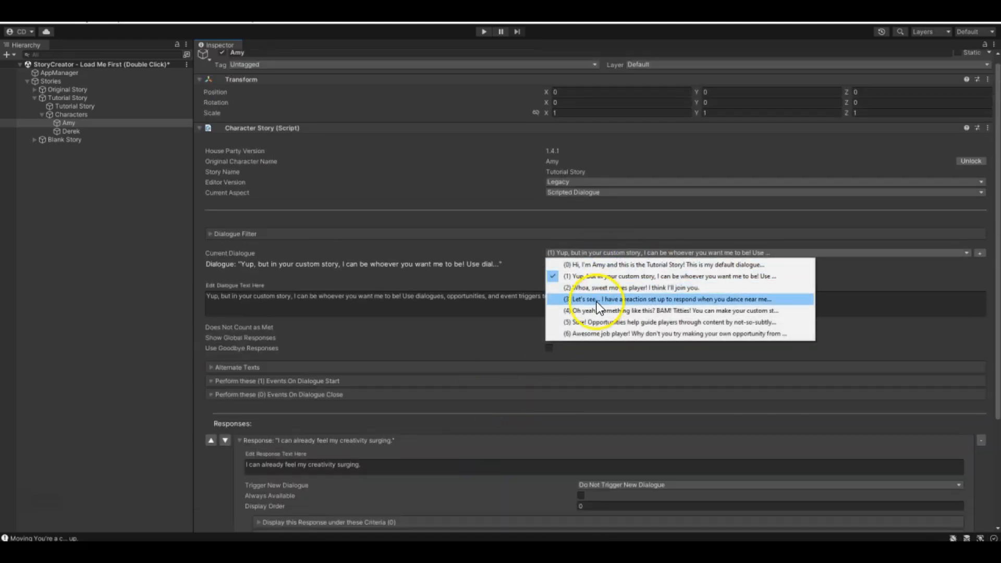
pyautogui.click(597, 299)
pyautogui.scroll(-8, 469, 407)
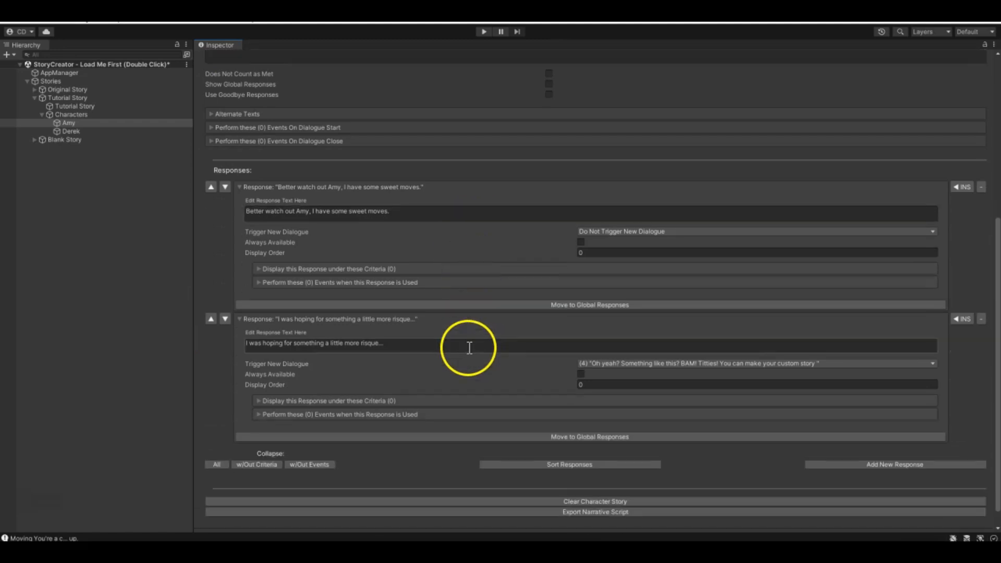
# - Examine the text and triggered dialogue settings of the two responses in dialogue (3) "Let's see..."
pyautogui.scroll(4, 365, 336)
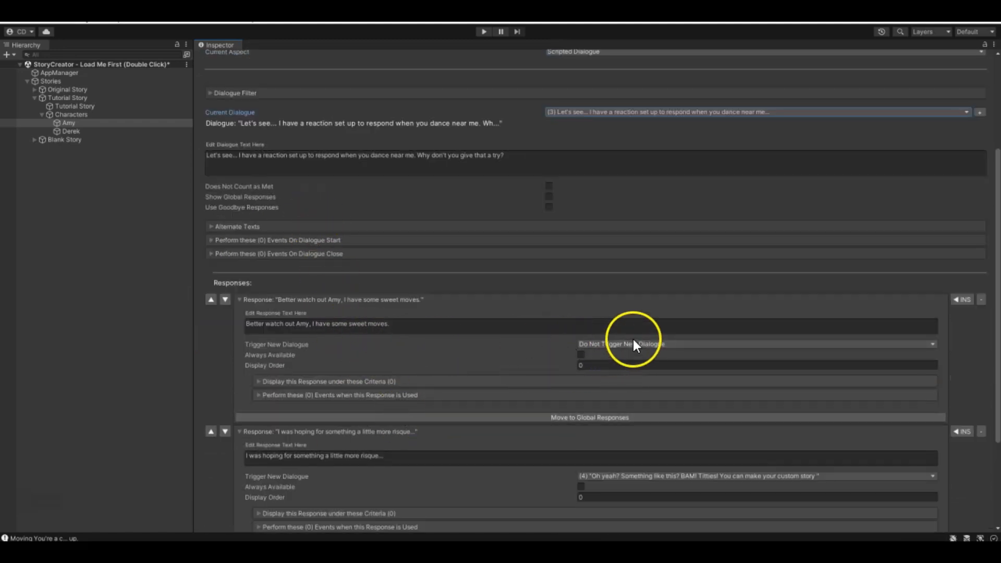
pyautogui.click(358, 326)
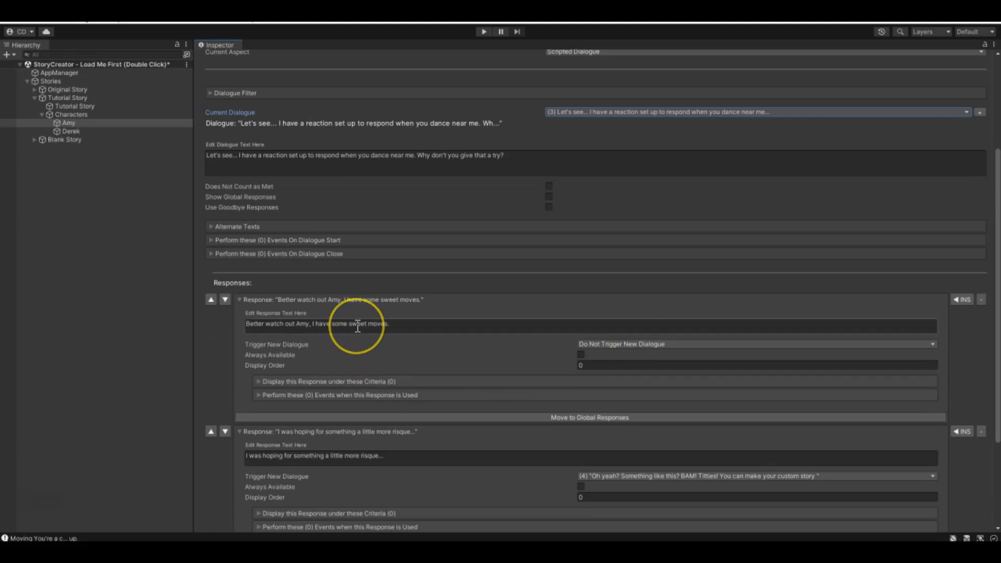
pyautogui.scroll(-3, 366, 327)
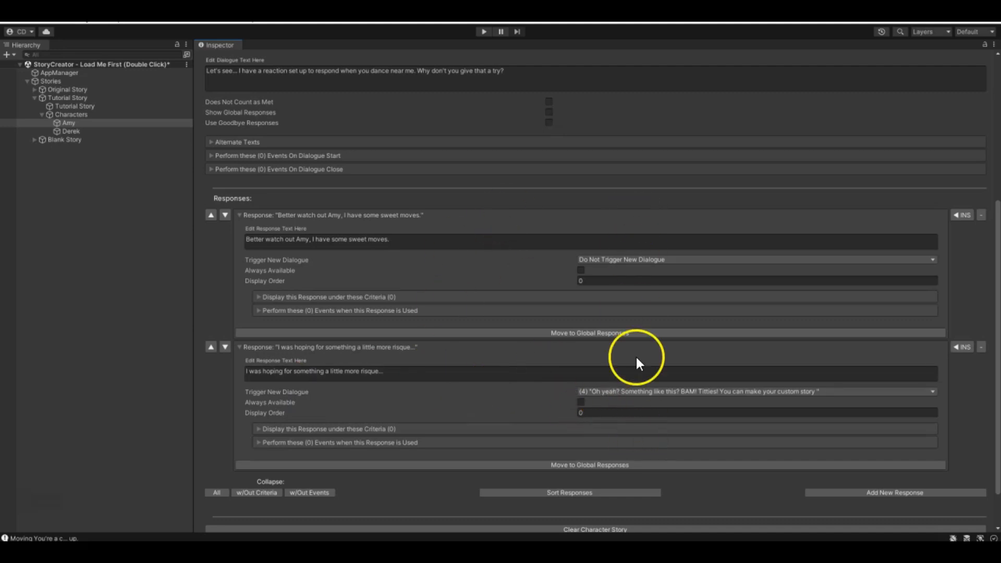
pyautogui.scroll(3, 600, 389)
pyautogui.scroll(-3, 400, 318)
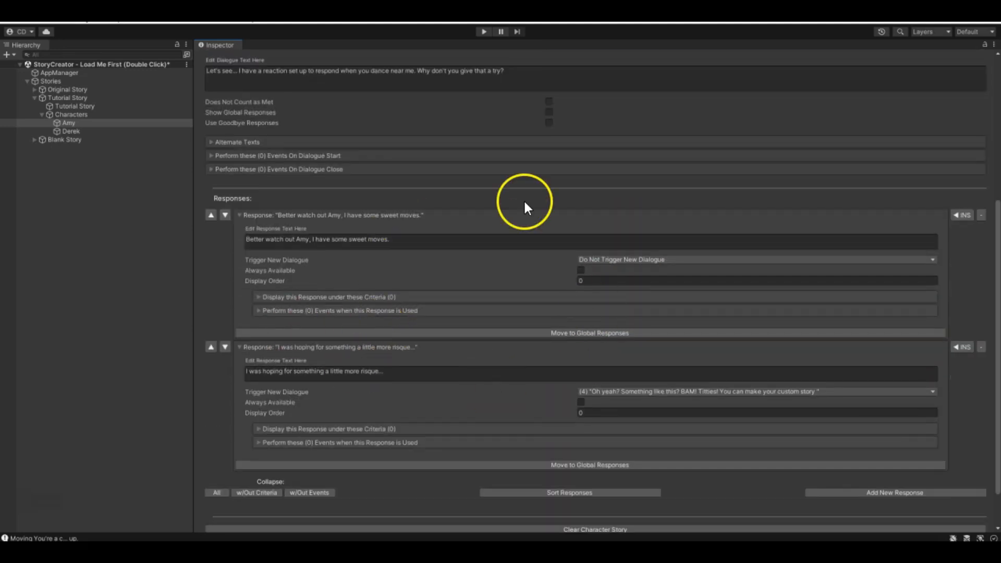
# - Try dialogue (5) as the trigger for "Better watch out Amy, I have some sweet moves.", restoring Do Not Trigger New Dialogue
pyautogui.click(615, 260)
pyautogui.click(602, 318)
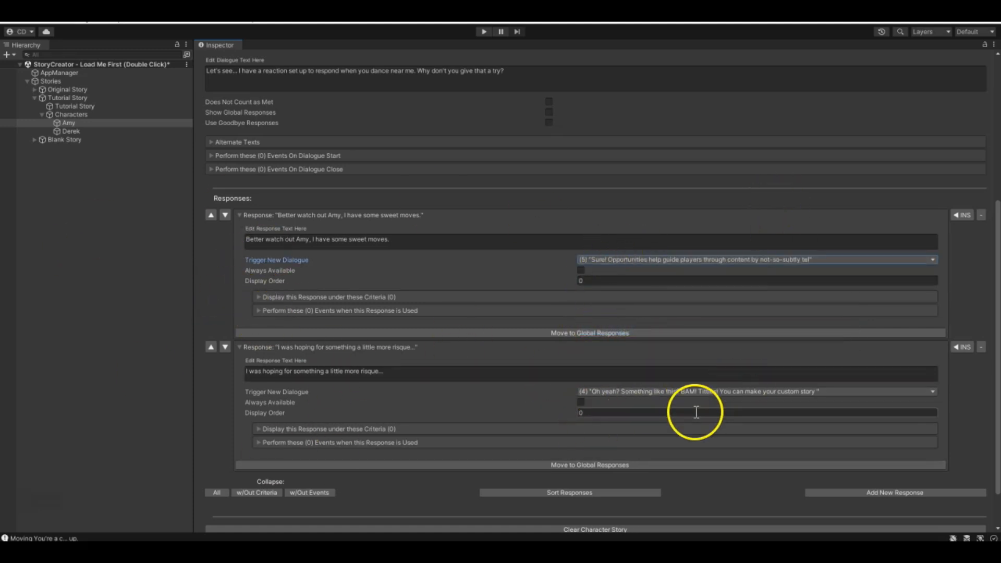
pyautogui.click(801, 260)
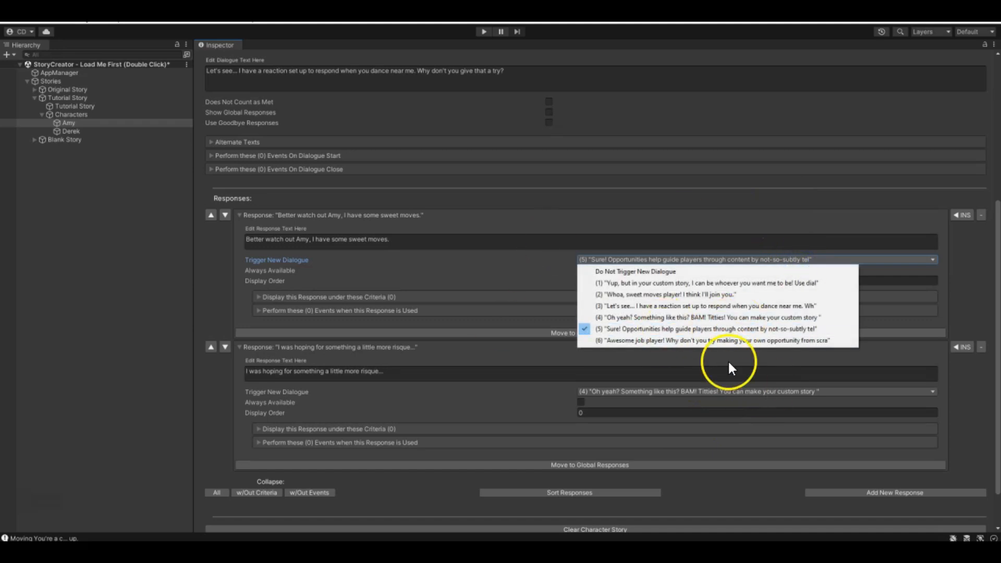
pyautogui.click(649, 271)
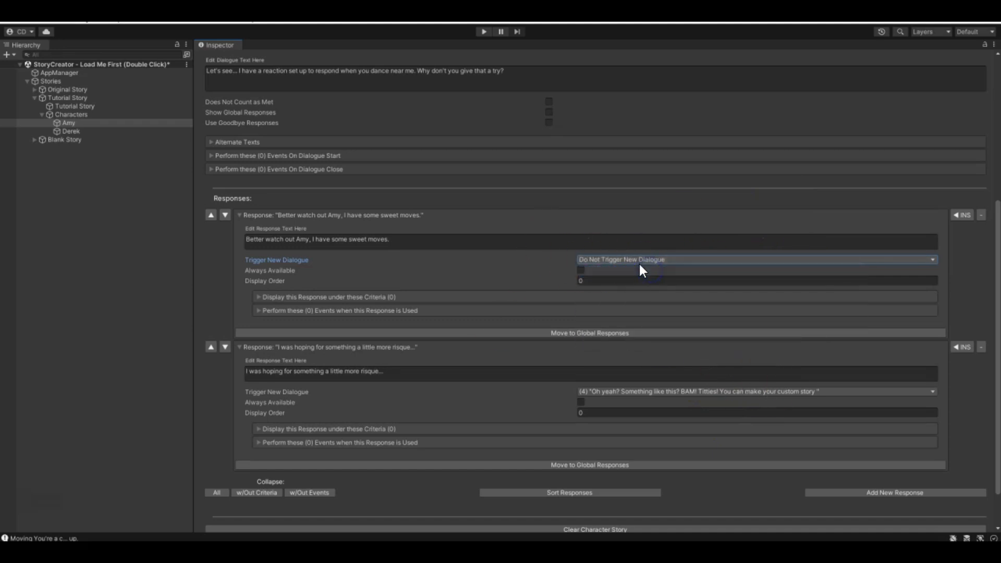
pyautogui.scroll(-1, 518, 398)
pyautogui.scroll(6, 521, 393)
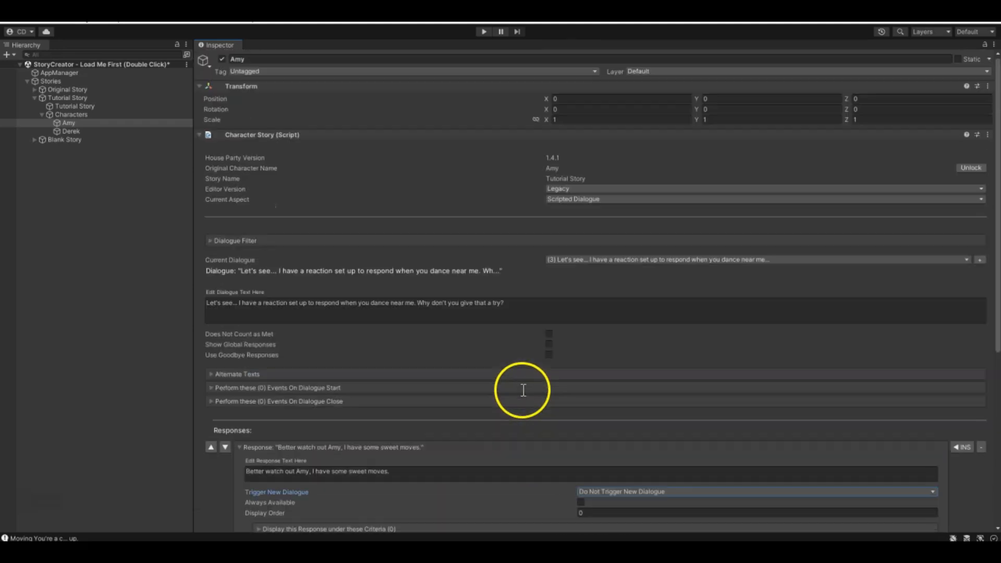
# - Switch to dialogue (0) "Hi, I'm Amy and this is the Tutorial Story!" and collapse its first three responses
pyautogui.click(585, 261)
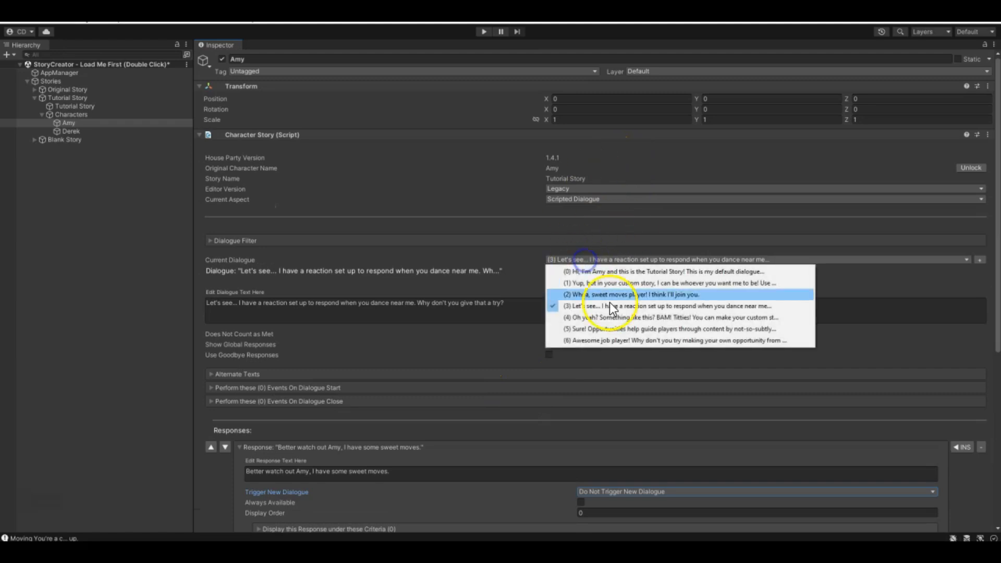
pyautogui.click(615, 273)
pyautogui.scroll(-5, 304, 302)
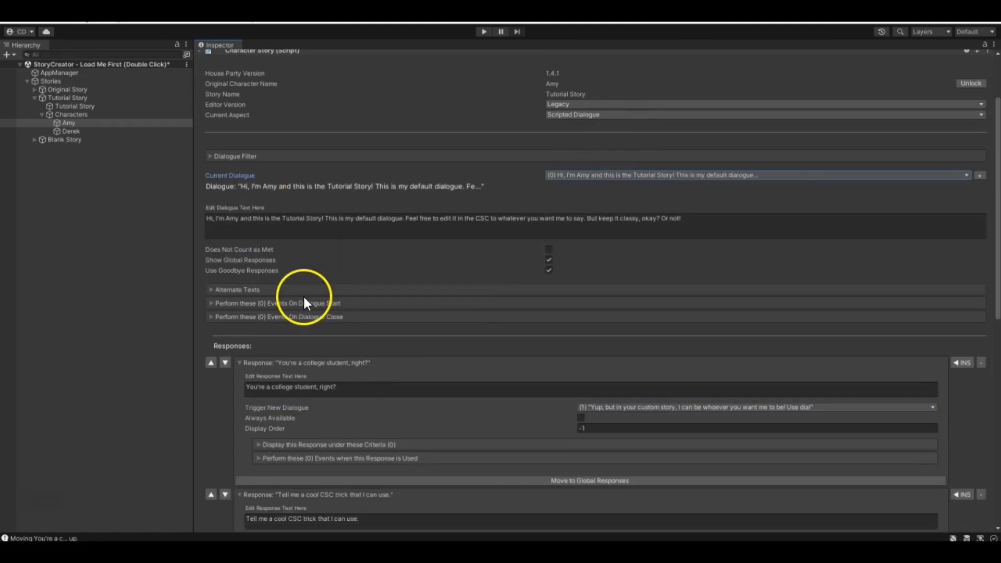
pyautogui.click(238, 222)
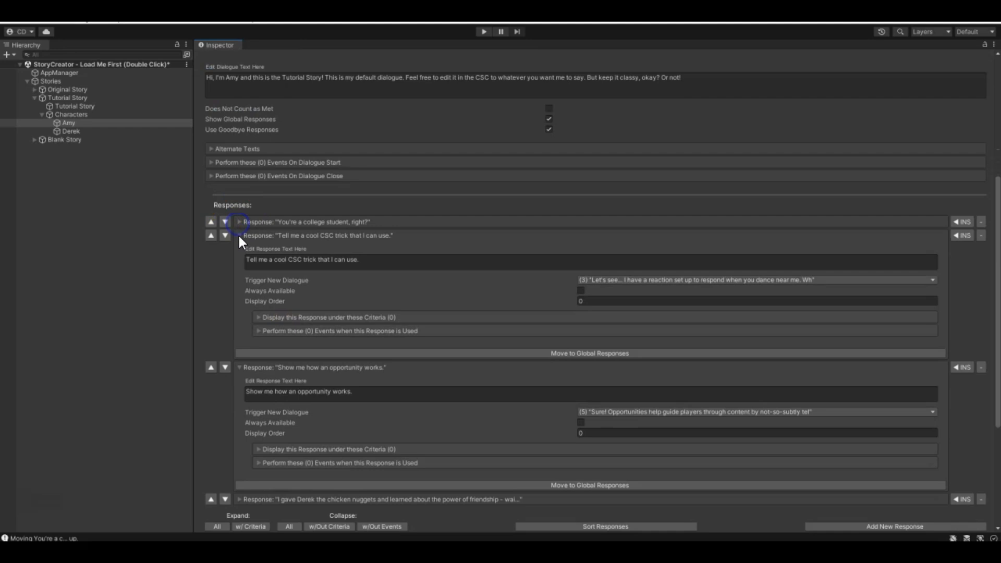
pyautogui.click(239, 235)
pyautogui.click(238, 249)
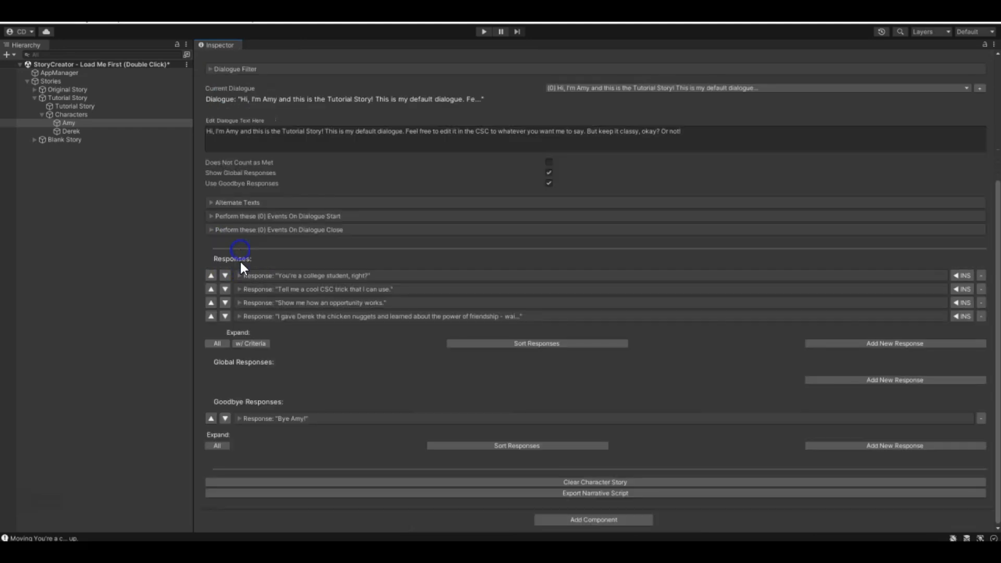
# - Expand the "I gave Derek the chicken nuggets..." response along with its events section and Dialogue criterion
pyautogui.click(239, 317)
pyautogui.scroll(-3, 371, 248)
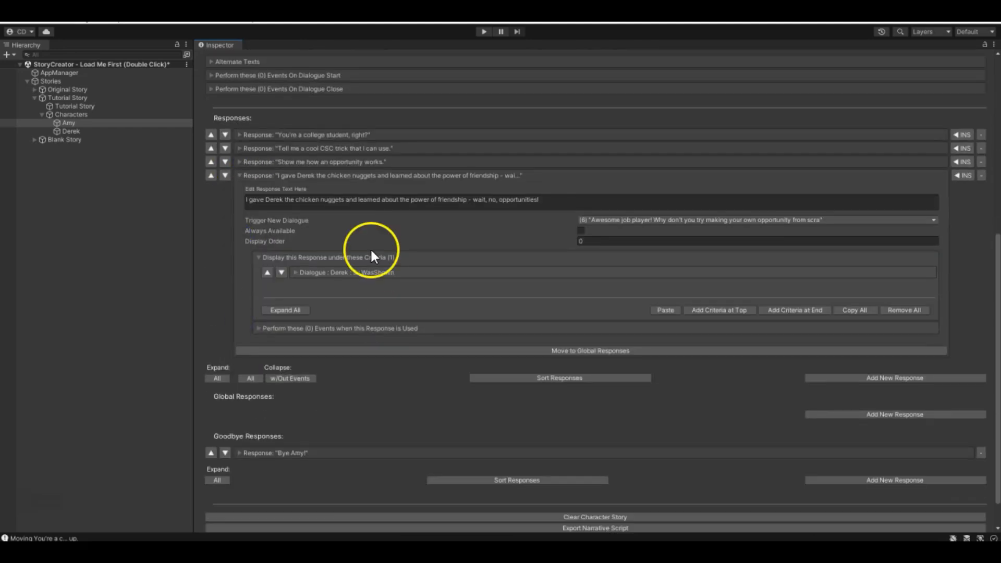
pyautogui.click(258, 328)
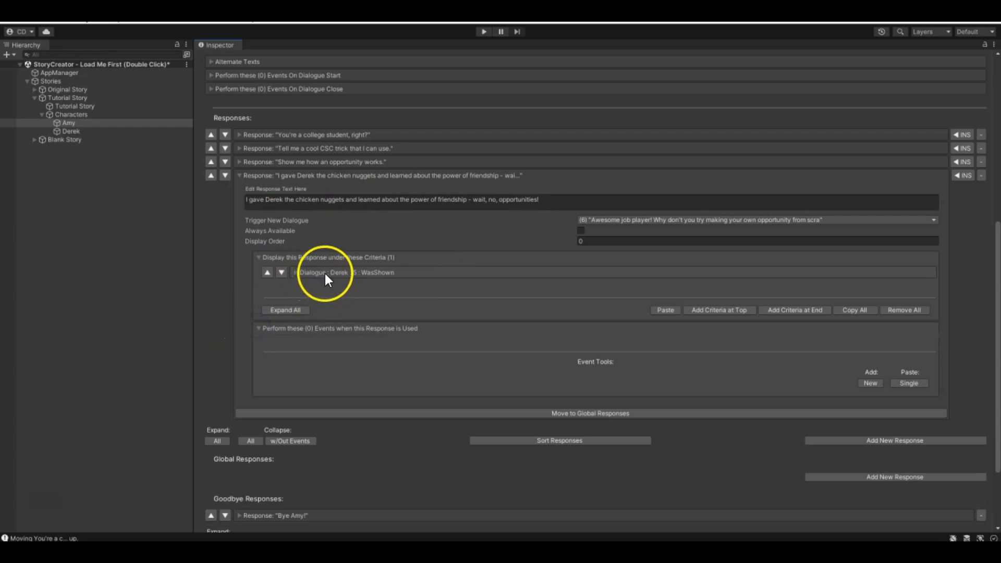
pyautogui.click(296, 272)
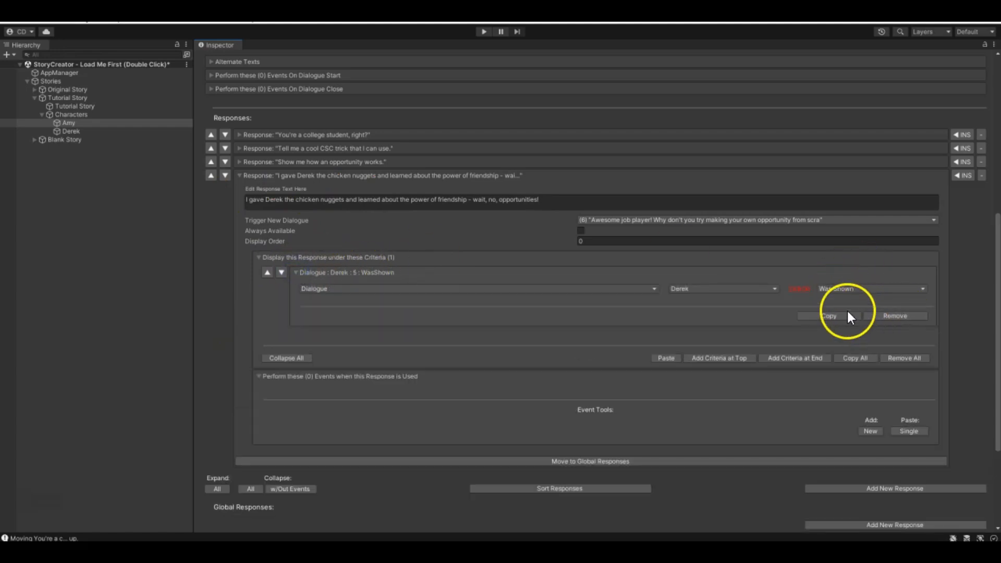
# - Replace the criterion of the "I gave Derek the chicken nuggets..." response with a new Dialogue criterion for Derek using Was Shown
pyautogui.click(893, 316)
pyautogui.click(896, 305)
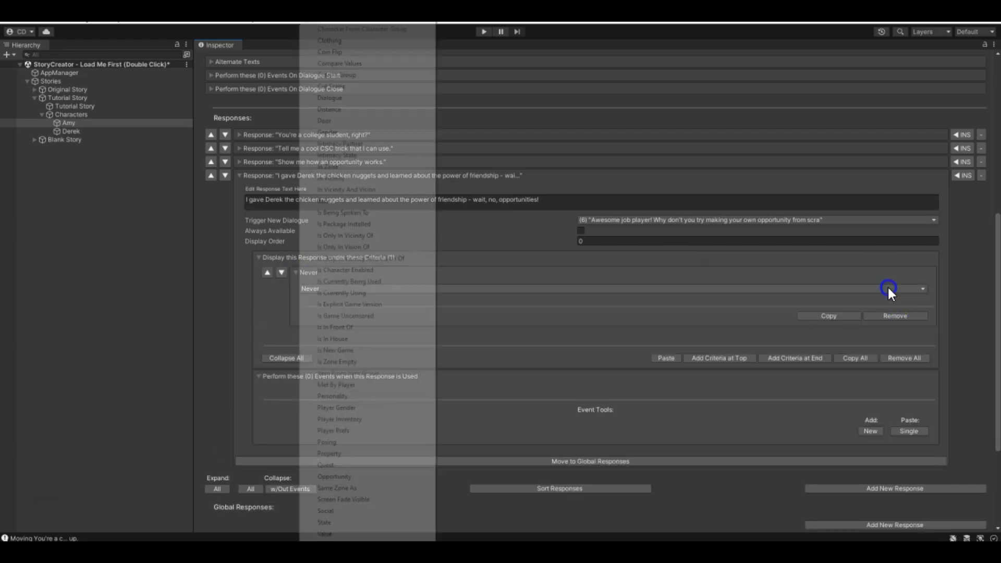
pyautogui.click(340, 98)
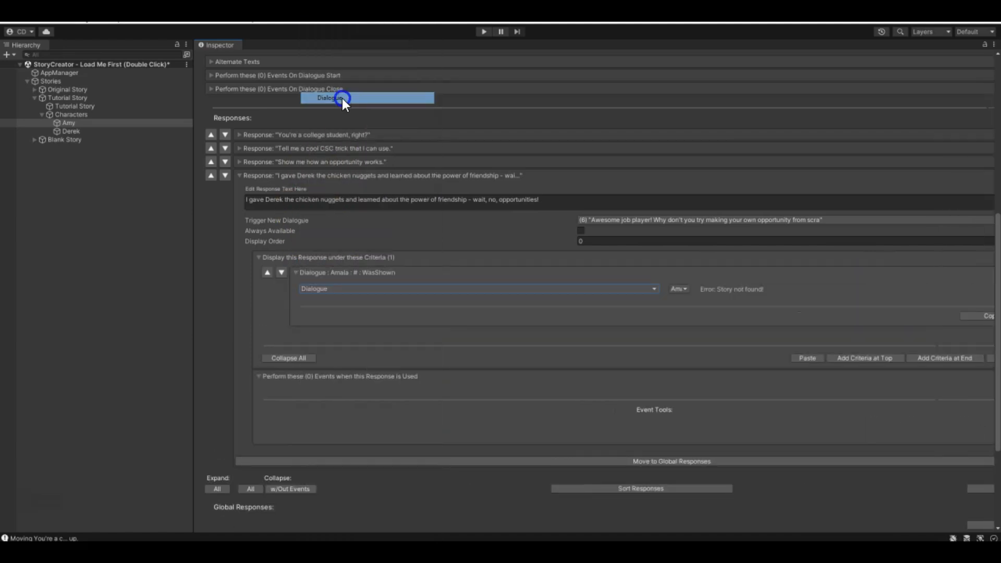
pyautogui.click(678, 290)
pyautogui.click(709, 370)
pyautogui.click(796, 285)
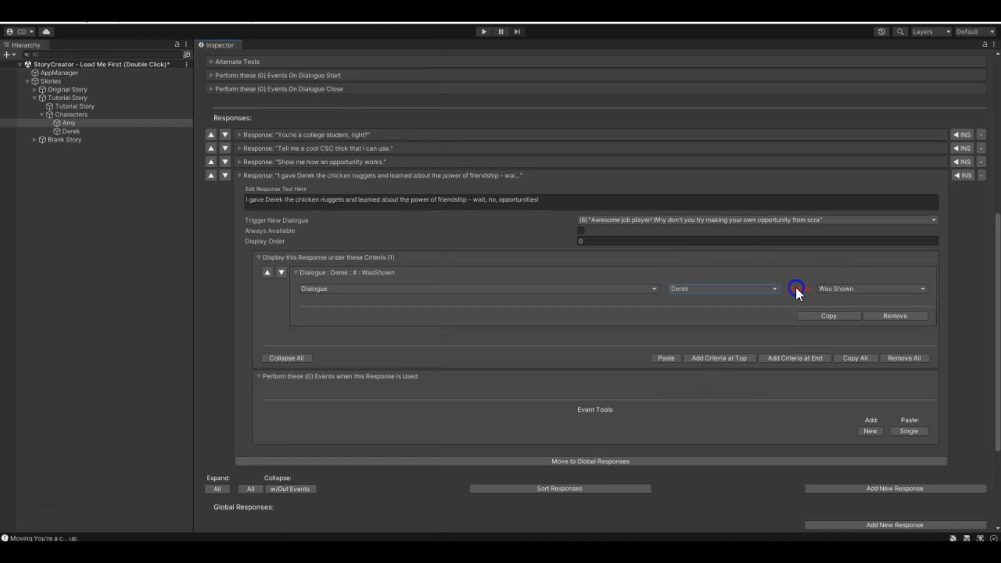
pyautogui.click(897, 287)
pyautogui.click(795, 290)
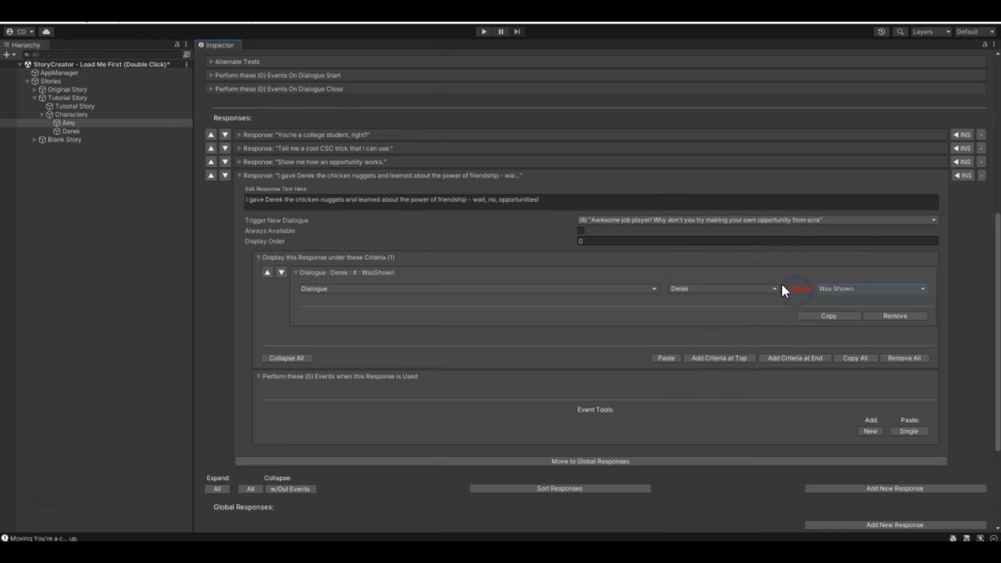
# - Remove the Derek Dialogue criterion from the "I gave Derek the chicken nuggets..." response and collapse its criteria section
pyautogui.click(295, 271)
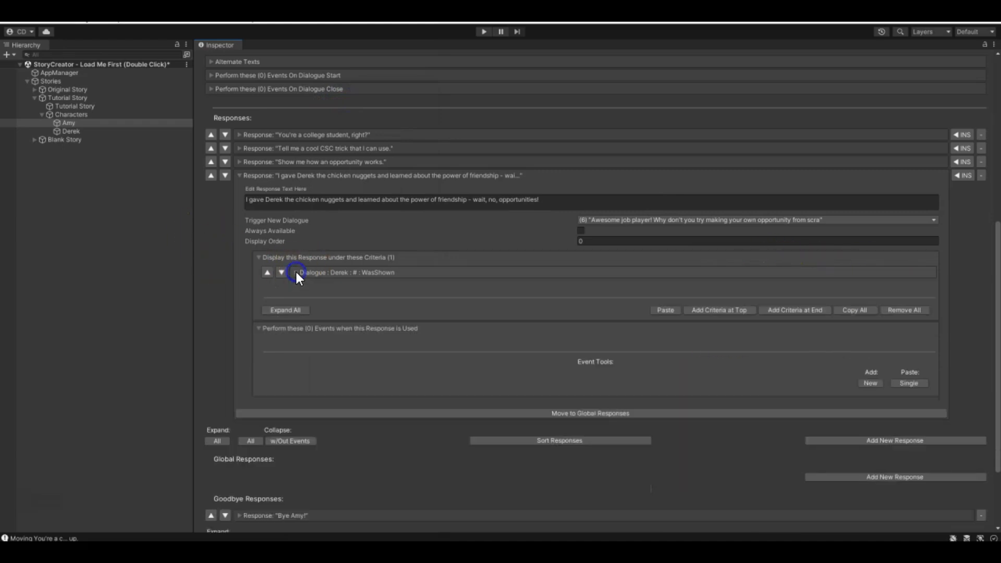
pyautogui.click(295, 271)
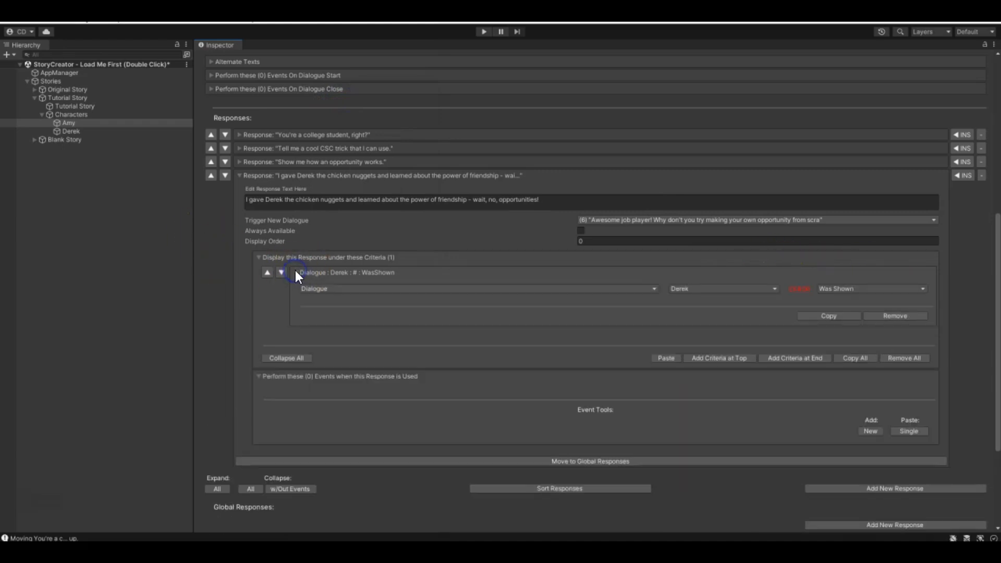
pyautogui.click(882, 315)
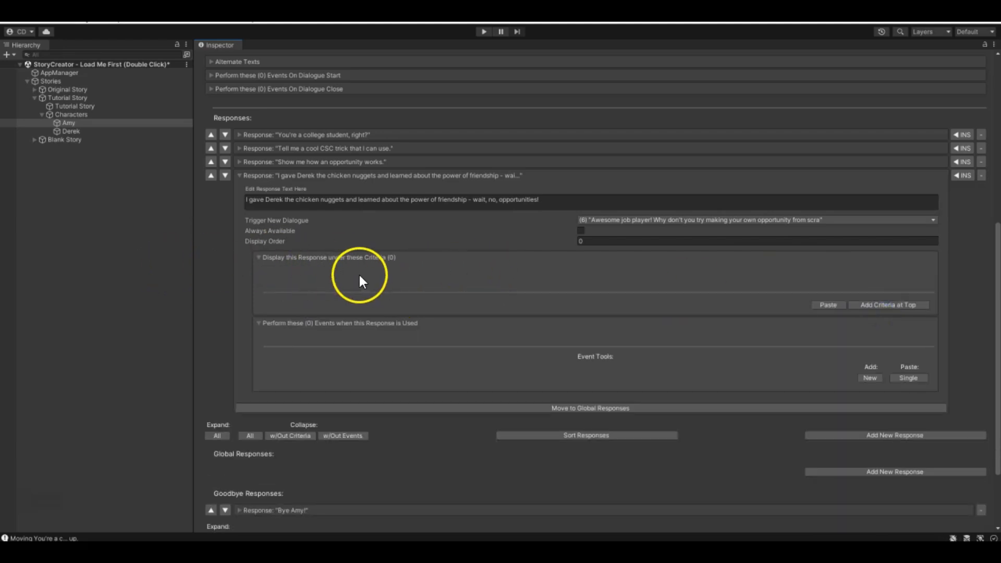
pyautogui.scroll(3, 373, 276)
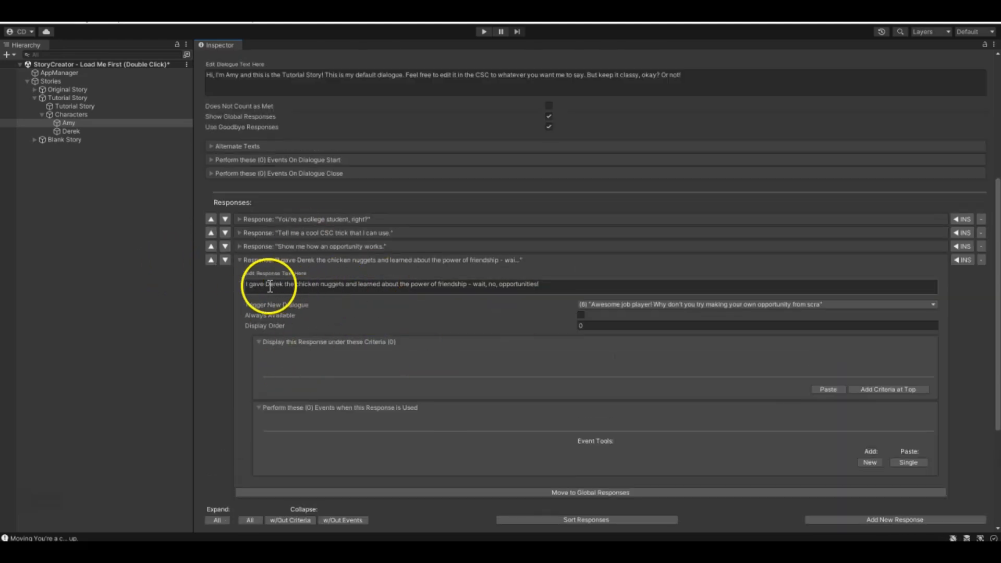
pyautogui.click(260, 342)
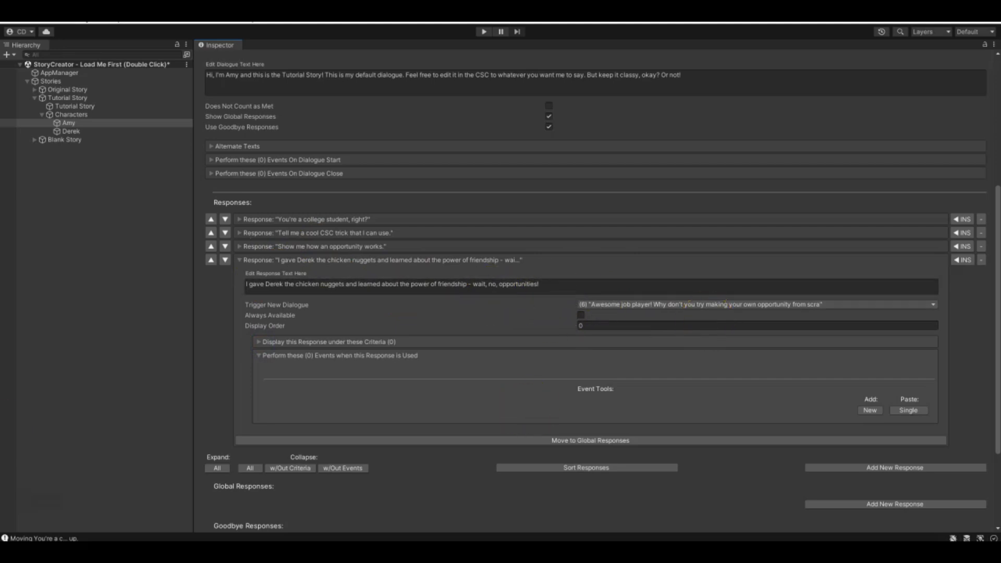
# - Open Amy in the Original Story and look through the global responses of her "Hello again." dialogue
pyautogui.click(35, 89)
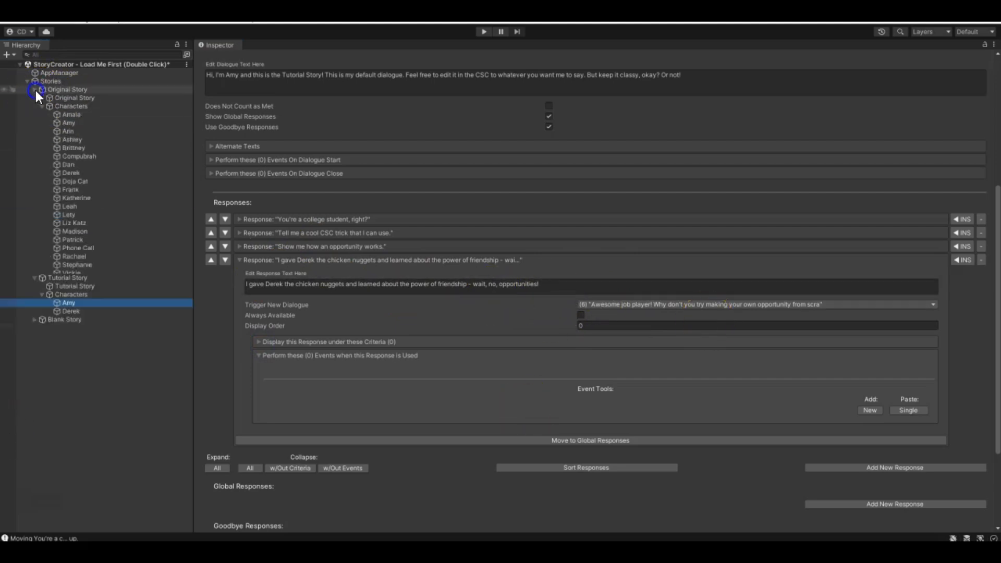
pyautogui.click(65, 123)
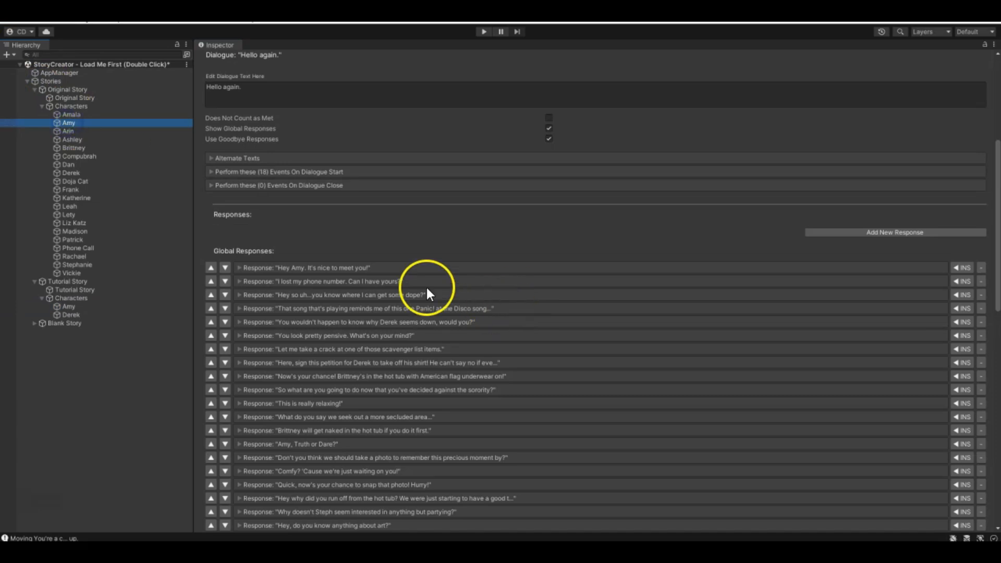
pyautogui.scroll(8, 250, 219)
pyautogui.scroll(-5, 286, 323)
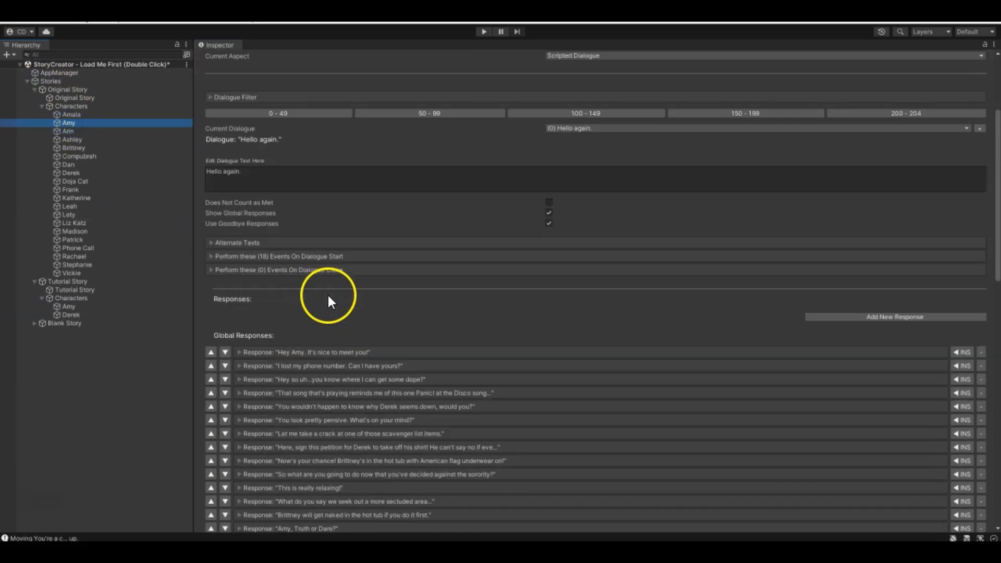
pyautogui.scroll(-8, 321, 236)
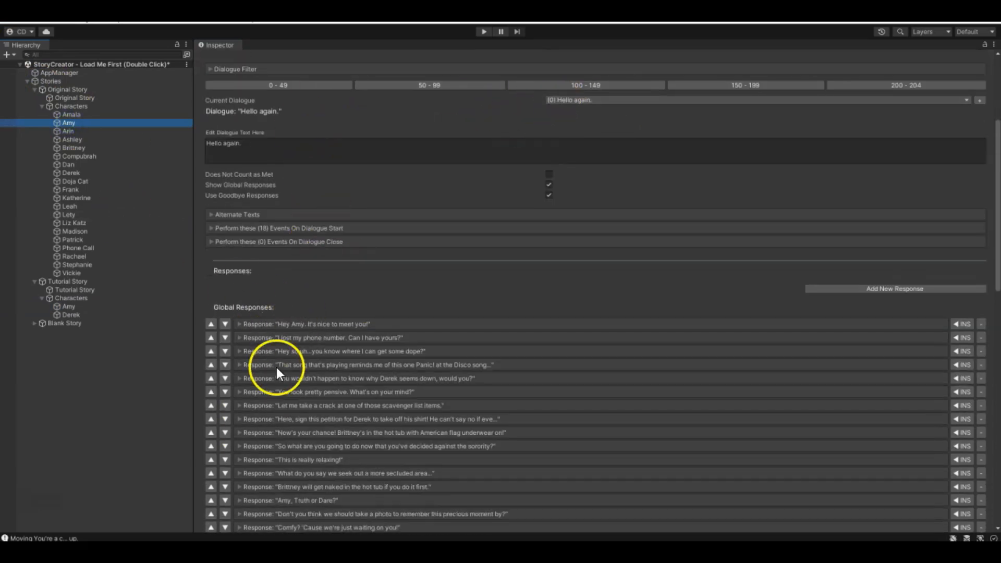
pyautogui.scroll(6, 284, 130)
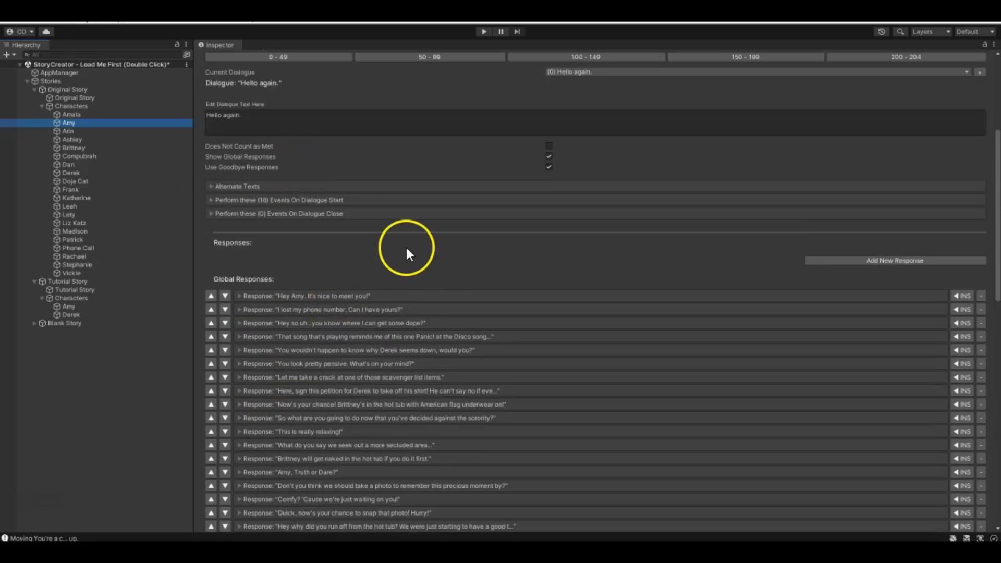
pyautogui.scroll(-15, 275, 240)
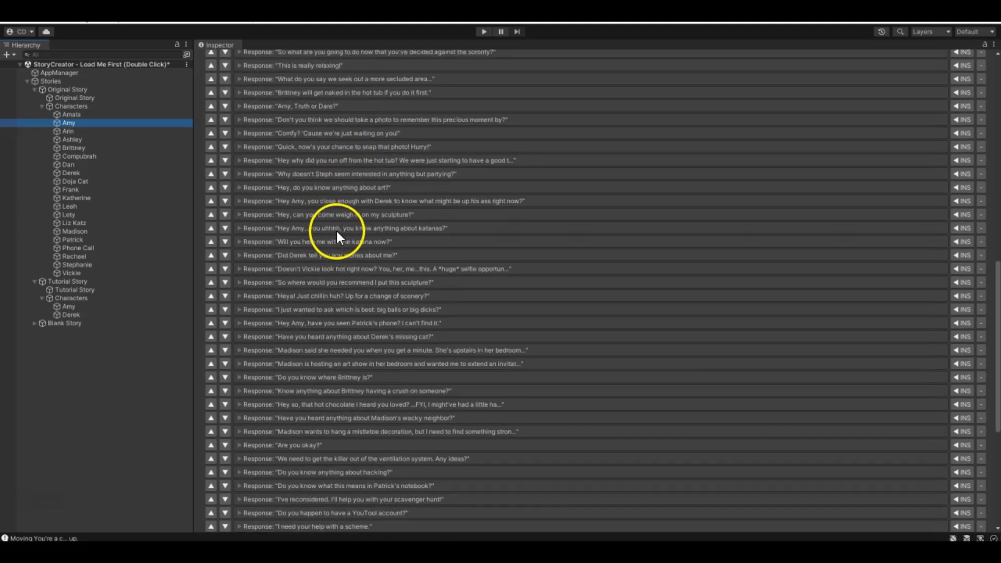
pyautogui.scroll(-2, 329, 245)
pyautogui.scroll(15, 313, 309)
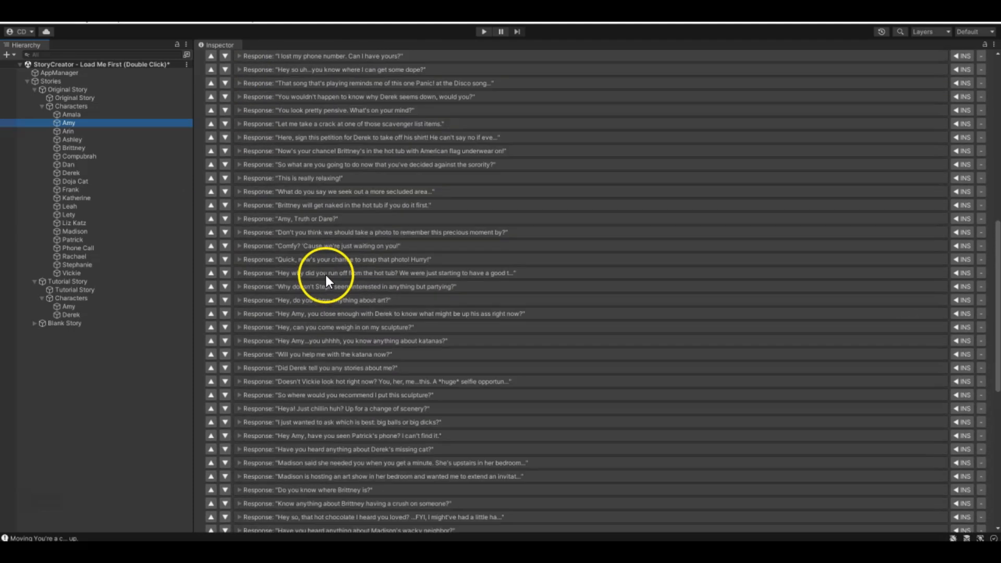
# - Examine the criteria of Amy's global responses about why Derek seems down and "Hey Amy. It's nice to meet you!"
pyautogui.click(242, 197)
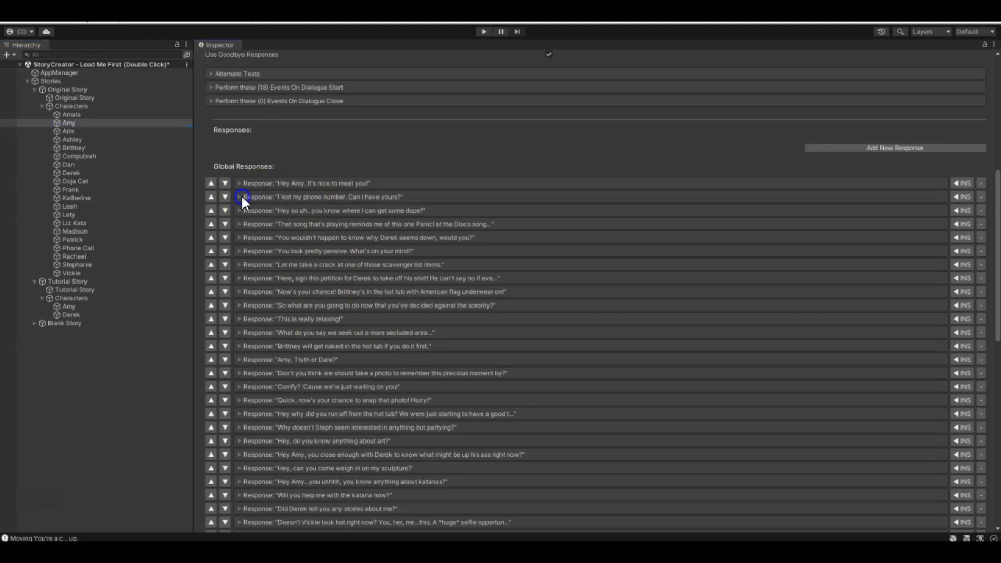
pyautogui.click(239, 197)
pyautogui.click(241, 238)
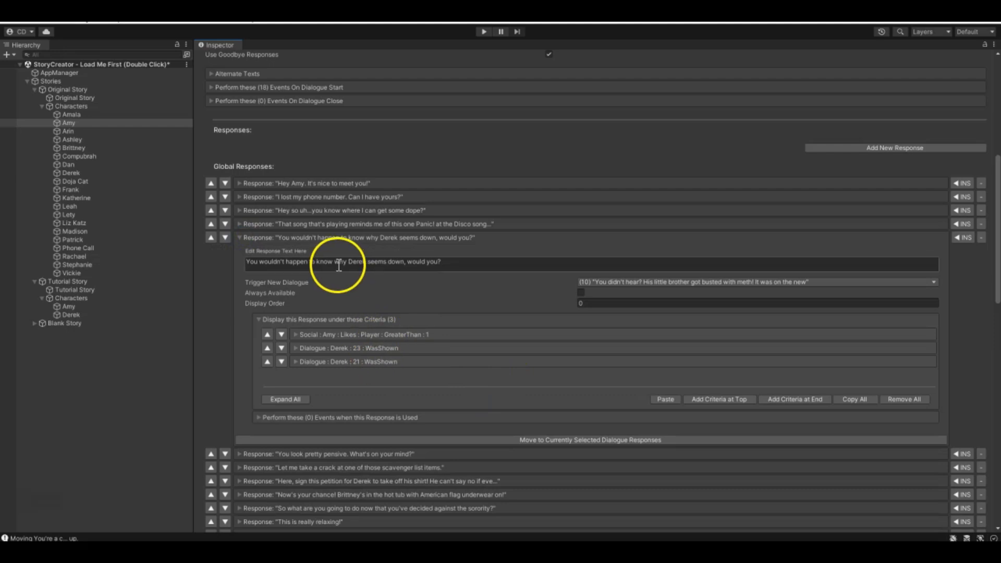
pyautogui.click(239, 237)
pyautogui.click(240, 184)
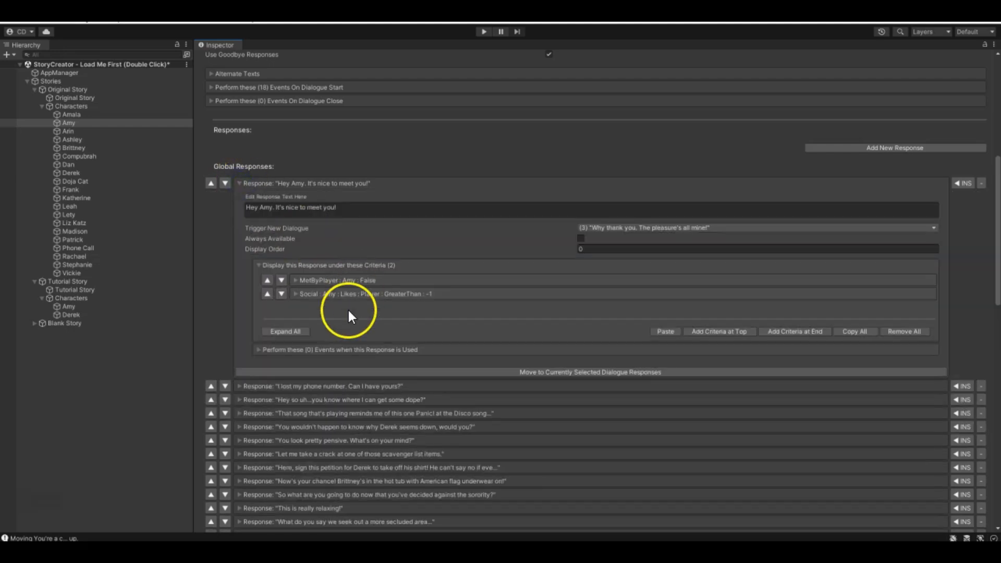
pyautogui.scroll(-10, 279, 270)
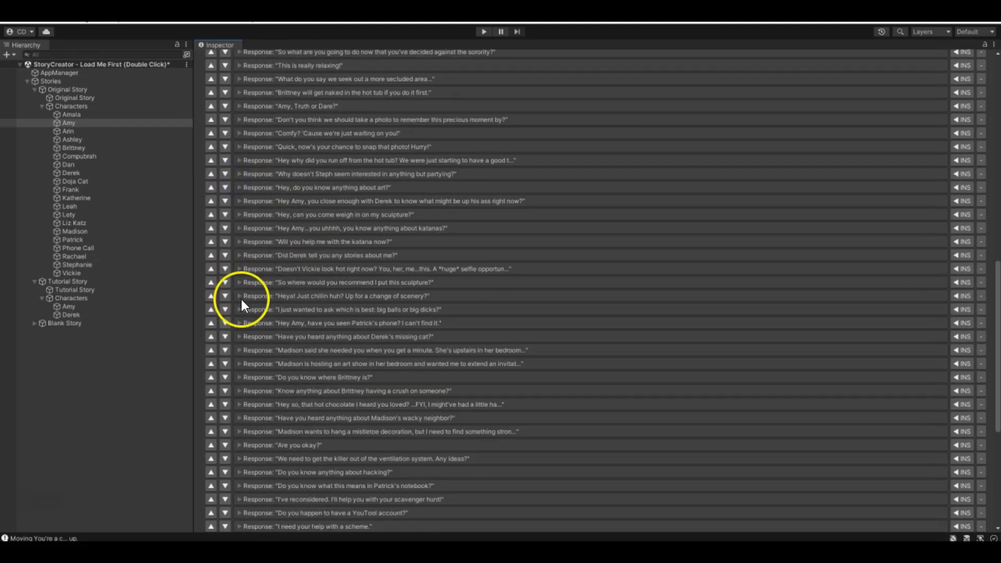
# - Examine the display criteria of Amy's "Hey Amy...you uhhhh, you know anything about katanas?" global response and collapse it
pyautogui.click(242, 228)
pyautogui.click(241, 228)
pyautogui.click(241, 228)
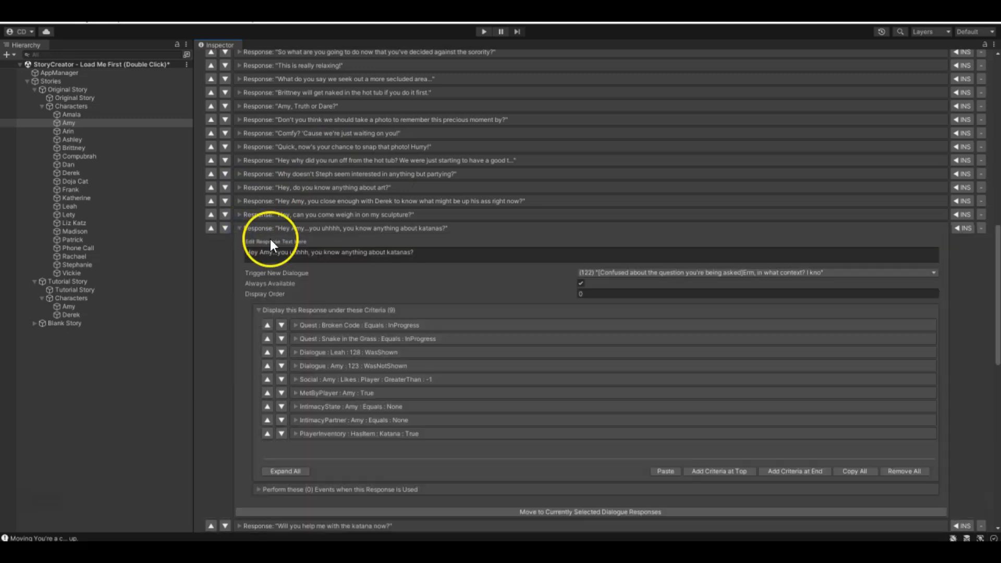
pyautogui.scroll(-3, 341, 399)
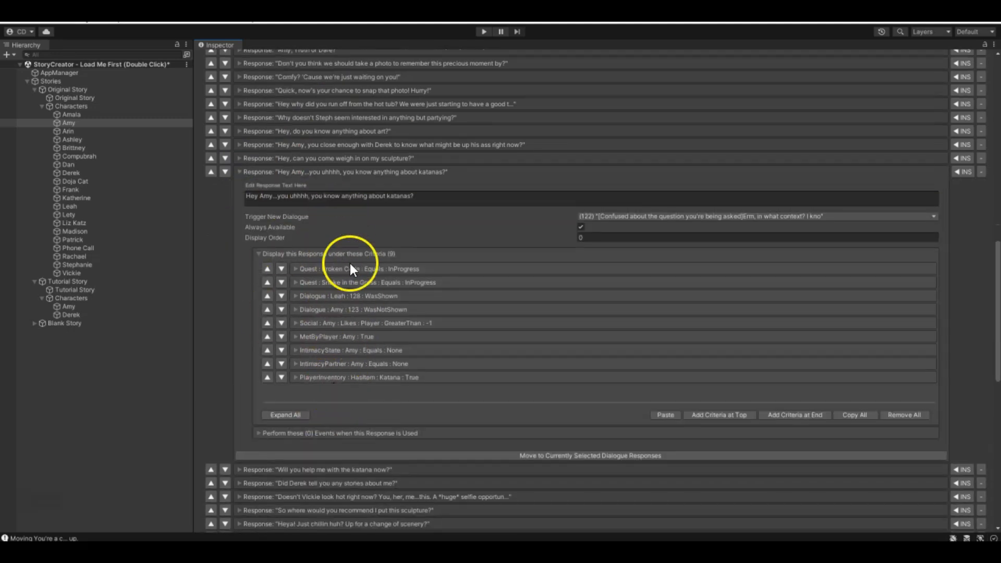
pyautogui.click(239, 172)
# - Examine the criteria of Amy's "We need to get the killer out of the ventilation system. Any ideas?" global response, including Met By Player
pyautogui.scroll(-5, 258, 236)
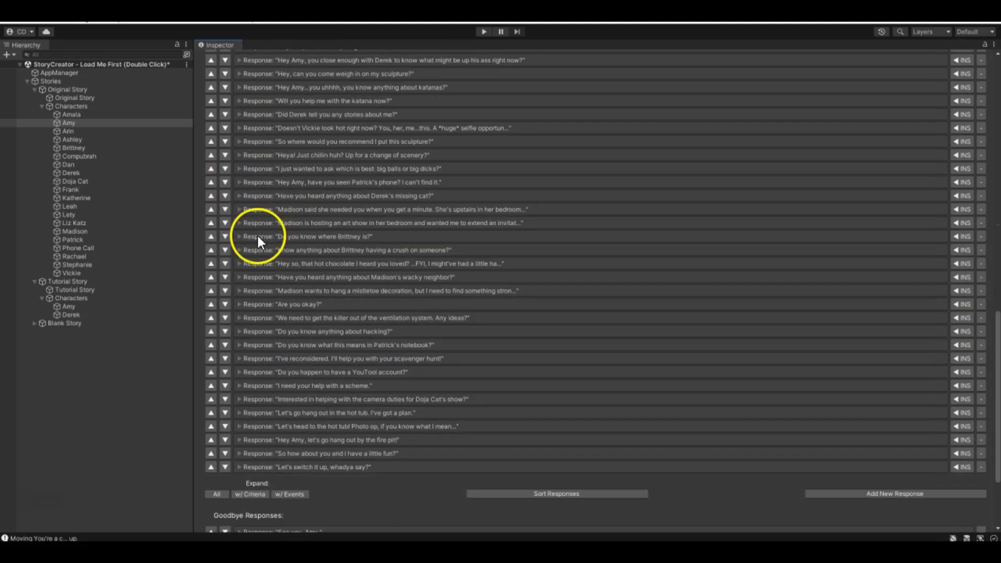
pyautogui.click(240, 317)
pyautogui.scroll(-7, 240, 313)
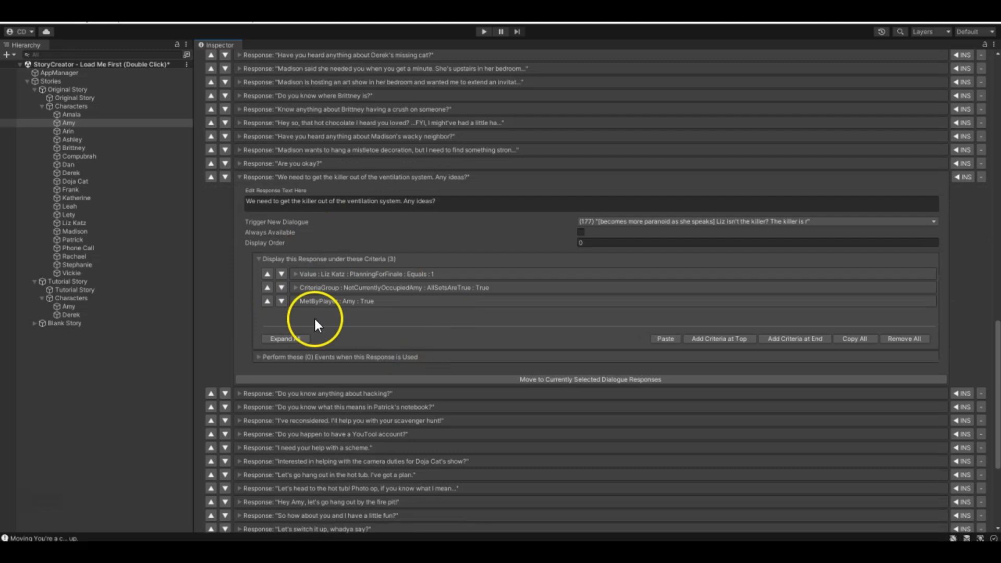
pyautogui.scroll(-9, 277, 264)
pyautogui.scroll(2, 277, 264)
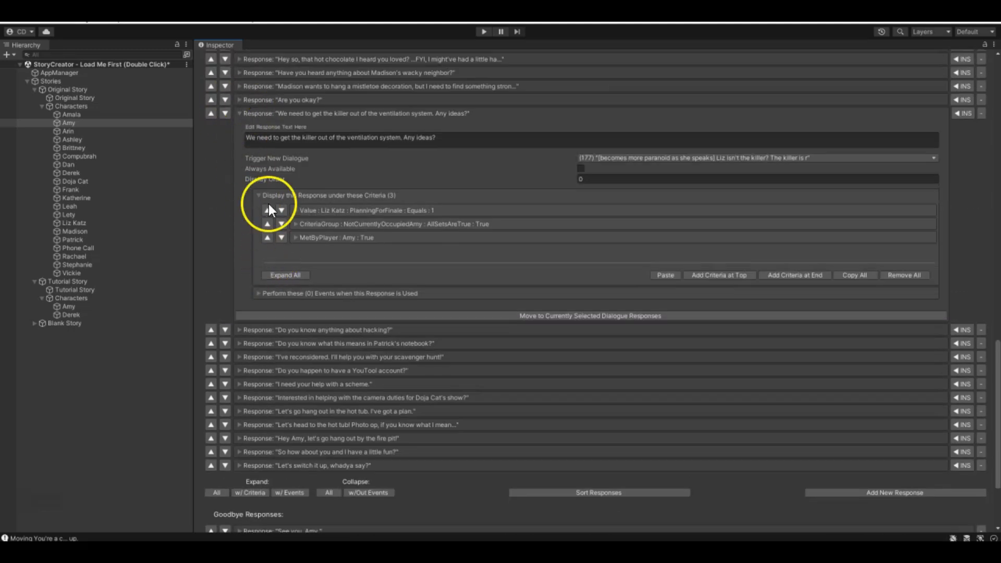
pyautogui.scroll(4, 320, 209)
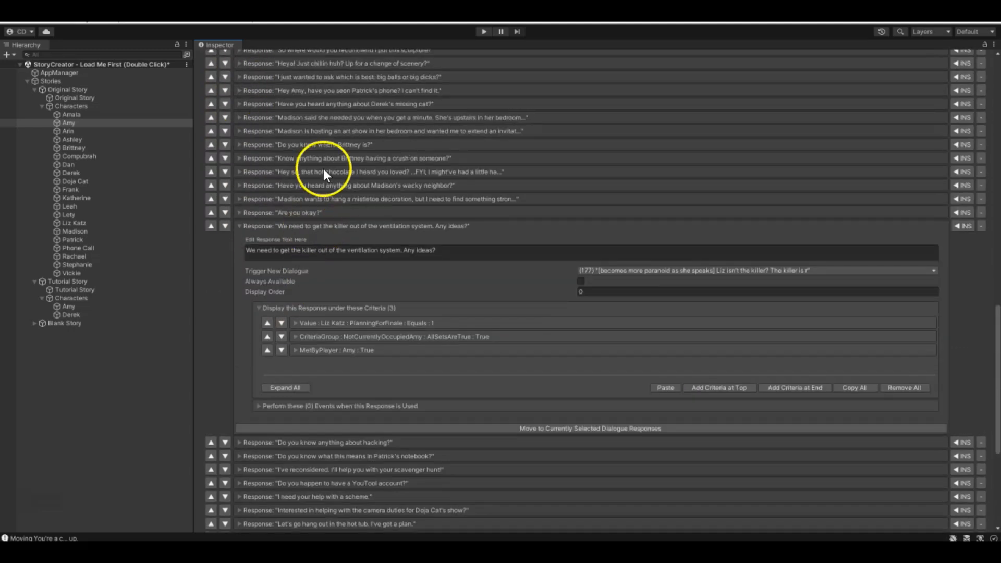
pyautogui.click(295, 350)
pyautogui.click(295, 350)
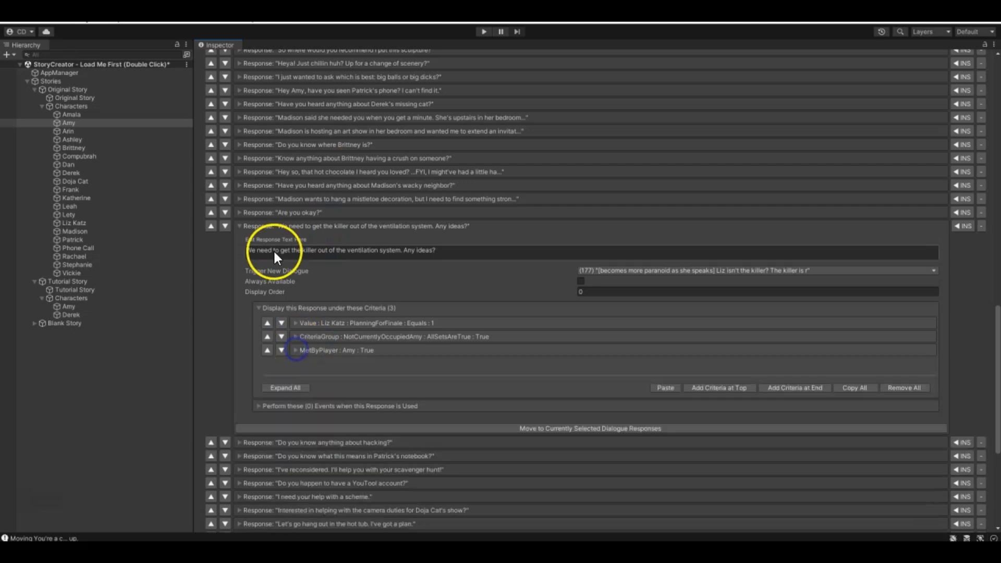
pyautogui.click(241, 225)
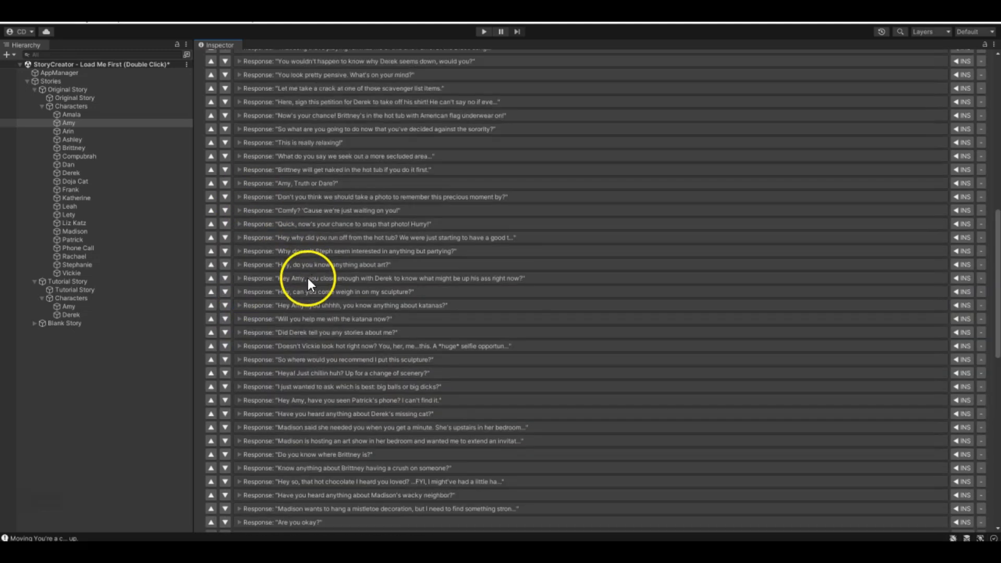
# - Look over Amy's "Hello again." dialogue and its global responses, then recheck the Met By Player criterion of the ventilation system response
pyautogui.scroll(10, 308, 279)
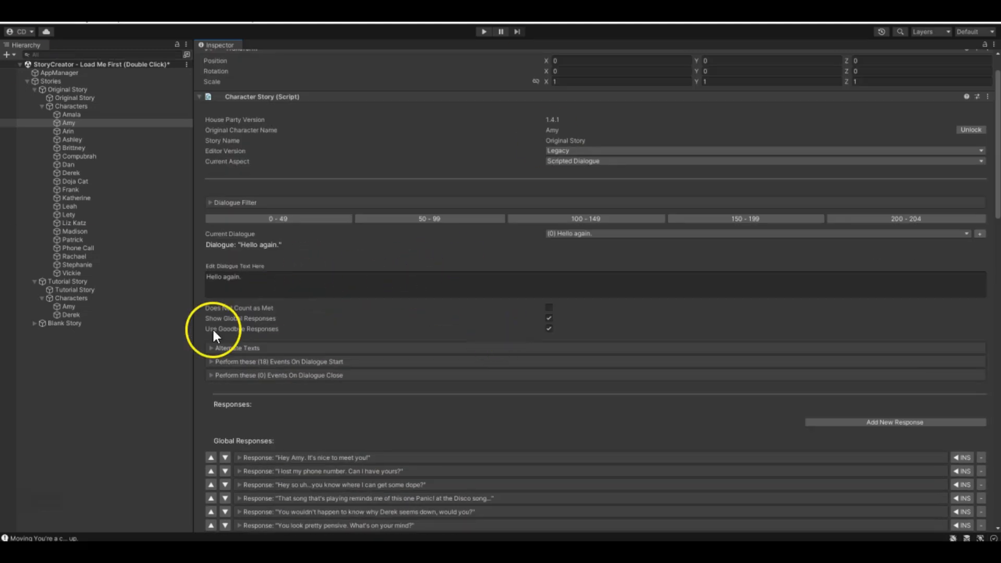
pyautogui.scroll(-3, 277, 395)
pyautogui.scroll(-5, 334, 343)
pyautogui.scroll(4, 346, 234)
pyautogui.scroll(-5, 346, 367)
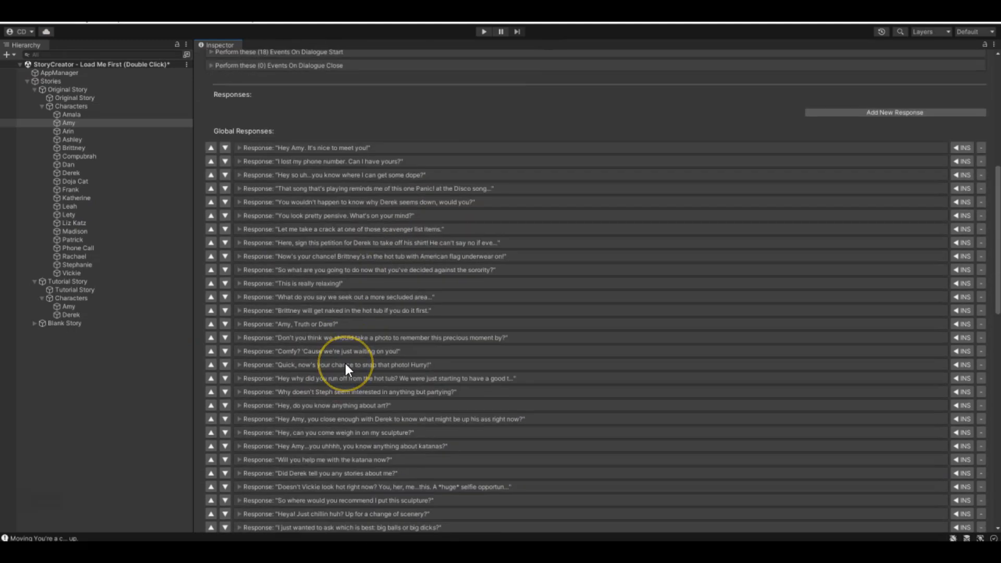
pyautogui.scroll(-9, 397, 380)
pyautogui.click(295, 467)
pyautogui.scroll(-2, 351, 376)
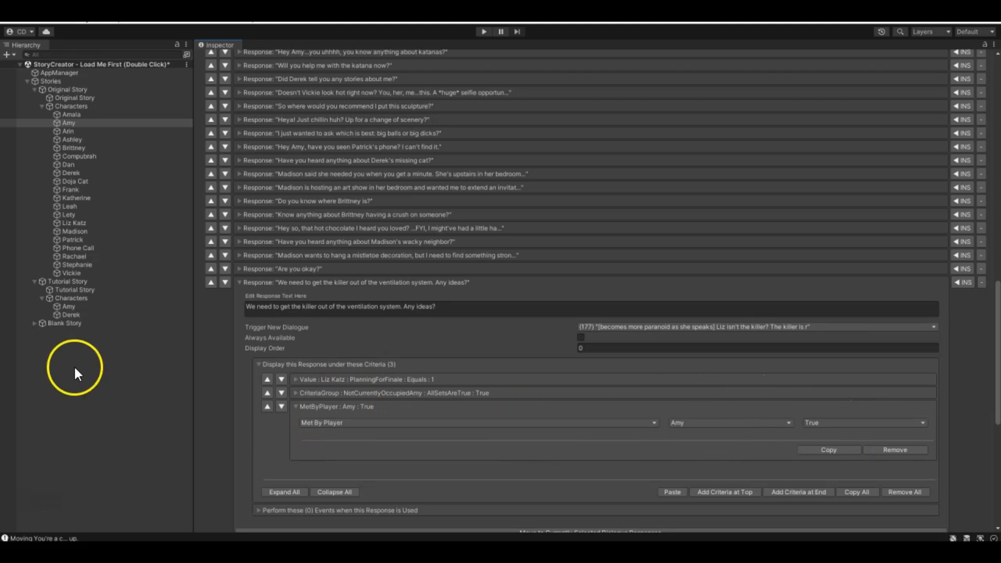
pyautogui.click(296, 408)
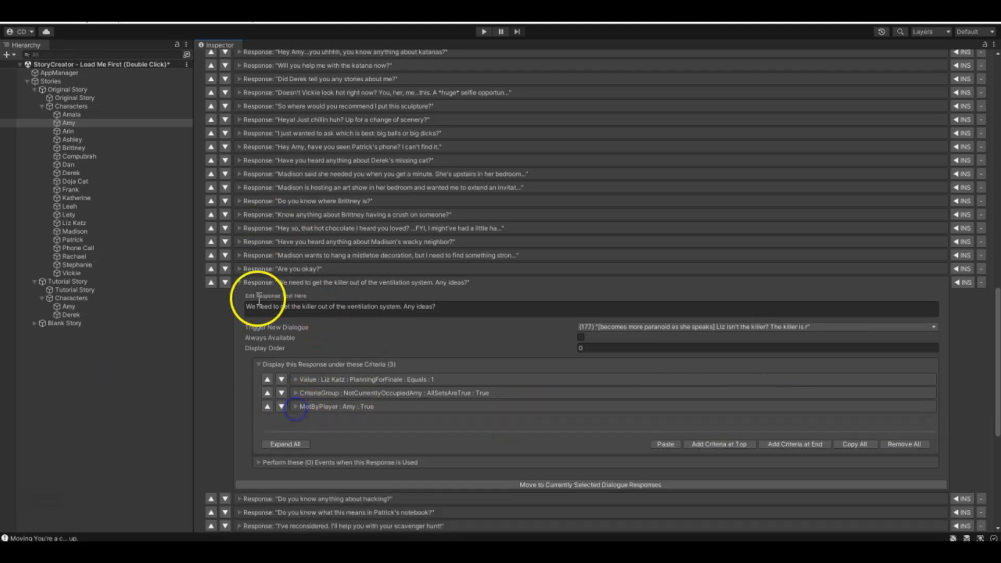
pyautogui.click(239, 282)
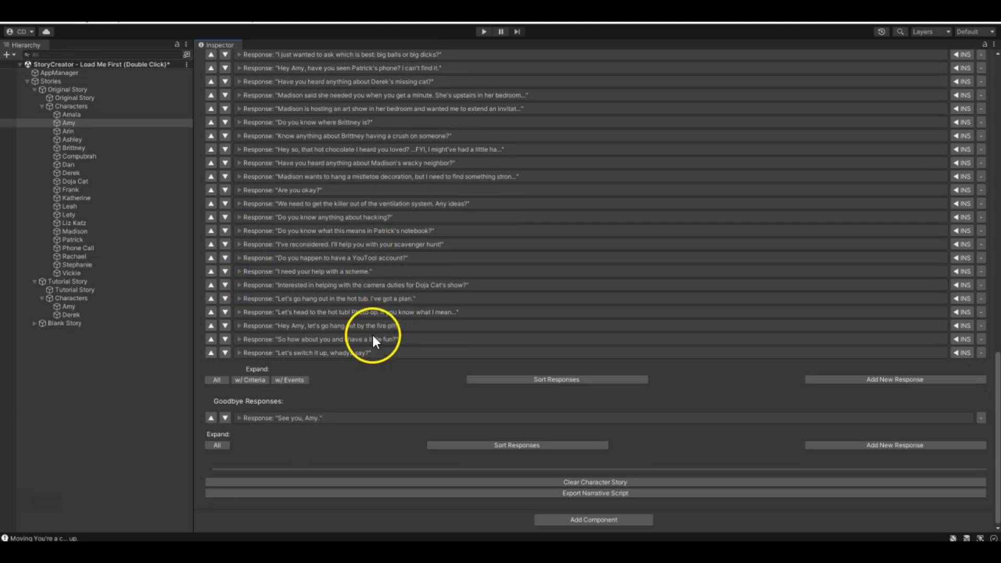
# - Examine the display criteria and Trigger New Dialogue options of Amy's "Amy, Truth or Dare?" global response
pyautogui.scroll(10, 371, 334)
pyautogui.scroll(9, 421, 331)
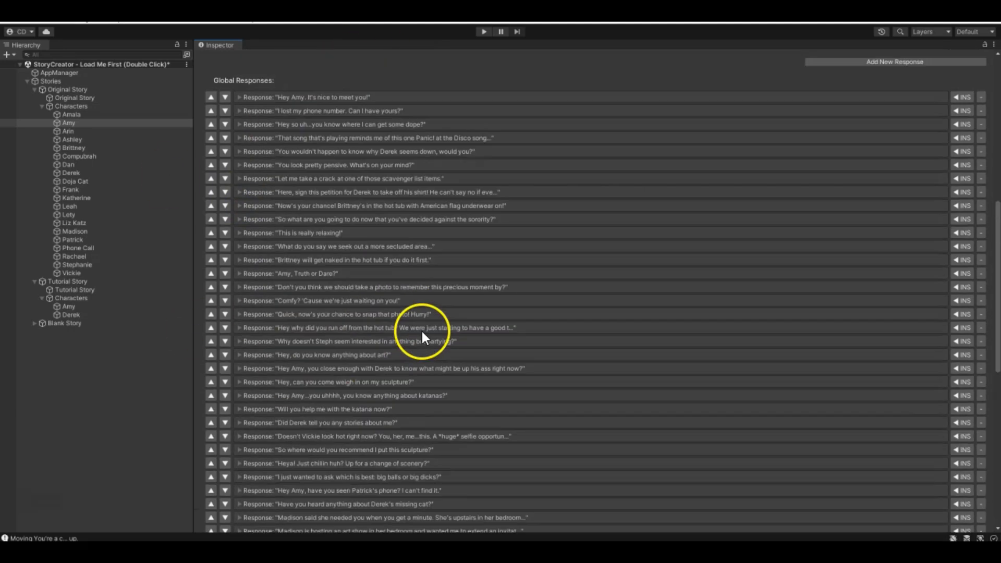
pyautogui.scroll(-4, 447, 470)
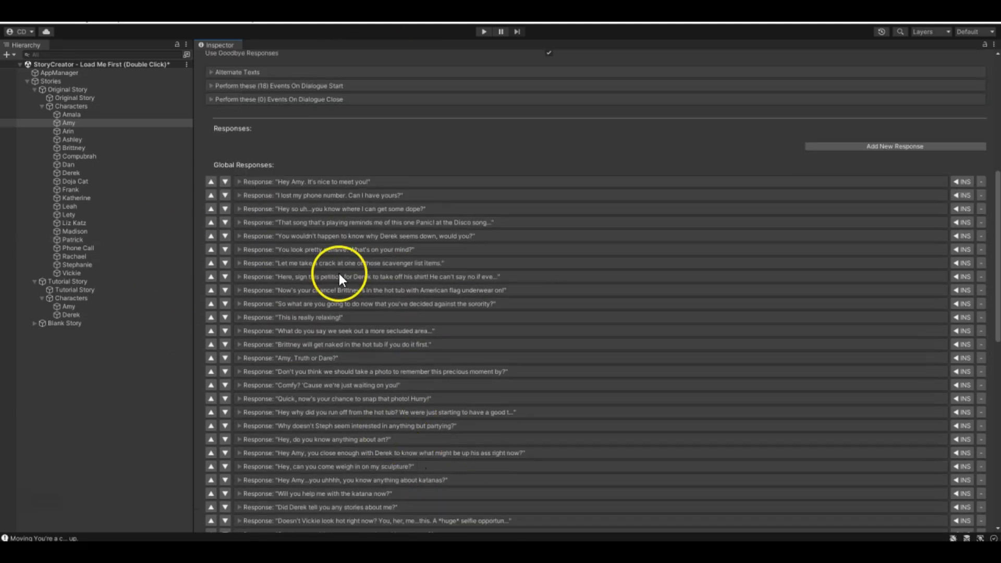
pyautogui.scroll(-2, 277, 334)
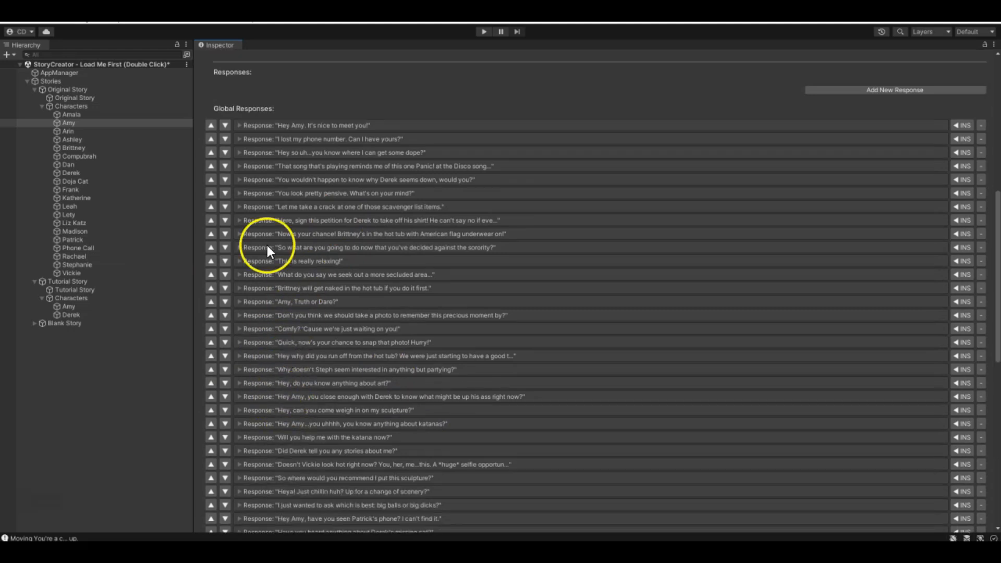
pyautogui.click(239, 302)
pyautogui.scroll(-6, 258, 348)
pyautogui.scroll(3, 253, 325)
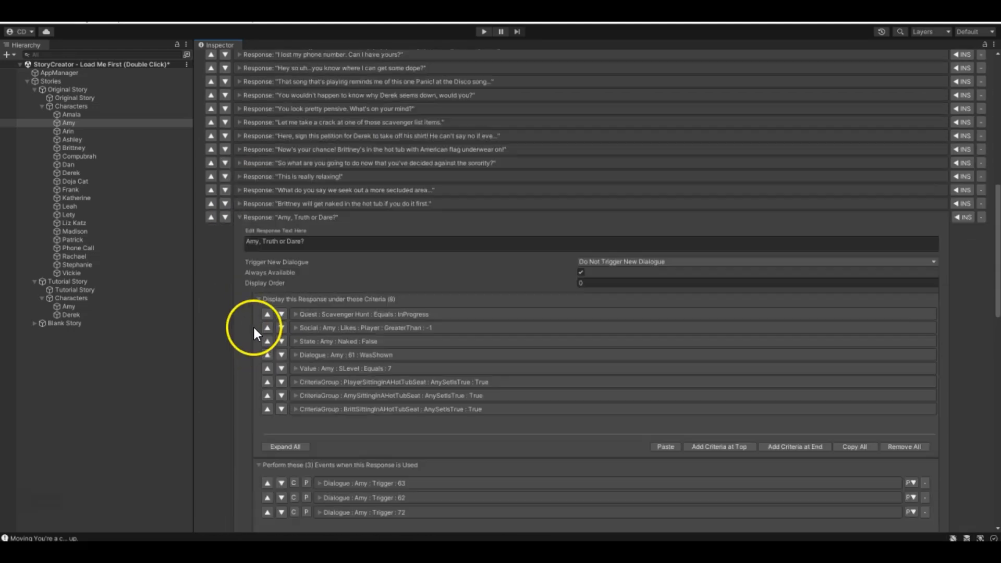
pyautogui.scroll(1, 252, 326)
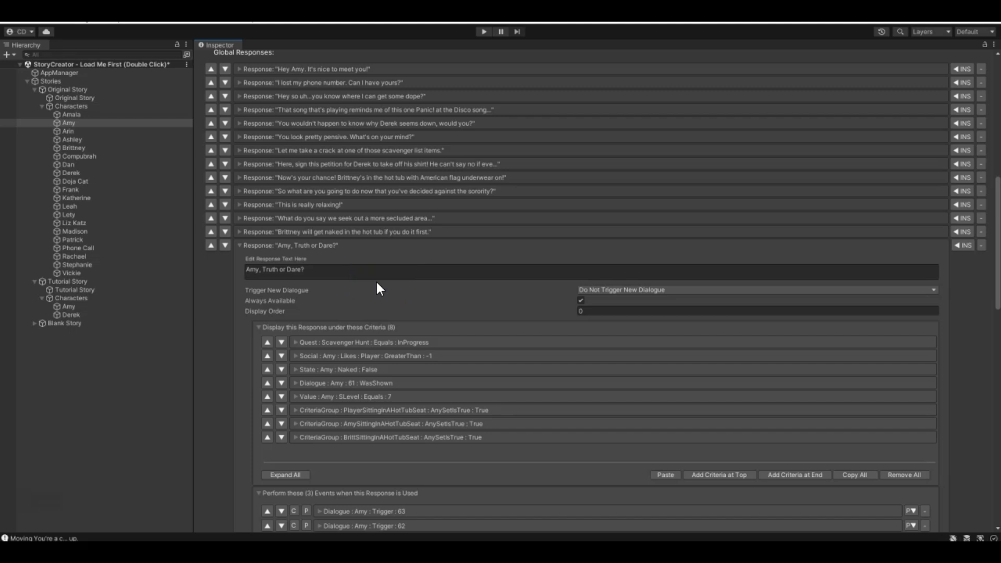
pyautogui.scroll(-3, 397, 312)
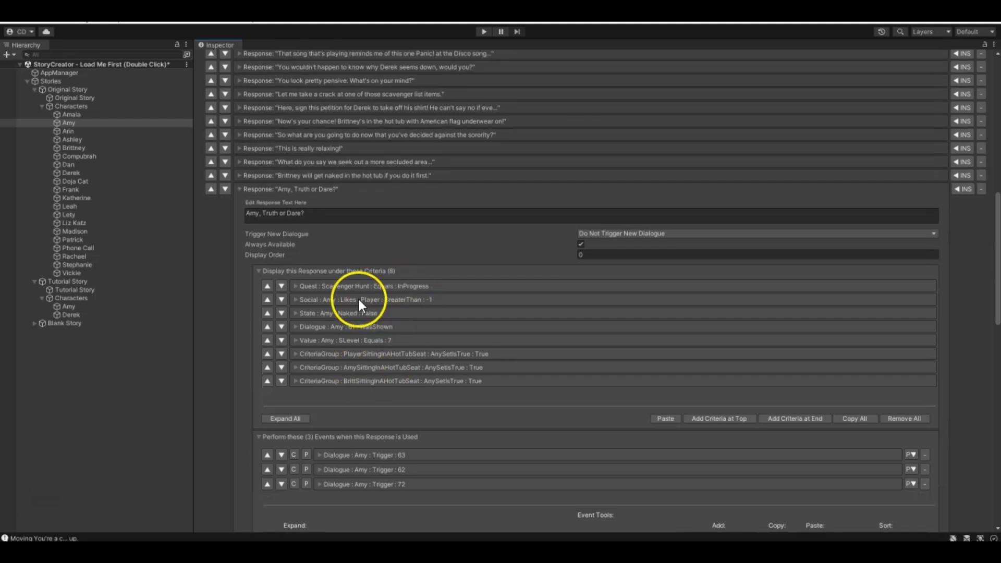
pyautogui.scroll(-3, 355, 308)
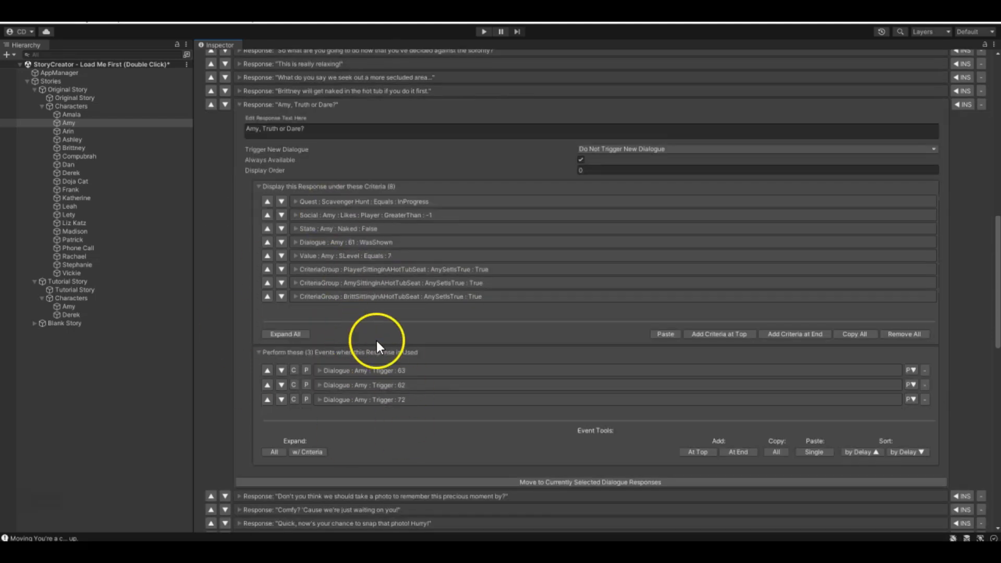
pyautogui.click(585, 153)
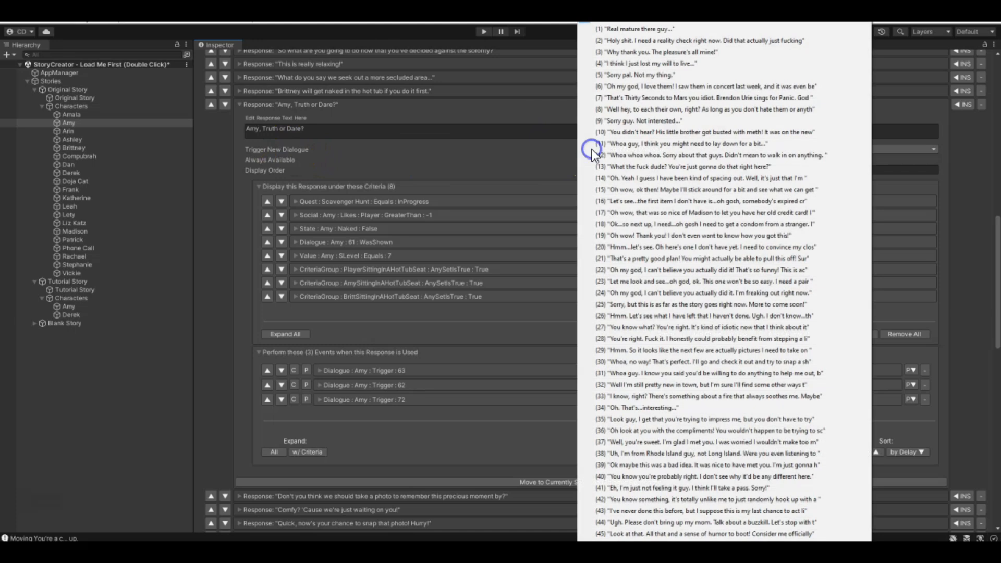
pyautogui.click(438, 156)
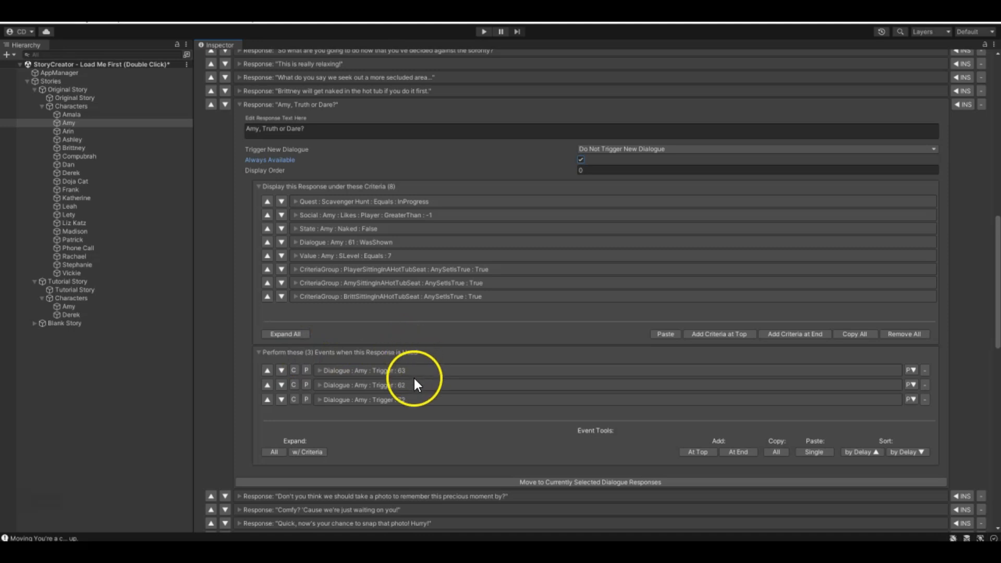
# - Expand the three dialogue trigger events for Amy (63, 62 and 72) in the "Amy, Truth or Dare?" response
pyautogui.click(319, 370)
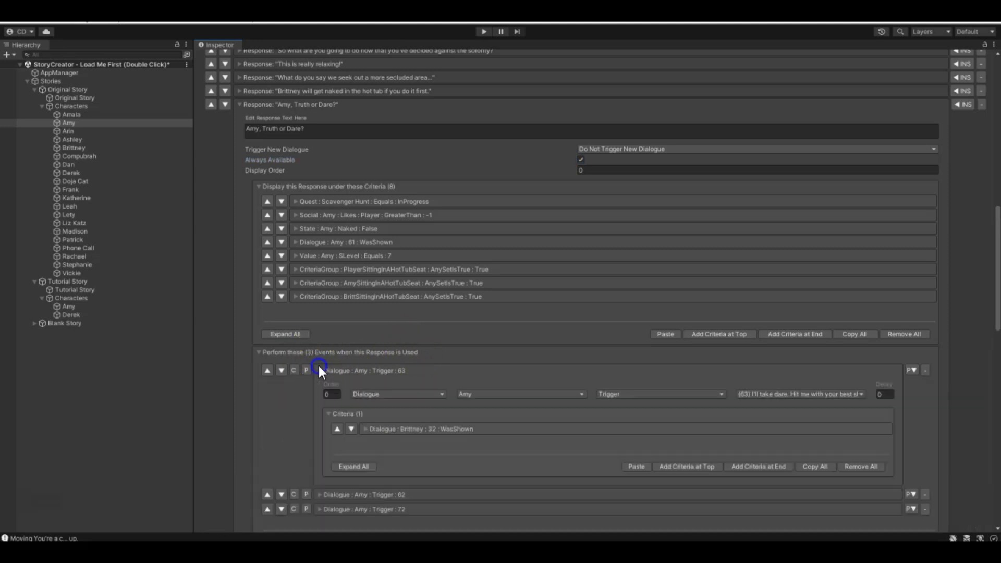
pyautogui.scroll(-4, 321, 371)
pyautogui.click(321, 382)
pyautogui.scroll(-4, 320, 386)
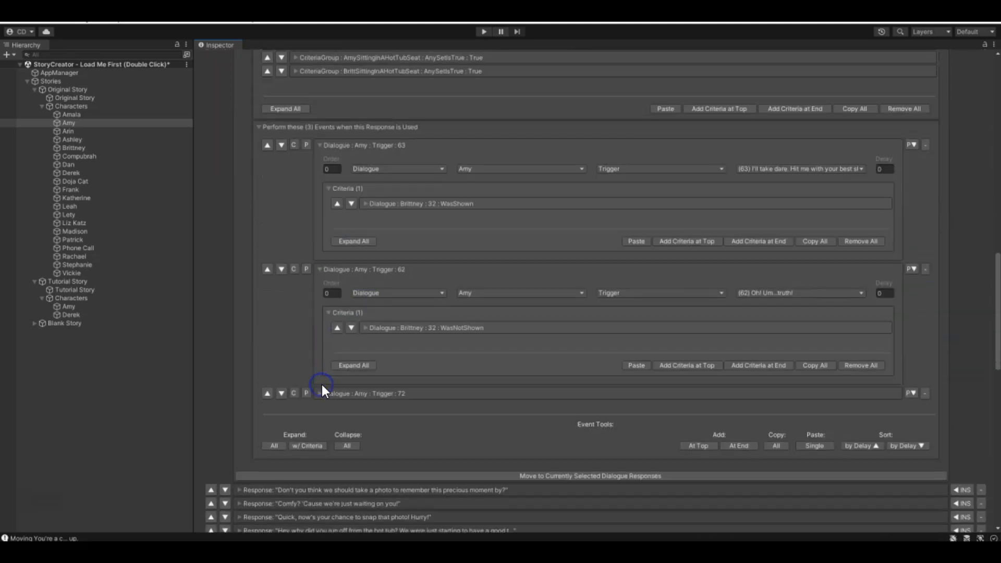
pyautogui.click(318, 393)
pyautogui.scroll(-3, 386, 365)
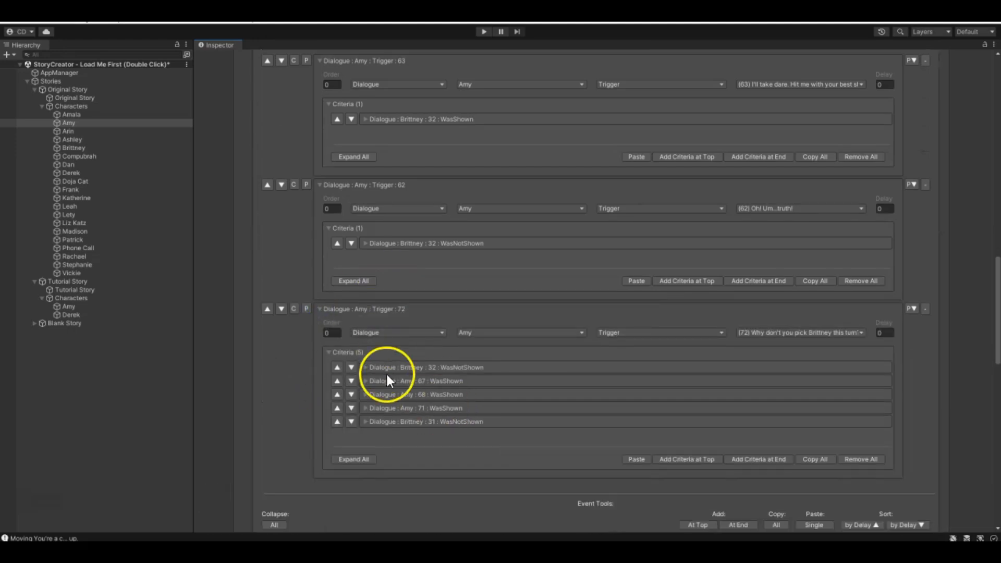
# - Compare the criteria of the three "Amy, Truth or Dare?" events to see which dialogue each one triggers
pyautogui.scroll(13, 509, 114)
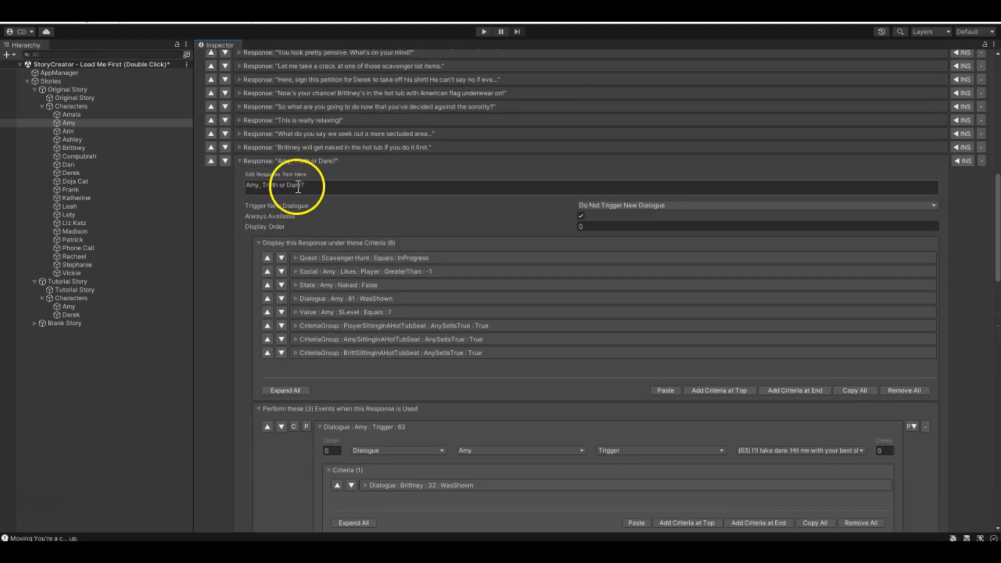
pyautogui.scroll(-8, 297, 197)
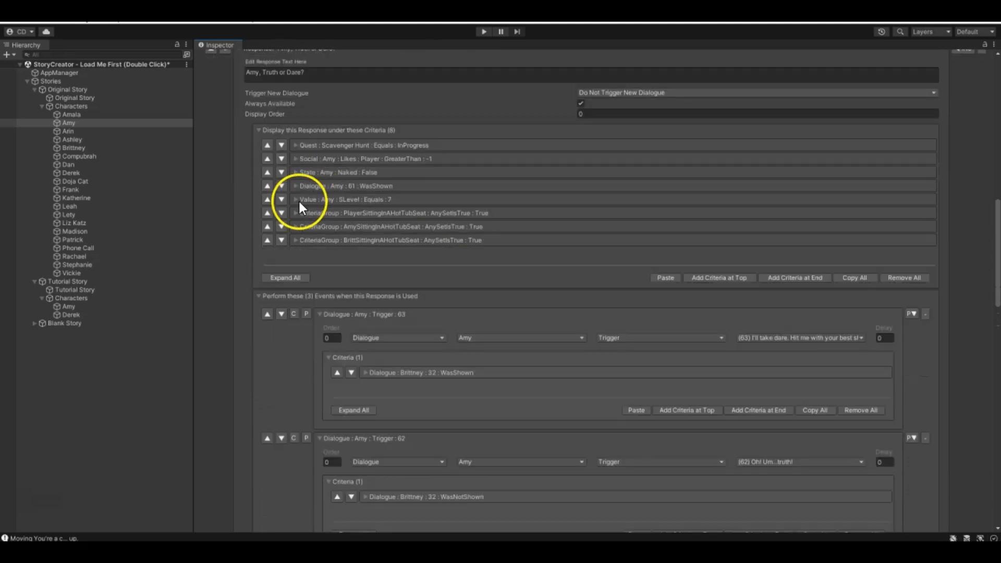
pyautogui.scroll(-3, 353, 162)
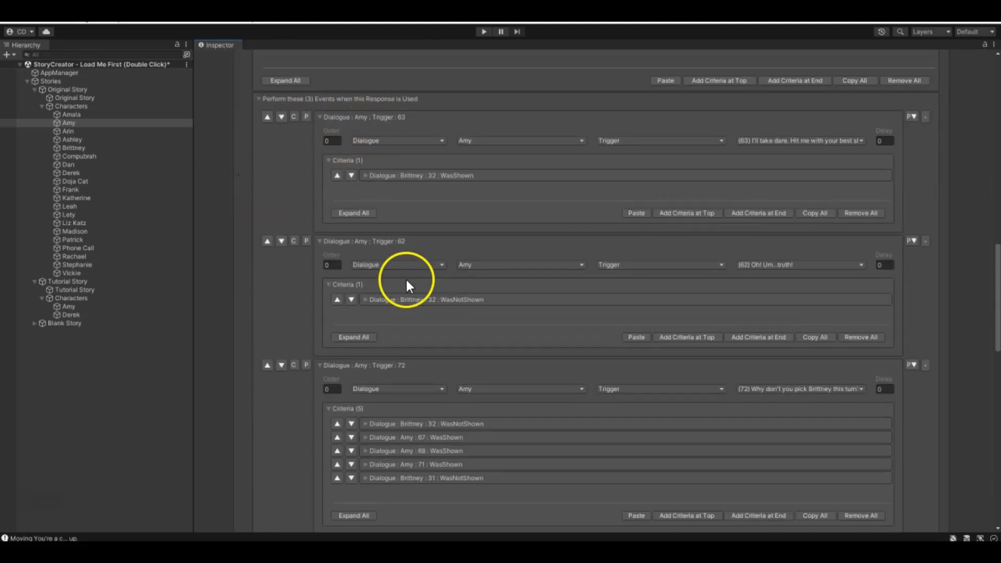
pyautogui.scroll(-1, 412, 313)
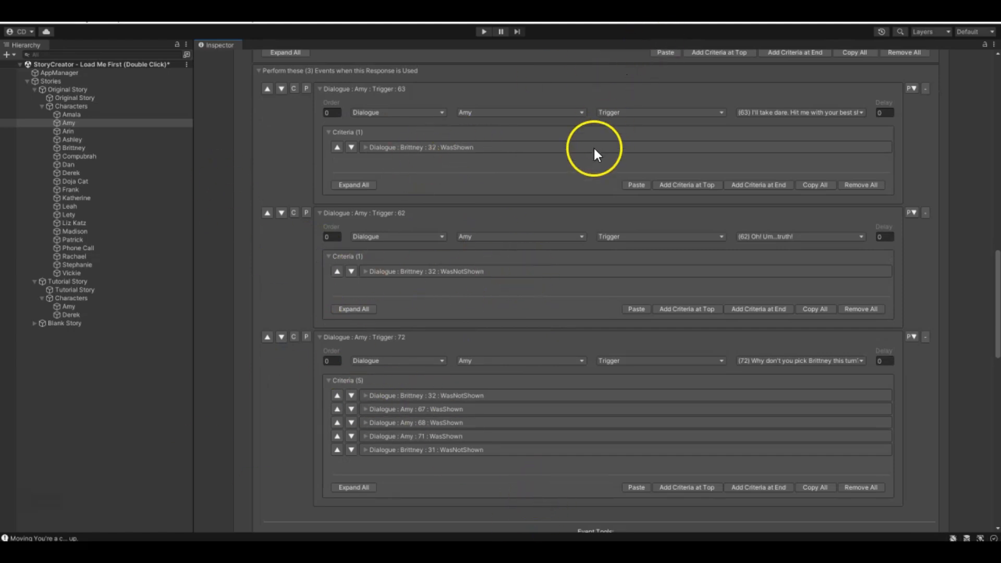
pyautogui.scroll(1, 469, 161)
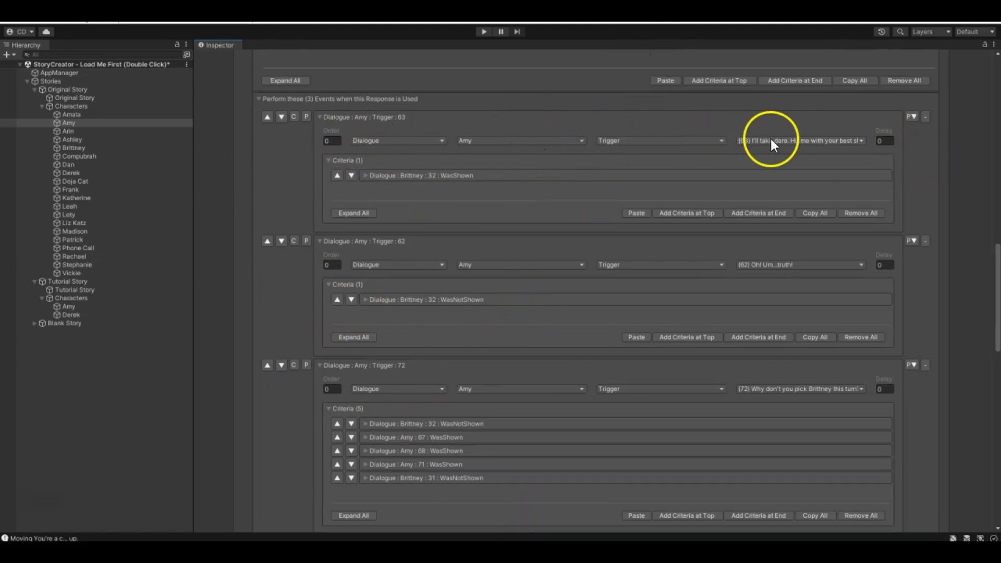
pyautogui.scroll(-2, 532, 266)
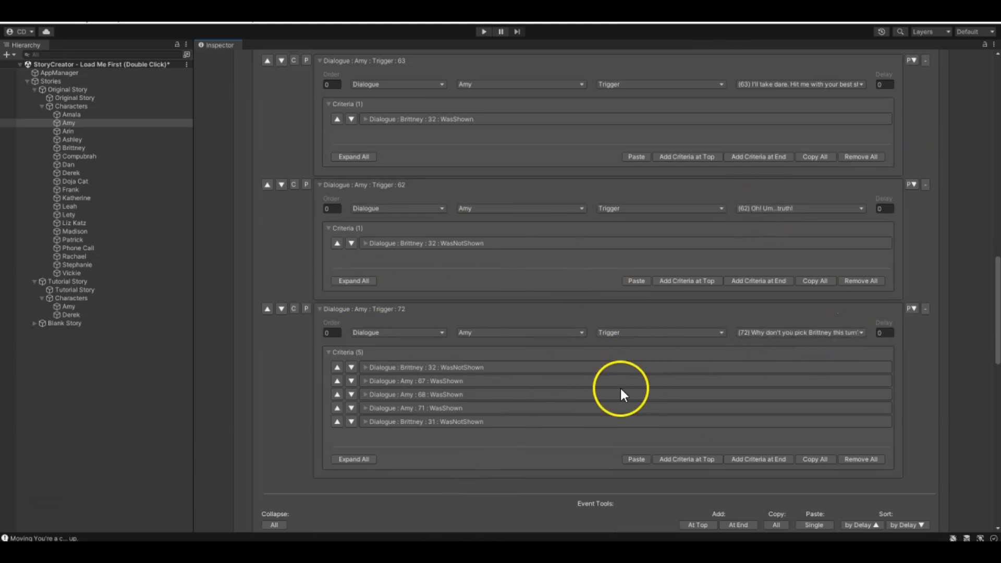
pyautogui.scroll(4, 319, 310)
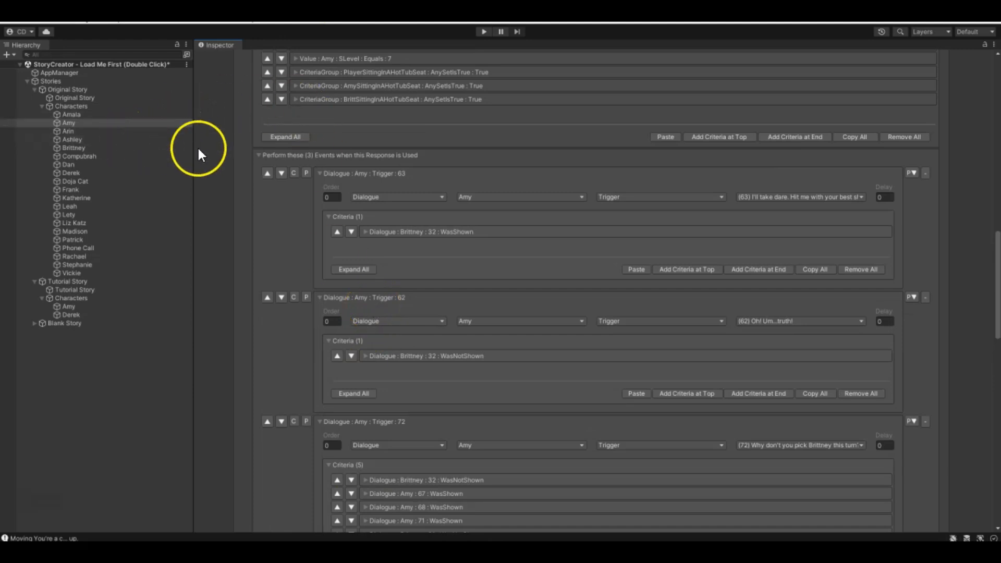
# - Open Ashley in the Original Story and examine the criteria and events of her "About that pipe situation..." global response
pyautogui.click(98, 139)
pyautogui.scroll(-7, 370, 308)
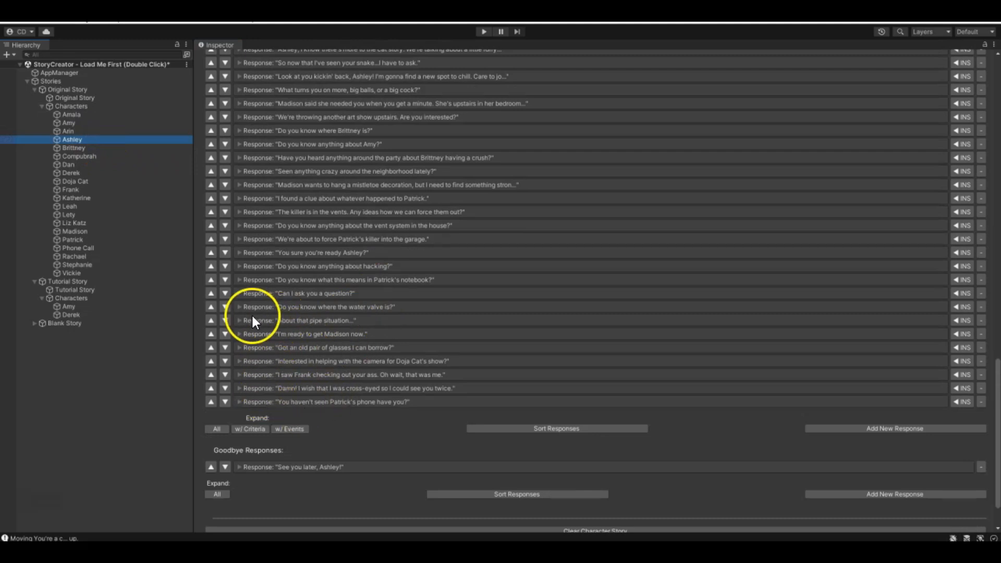
pyautogui.click(240, 320)
pyautogui.scroll(-10, 272, 299)
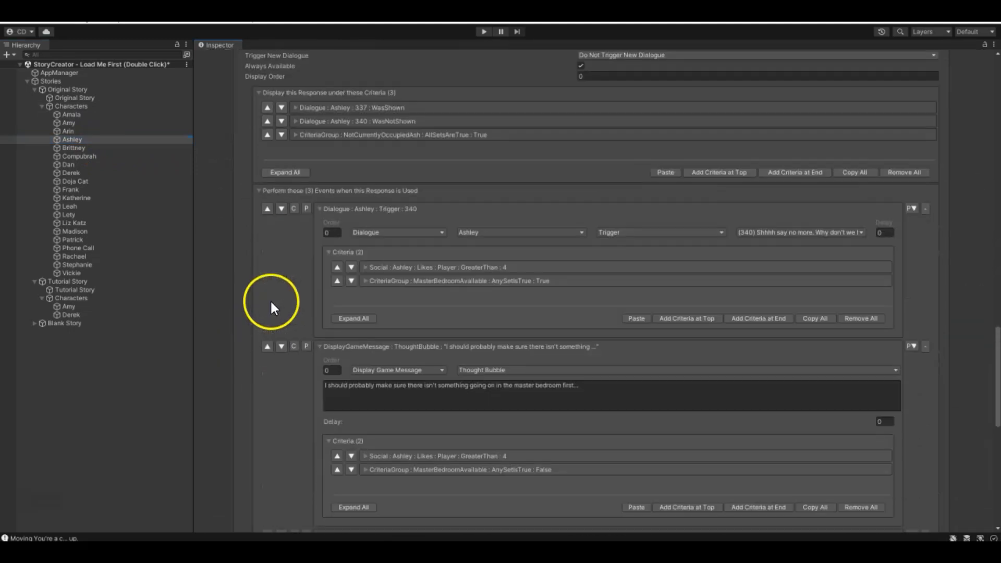
pyautogui.scroll(-4, 458, 268)
pyautogui.scroll(3, 527, 223)
pyautogui.scroll(-2, 417, 271)
pyautogui.scroll(-1, 313, 271)
pyautogui.scroll(4, 287, 178)
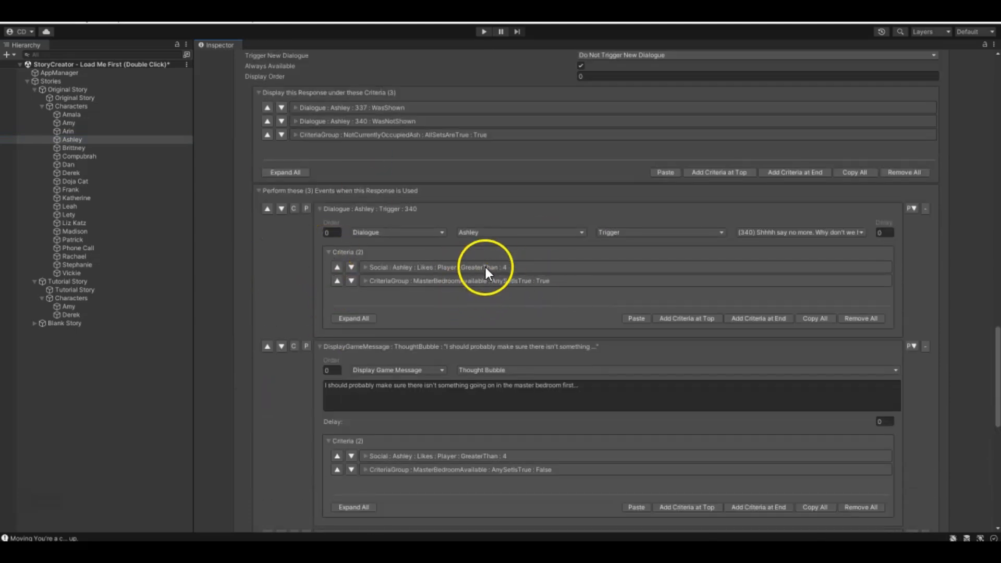
# - Examine the three events of Ashley's "About that pipe situation..." response and the dialogue or thought bubble each one produces
pyautogui.scroll(5, 463, 245)
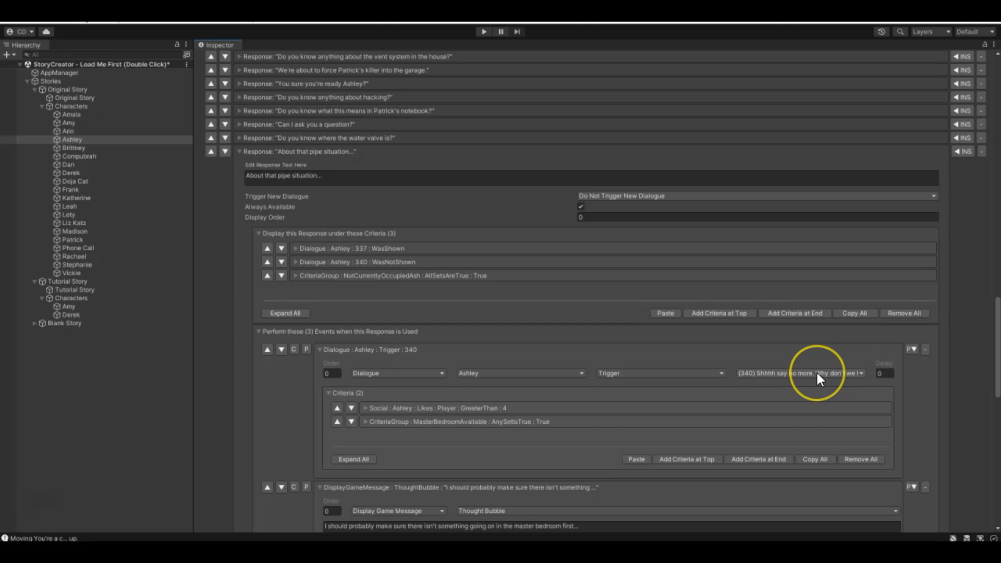
pyautogui.scroll(-10, 818, 374)
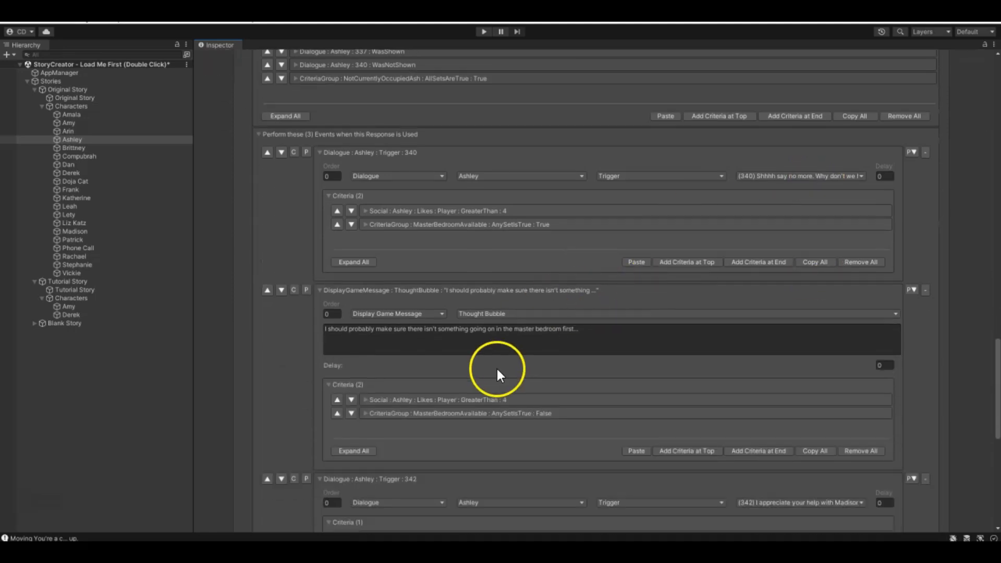
pyautogui.scroll(-3, 473, 407)
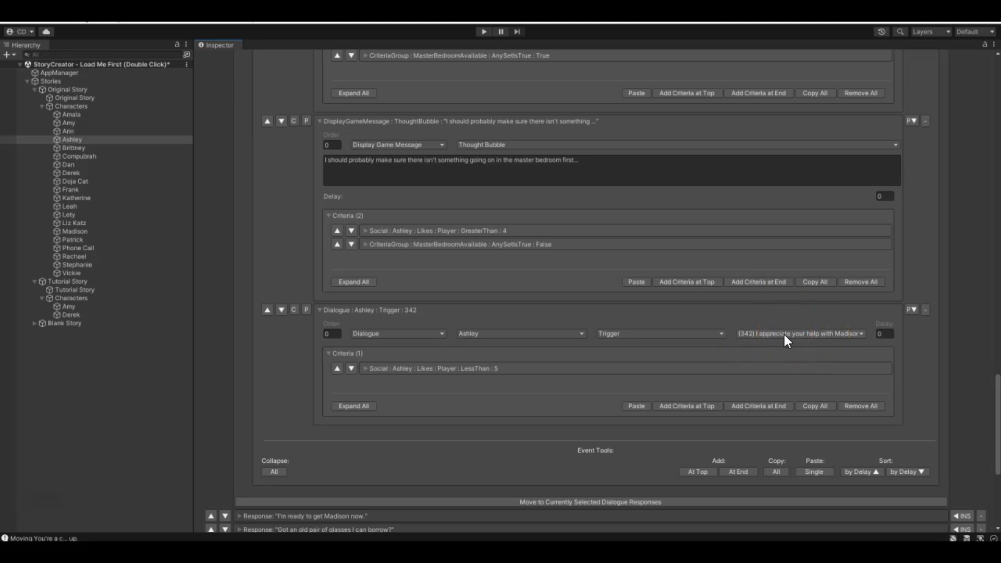
pyautogui.scroll(12, 524, 372)
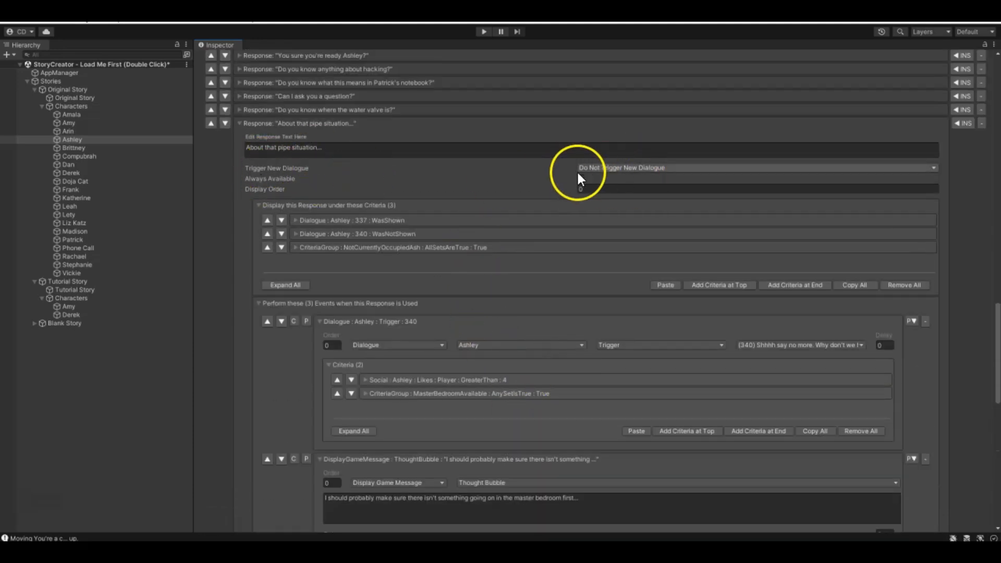
pyautogui.scroll(-4, 574, 178)
pyautogui.scroll(5, 521, 183)
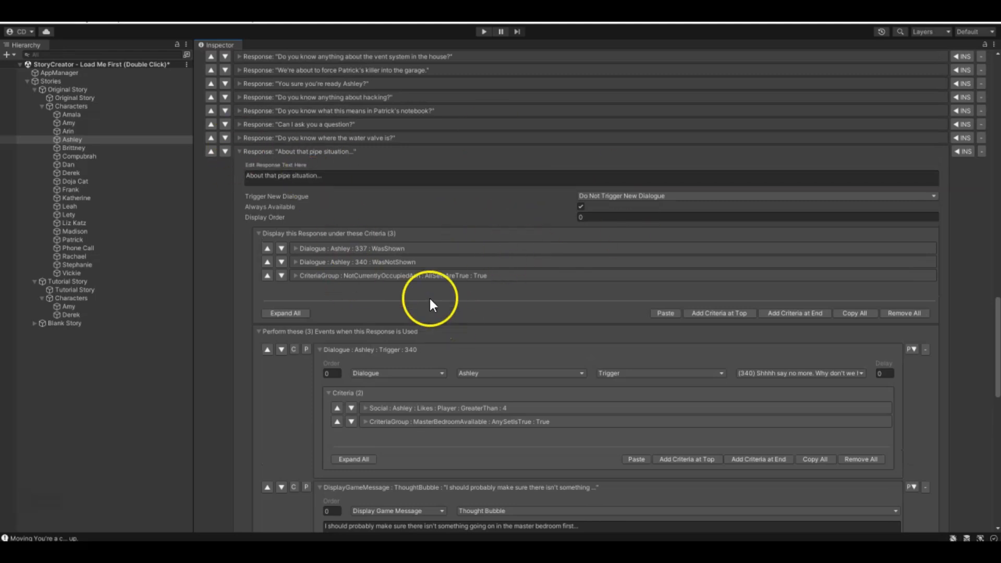
pyautogui.scroll(-5, 574, 309)
pyautogui.scroll(3, 755, 224)
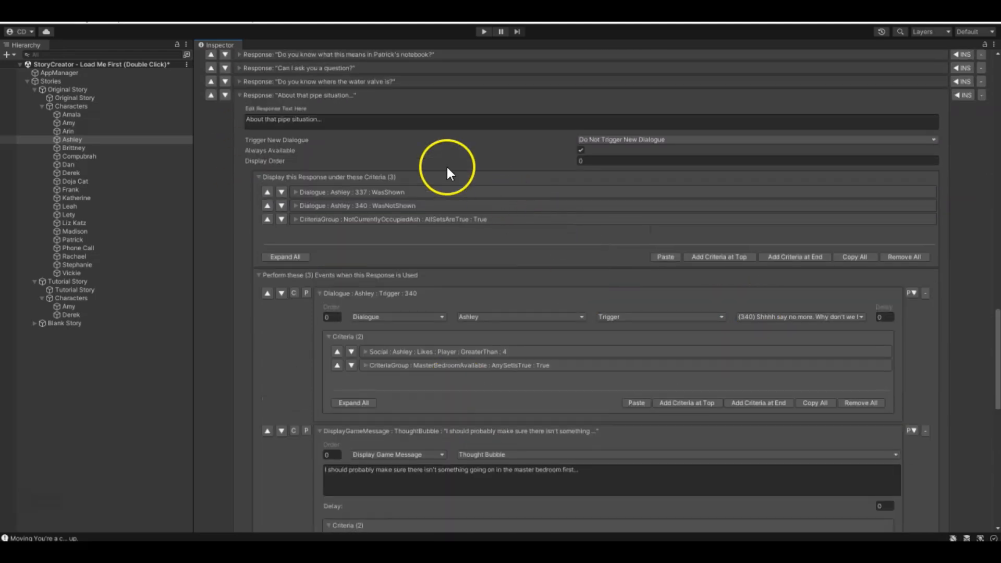
# - Inspect the dialogue 340 Was Not Shown display criterion of the "About that pipe situation..." response, then collapse it
pyautogui.click(301, 206)
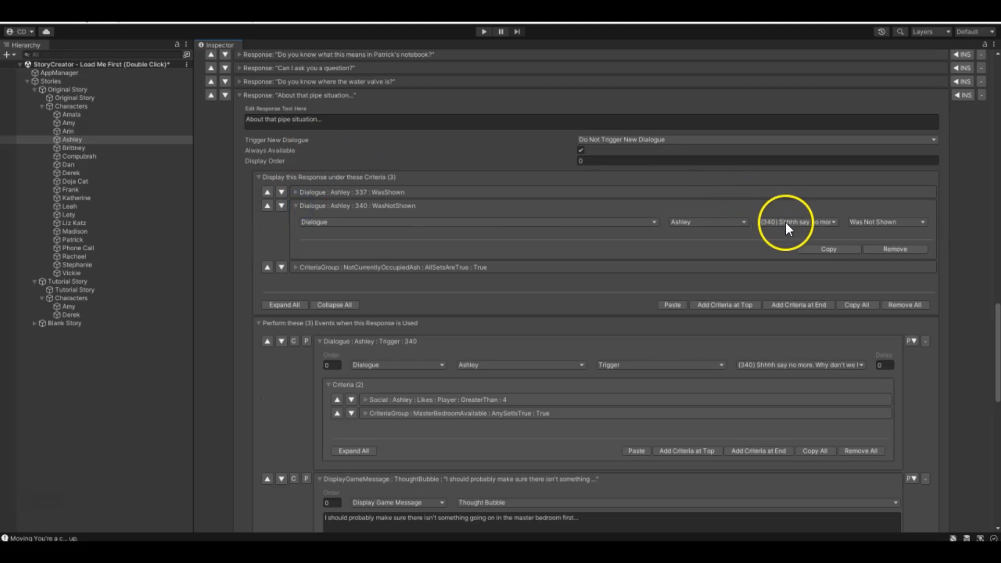
pyautogui.scroll(-1, 806, 329)
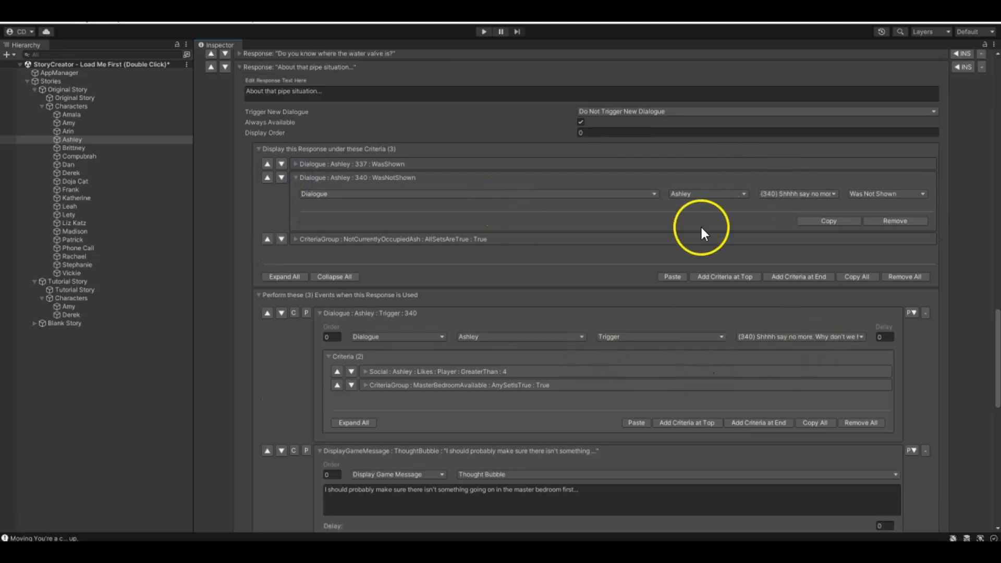
pyautogui.click(300, 178)
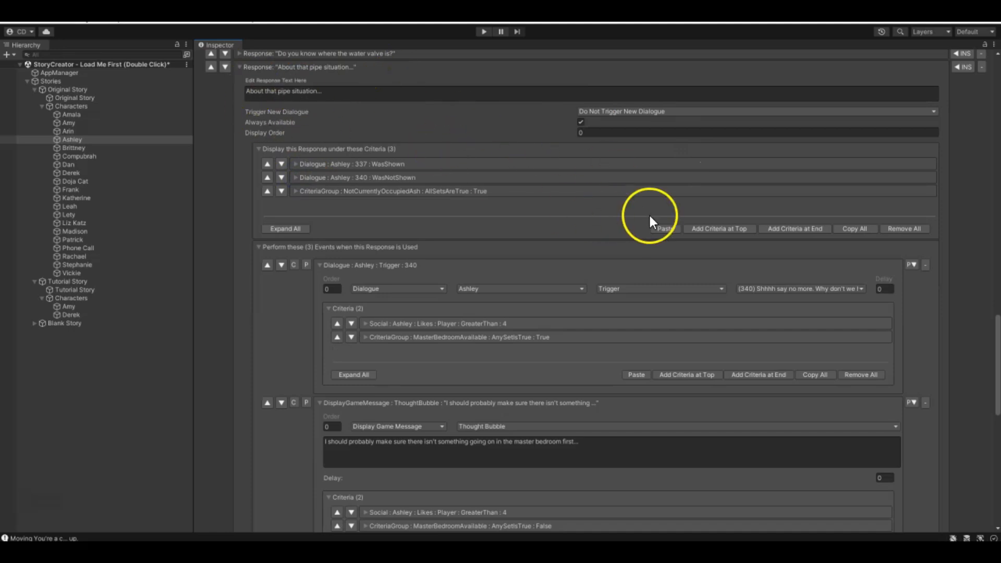
# - Compare the display criteria of the "About that pipe situation..." response with the criteria on its dialogue 340, thought bubble and dialogue 342 events
pyautogui.scroll(-10, 649, 214)
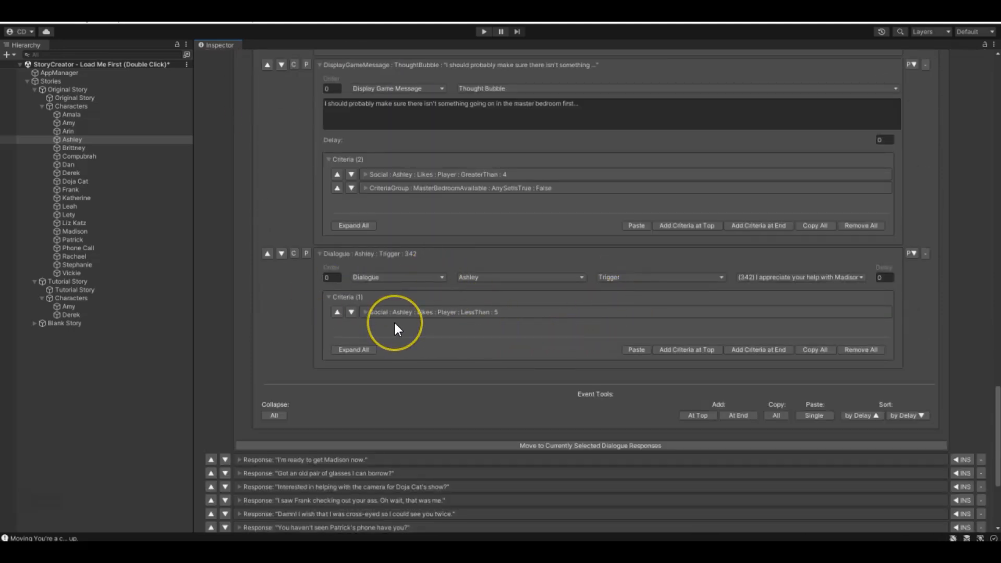
pyautogui.scroll(7, 394, 321)
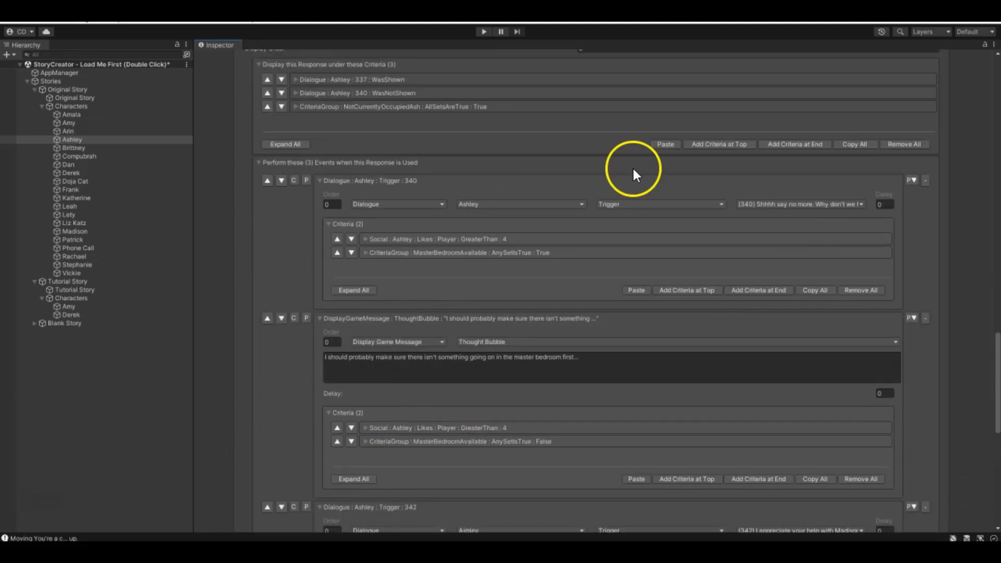
pyautogui.scroll(3, 578, 221)
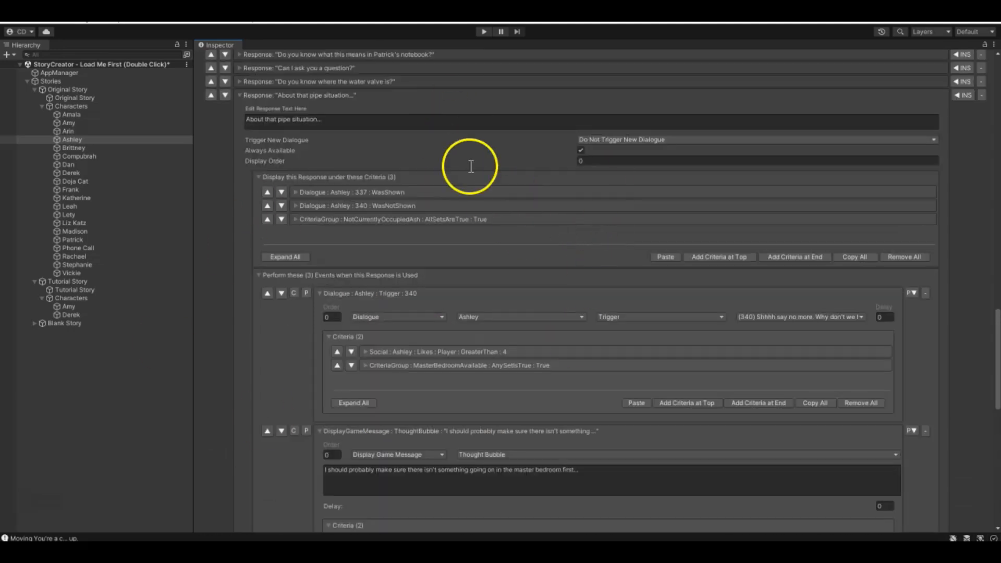
pyautogui.scroll(-2, 552, 213)
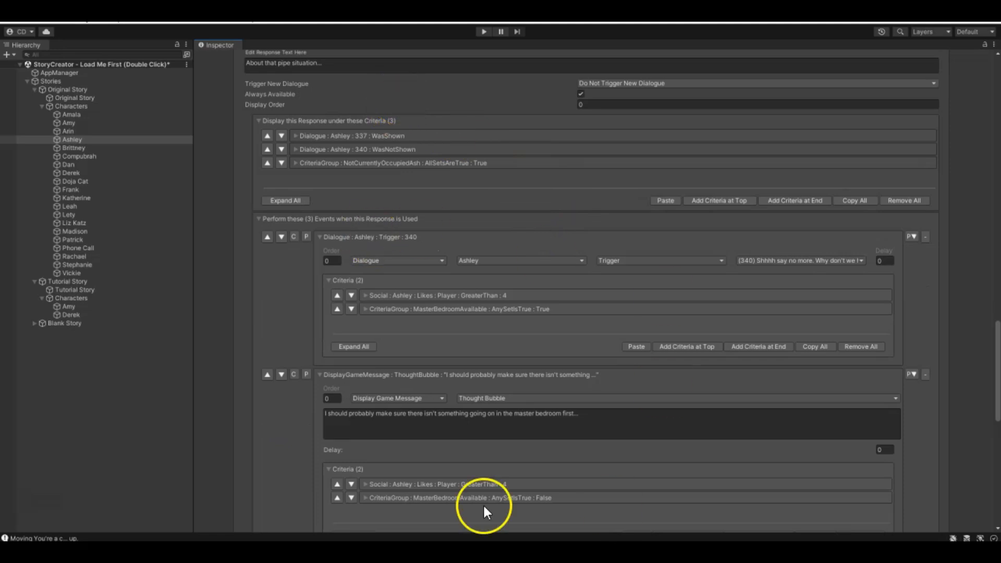
pyautogui.scroll(3, 433, 245)
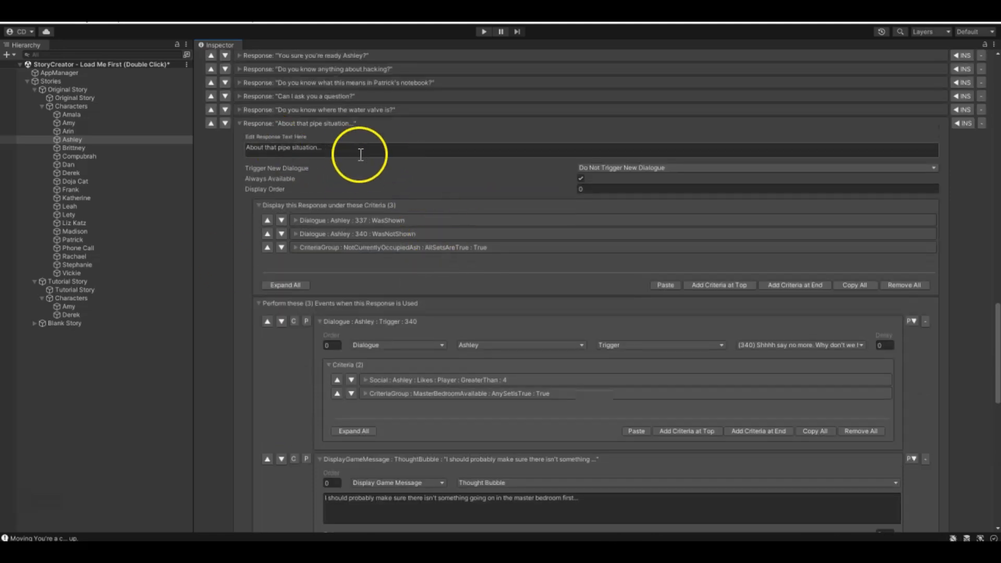
pyautogui.scroll(-14, 550, 275)
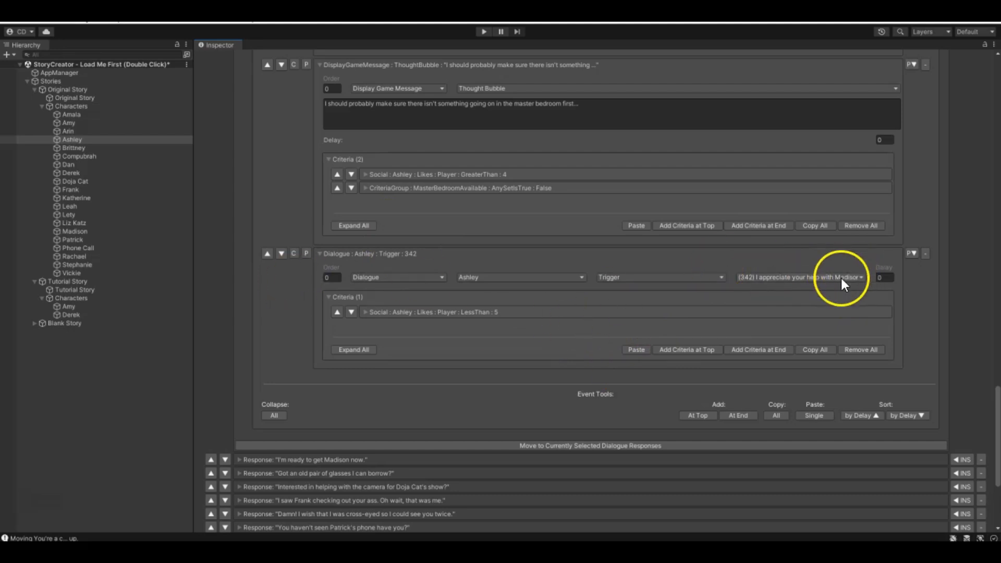
pyautogui.scroll(11, 343, 323)
pyautogui.scroll(6, 321, 320)
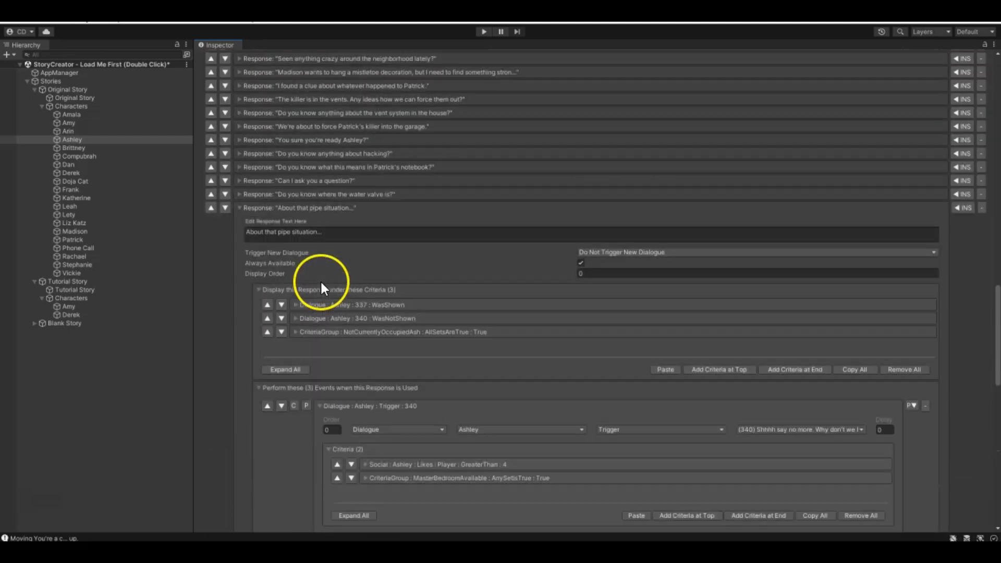
# - Collapse the events, the display criteria and the whole "About that pipe situation..." response
pyautogui.click(259, 386)
pyautogui.click(264, 292)
pyautogui.click(240, 208)
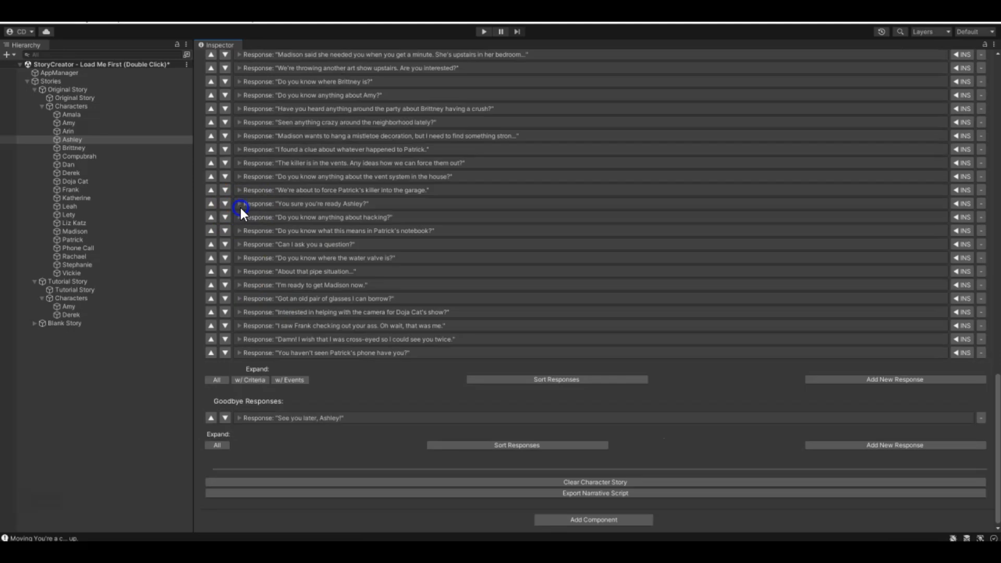
# - Collapse the Original Story, open Amy in the Tutorial Story and collapse her expanded chicken nuggets response
pyautogui.click(41, 107)
pyautogui.click(34, 89)
pyautogui.click(64, 122)
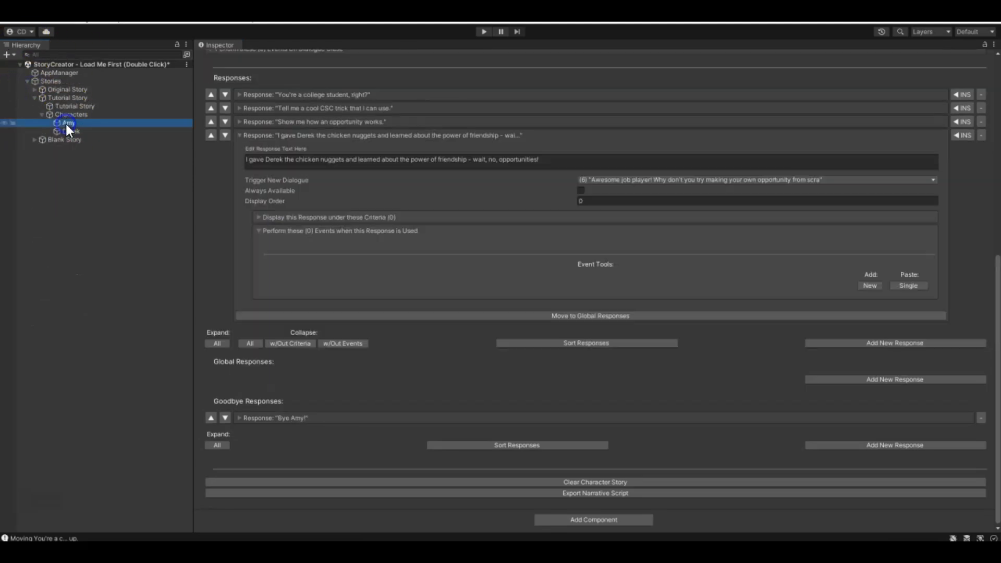
pyautogui.click(268, 231)
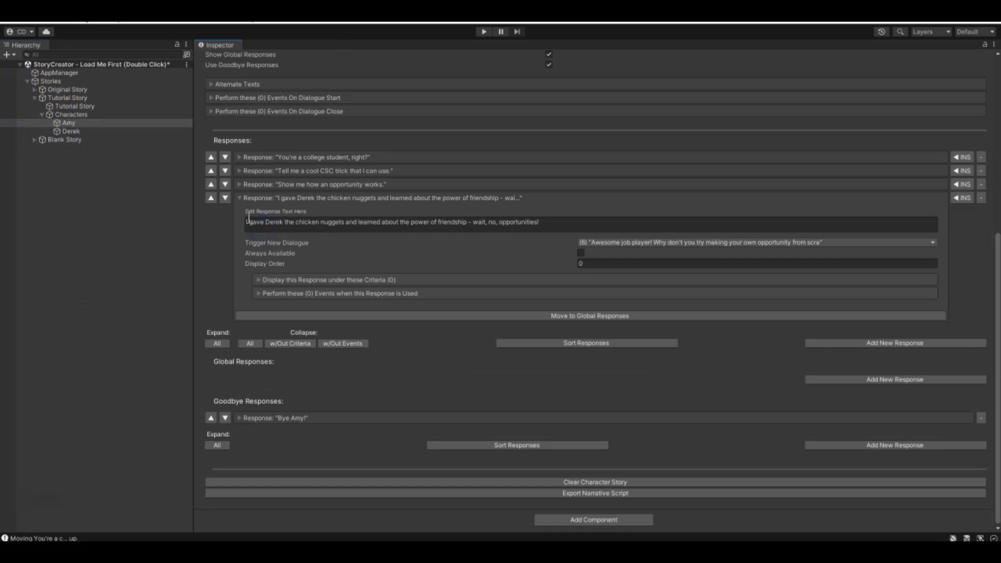
pyautogui.click(240, 198)
pyautogui.scroll(3, 415, 351)
pyautogui.scroll(2, 415, 351)
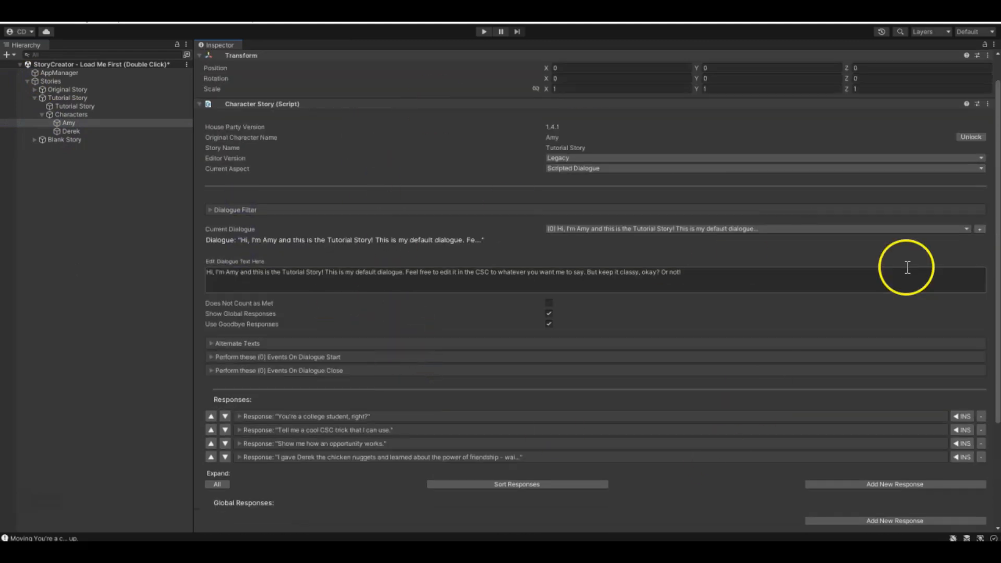
# - Check Amy's existing dialogues, add a new one and open it as the current dialogue (7)
pyautogui.click(715, 228)
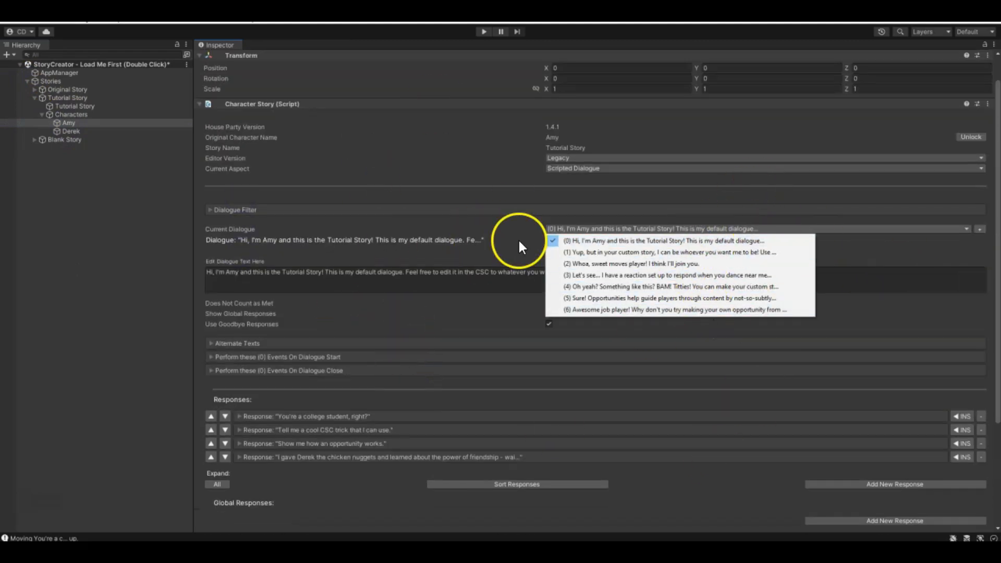
pyautogui.click(396, 239)
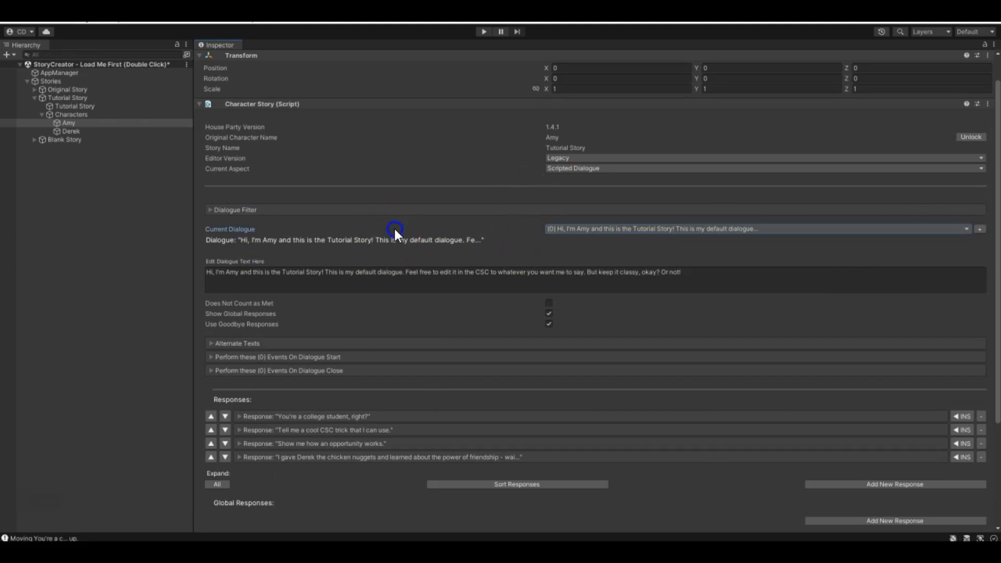
pyautogui.click(983, 232)
pyautogui.click(968, 229)
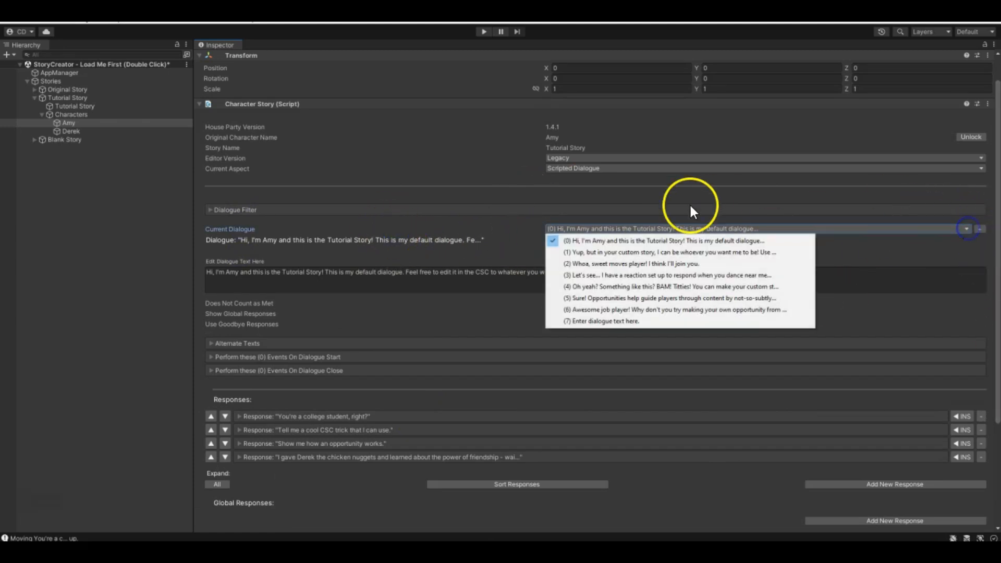
pyautogui.click(638, 320)
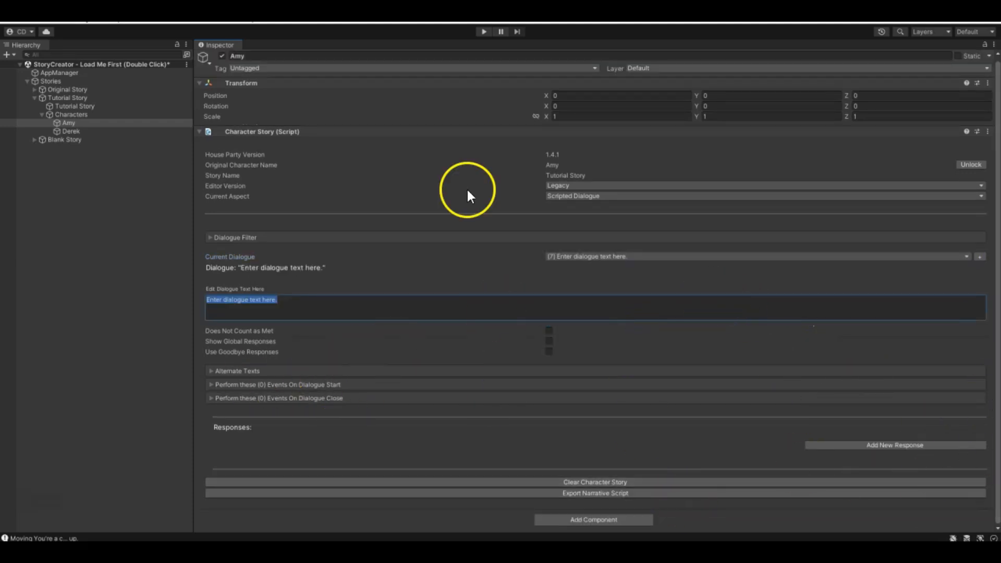
# - Add two more dialogues to Amy, opening dialogue 8 and dialogue 9 in turn
pyautogui.click(653, 257)
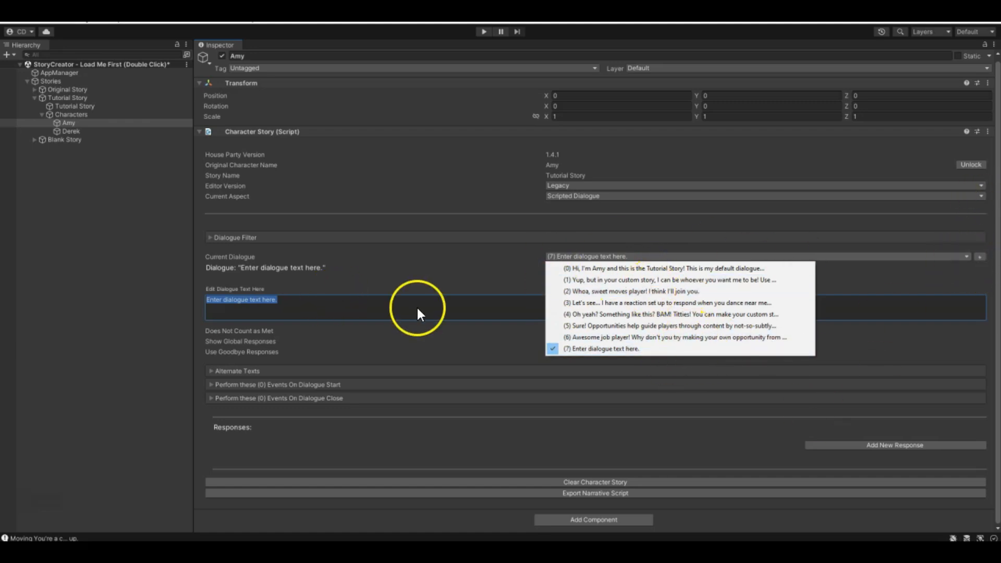
pyautogui.click(980, 257)
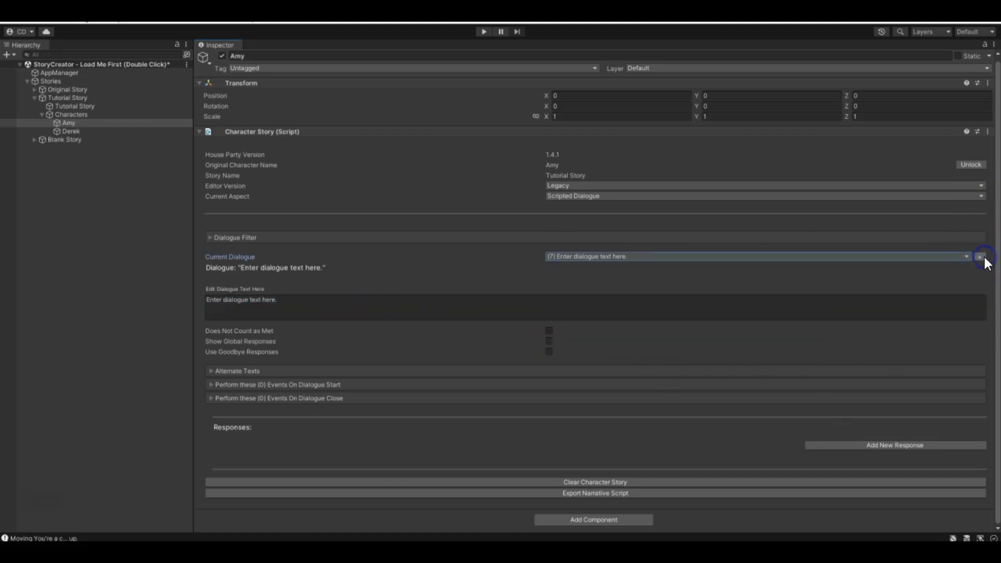
pyautogui.click(967, 257)
pyautogui.click(588, 360)
pyautogui.click(581, 258)
pyautogui.click(603, 372)
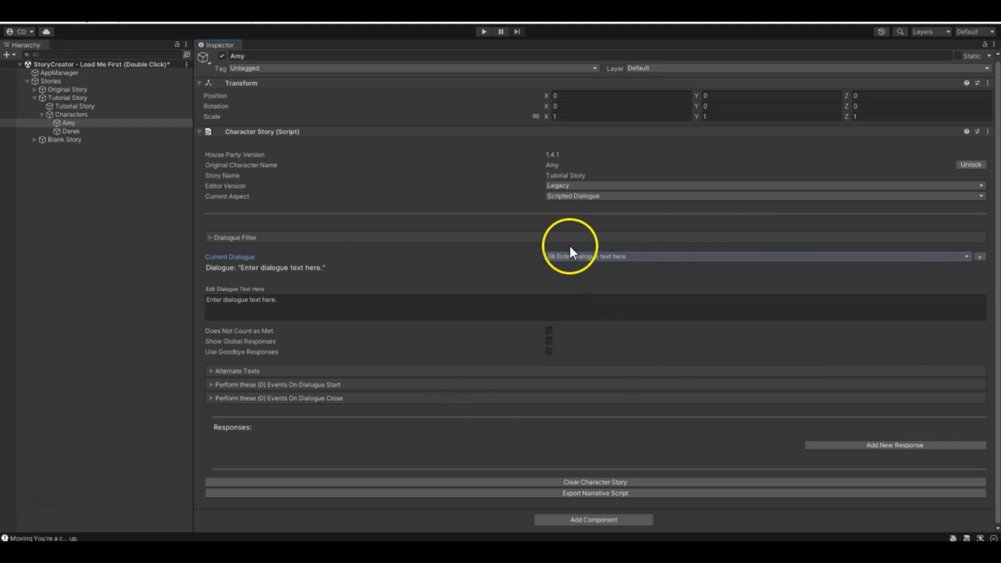
# - In Amy's default dialogue (0), add a response reading "New dialogue response" that triggers dialogue 7
pyautogui.click(598, 256)
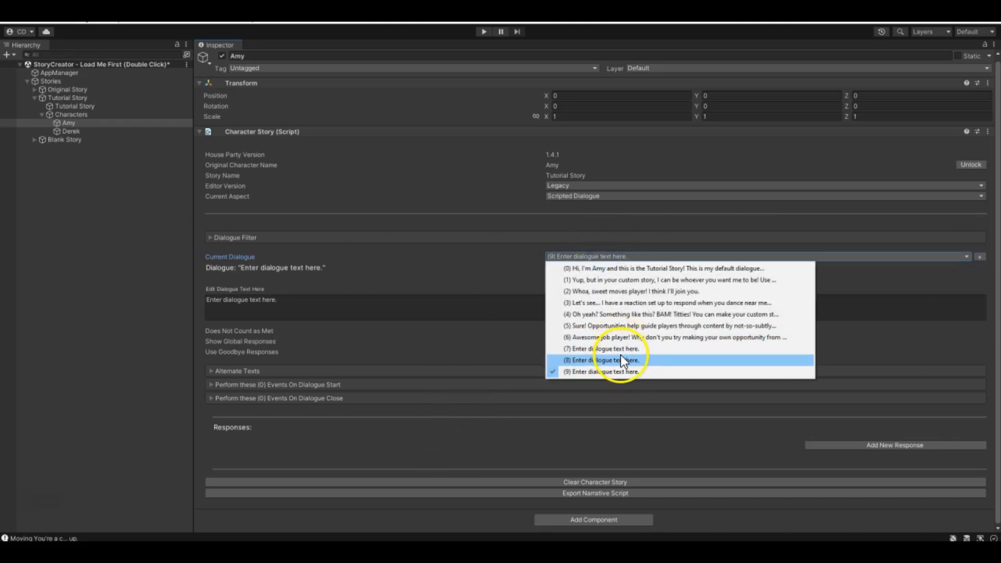
pyautogui.click(616, 268)
pyautogui.scroll(-5, 211, 385)
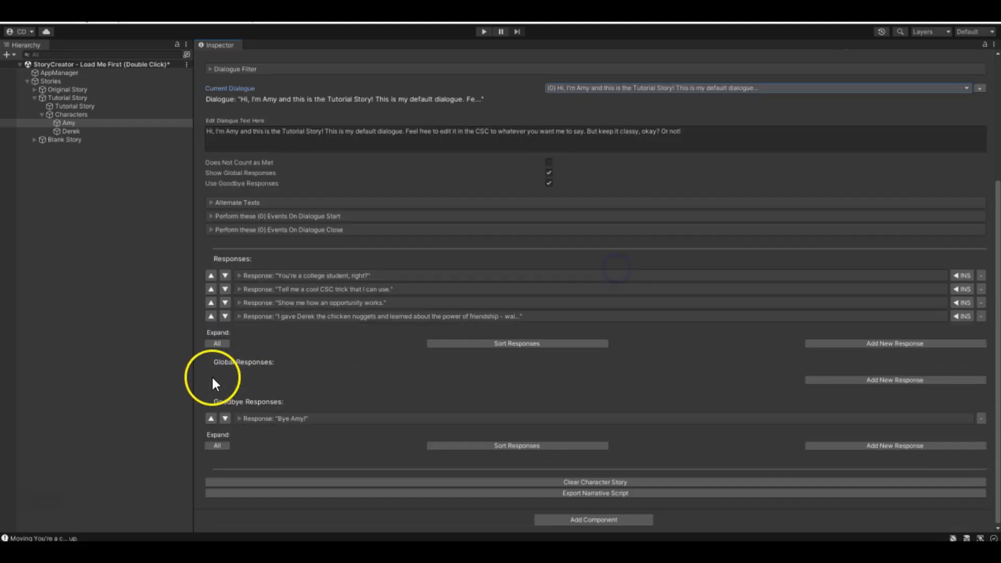
pyautogui.click(887, 345)
pyautogui.click(345, 355)
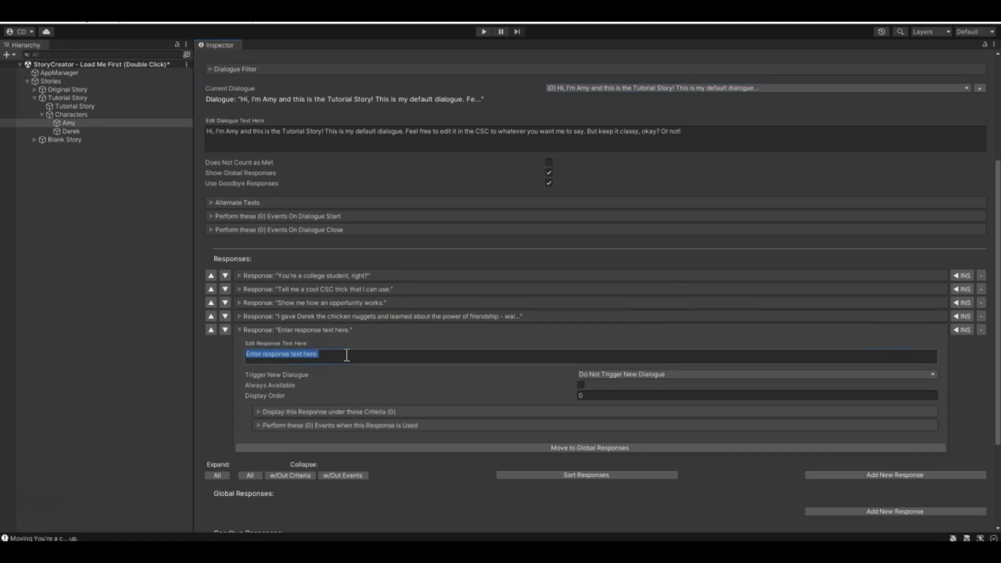
pyautogui.write('JNe')
pyautogui.press('BackSpace')
pyautogui.press('BackSpace')
pyautogui.write('New')
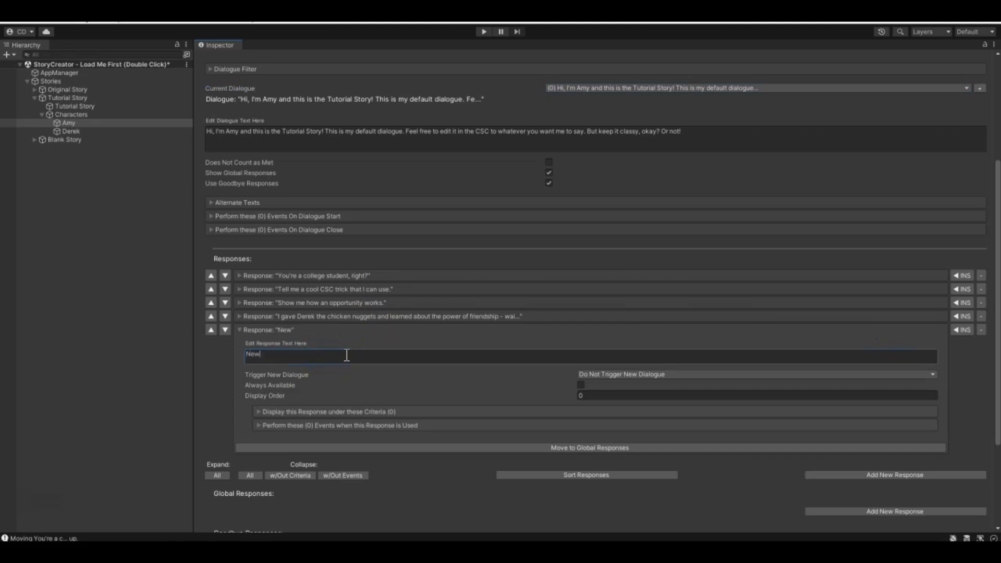
pyautogui.write(' dialogue response')
pyautogui.click(607, 375)
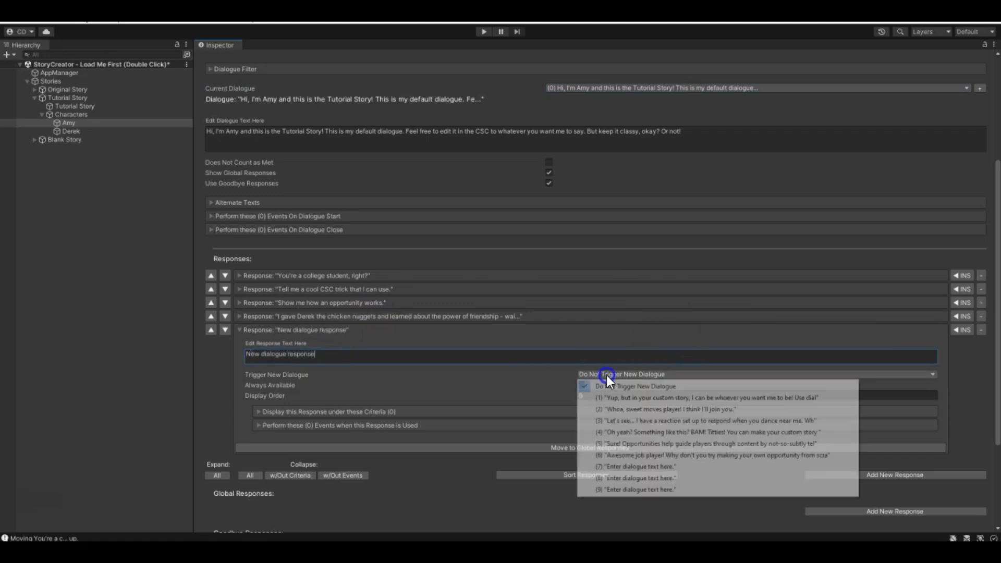
pyautogui.click(631, 466)
# - Open Amy's dialogue 7 and add a new response to it
pyautogui.scroll(4, 768, 226)
pyautogui.click(766, 201)
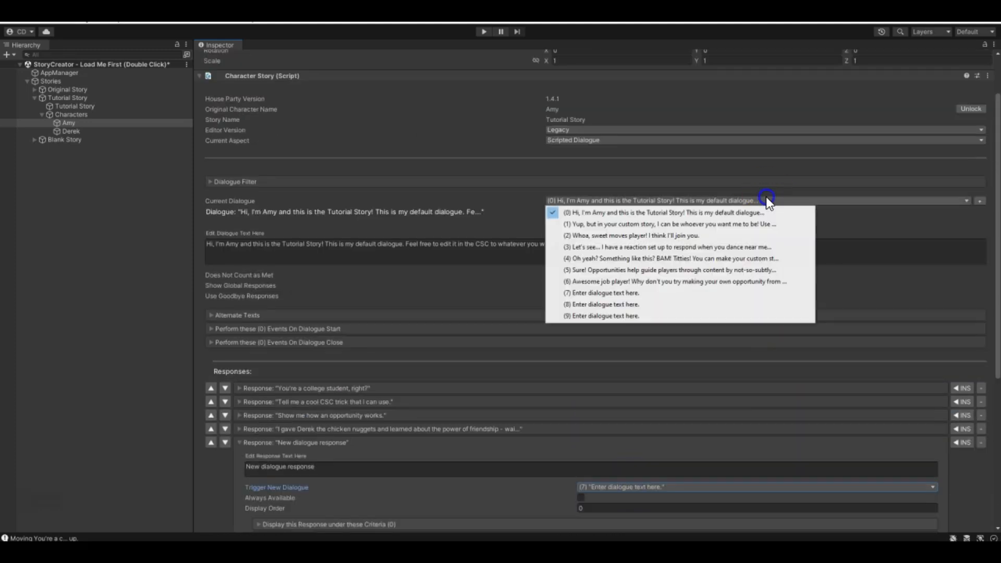
pyautogui.click(657, 295)
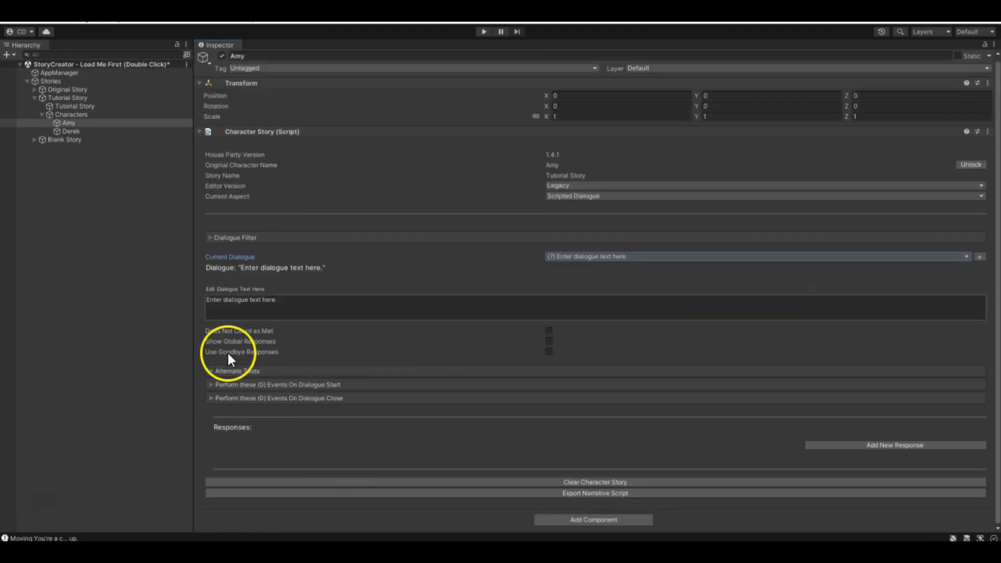
pyautogui.click(915, 446)
pyautogui.scroll(-5, 607, 413)
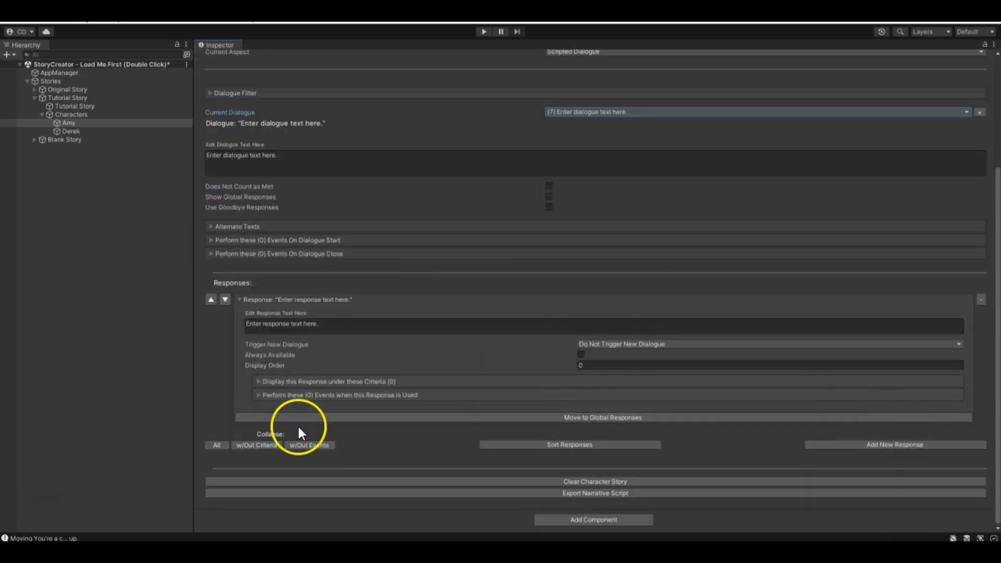
# - Collapse all responses in dialogue 7 and return to Amy's default dialogue (0) to review its responses
pyautogui.click(213, 446)
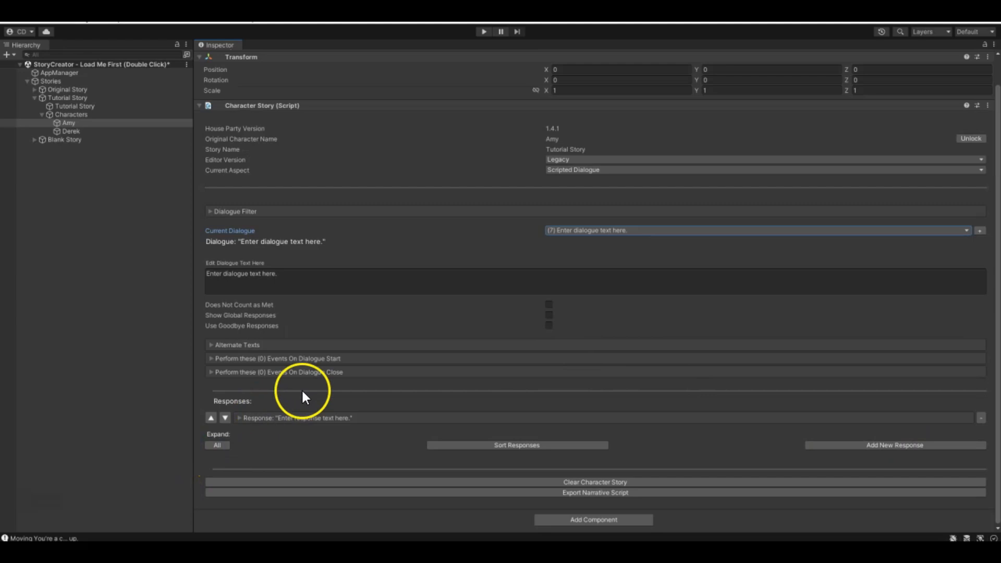
pyautogui.click(546, 233)
pyautogui.click(568, 242)
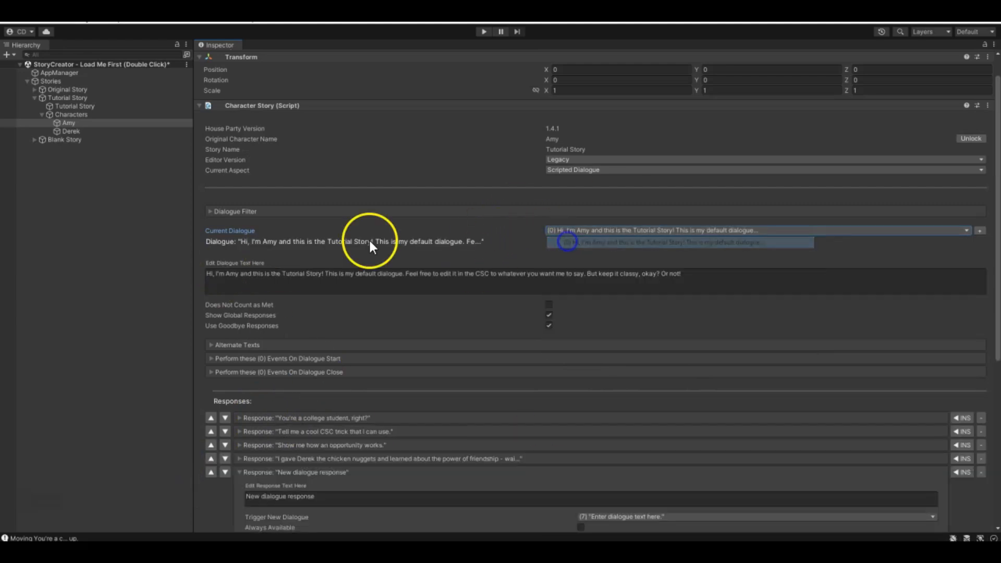
pyautogui.scroll(-4, 426, 352)
pyautogui.scroll(2, 427, 353)
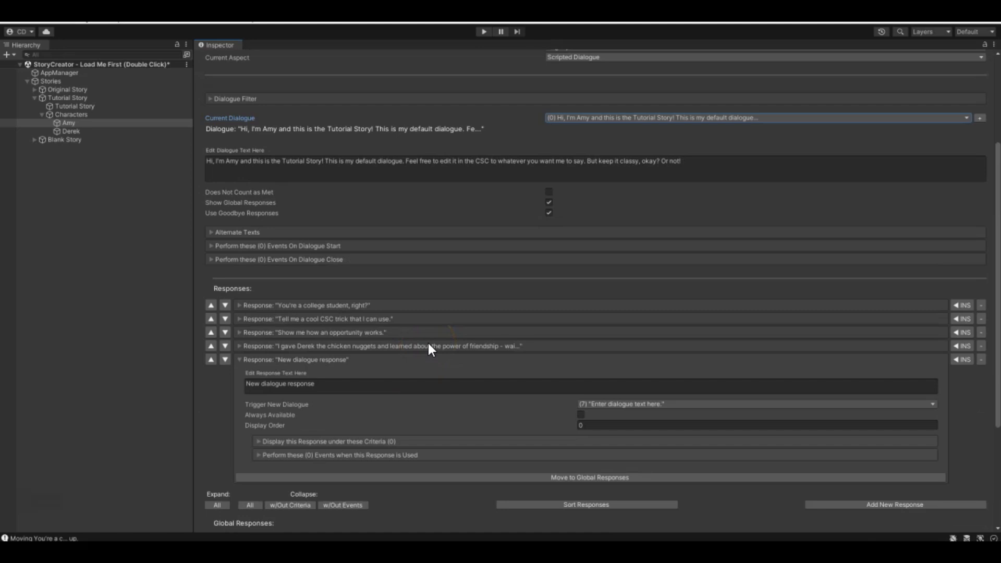
pyautogui.scroll(2, 434, 305)
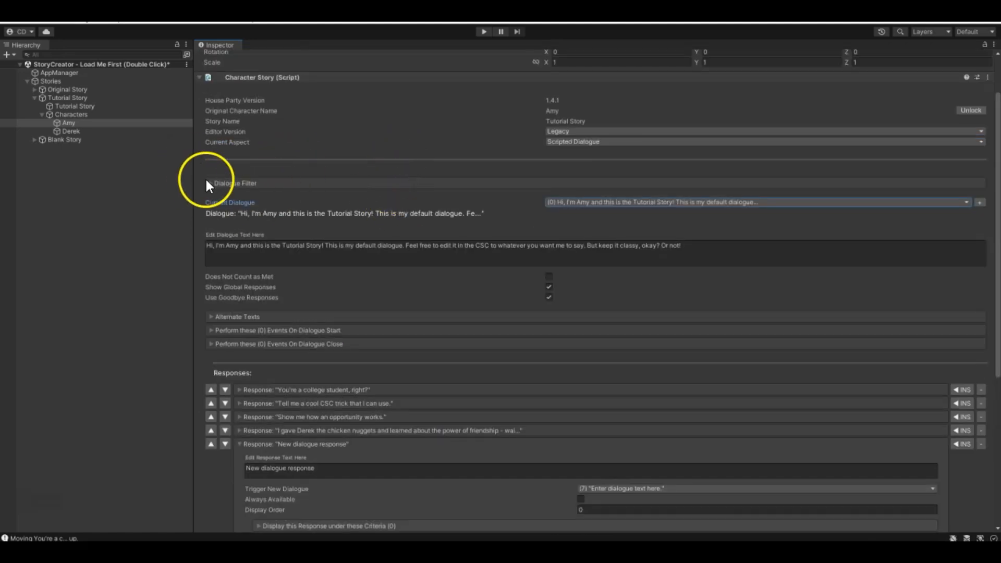
# - Filter Amy's dialogues by the dialogue text "Let's see..." and examine the matching dialogue and its responses
pyautogui.click(632, 198)
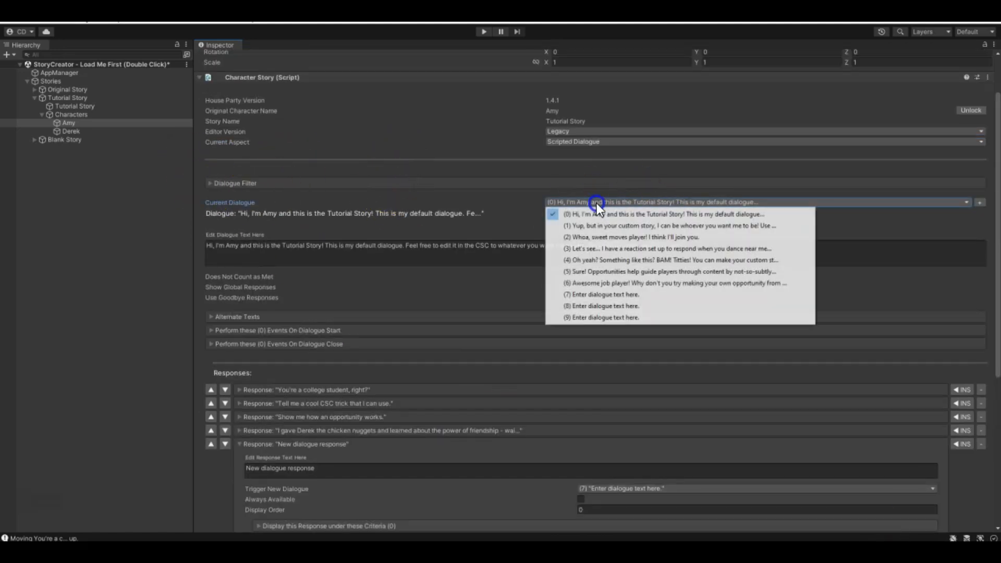
pyautogui.click(211, 180)
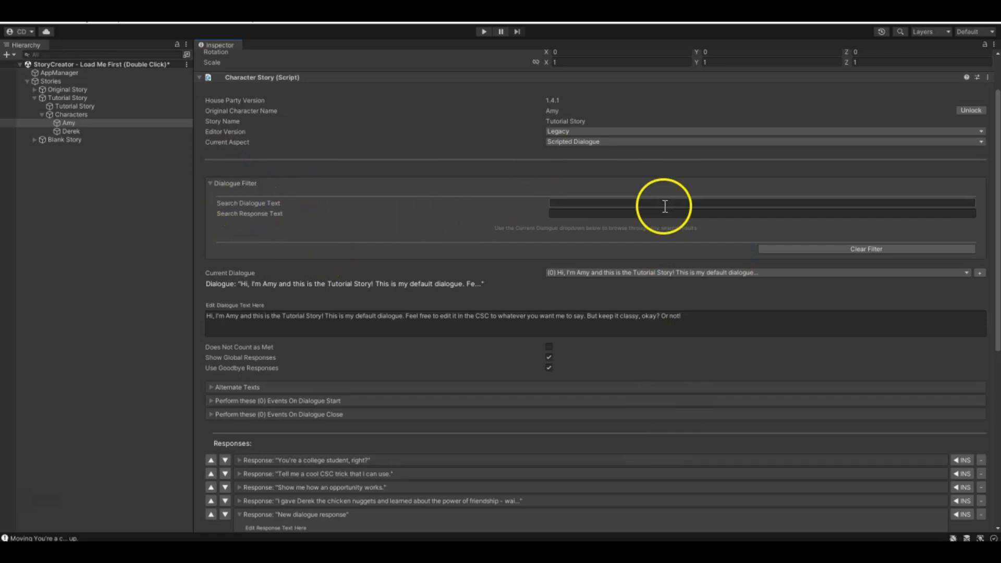
pyautogui.click(598, 202)
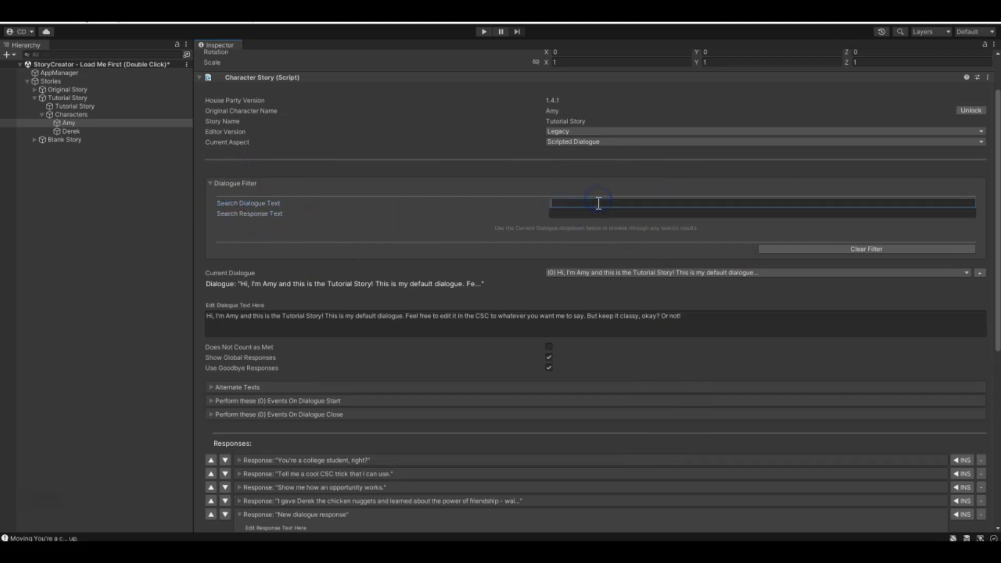
pyautogui.click(596, 274)
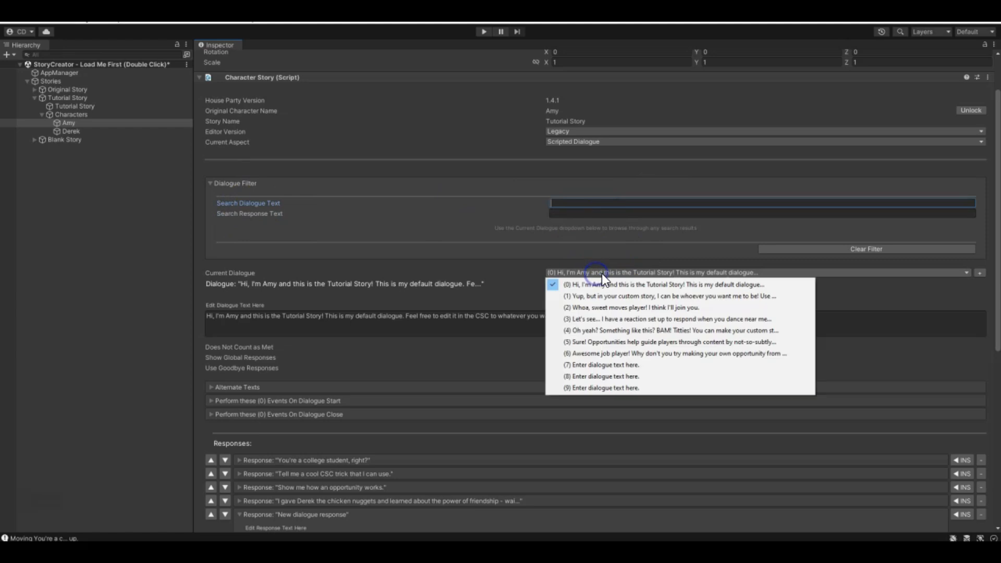
pyautogui.click(593, 208)
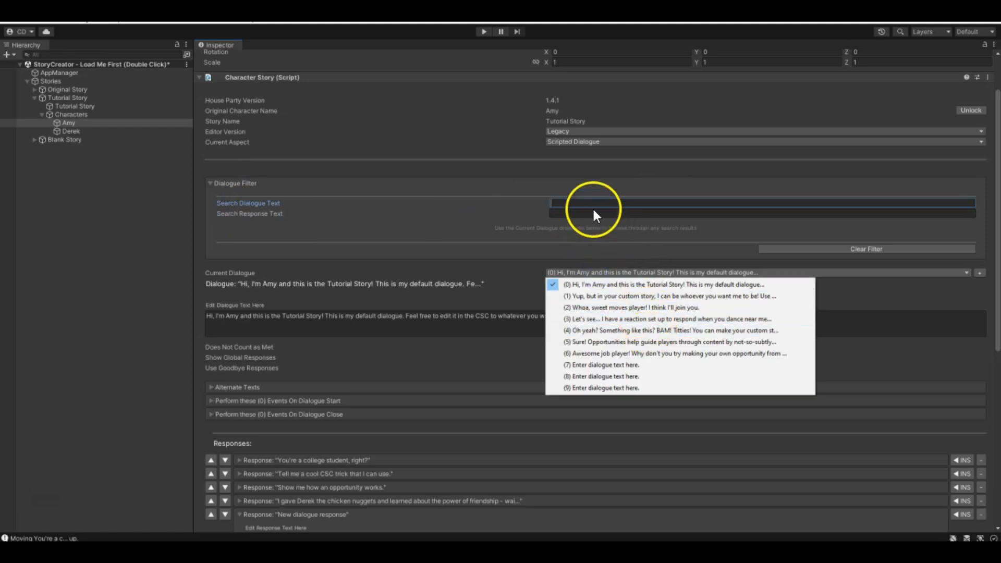
pyautogui.write("Let's see...")
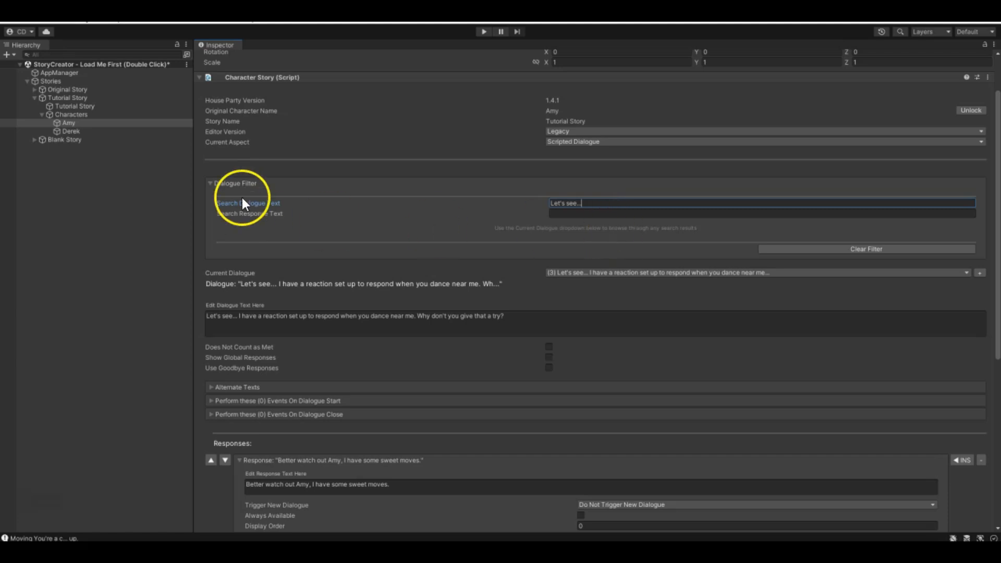
pyautogui.click(590, 272)
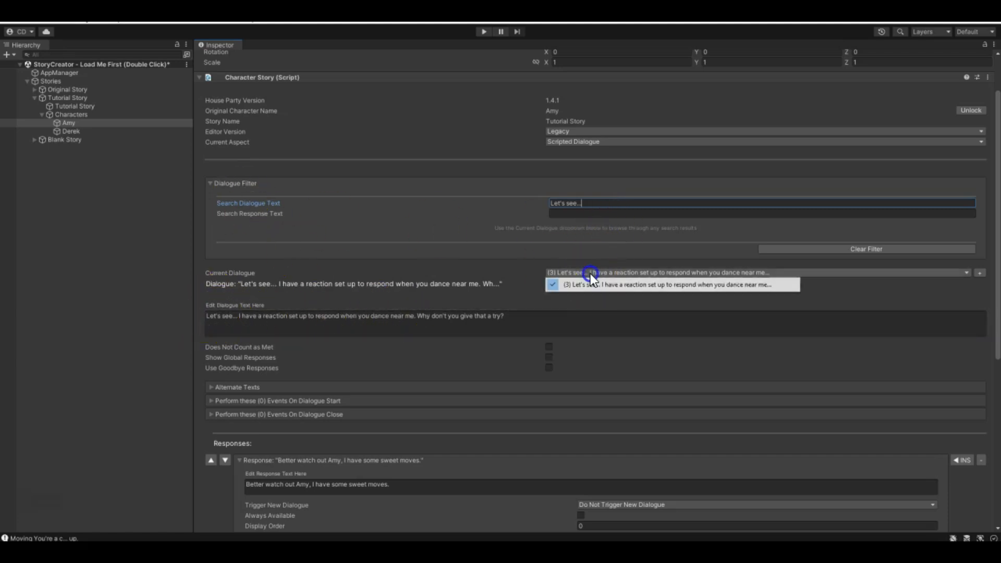
pyautogui.click(565, 315)
pyautogui.scroll(-3, 549, 304)
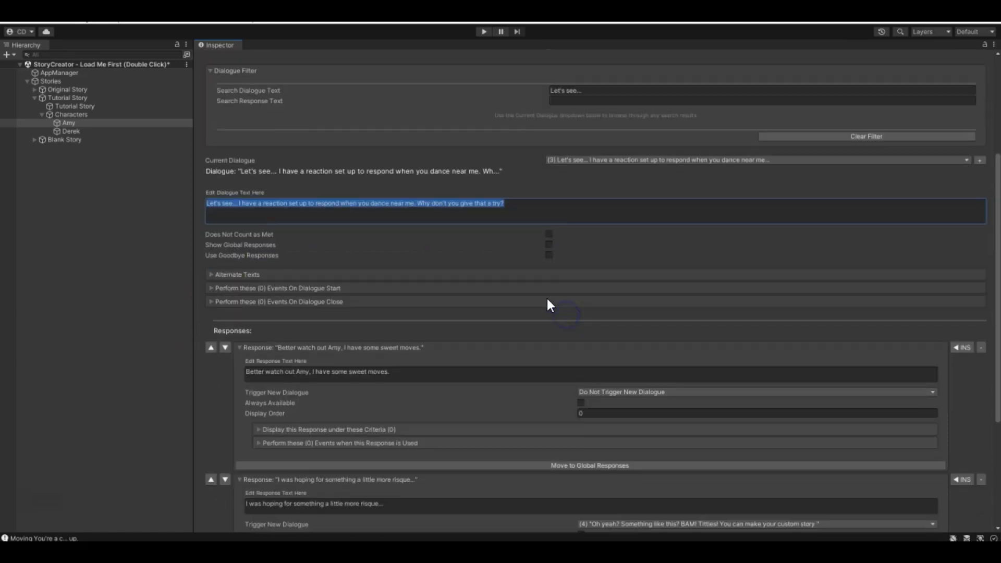
# - Clear the dialogue text search, filter by the response text "creativity" instead, and examine the matching dialogue
pyautogui.click(585, 93)
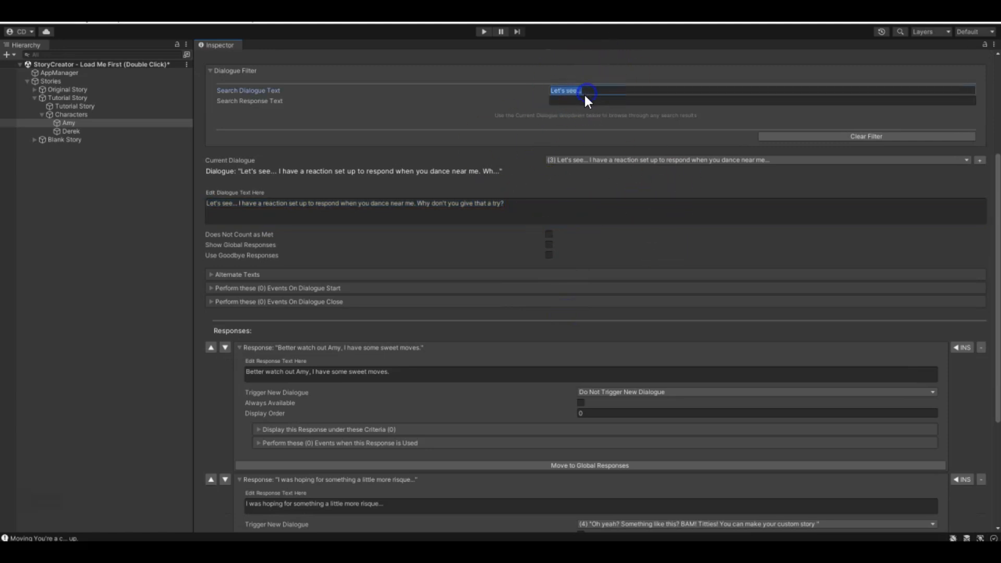
pyautogui.press('BackSpace')
pyautogui.click(584, 100)
pyautogui.write('c')
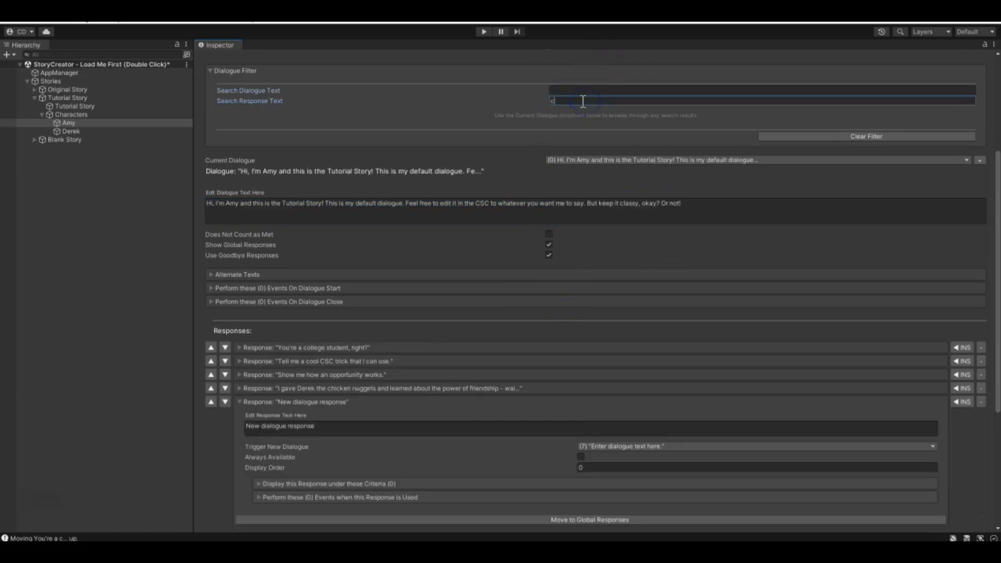
pyautogui.write('reativity')
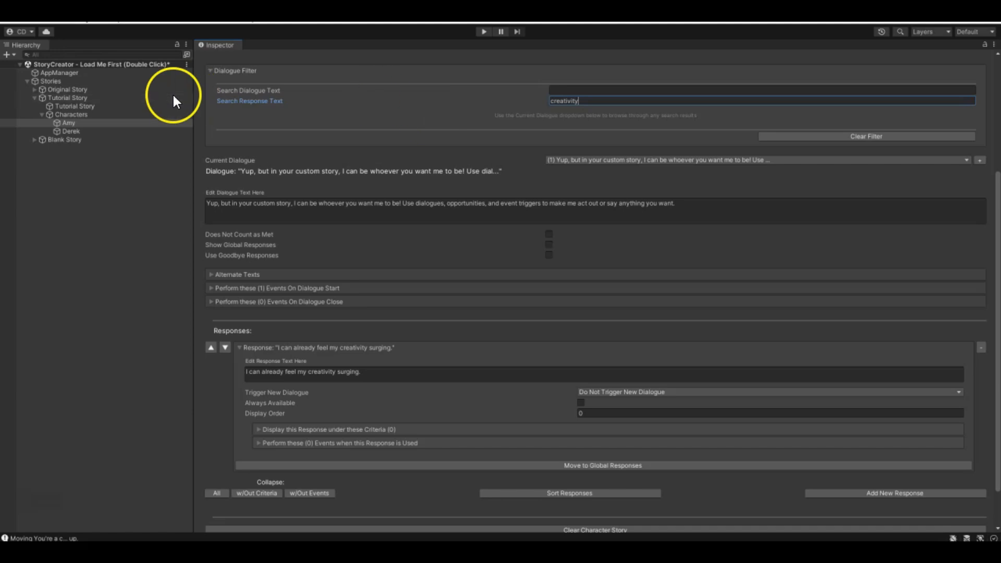
pyautogui.click(610, 161)
pyautogui.click(609, 162)
pyautogui.scroll(-3, 402, 223)
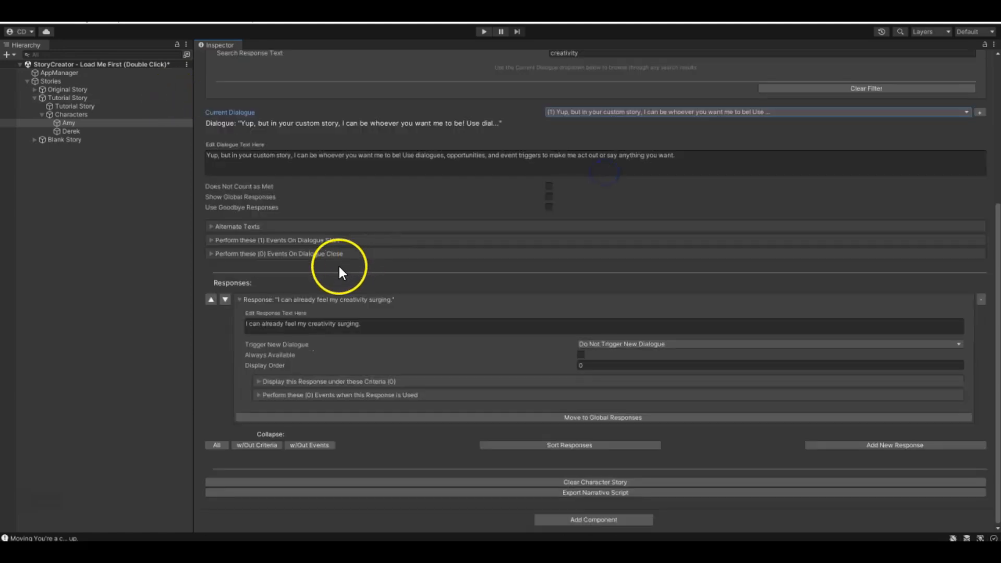
pyautogui.scroll(5, 422, 337)
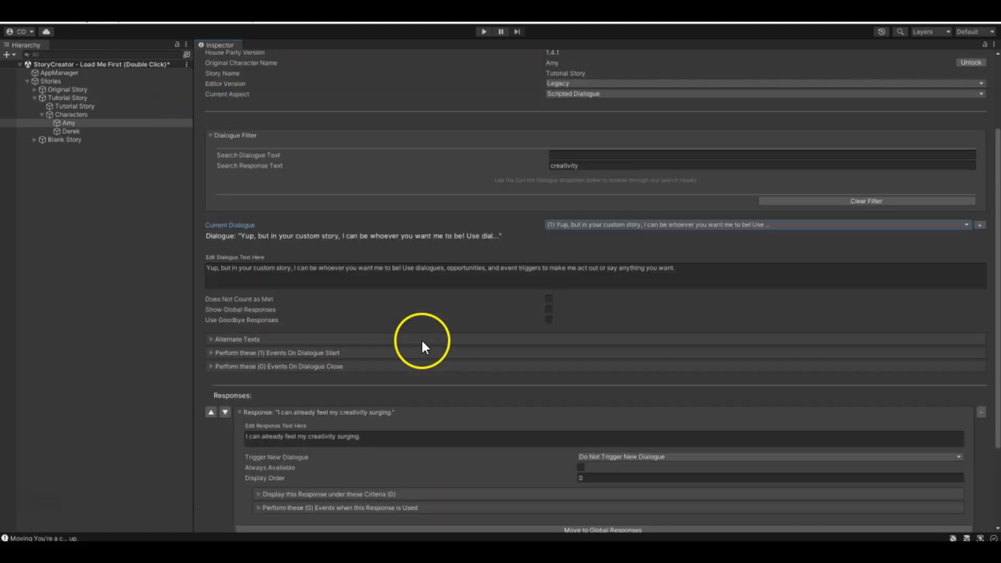
# - Clear the response text search and collapse the Dialogue Filter section
pyautogui.click(600, 193)
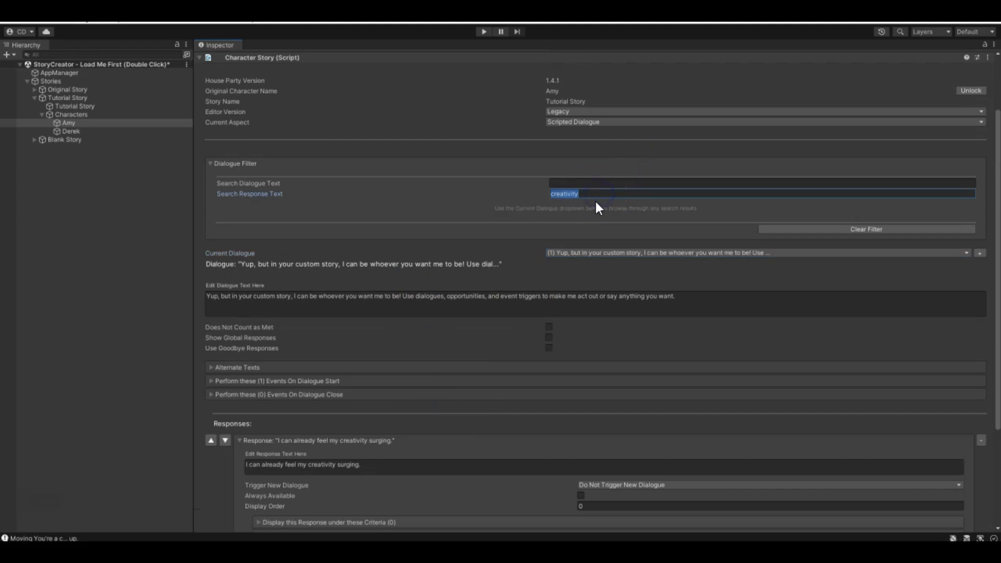
pyautogui.press('BackSpace')
pyautogui.click(242, 164)
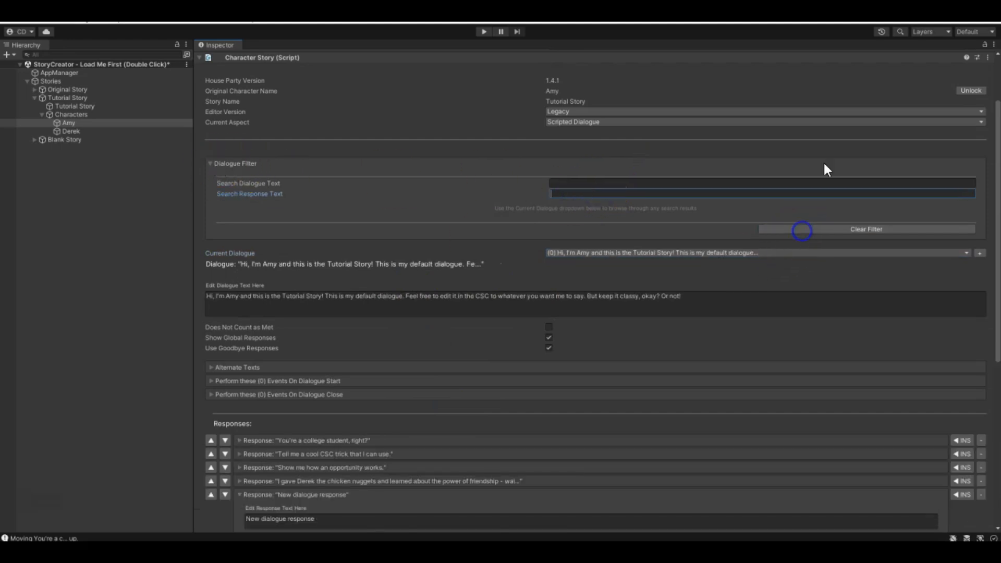
pyautogui.click(210, 164)
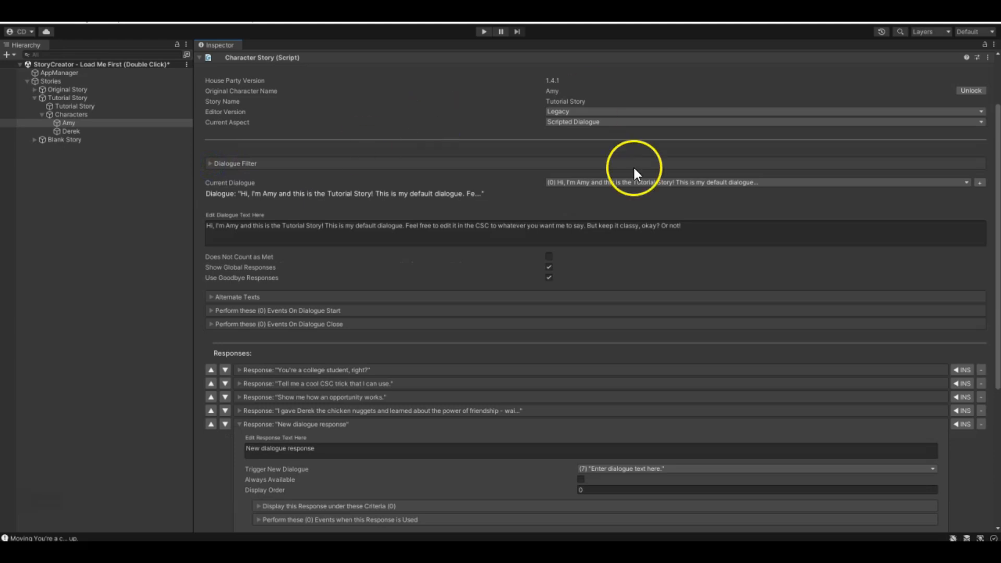
# - Check the character's available aspects, then remove the "New dialogue response" from Amy's default dialogue (0)
pyautogui.scroll(-5, 575, 430)
pyautogui.scroll(10, 618, 217)
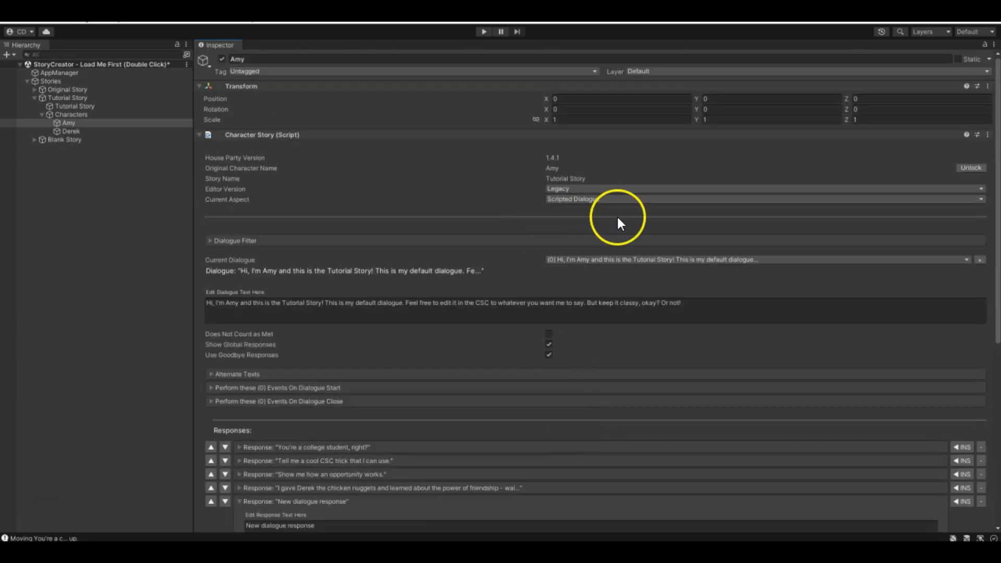
pyautogui.click(655, 201)
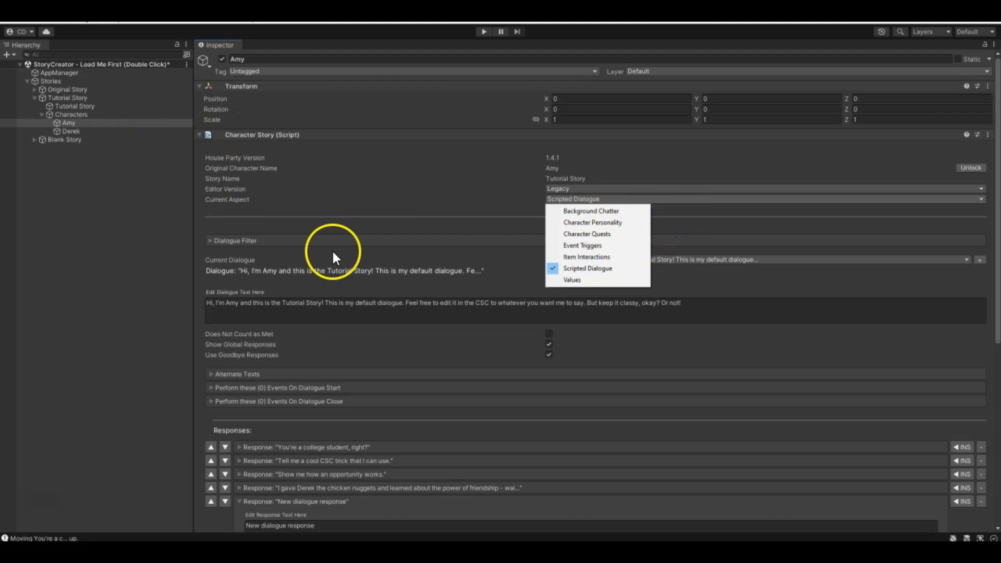
pyautogui.click(329, 312)
pyautogui.scroll(-8, 331, 250)
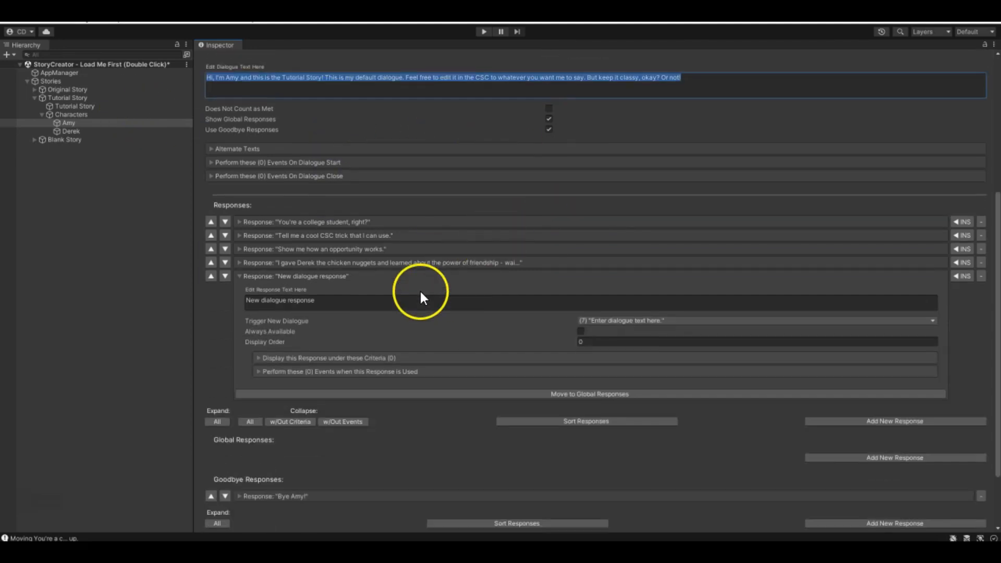
pyautogui.scroll(3, 569, 352)
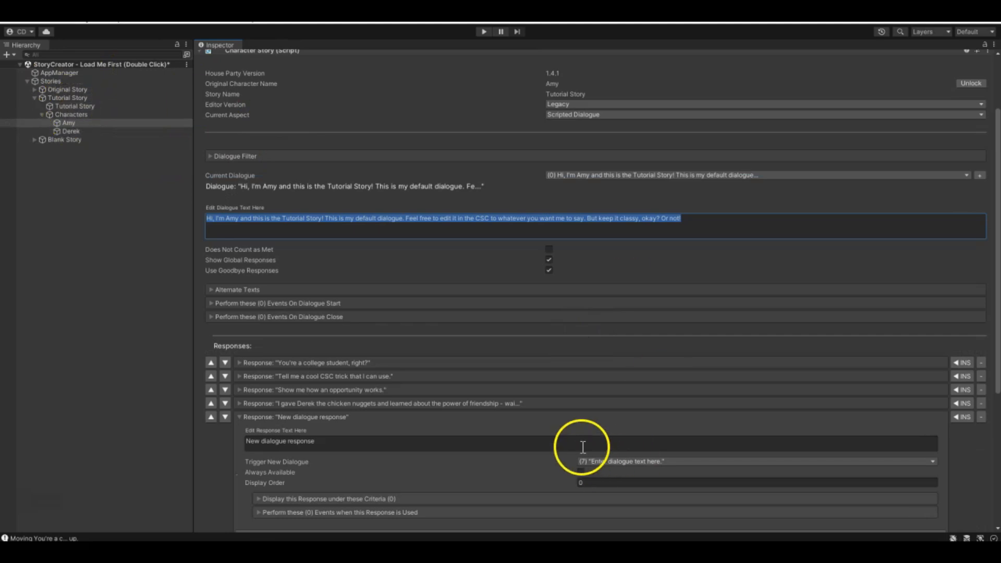
pyautogui.scroll(-2, 581, 447)
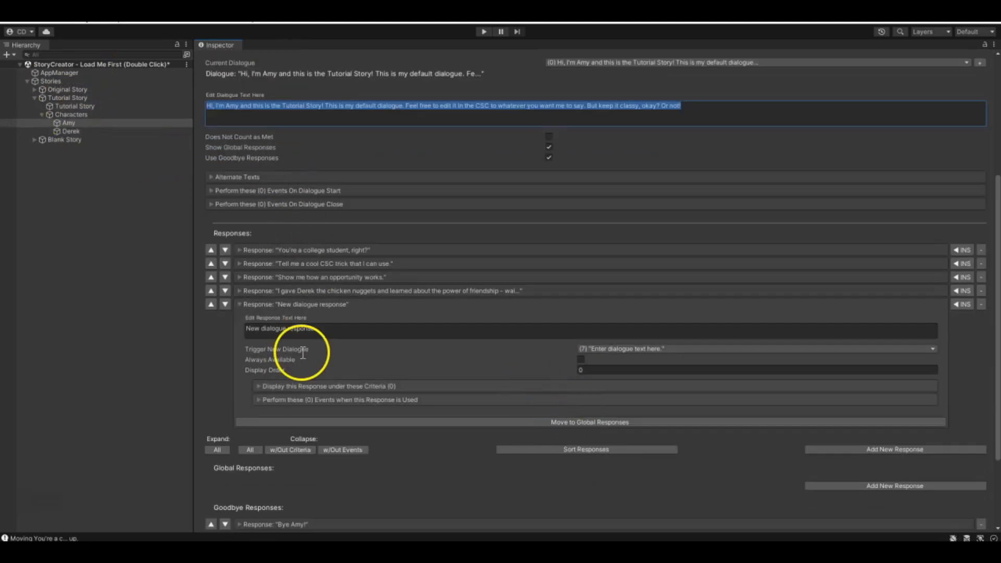
pyautogui.click(981, 305)
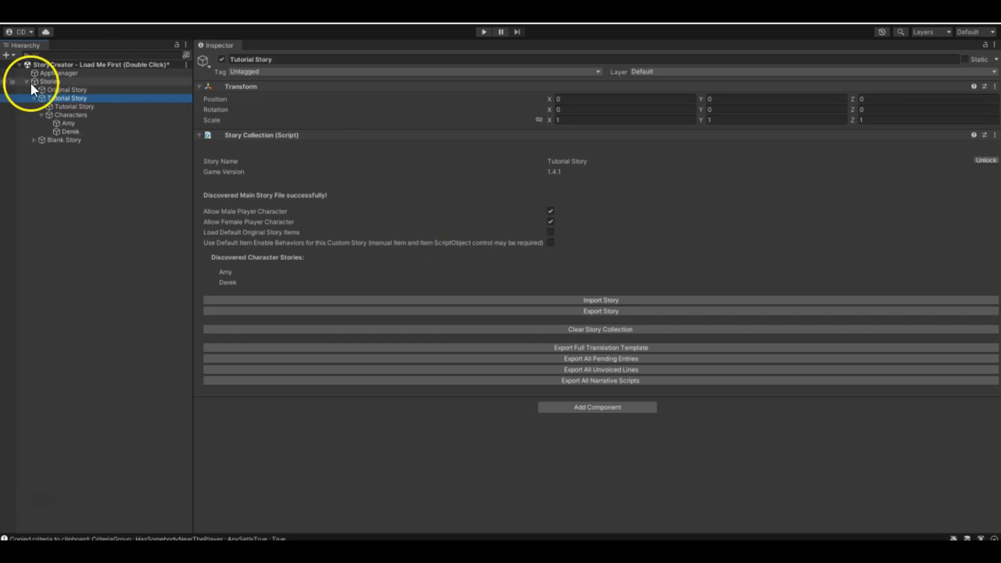
# - Show the Player Event Triggers of the main Tutorial Story and collapse the GameStarts-NewGame trigger
pyautogui.click(80, 106)
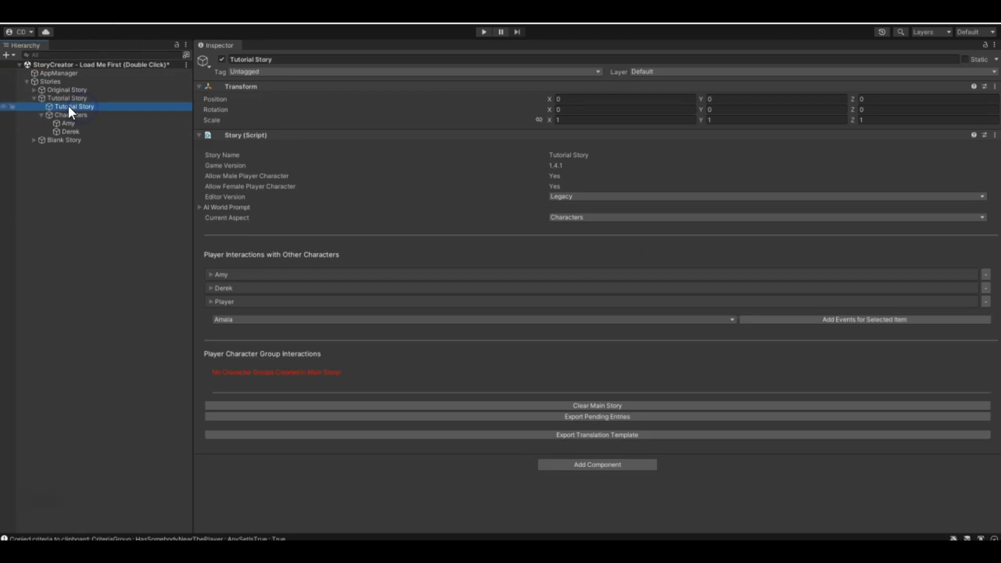
pyautogui.click(634, 218)
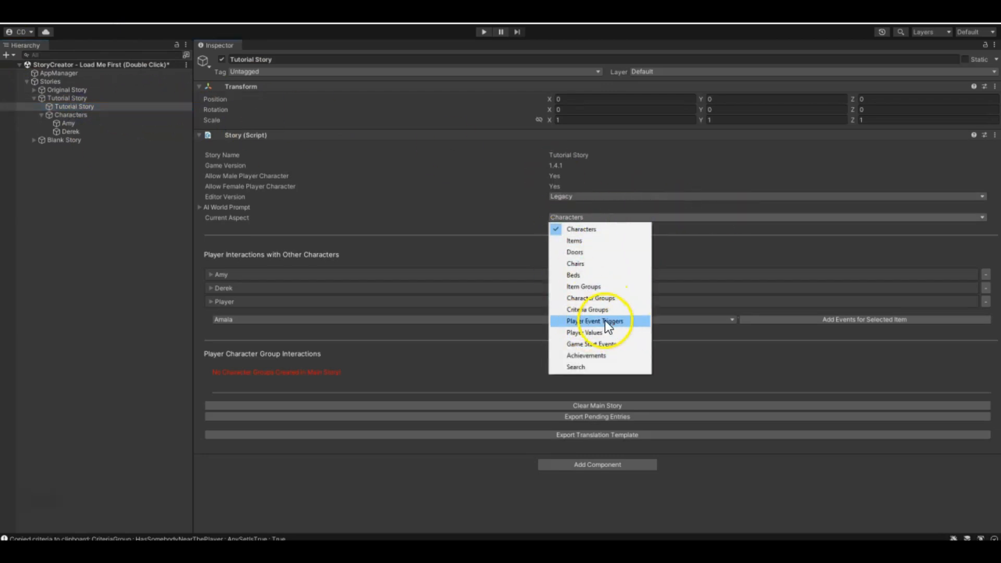
pyautogui.click(611, 321)
pyautogui.scroll(-3, 505, 356)
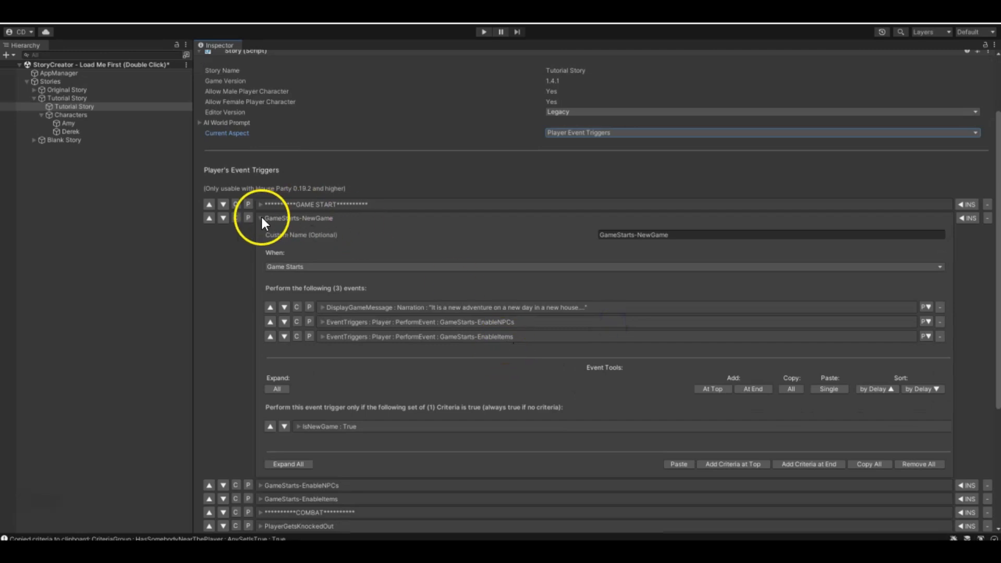
pyautogui.click(261, 218)
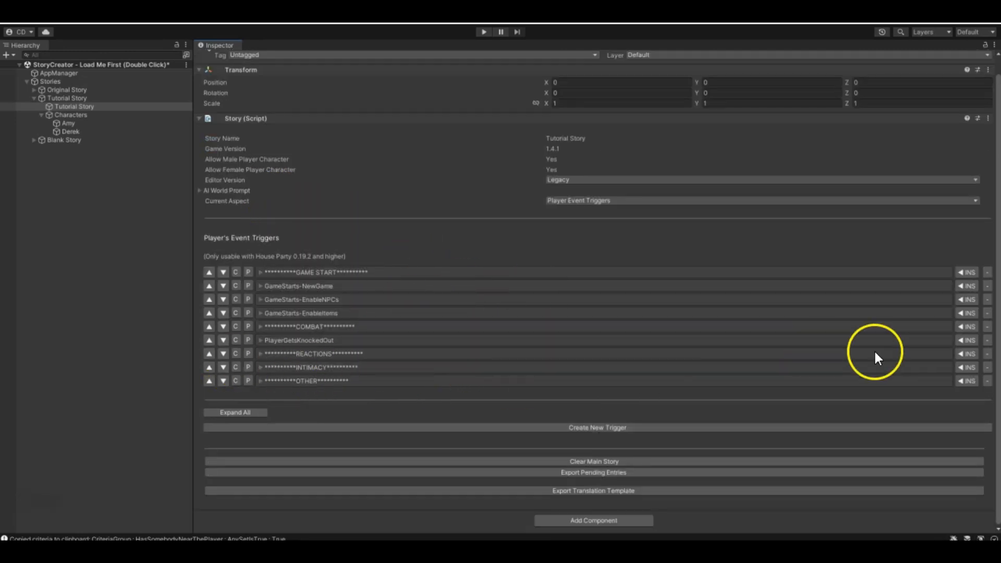
# - Insert a new player event trigger just before the OTHER divider and name it MasterBedroomIntimacy
pyautogui.click(969, 381)
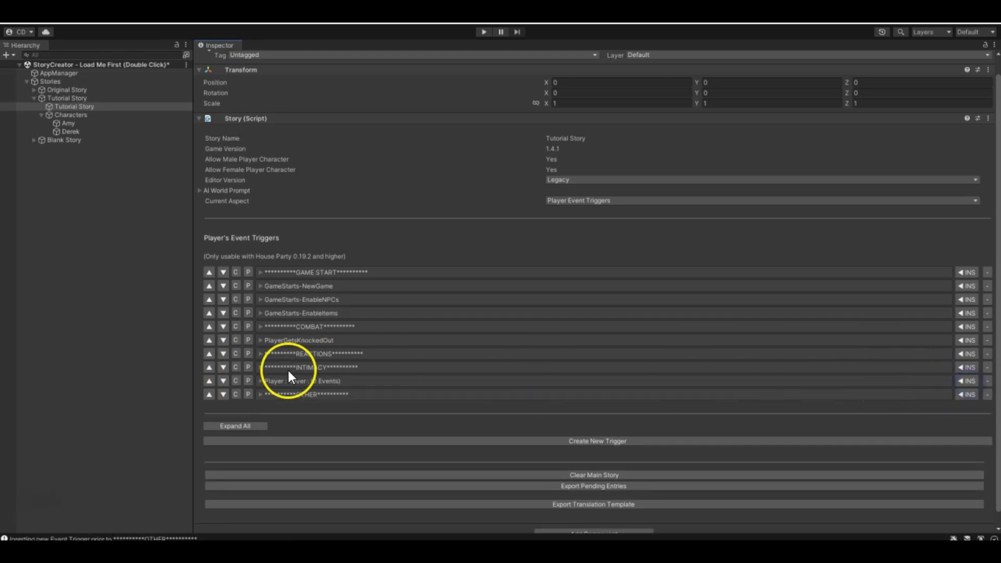
pyautogui.click(260, 381)
pyautogui.scroll(-3, 424, 410)
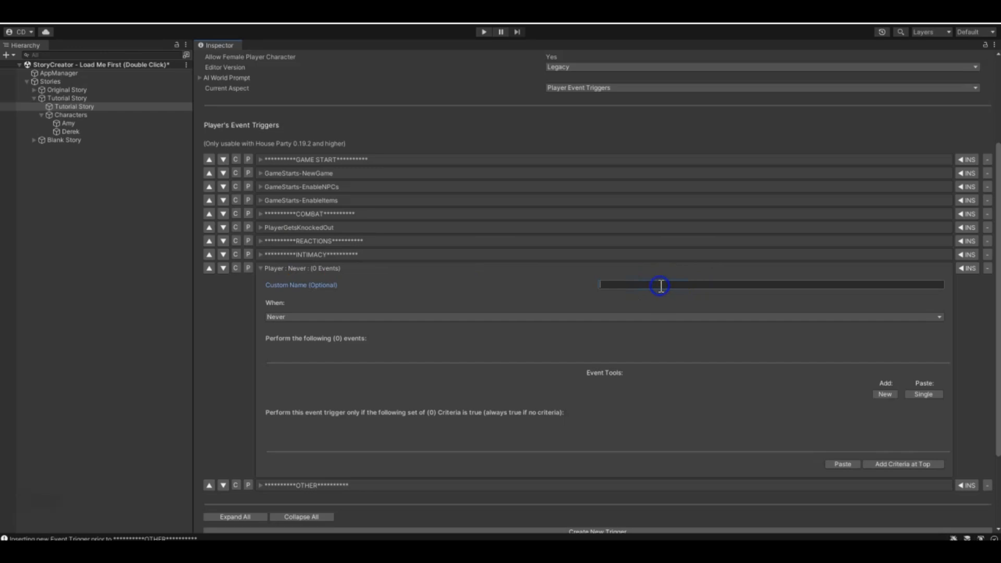
pyautogui.write('MasterBedroomIntimacy')
# - Add a new event to the MasterBedroomIntimacy trigger and set its type to Cut Scene
pyautogui.scroll(-2, 440, 351)
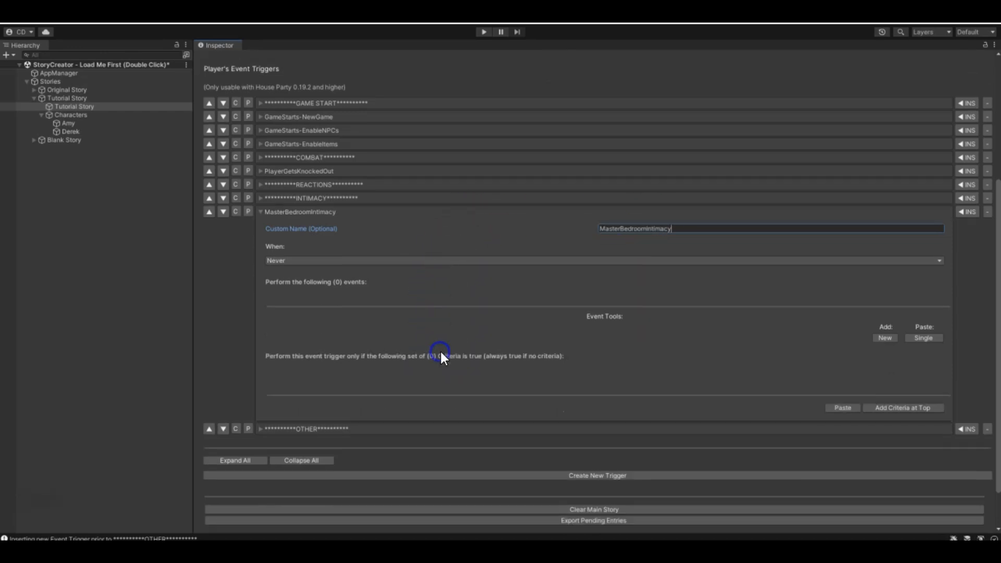
pyautogui.click(885, 338)
pyautogui.click(401, 324)
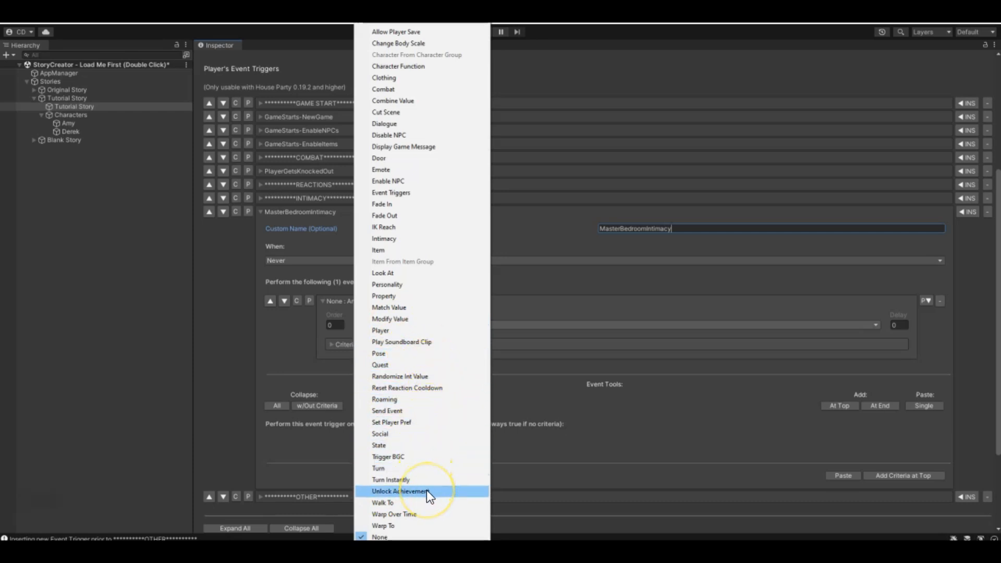
pyautogui.click(405, 113)
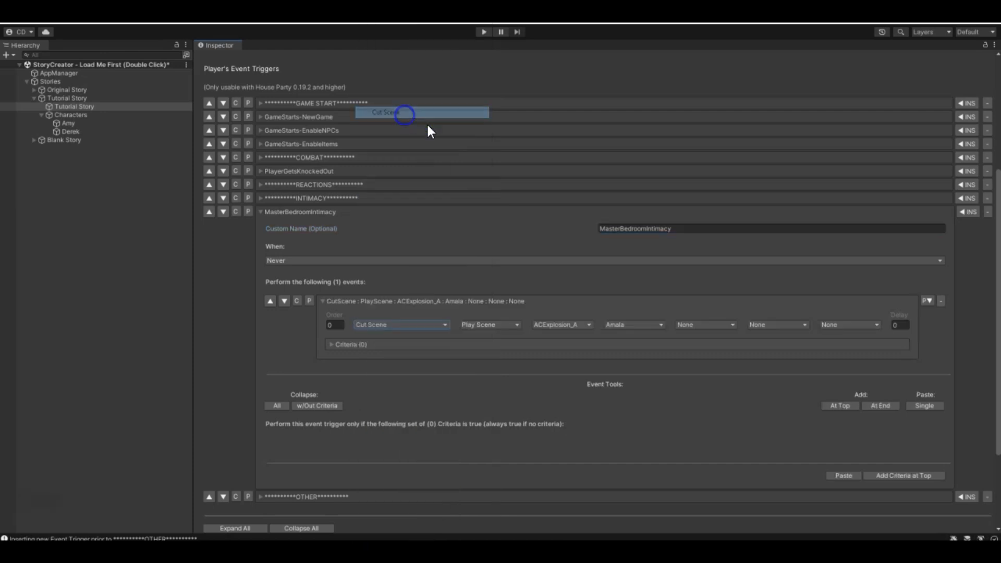
# - Examine the Cut Scene event's available actions, scenes and character choices, selecting Play Scene as the action
pyautogui.click(489, 324)
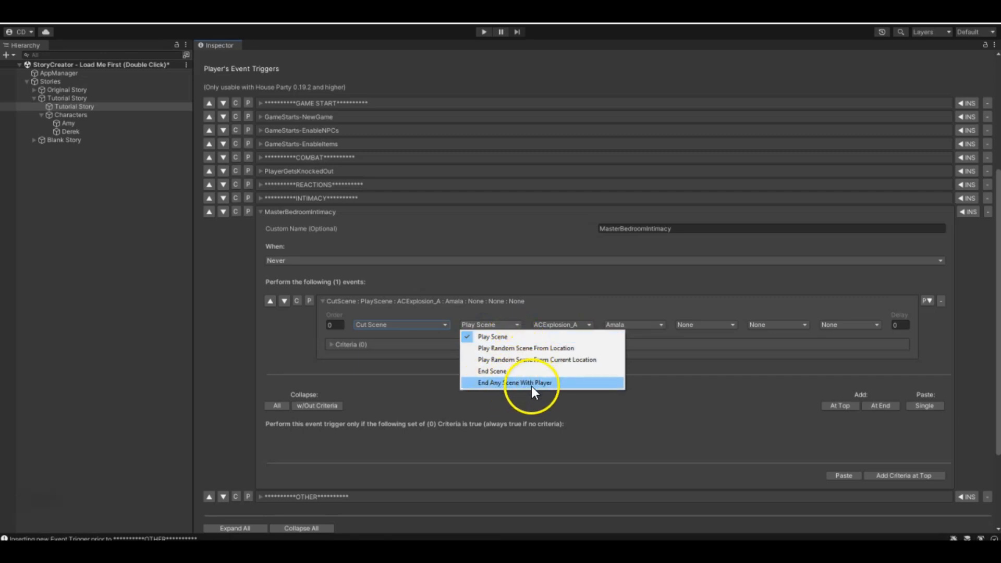
pyautogui.click(502, 336)
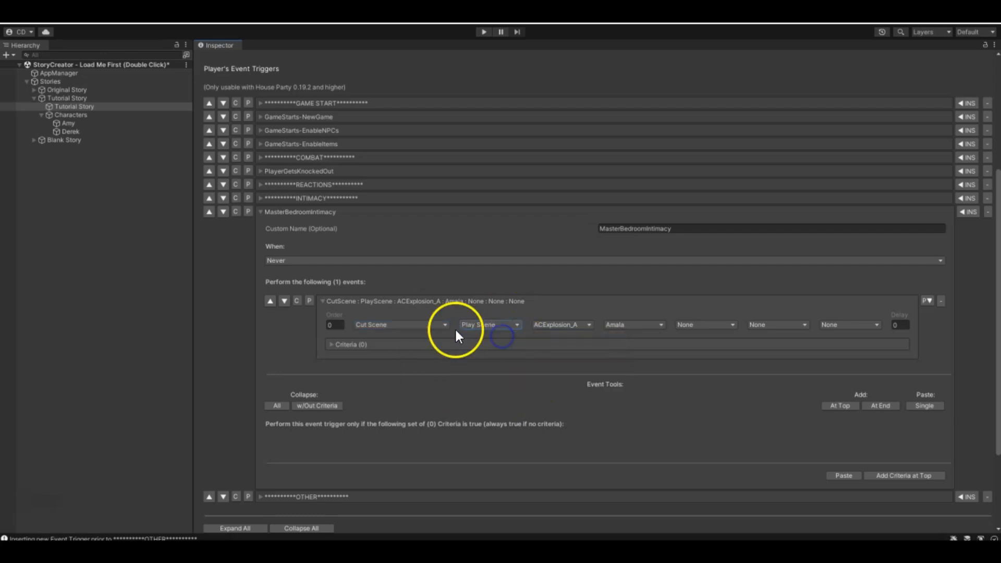
pyautogui.click(577, 325)
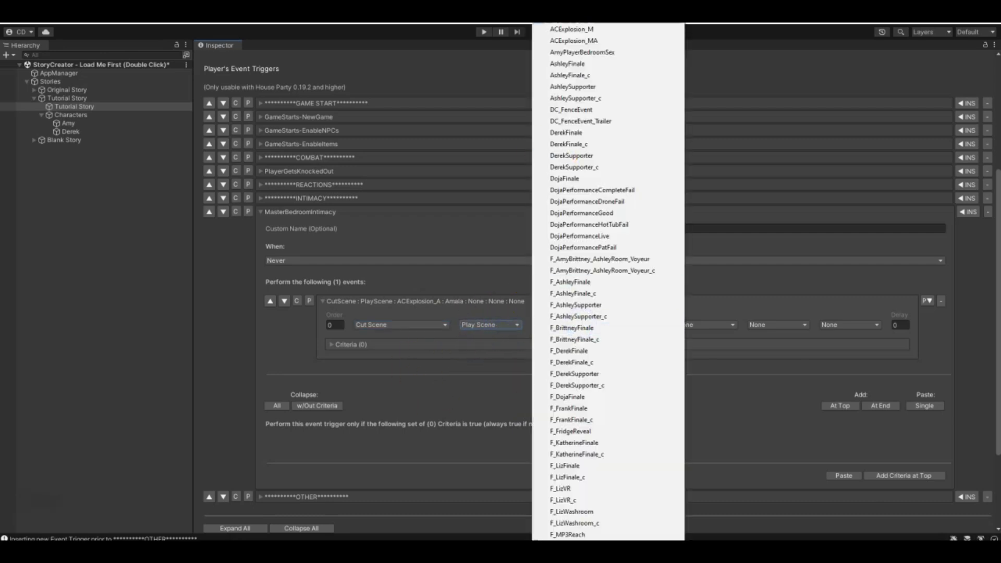
pyautogui.scroll(-2, 609, 99)
pyautogui.scroll(-3, 605, 280)
pyautogui.click(744, 382)
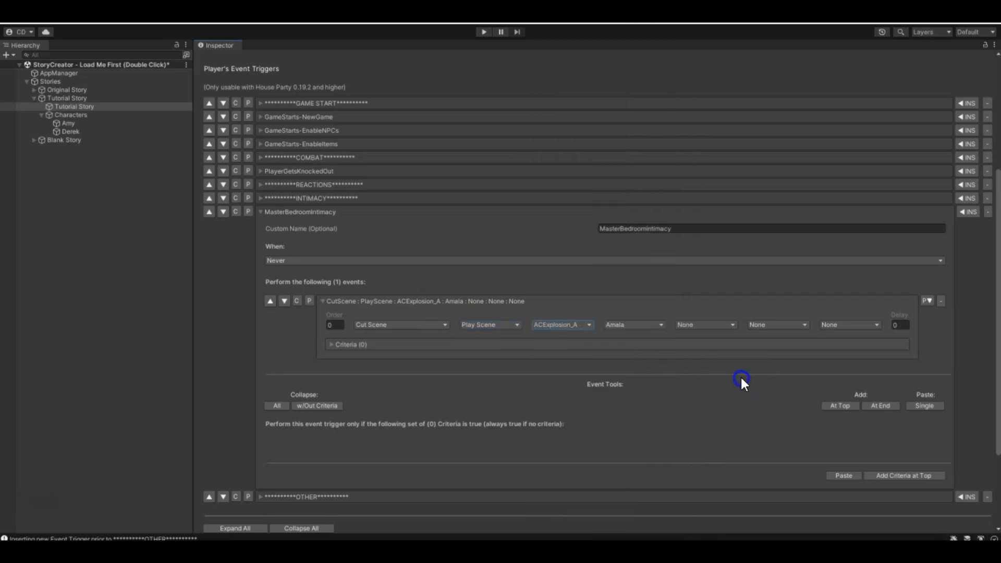
pyautogui.click(631, 325)
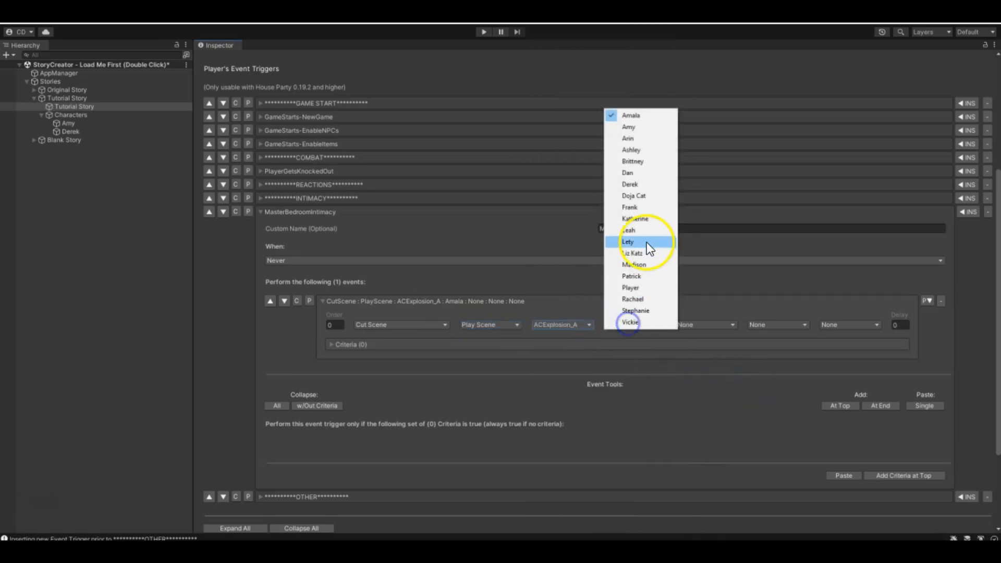
pyautogui.click(733, 324)
pyautogui.click(816, 309)
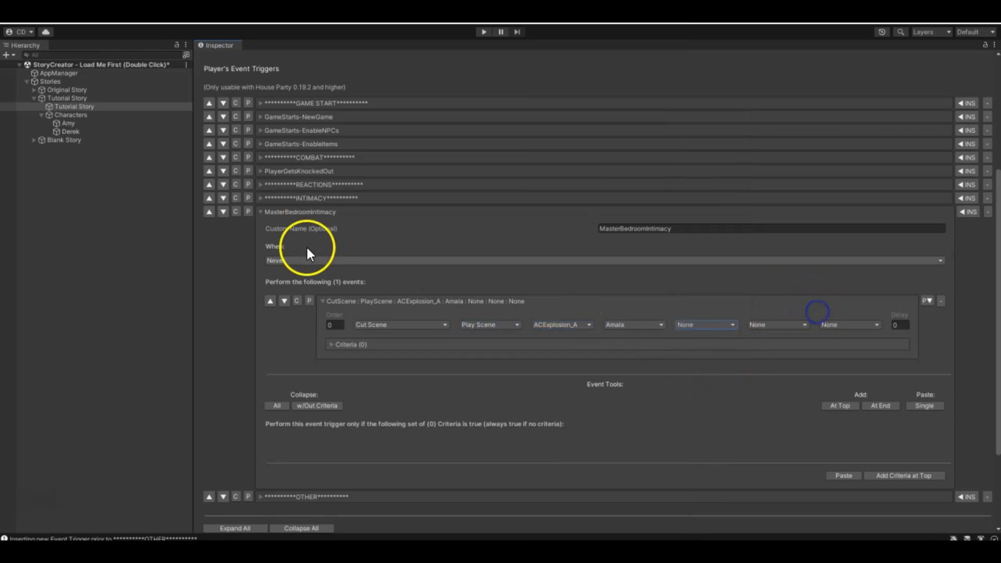
# - Set the Cut Scene event to play AshleySupporter with Player and Amy as its first two characters, then collapse the event
pyautogui.click(593, 331)
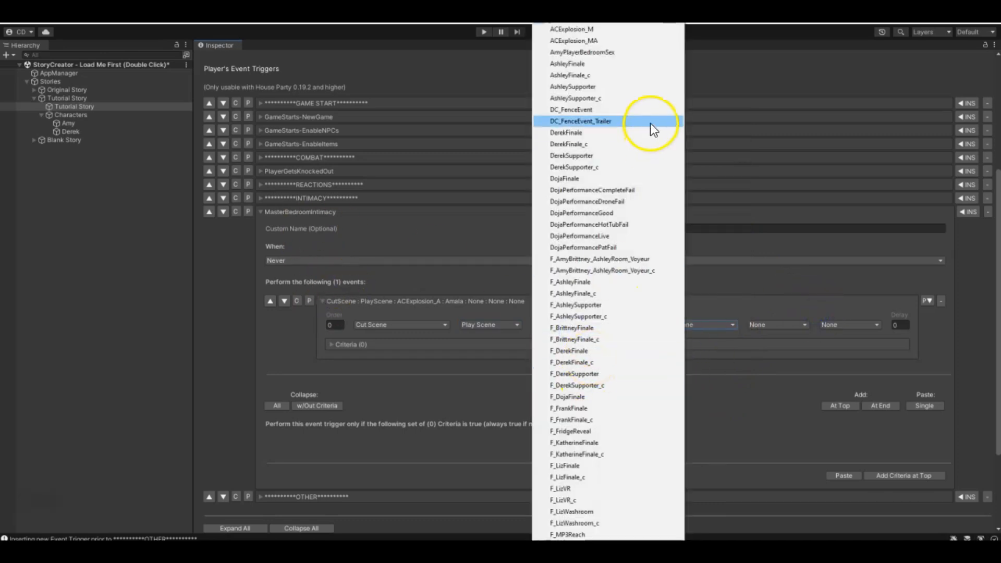
pyautogui.click(583, 86)
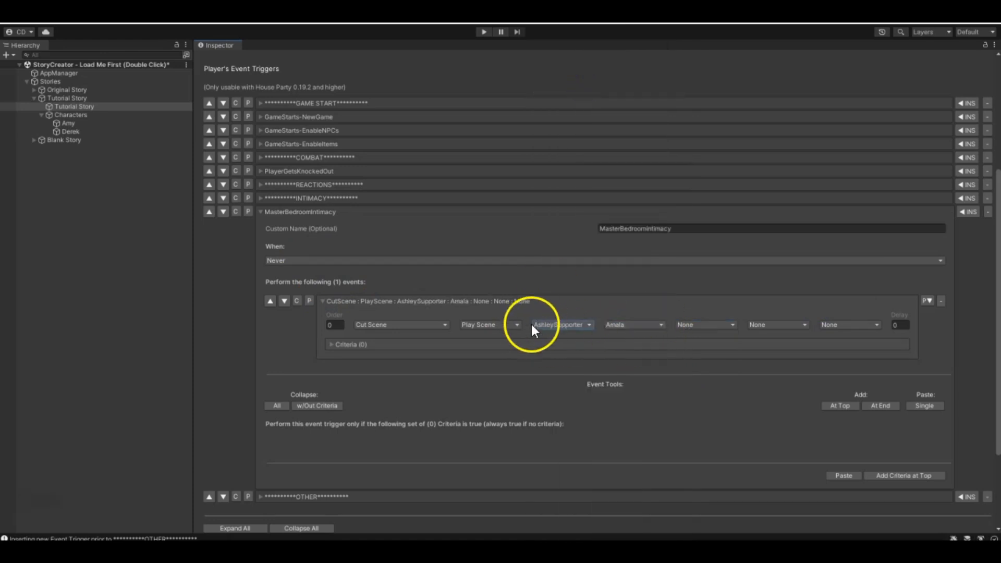
pyautogui.click(619, 324)
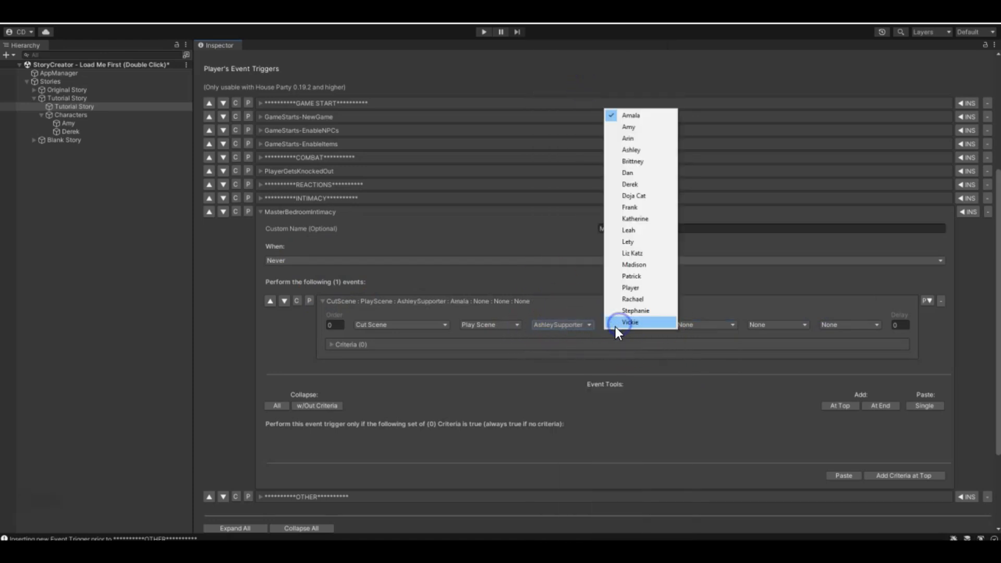
pyautogui.click(637, 289)
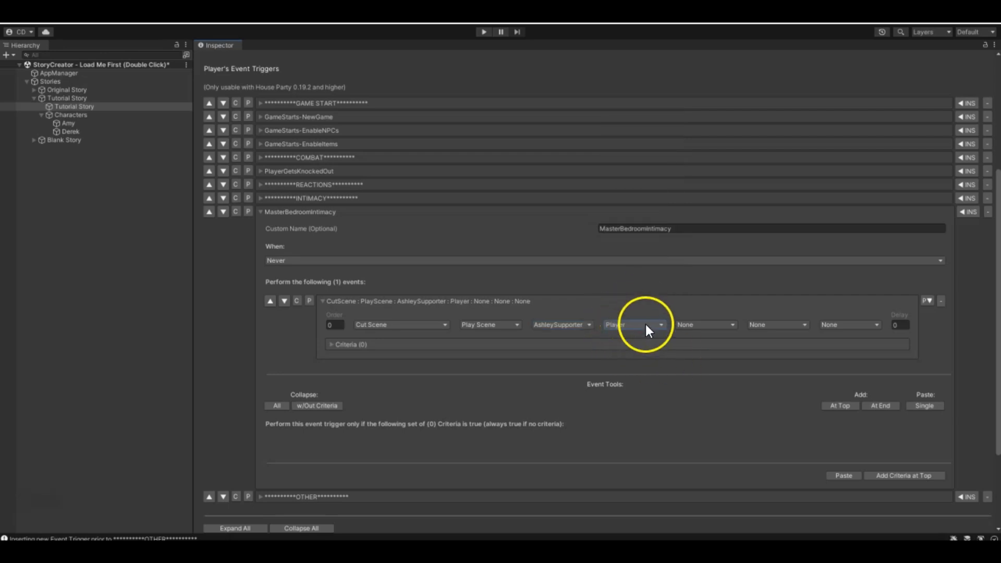
pyautogui.click(694, 326)
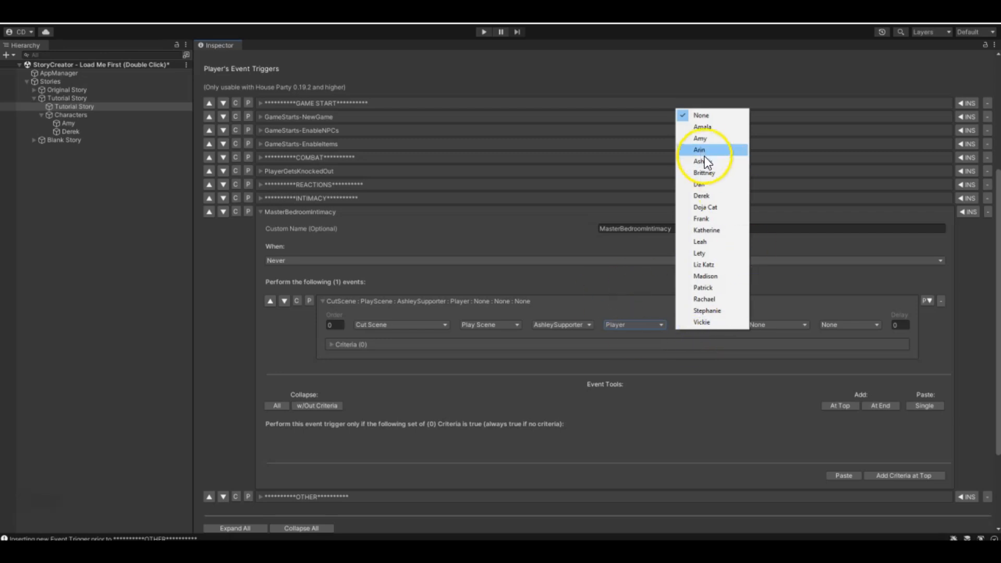
pyautogui.click(700, 138)
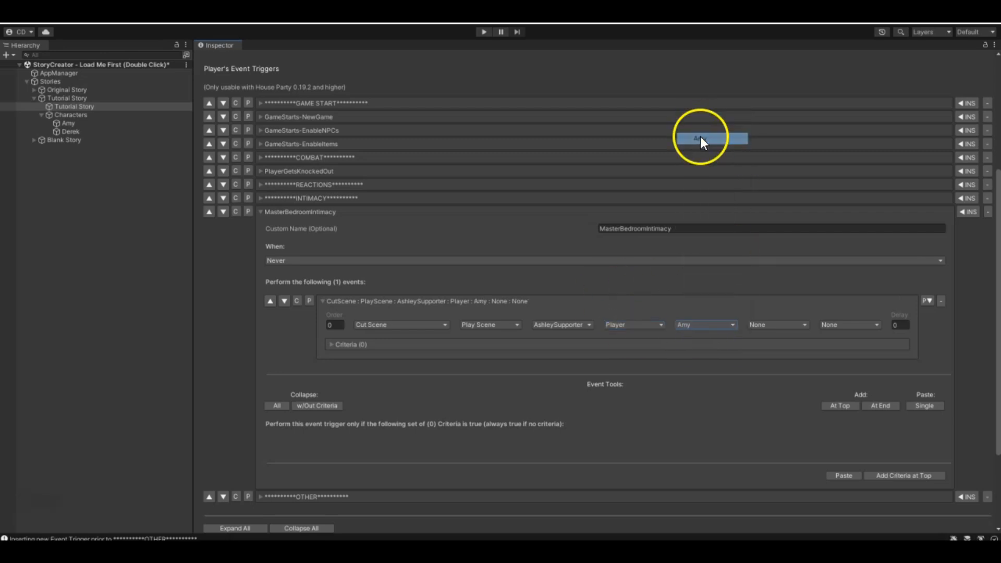
pyautogui.click(324, 300)
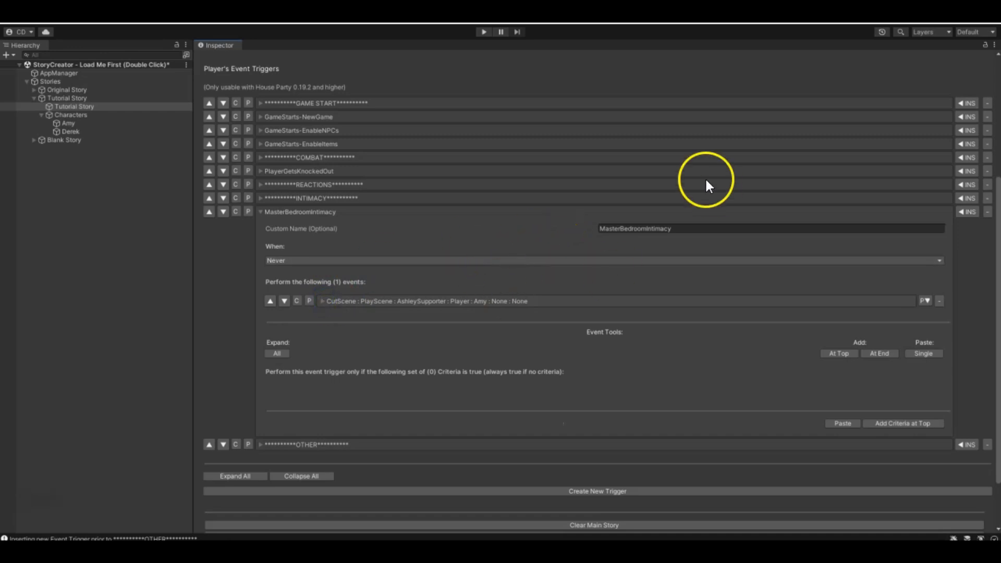
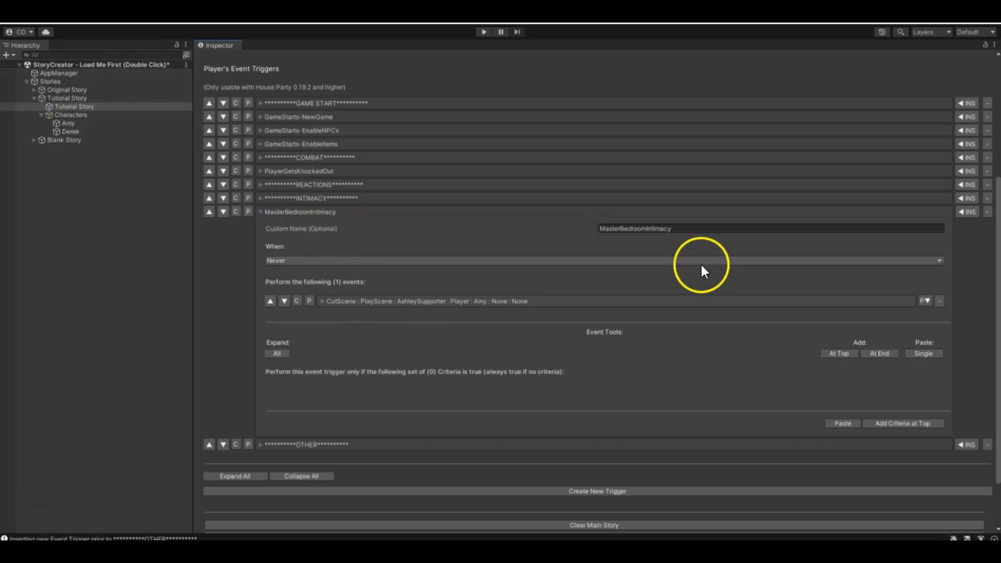
# - Open Amy's scripted dialogue and display the placeholder dialogue numbered 7
pyautogui.click(69, 123)
pyautogui.click(643, 203)
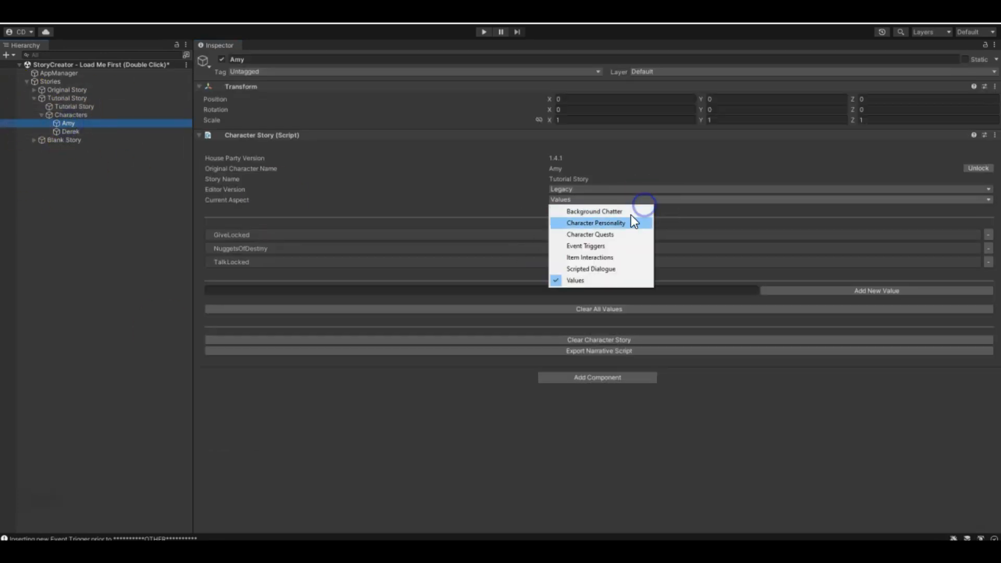
pyautogui.click(603, 265)
pyautogui.click(560, 261)
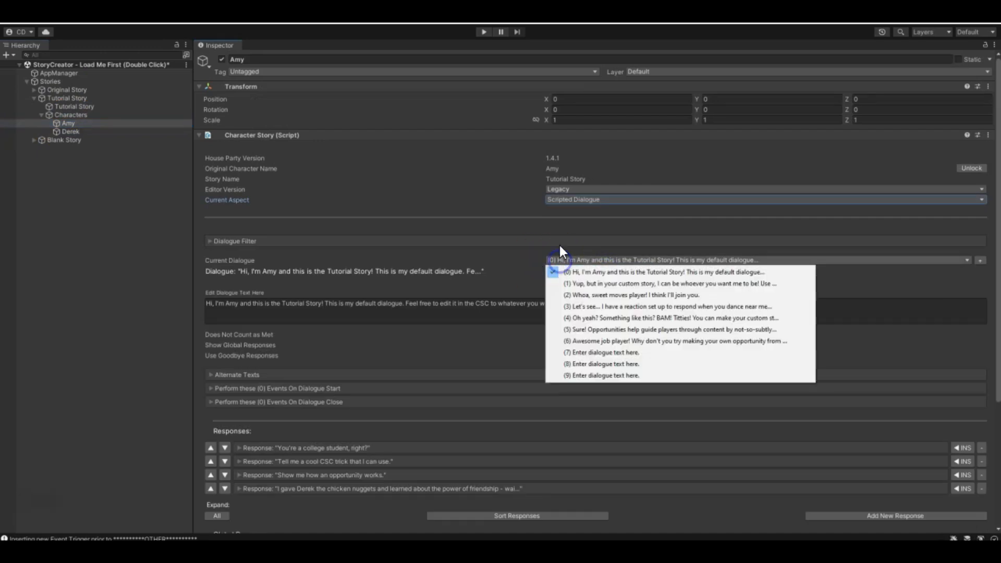
pyautogui.click(665, 353)
pyautogui.scroll(-2, 226, 313)
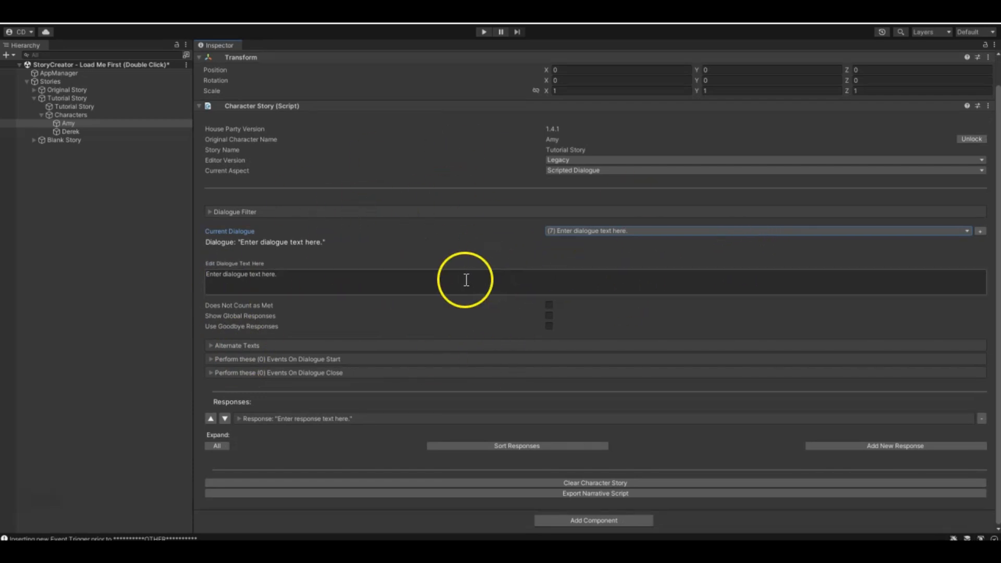
# - Add an event to the actions performed when dialogue 7 closes and set its type to Event Triggers
pyautogui.click(212, 373)
pyautogui.scroll(-2, 239, 343)
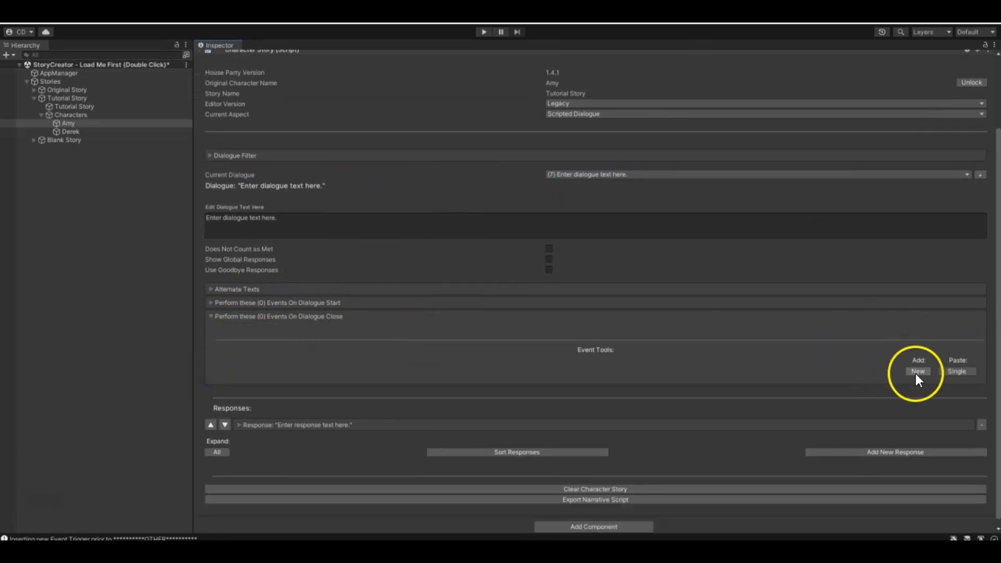
pyautogui.click(916, 372)
pyautogui.click(906, 358)
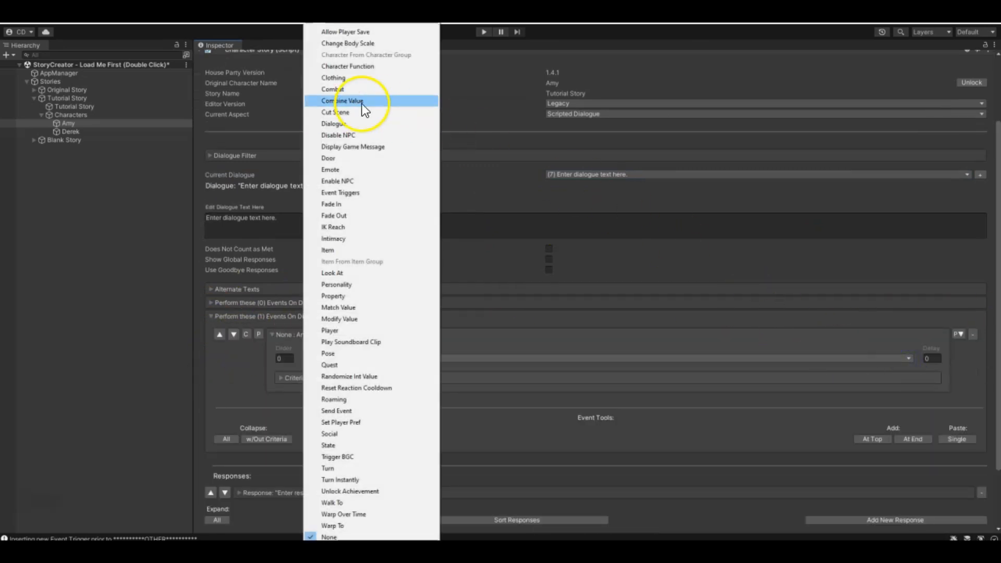
pyautogui.click(350, 193)
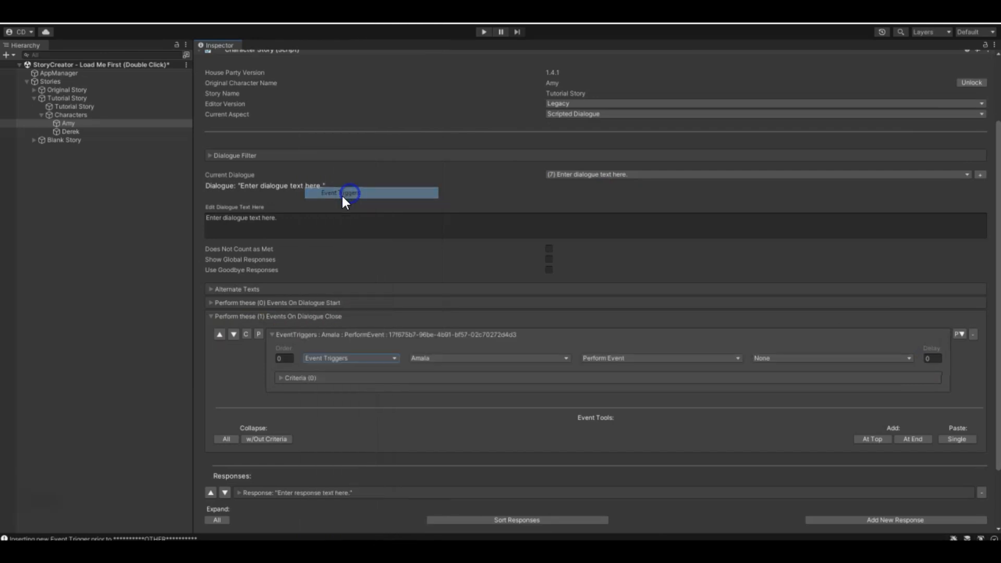
# - Set the dialogue-close event to perform the Player's MasterBedroomIntimacy trigger, and collapse the event
pyautogui.click(480, 361)
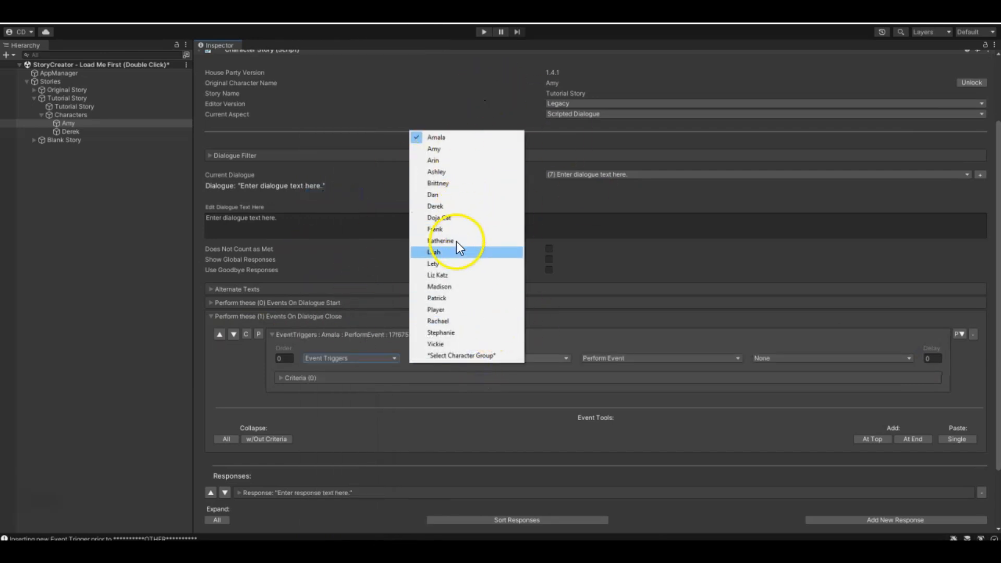
pyautogui.click(437, 310)
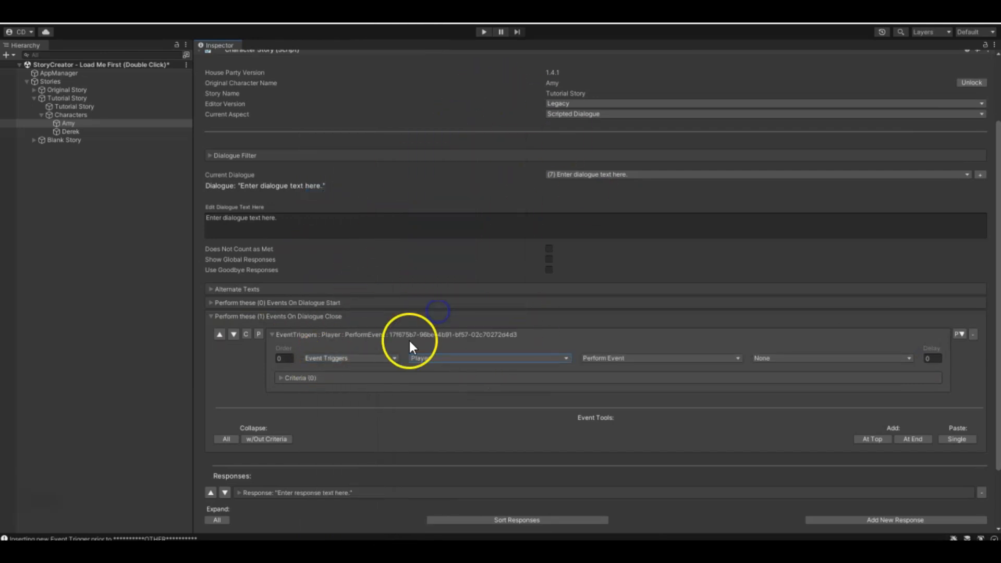
pyautogui.click(835, 362)
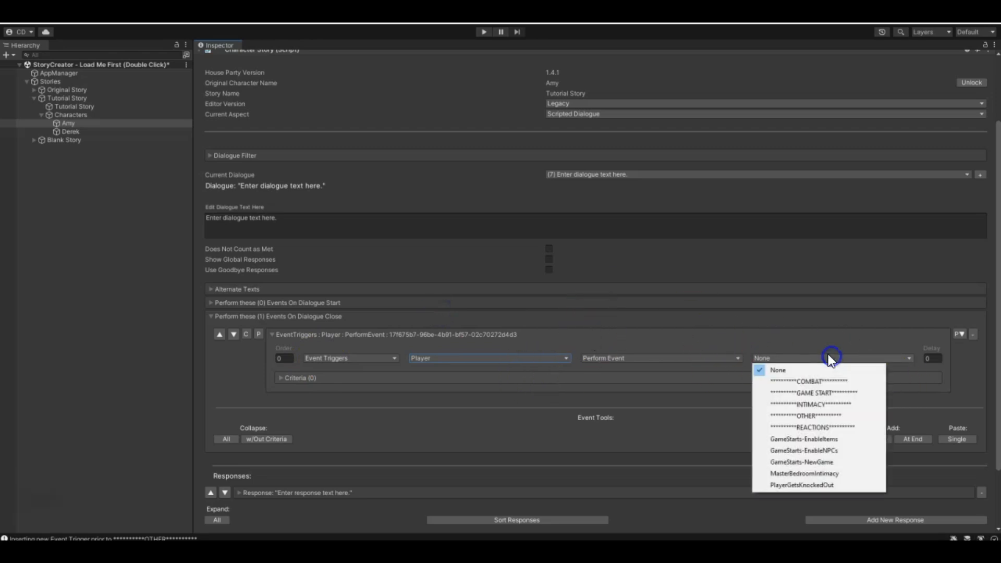
pyautogui.click(795, 476)
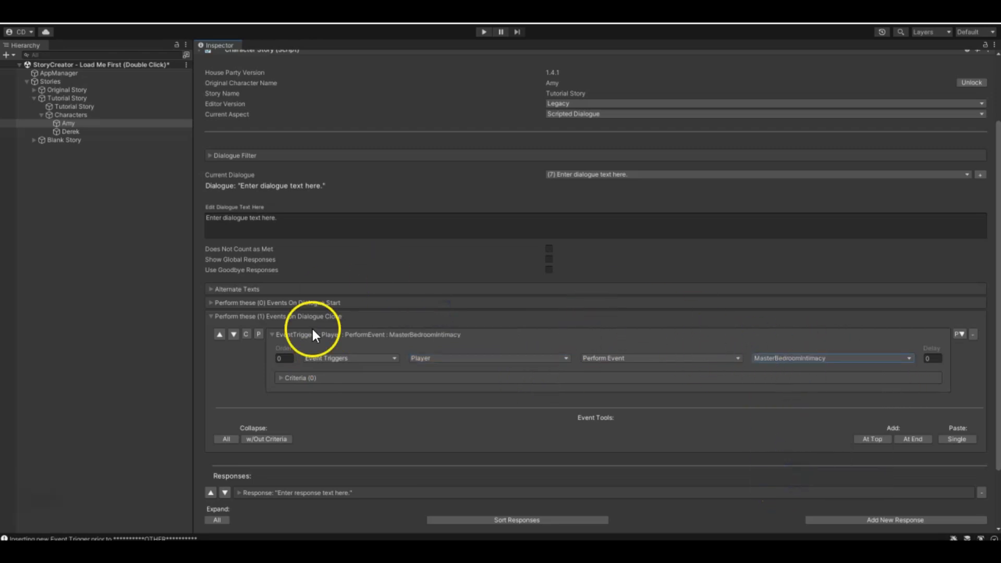
pyautogui.click(273, 335)
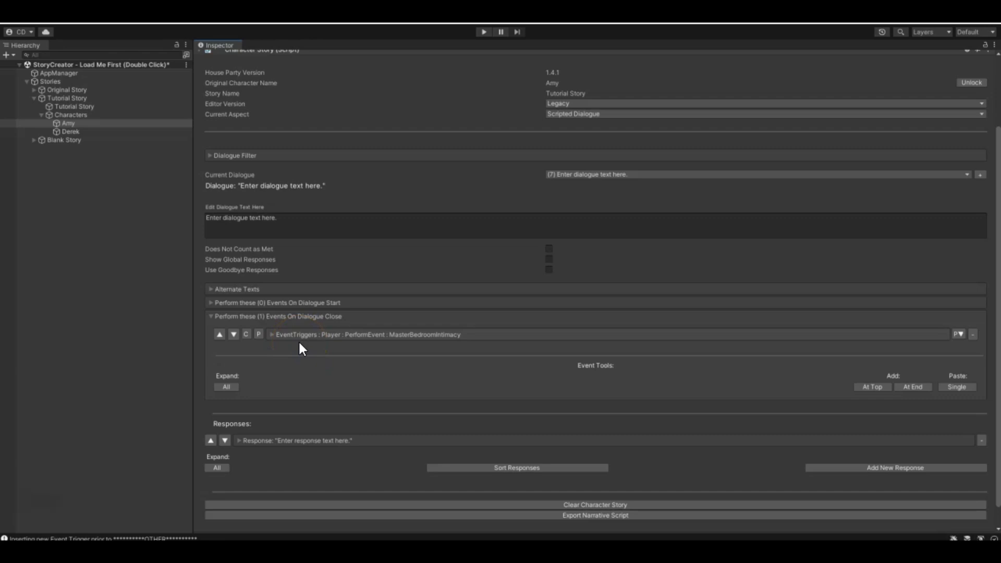
# - Remove the MasterBedroomIntimacy event from dialogue 7's close events
pyautogui.click(562, 173)
pyautogui.click(972, 335)
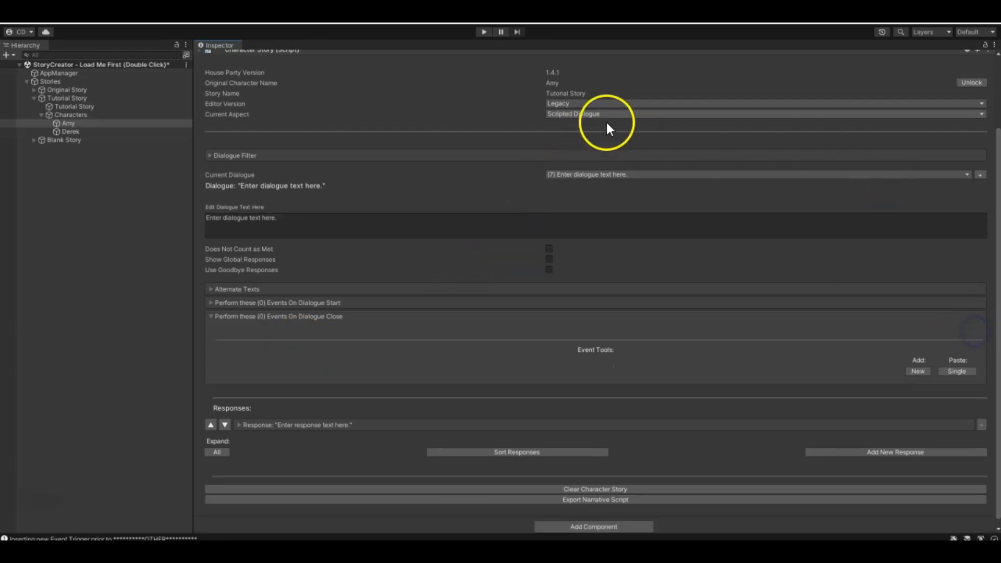
pyautogui.click(590, 115)
# - Return to the Tutorial Story's player event triggers and examine the scene choices of the MasterBedroomIntimacy cut scene event, keeping AshleySupporter
pyautogui.click(62, 99)
pyautogui.click(57, 107)
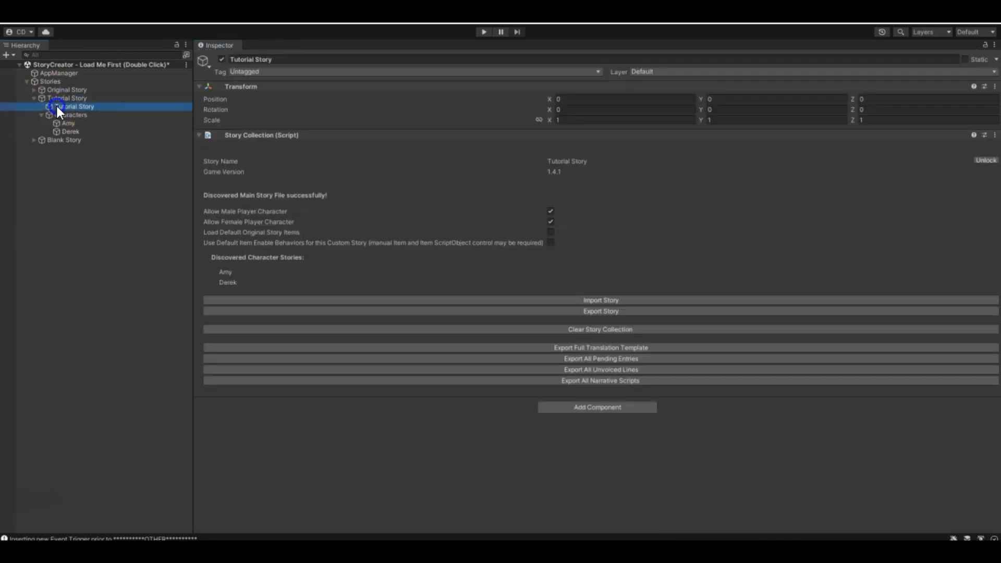
pyautogui.scroll(-3, 331, 371)
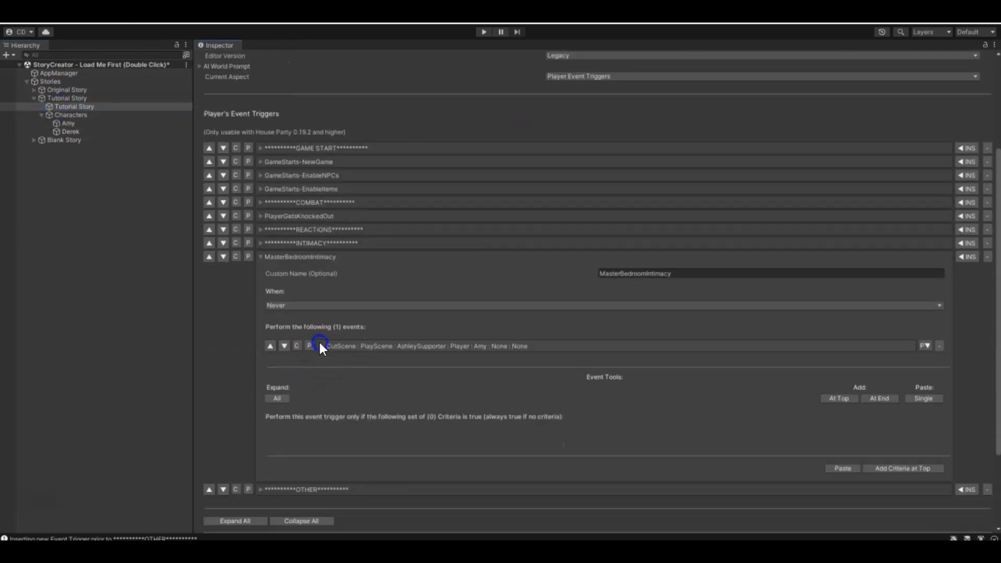
pyautogui.click(323, 346)
pyautogui.click(562, 368)
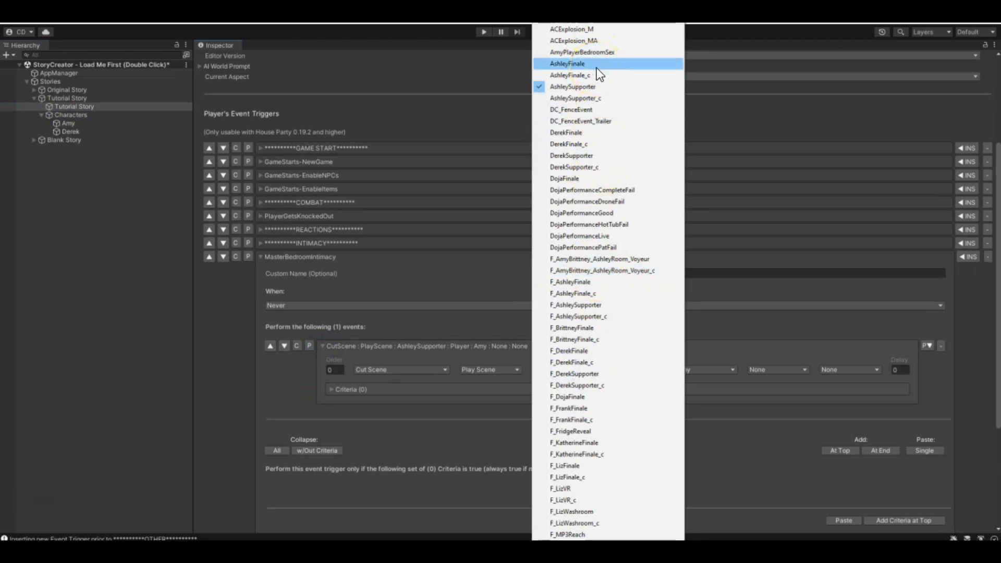
pyautogui.click(595, 88)
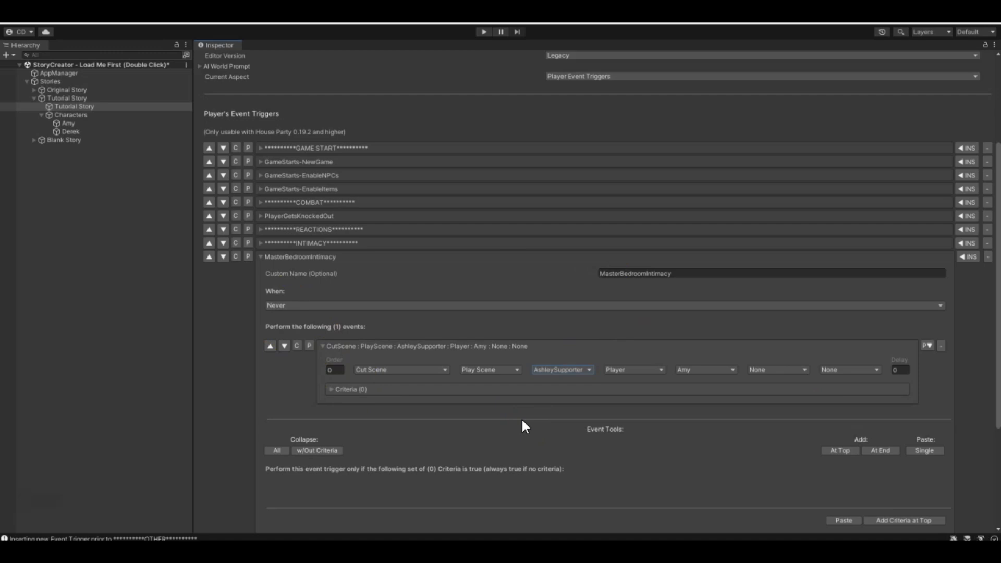
# - Insert a new player event trigger just before the OTHER divider and expand it
pyautogui.scroll(-5, 523, 425)
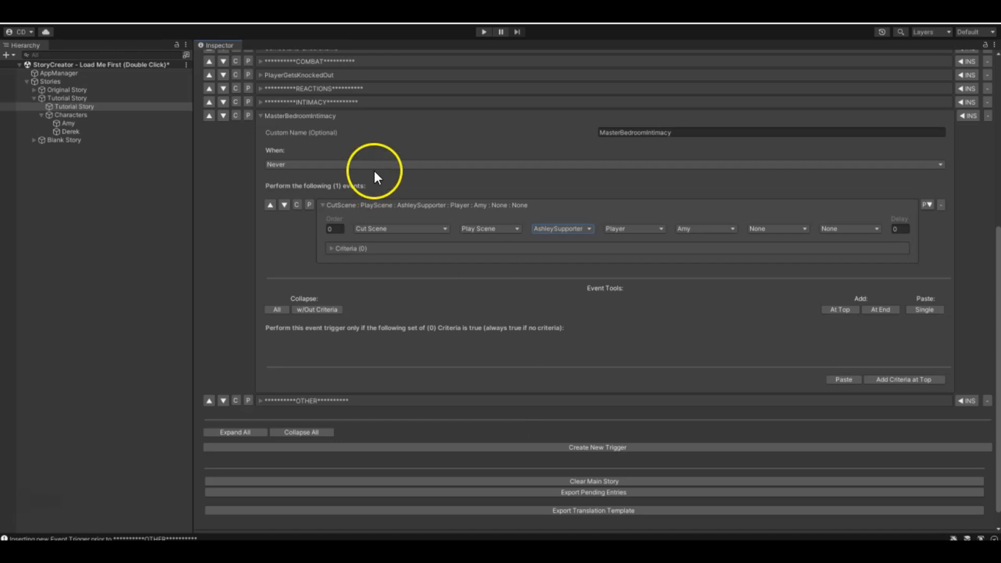
pyautogui.click(966, 400)
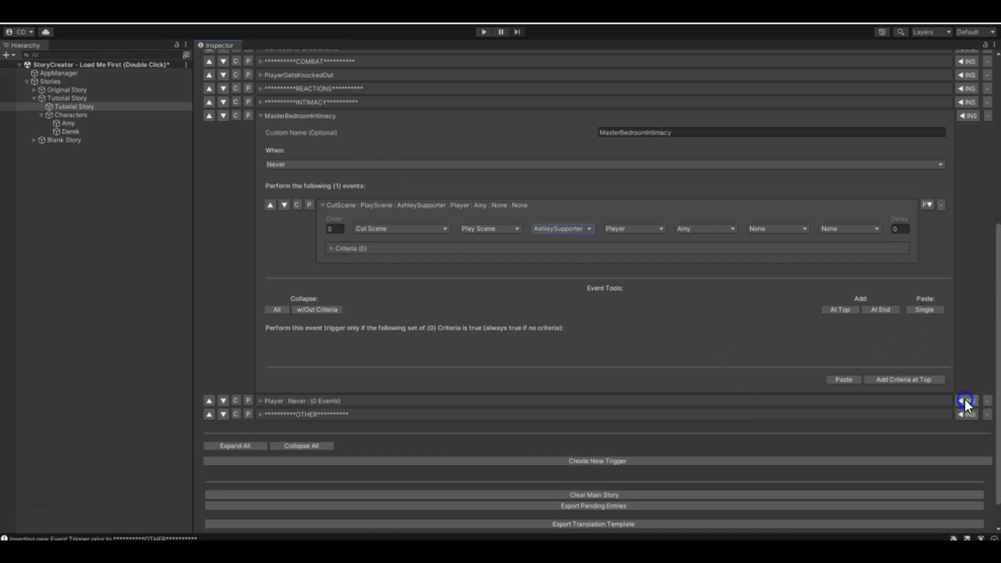
pyautogui.click(262, 402)
pyautogui.click(634, 419)
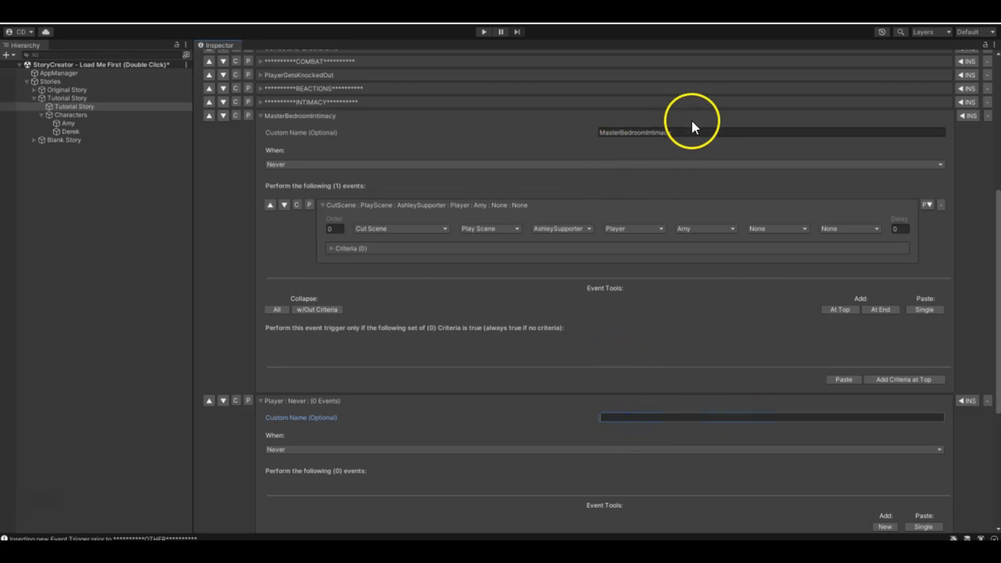
# - Rename the MasterBedroomIntimacy trigger to MasterBathroomIntimacyCutscene
pyautogui.click(686, 133)
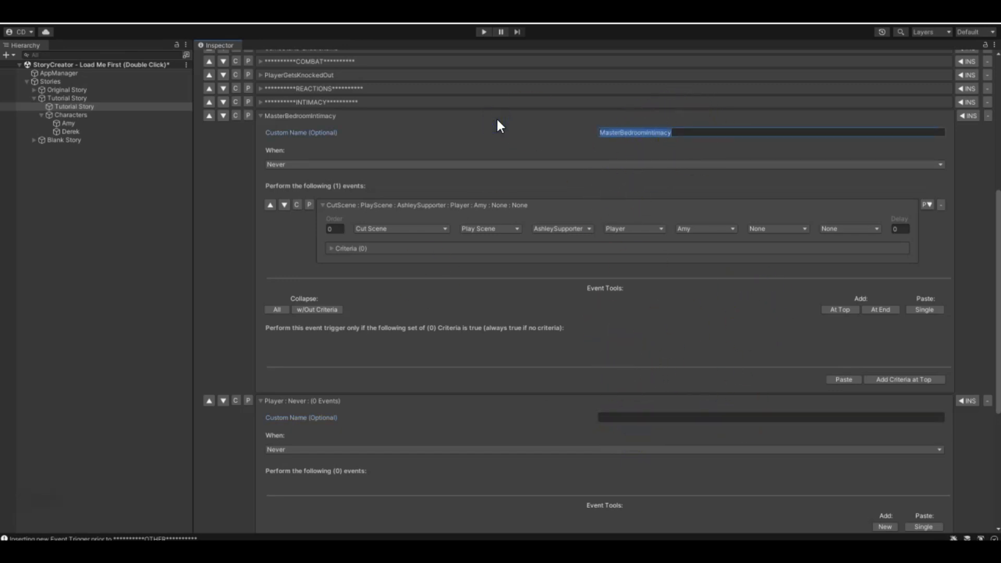
pyautogui.write('MasterBathroomIntimacyCutscene')
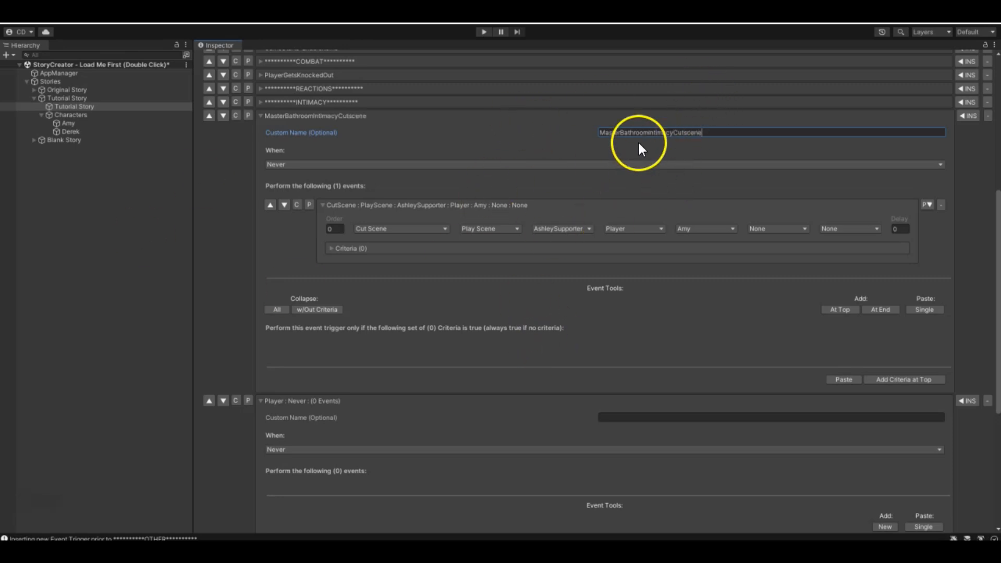
# - Name the new trigger MasterBathroomIntimacyCutscene-AfterCutscene, reusing the cutscene trigger's name
pyautogui.click(641, 417)
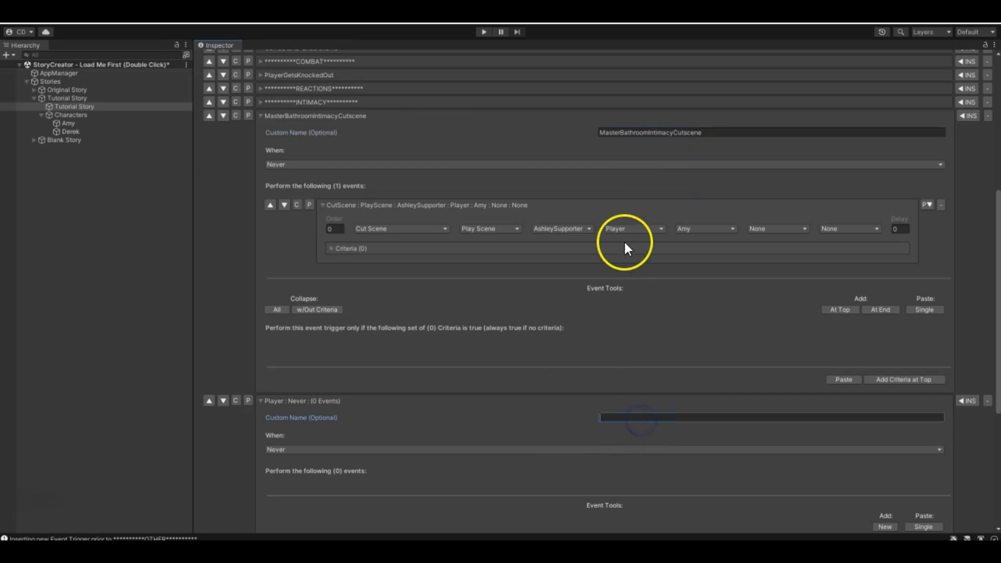
pyautogui.click(652, 132)
pyautogui.hotkey('ctrl', 'c')
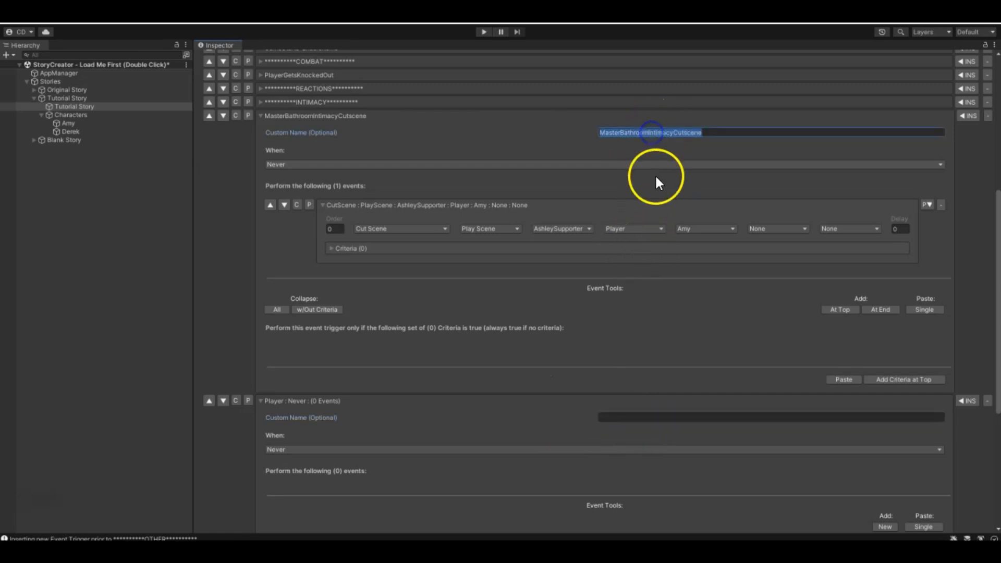
pyautogui.click(615, 417)
pyautogui.hotkey('ctrl', 'v')
pyautogui.write('-AfterCutscene')
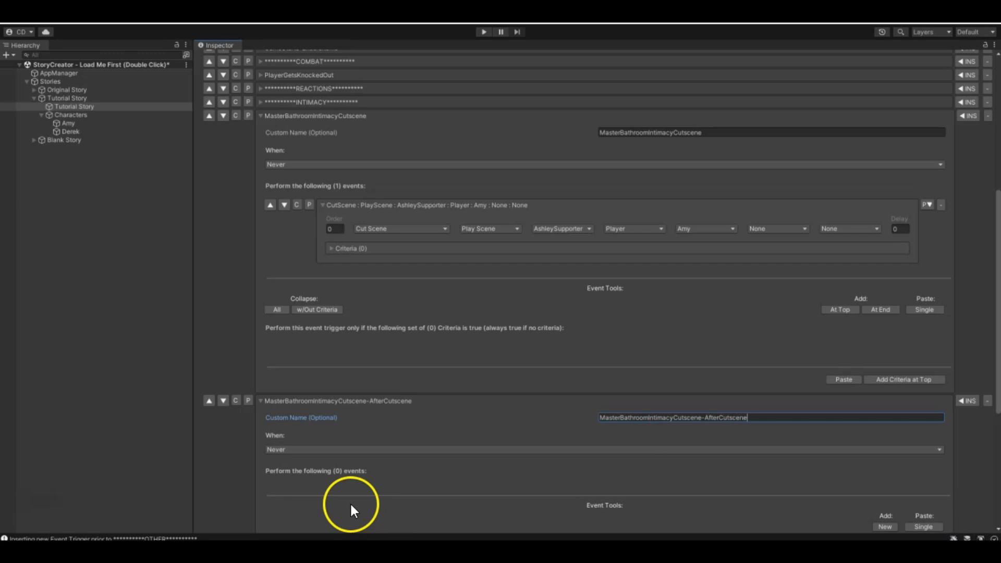
# - Set the AfterCutscene trigger to fire On After Cut Scene Ends
pyautogui.scroll(-3, 341, 493)
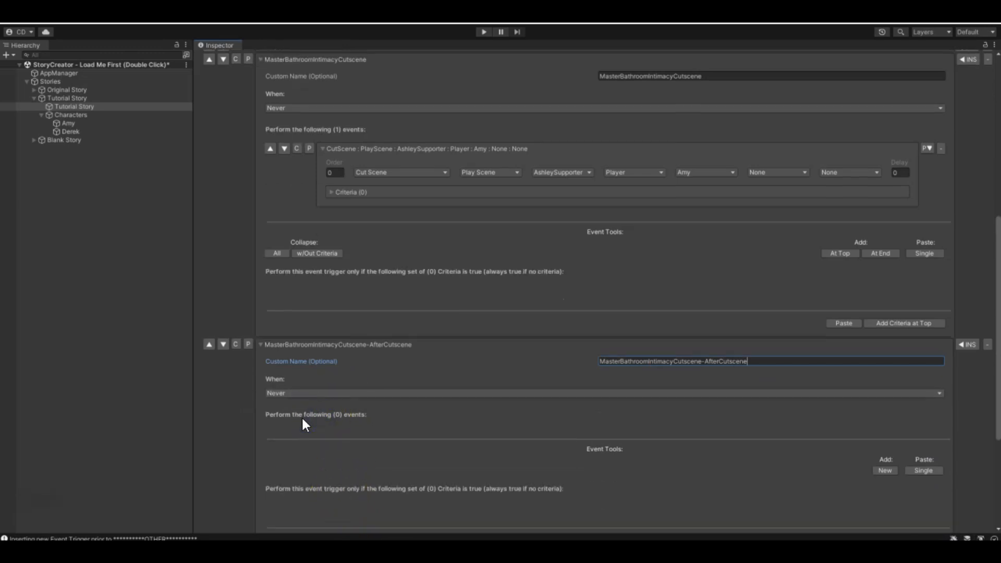
pyautogui.click(286, 394)
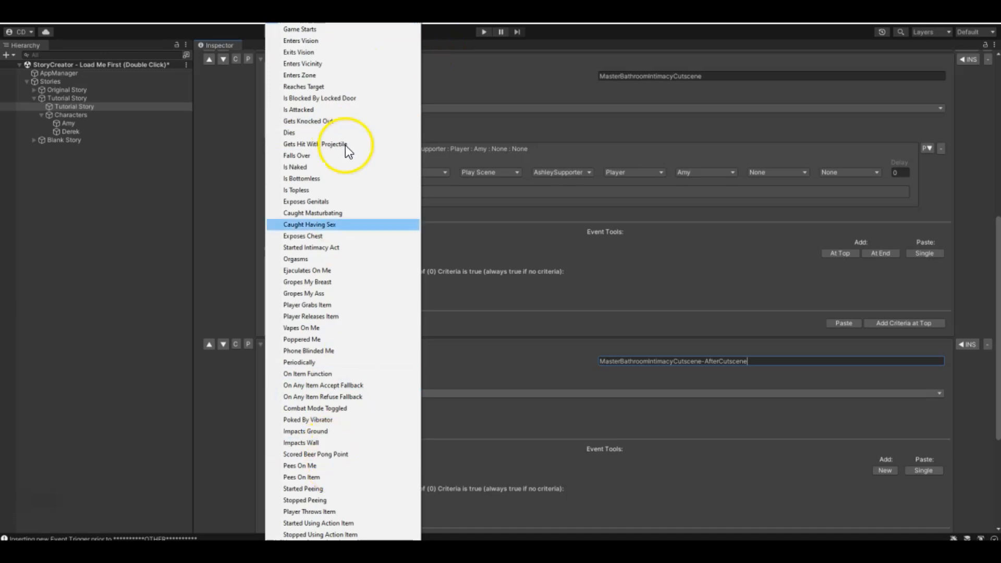
pyautogui.scroll(-5, 344, 281)
pyautogui.scroll(-4, 343, 281)
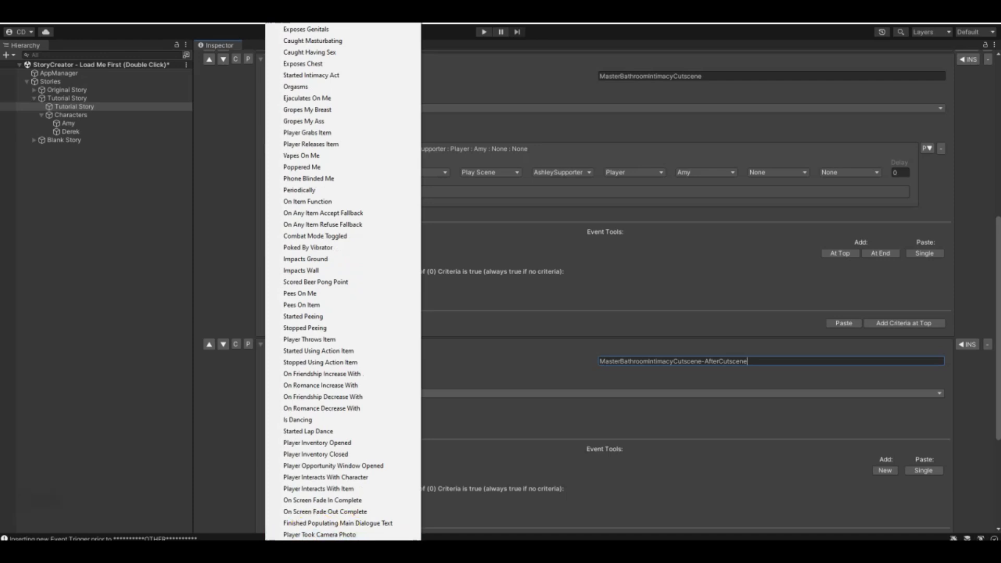
pyautogui.click(334, 545)
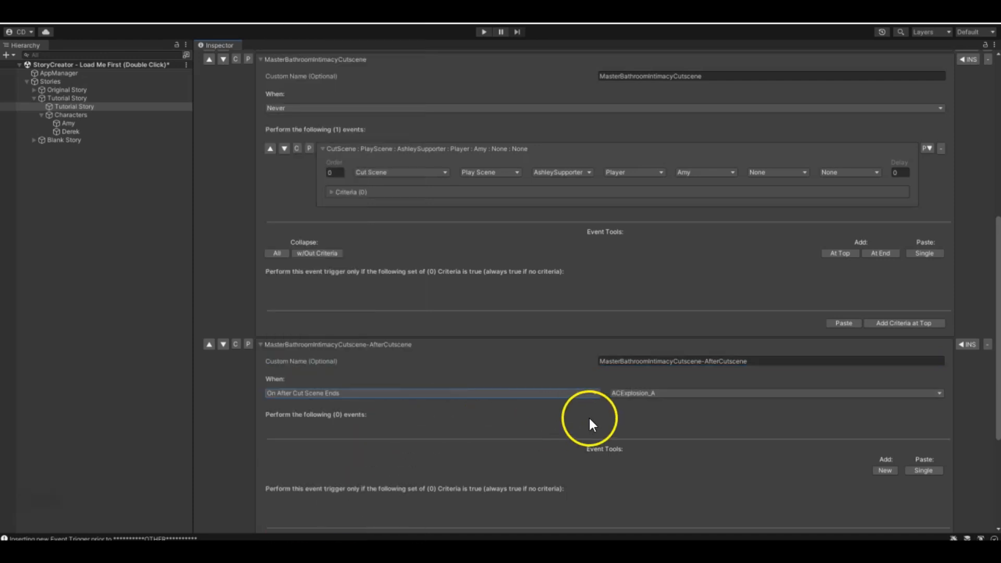
# - Choose AshleySupporter as the cut scene that fires the AfterCutscene trigger, and collapse the cut scene event in the trigger above
pyautogui.click(624, 396)
pyautogui.click(636, 393)
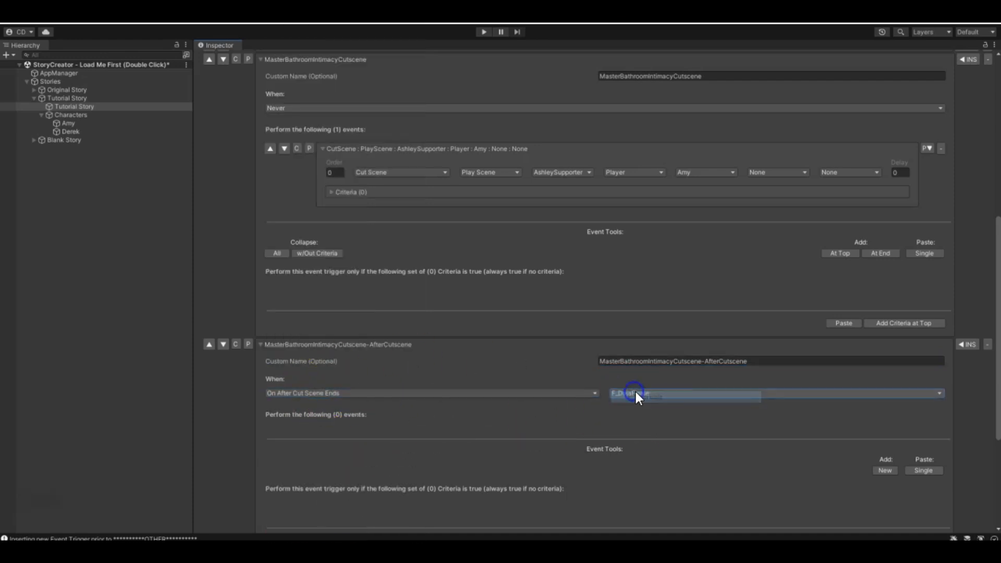
pyautogui.click(689, 392)
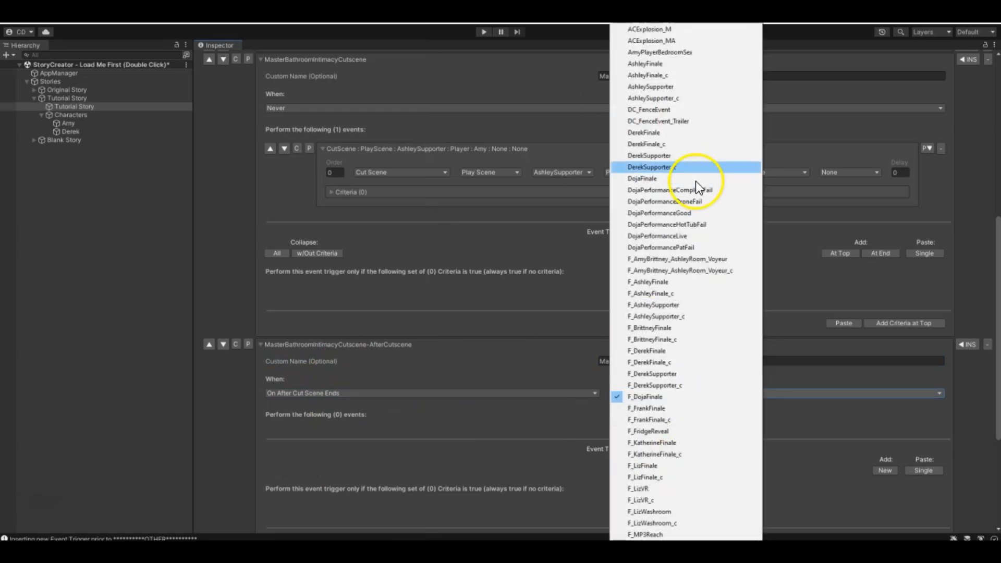
pyautogui.click(667, 86)
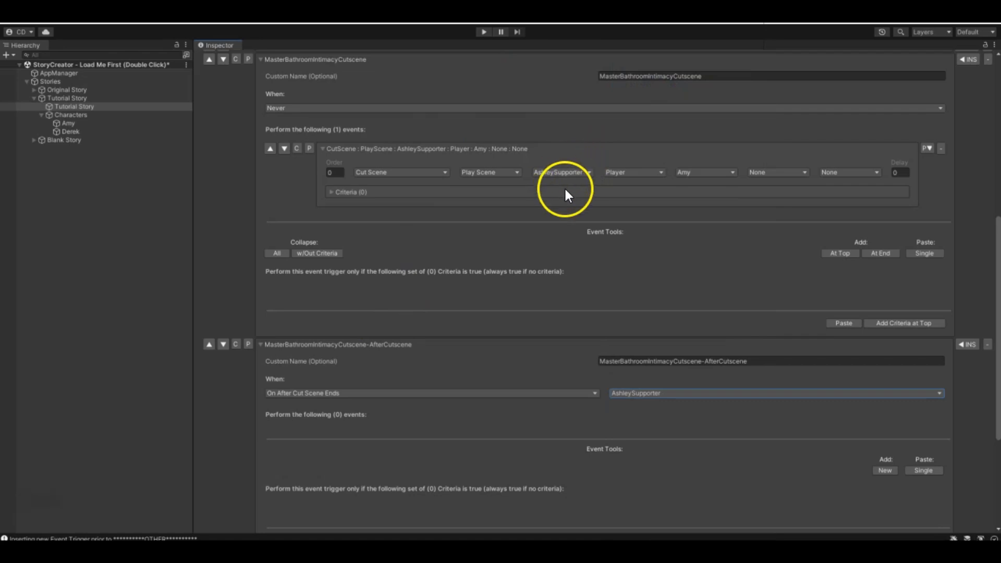
pyautogui.click(323, 149)
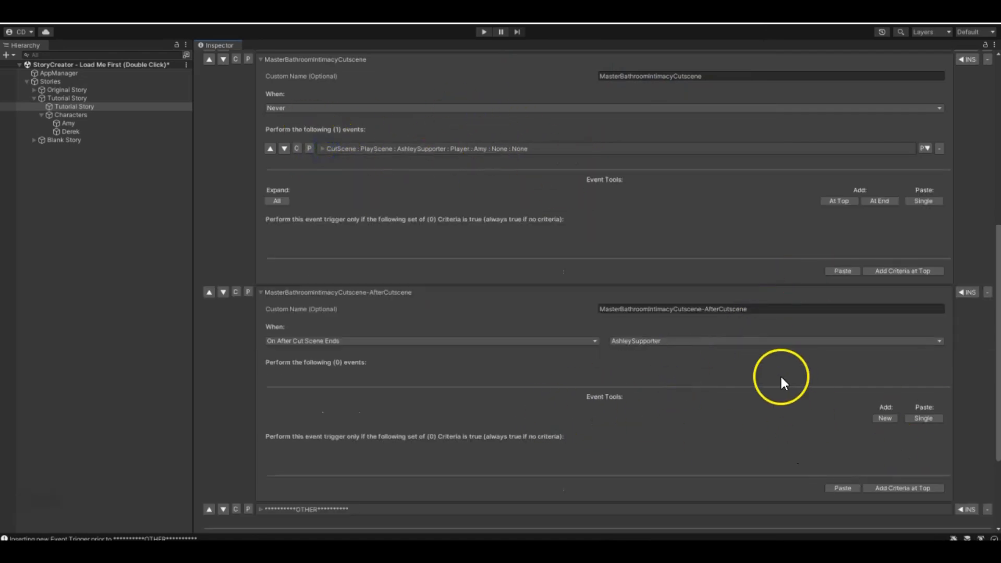
# - Add a Warp To event to the AfterCutscene trigger that sends Amy to the Garage move target
pyautogui.click(887, 418)
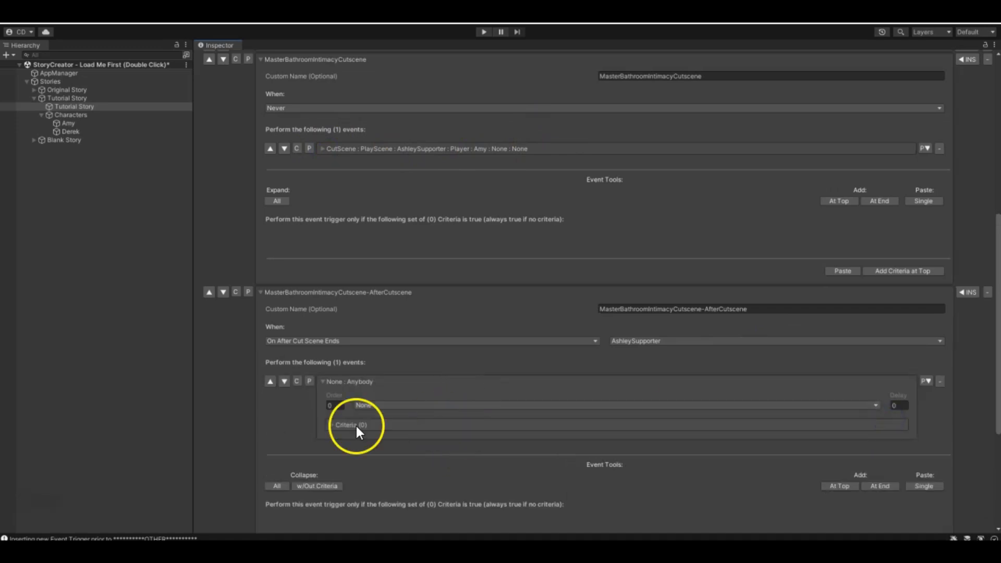
pyautogui.scroll(-1, 443, 442)
pyautogui.scroll(-2, 445, 448)
pyautogui.scroll(2, 391, 397)
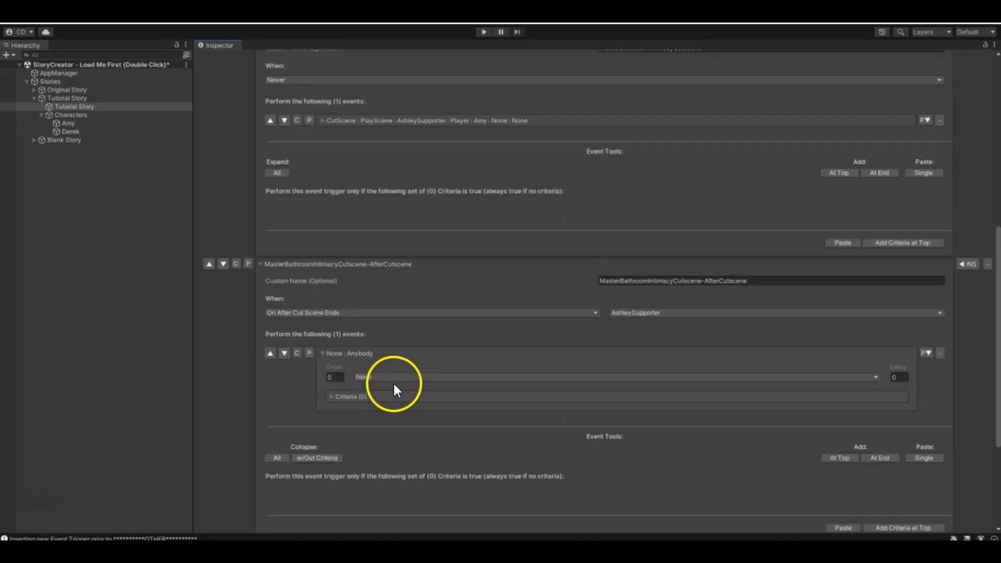
pyautogui.click(395, 373)
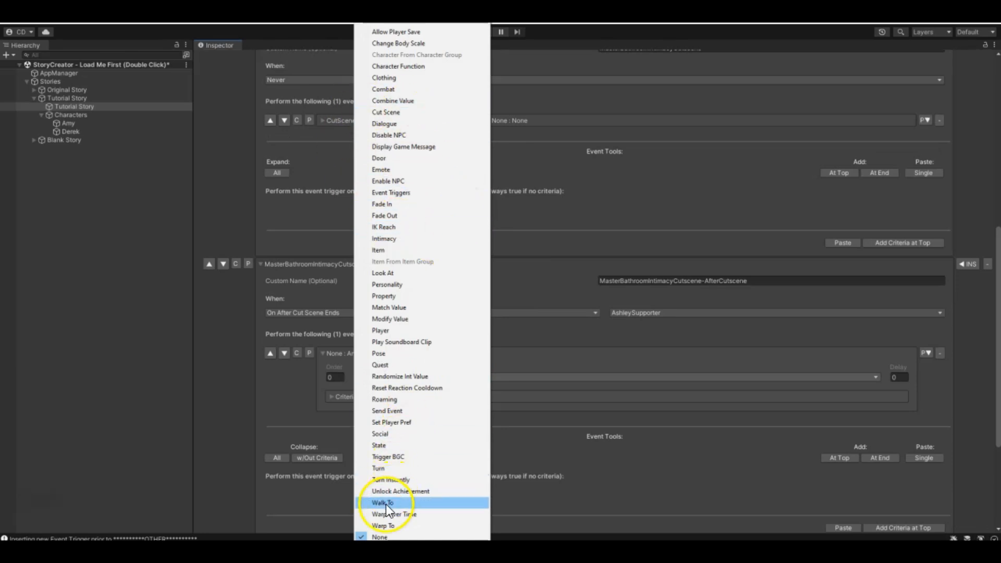
pyautogui.click(386, 525)
pyautogui.click(550, 379)
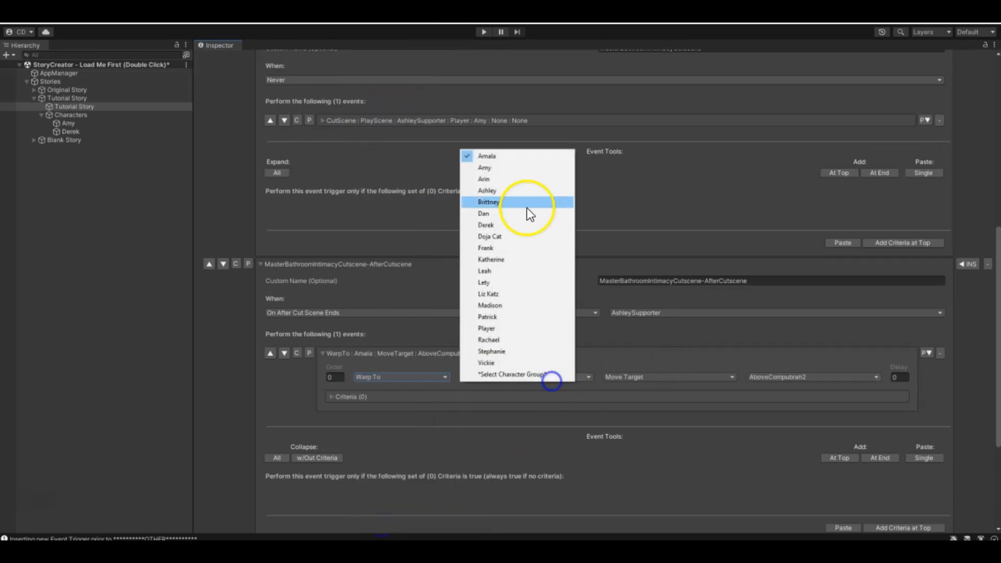
pyautogui.click(512, 167)
pyautogui.click(820, 376)
pyautogui.click(791, 362)
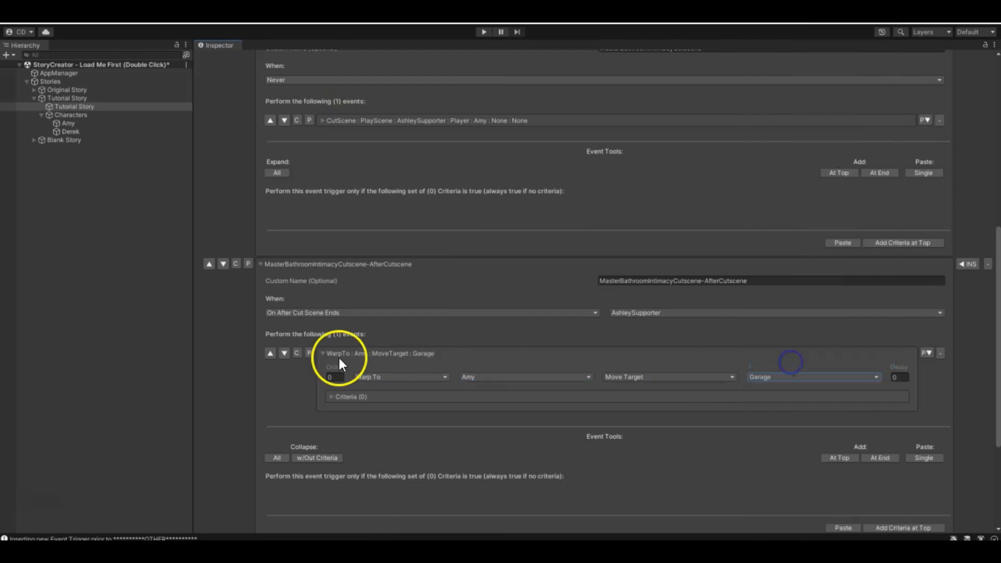
# - Duplicate Amy's warp event, set the copy's character to Player, and collapse both warp events
pyautogui.click(297, 354)
pyautogui.click(309, 353)
pyautogui.click(481, 445)
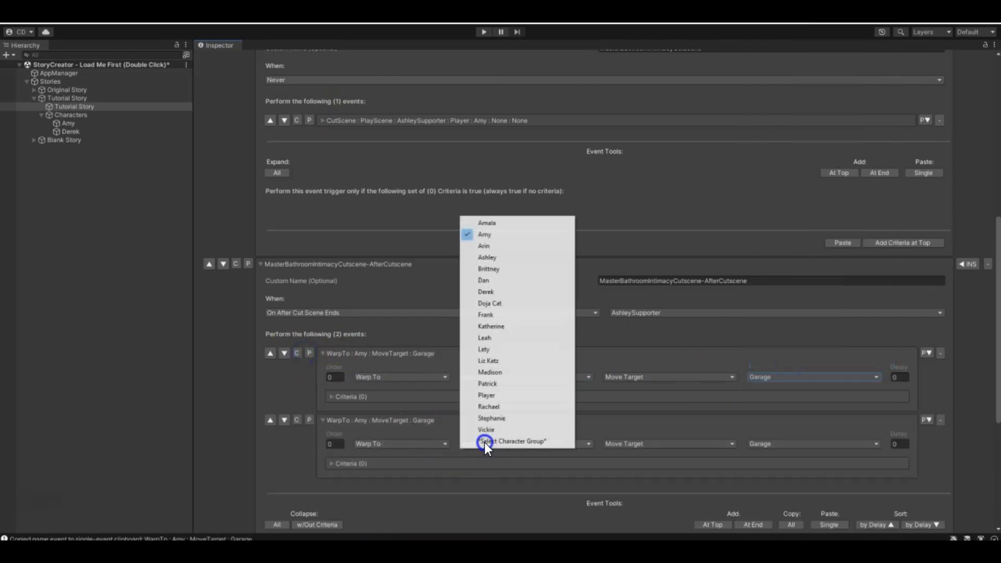
pyautogui.click(487, 395)
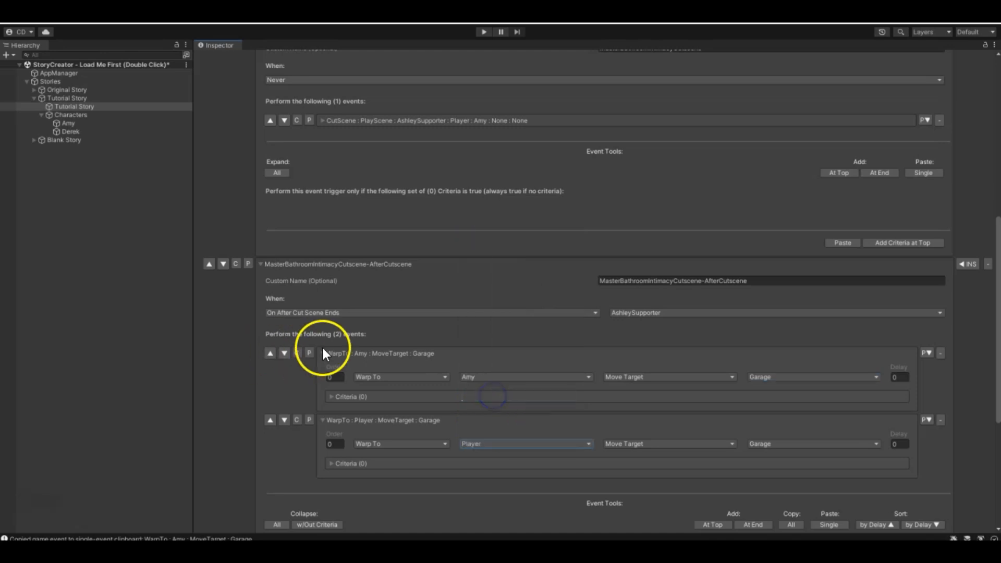
pyautogui.click(323, 354)
pyautogui.click(323, 368)
# - Add a Clothing event at the end of the AfterCutscene trigger with Amy, Change and All Off, and collapse it
pyautogui.click(753, 420)
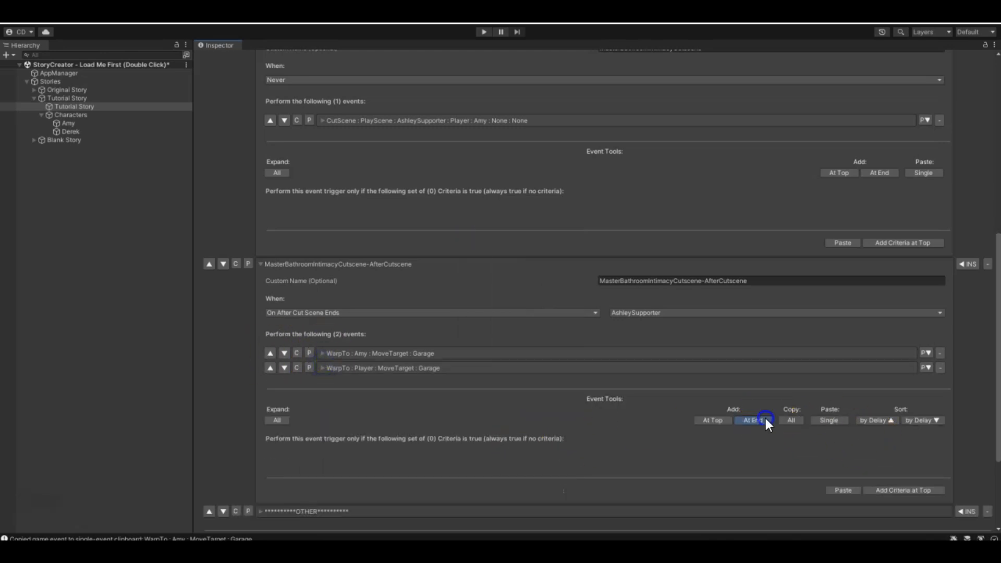
pyautogui.click(769, 402)
pyautogui.click(414, 79)
pyautogui.click(515, 408)
pyautogui.click(486, 209)
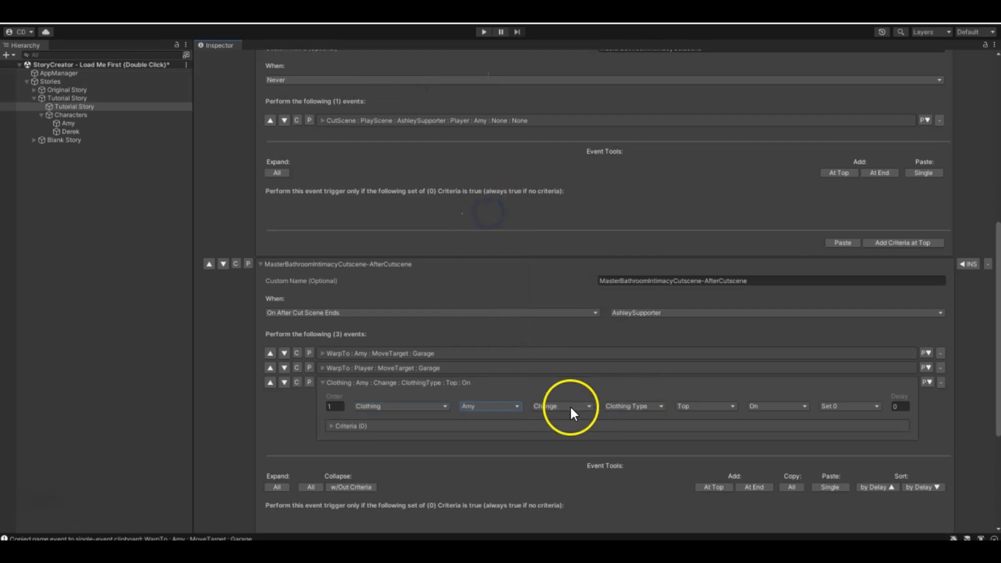
pyautogui.click(635, 406)
pyautogui.click(628, 441)
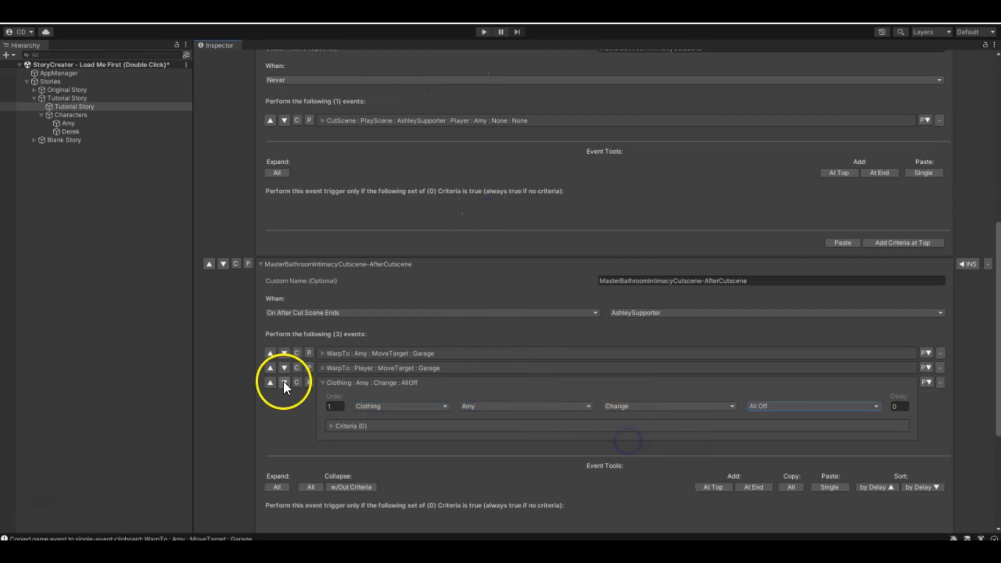
pyautogui.click(318, 382)
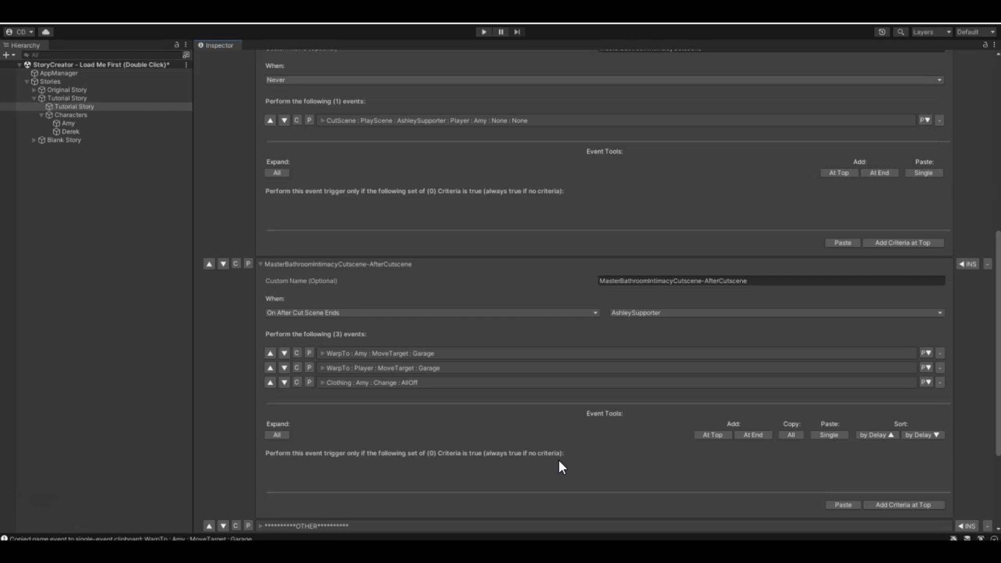
# - Review the cutscene and AfterCutscene triggers, examining the characters assigned in the cut scene event
pyautogui.scroll(5, 562, 366)
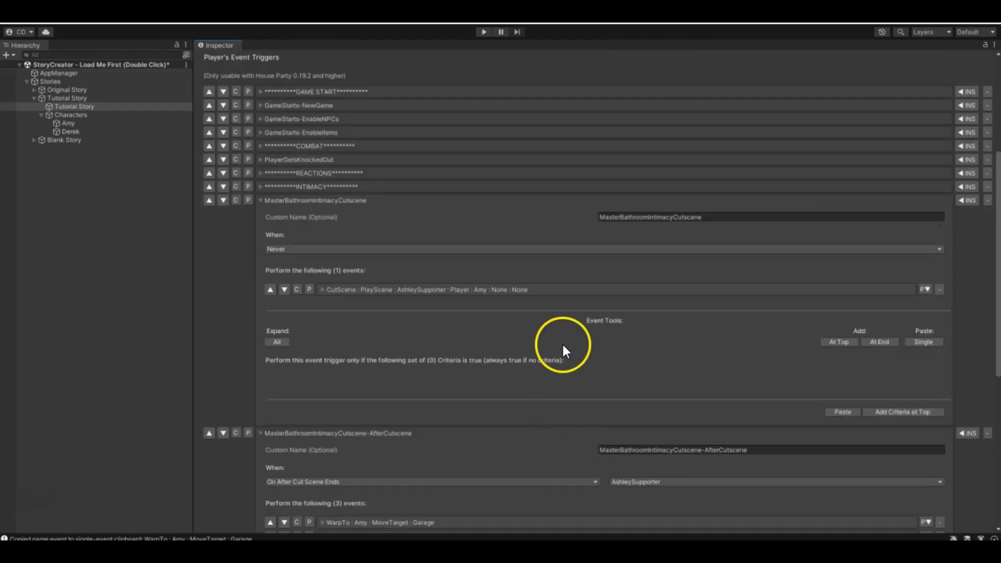
pyautogui.scroll(-4, 522, 292)
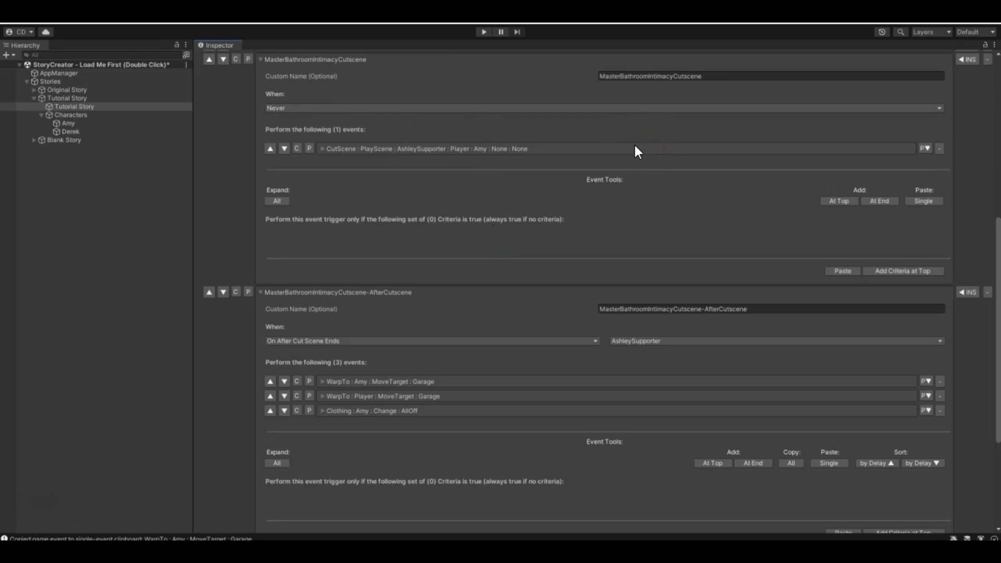
pyautogui.scroll(-3, 410, 347)
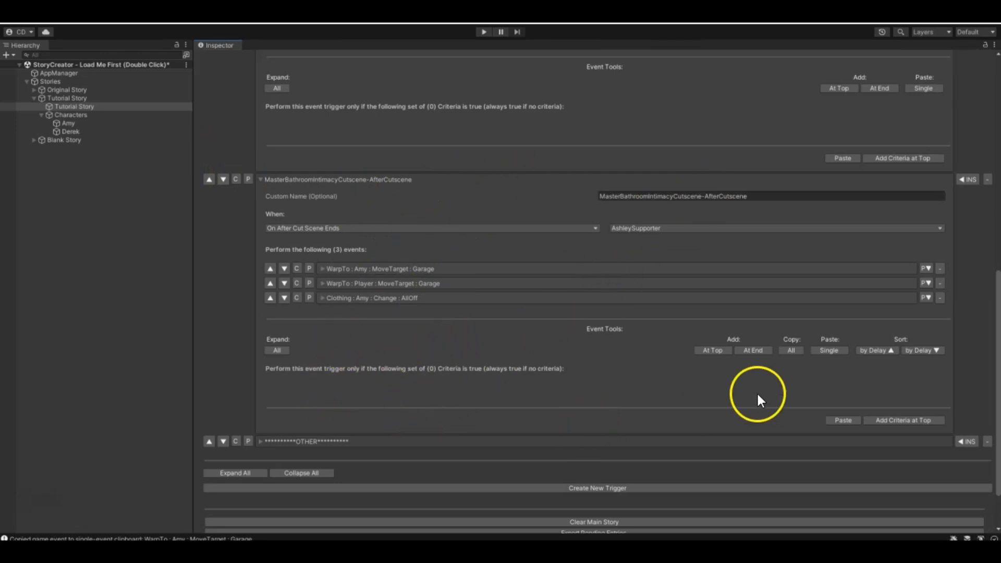
pyautogui.scroll(6, 531, 413)
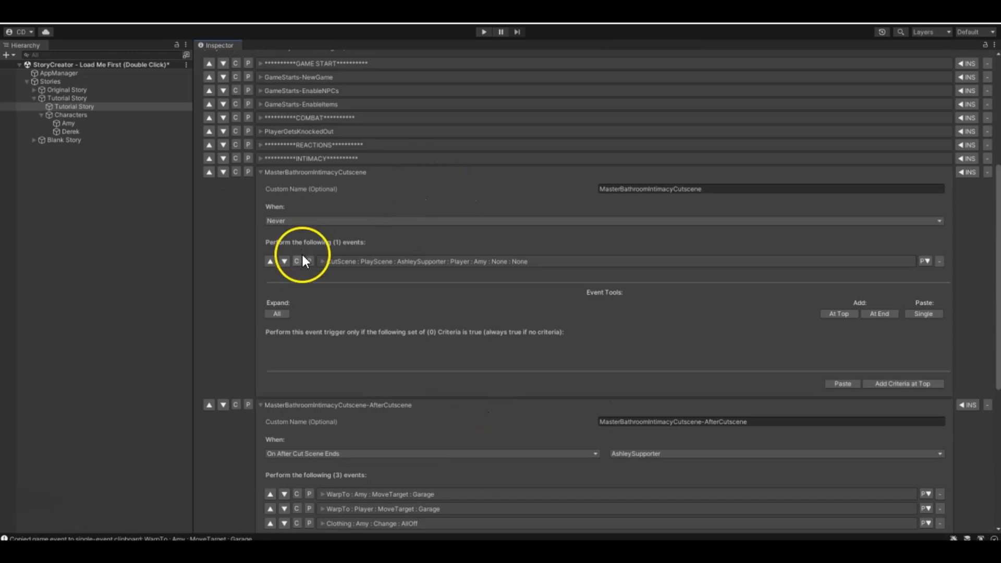
pyautogui.click(323, 261)
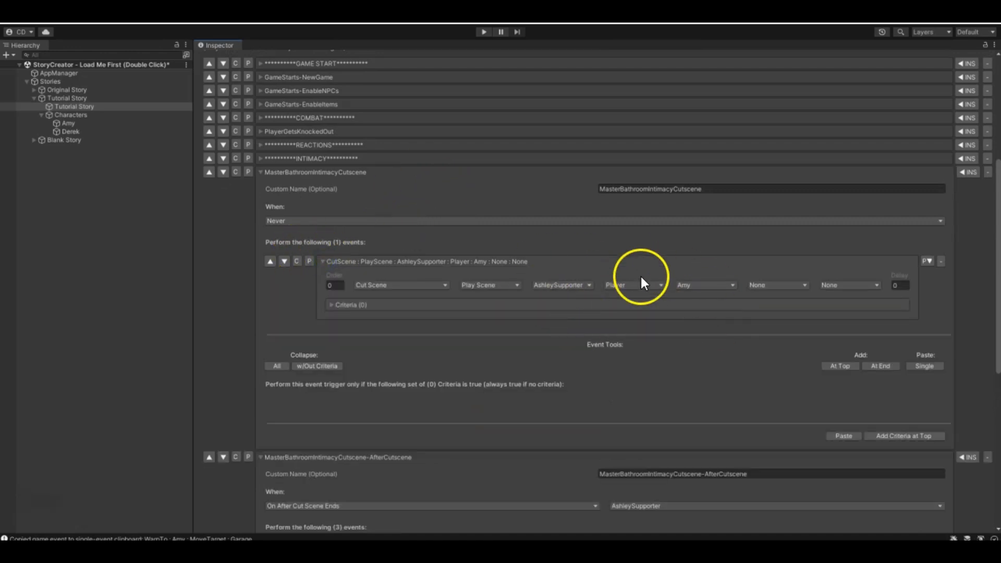
pyautogui.click(323, 262)
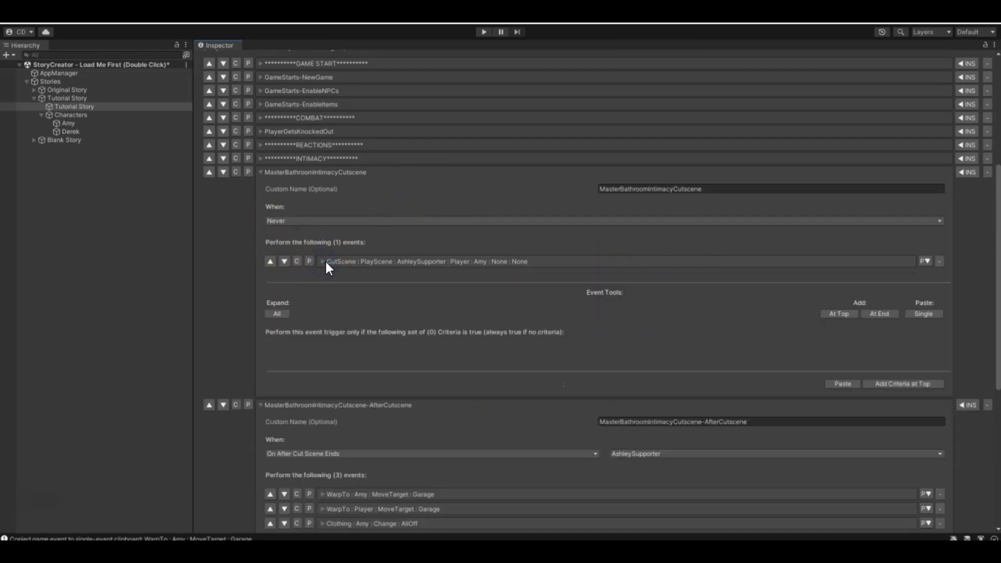
pyautogui.click(326, 263)
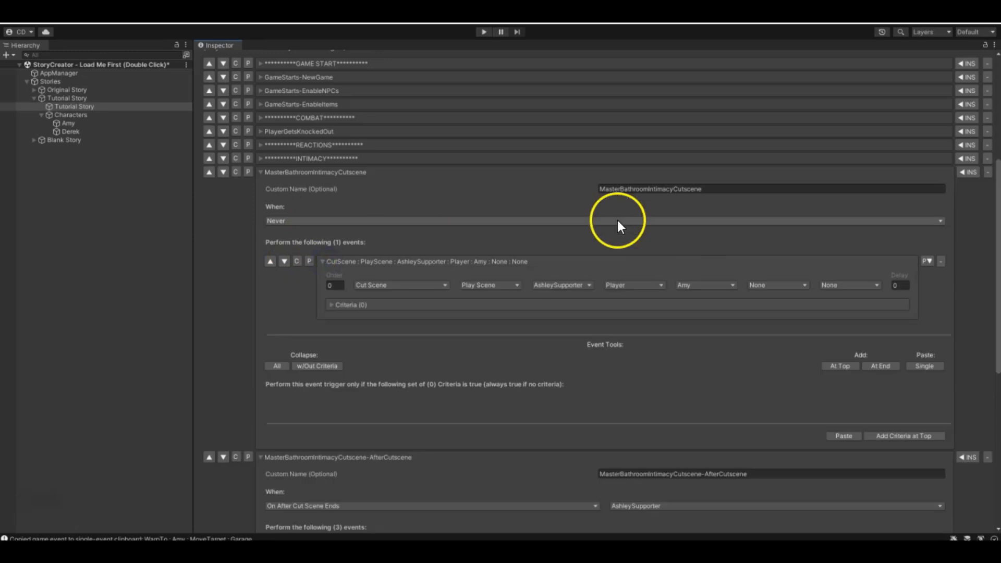
pyautogui.click(321, 258)
# - Duplicate the MasterBathroomIntimacyCutscene trigger and rename the original MasterBathroomIntimacyCutsceneAshleyVariant
pyautogui.click(235, 172)
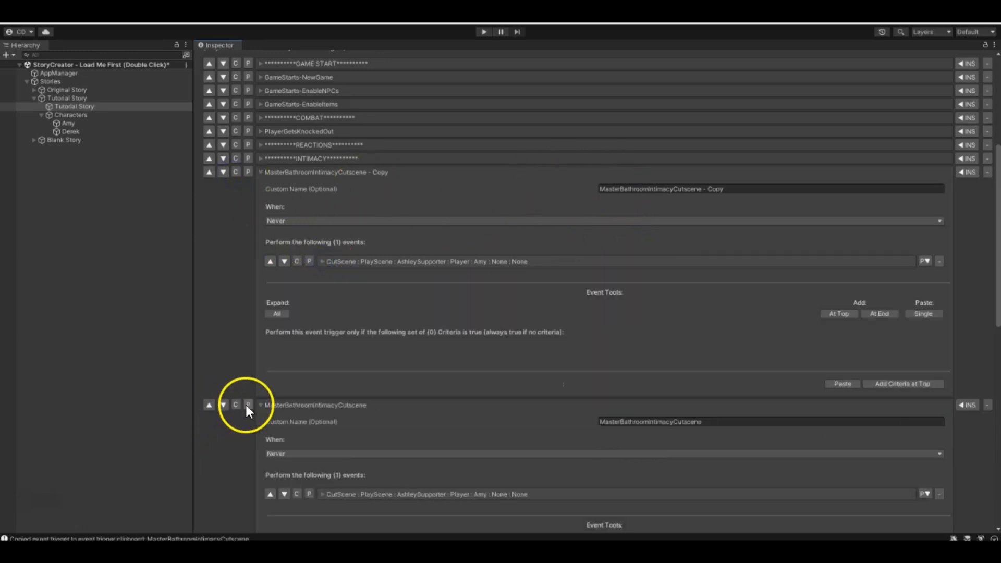
pyautogui.click(674, 422)
pyautogui.click(716, 421)
pyautogui.write('Ashl')
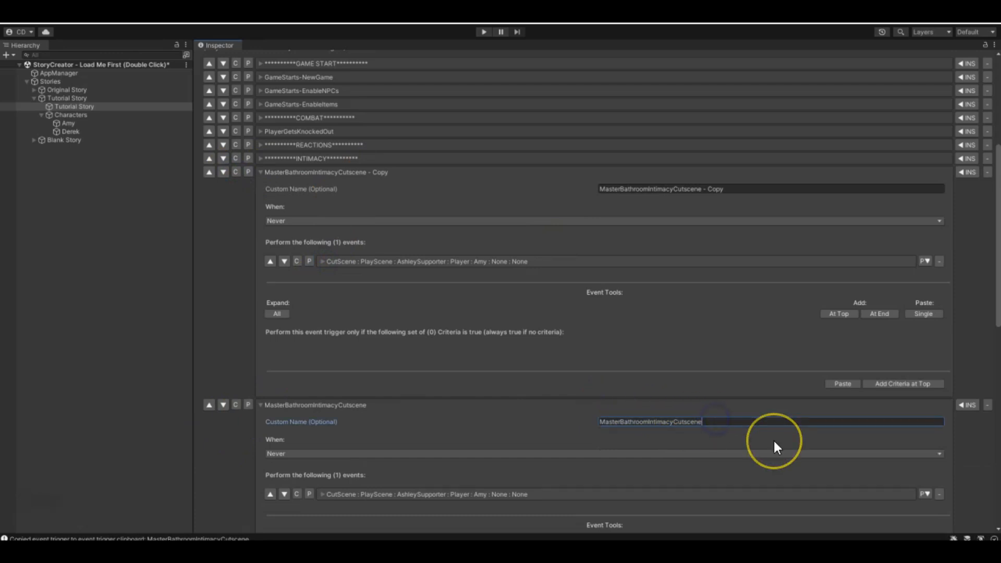
pyautogui.write('eyVariant')
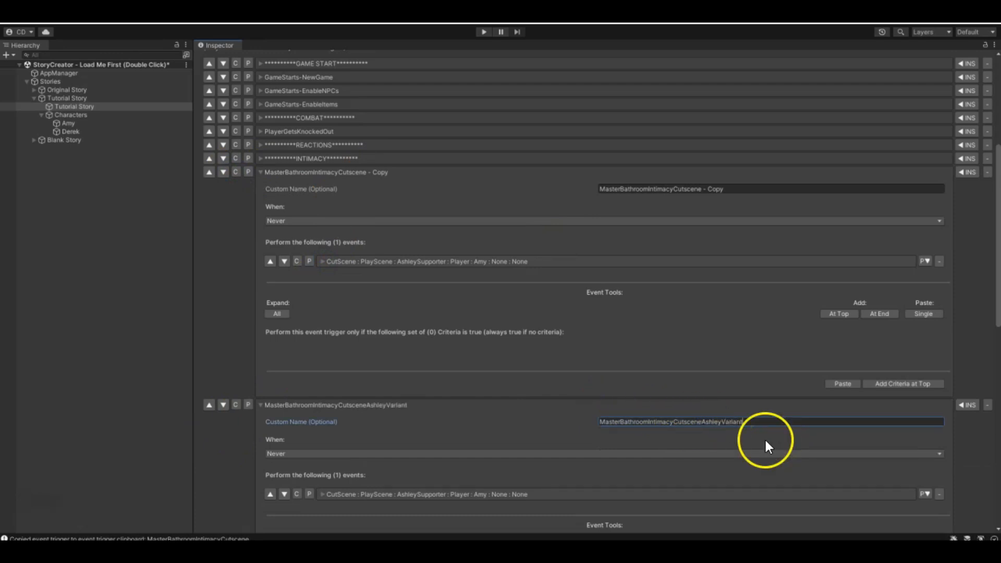
# - Change the second character in the AshleyVariant trigger's cut scene event to Ashley and collapse the event
pyautogui.scroll(-3, 451, 377)
pyautogui.click(336, 412)
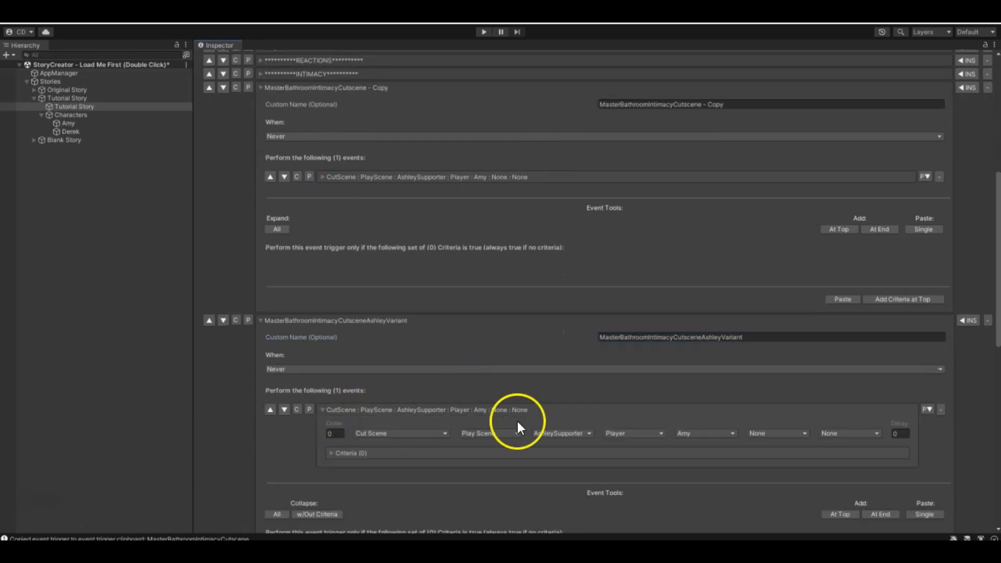
pyautogui.click(712, 441)
pyautogui.click(721, 258)
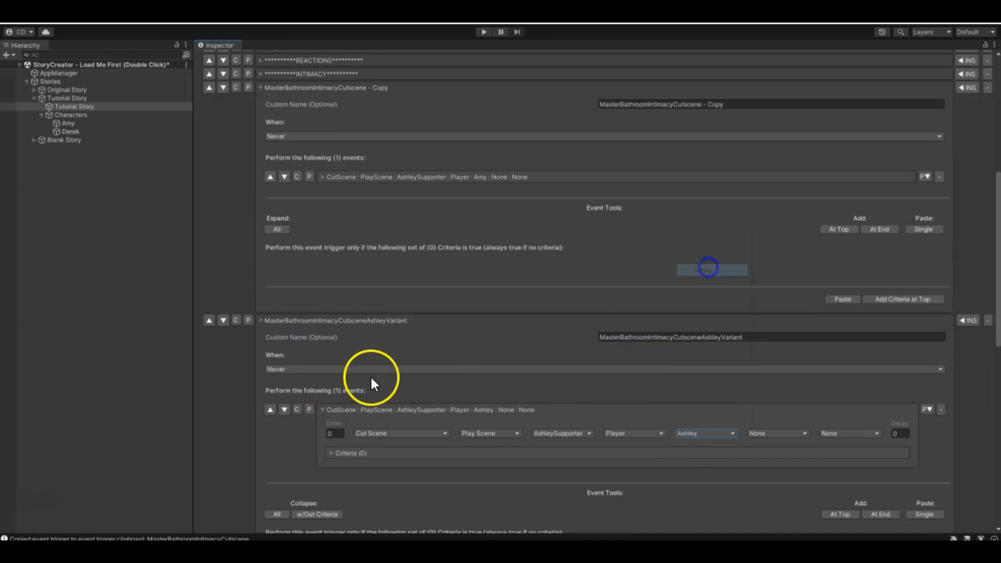
pyautogui.click(322, 410)
# - Compare the two cutscene triggers with the AfterCutscene trigger's firing condition and its events for Amy and the player
pyautogui.scroll(-5, 373, 411)
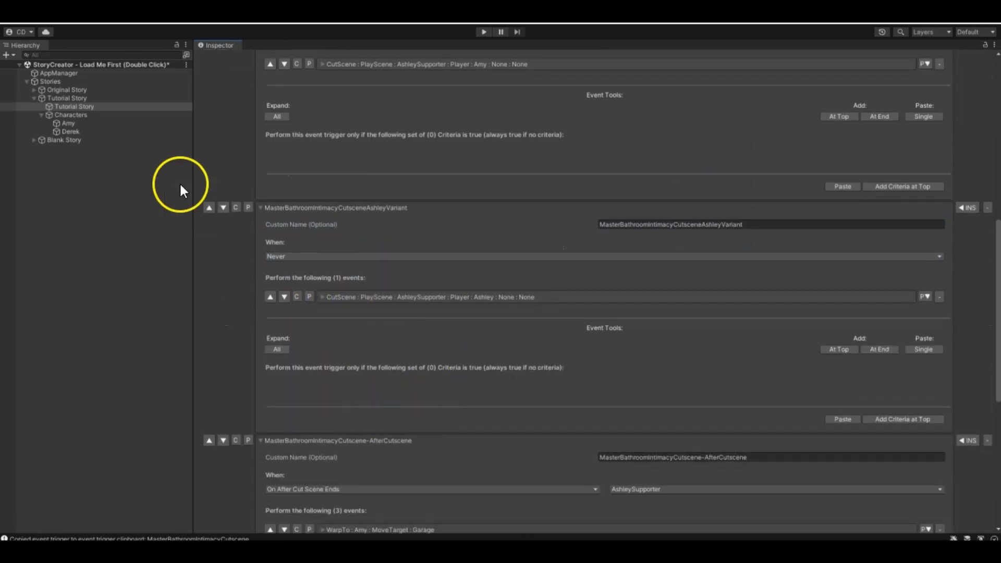
pyautogui.scroll(4, 371, 282)
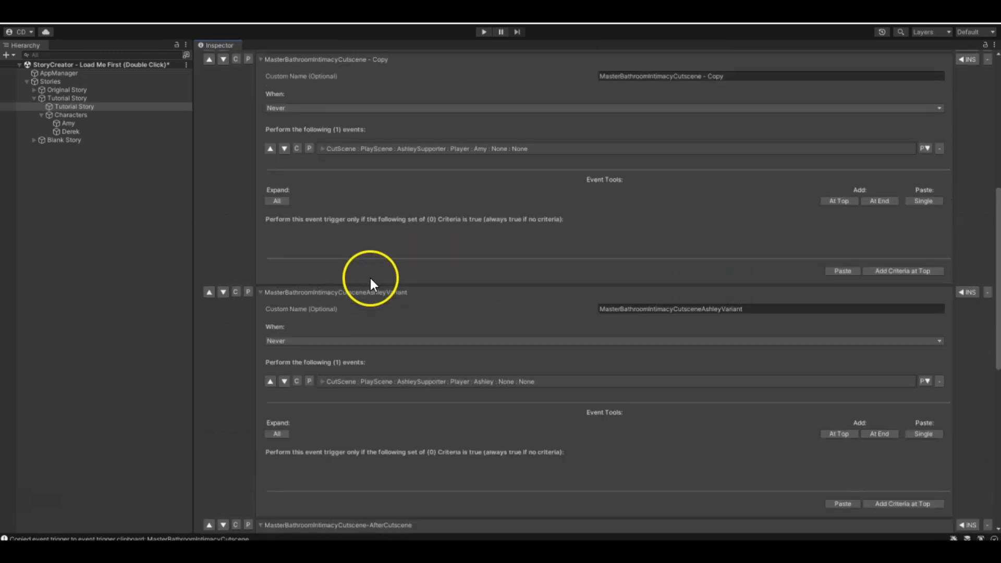
pyautogui.scroll(-10, 390, 301)
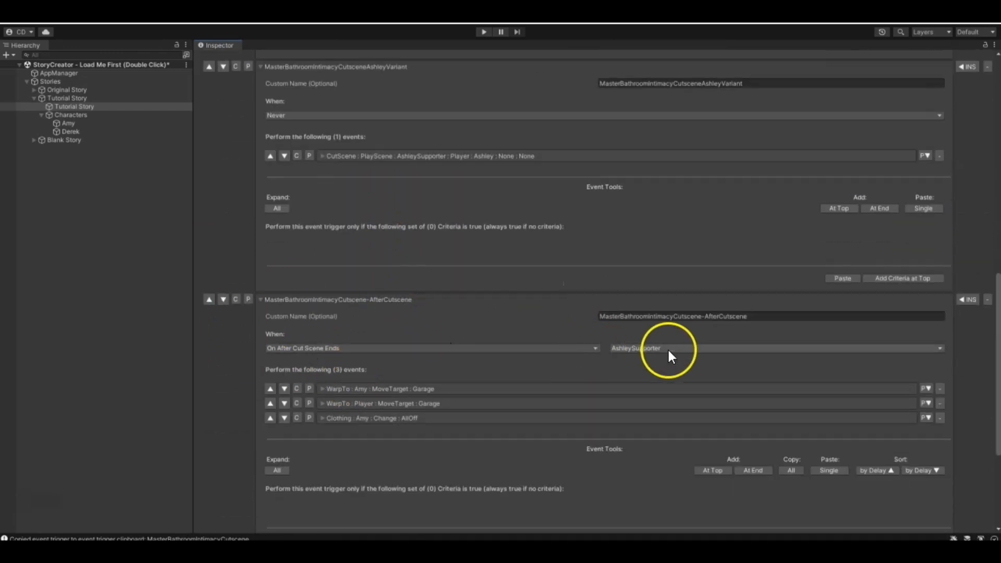
pyautogui.scroll(-4, 422, 393)
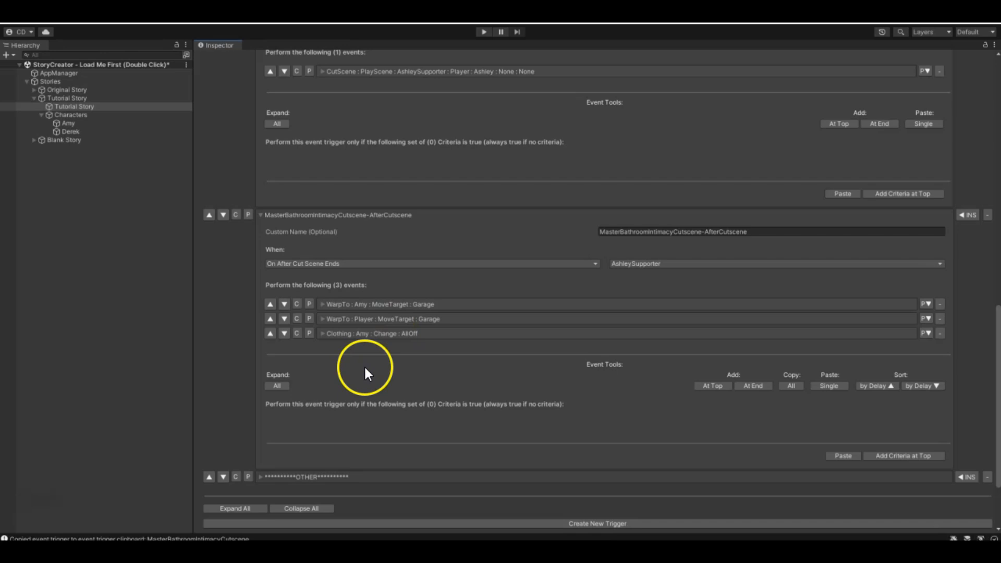
pyautogui.scroll(3, 374, 371)
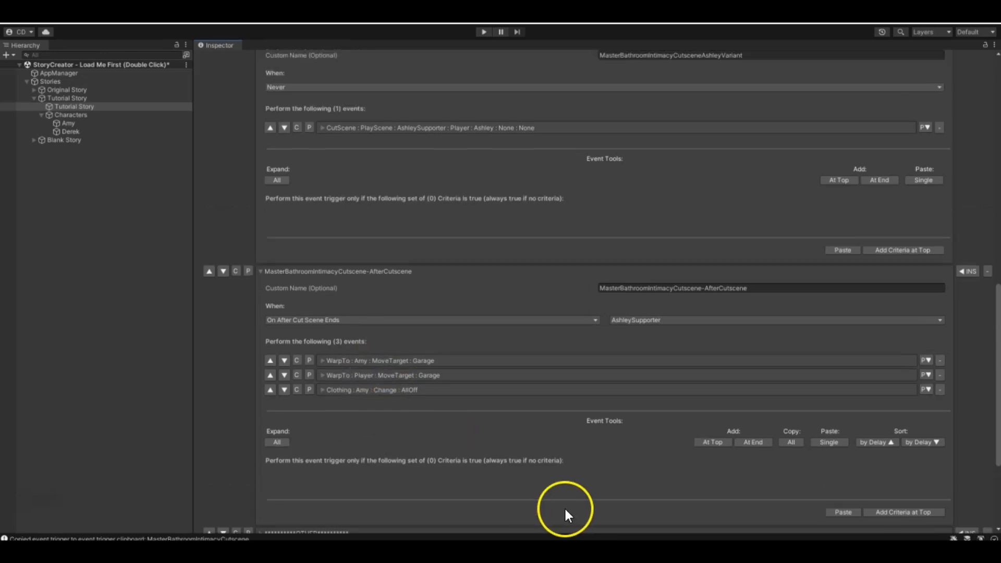
pyautogui.scroll(7, 545, 490)
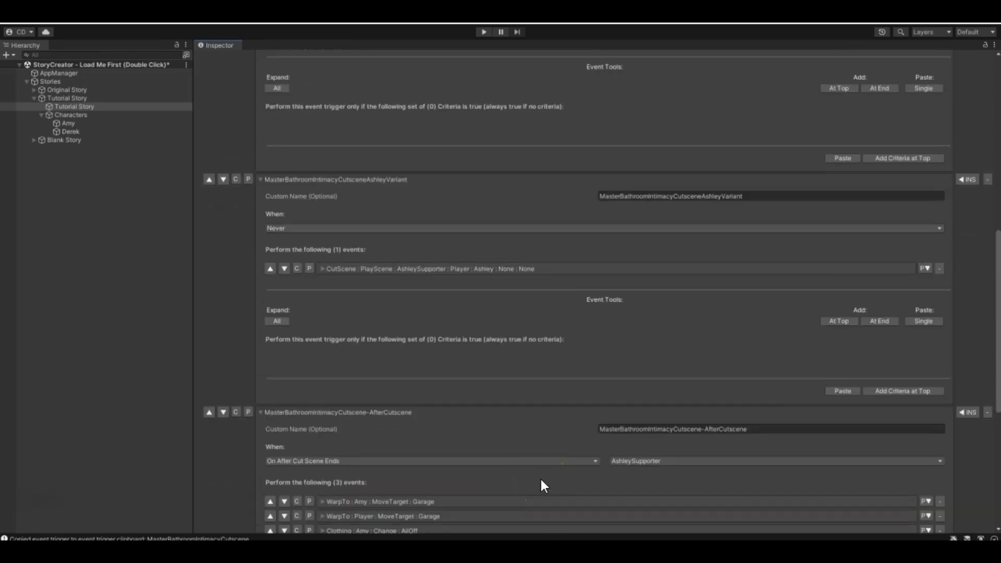
pyautogui.scroll(7, 502, 453)
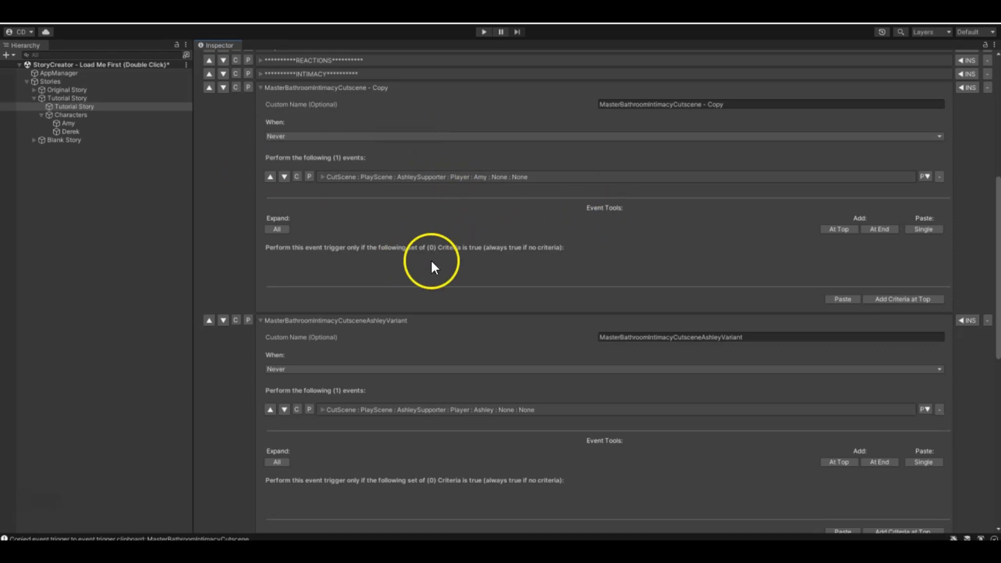
# - Add a new value named IntimacyWithPlayer to Amy's character values
pyautogui.click(62, 123)
pyautogui.click(574, 197)
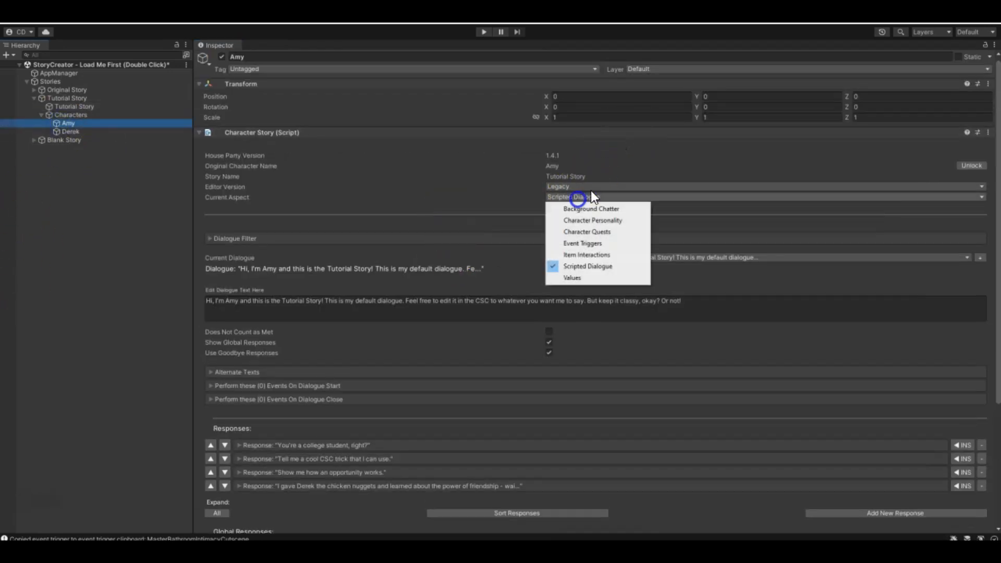
pyautogui.click(578, 277)
pyautogui.click(329, 291)
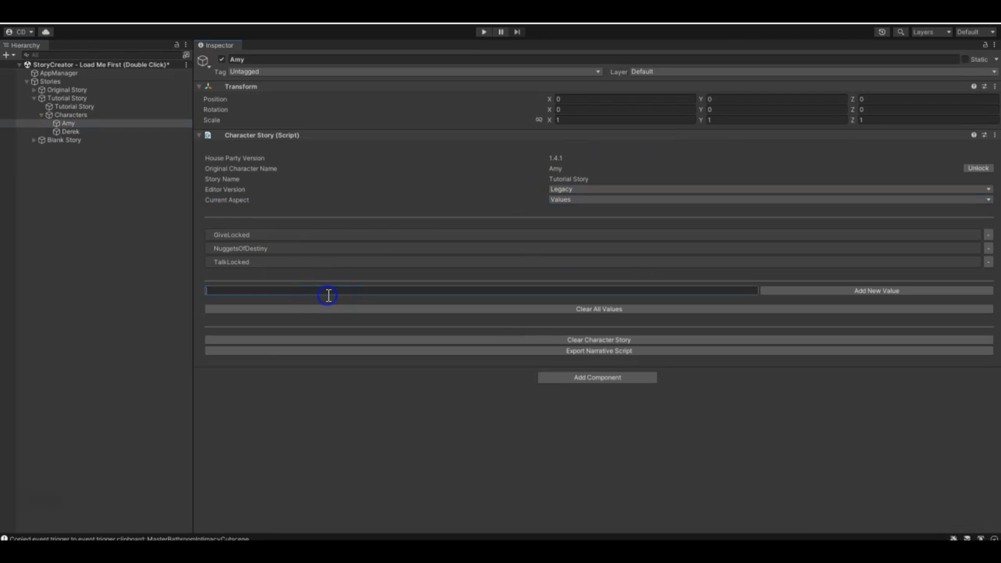
pyautogui.write('IntimacyWithPlayer')
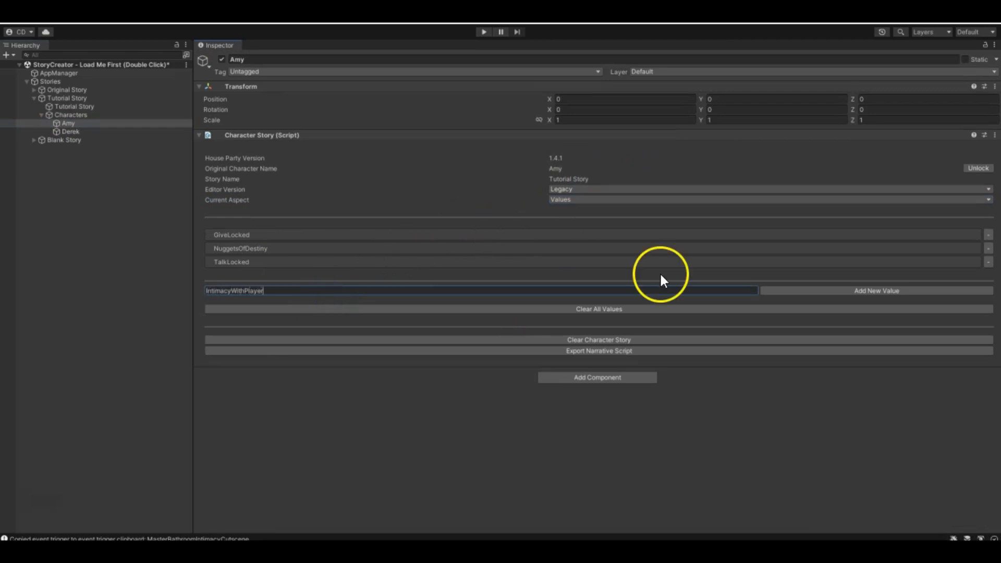
pyautogui.click(833, 291)
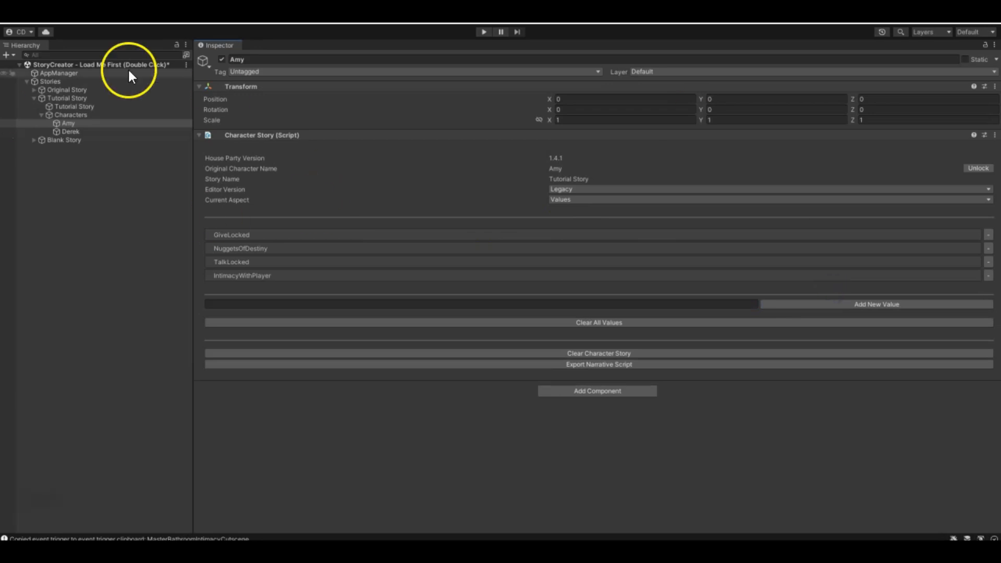
# - Add a Modify Value event at the start of the Tutorial Story's MasterBathroomIntimacyCutscene - Copy player trigger
pyautogui.click(56, 106)
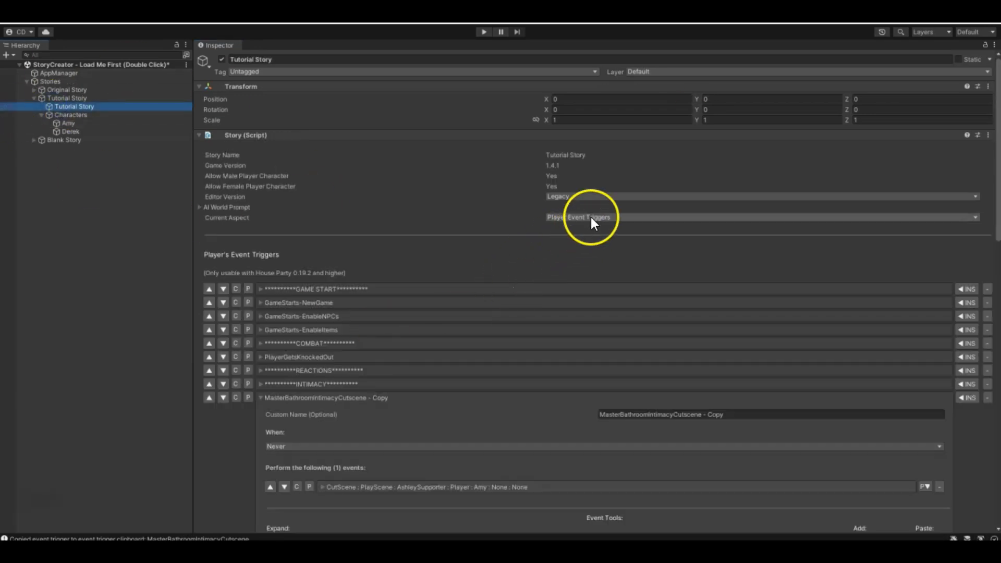
pyautogui.scroll(-5, 483, 305)
pyautogui.click(840, 371)
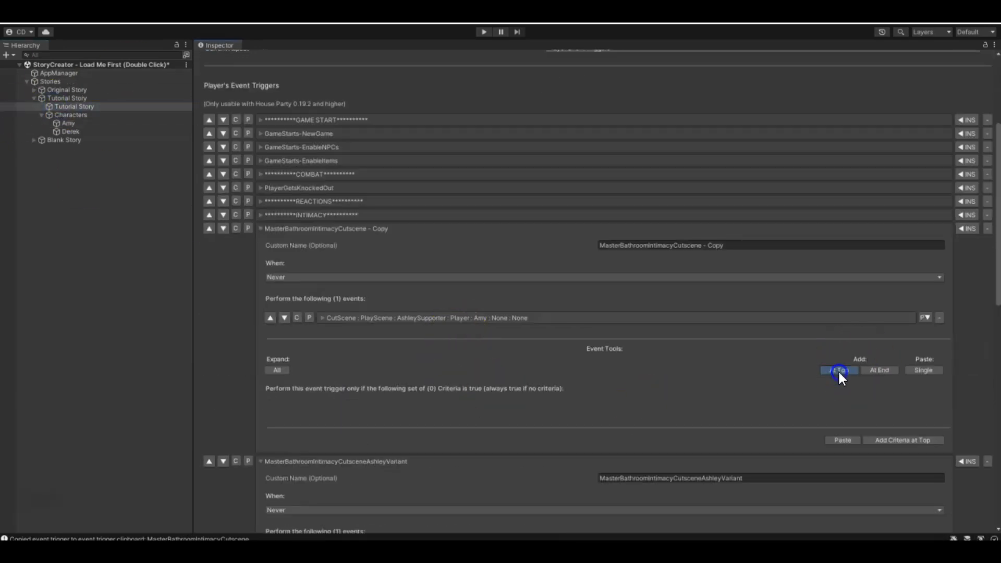
pyautogui.click(271, 332)
pyautogui.click(380, 342)
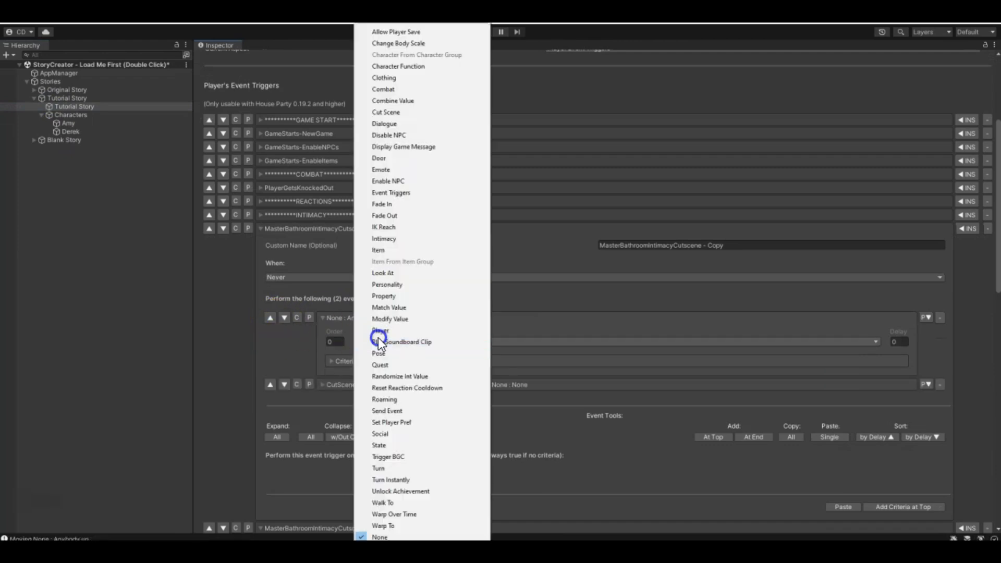
pyautogui.click(402, 320)
# - Make the new Modify Value event set Amy's IntimacyWithPlayer equal to 1 and collapse the event
pyautogui.click(499, 340)
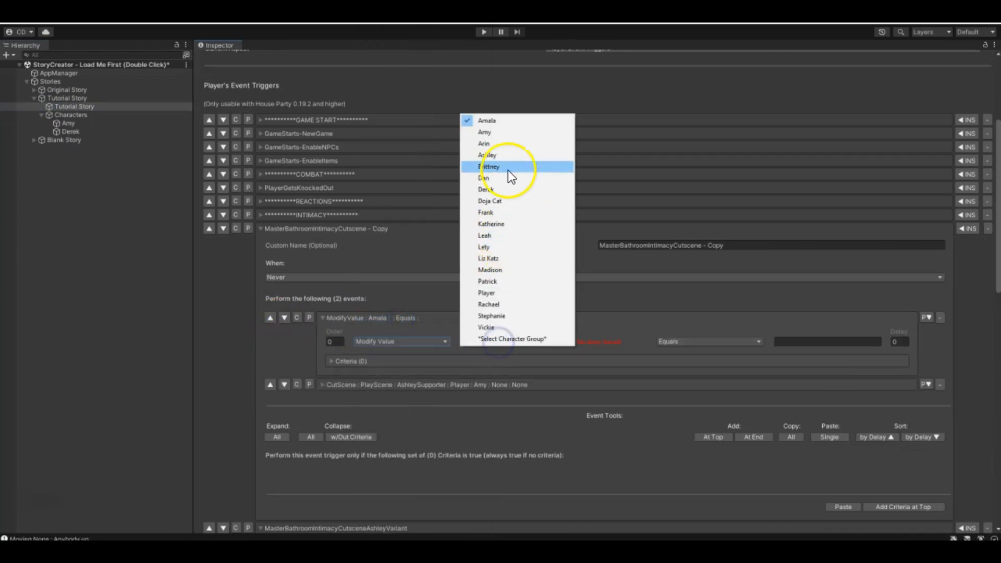
pyautogui.click(513, 135)
pyautogui.click(643, 345)
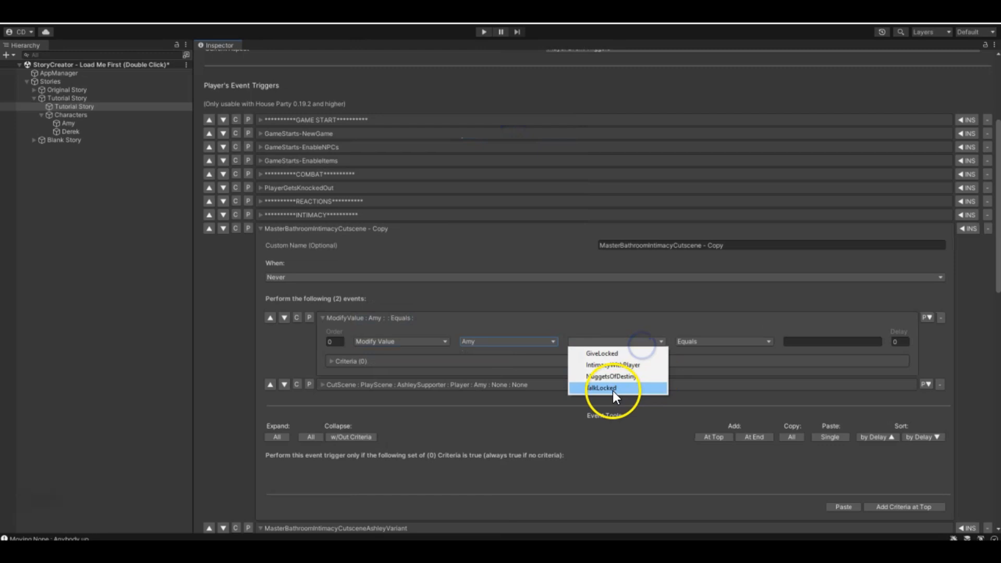
pyautogui.click(613, 364)
pyautogui.click(872, 345)
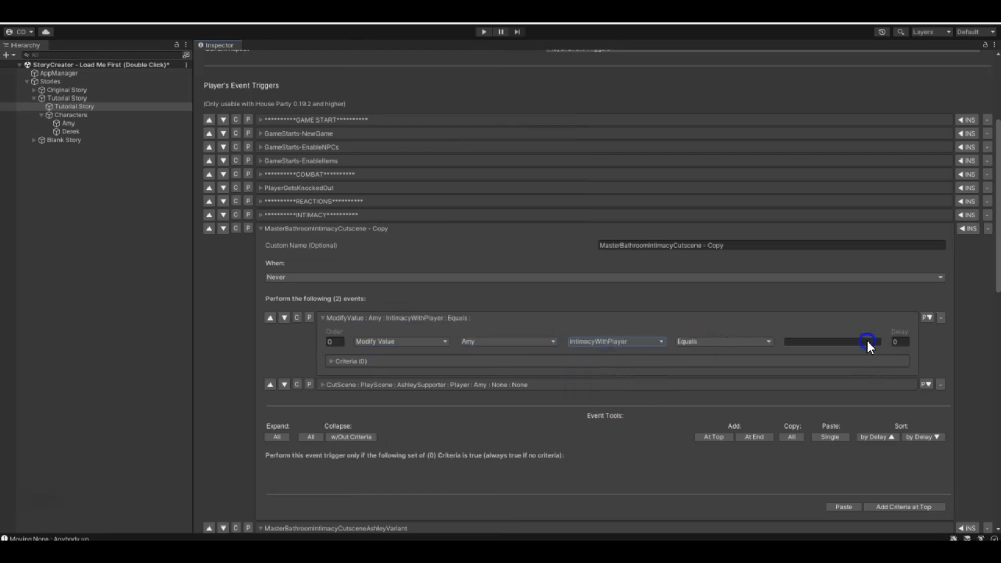
pyautogui.write('1')
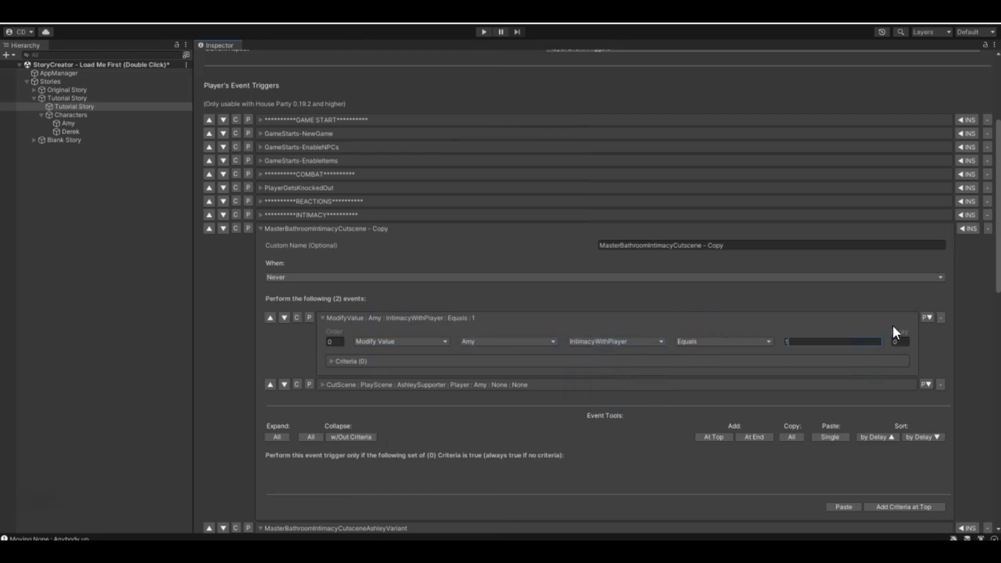
pyautogui.click(322, 318)
# - Add a criterion of type Value to the MasterBathroomIntimacyCutscene-AfterCutscene trigger
pyautogui.scroll(-6, 365, 365)
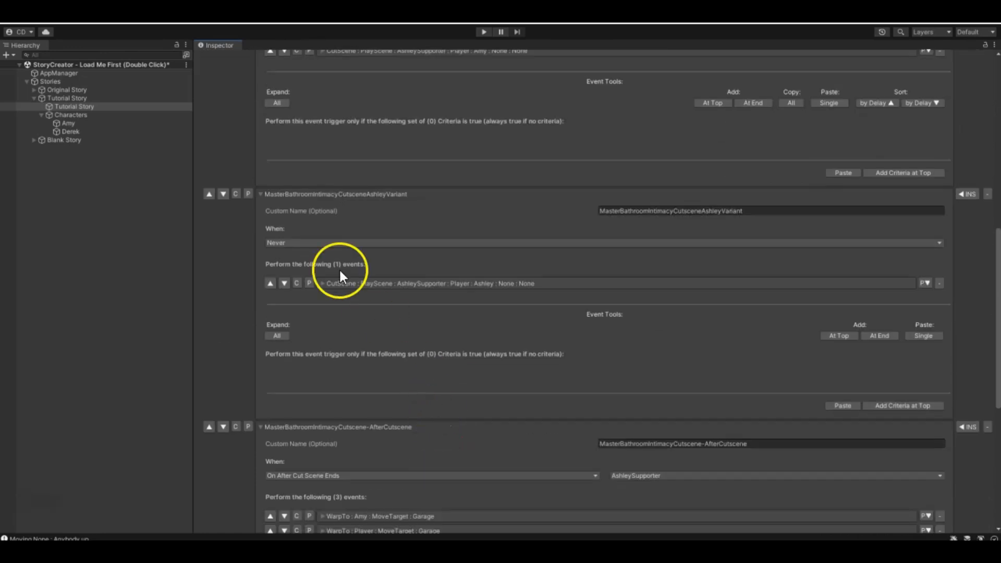
pyautogui.scroll(-6, 339, 268)
pyautogui.scroll(-2, 417, 272)
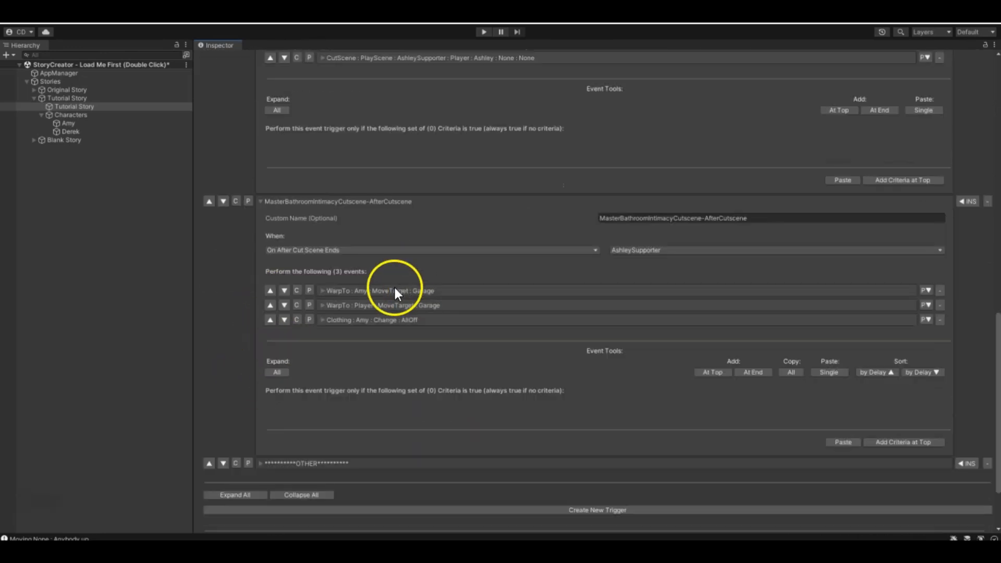
pyautogui.scroll(-3, 440, 344)
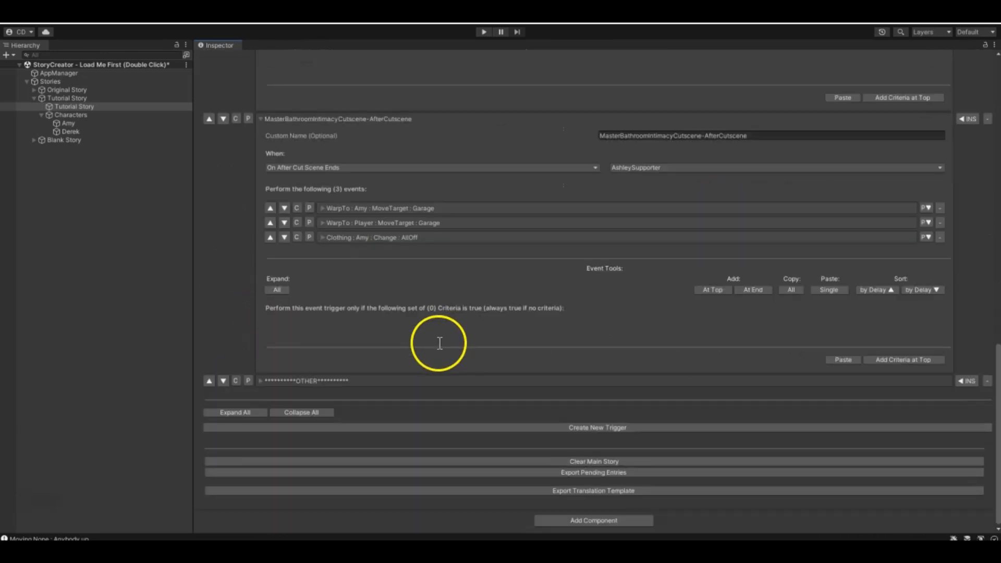
pyautogui.click(900, 359)
pyautogui.click(900, 344)
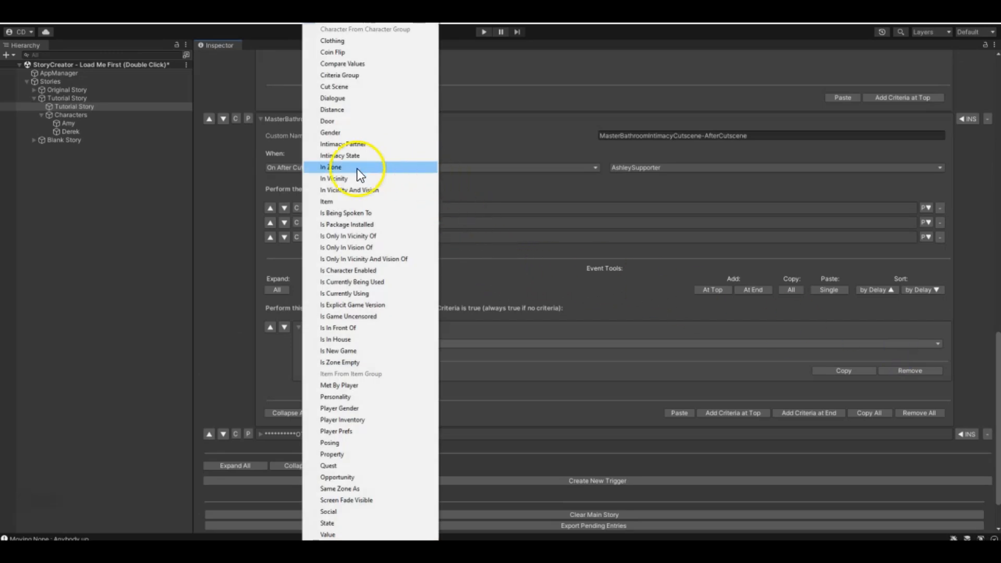
pyautogui.click(326, 535)
# - Set the AfterCutscene criterion to require Amy's IntimacyWithPlayer to equal 1 and collapse it
pyautogui.click(719, 344)
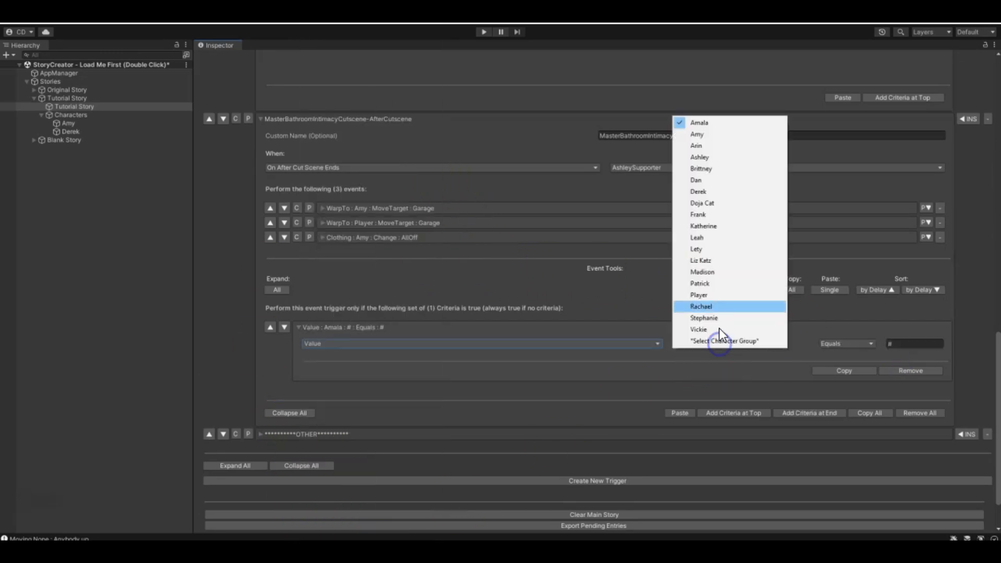
pyautogui.click(720, 135)
pyautogui.click(781, 344)
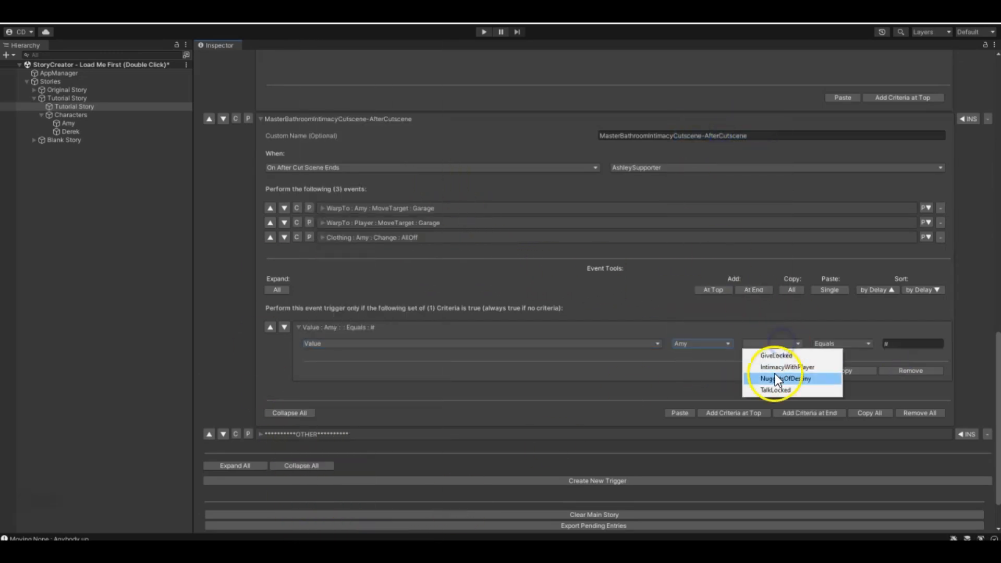
pyautogui.click(777, 367)
pyautogui.click(905, 342)
pyautogui.write('1')
pyautogui.click(299, 327)
# - Add a Modify Value event at the end of the AfterCutscene trigger that sets Amy's IntimacyWithPlayer equal to 0
pyautogui.scroll(3, 407, 356)
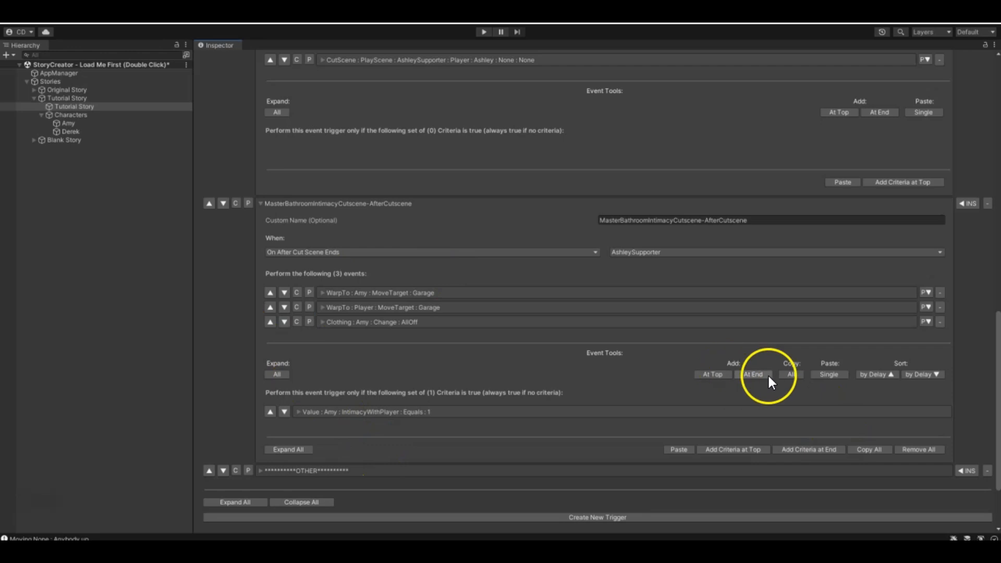
pyautogui.click(769, 376)
pyautogui.click(439, 361)
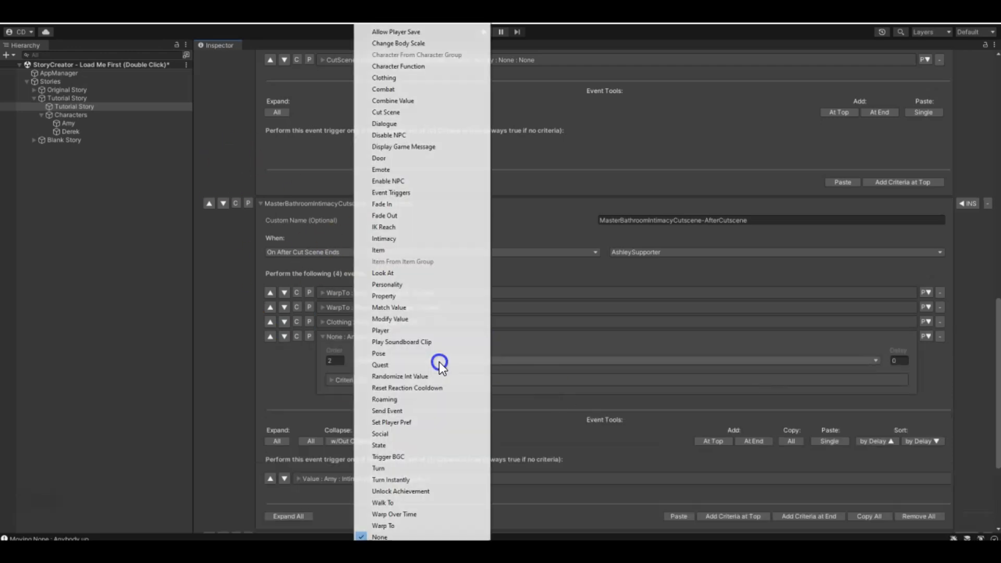
pyautogui.click(418, 319)
pyautogui.click(524, 360)
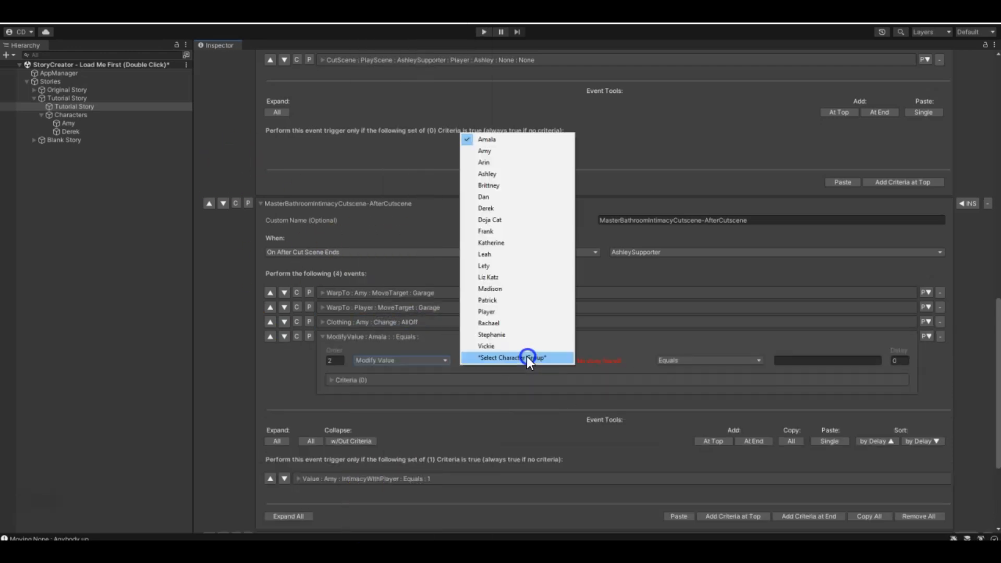
pyautogui.click(497, 154)
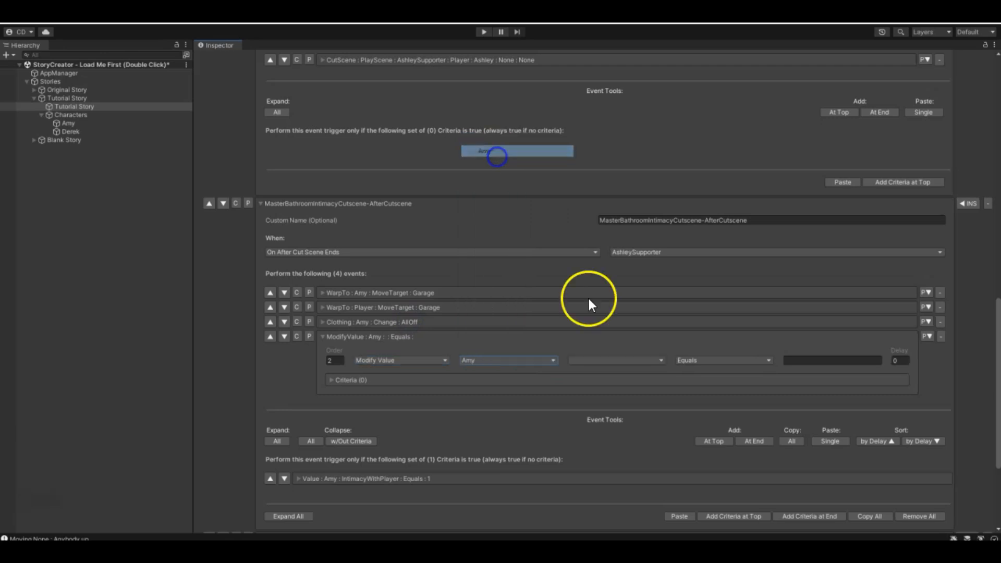
pyautogui.click(600, 362)
pyautogui.click(613, 384)
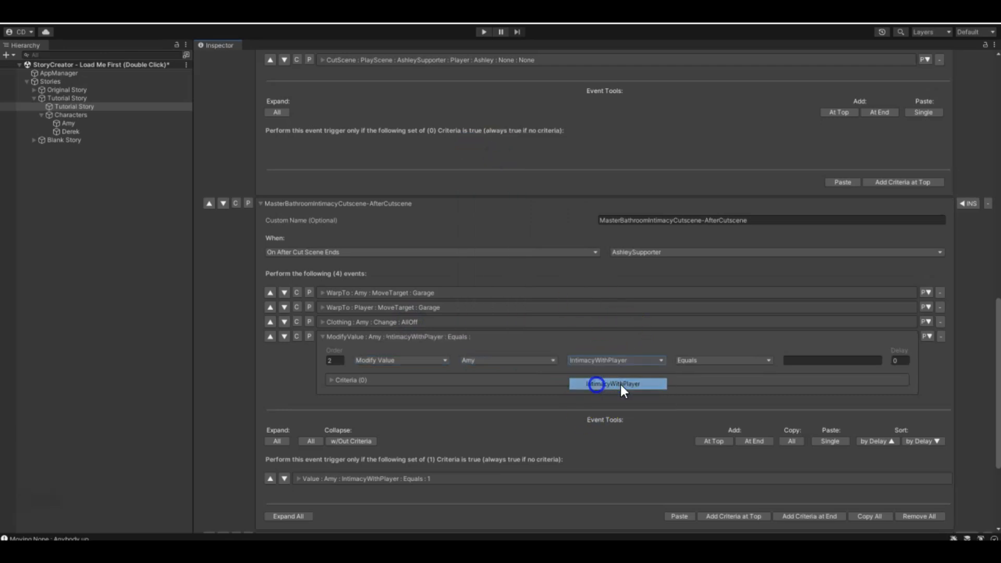
pyautogui.click(822, 362)
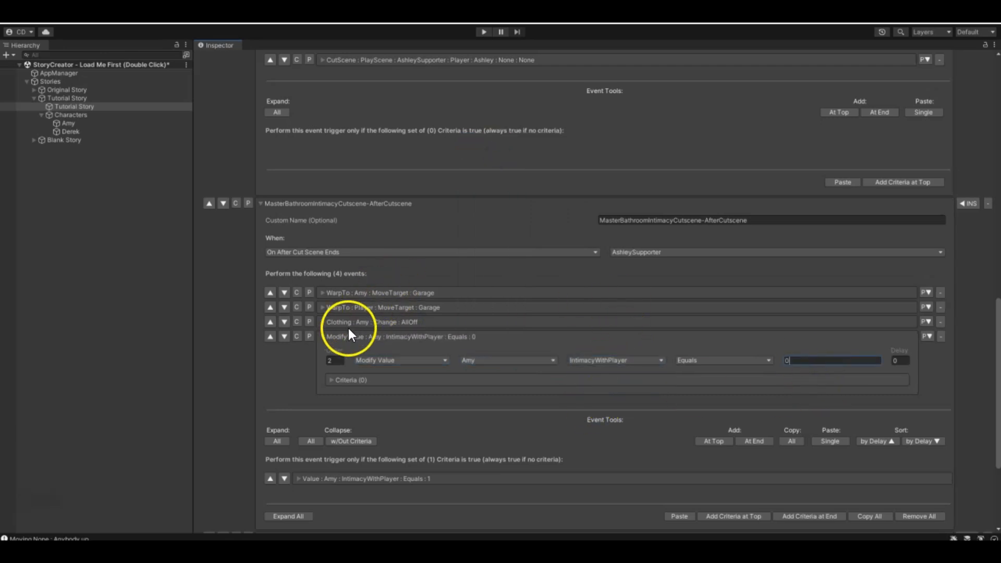
pyautogui.click(322, 335)
# - Rename the MasterBathroomIntimacyCutscene - Copy trigger to MasterBathroomIntimacyCutscene
pyautogui.scroll(5, 344, 365)
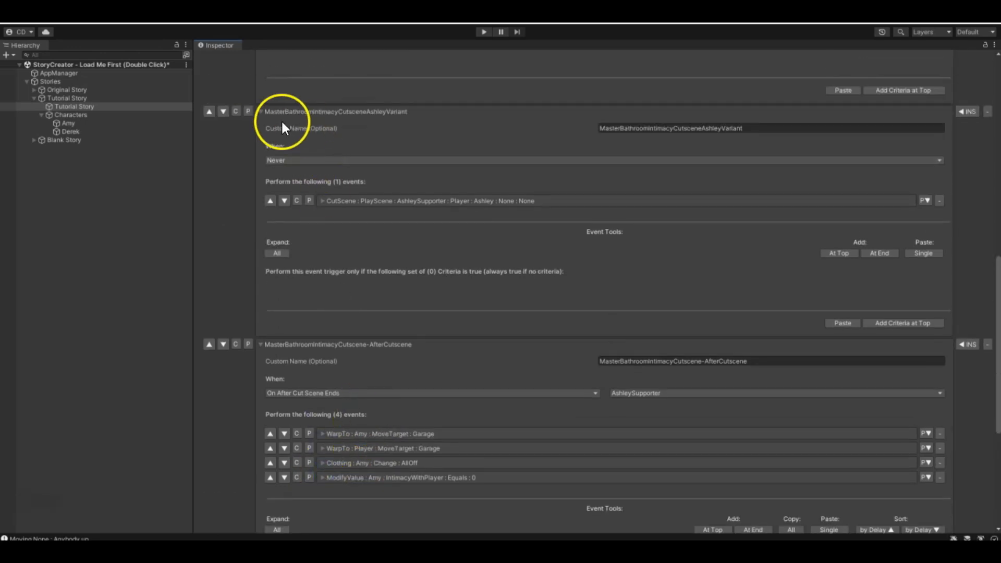
pyautogui.scroll(-4, 487, 329)
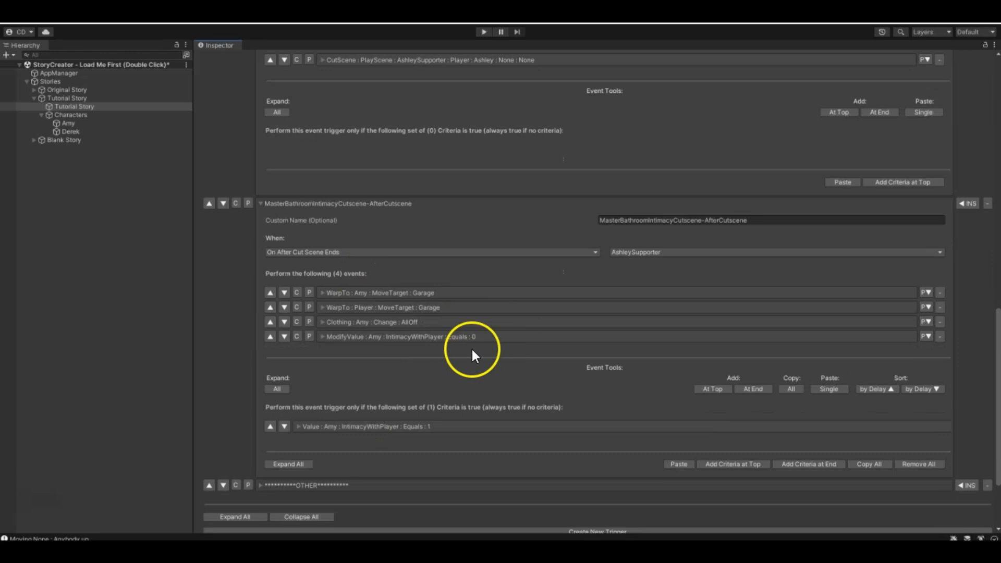
pyautogui.scroll(10, 439, 342)
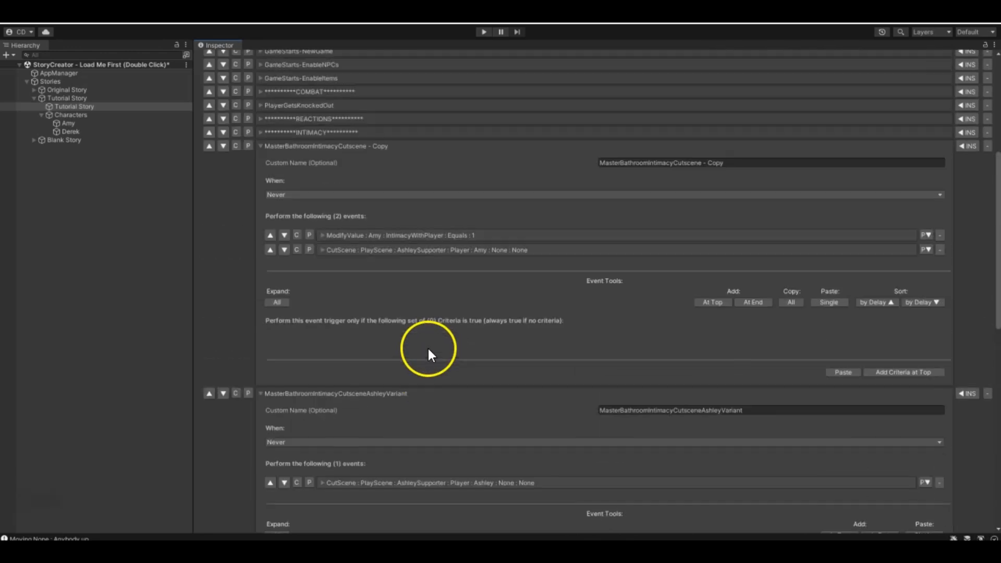
pyautogui.scroll(-2, 325, 178)
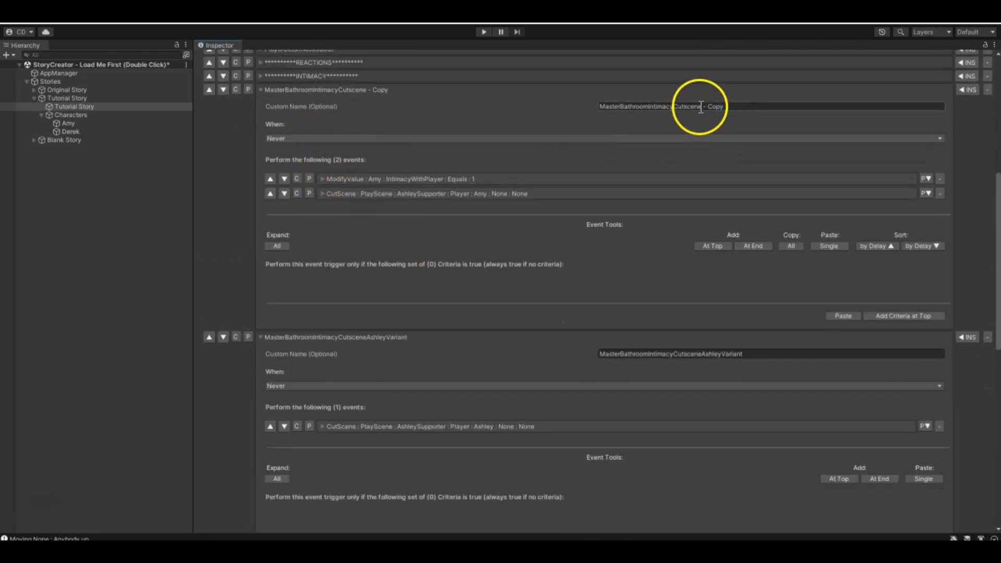
pyautogui.press('BackSpace')
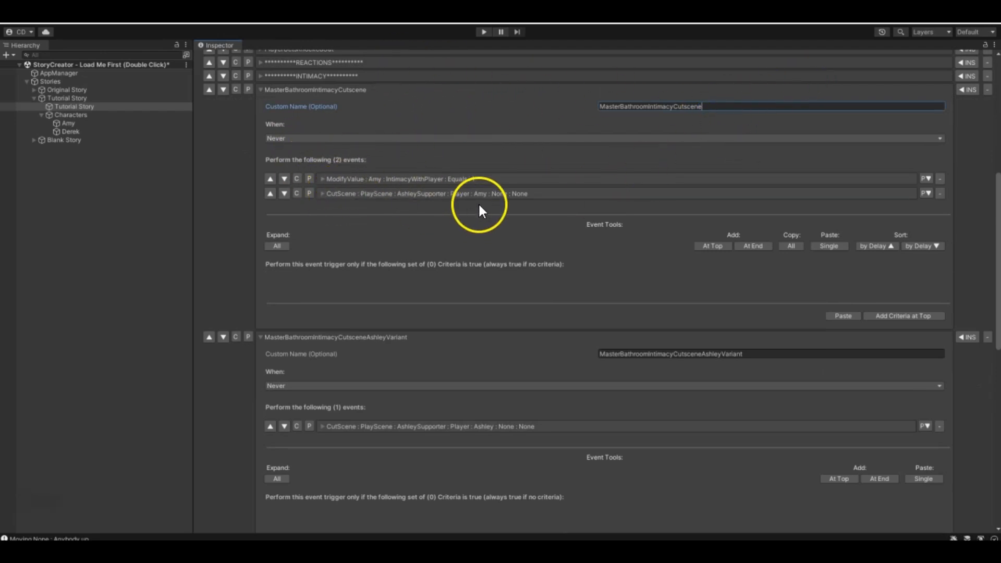
# - Review the Amy and Ashley cutscene triggers' events against the AfterCutscene trigger's firing condition, events and criterion
pyautogui.scroll(-3, 484, 198)
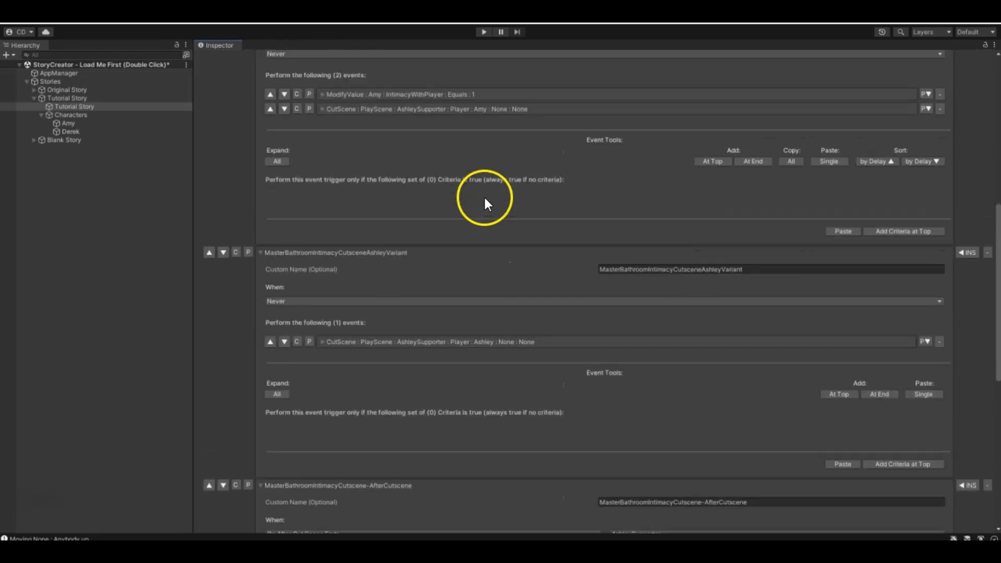
pyautogui.scroll(2, 484, 196)
pyautogui.scroll(-12, 421, 170)
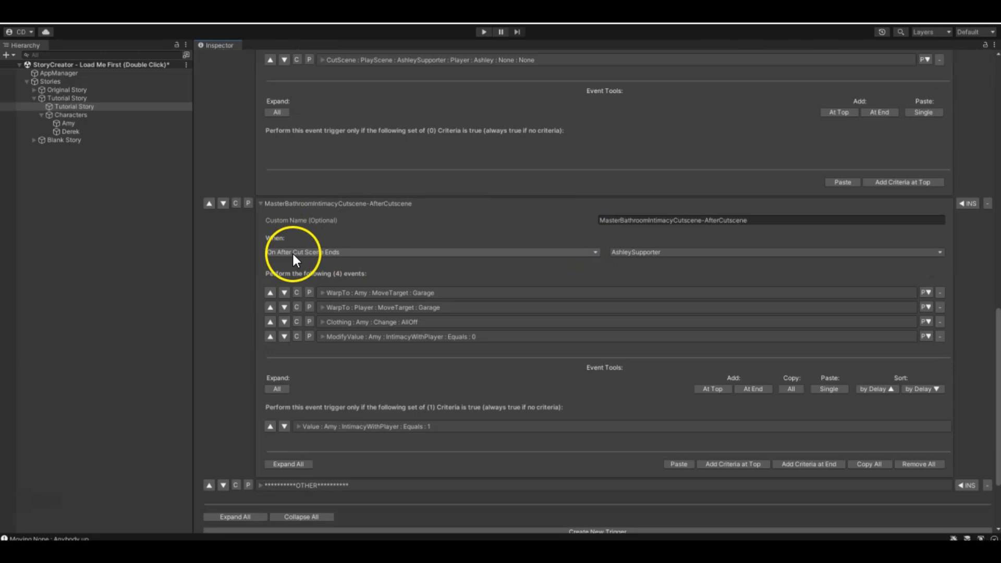
pyautogui.scroll(-3, 621, 255)
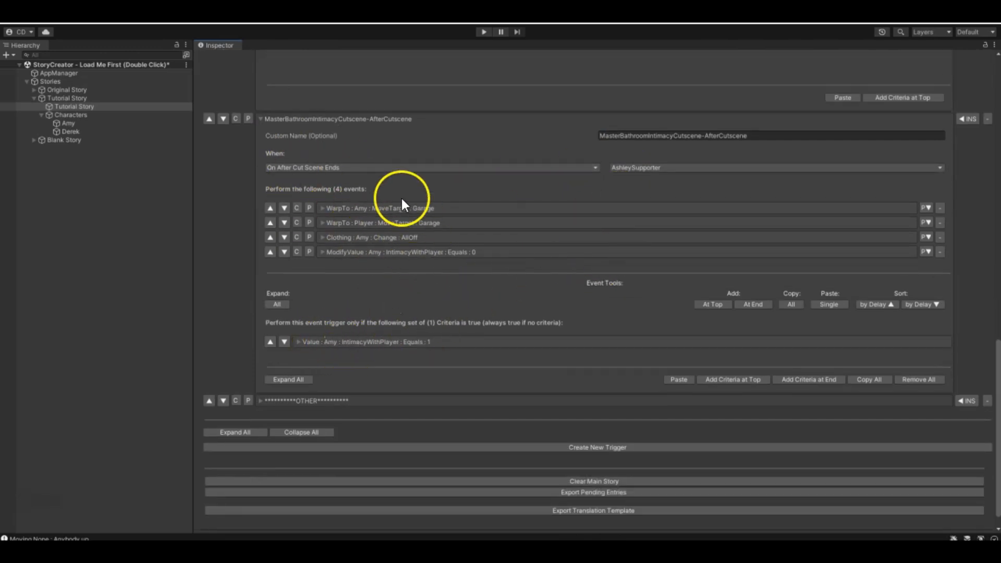
pyautogui.scroll(8, 434, 248)
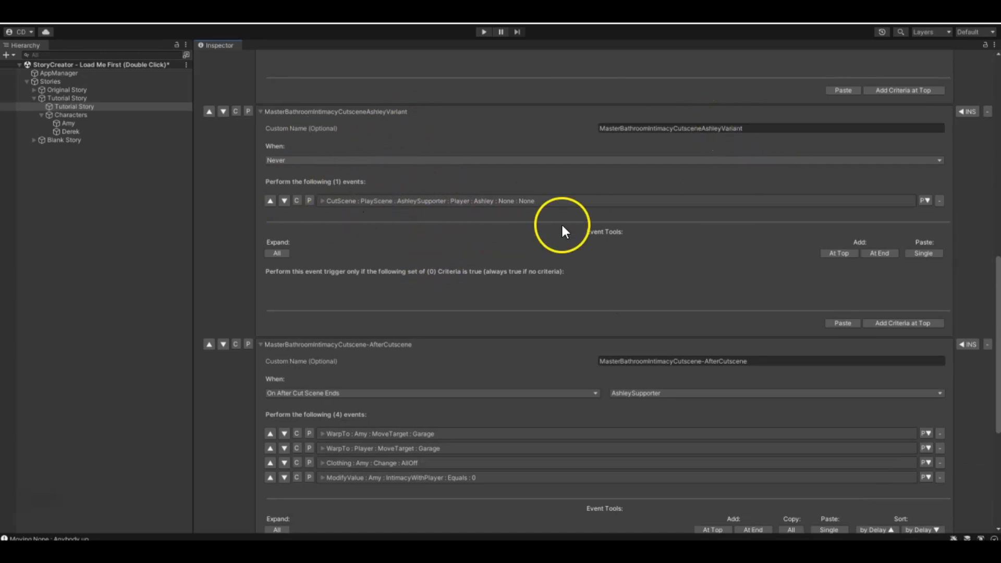
pyautogui.scroll(2, 554, 230)
pyautogui.scroll(-4, 547, 236)
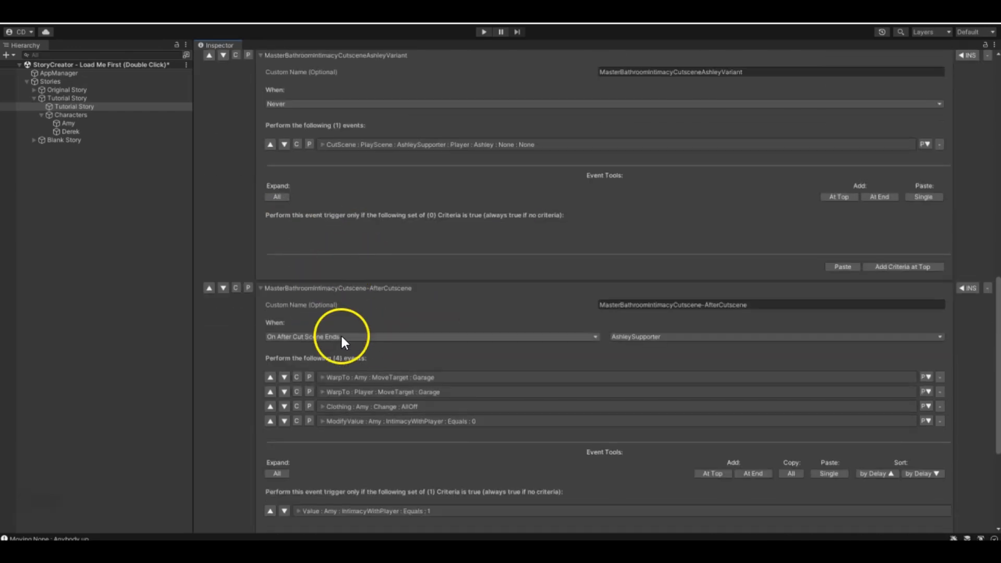
pyautogui.scroll(-6, 642, 336)
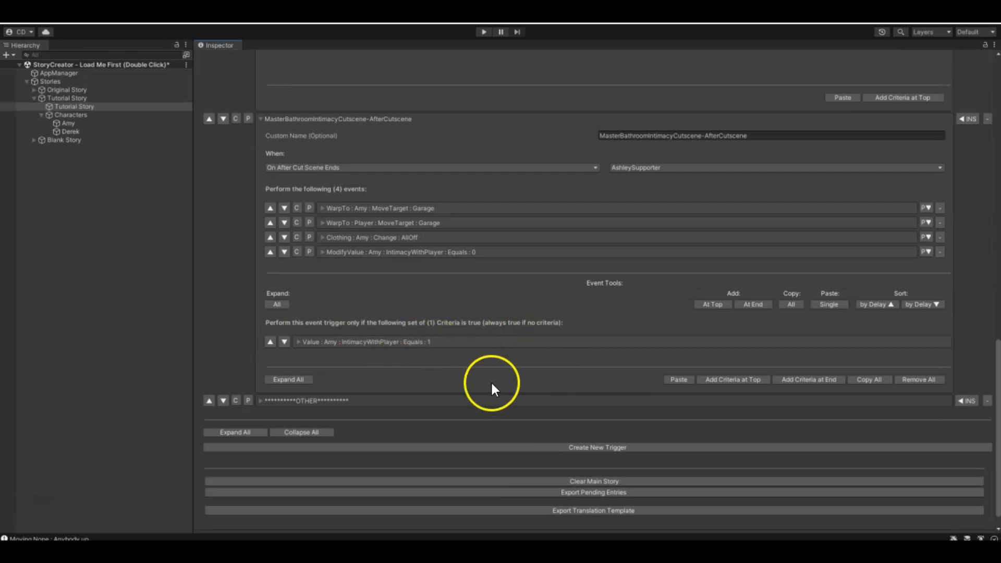
pyautogui.click(966, 402)
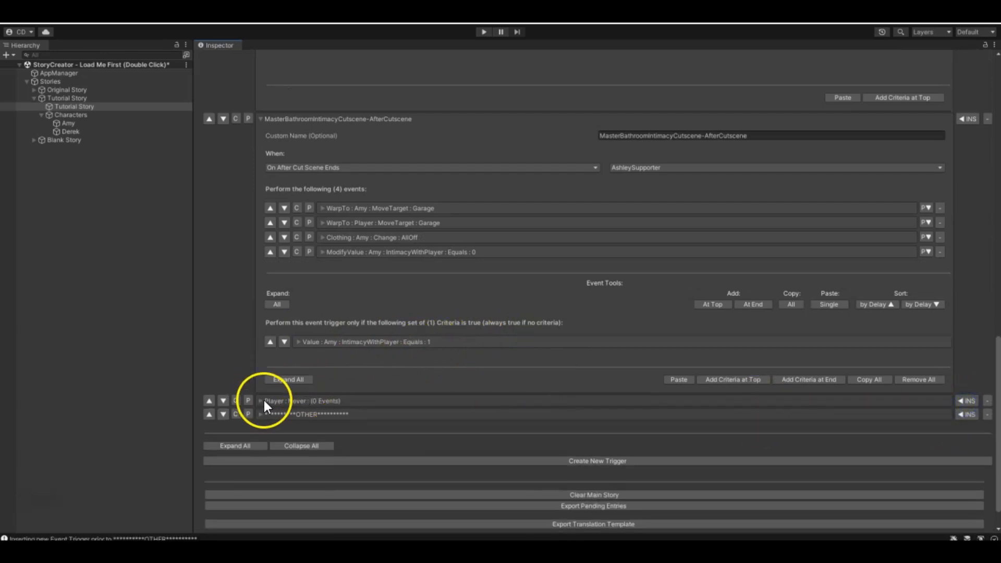
pyautogui.click(264, 402)
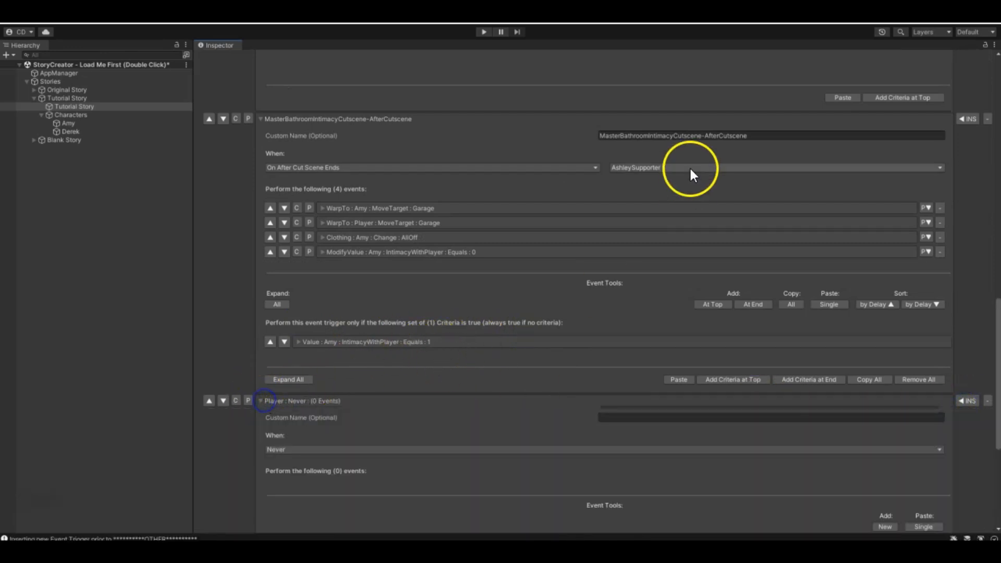
pyautogui.click(988, 402)
# - Duplicate the AfterCutscene trigger and name the lower one MasterBathroomIntimacyCutscene-AfterCutscene-AshleyVariant
pyautogui.click(236, 119)
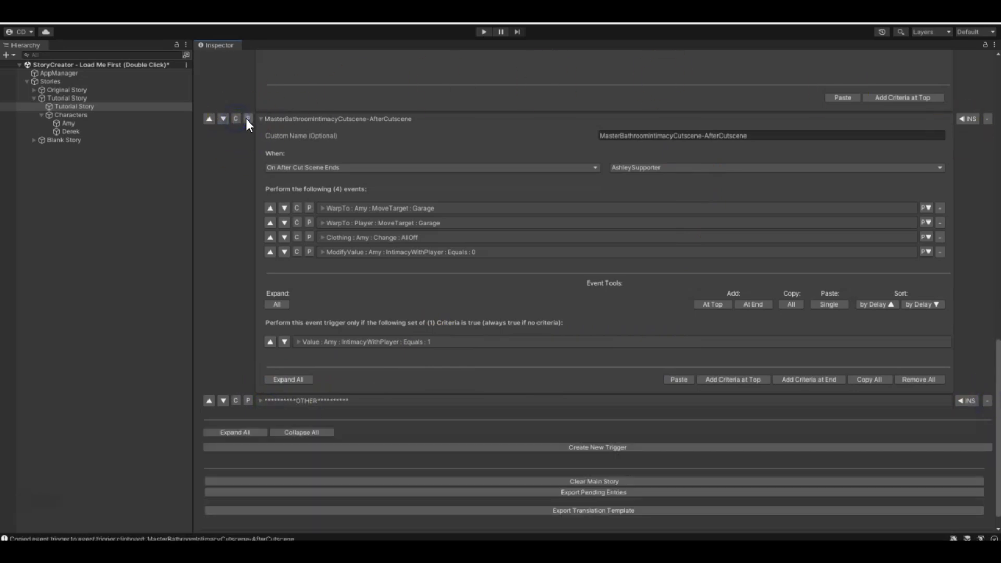
pyautogui.click(247, 119)
pyautogui.click(223, 119)
pyautogui.click(748, 418)
pyautogui.write('-AshleyVarai')
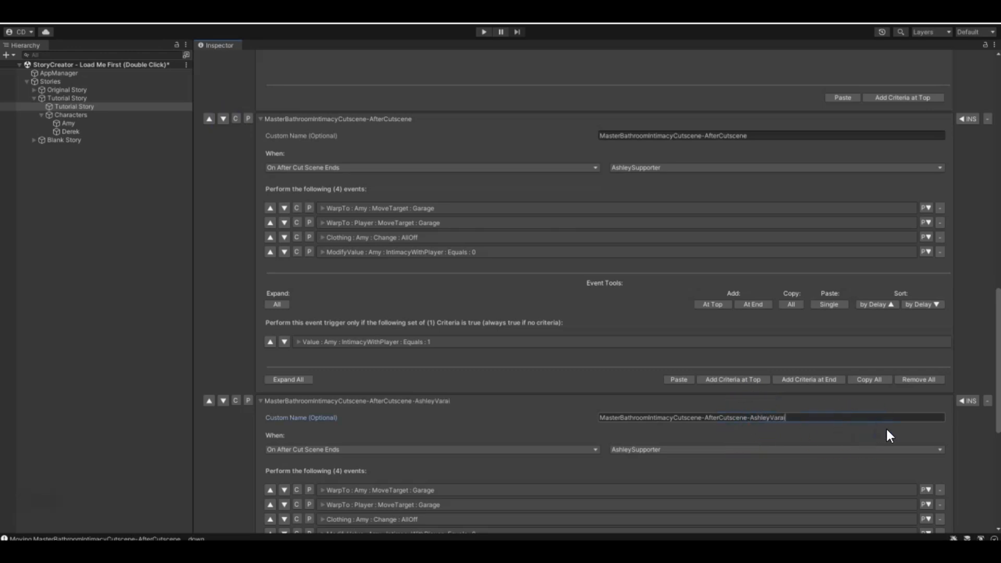
pyautogui.press('BackSpace')
pyautogui.press('BackSpace')
pyautogui.write('iant')
pyautogui.scroll(-3, 866, 434)
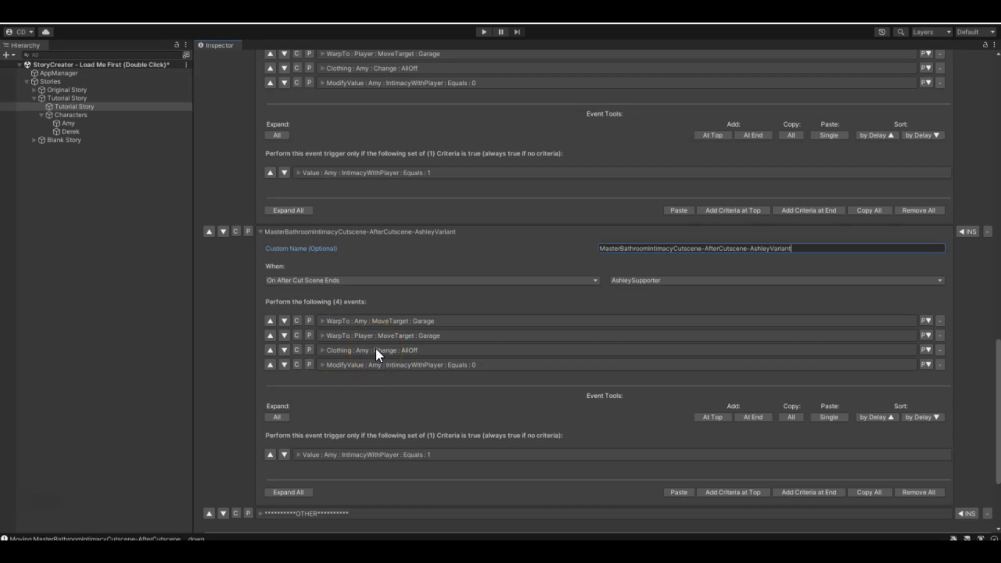
# - Add a Dialogue event for Amy at the end of the MasterBathroomIntimacyCutscene-AfterCutscene trigger's events and collapse it
pyautogui.scroll(3, 484, 297)
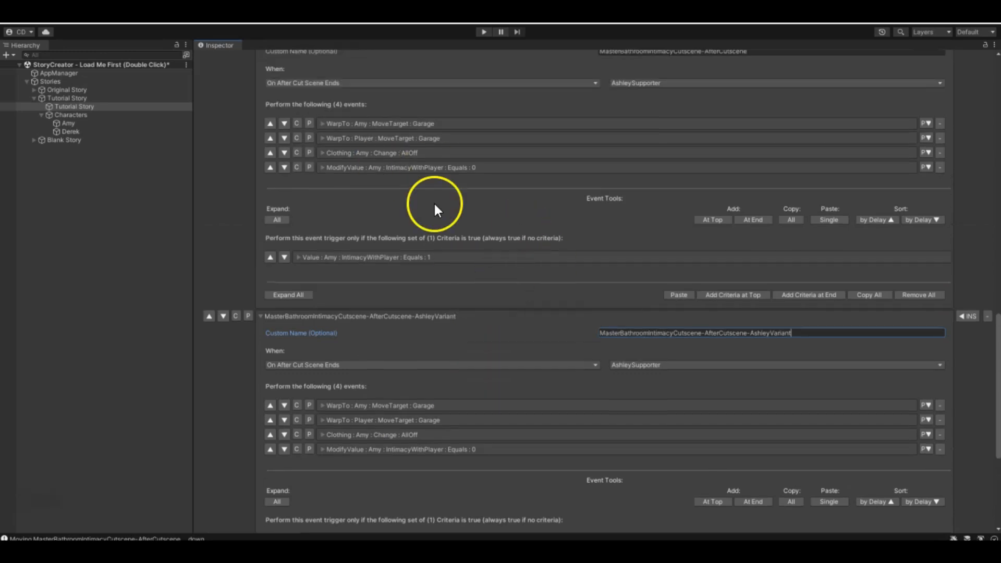
pyautogui.scroll(5, 464, 236)
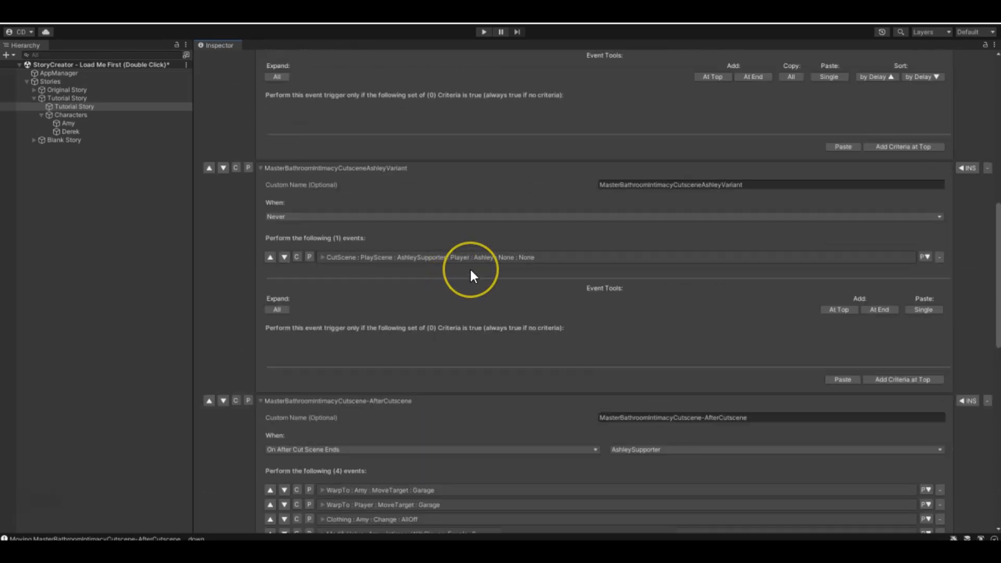
pyautogui.scroll(-3, 436, 362)
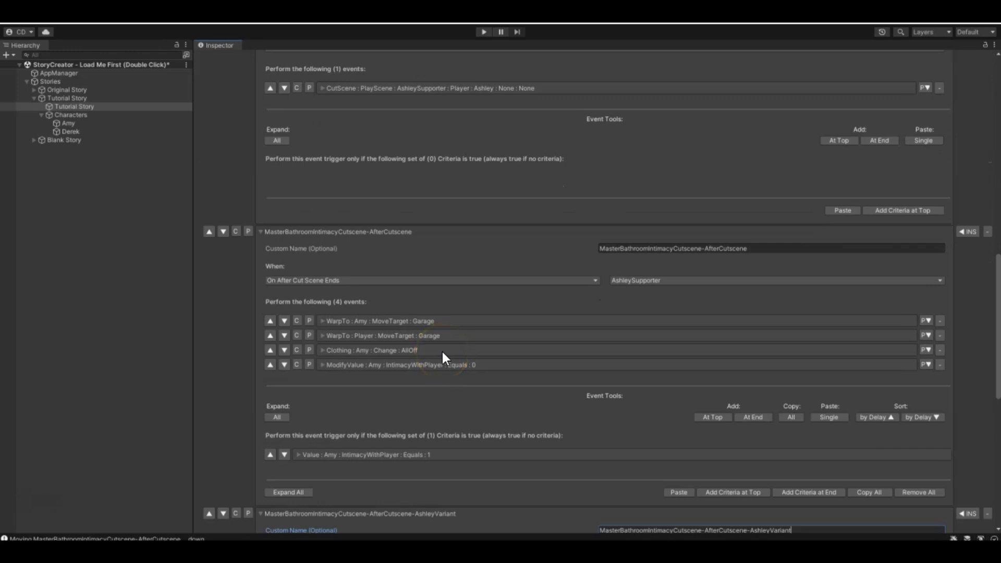
pyautogui.scroll(-2, 439, 347)
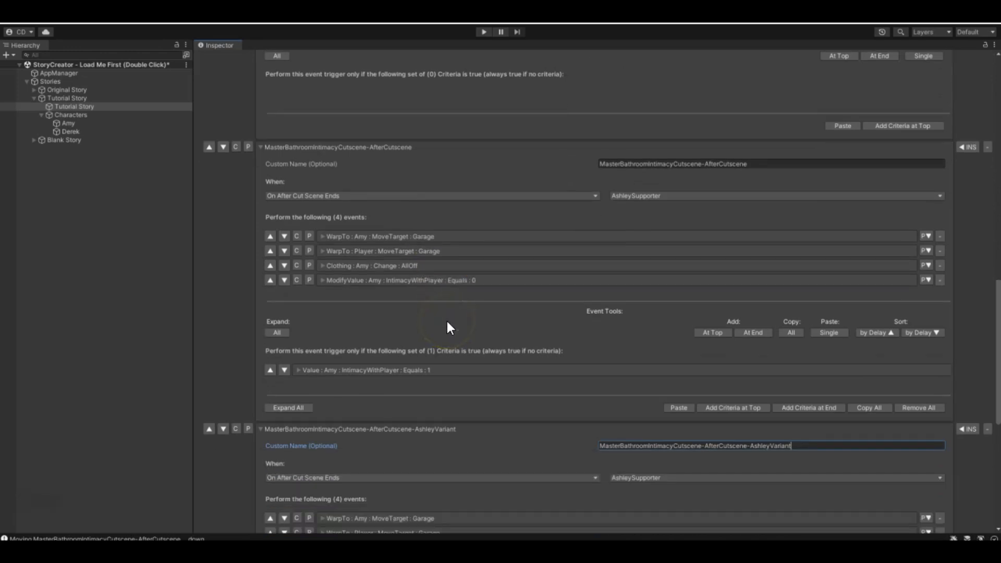
pyautogui.scroll(5, 449, 326)
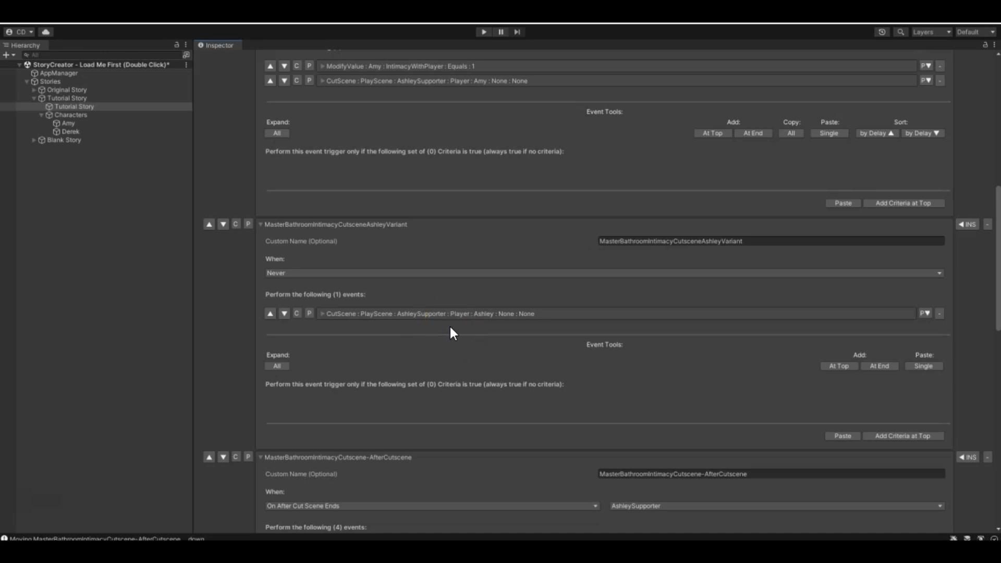
pyautogui.scroll(-3, 448, 342)
pyautogui.scroll(-2, 427, 414)
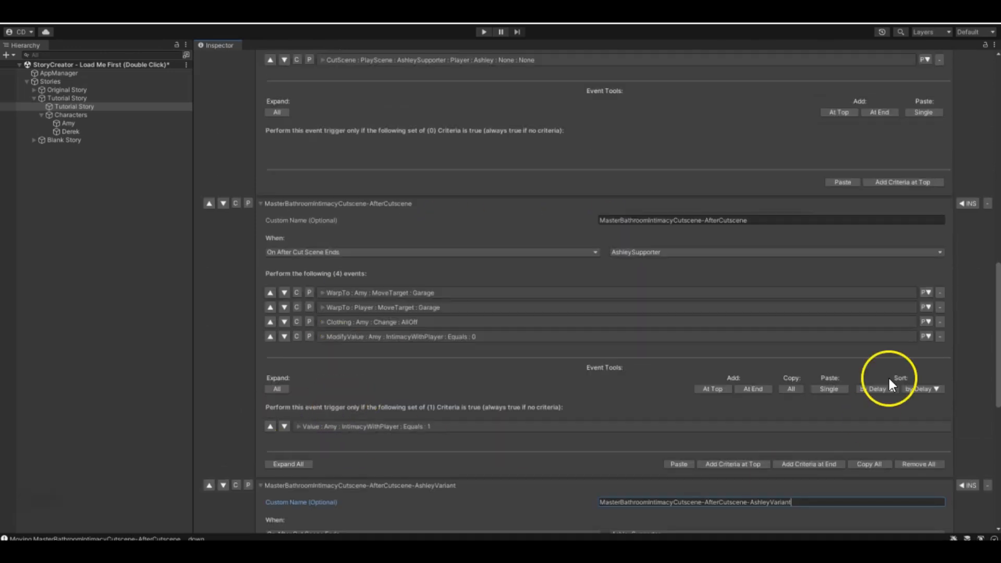
pyautogui.click(753, 386)
pyautogui.click(460, 377)
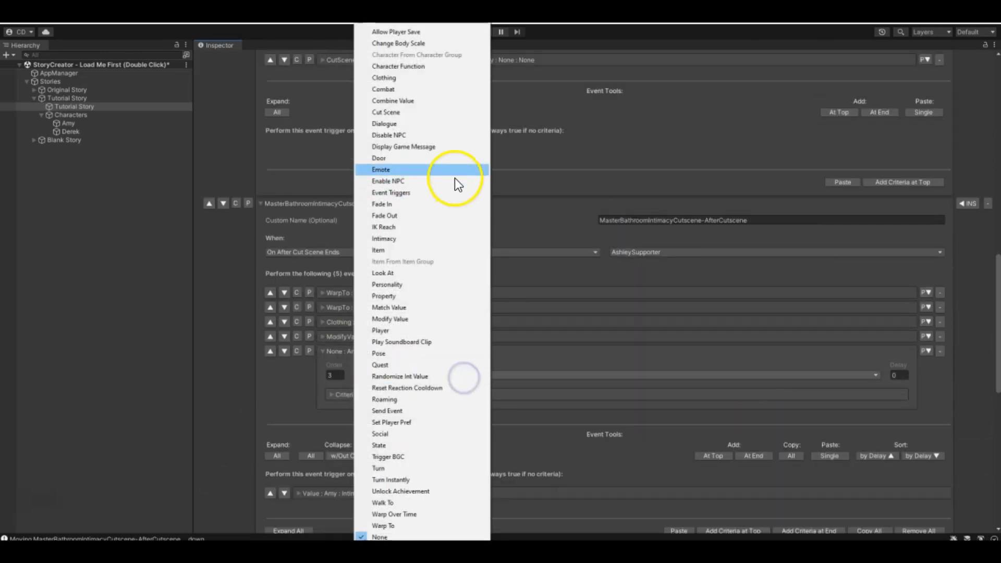
pyautogui.click(396, 125)
pyautogui.click(471, 373)
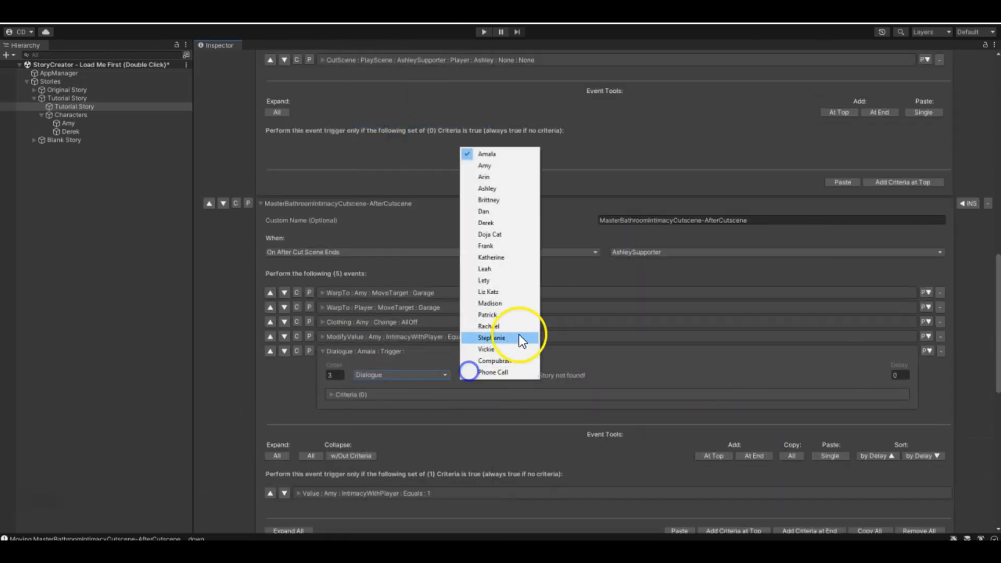
pyautogui.click(496, 167)
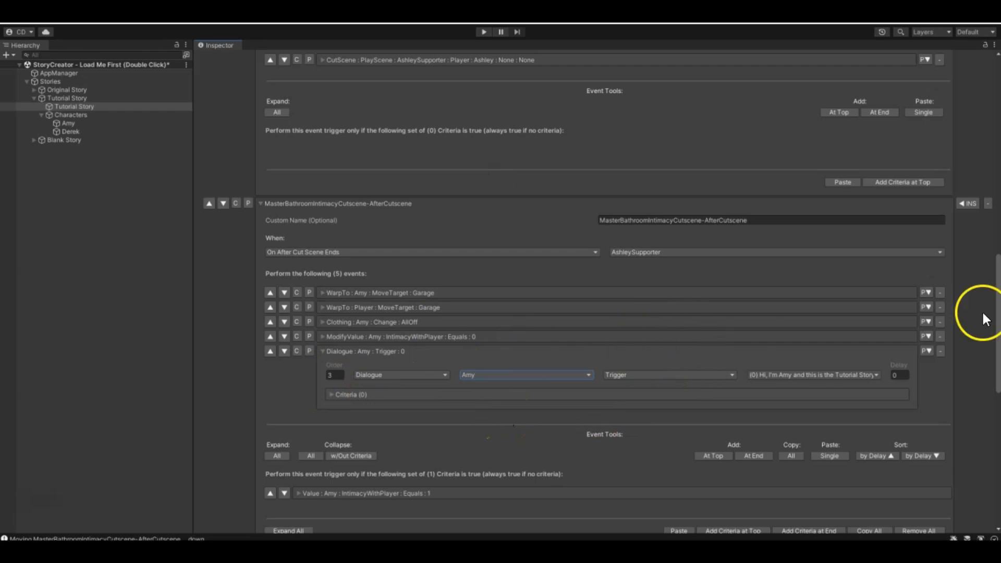
pyautogui.scroll(3, 412, 303)
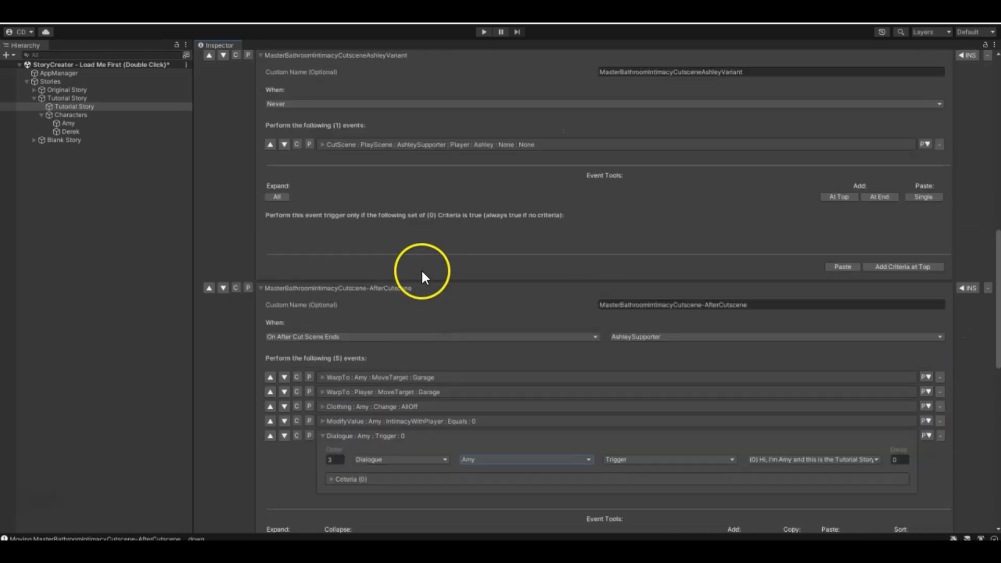
pyautogui.scroll(-4, 559, 481)
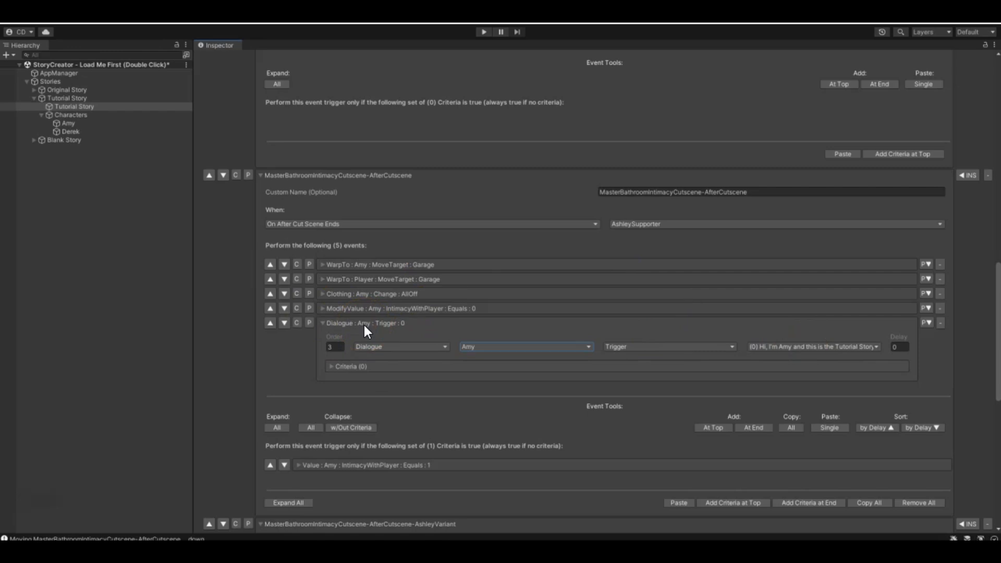
pyautogui.click(323, 322)
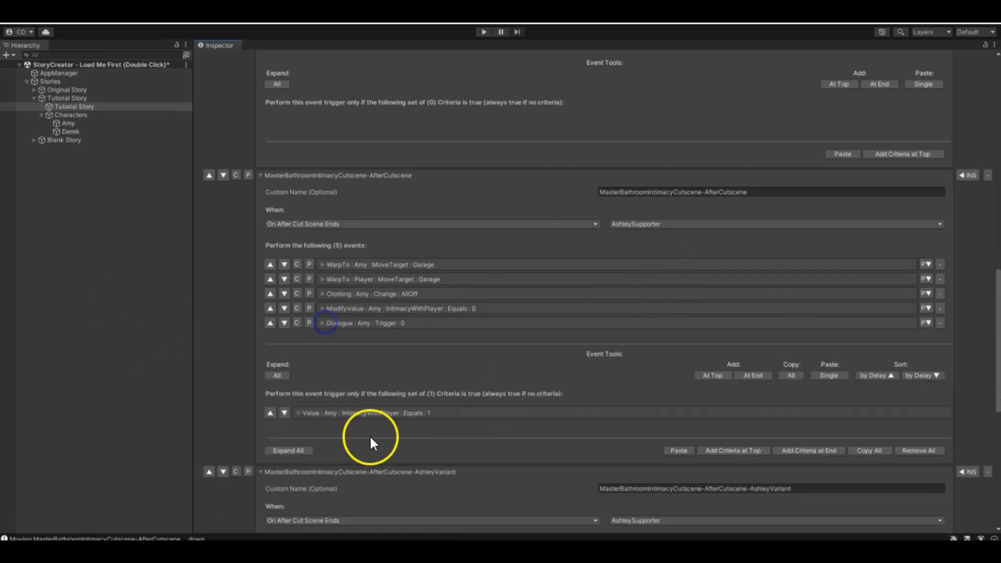
# - Try F_AshleyFinale as the cutscene for the MasterBathroomIntimacyCutsceneAshleyVariant trigger's Play Scene event
pyautogui.scroll(5, 386, 286)
pyautogui.scroll(2, 386, 285)
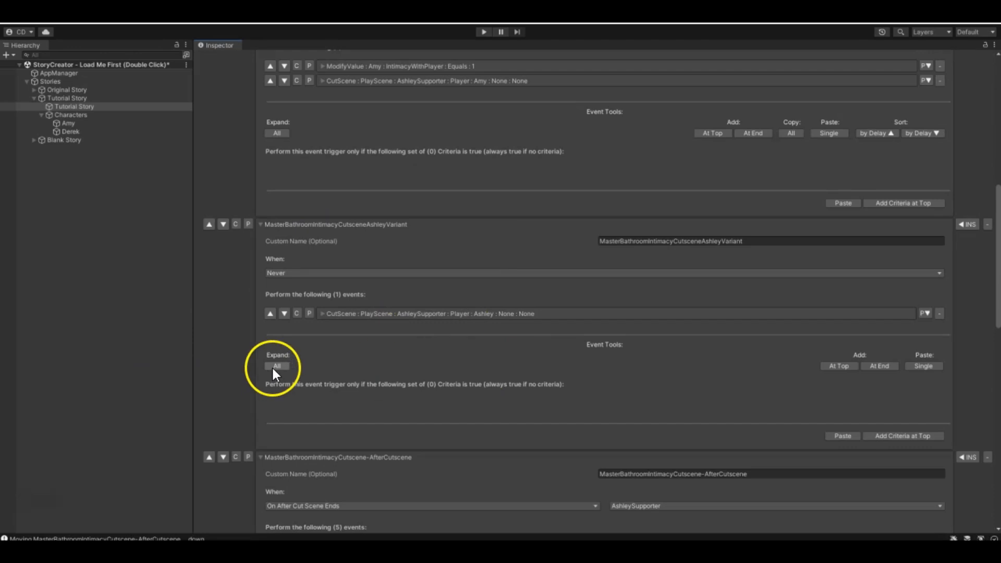
pyautogui.click(321, 314)
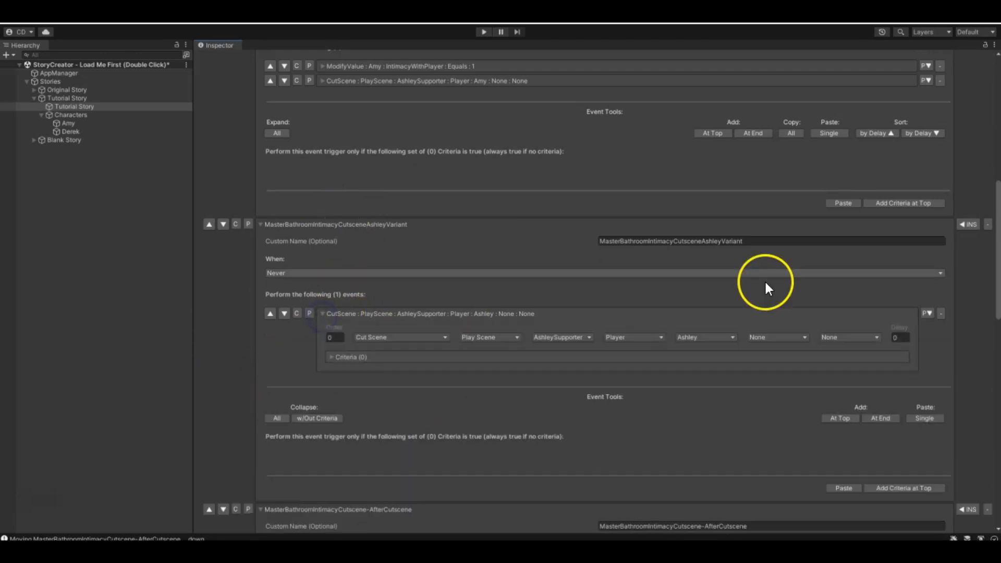
pyautogui.click(590, 337)
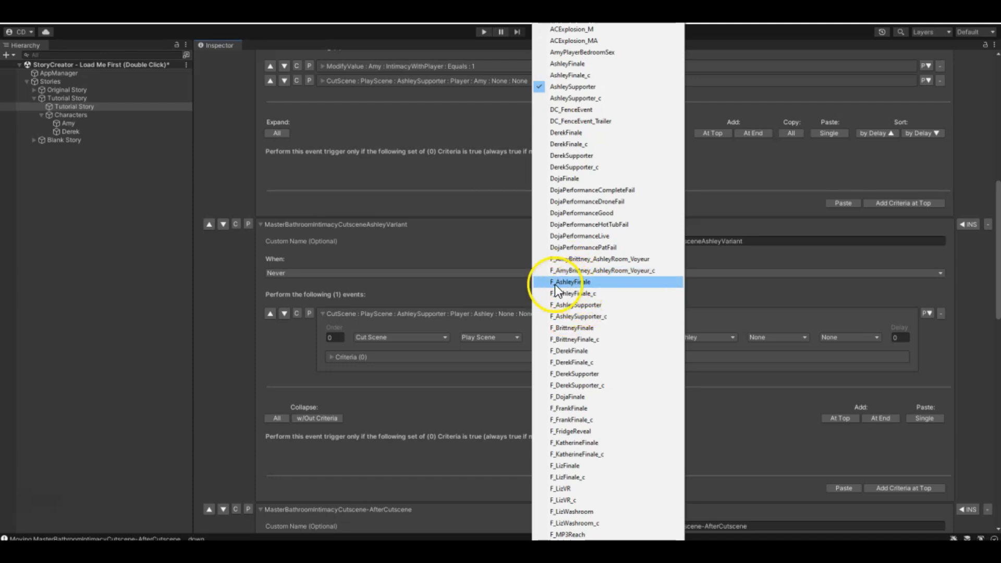
pyautogui.click(577, 283)
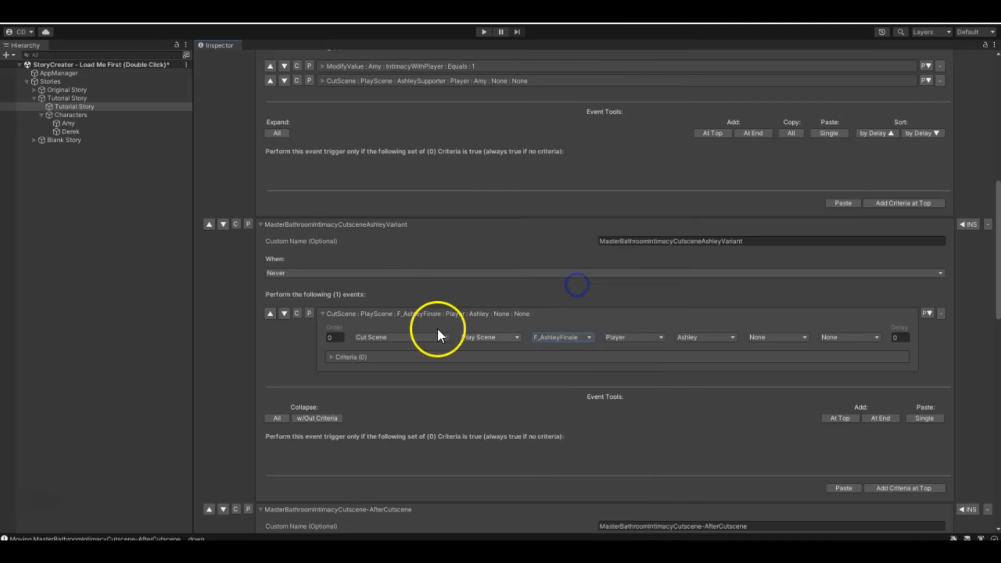
pyautogui.click(613, 337)
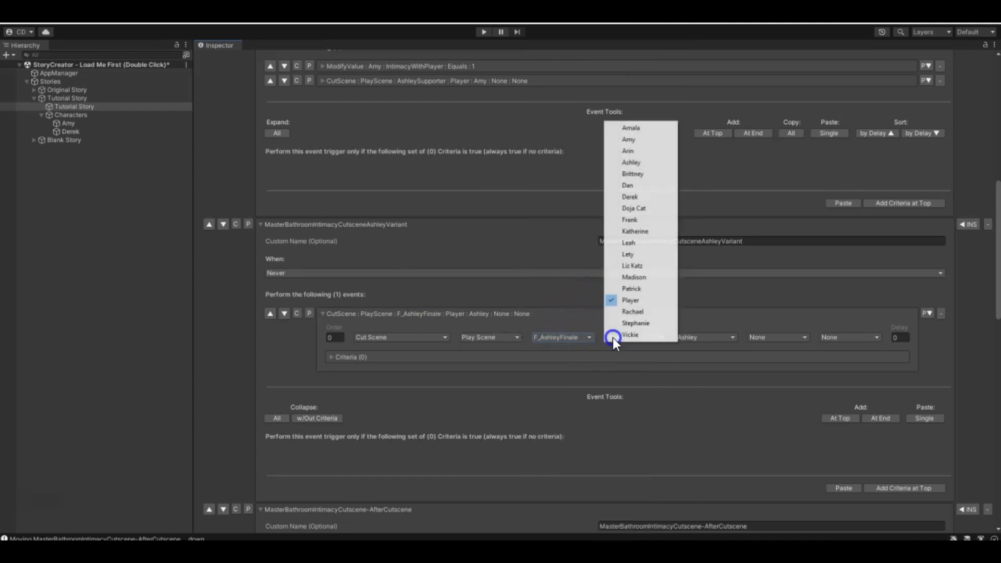
pyautogui.click(635, 301)
pyautogui.click(563, 337)
pyautogui.click(553, 329)
pyautogui.click(556, 338)
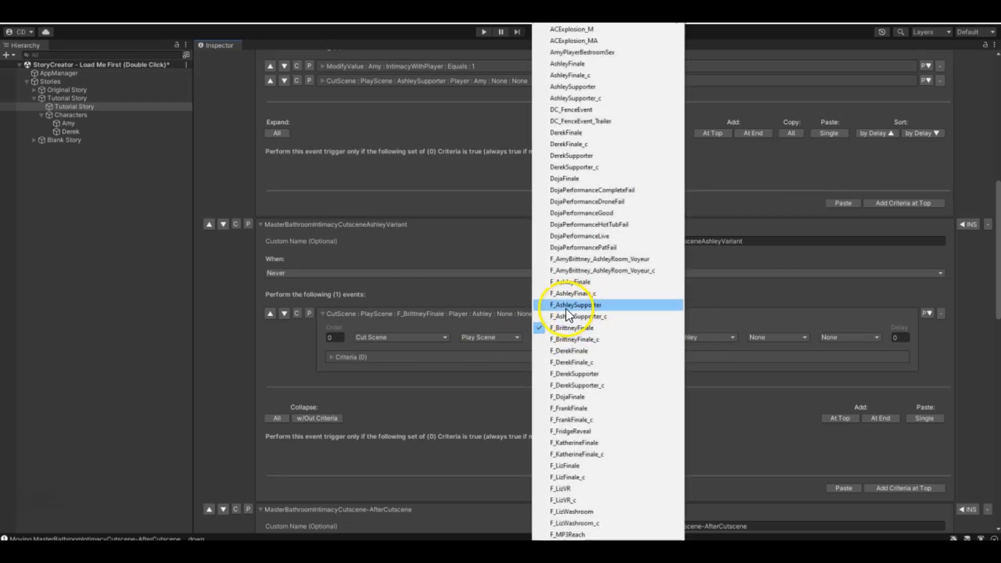
pyautogui.click(587, 285)
# - Set the Ashley variant trigger's Play Scene event to the AshleyFinale cutscene, keeping Player as the first character
pyautogui.click(564, 336)
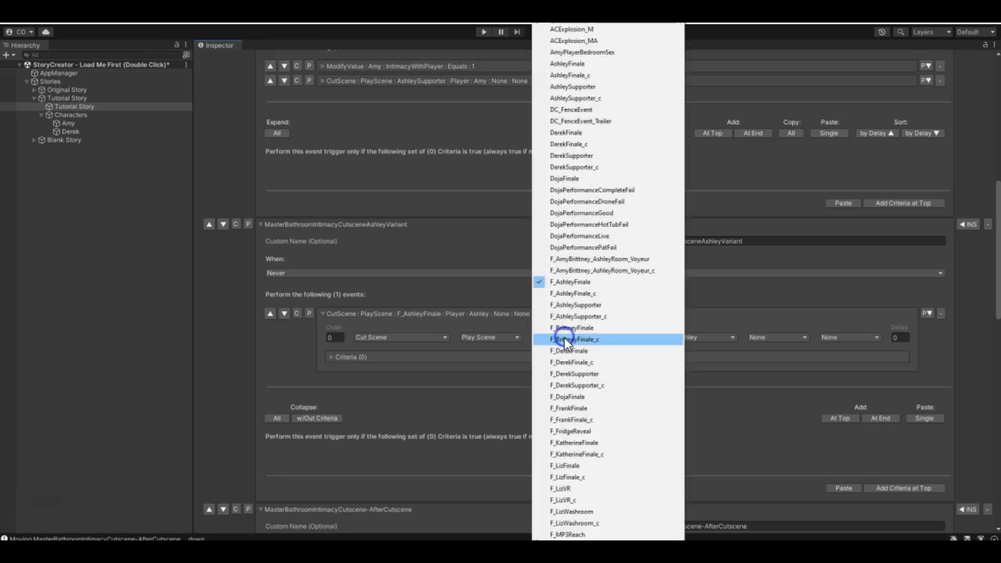
pyautogui.click(574, 64)
pyautogui.click(642, 339)
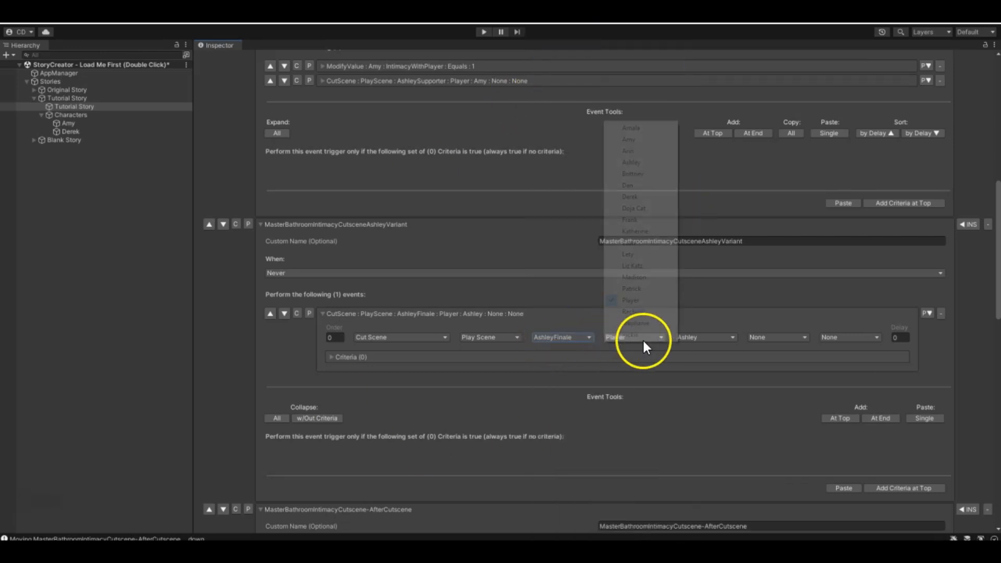
pyautogui.click(624, 359)
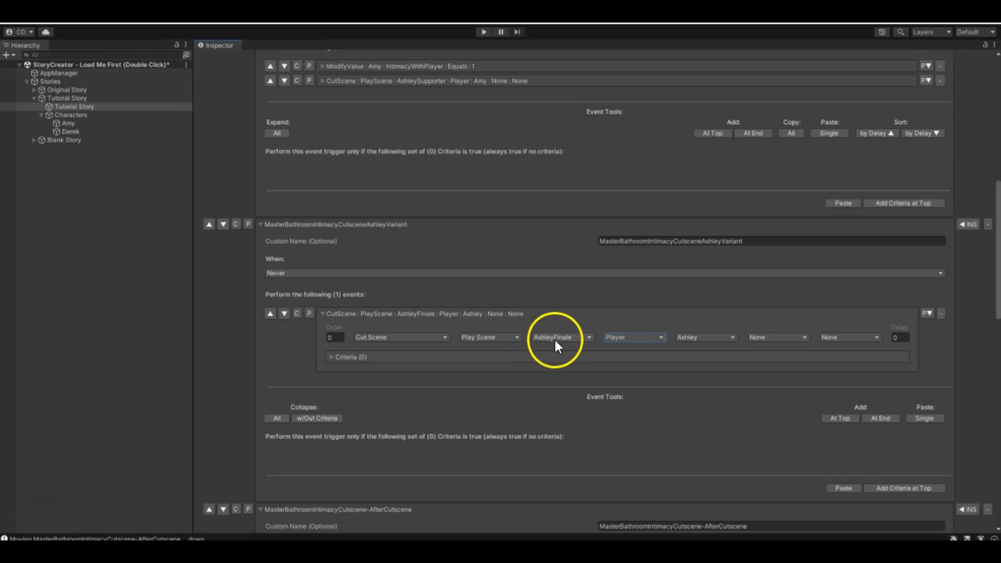
pyautogui.click(321, 314)
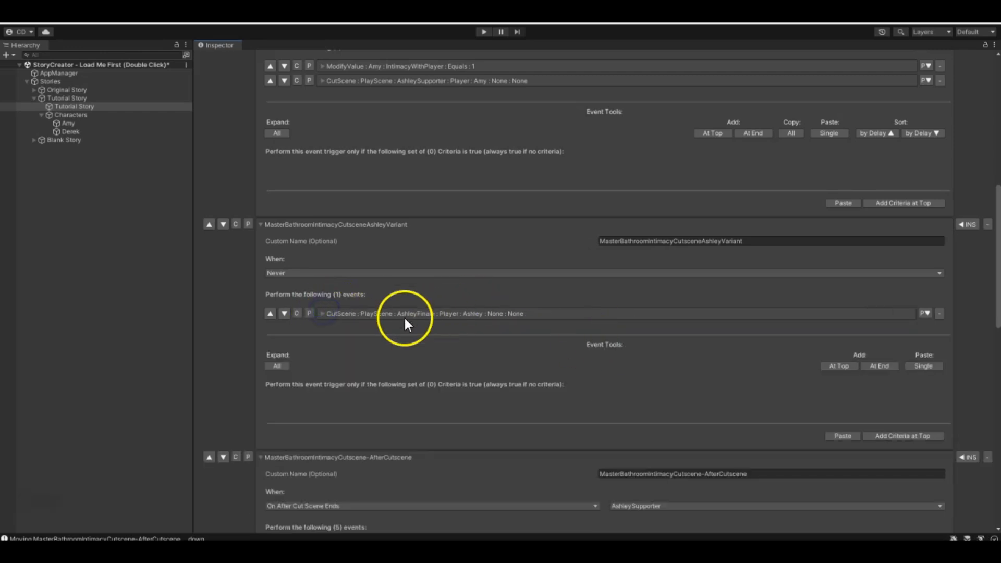
# - Duplicate the AshleyFinale Play Scene event within its trigger and set the copy's cutscene to F_AshleyFinale
pyautogui.click(322, 314)
pyautogui.scroll(-2, 822, 331)
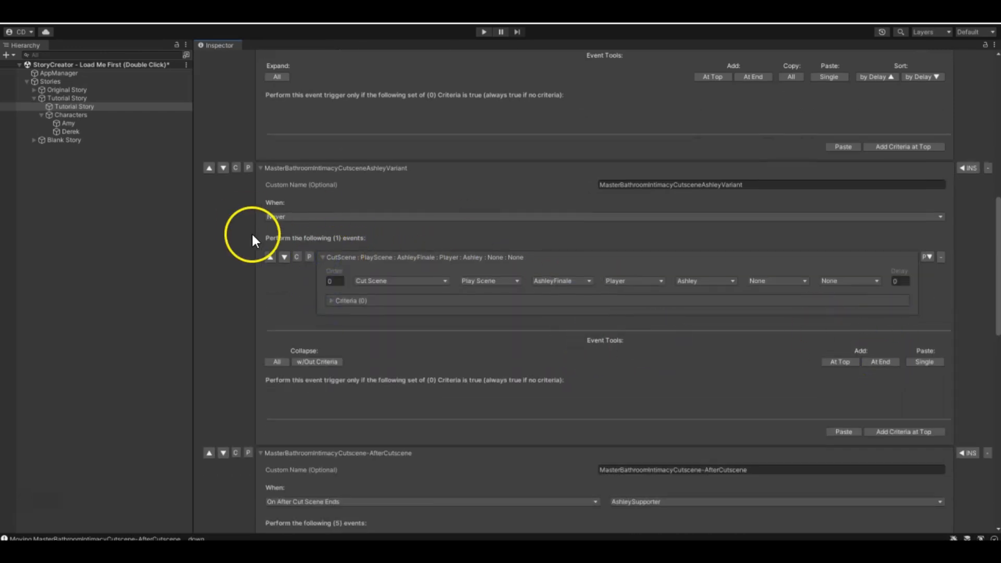
pyautogui.click(296, 257)
pyautogui.click(309, 257)
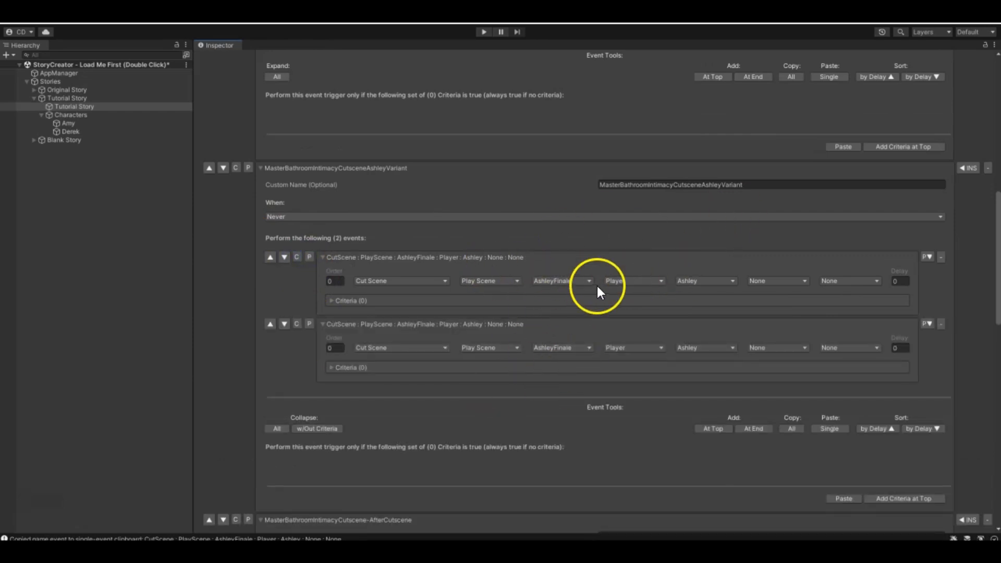
pyautogui.click(552, 347)
pyautogui.click(557, 282)
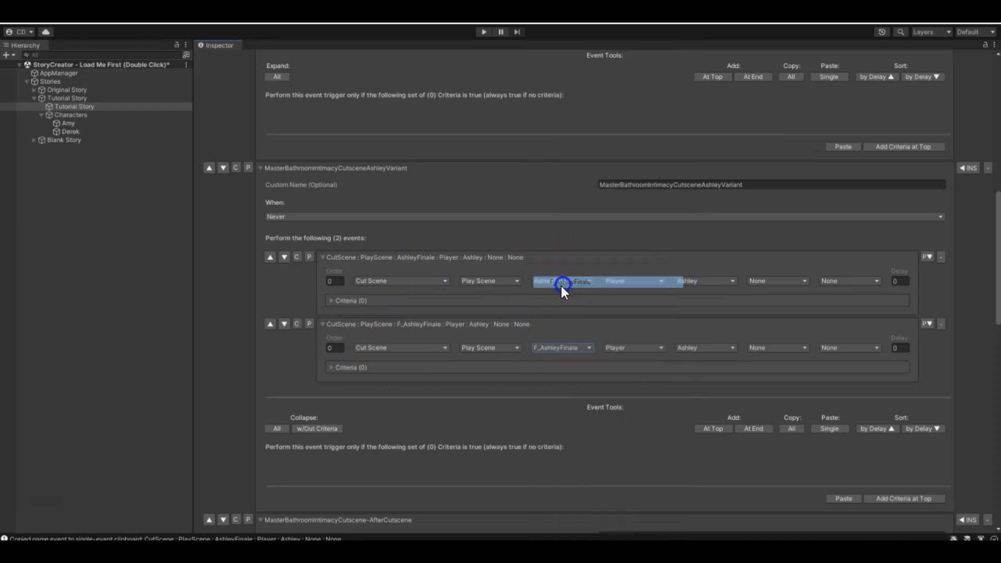
# - Add a Player Gender Male criterion to the AshleyFinale event and copy that criterion
pyautogui.click(347, 304)
pyautogui.click(891, 345)
pyautogui.click(870, 332)
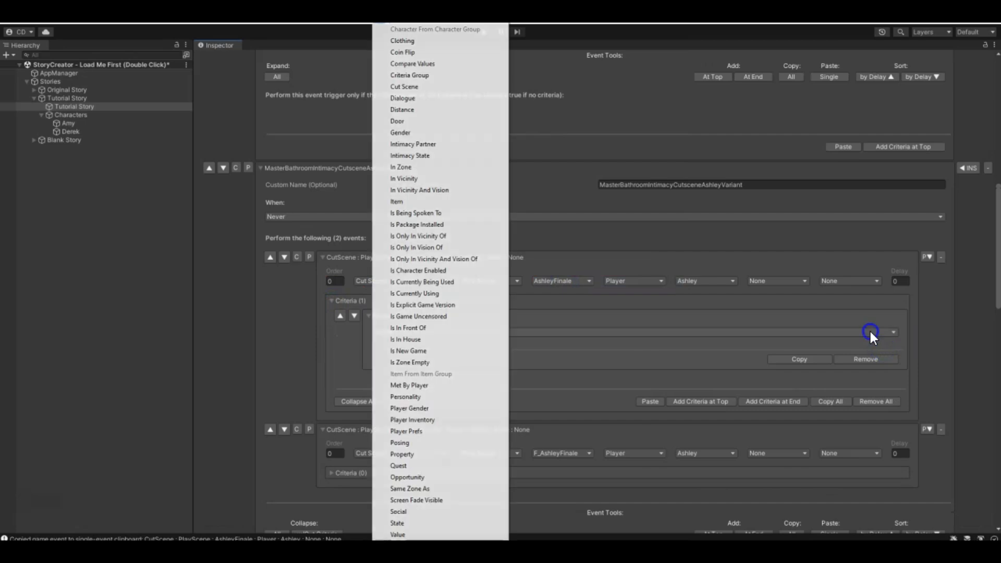
pyautogui.click(411, 408)
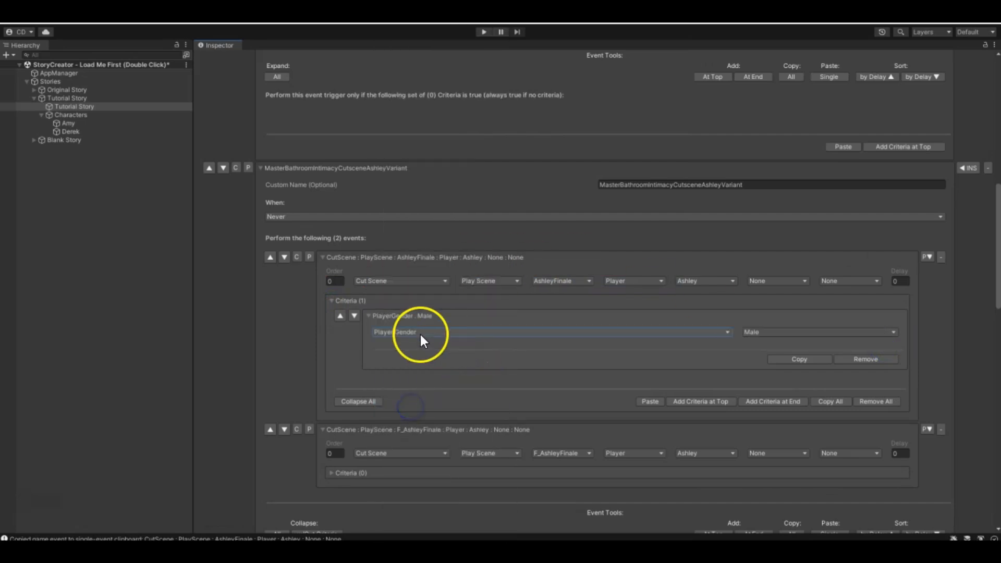
pyautogui.click(790, 359)
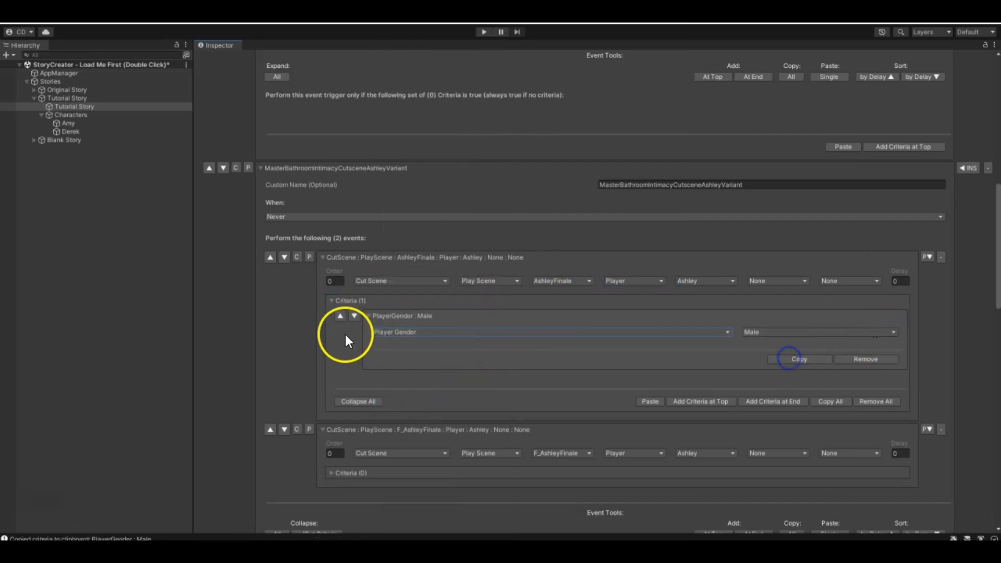
pyautogui.click(369, 317)
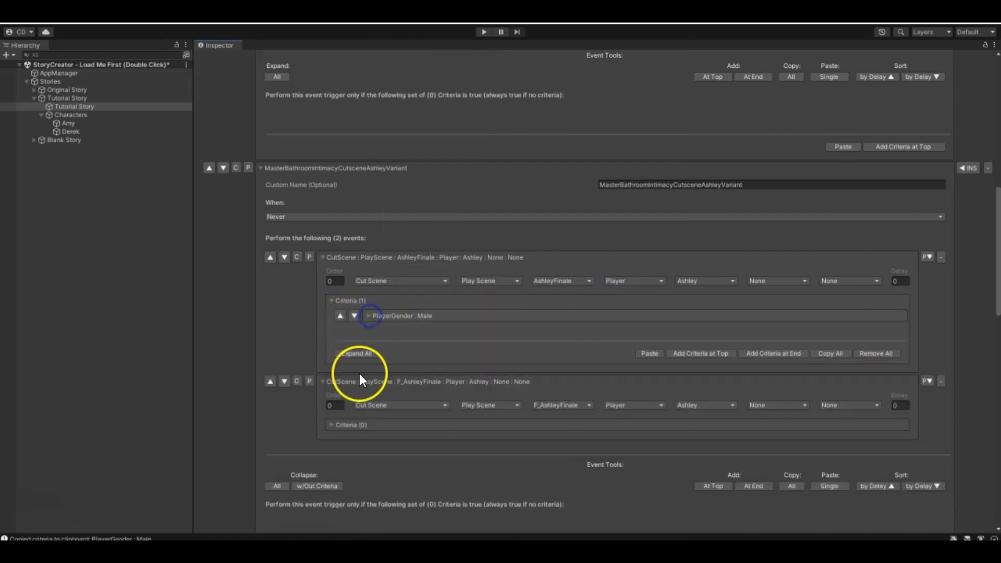
# - Paste the Player Gender criterion into the F_AshleyFinale event and change it to Female
pyautogui.click(332, 423)
pyautogui.scroll(-2, 368, 386)
pyautogui.click(801, 417)
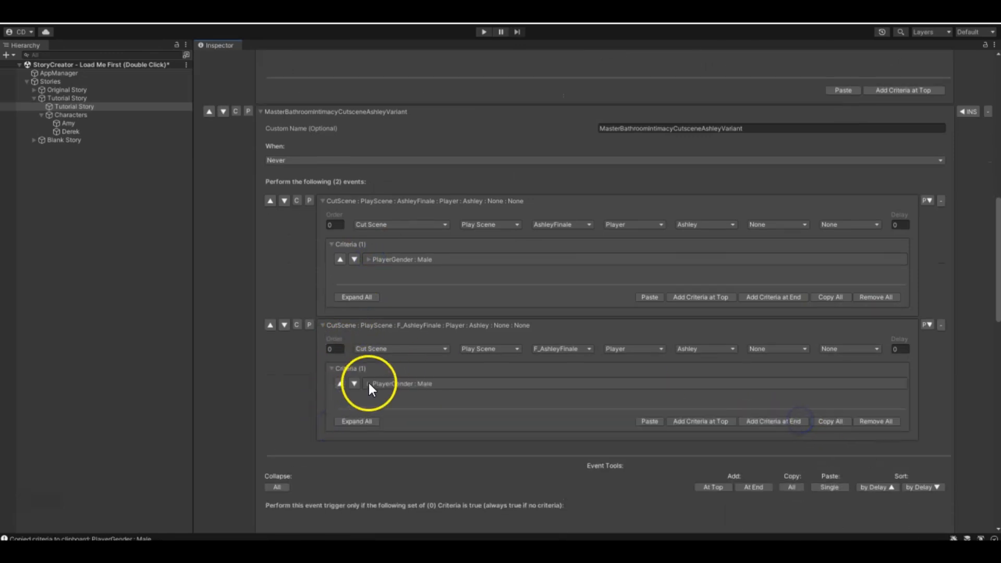
pyautogui.click(368, 384)
pyautogui.click(818, 401)
pyautogui.click(785, 425)
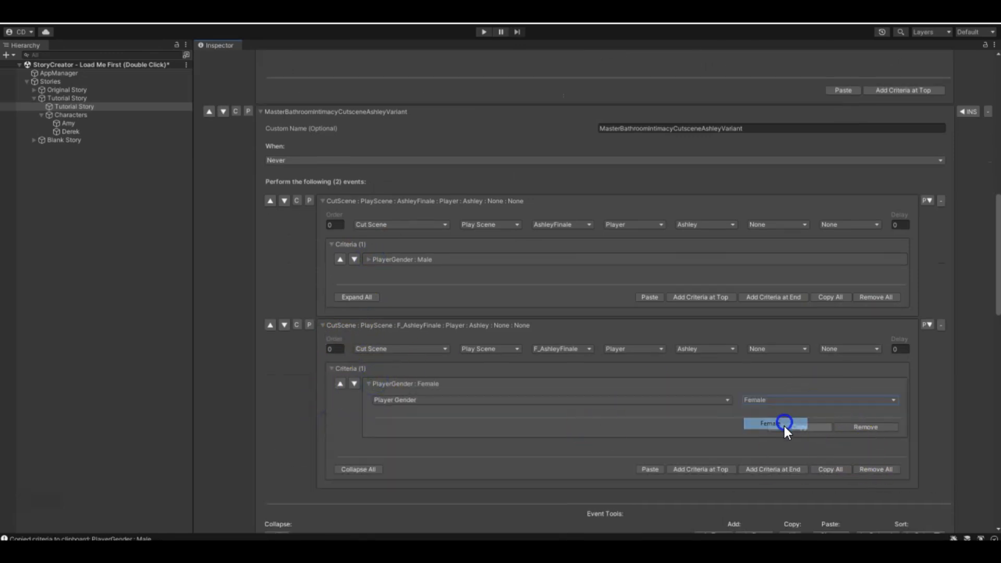
pyautogui.click(369, 383)
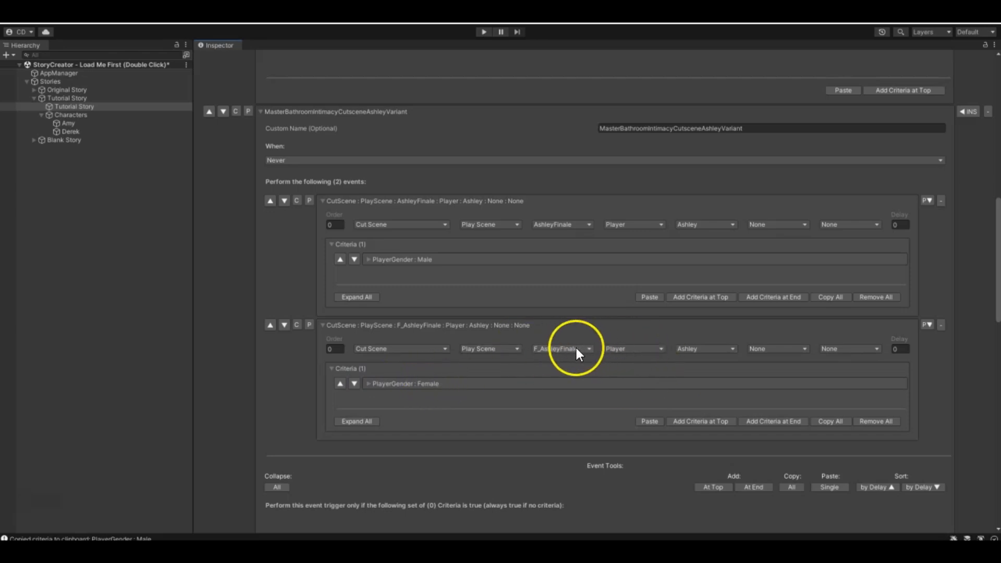
# - Examine the intimacy cutscene triggers, their AfterCutscene triggers and the cutscenes available for the On After Cut Scene Ends condition
pyautogui.scroll(-10, 578, 349)
pyautogui.scroll(-2, 576, 349)
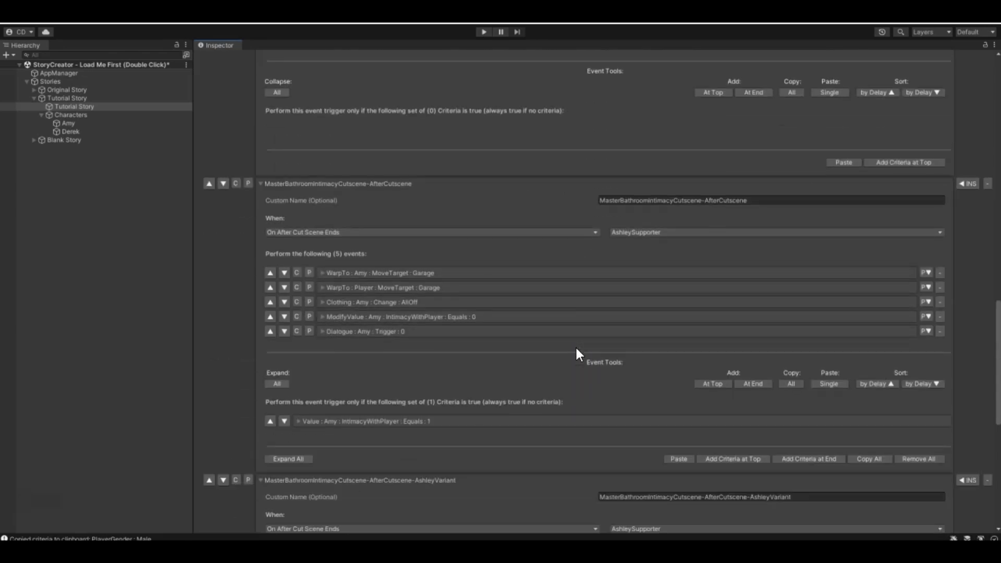
pyautogui.scroll(7, 572, 349)
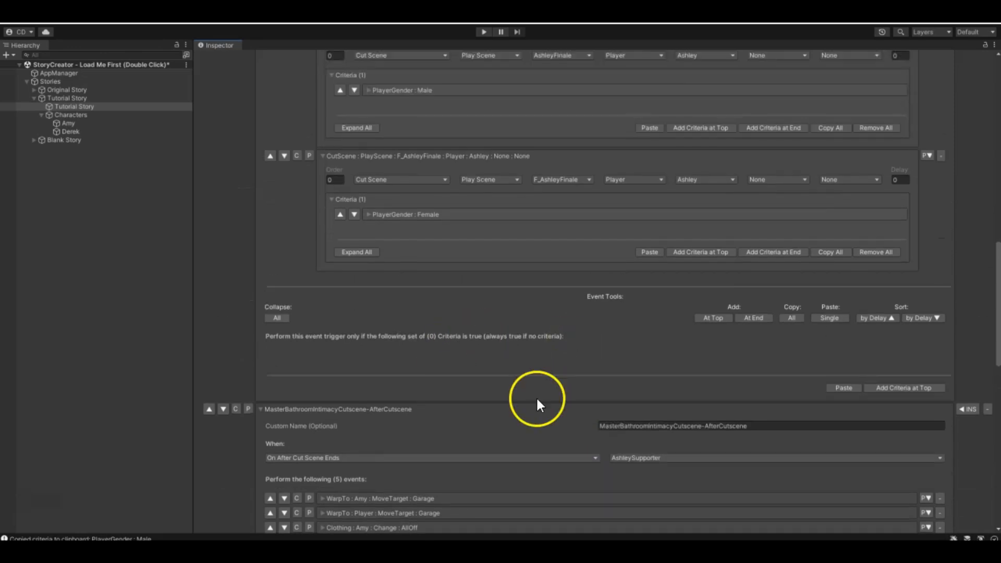
pyautogui.scroll(-4, 553, 388)
pyautogui.click(672, 312)
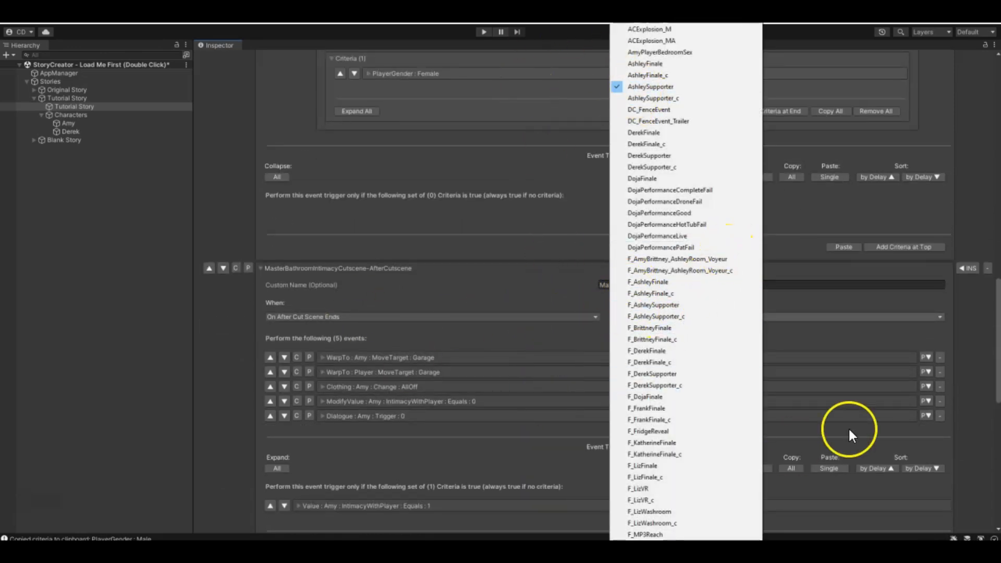
pyautogui.click(866, 334)
pyautogui.scroll(10, 828, 365)
pyautogui.scroll(4, 542, 358)
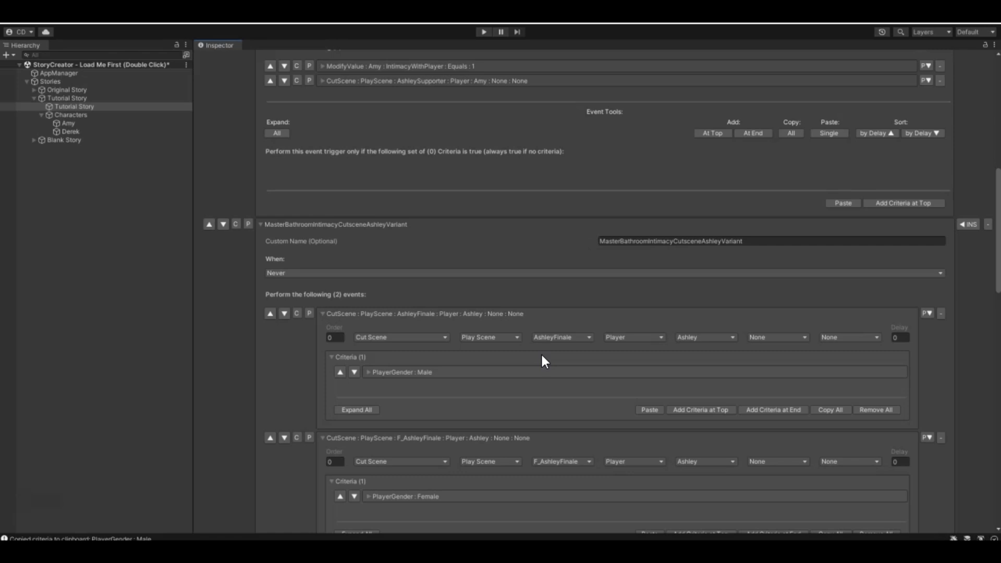
pyautogui.scroll(4, 548, 261)
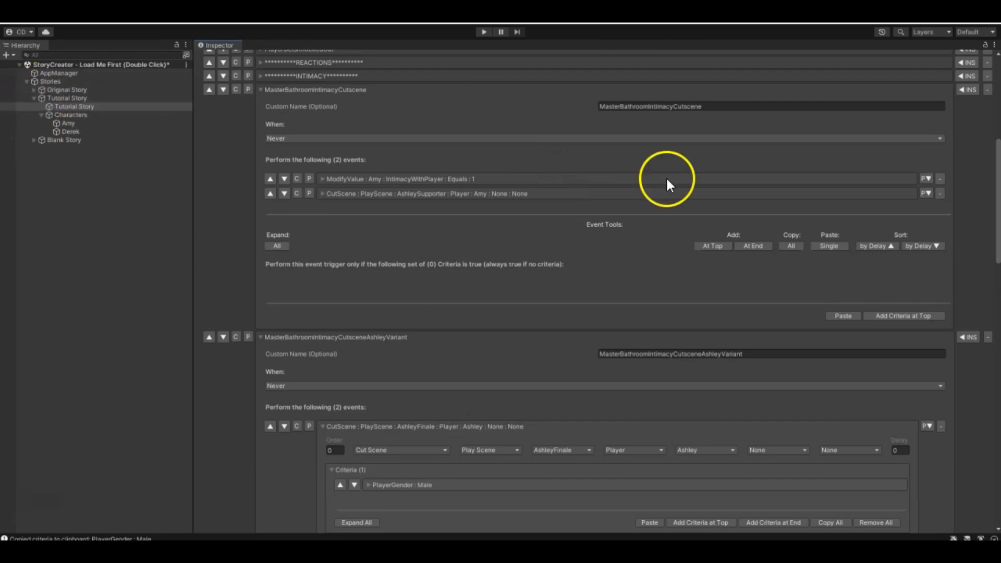
pyautogui.scroll(-7, 680, 231)
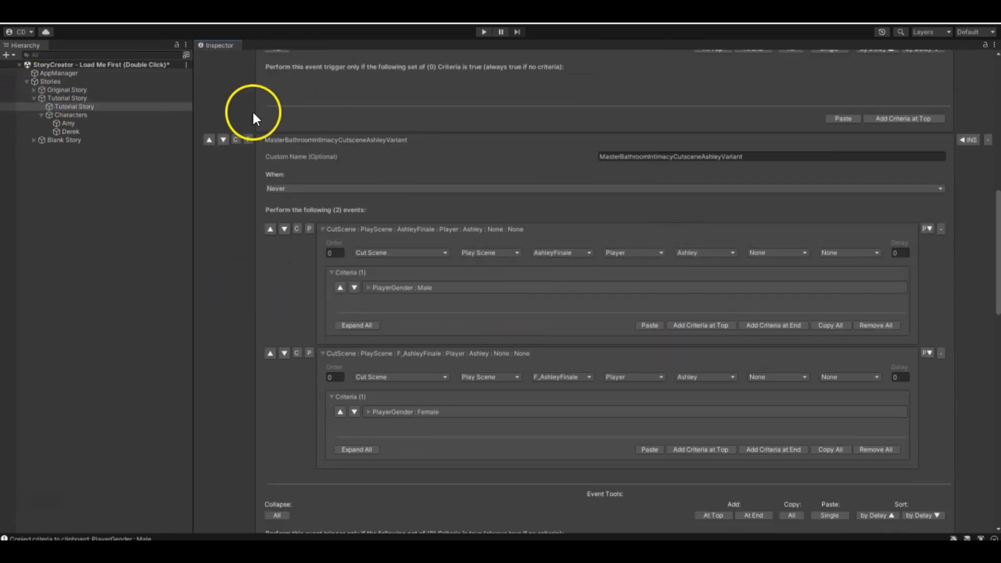
# - Add an event at the end of the Ashley variant trigger, with type Intimacy and Player as its character
pyautogui.scroll(-2, 547, 357)
pyautogui.click(752, 459)
pyautogui.click(755, 443)
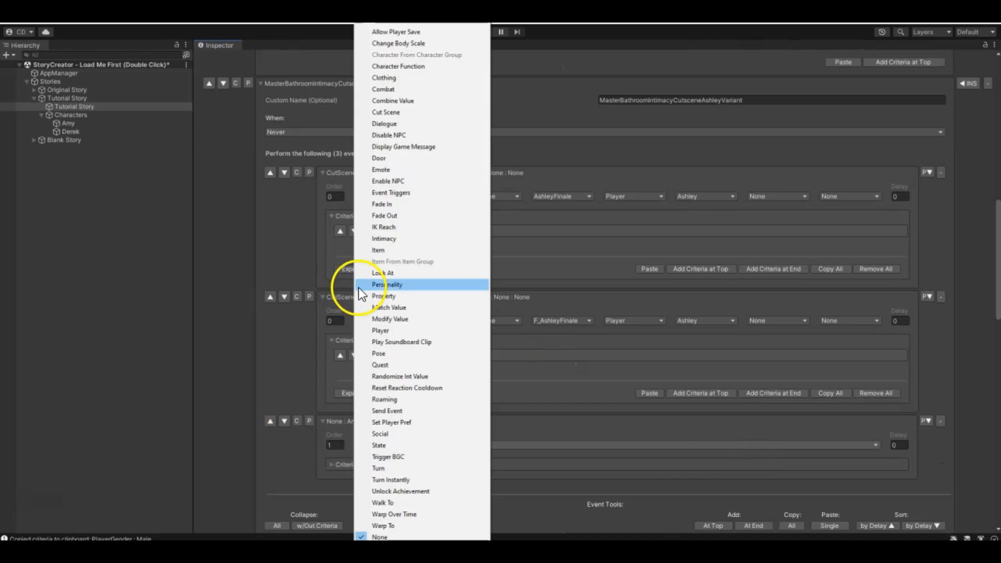
pyautogui.click(394, 240)
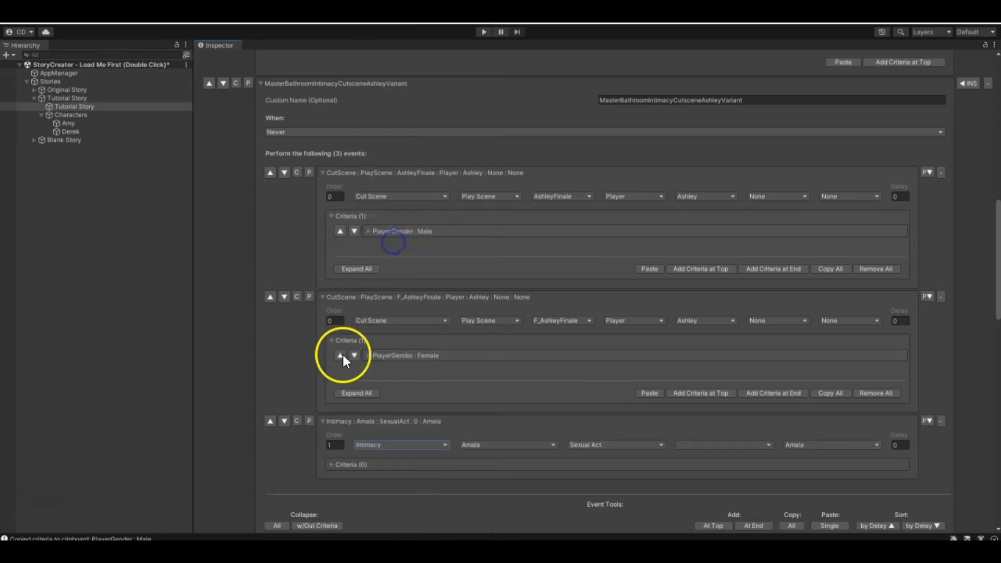
pyautogui.click(541, 445)
pyautogui.click(502, 409)
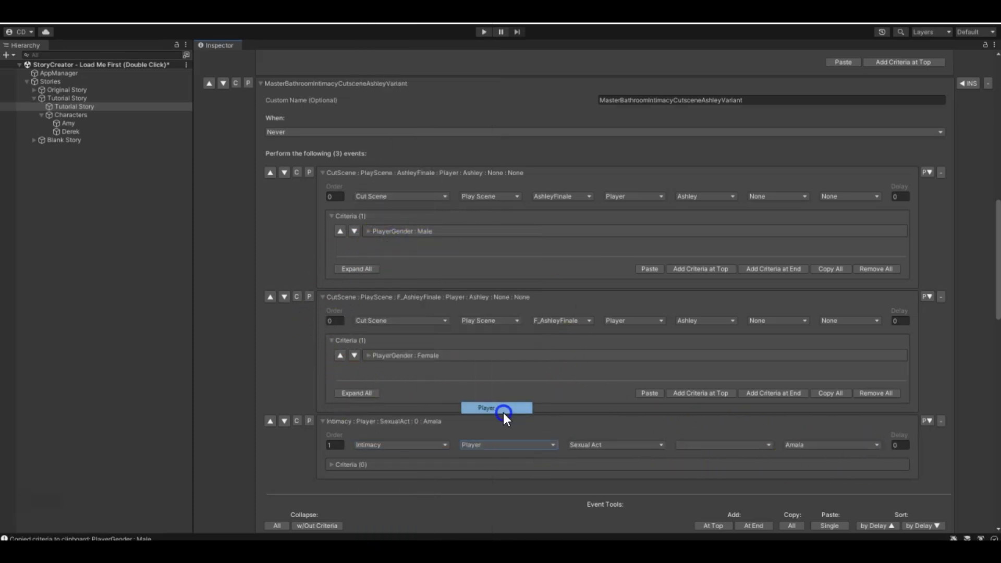
# - Set the new Intimacy event to the Sexual Act option Start Making Out with Amy as the partner
pyautogui.click(642, 447)
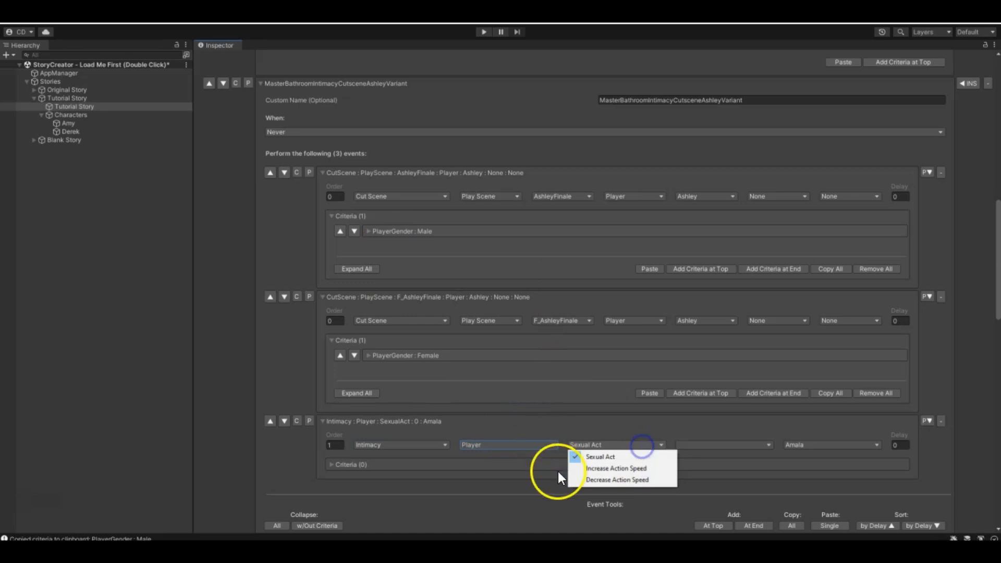
pyautogui.click(604, 455)
pyautogui.click(745, 450)
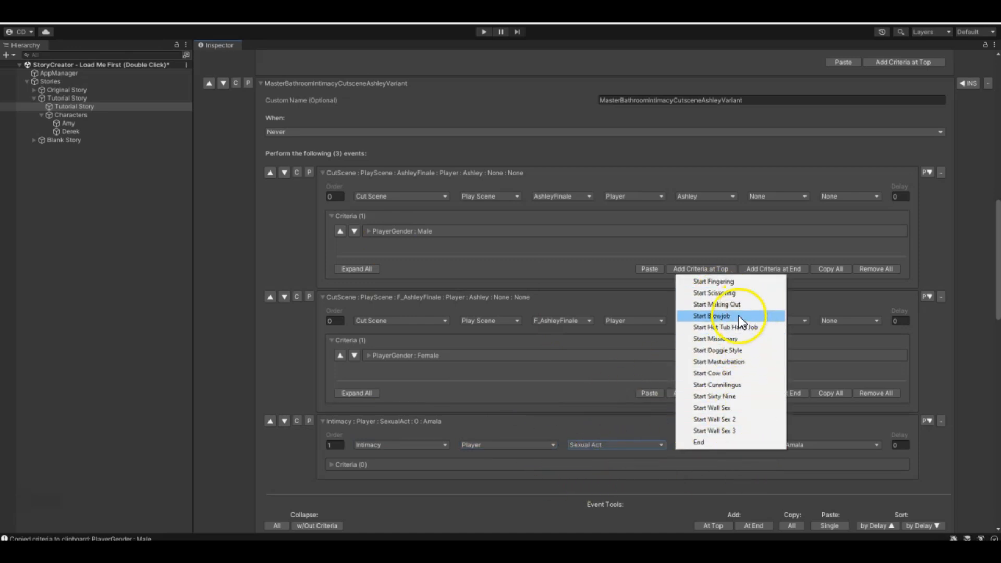
pyautogui.click(706, 304)
pyautogui.doubleClick(810, 446)
pyautogui.click(842, 447)
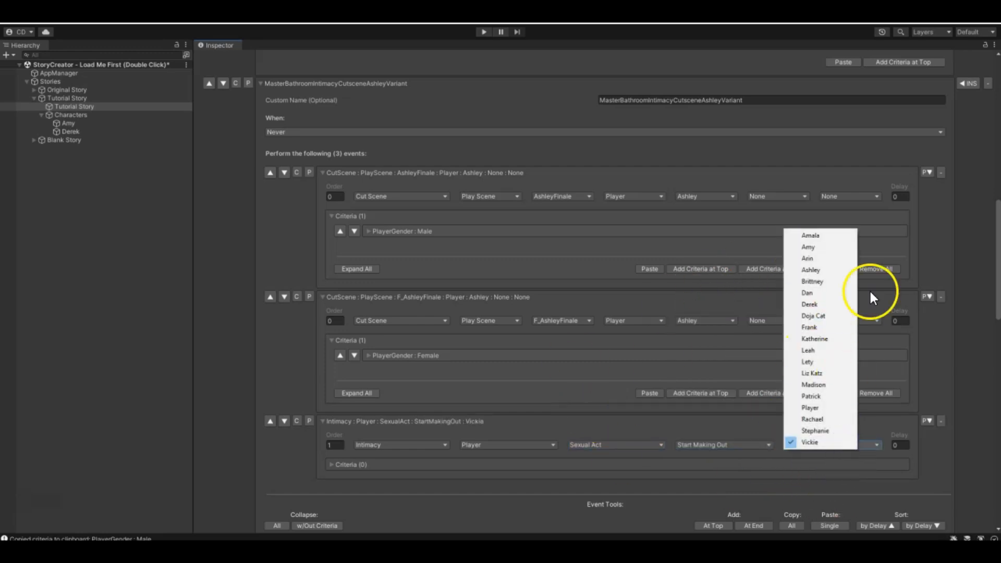
pyautogui.click(831, 248)
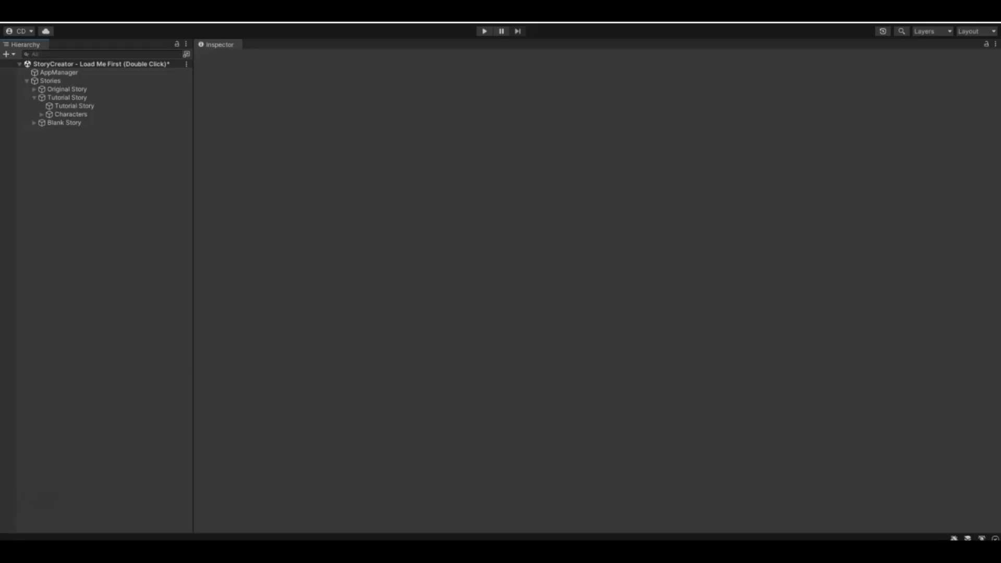
# - Start exporting the Tutorial Story collection and browse to the Documents > Eek > House Party > Mods > Stories folder
pyautogui.click(63, 97)
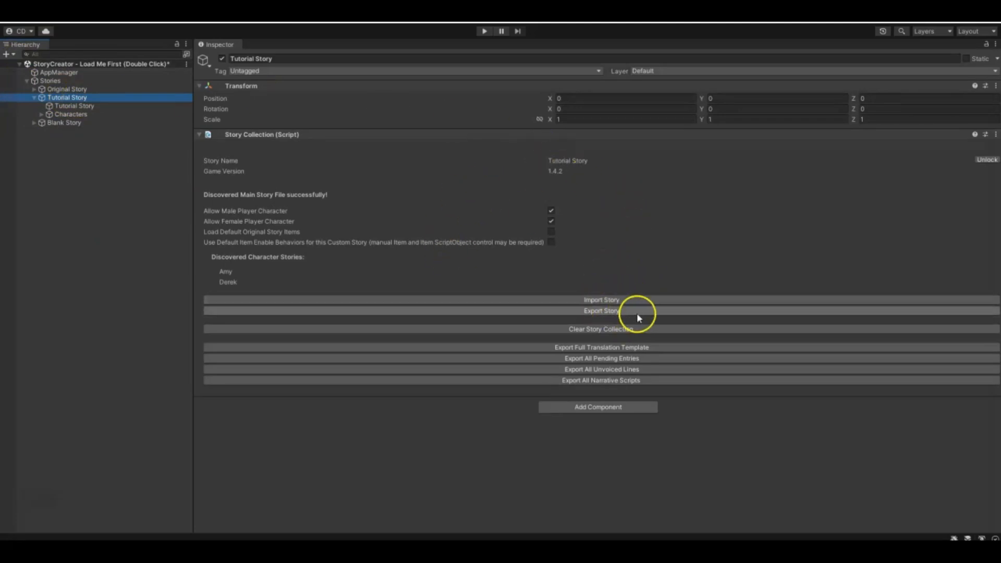
pyautogui.click(603, 313)
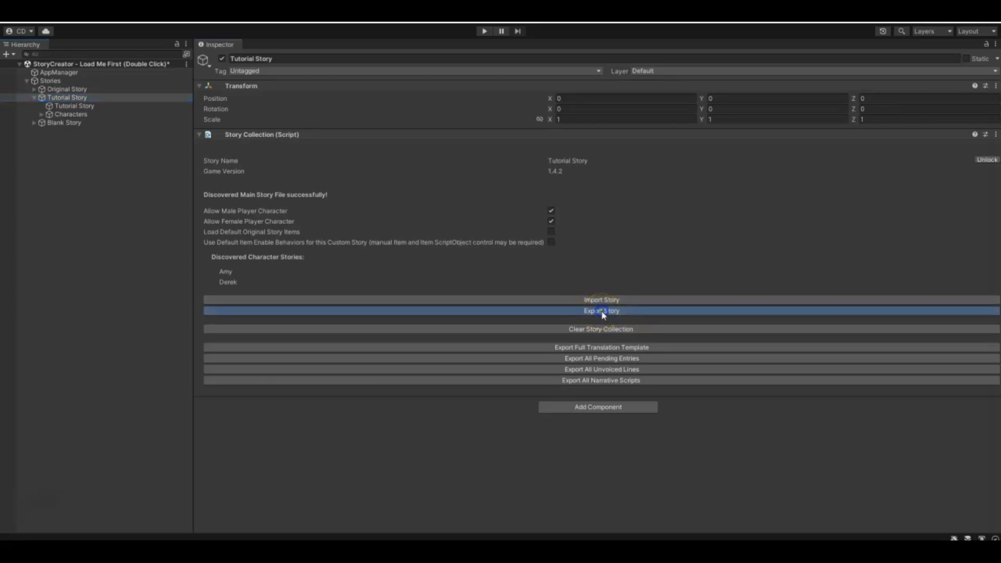
pyautogui.moveTo(540, 161); pyautogui.dragTo(553, 204)
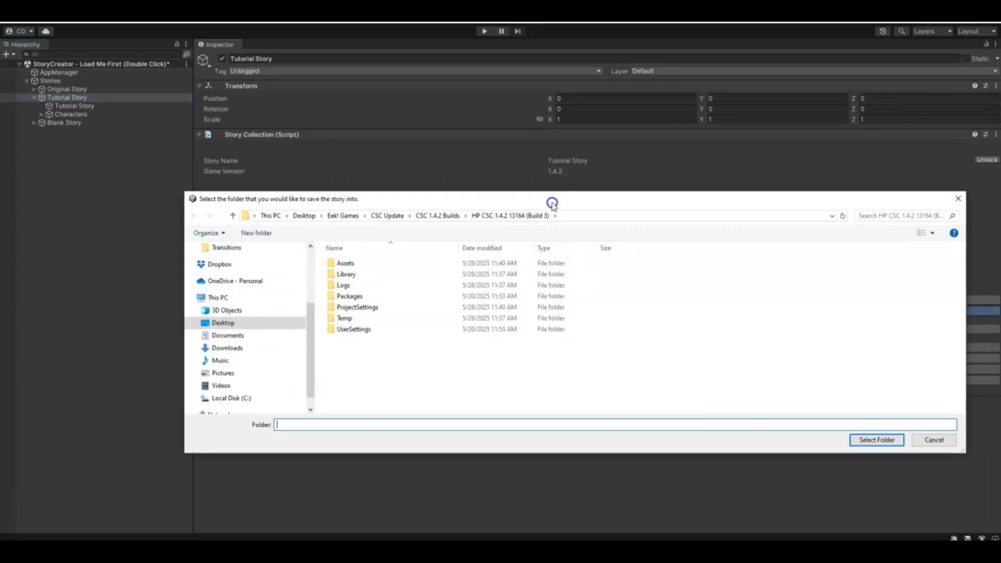
pyautogui.click(219, 336)
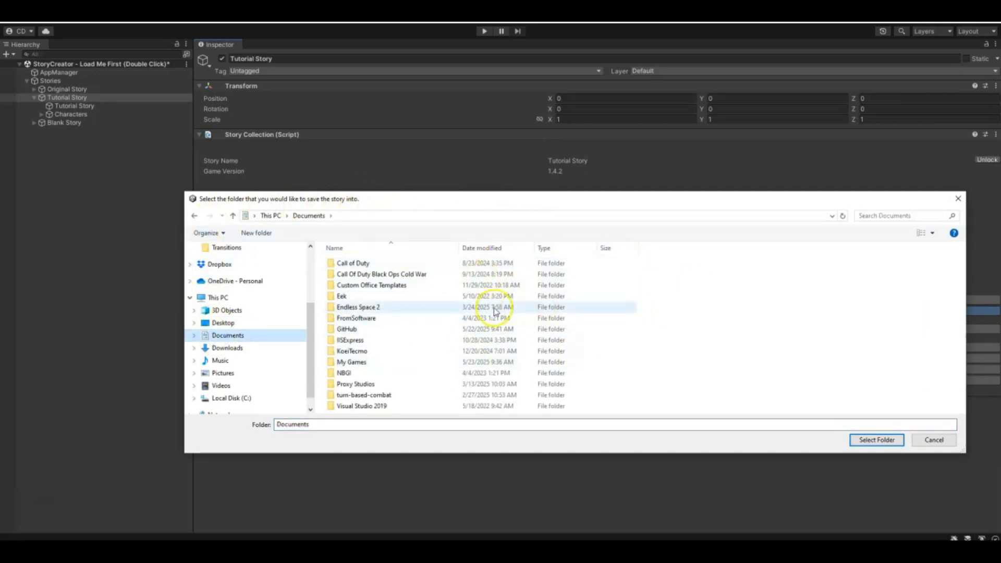
pyautogui.doubleClick(345, 297)
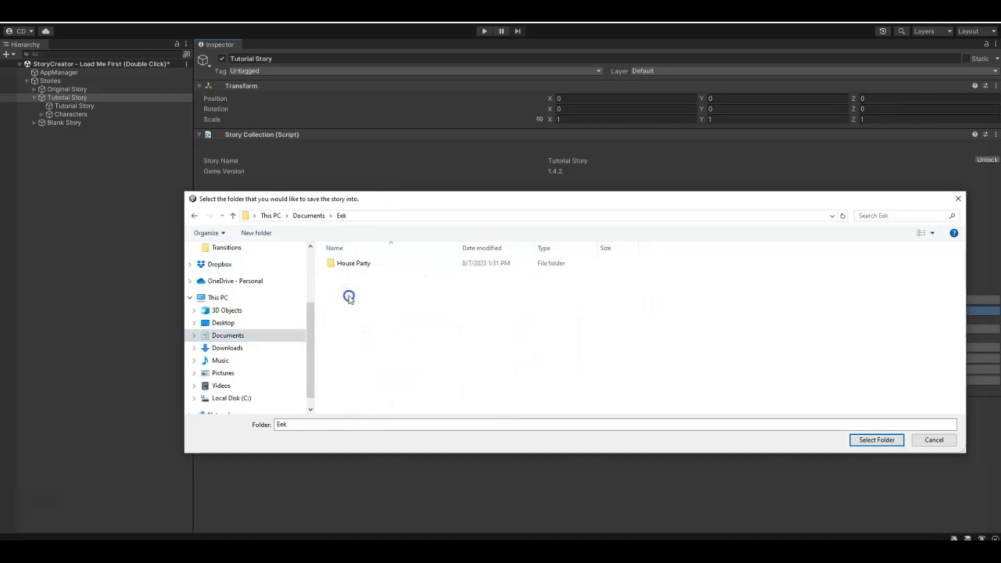
pyautogui.doubleClick(349, 264)
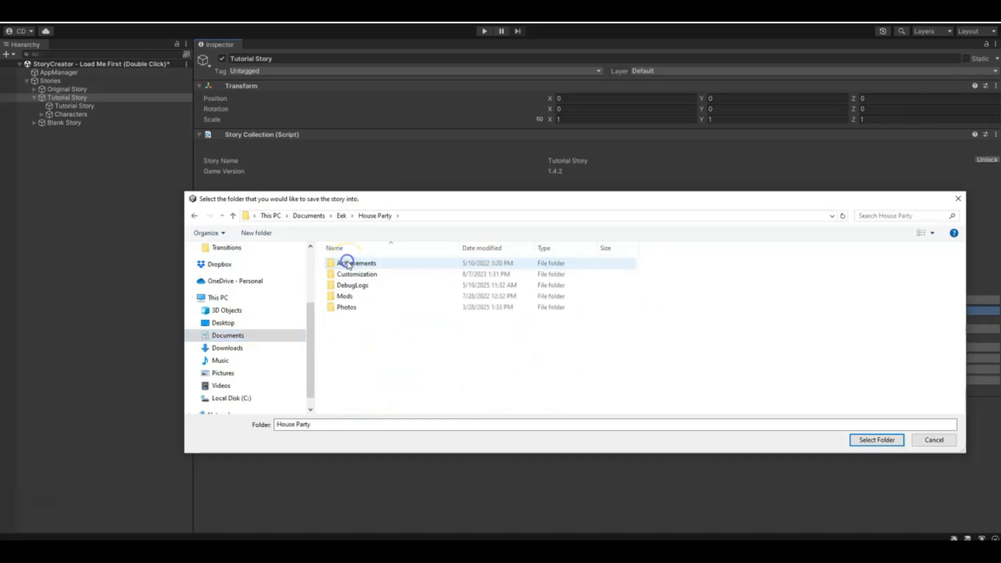
pyautogui.doubleClick(346, 297)
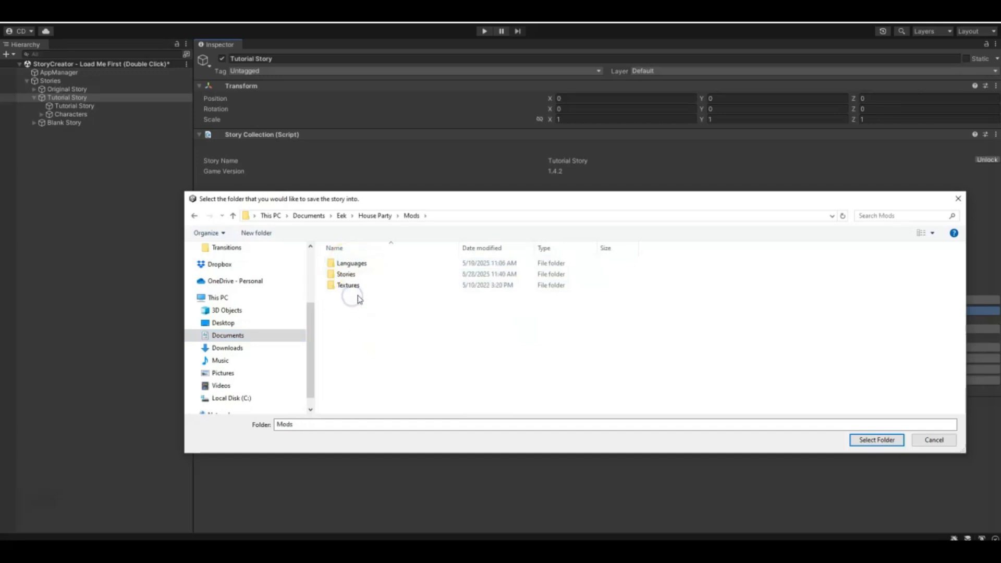
pyautogui.click(356, 274)
pyautogui.doubleClick(346, 275)
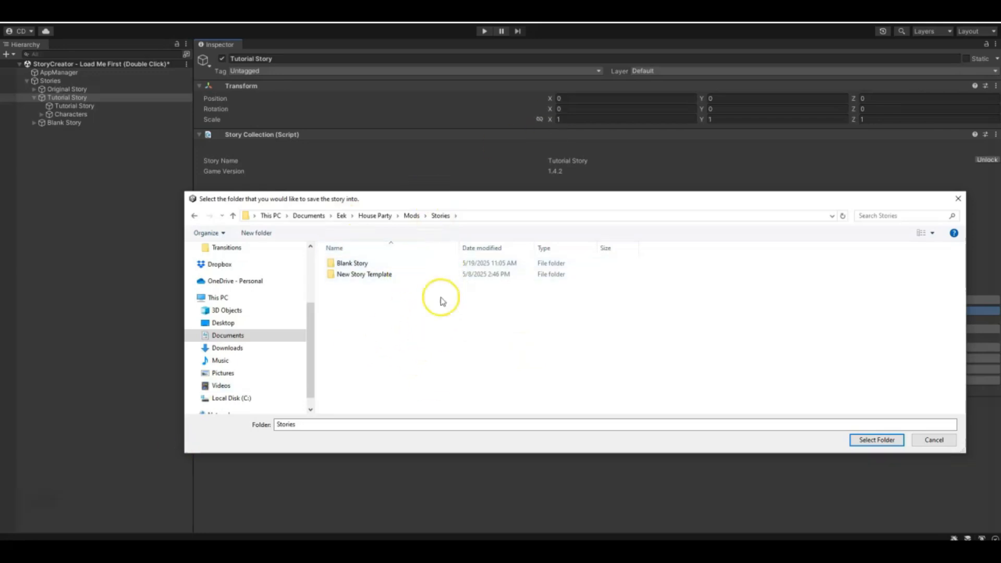
# - Create a folder named Tutorial Story inside Stories and export the story into it
pyautogui.rightClick(397, 301)
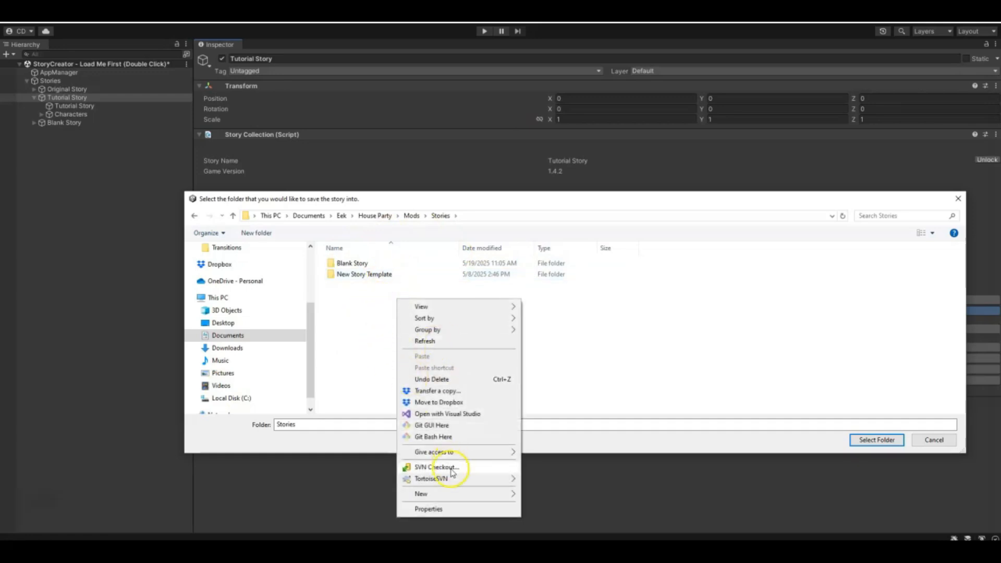
pyautogui.moveTo(433, 494)
pyautogui.click(576, 352)
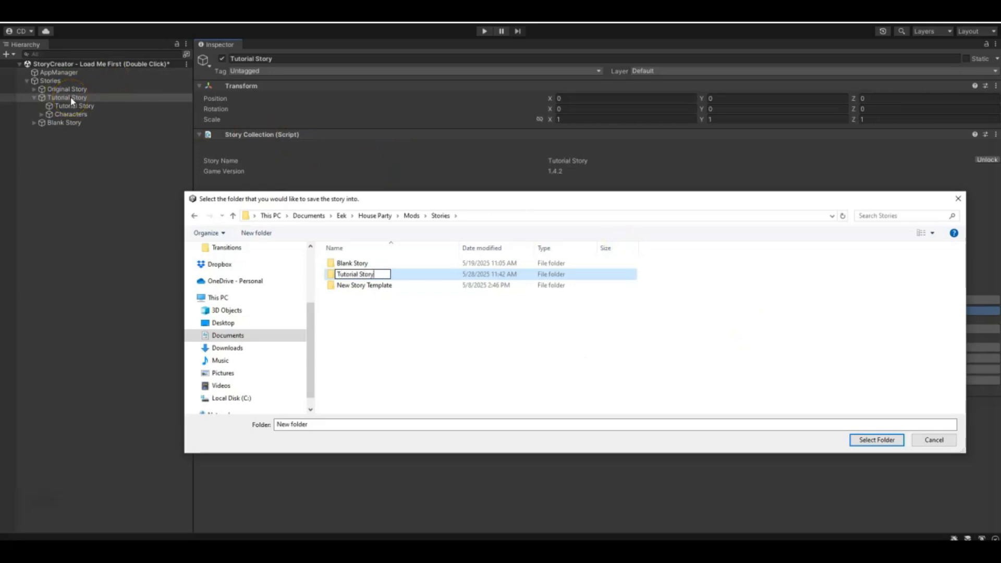
pyautogui.press('Return')
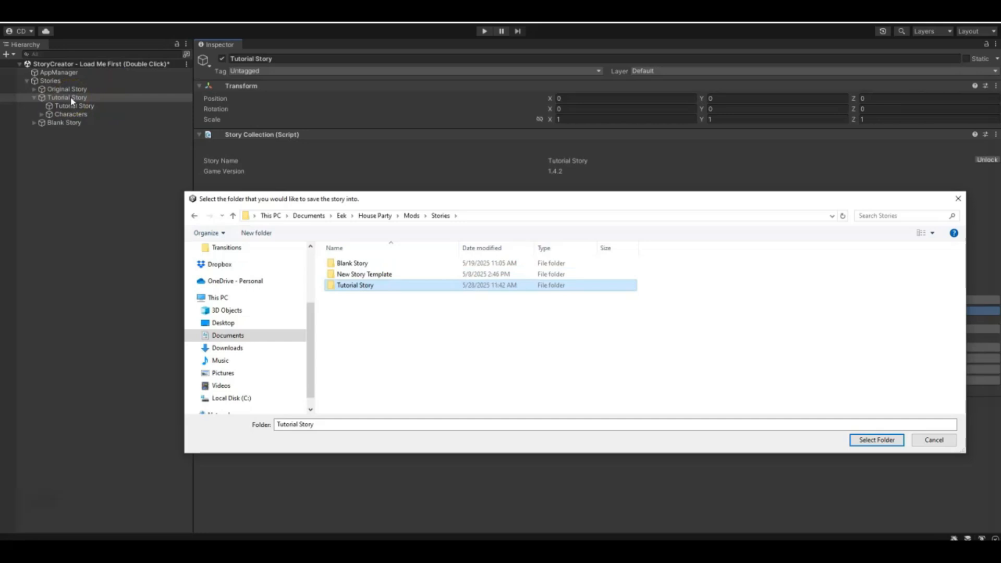
pyautogui.click(341, 291)
pyautogui.click(420, 340)
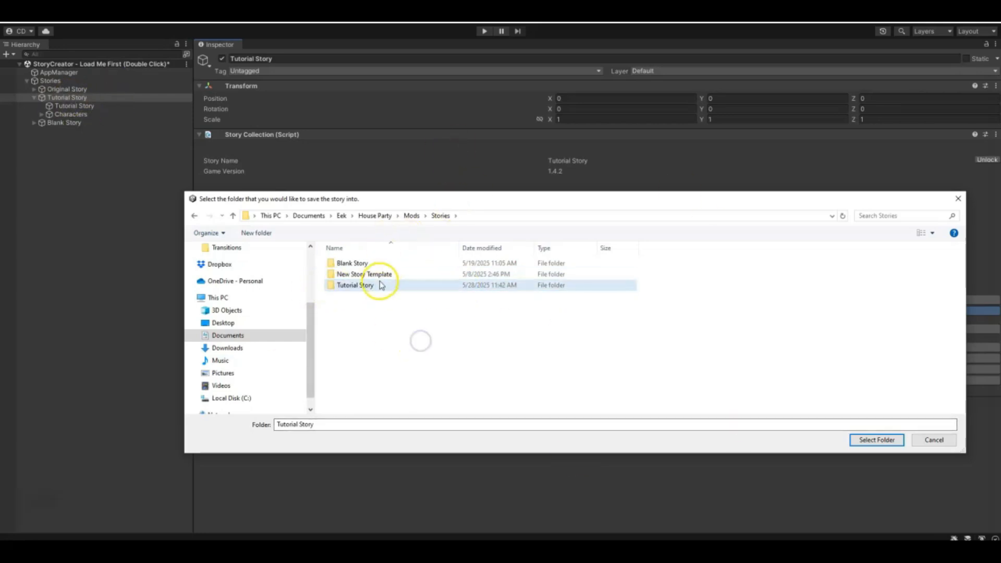
pyautogui.doubleClick(348, 287)
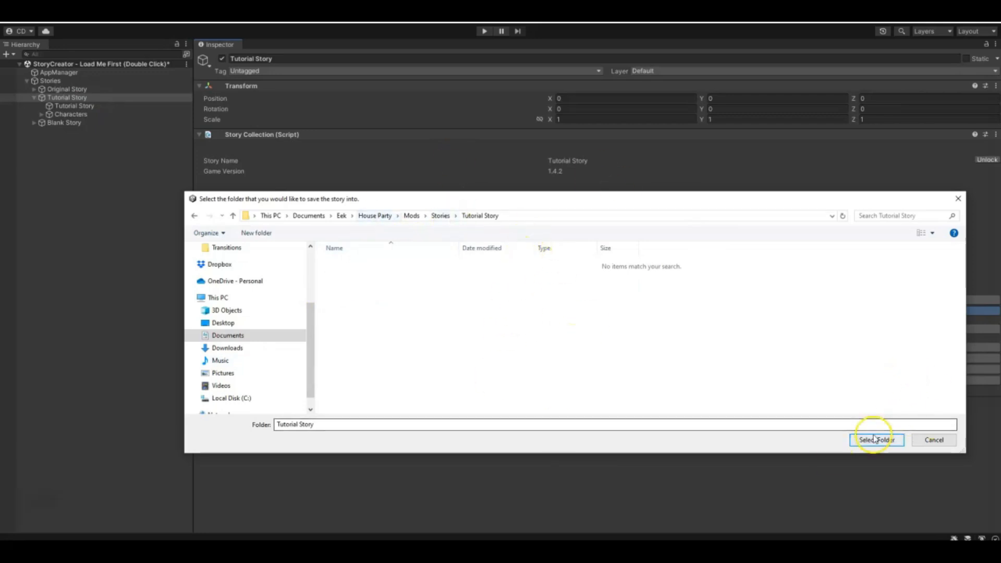
pyautogui.click(870, 442)
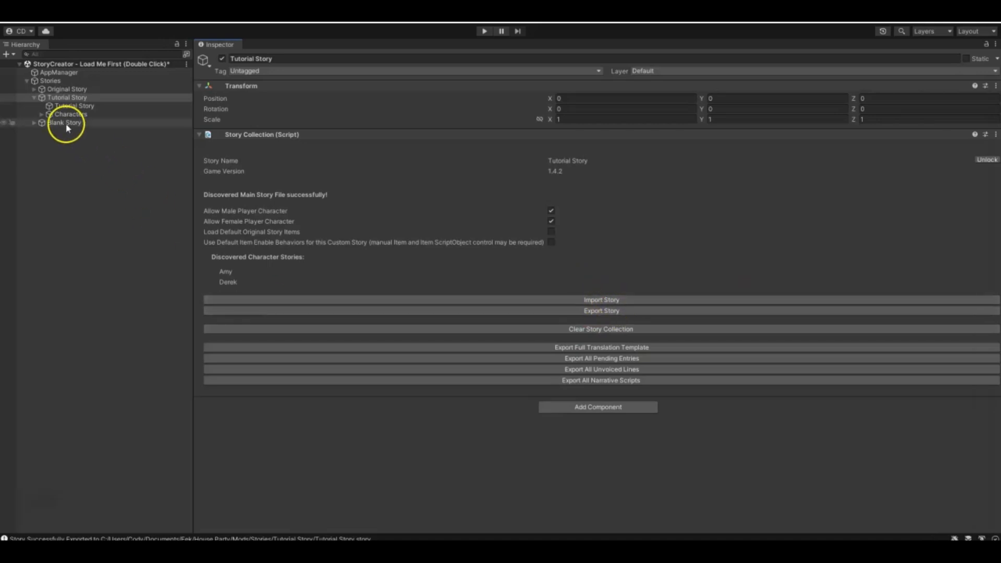
# - Import the exported Tutorial Story file back into the Tutorial Story collection and re-export the collection to the same folder
pyautogui.click(42, 114)
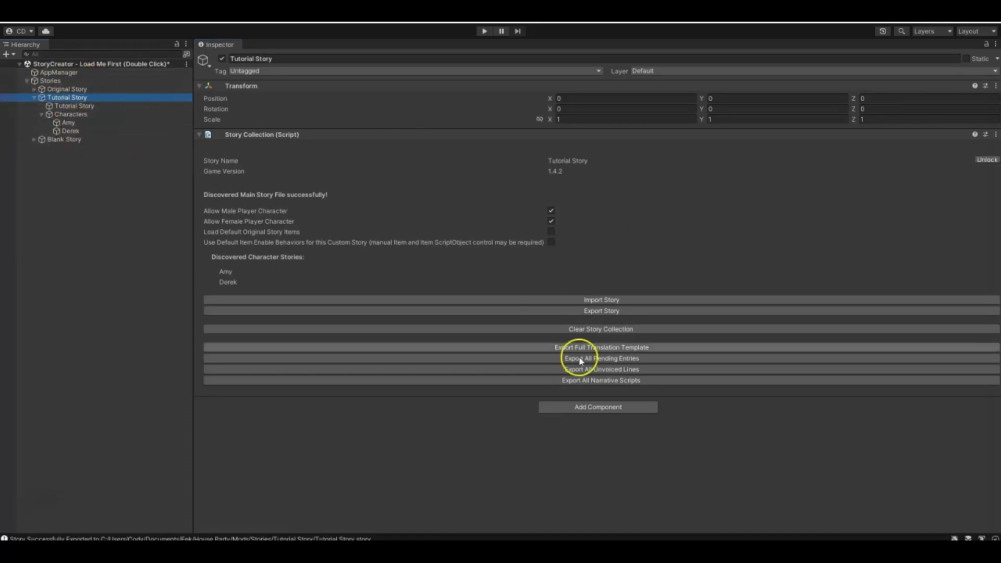
pyautogui.click(621, 300)
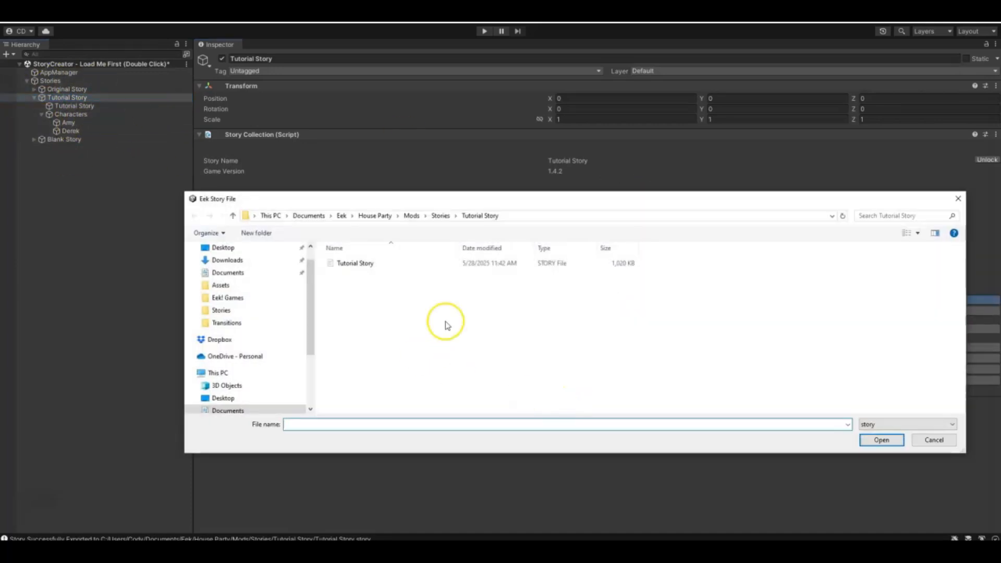
pyautogui.click(363, 264)
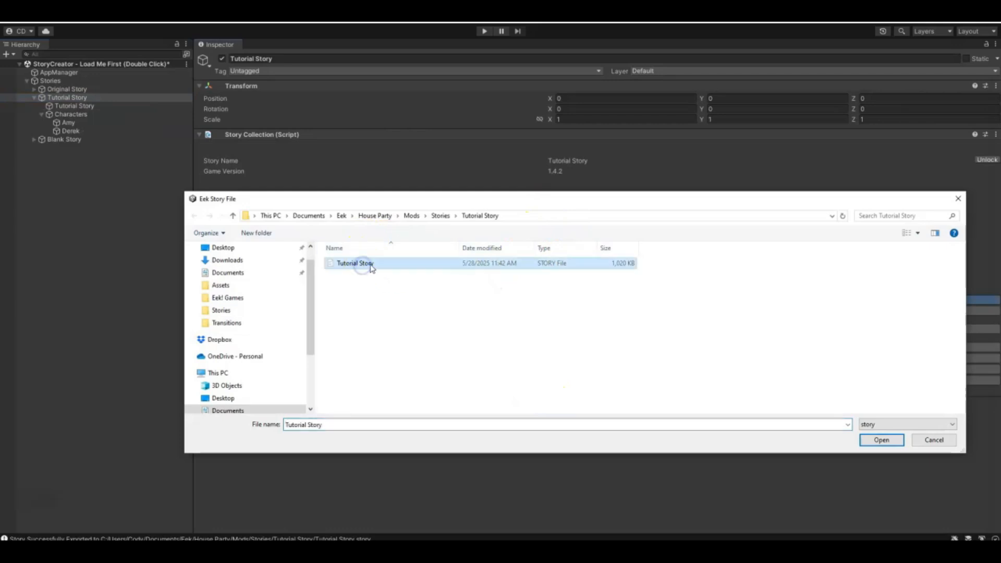
pyautogui.doubleClick(371, 264)
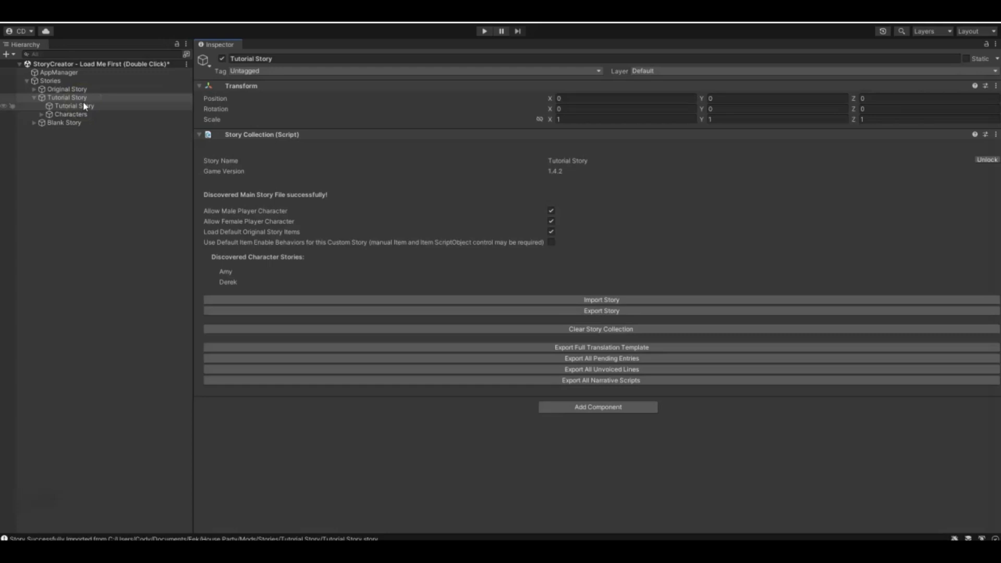
pyautogui.click(597, 312)
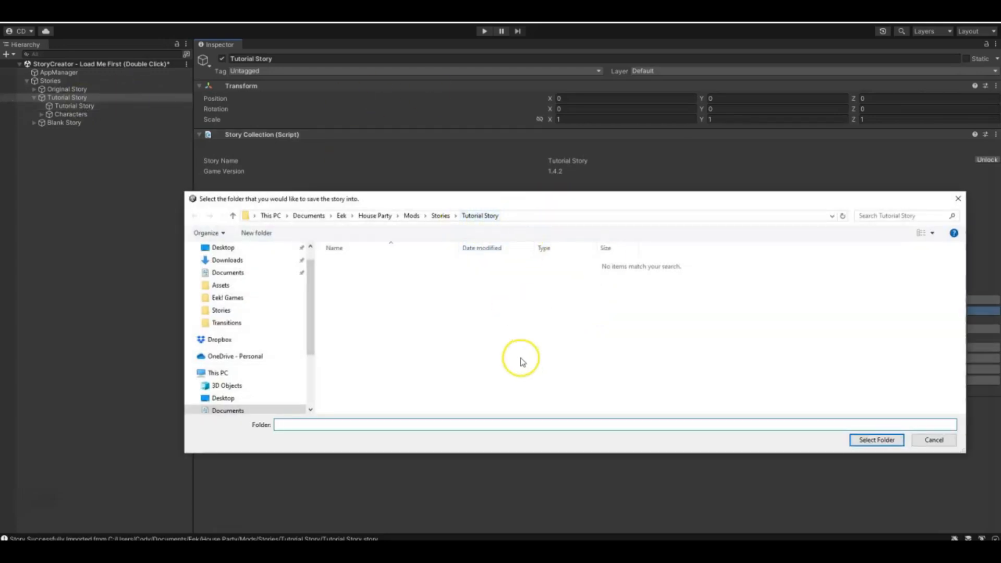
pyautogui.click(876, 439)
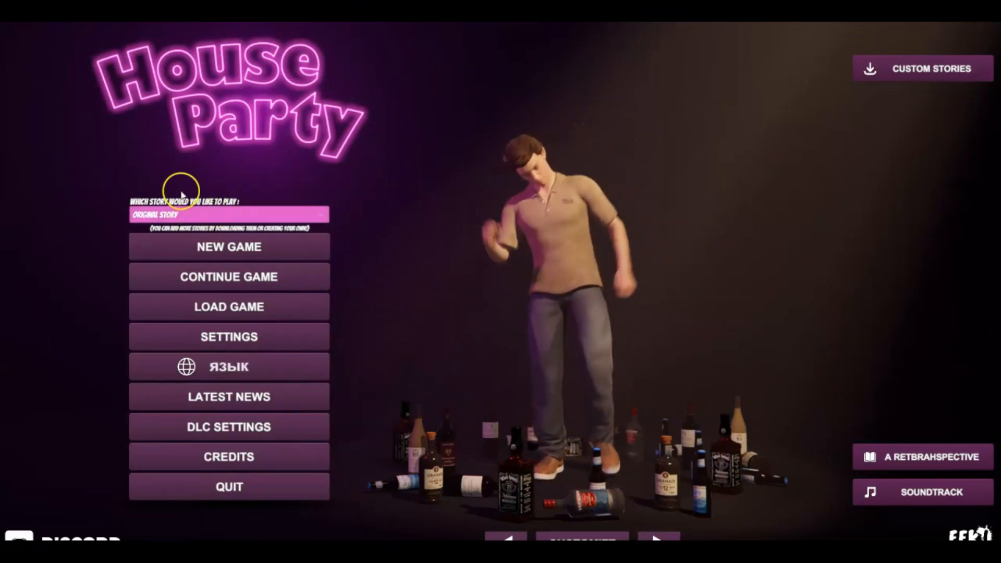
# - Switch to the House Party main menu and choose Tutorial Story as the story to play
pyautogui.click(173, 216)
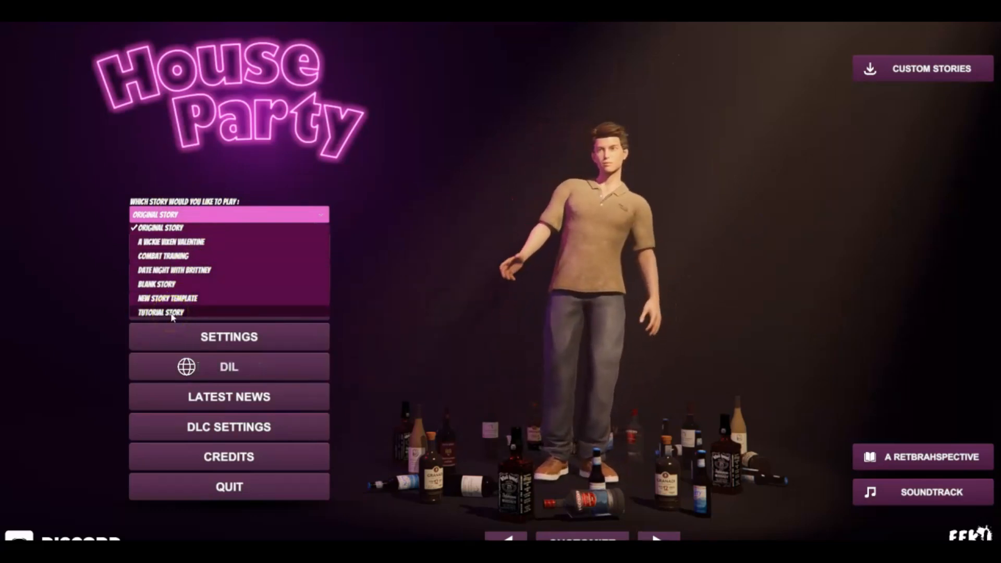
pyautogui.click(172, 313)
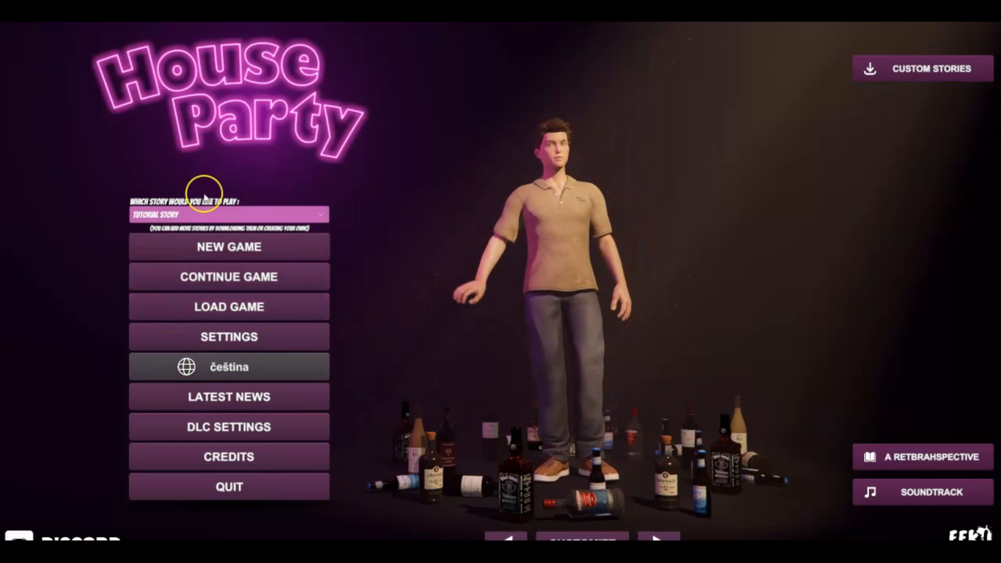
# - Start a new game of Tutorial Story, confirming the character choice, and continue past the loading screen into gameplay
pyautogui.click(151, 214)
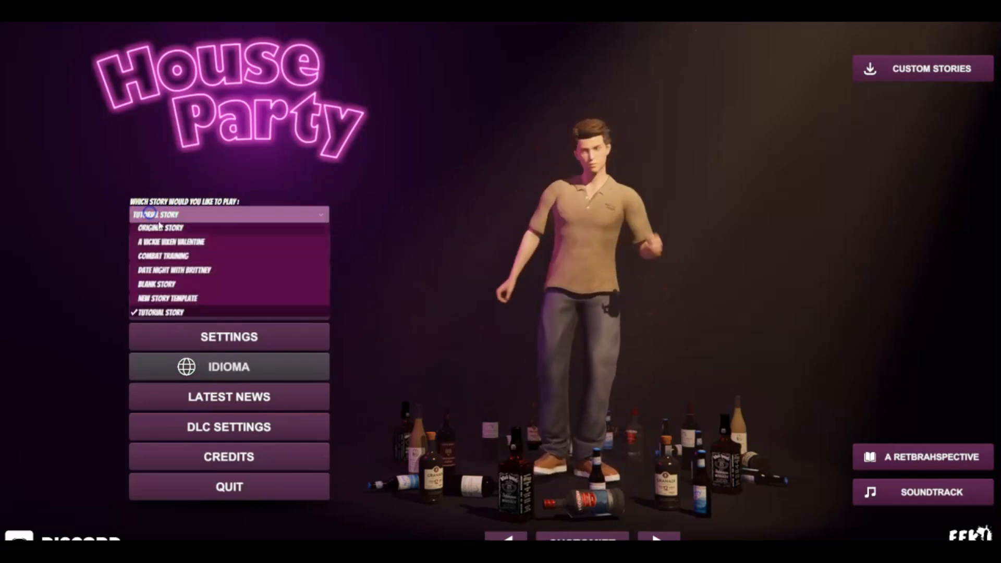
pyautogui.click(191, 189)
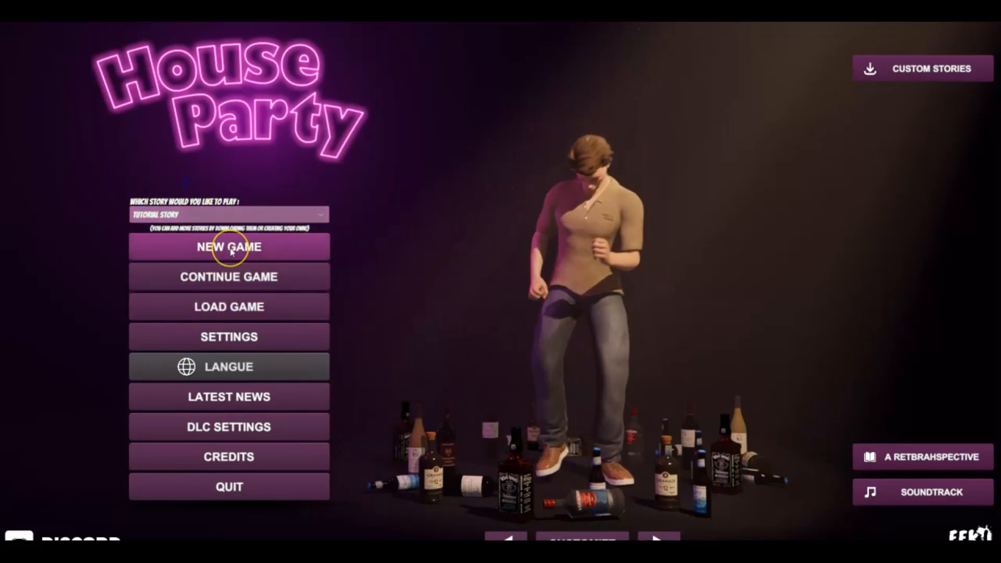
pyautogui.click(232, 250)
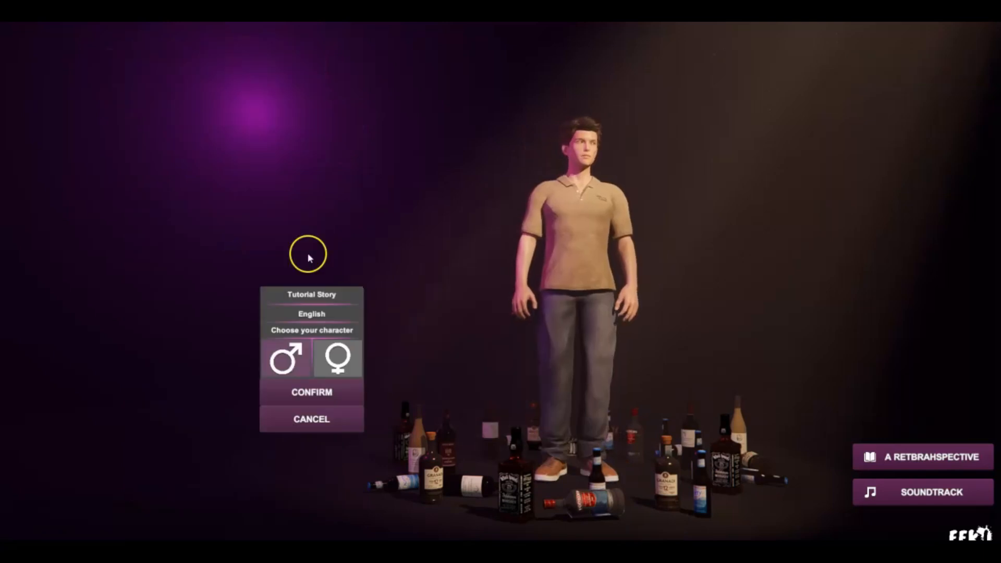
pyautogui.click(311, 392)
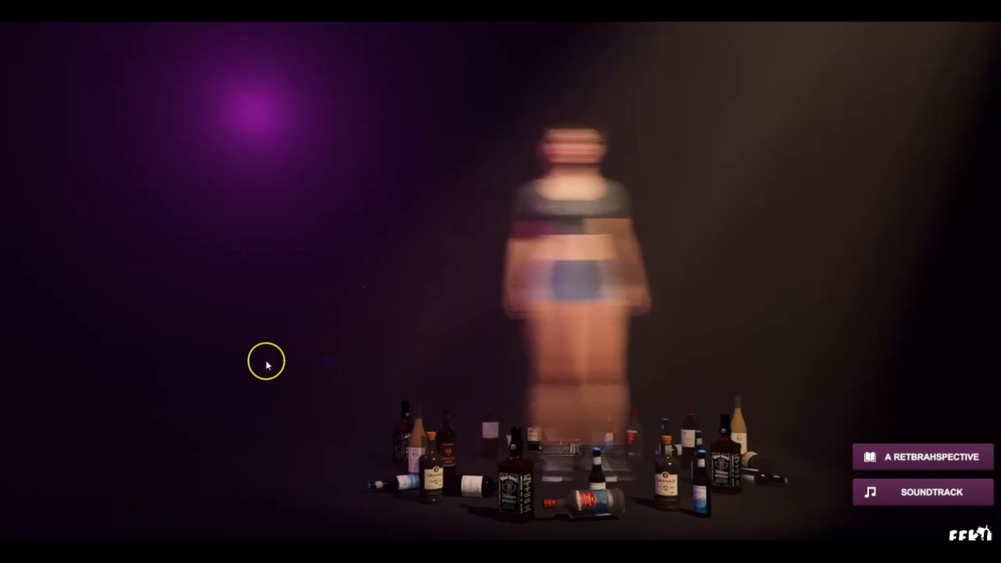
pyautogui.click(273, 361)
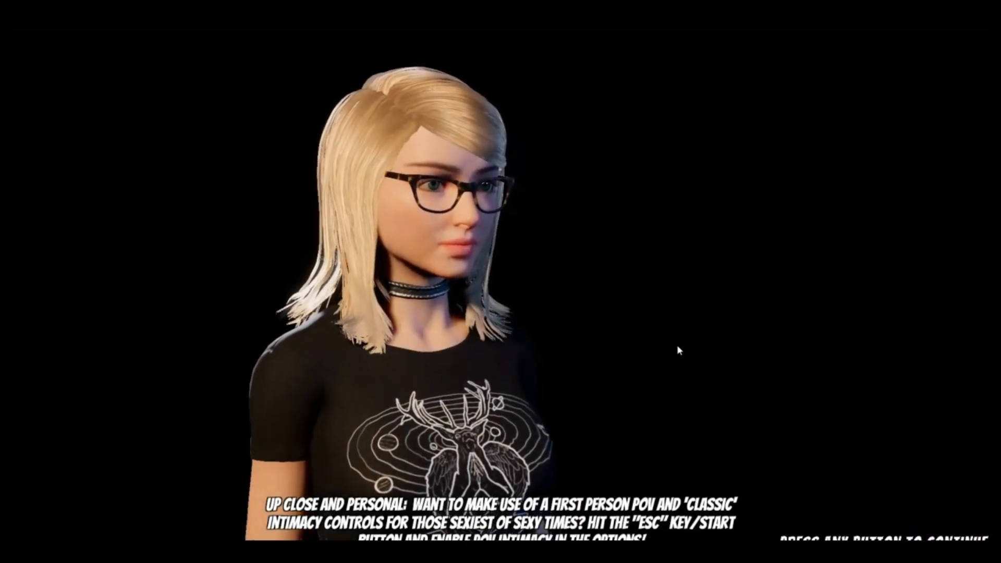
pyautogui.click(677, 345)
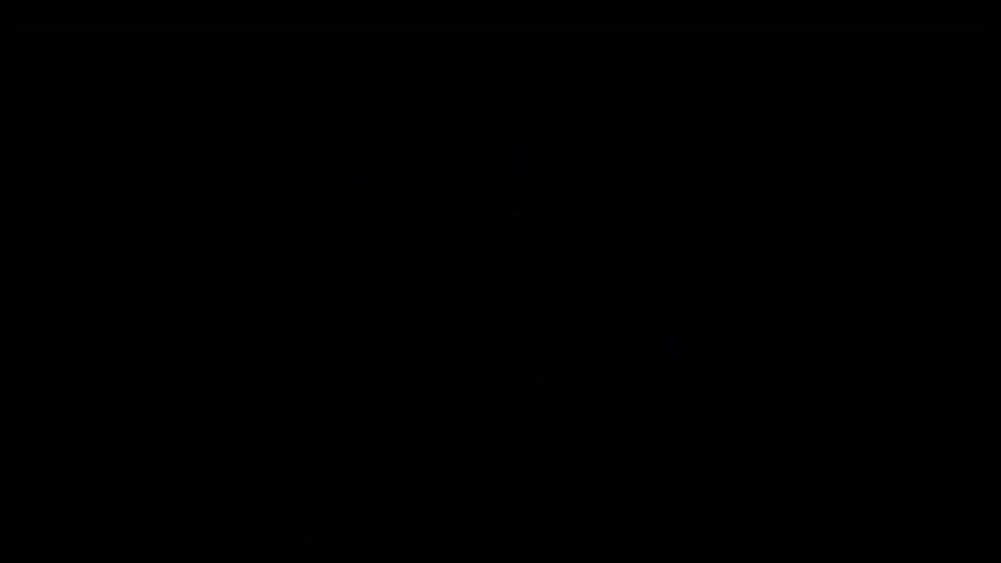